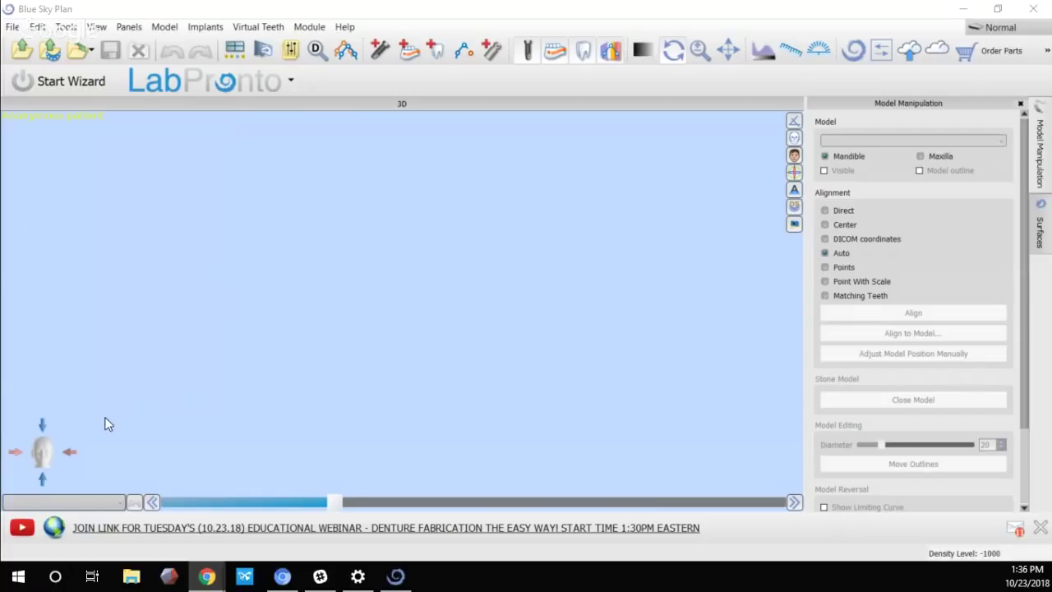
# Open the Full Case with bite rims folder inside the desktop's Denture Webinar folder in File Explorer
pyautogui.click(132, 578)
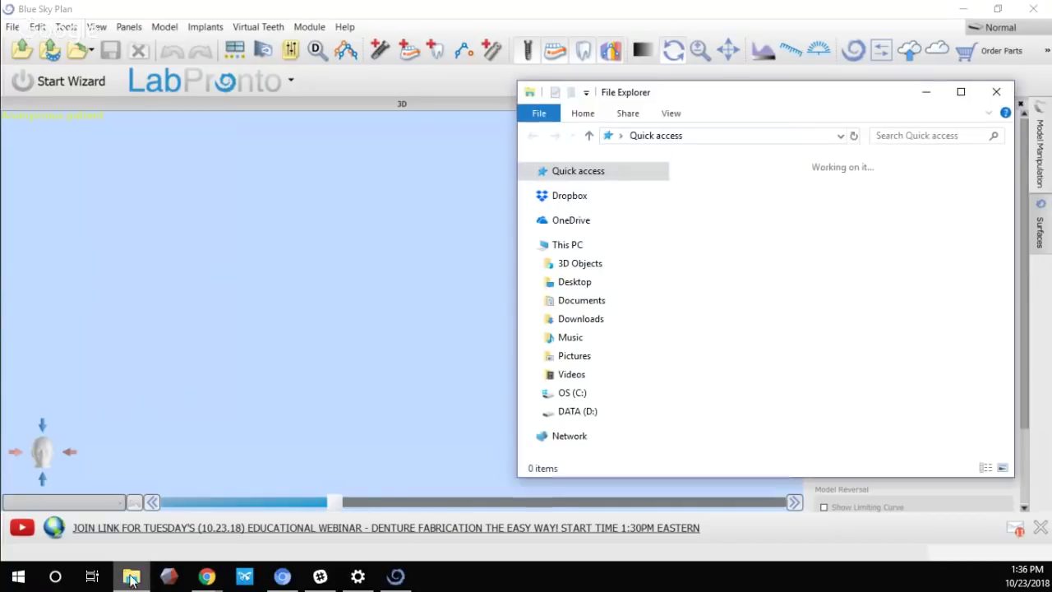
pyautogui.click(757, 208)
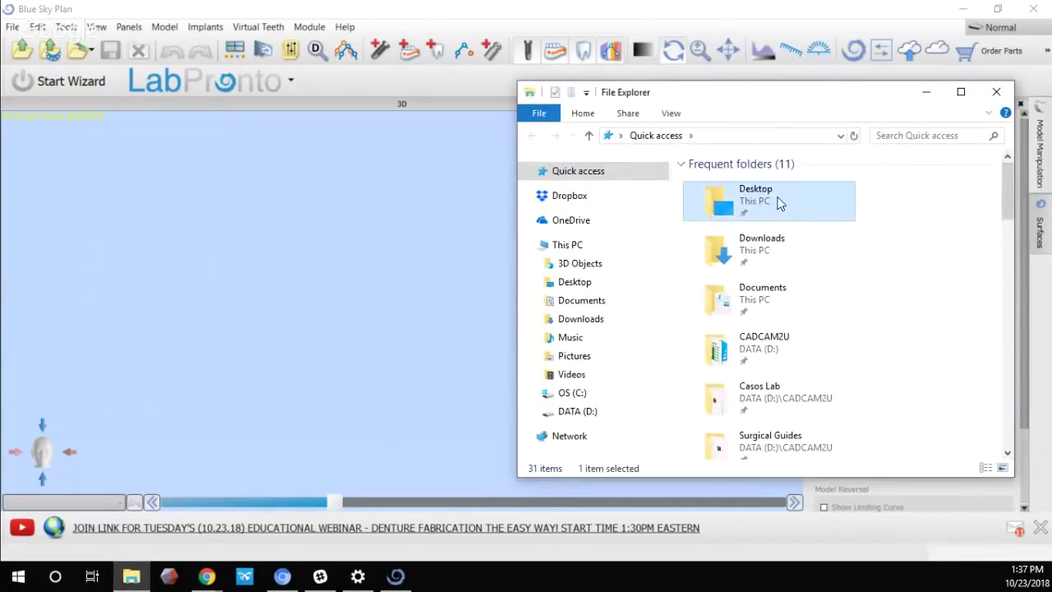
pyautogui.doubleClick(771, 203)
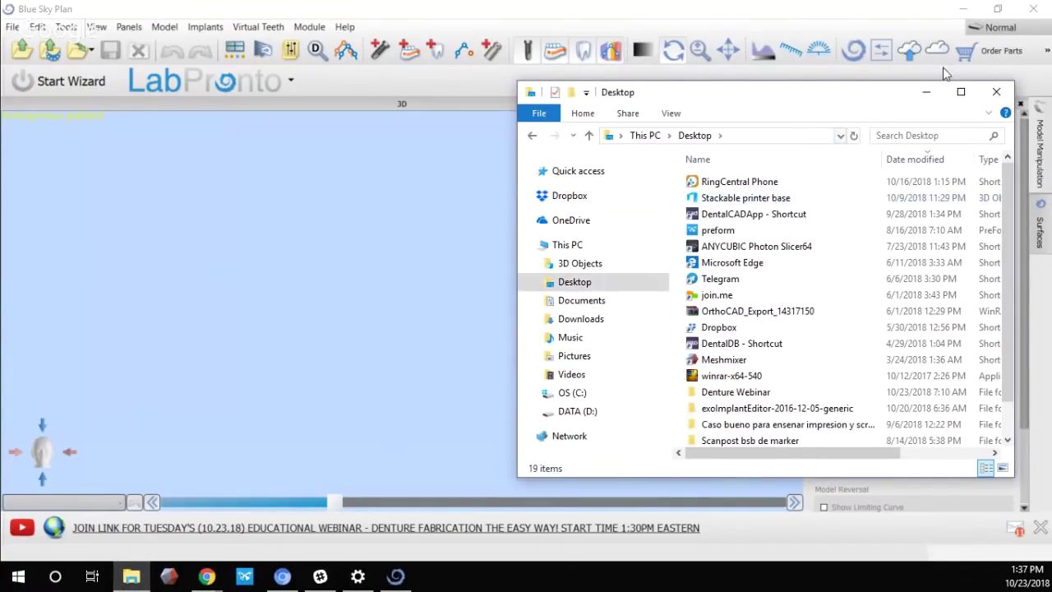
pyautogui.doubleClick(736, 392)
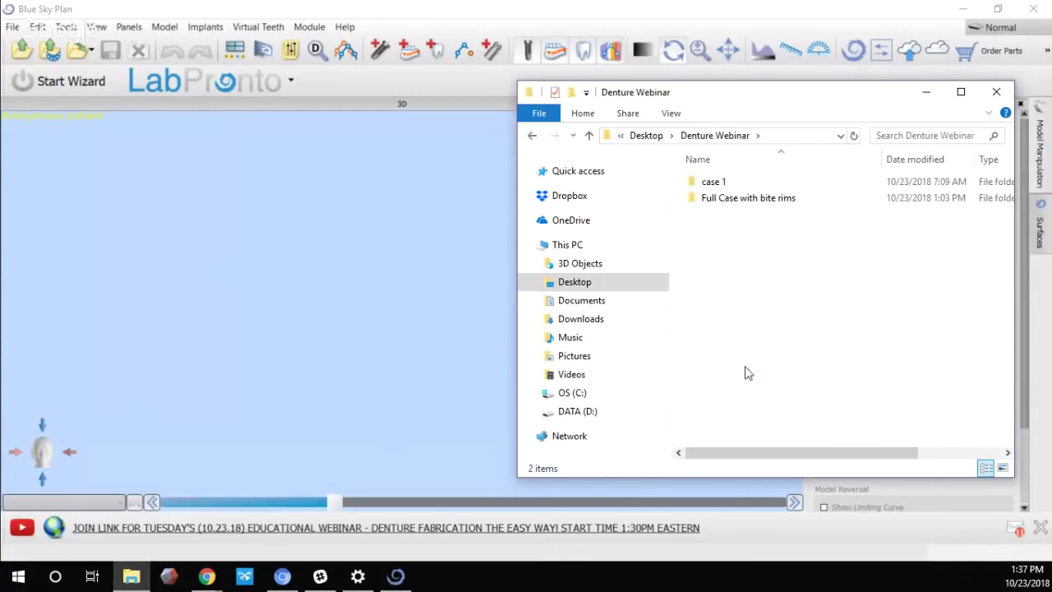
pyautogui.doubleClick(735, 201)
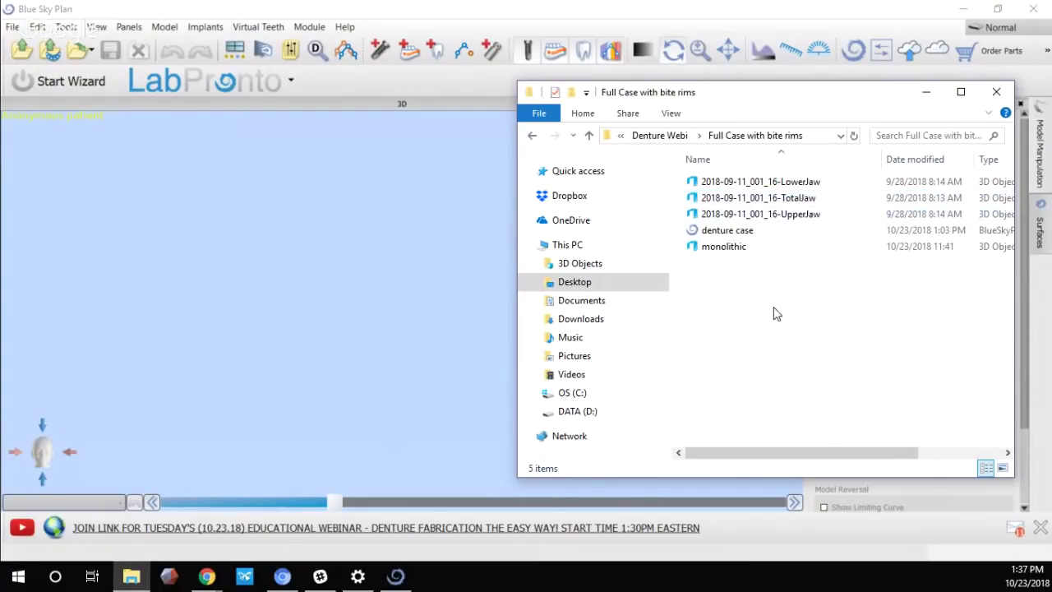
# Import the LowerJaw, TotalJaw and UpperJaw scan files from the folder straight into Blue Sky Plan's 3D view
pyautogui.click(712, 182)
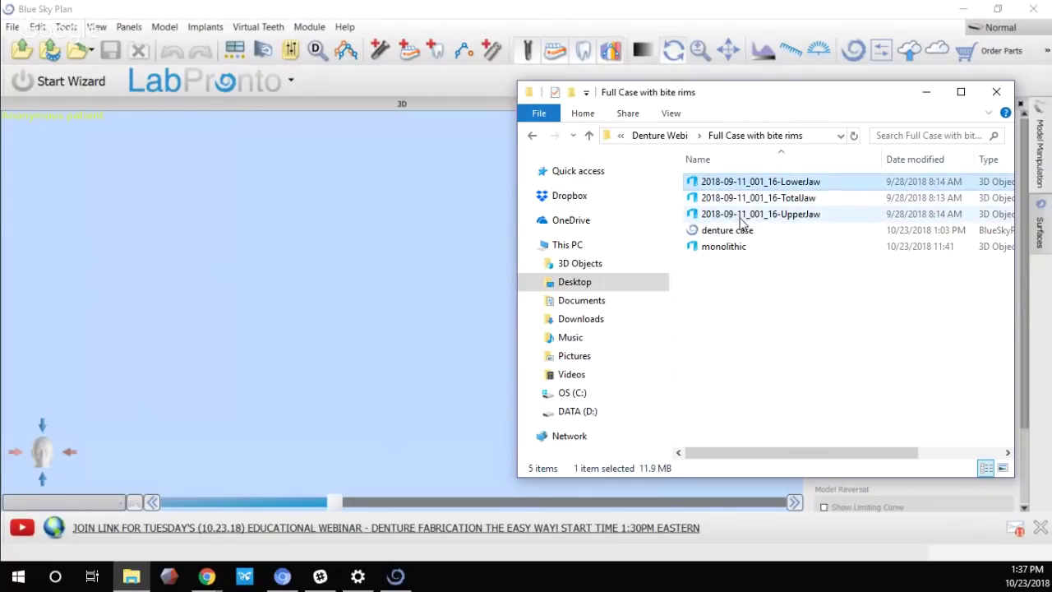
pyautogui.keyDown('shift'); pyautogui.click(744, 215); pyautogui.keyUp('shift')
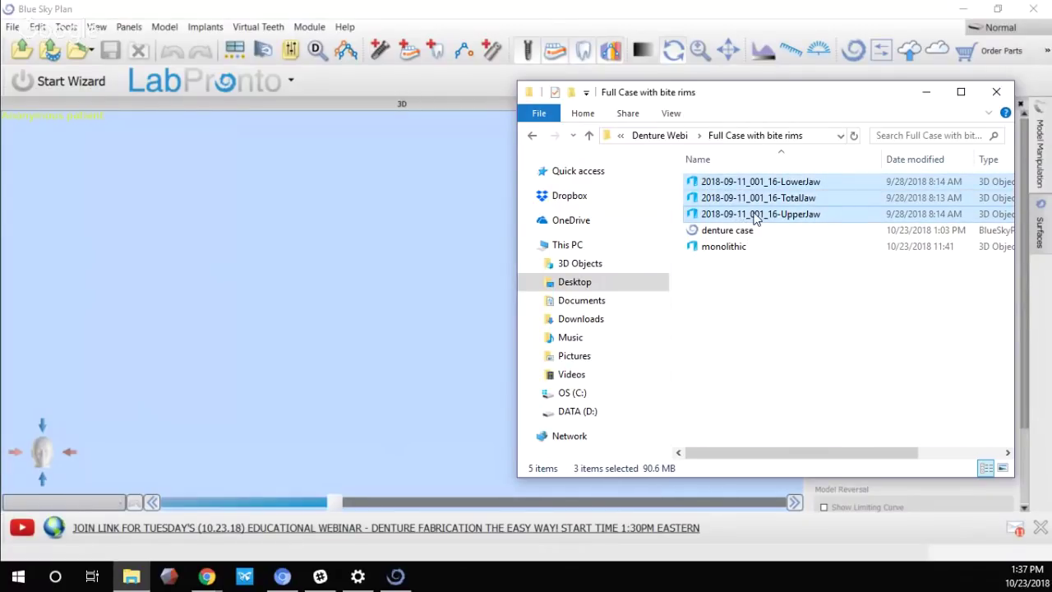
pyautogui.moveTo(744, 206); pyautogui.dragTo(309, 314)
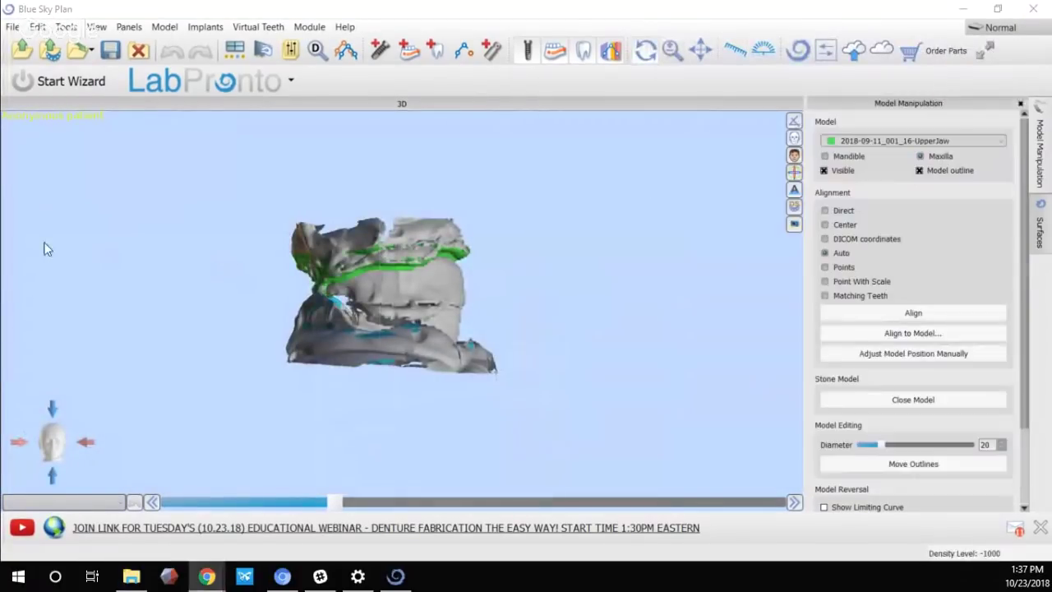
# Try to start a new project from STL files only, discarding the unsaved changes
pyautogui.click(13, 27)
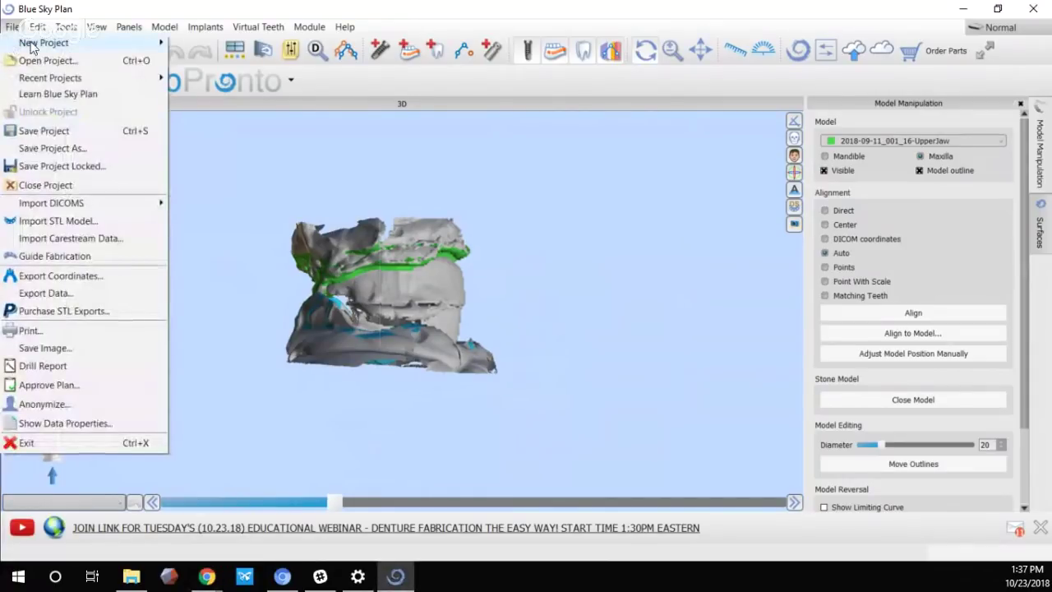
pyautogui.moveTo(163, 47)
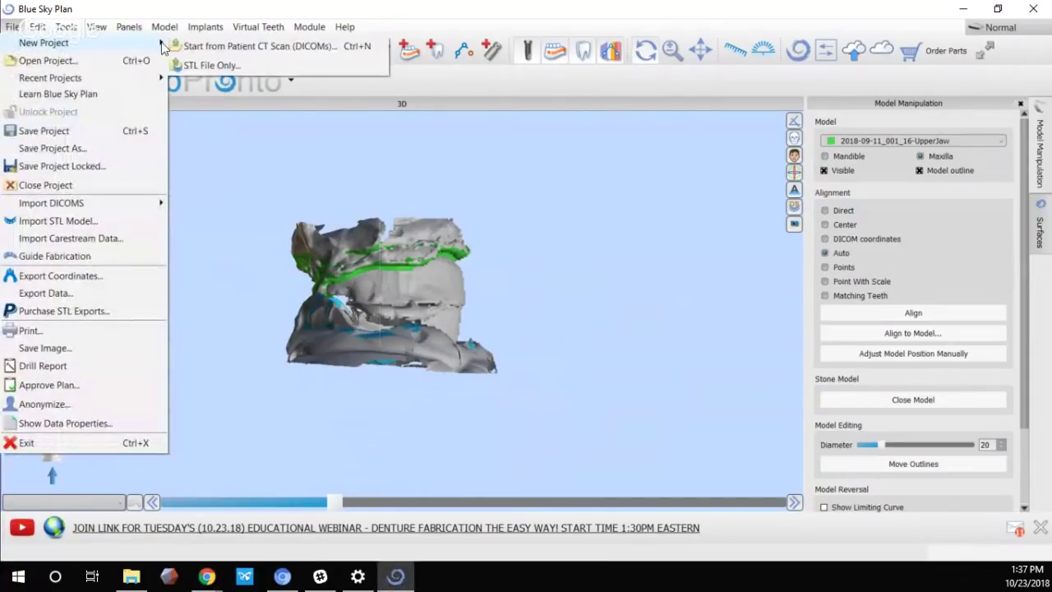
pyautogui.click(260, 70)
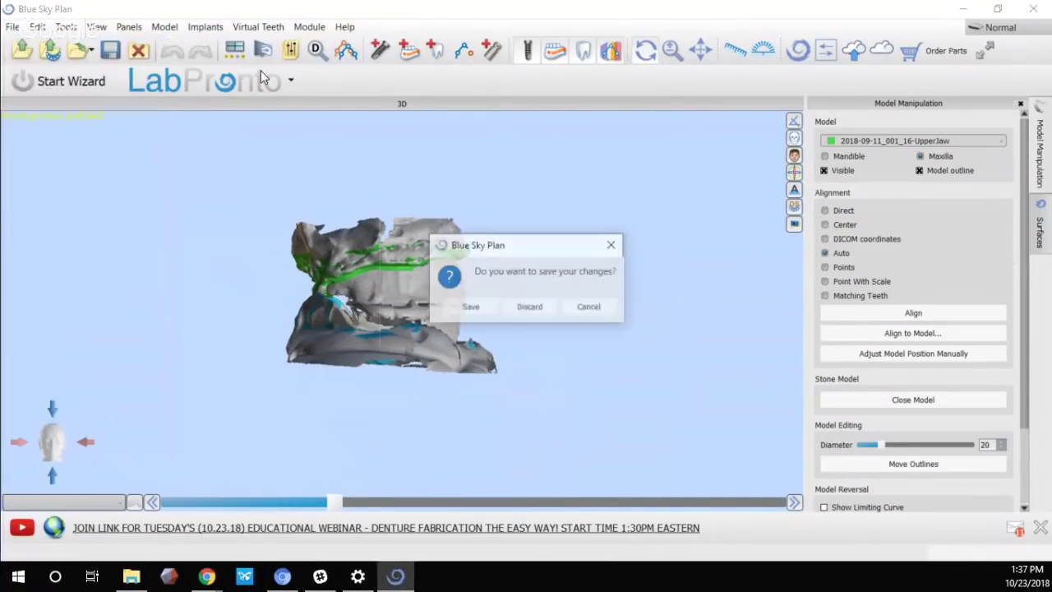
pyautogui.click(542, 307)
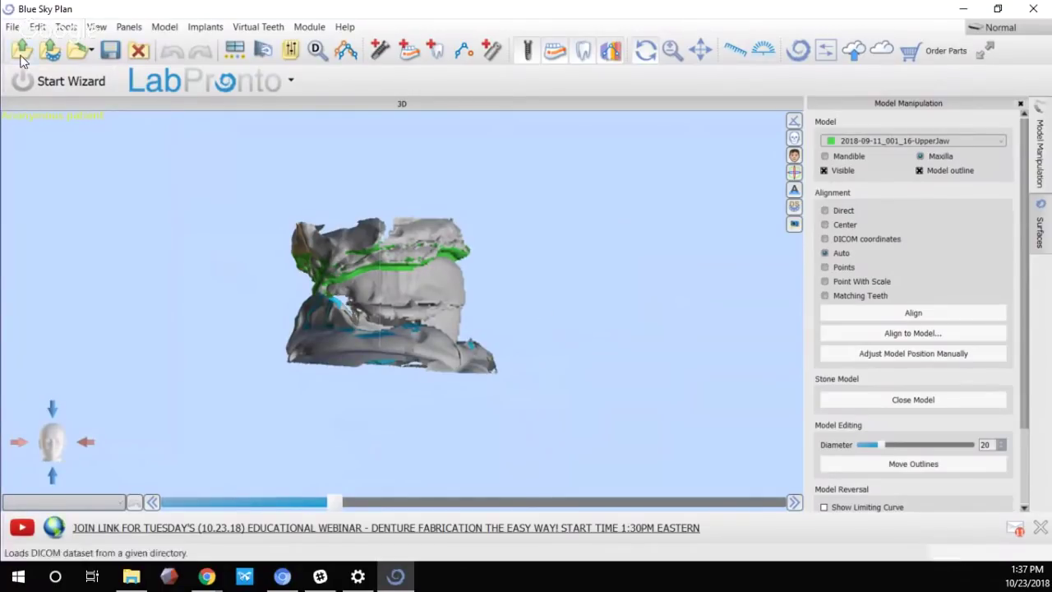
# Start a new STL-only project without keeping the current one and load the LowerJaw, TotalJaw and UpperJaw STL files
pyautogui.click(13, 26)
pyautogui.moveTo(134, 42)
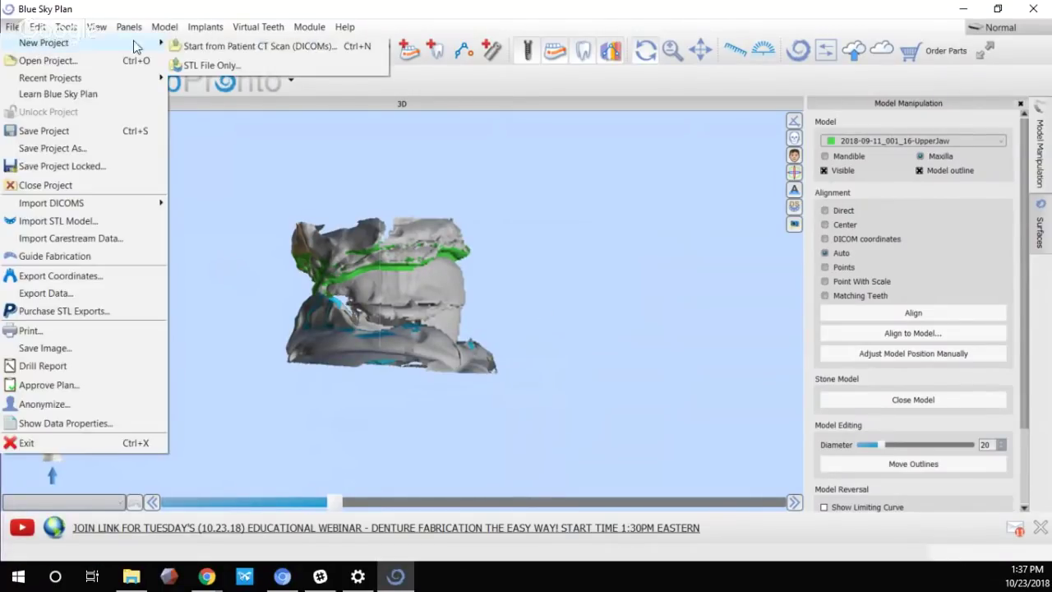
pyautogui.click(212, 65)
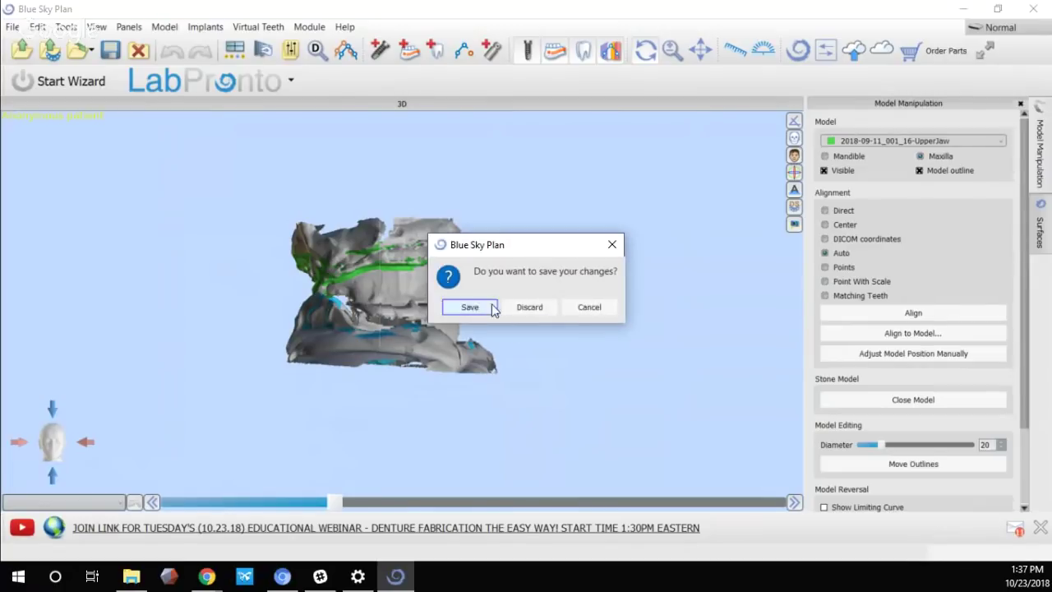
pyautogui.click(510, 308)
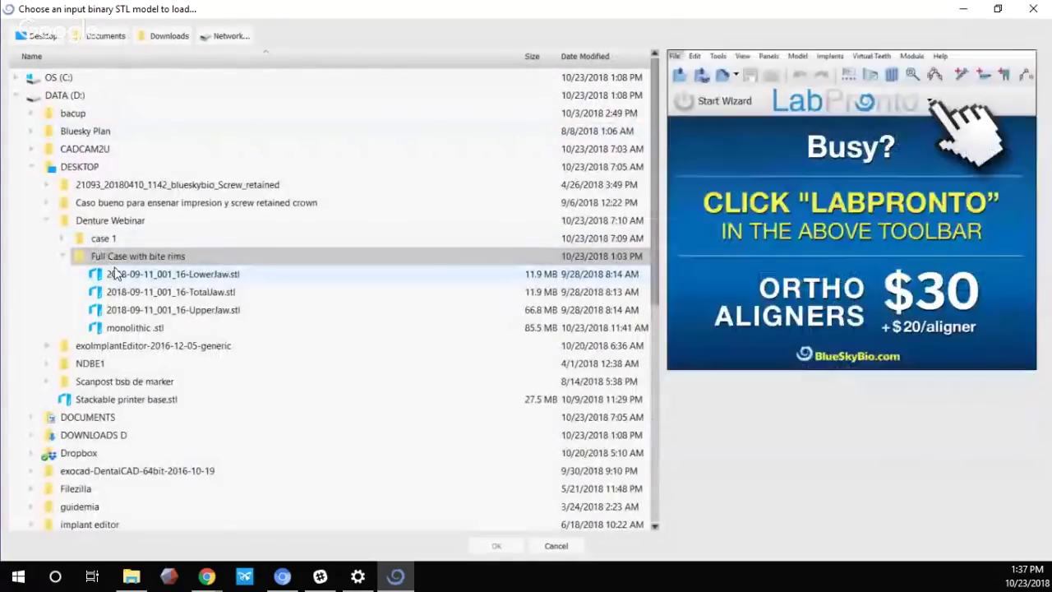
pyautogui.click(226, 277)
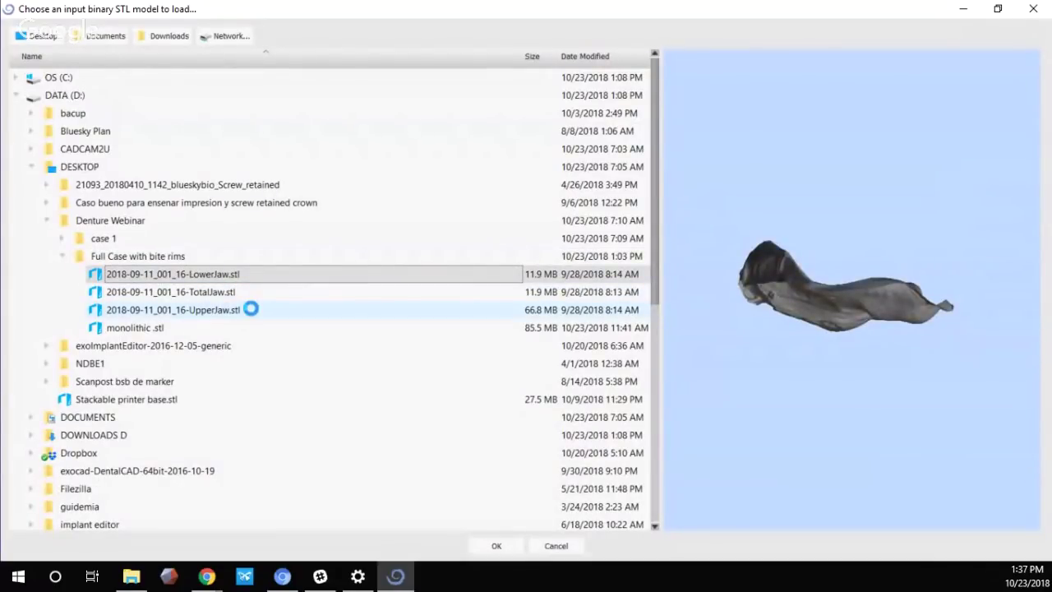
pyautogui.keyDown('shift'); pyautogui.click(251, 309); pyautogui.keyUp('shift')
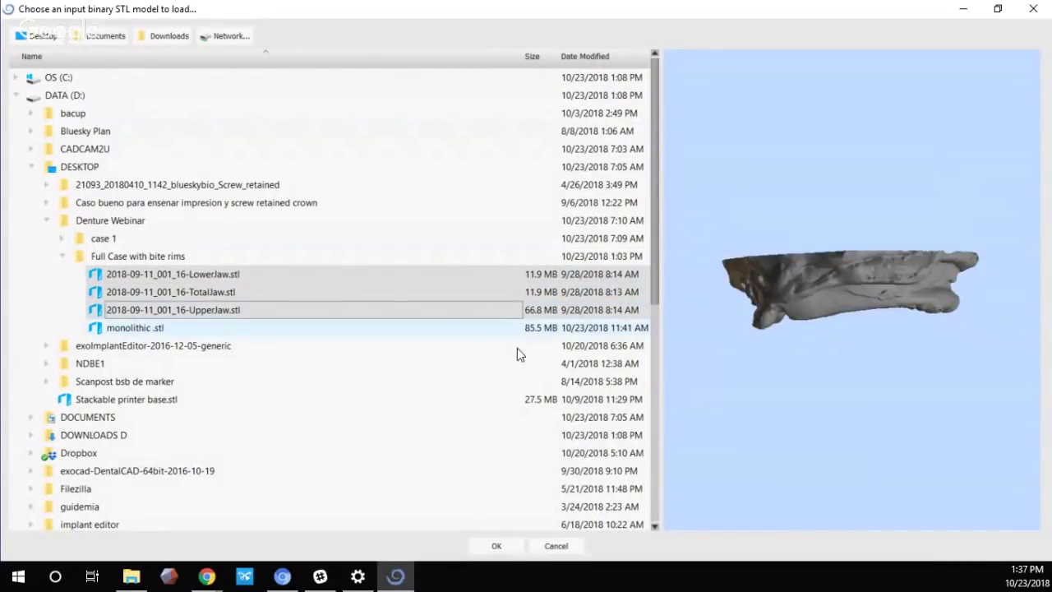
pyautogui.click(496, 547)
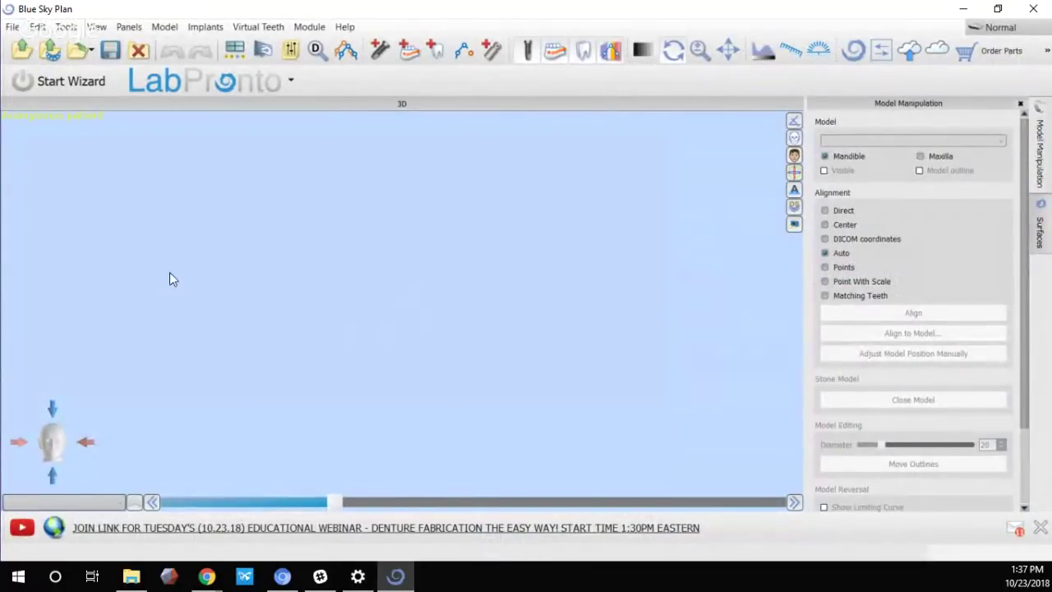
# Try to bring the three selected scan files from File Explorer into the 3D view, and put the folder window away
pyautogui.click(131, 576)
pyautogui.moveTo(710, 216); pyautogui.dragTo(297, 258)
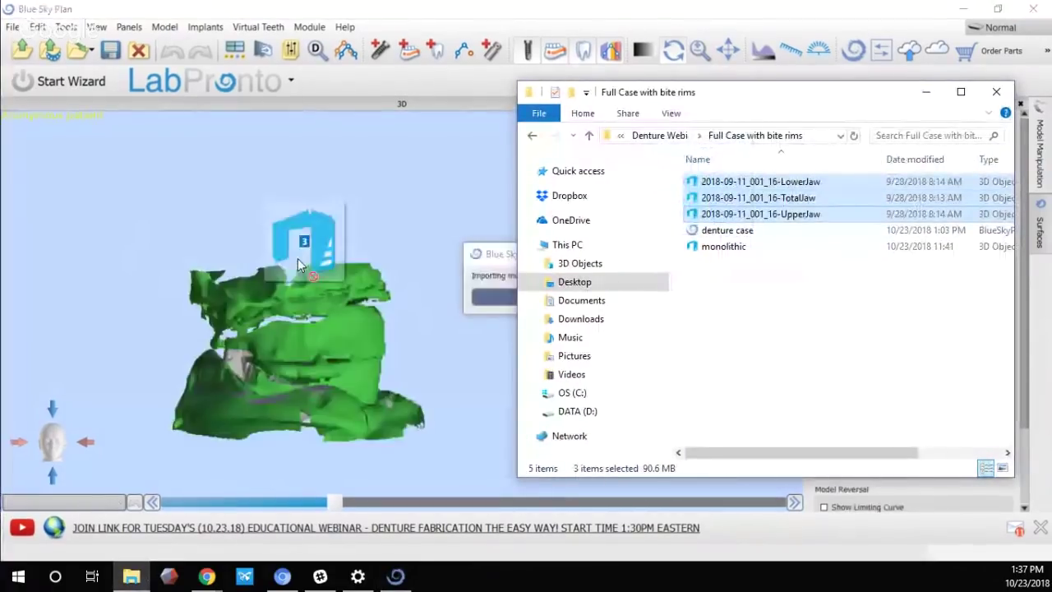
pyautogui.click(928, 92)
# Examine from several sides how the three imported scans sit relative to each other
pyautogui.moveTo(475, 269); pyautogui.dragTo(107, 256)
pyautogui.moveTo(458, 220); pyautogui.dragTo(352, 261)
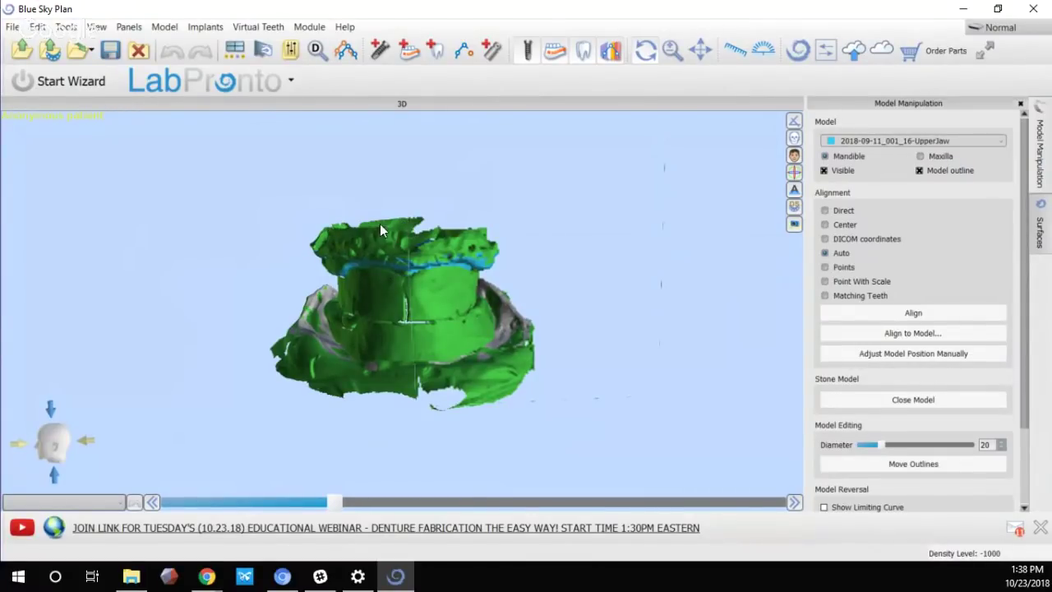
pyautogui.moveTo(415, 206); pyautogui.dragTo(48, 392)
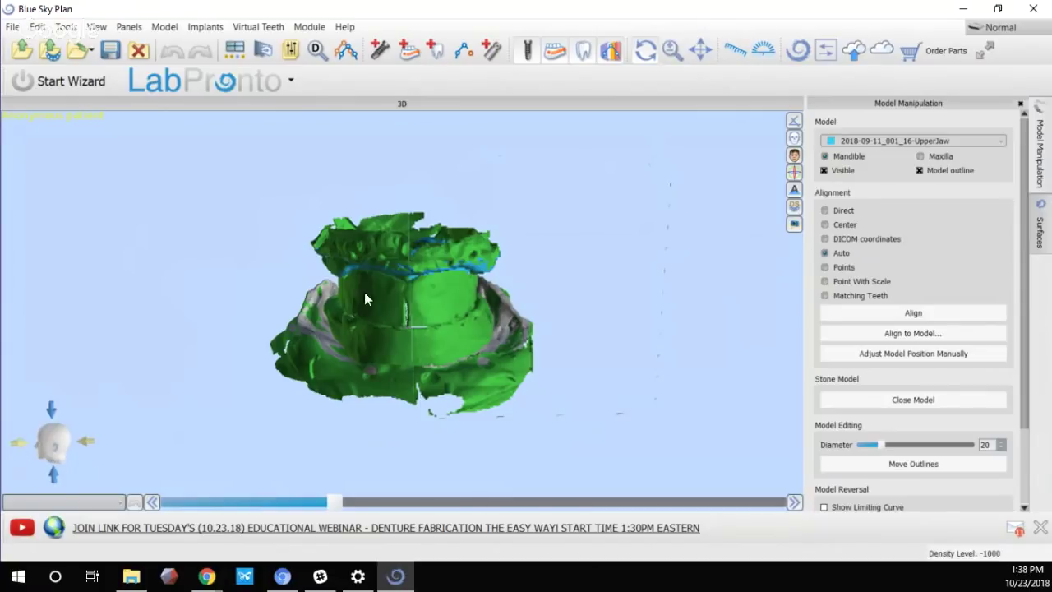
pyautogui.moveTo(423, 284); pyautogui.dragTo(427, 321)
pyautogui.click(69, 431)
# Select the TotalJaw model for manual positioning and rotate it about a quarter turn clockwise, seen from above, around its vertical axis
pyautogui.click(129, 27)
pyautogui.click(179, 216)
pyautogui.click(907, 142)
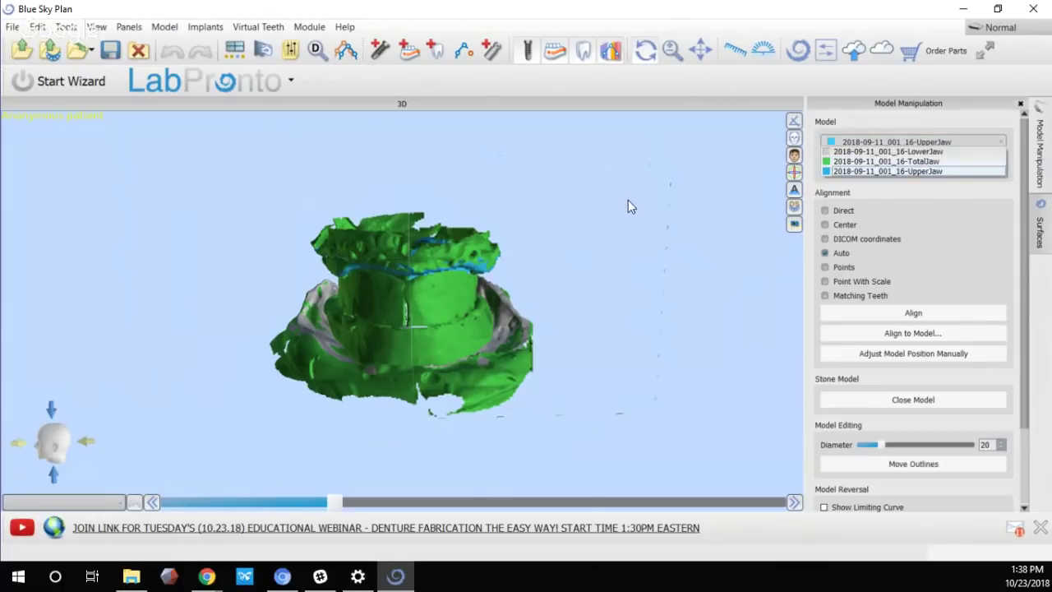
pyautogui.click(959, 161)
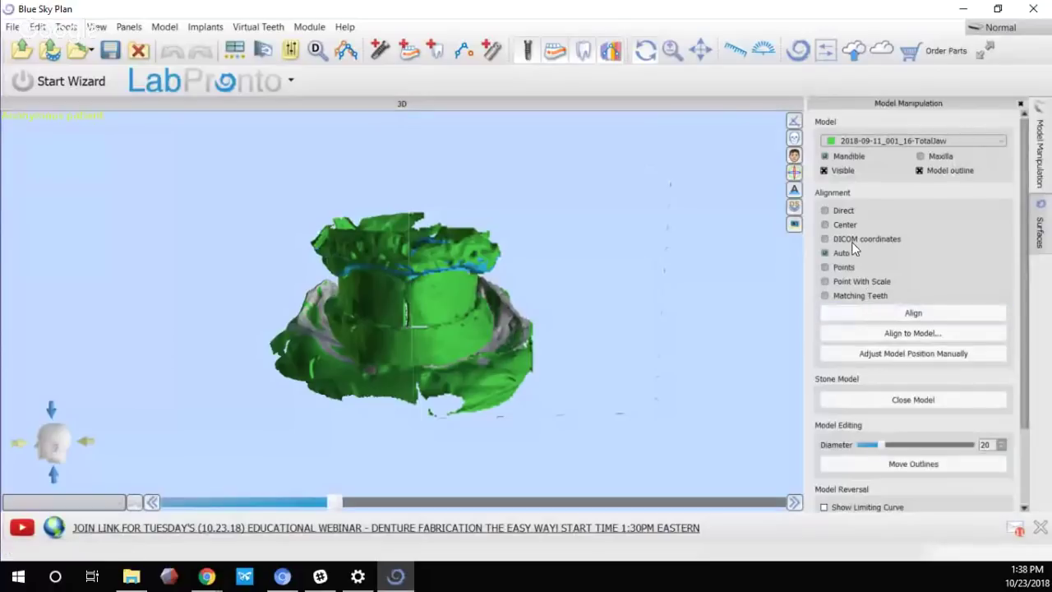
pyautogui.click(885, 356)
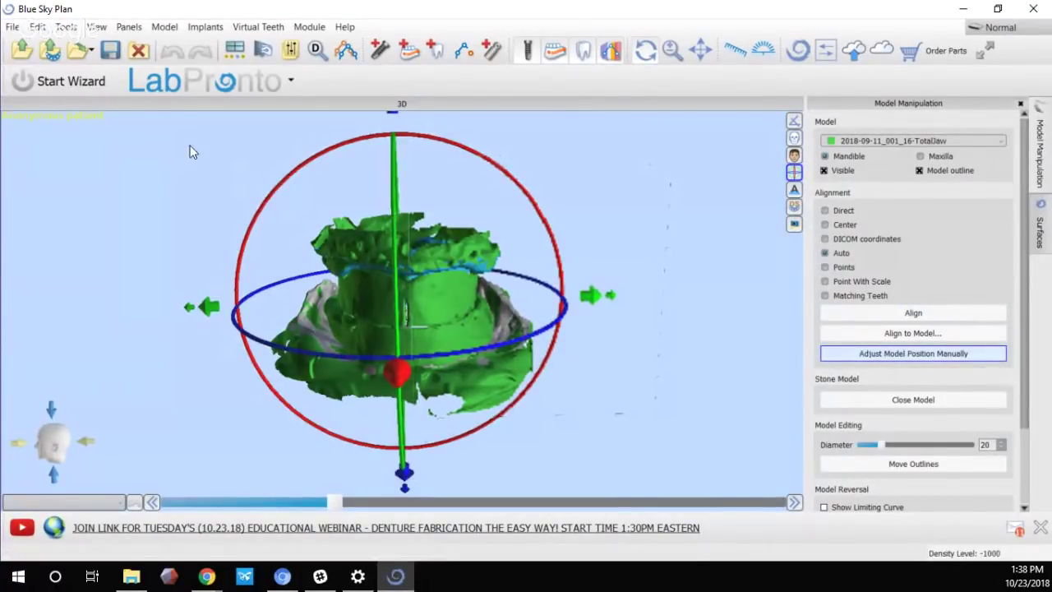
pyautogui.moveTo(262, 141); pyautogui.dragTo(485, 123)
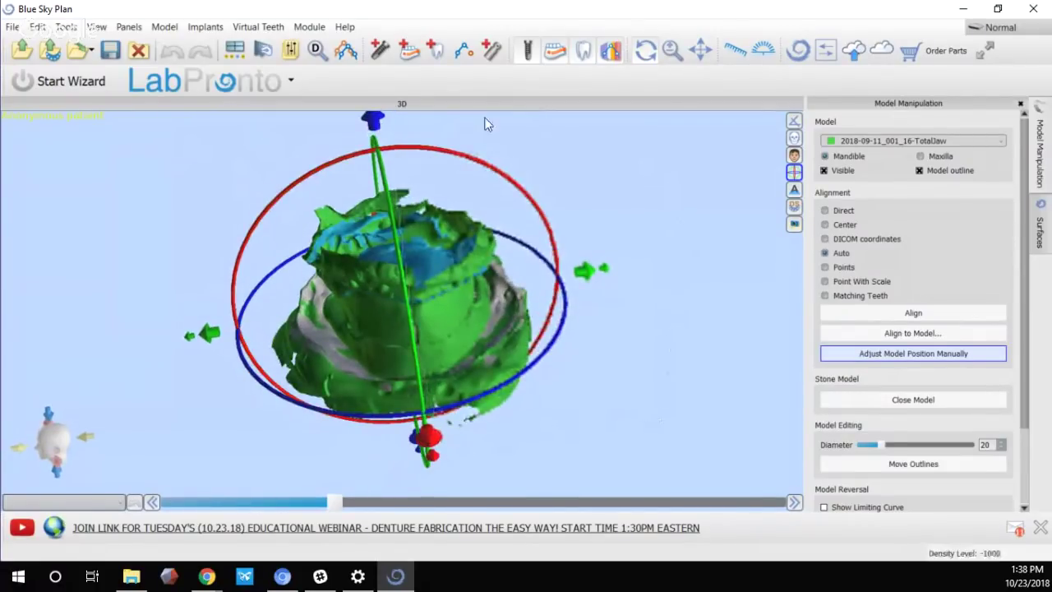
pyautogui.click(48, 411)
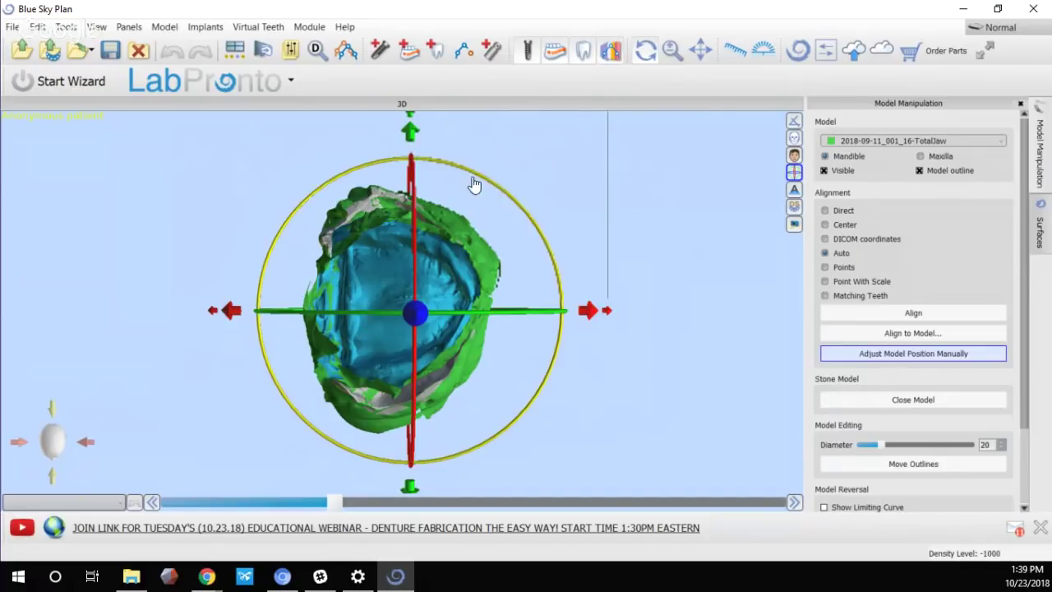
pyautogui.moveTo(471, 174); pyautogui.dragTo(508, 363)
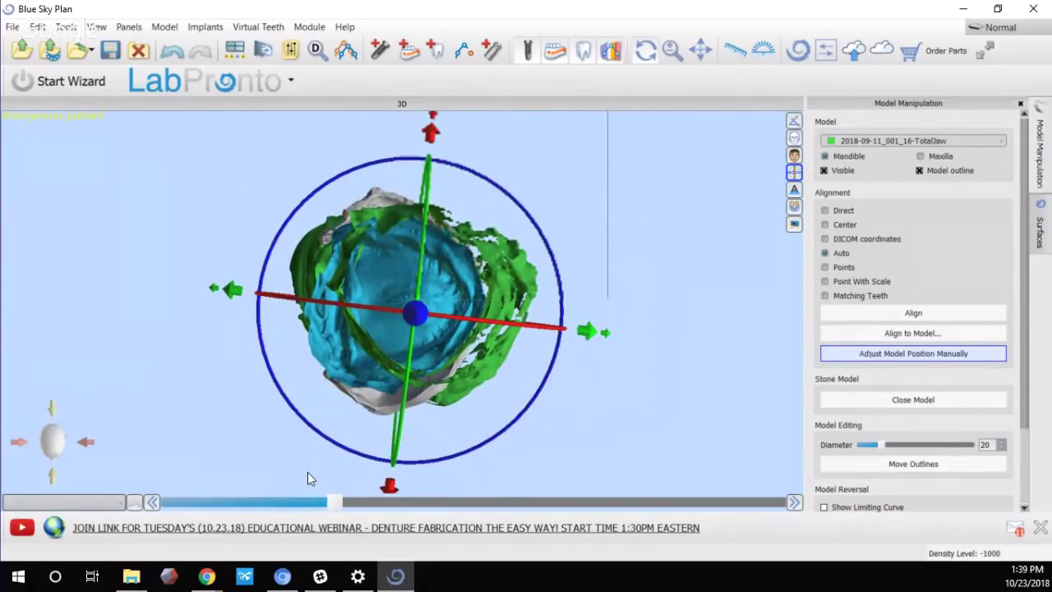
# Fine-tune the TotalJaw model's rotation around its vertical axis from the front and finish the manual positioning
pyautogui.moveTo(307, 472); pyautogui.dragTo(547, 184)
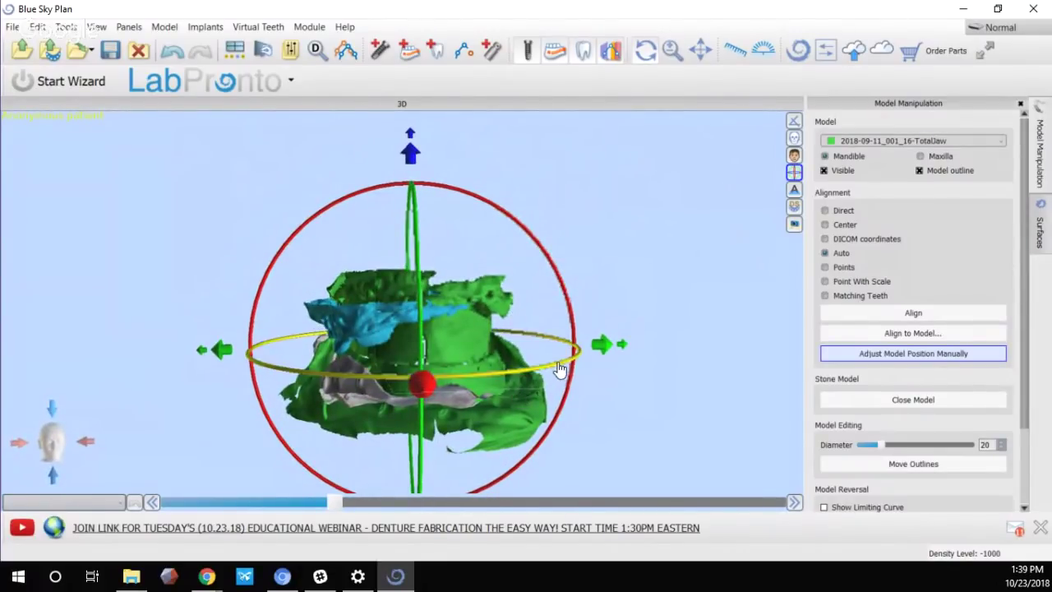
pyautogui.moveTo(553, 370); pyautogui.dragTo(548, 372)
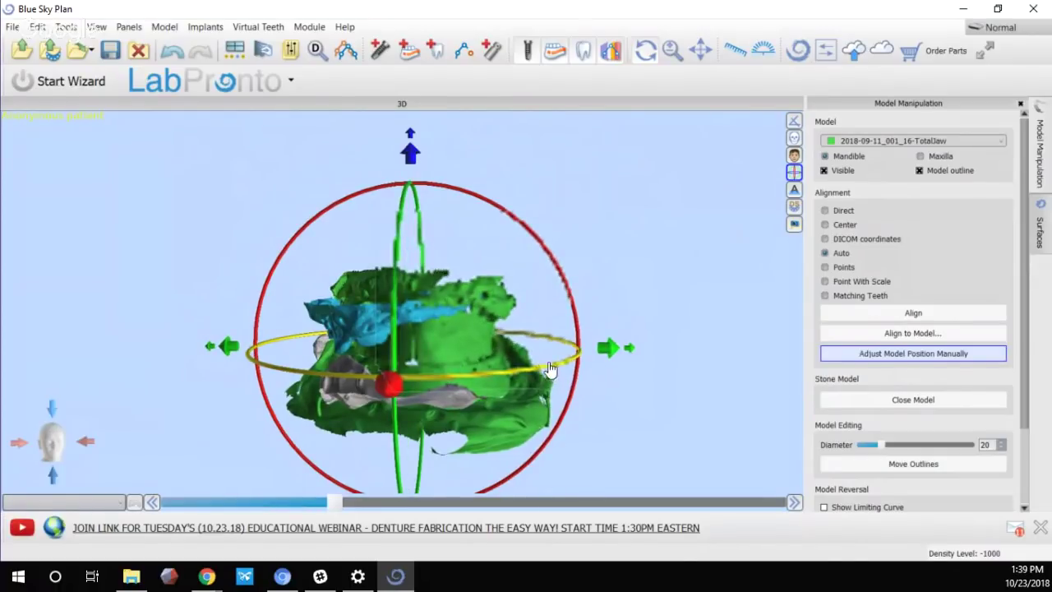
pyautogui.scroll(2, 423, 347)
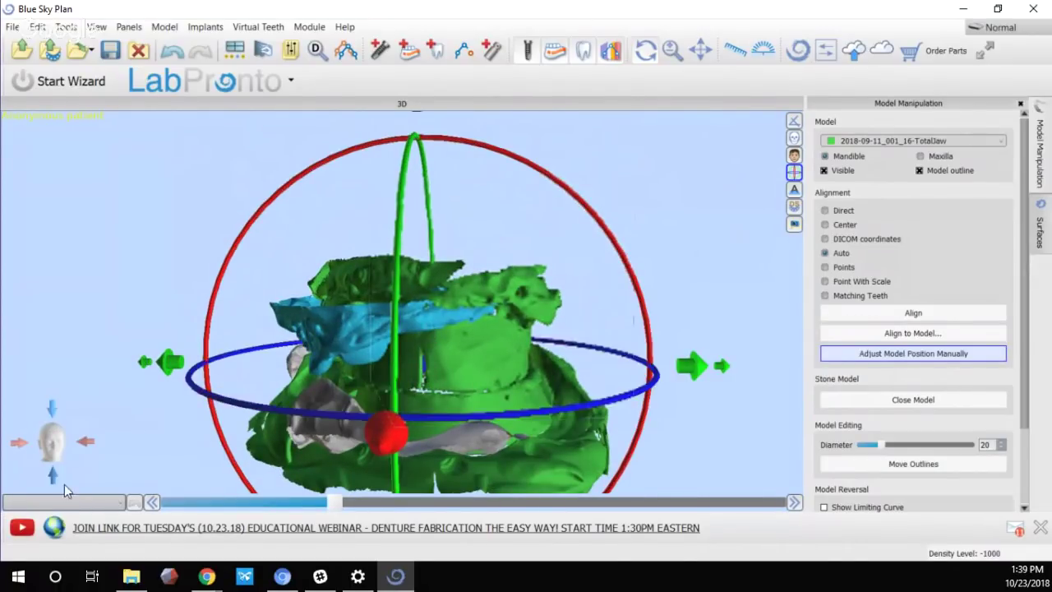
pyautogui.moveTo(231, 410); pyautogui.dragTo(256, 415)
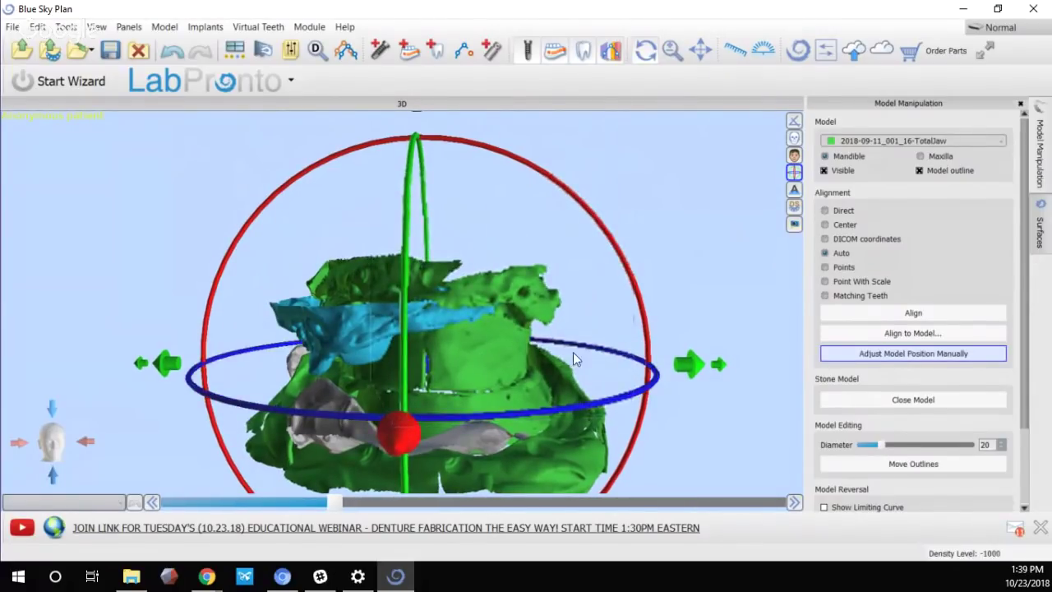
pyautogui.click(964, 356)
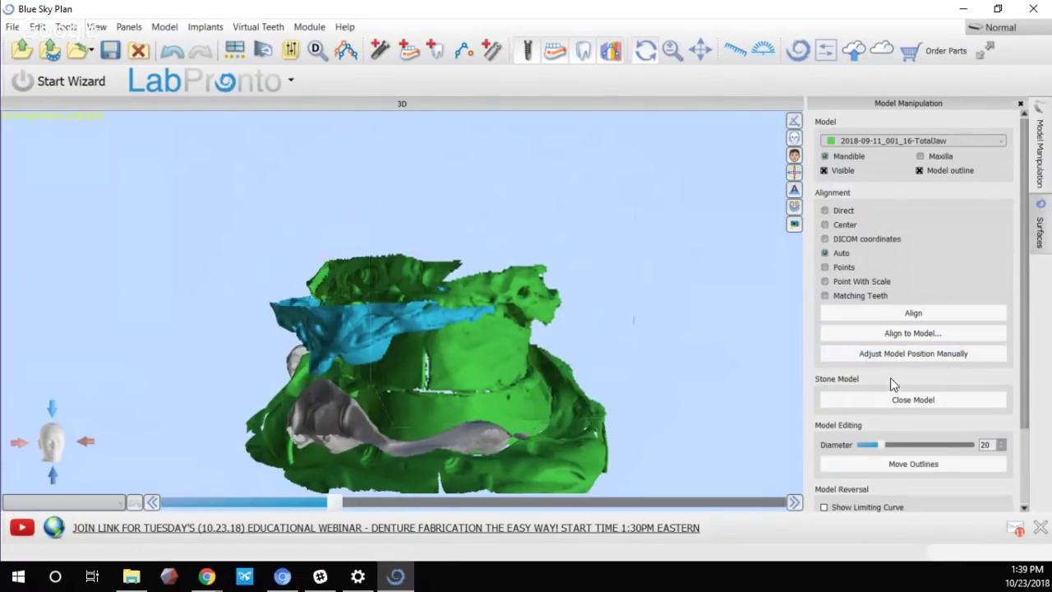
# Align the LowerJaw model to the TotalJaw model using Auto alignment, without alignment points
pyautogui.click(933, 141)
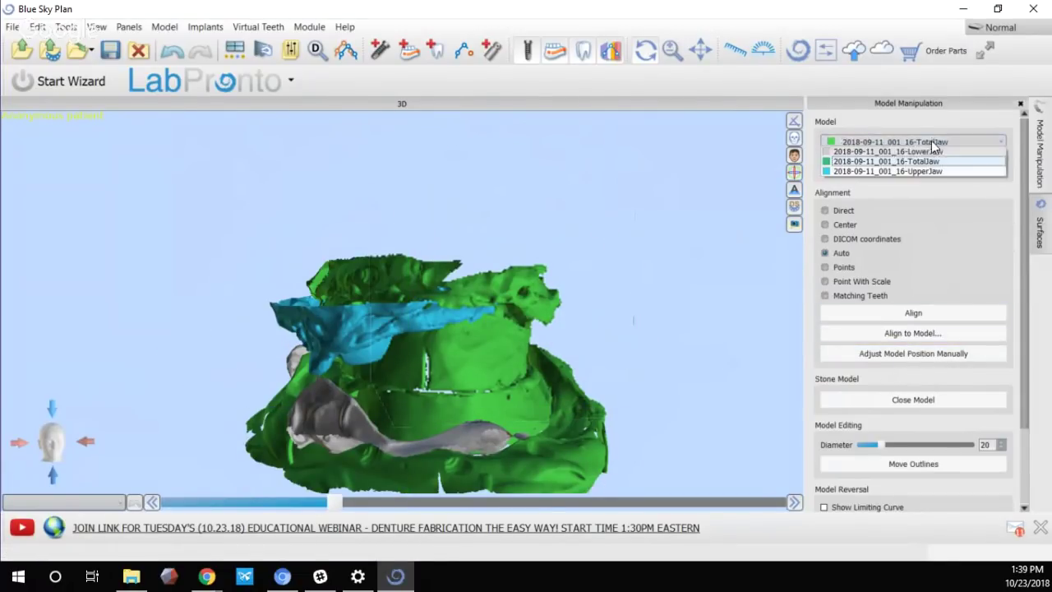
pyautogui.click(937, 153)
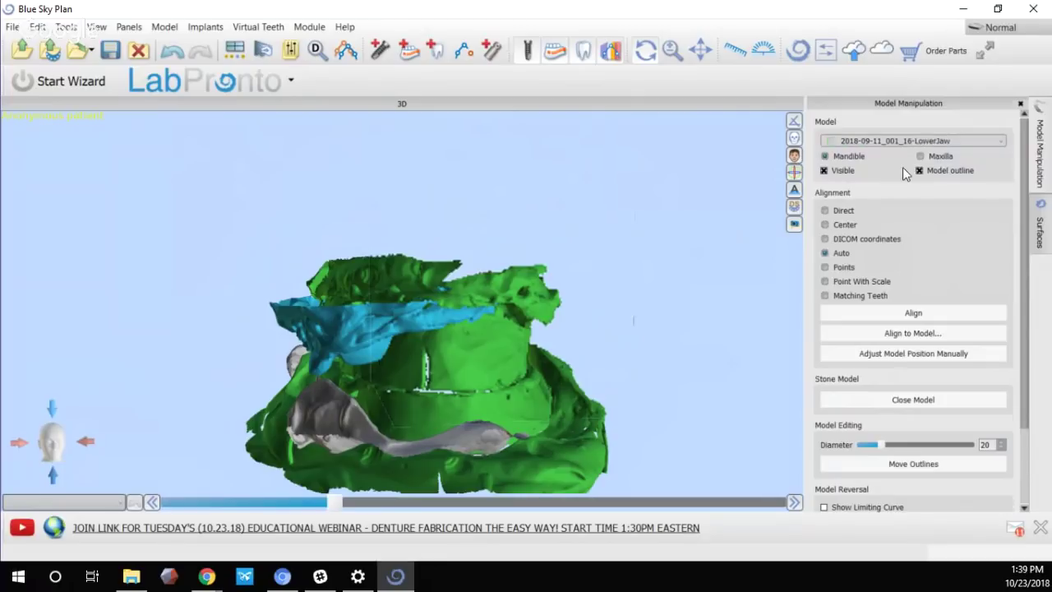
pyautogui.click(825, 253)
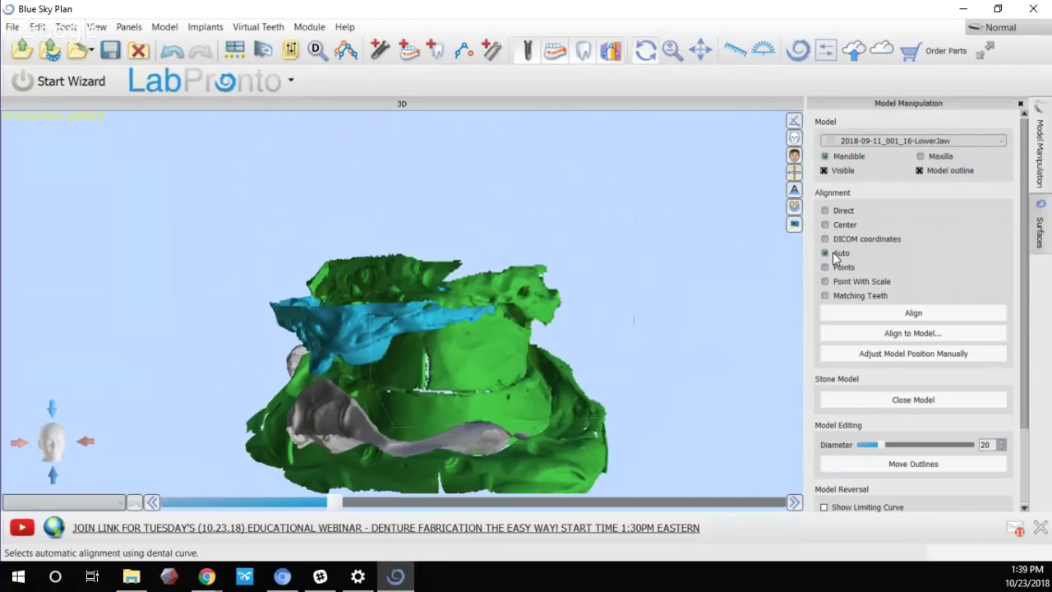
pyautogui.click(949, 338)
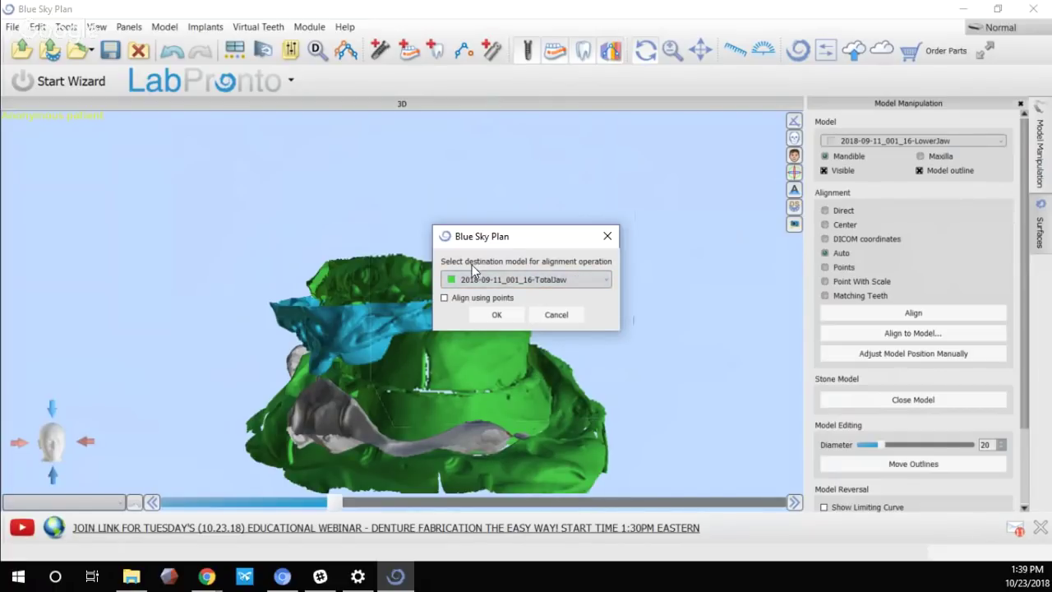
pyautogui.click(496, 316)
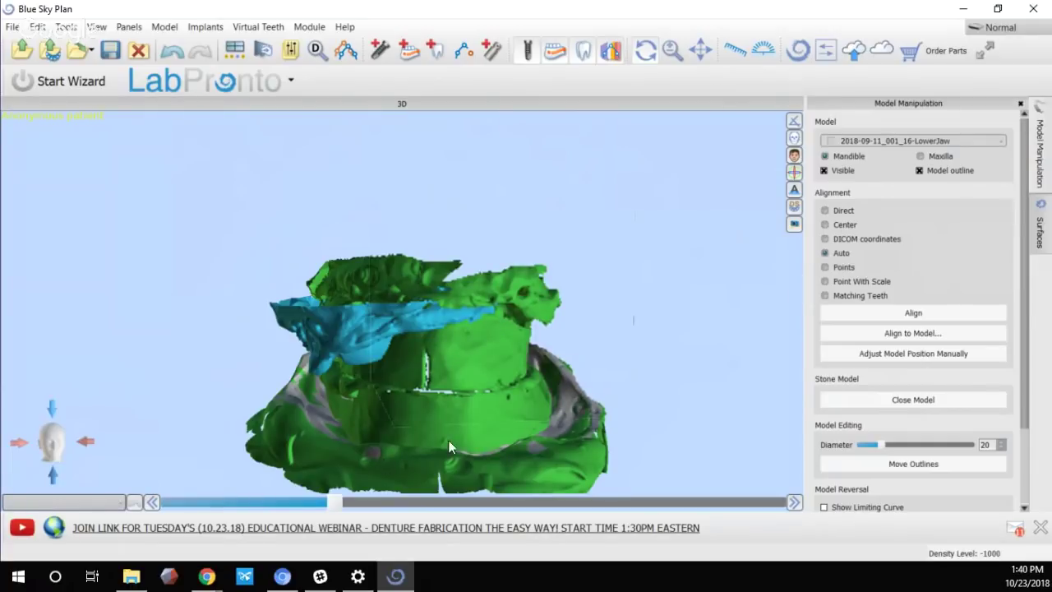
# Align the UpperJaw model to the TotalJaw model using Auto alignment, without alignment points
pyautogui.click(952, 143)
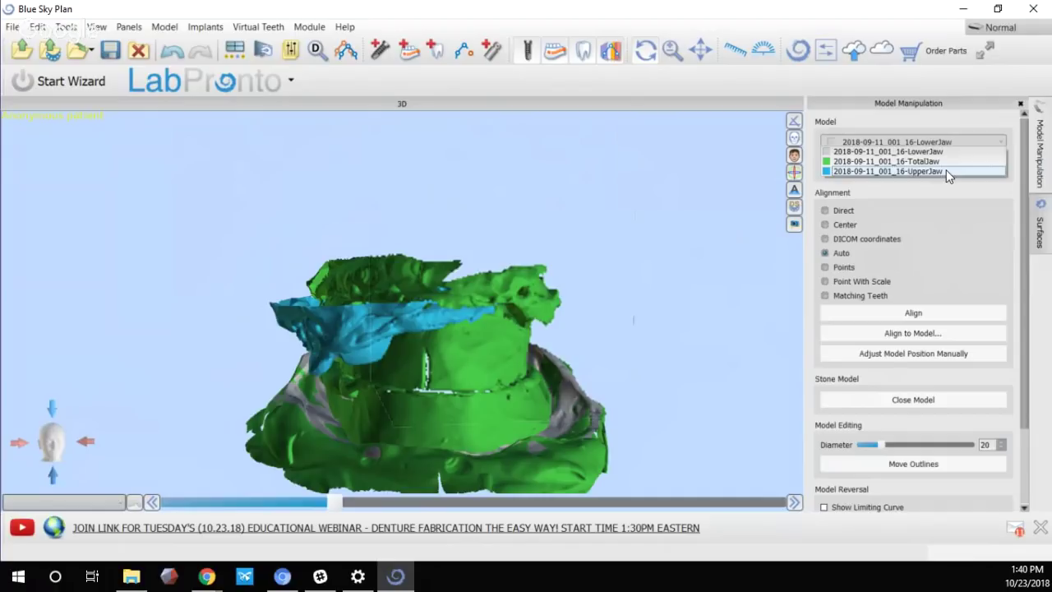
pyautogui.click(946, 170)
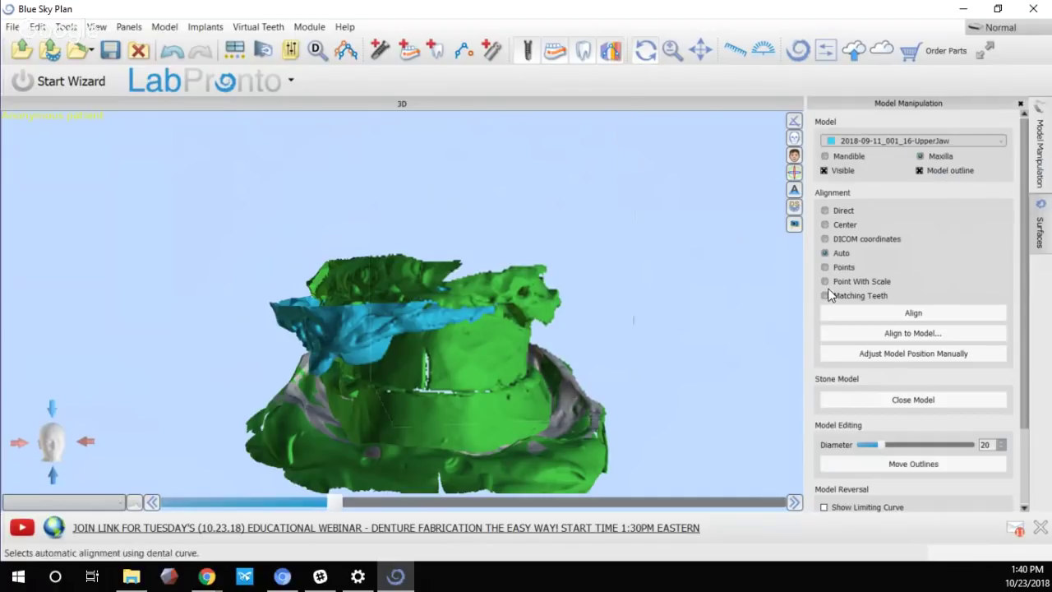
pyautogui.click(927, 339)
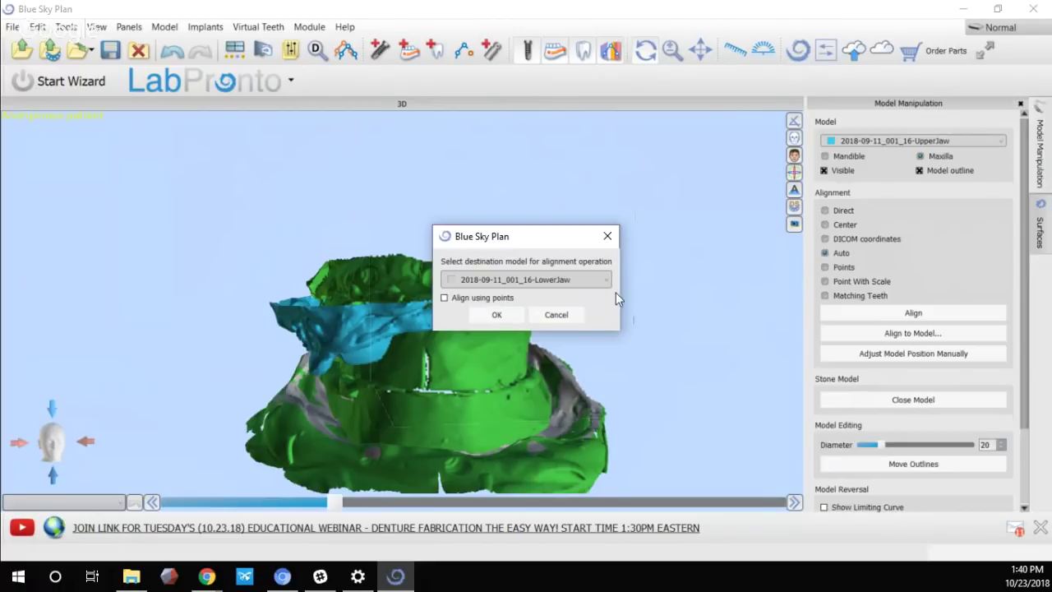
pyautogui.click(556, 280)
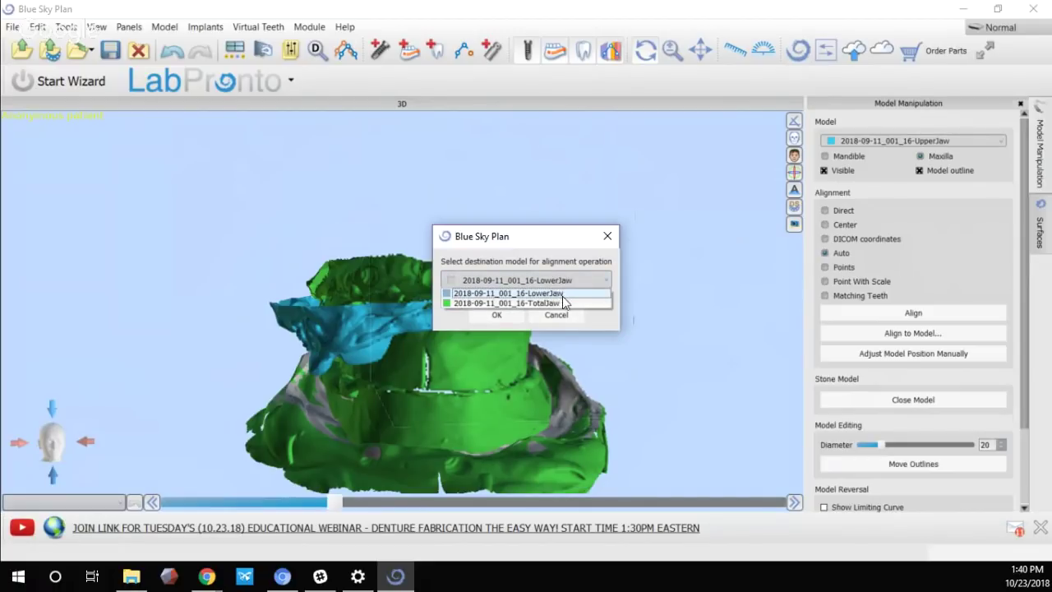
pyautogui.click(564, 302)
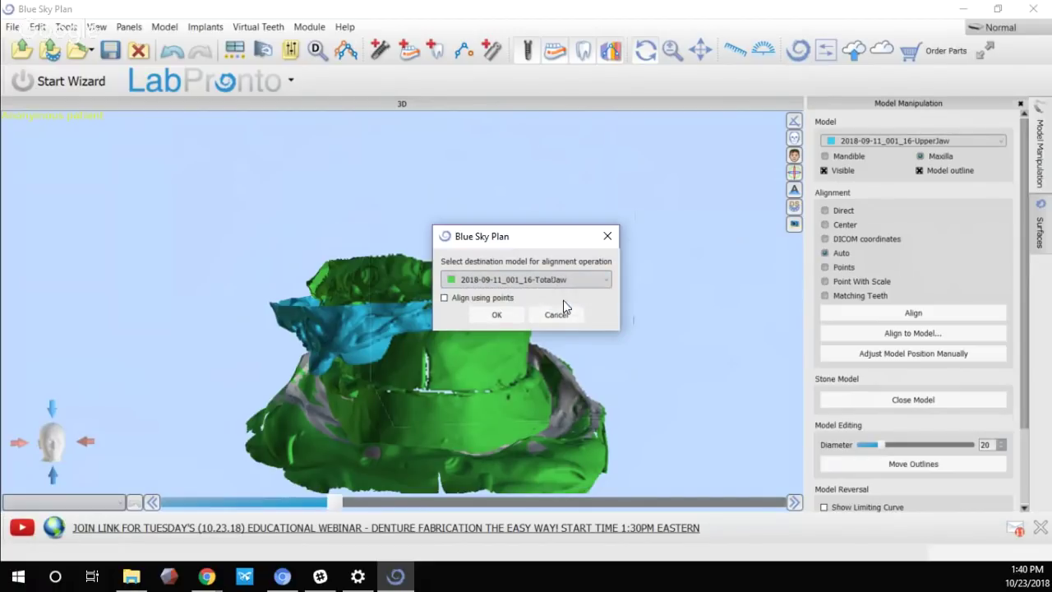
pyautogui.click(497, 316)
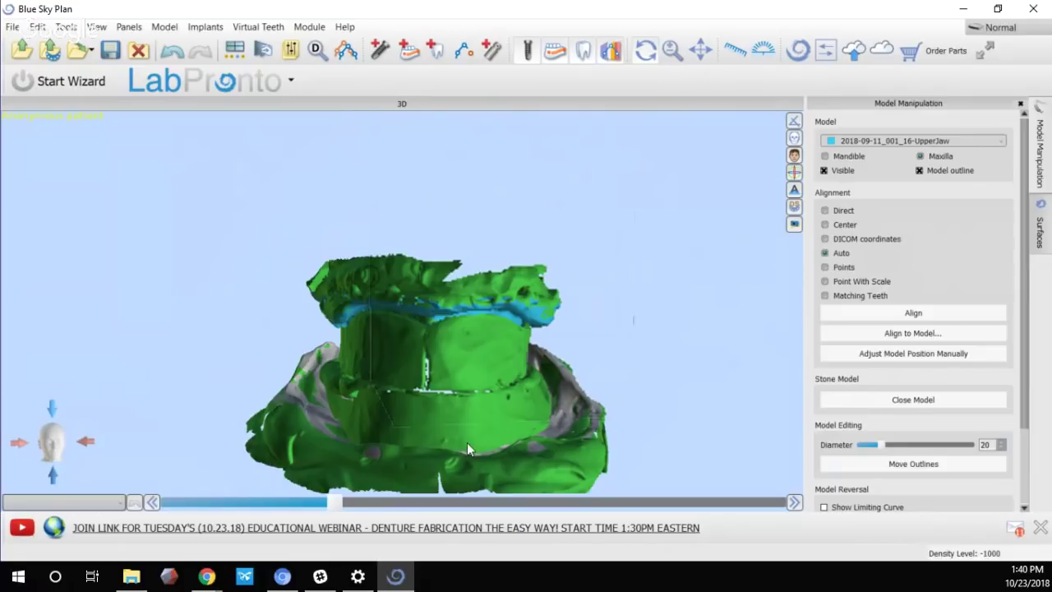
# Check the aligned scans from several angles, switch from Normal mode to the Denture module and show its denture tools
pyautogui.moveTo(467, 442); pyautogui.dragTo(438, 275)
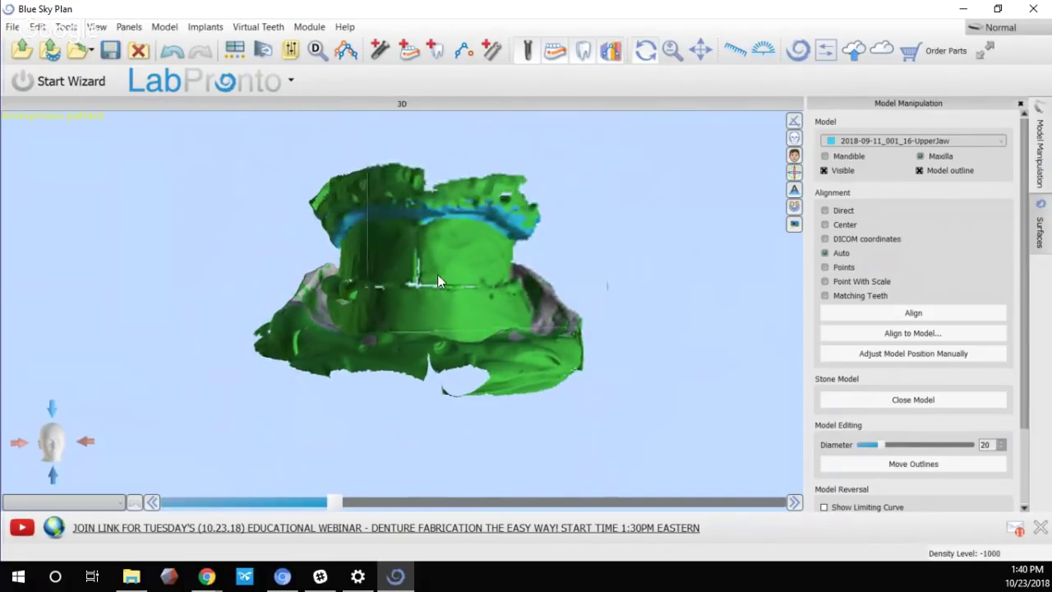
pyautogui.moveTo(274, 233); pyautogui.dragTo(31, 241)
pyautogui.moveTo(647, 318); pyautogui.dragTo(509, 274)
pyautogui.moveTo(367, 294); pyautogui.dragTo(378, 268)
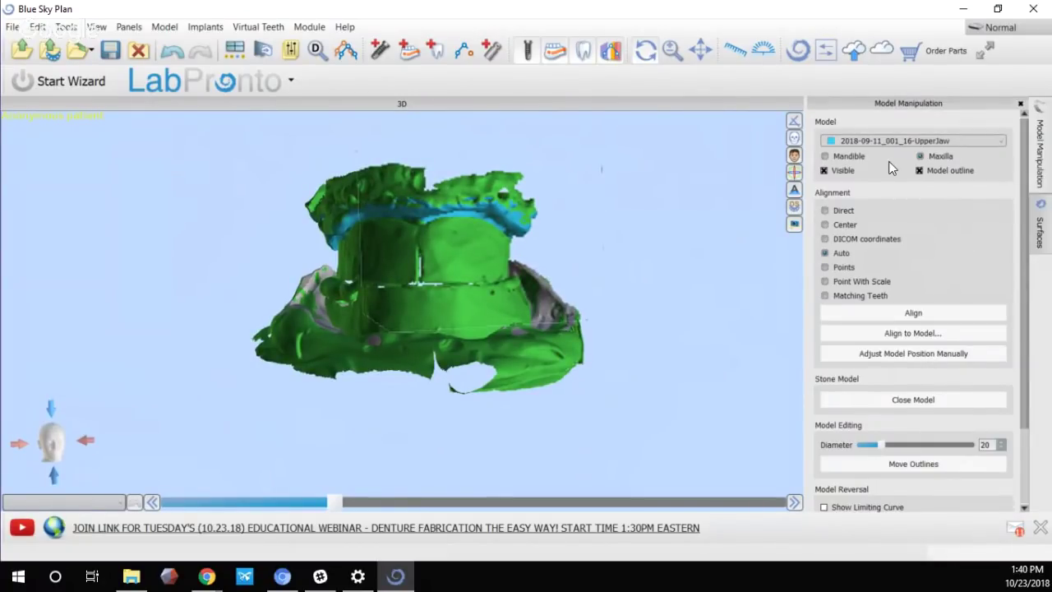
pyautogui.click(1021, 31)
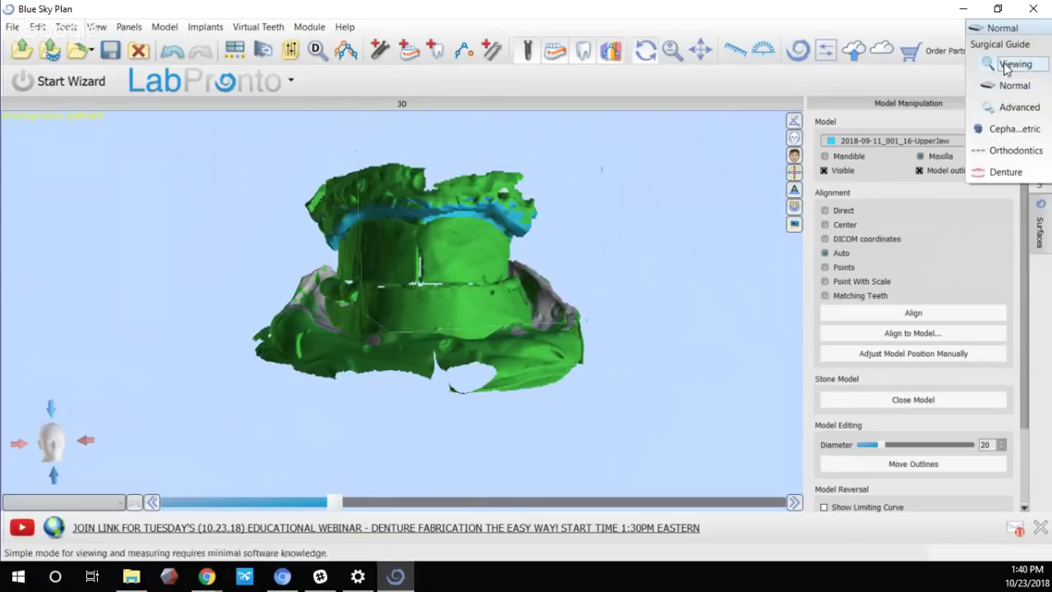
pyautogui.click(1008, 177)
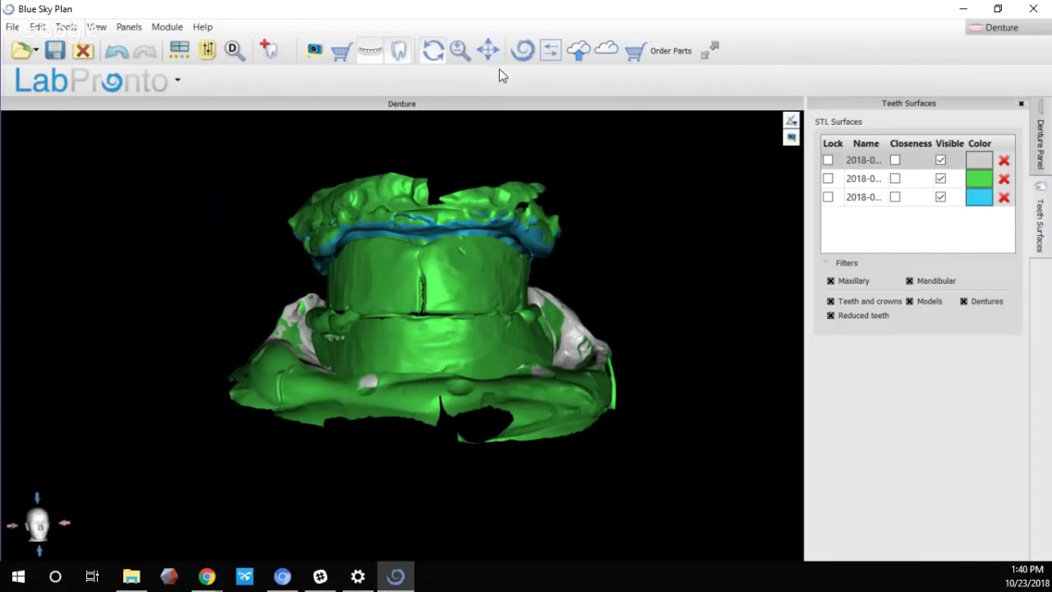
pyautogui.click(1040, 144)
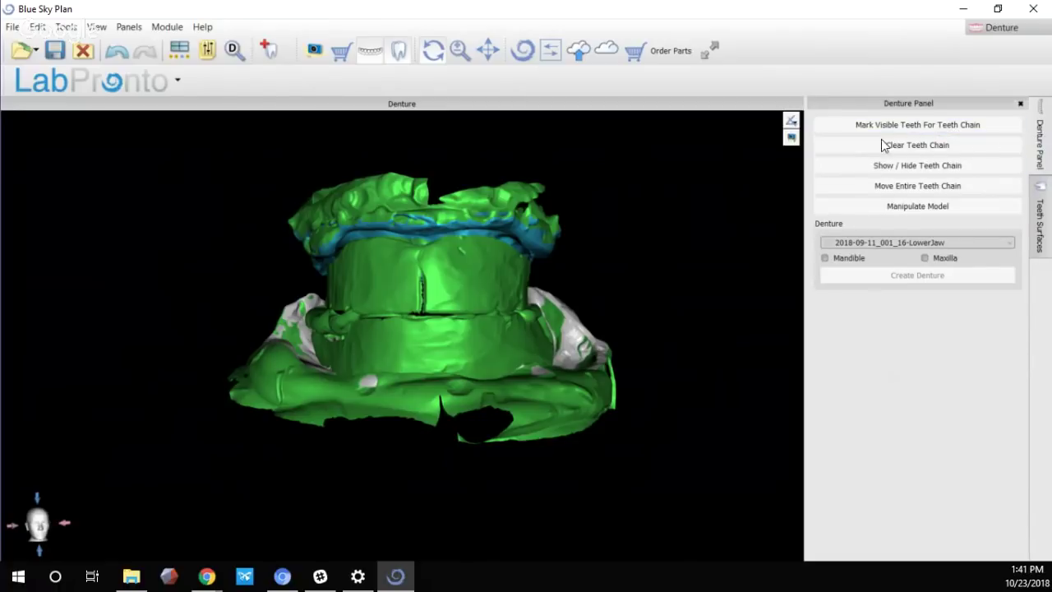
# Hide all STL surfaces and show only the grey lower jaw and blue upper jaw scans to inspect them
pyautogui.click(1039, 220)
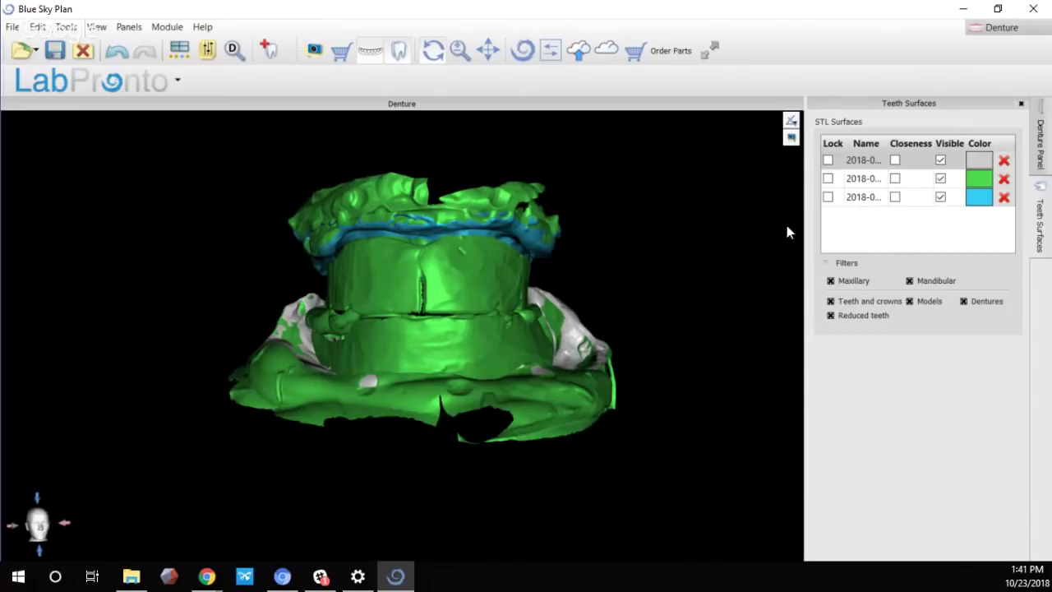
pyautogui.click(946, 143)
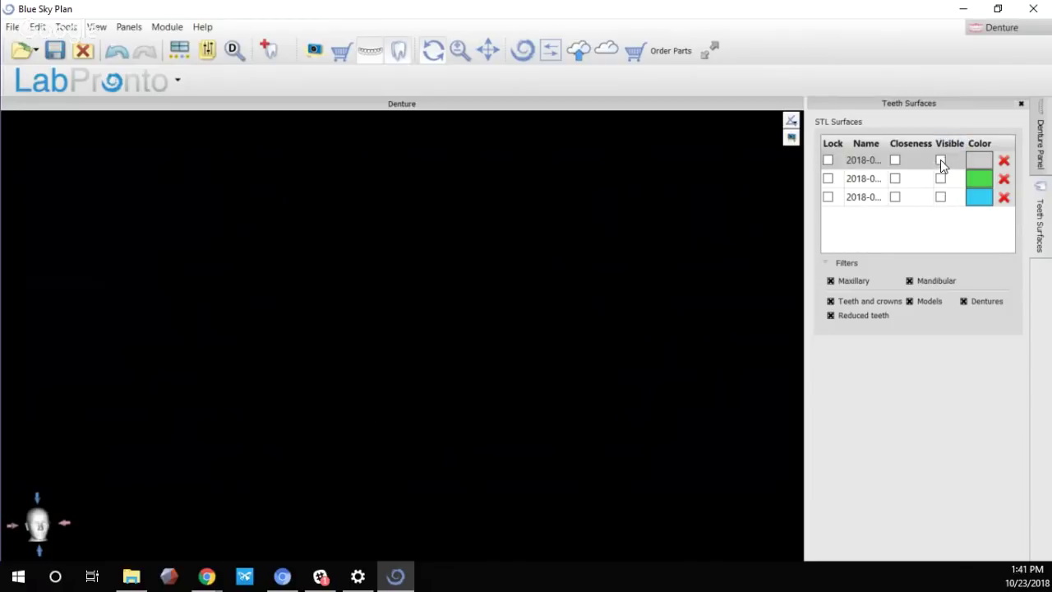
pyautogui.click(940, 160)
pyautogui.scroll(3, 420, 289)
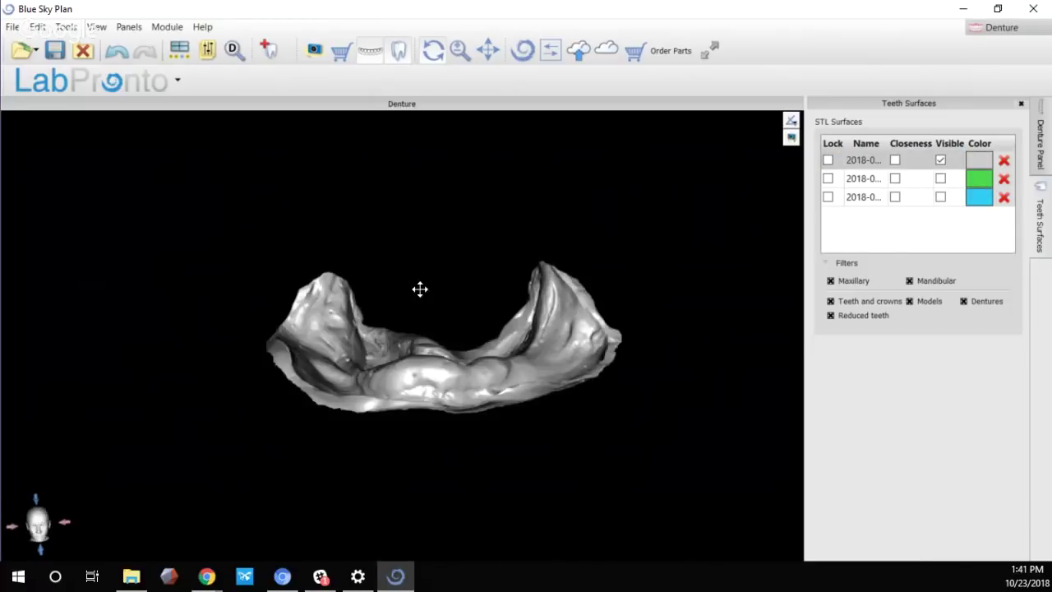
pyautogui.moveTo(421, 289); pyautogui.dragTo(418, 329)
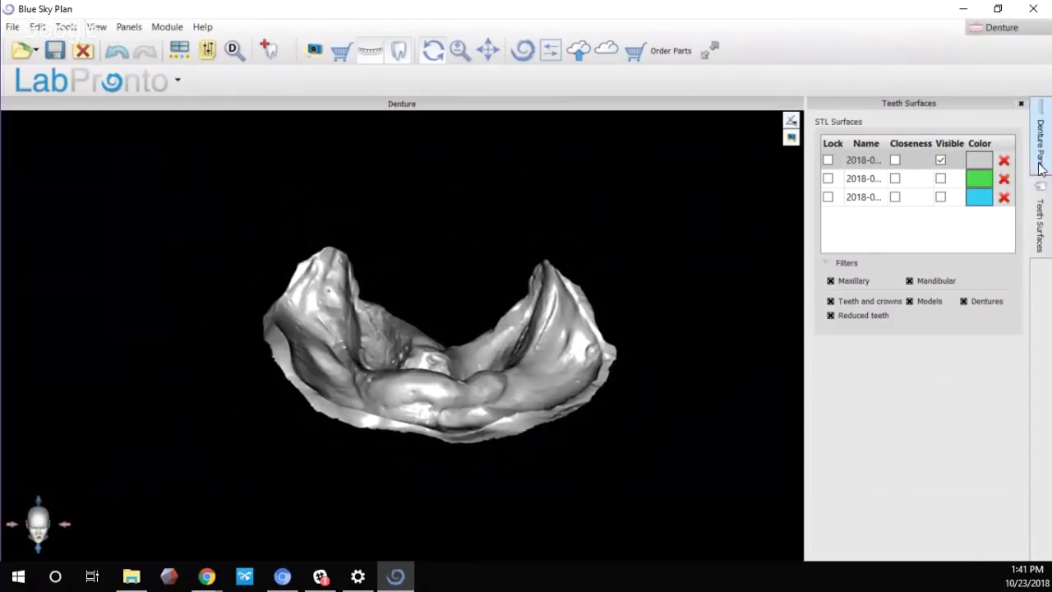
pyautogui.click(943, 202)
pyautogui.click(941, 197)
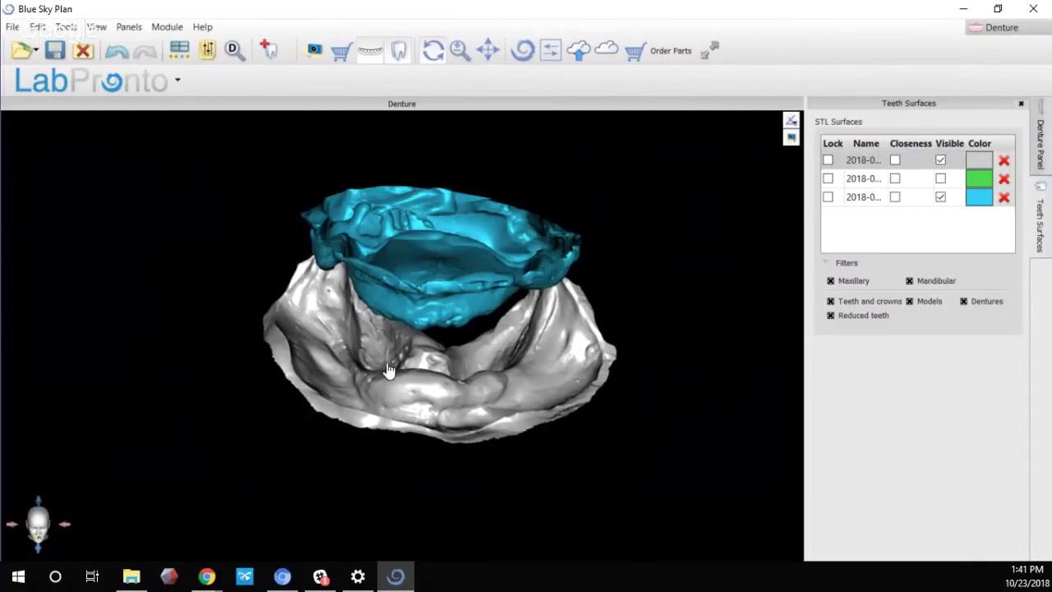
pyautogui.moveTo(460, 263); pyautogui.dragTo(352, 365)
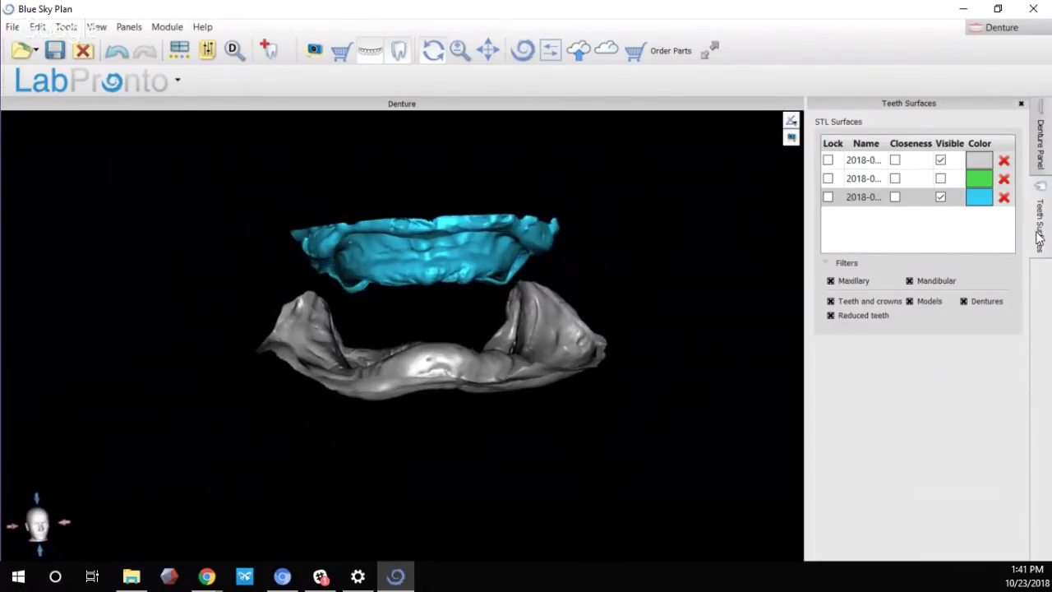
# Show the green TotalJaw surface again and examine how both jaw scans fit it
pyautogui.click(941, 178)
pyautogui.moveTo(467, 336); pyautogui.dragTo(572, 325)
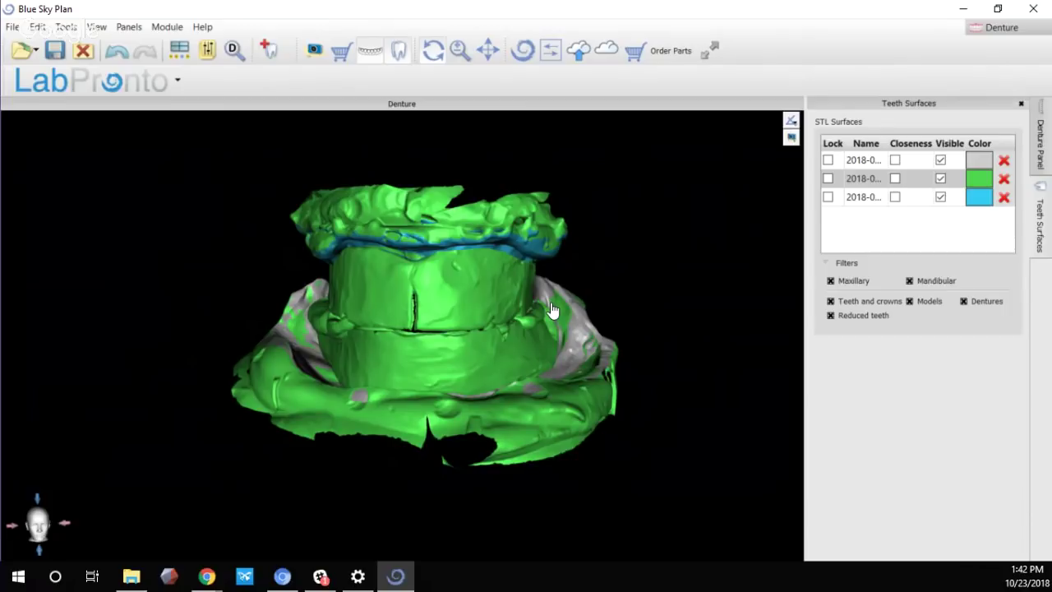
pyautogui.moveTo(558, 327); pyautogui.dragTo(434, 345)
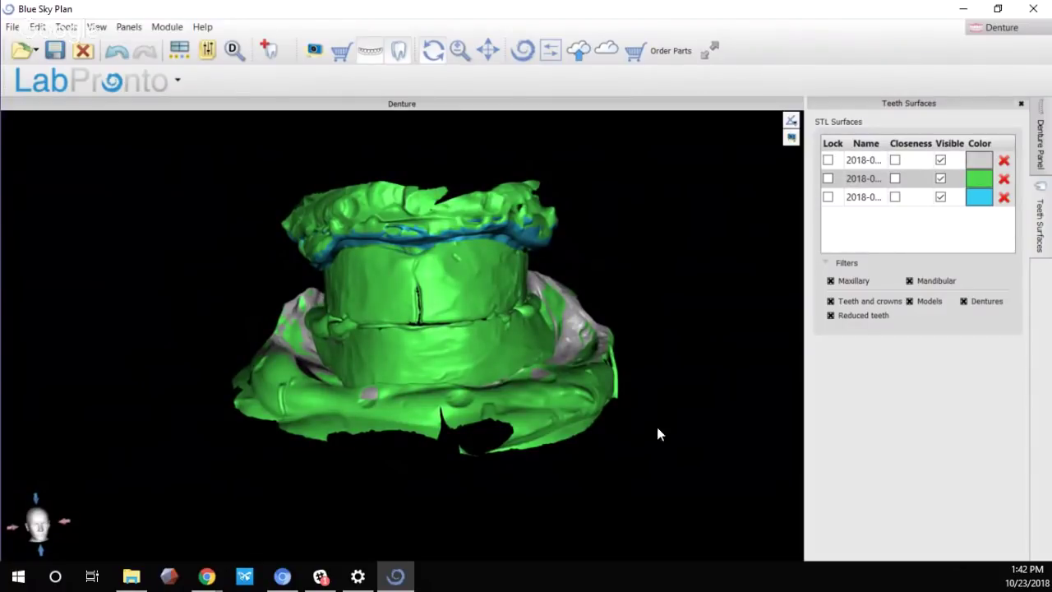
pyautogui.moveTo(450, 282); pyautogui.dragTo(88, 533)
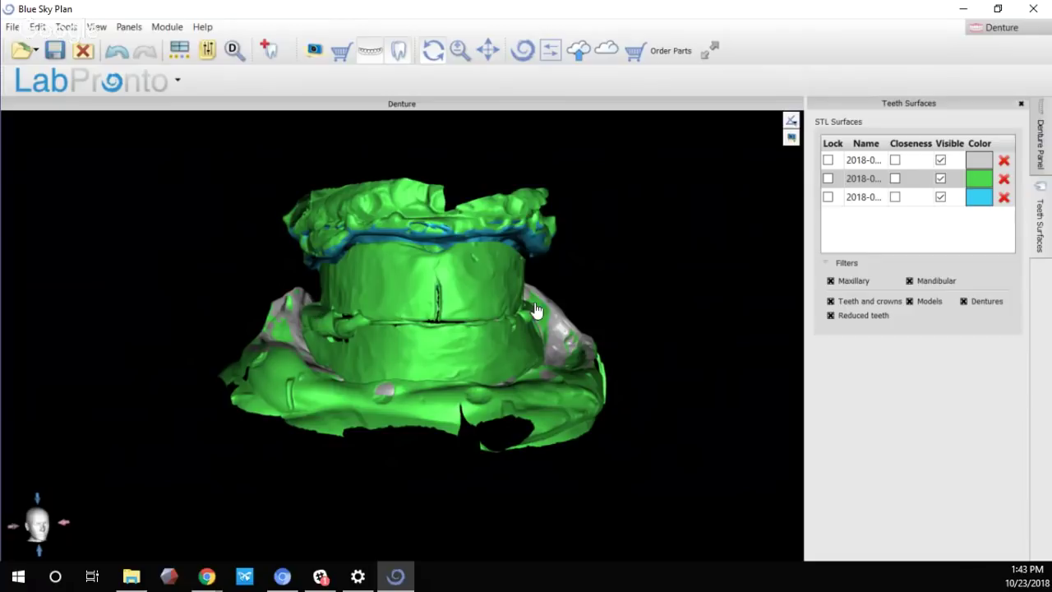
pyautogui.moveTo(534, 290); pyautogui.dragTo(504, 306)
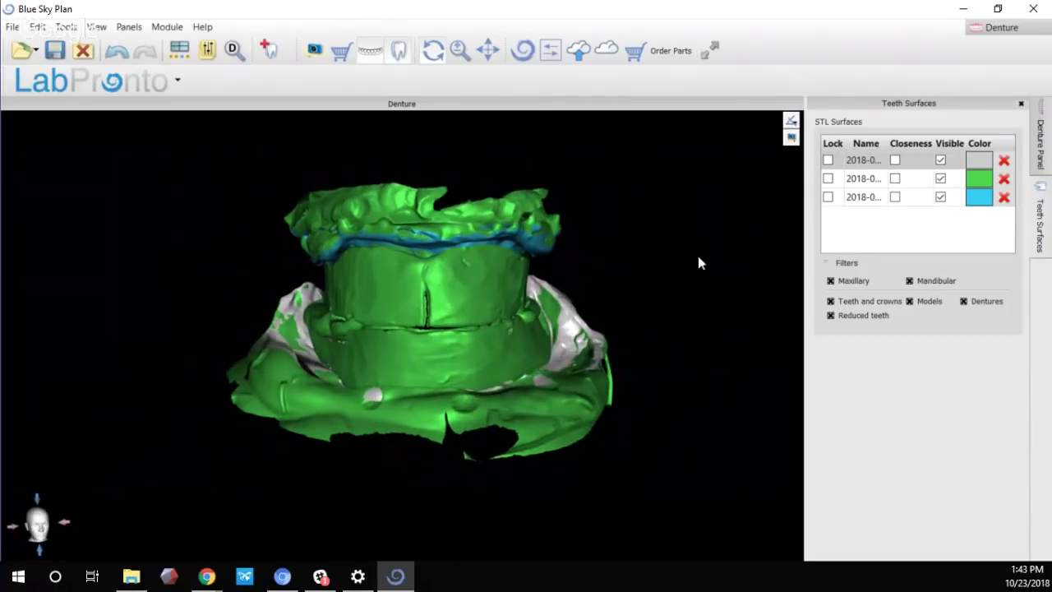
# Start adding new teeth from the virtual teeth sets with the Mitch Hurst Pontic Library selected
pyautogui.click(1040, 148)
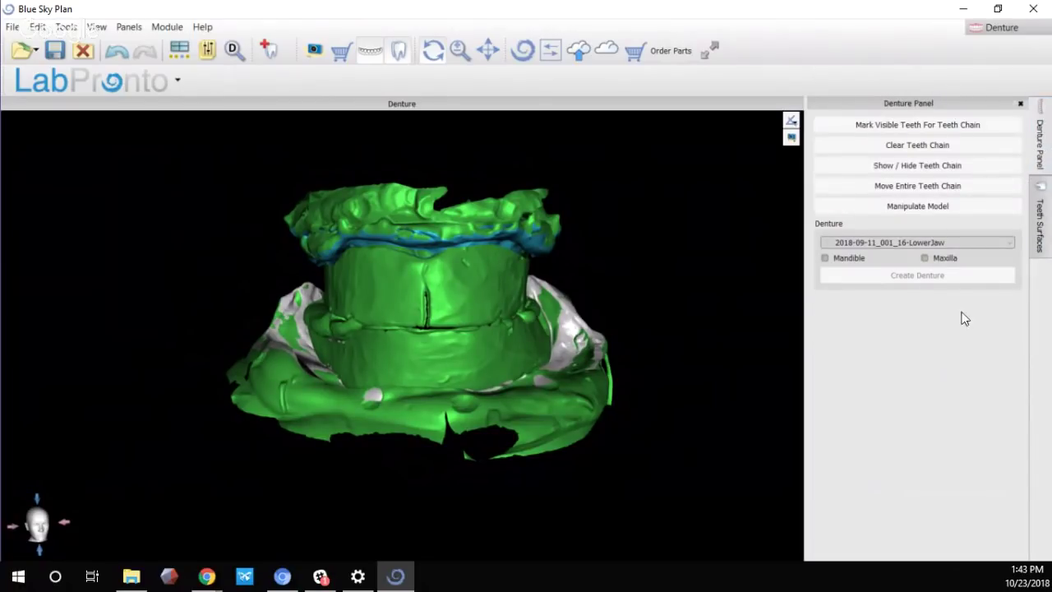
pyautogui.click(268, 53)
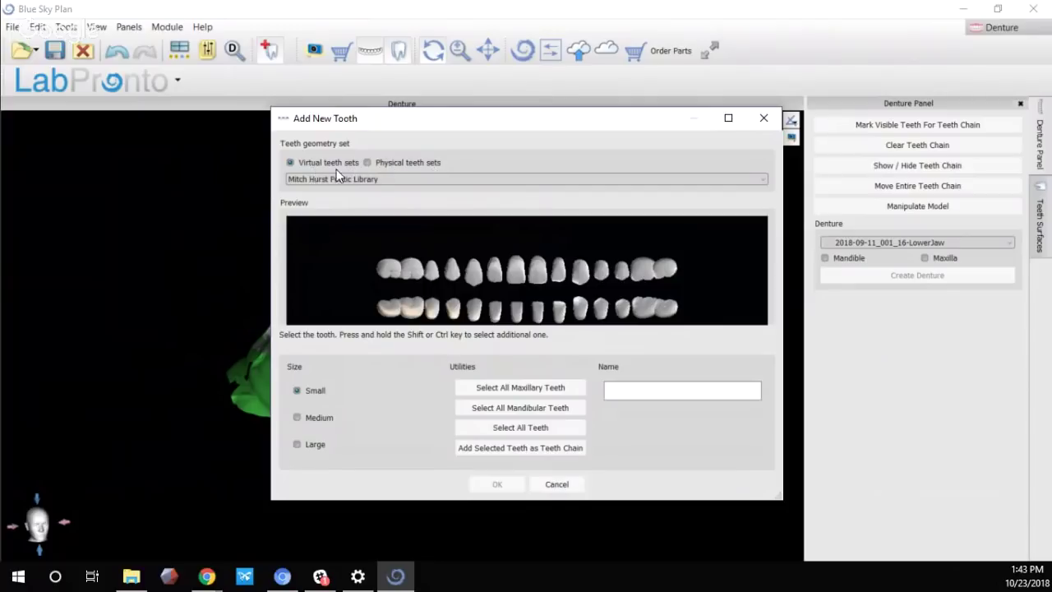
pyautogui.click(407, 180)
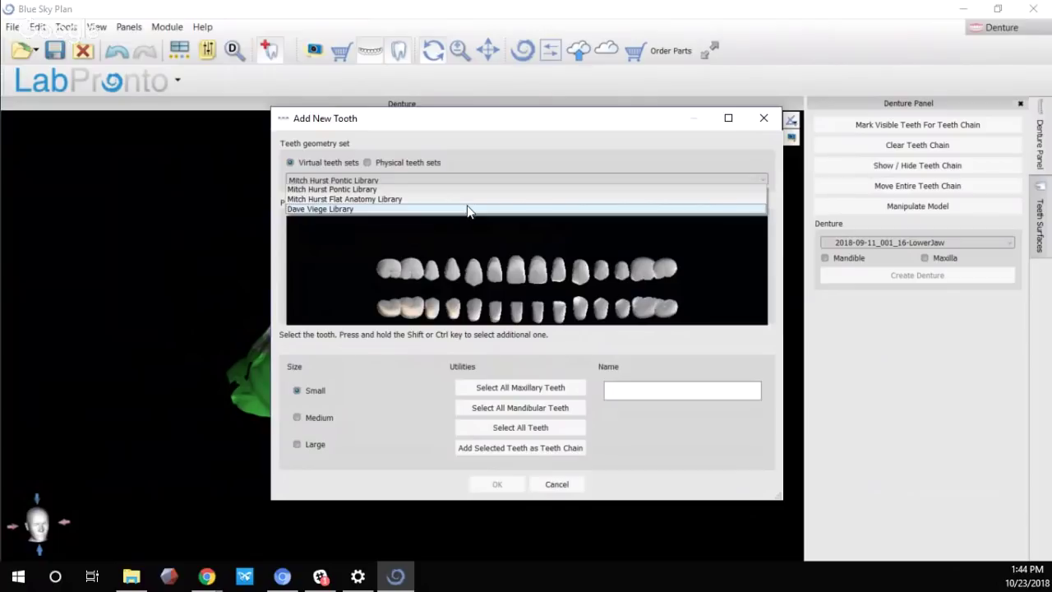
pyautogui.click(391, 191)
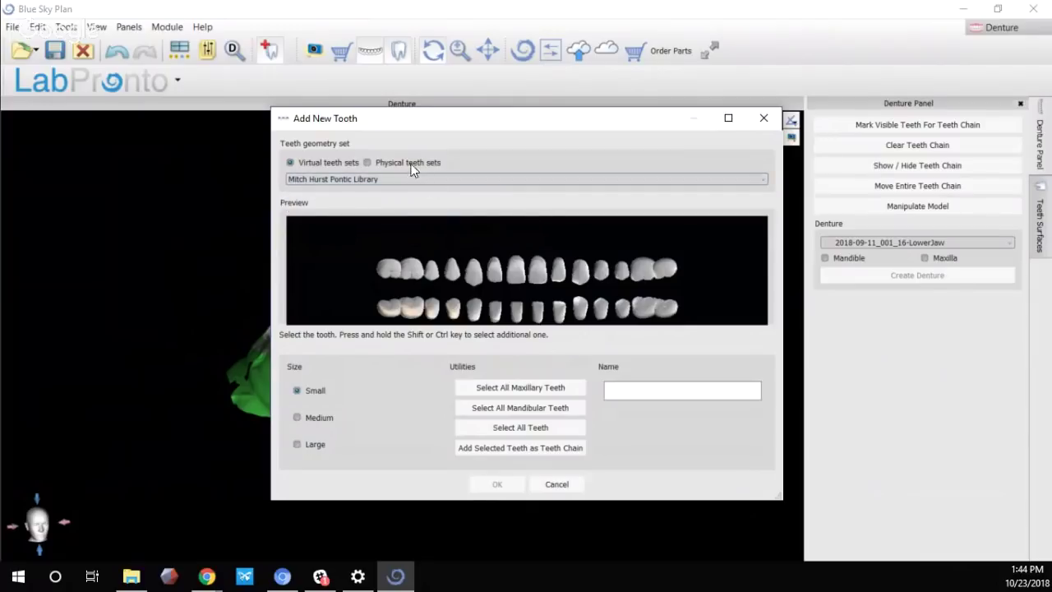
# Preview the Mitch Hurst Flat Anatomy and Dave Viege libraries, and change the geometry source to physical teeth sets
pyautogui.click(390, 179)
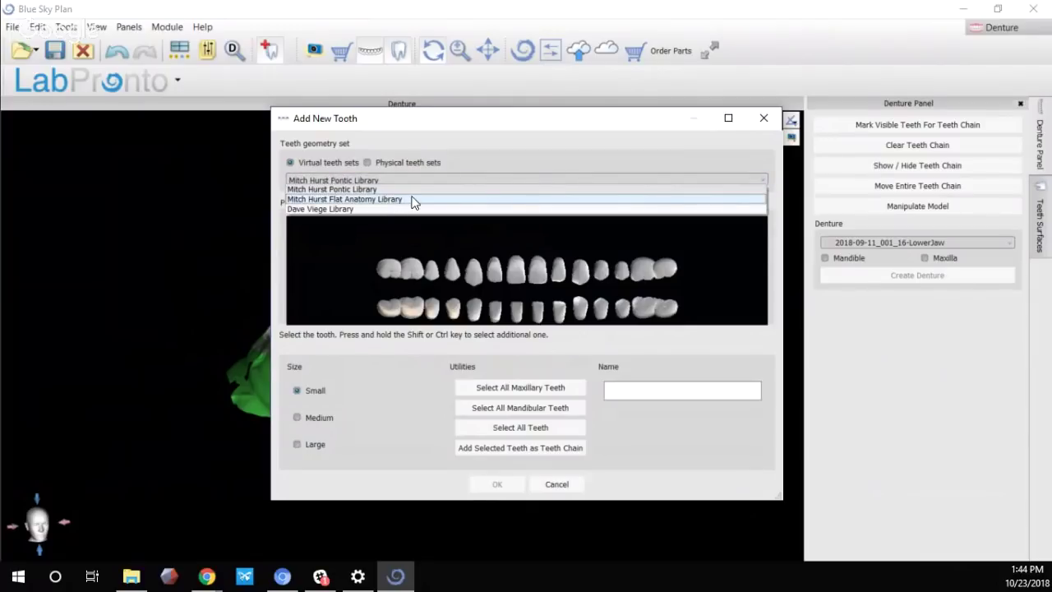
pyautogui.click(412, 199)
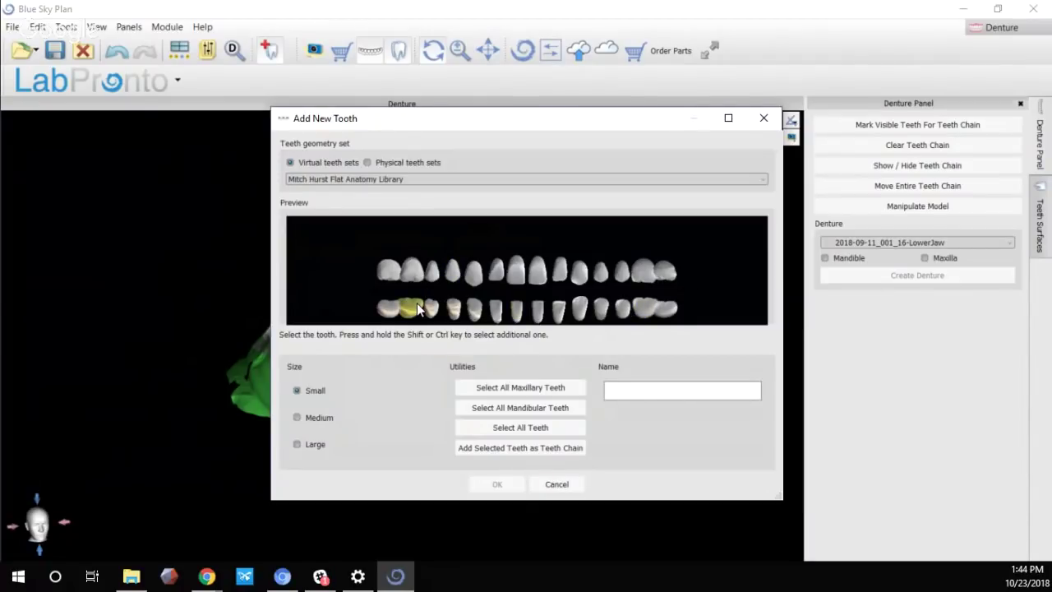
pyautogui.click(340, 178)
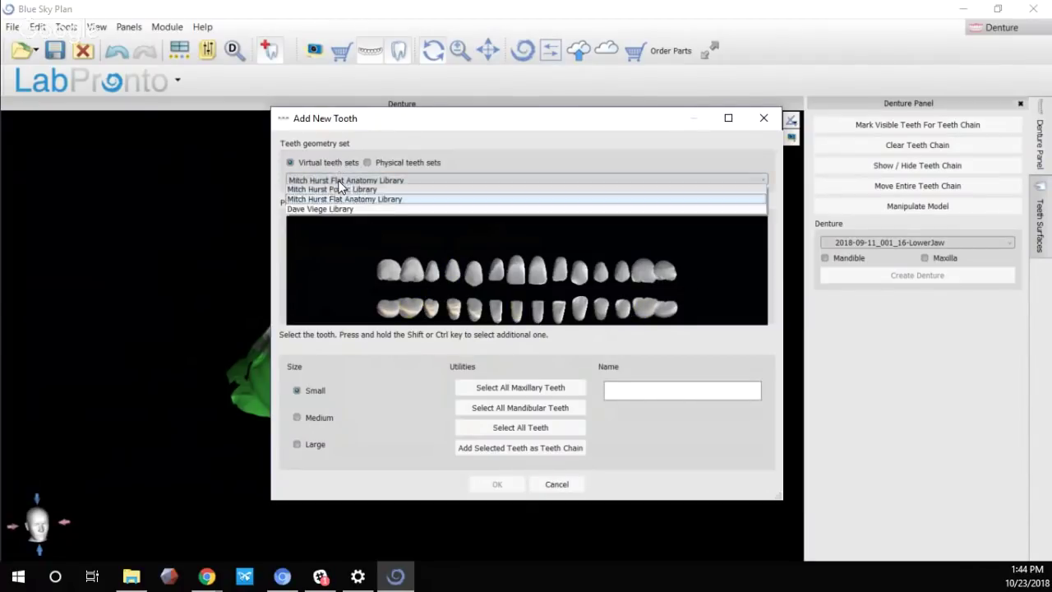
pyautogui.click(362, 210)
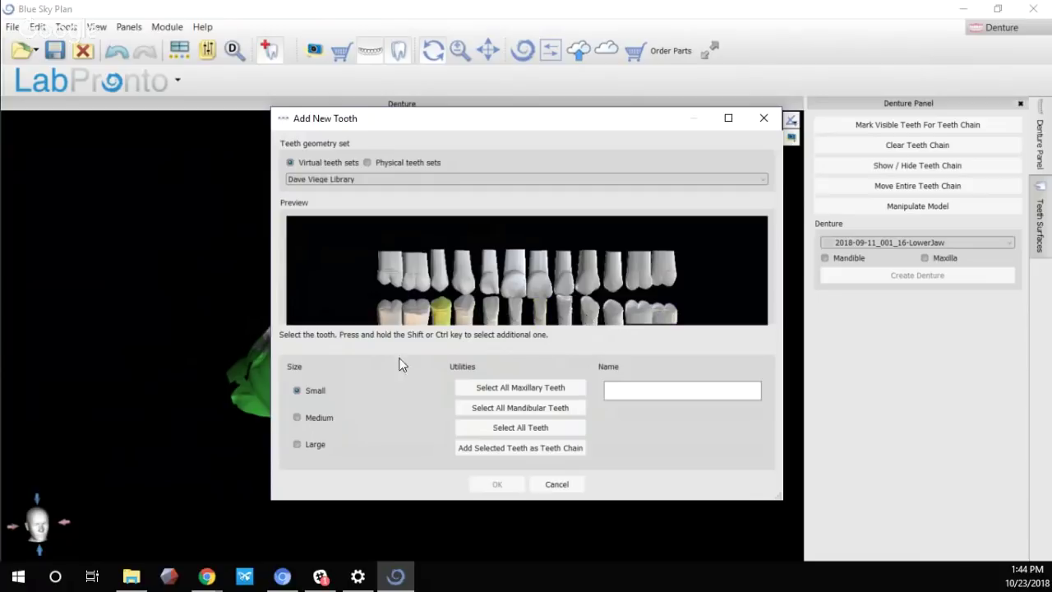
pyautogui.click(393, 165)
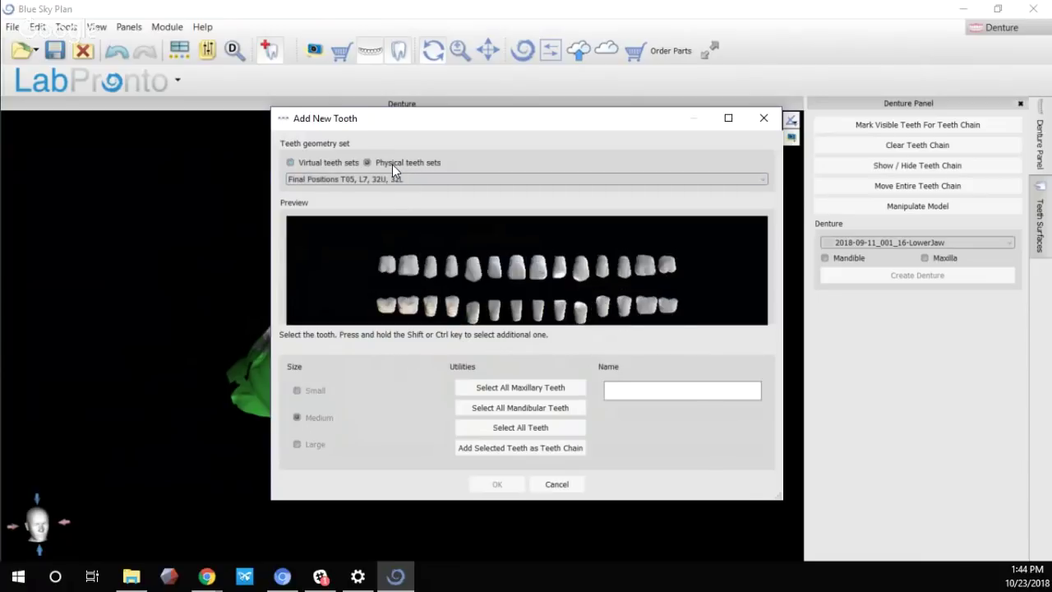
# Return to the virtual teeth sets with the Mitch Hurst Pontic Library selected and the tooth size set to Large
pyautogui.click(318, 165)
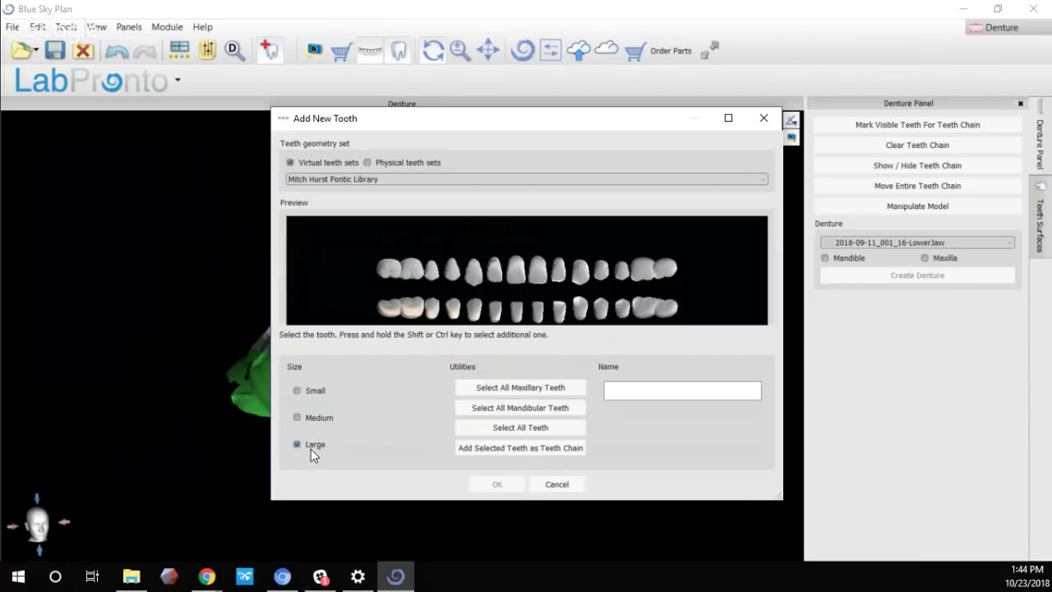
pyautogui.click(380, 180)
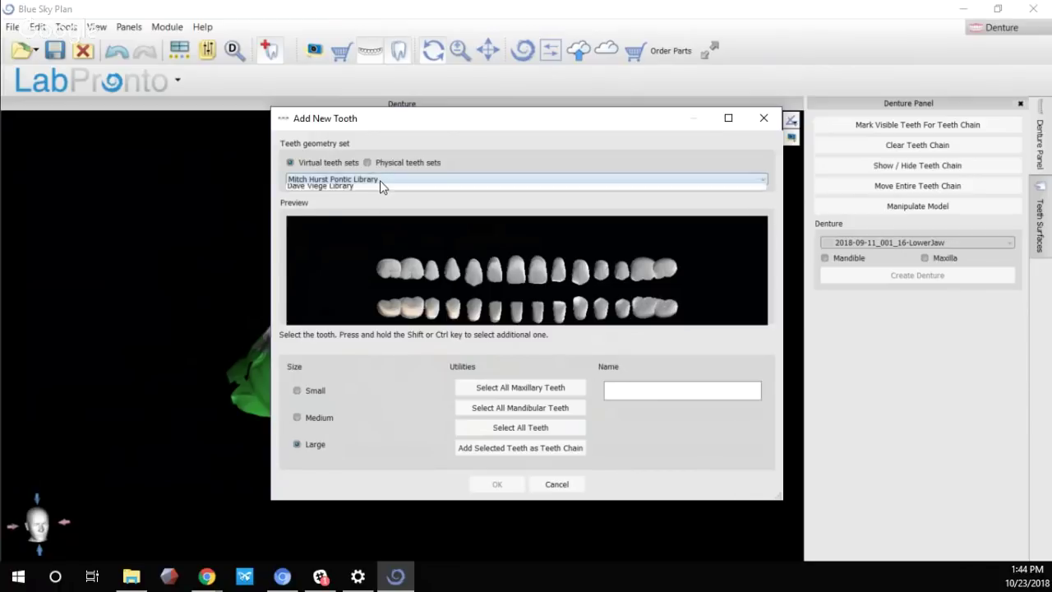
pyautogui.click(380, 183)
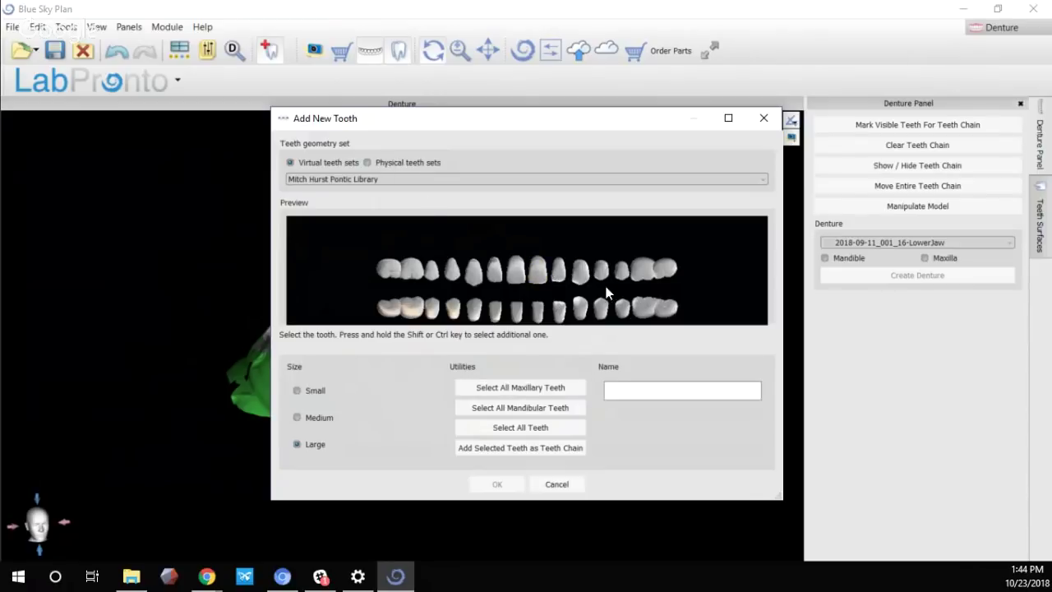
# Try selecting individual teeth in the preview, as well as all maxillary teeth, all mandibular teeth and the complete set
pyautogui.click(517, 273)
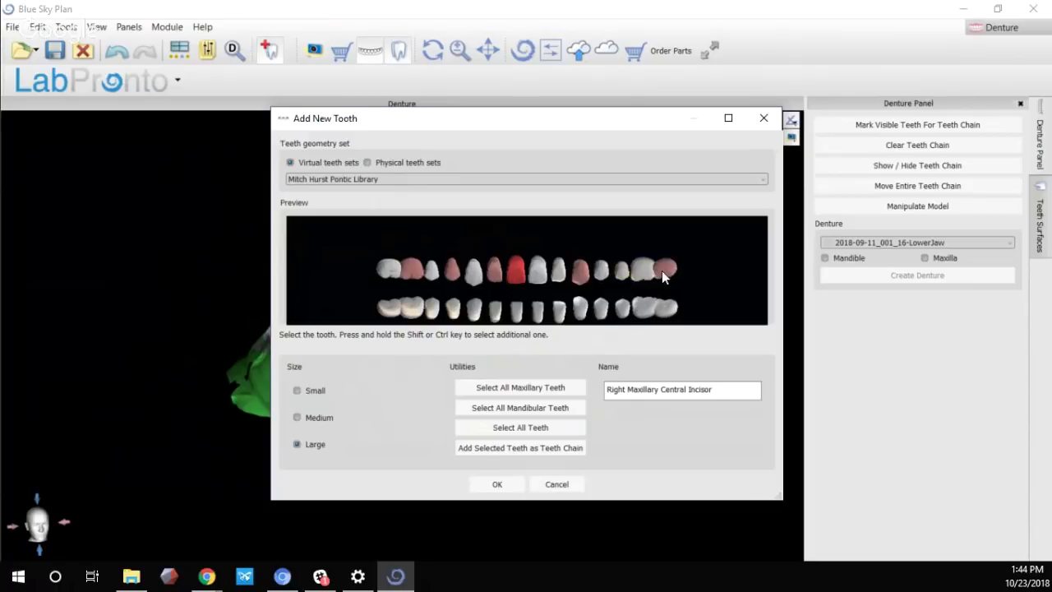
pyautogui.click(537, 311)
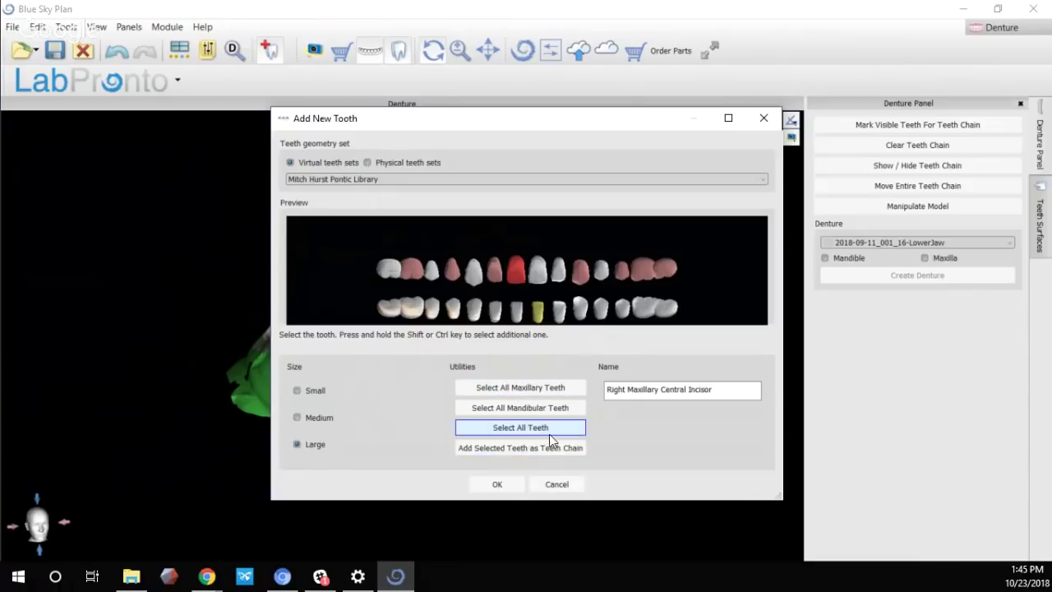
pyautogui.click(571, 393)
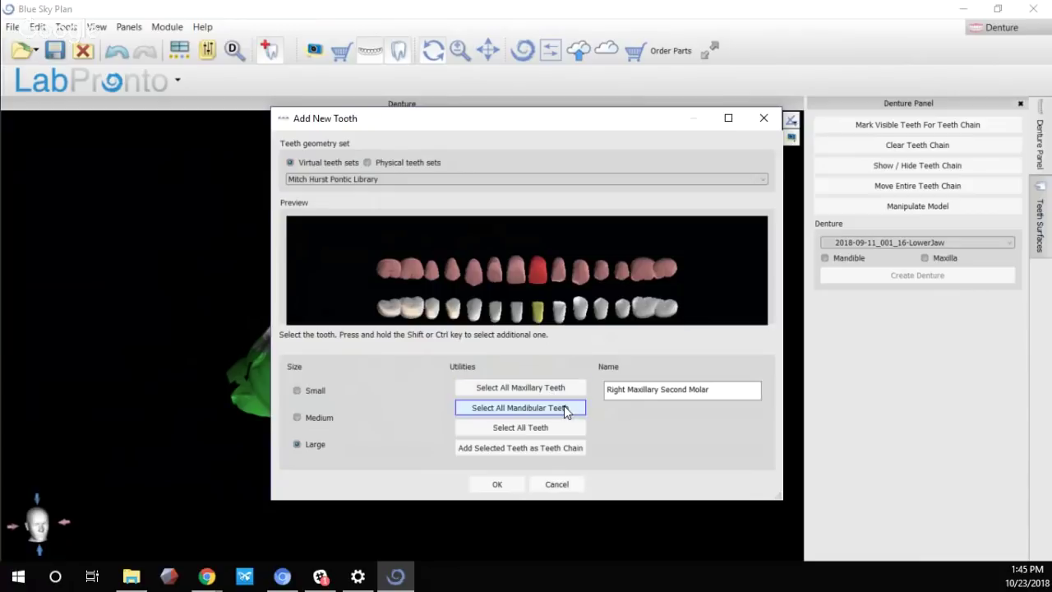
pyautogui.click(562, 408)
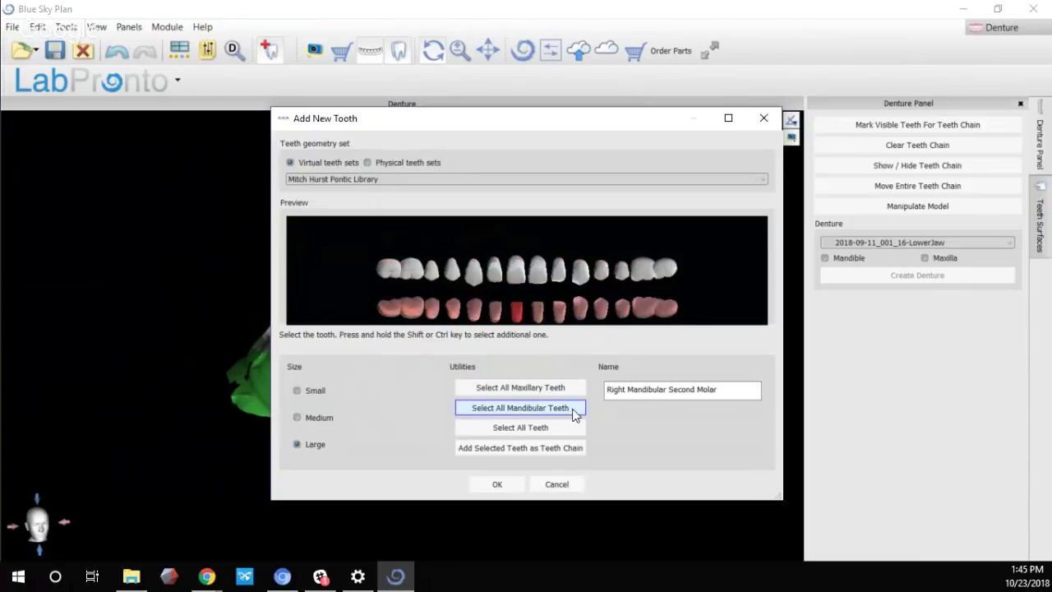
pyautogui.click(557, 429)
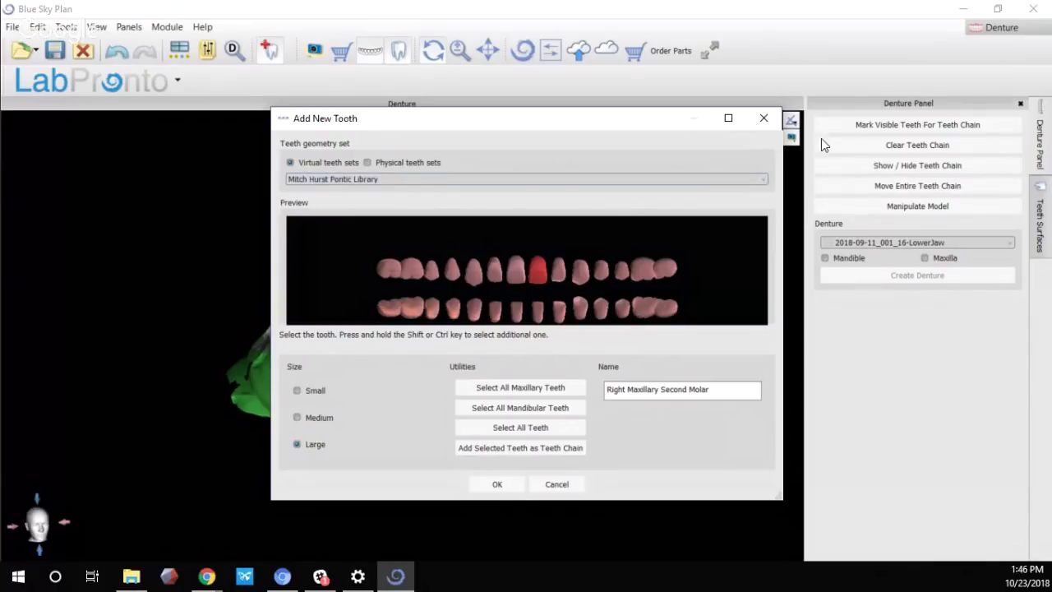
# Switch to the physical teeth sets and choose Final Positions T05, L7, 32U, 32L
pyautogui.click(397, 163)
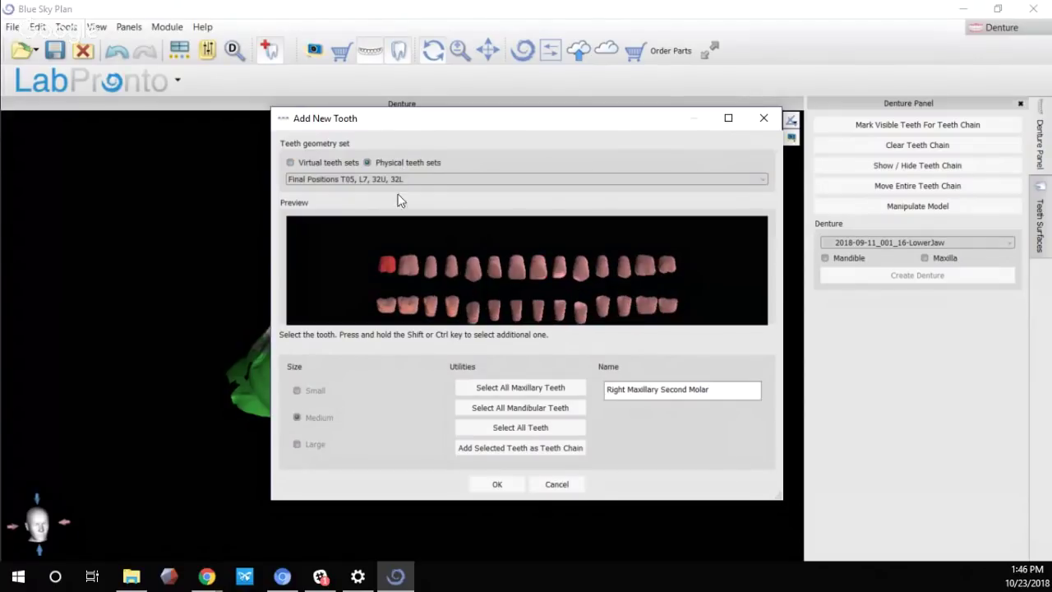
pyautogui.click(450, 180)
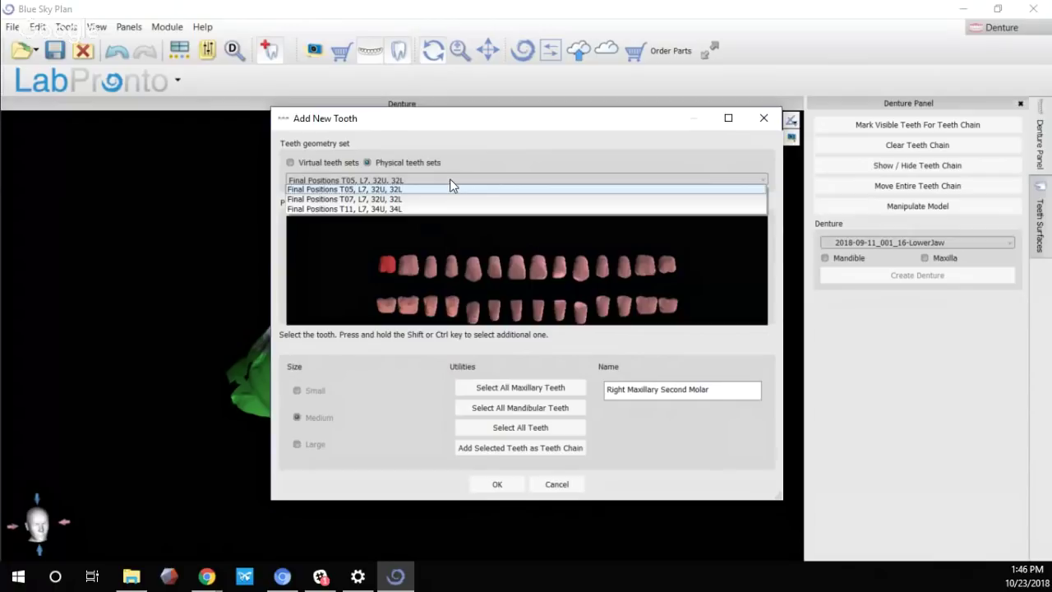
pyautogui.click(359, 190)
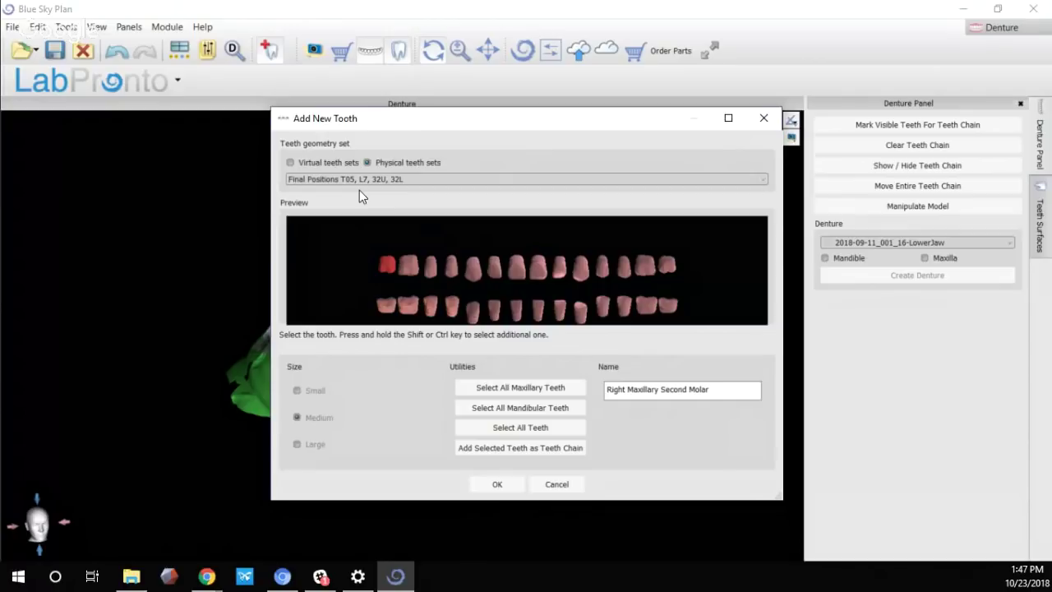
# Choose the virtual Mitch Hurst Pontic Library and select all its teeth, starting from the right maxillary central incisor
pyautogui.click(322, 162)
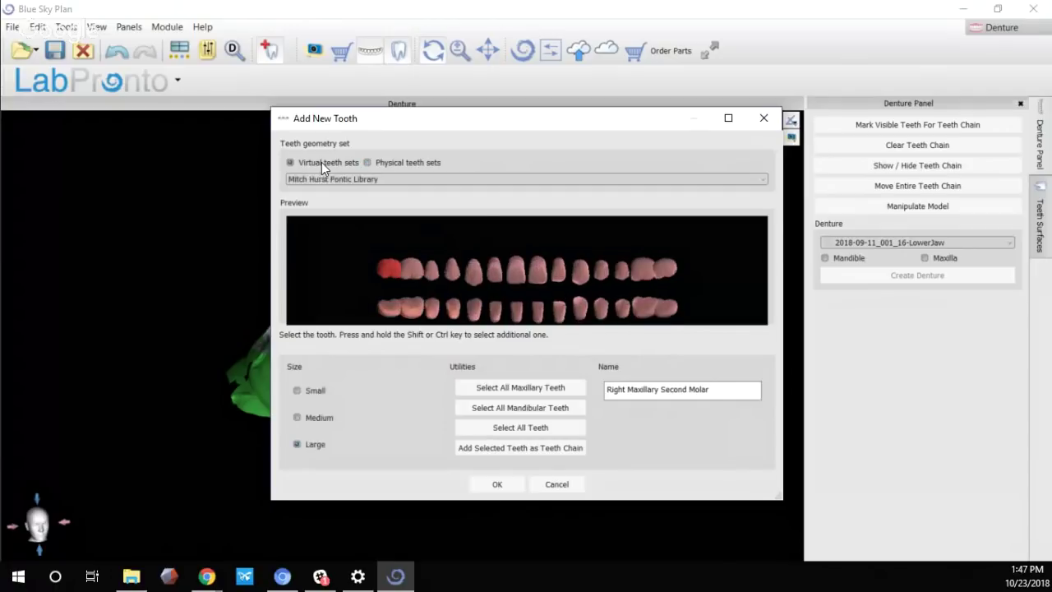
pyautogui.click(450, 186)
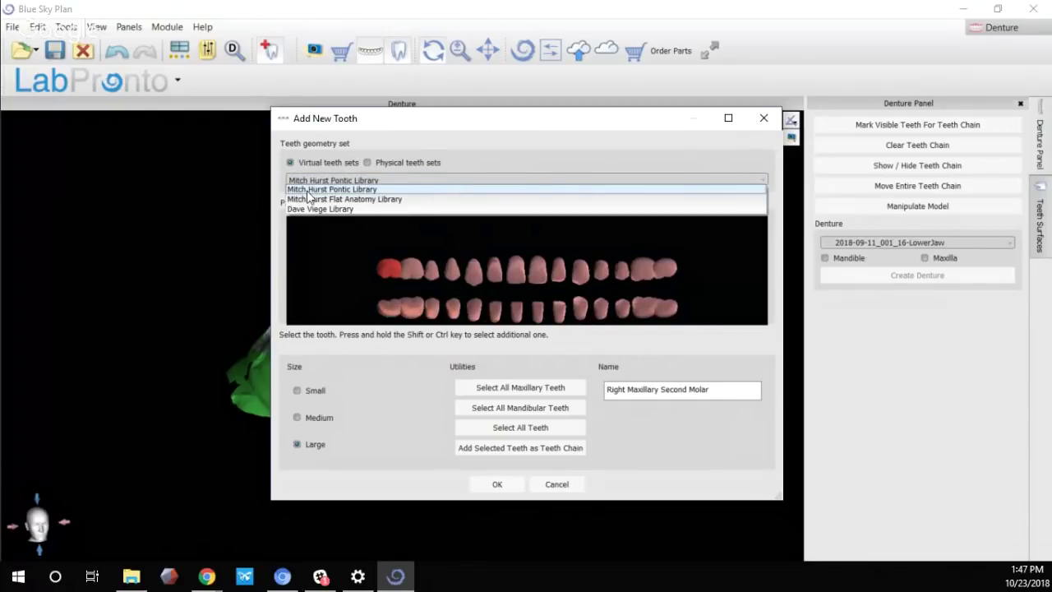
pyautogui.click(358, 190)
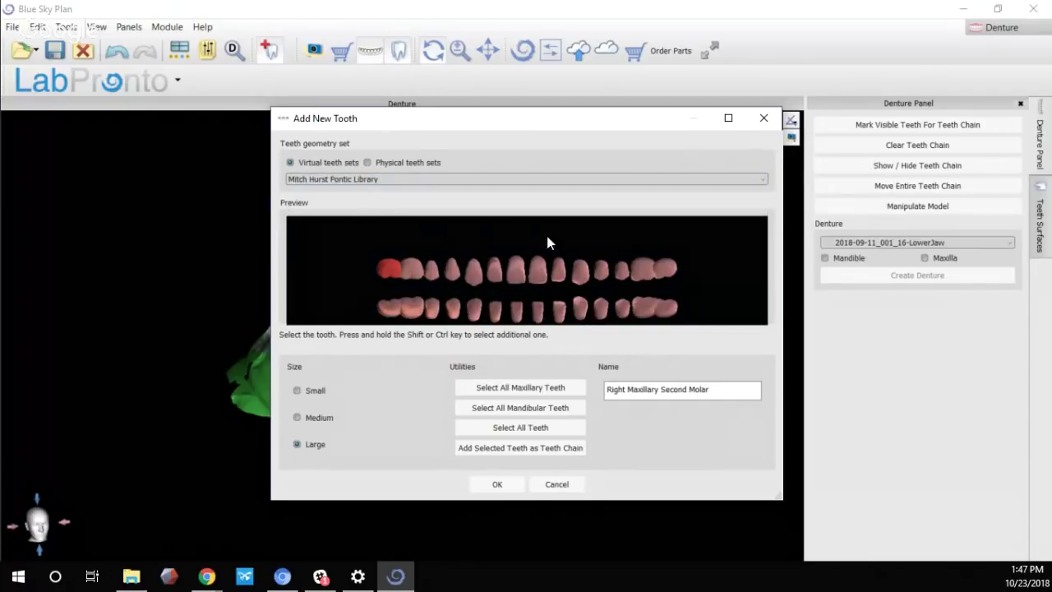
pyautogui.click(517, 273)
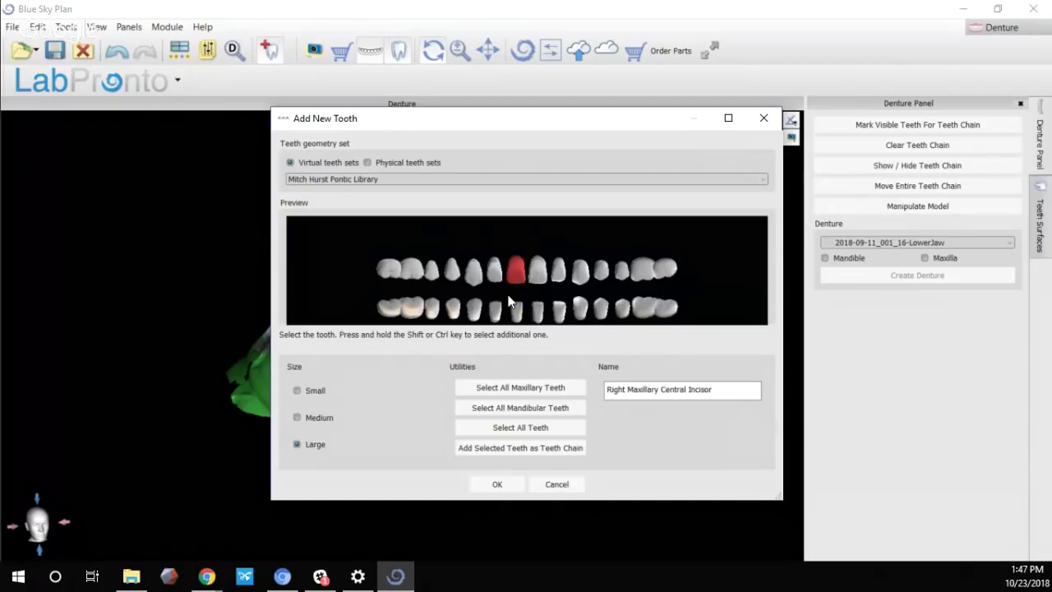
pyautogui.click(543, 428)
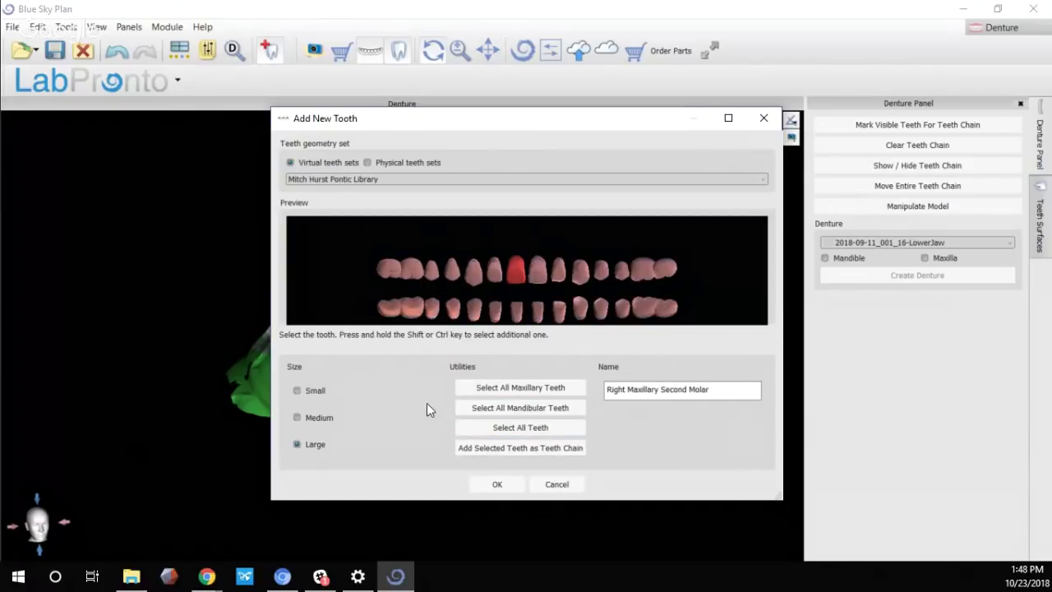
# Add the selected teeth as a teeth chain, placing the central incisor beside the midline on the front of the upper rim
pyautogui.click(543, 448)
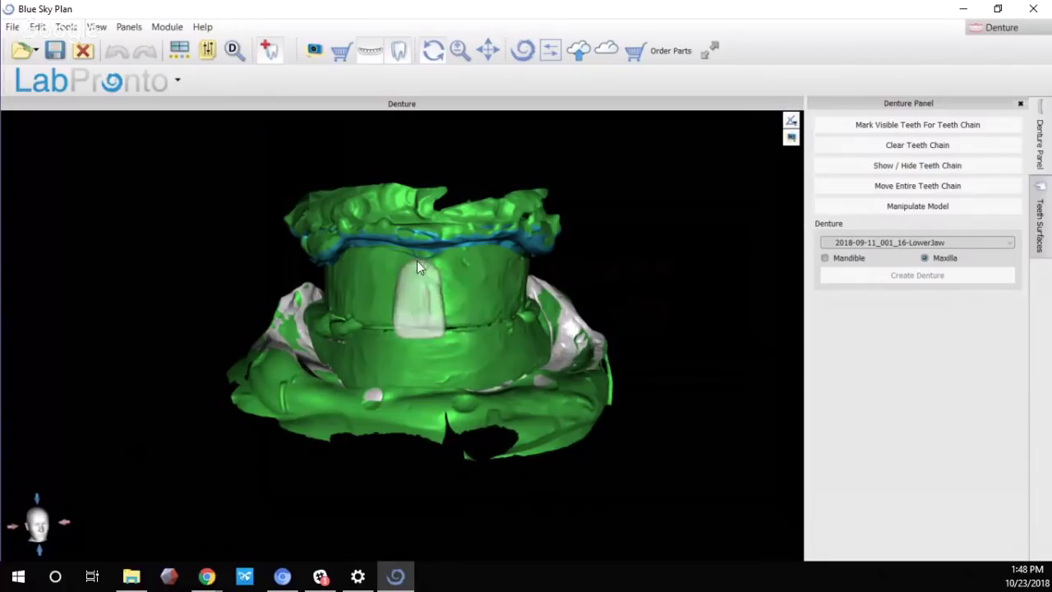
pyautogui.scroll(5, 417, 261)
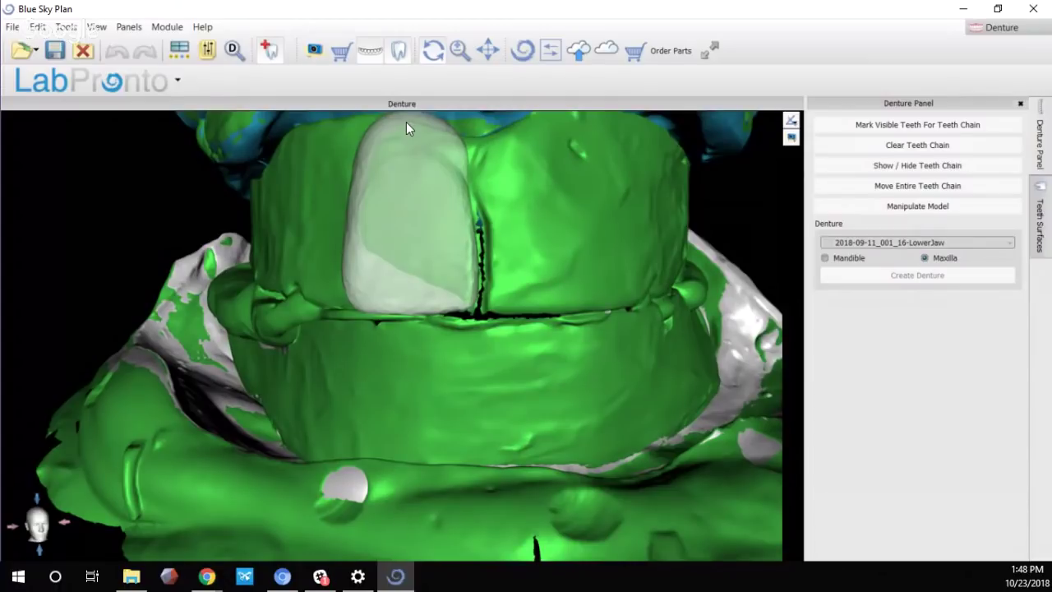
pyautogui.moveTo(406, 121); pyautogui.dragTo(409, 125)
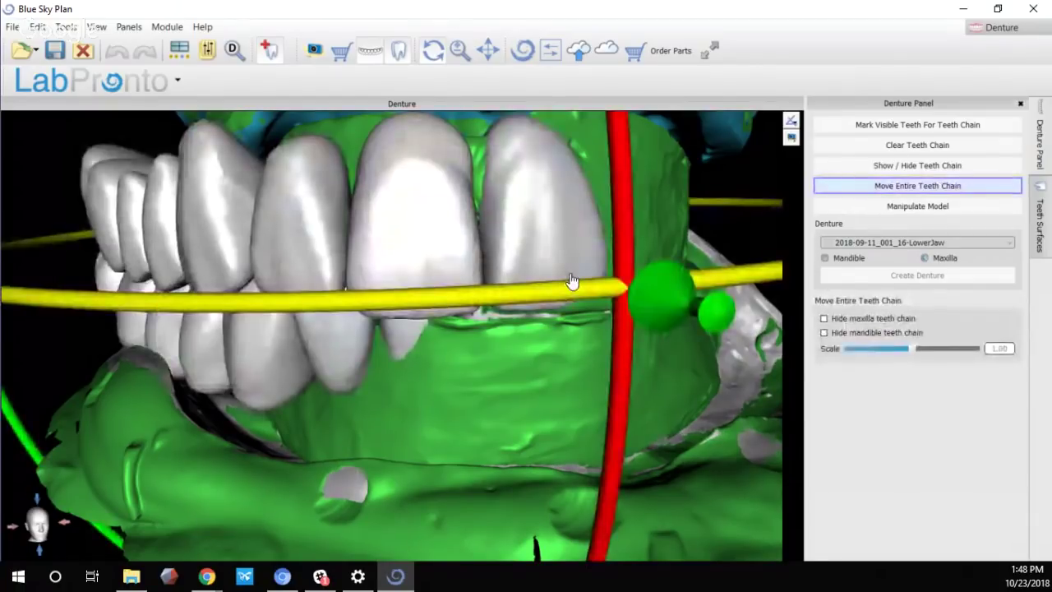
# Make the green TotalJaw surface transparent so the teeth chain can be positioned against both jaws
pyautogui.scroll(-5, 571, 282)
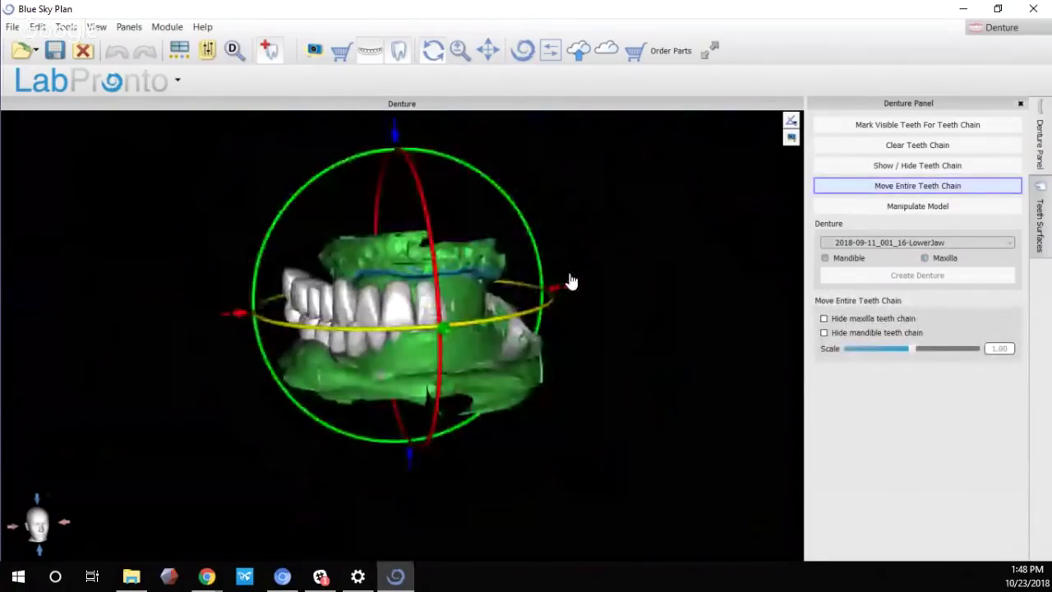
pyautogui.moveTo(520, 173); pyautogui.dragTo(469, 446)
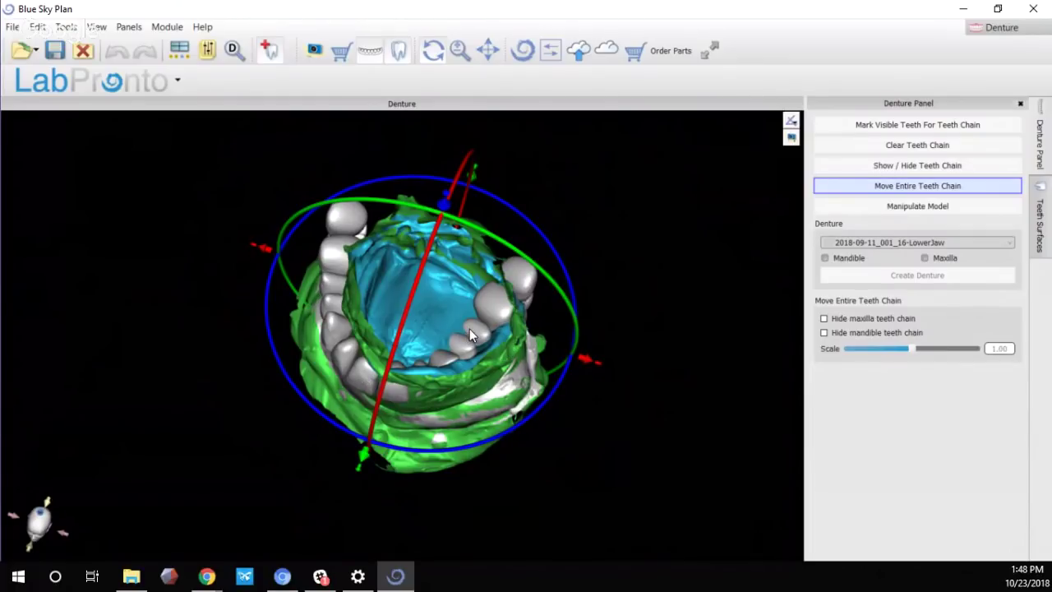
pyautogui.moveTo(469, 329); pyautogui.dragTo(377, 417)
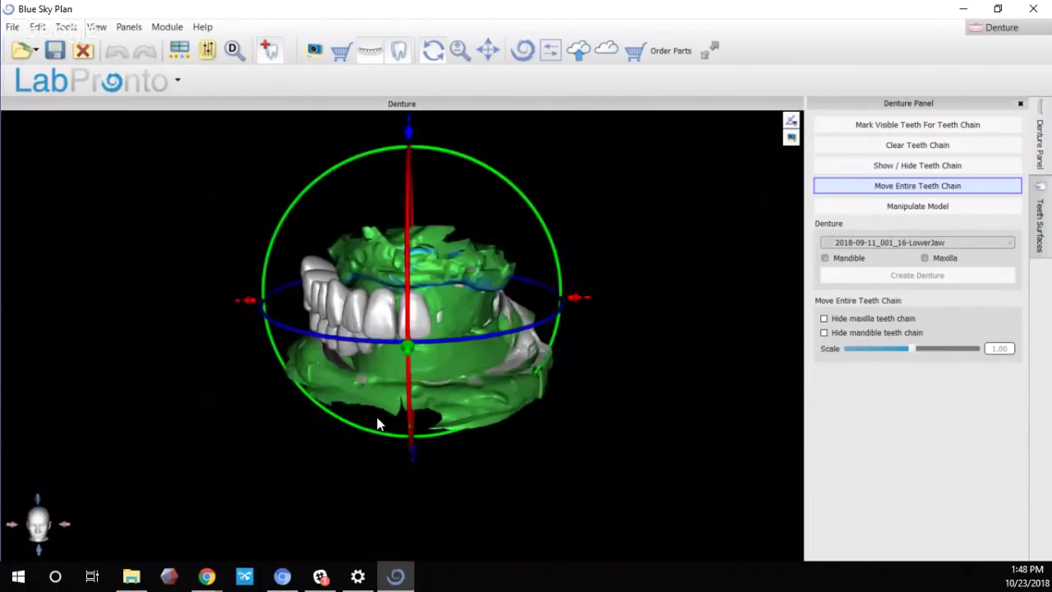
pyautogui.rightClick(443, 360)
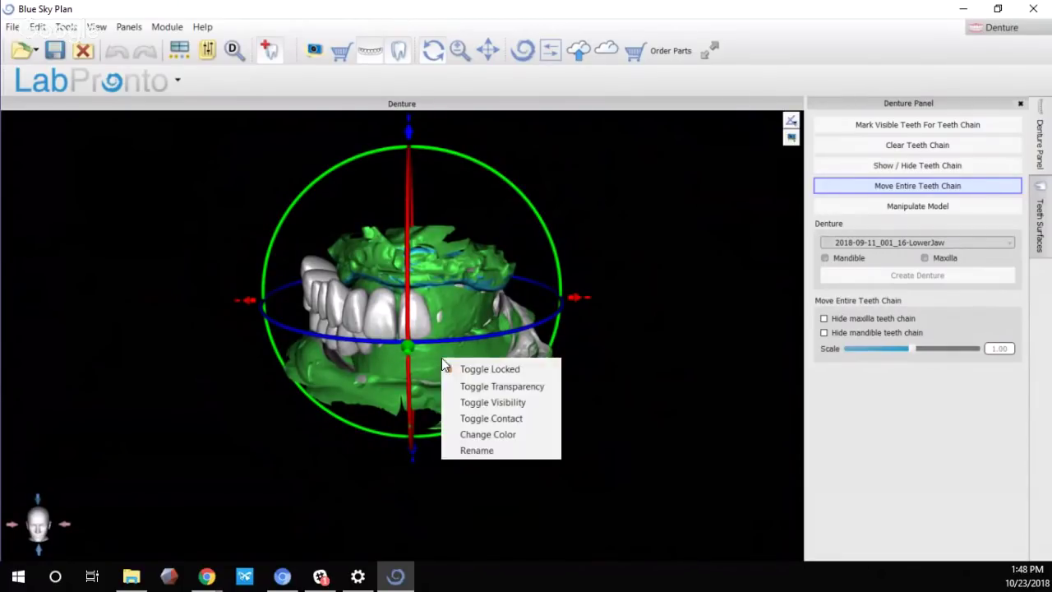
pyautogui.click(501, 387)
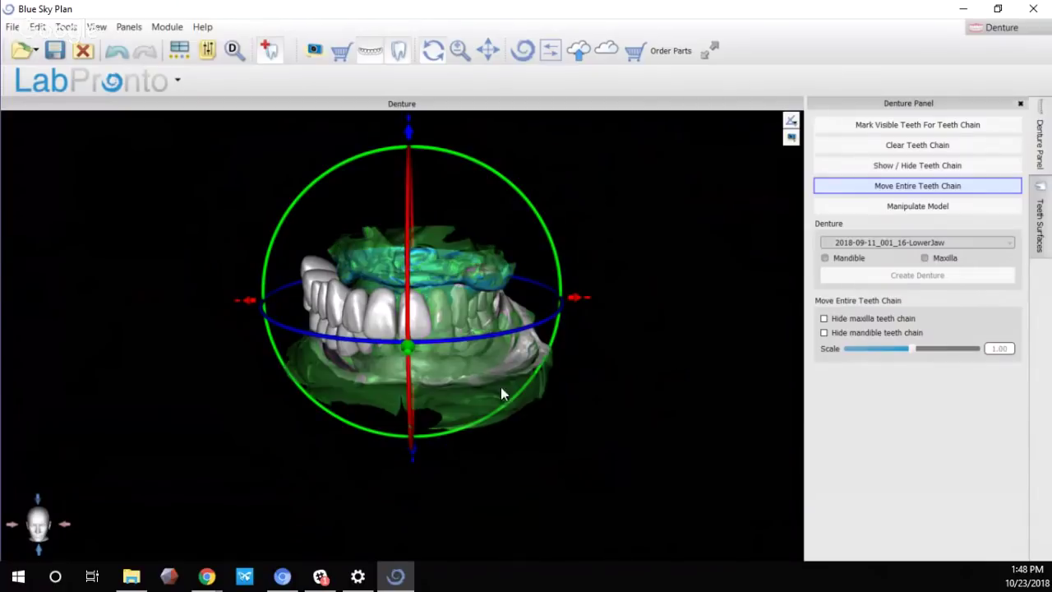
# Move the entire teeth chain sideways to centre it over the jaw scans
pyautogui.scroll(2, 441, 316)
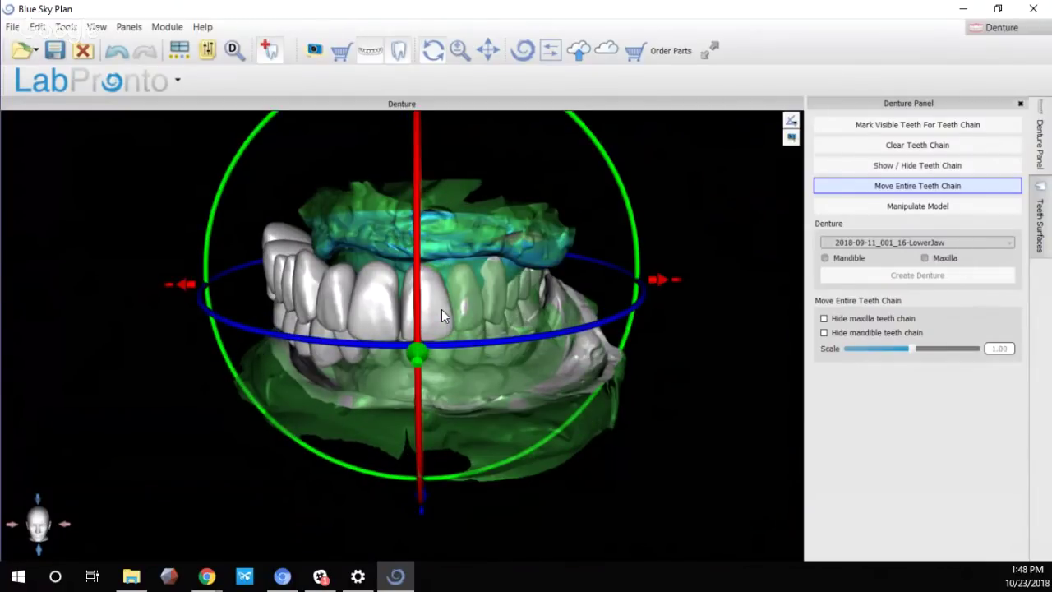
pyautogui.scroll(2, 441, 310)
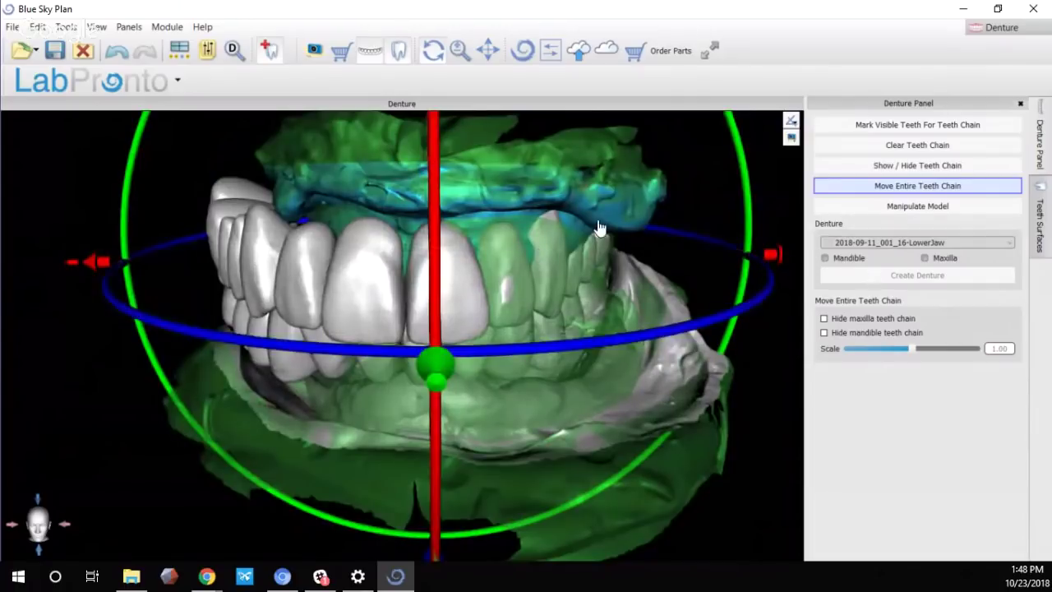
pyautogui.moveTo(599, 227); pyautogui.dragTo(757, 246)
pyautogui.scroll(-3, 560, 240)
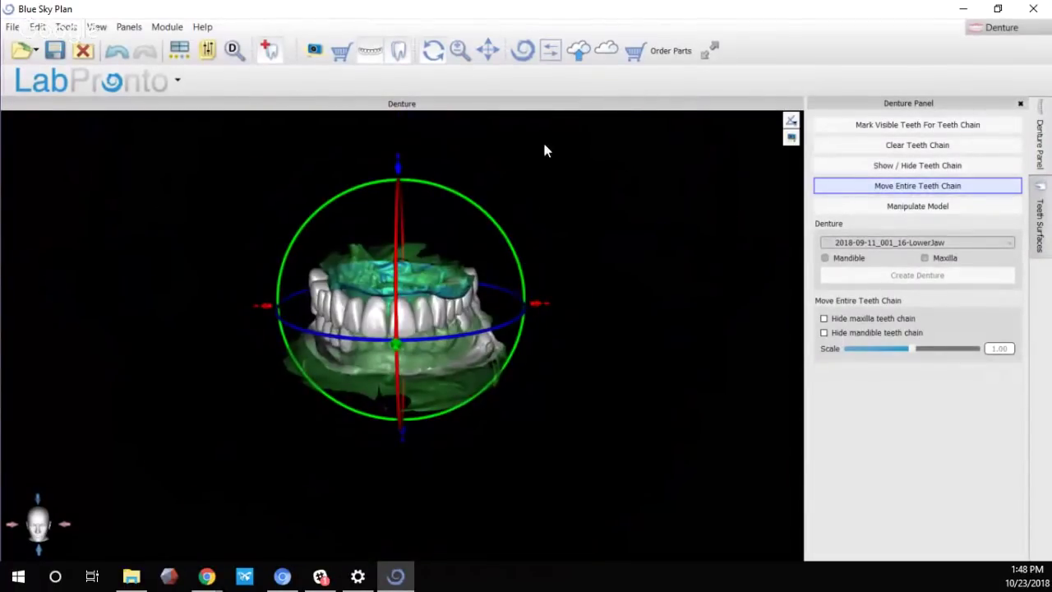
# Check the teeth chain against the arches from above and the front, and reduce its scale to 0.82
pyautogui.moveTo(545, 151); pyautogui.dragTo(751, 367)
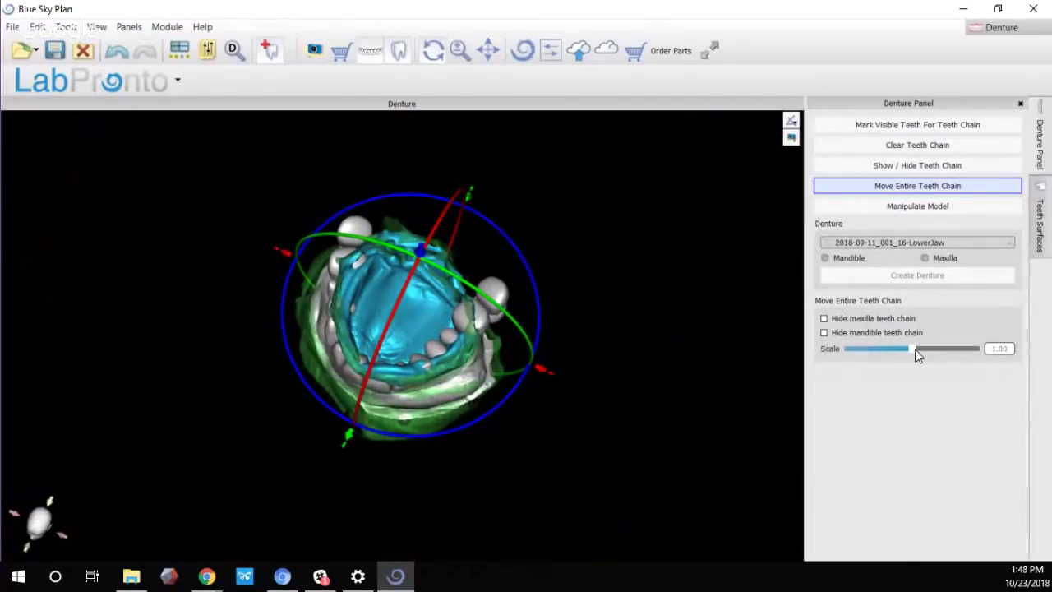
pyautogui.moveTo(493, 460); pyautogui.dragTo(434, 311)
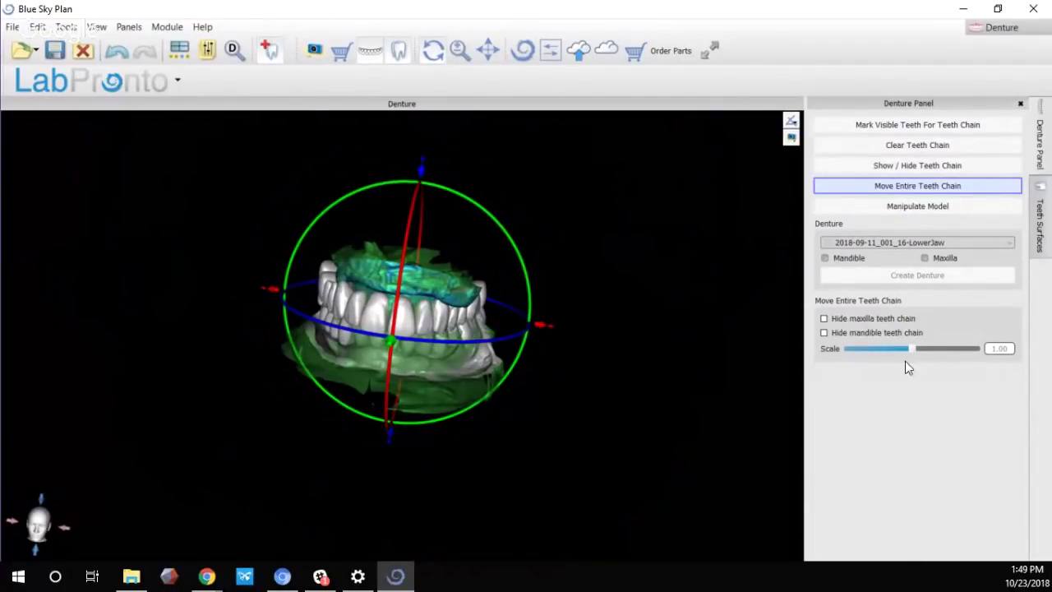
pyautogui.moveTo(500, 439); pyautogui.dragTo(669, 406)
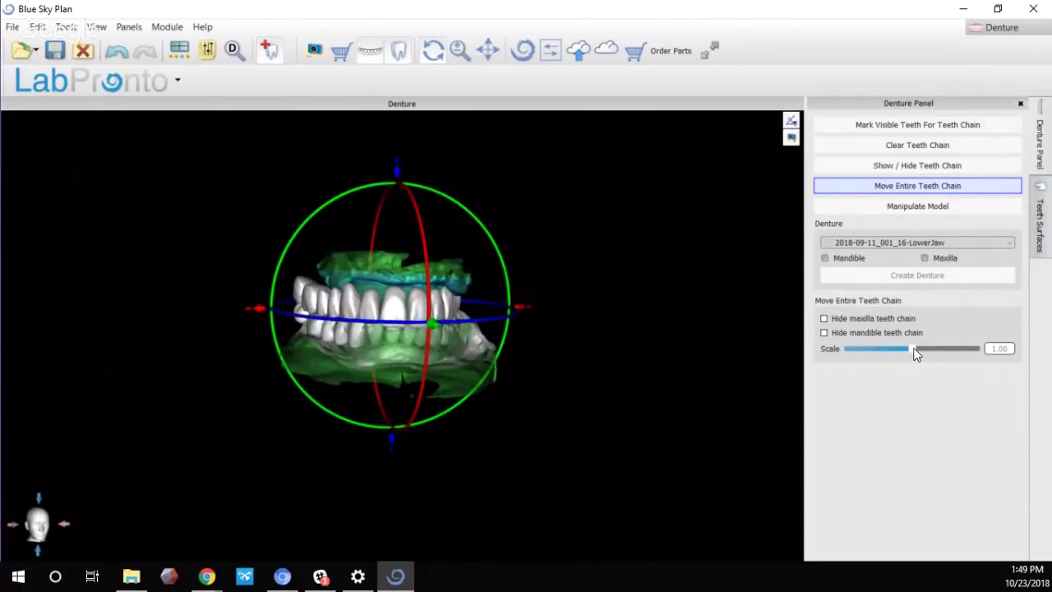
pyautogui.moveTo(916, 353); pyautogui.dragTo(893, 356)
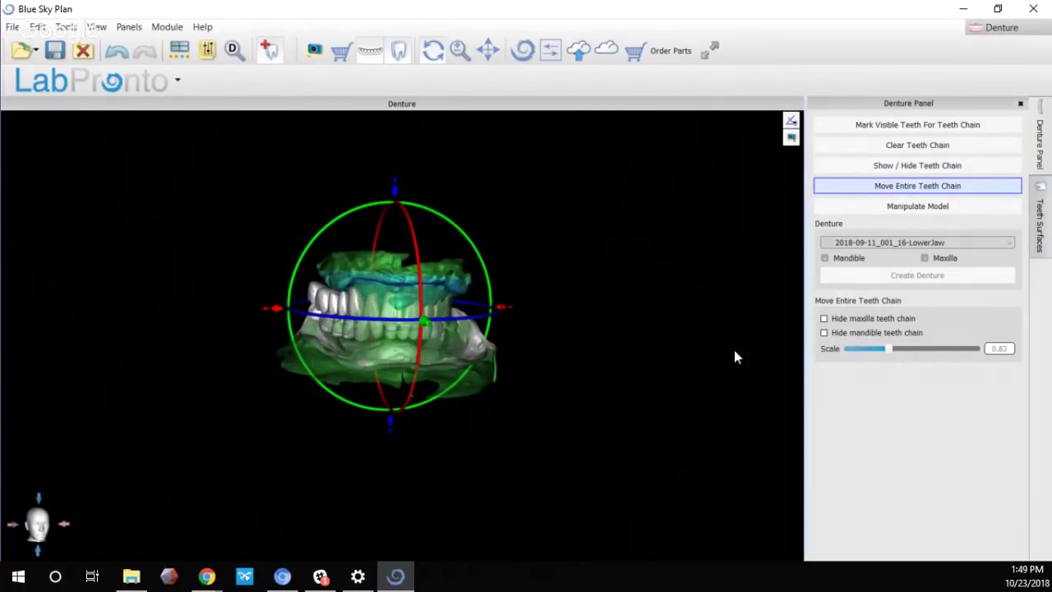
pyautogui.moveTo(735, 352); pyautogui.dragTo(568, 312)
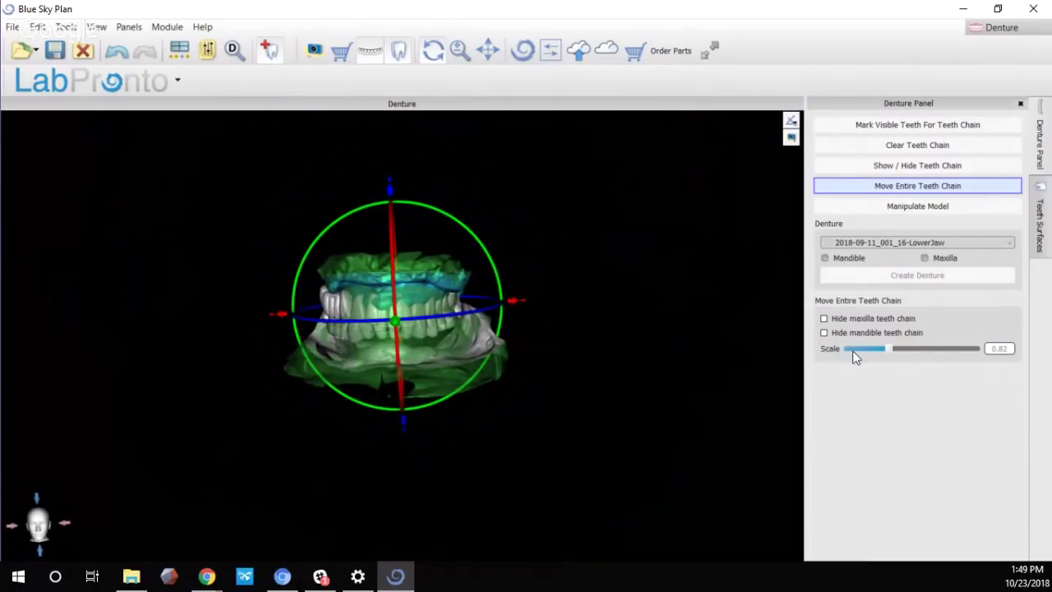
# Shift the entire teeth chain slightly sideways toward the jaw midline and set its scale to 0.79
pyautogui.scroll(4, 500, 396)
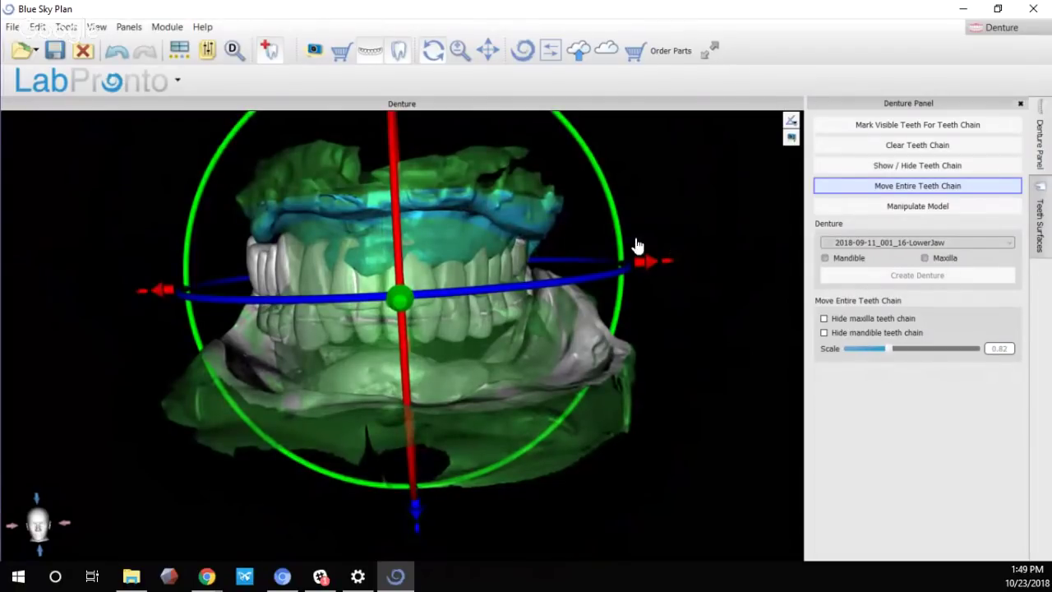
pyautogui.moveTo(648, 264); pyautogui.dragTo(706, 272)
pyautogui.moveTo(893, 351); pyautogui.dragTo(885, 351)
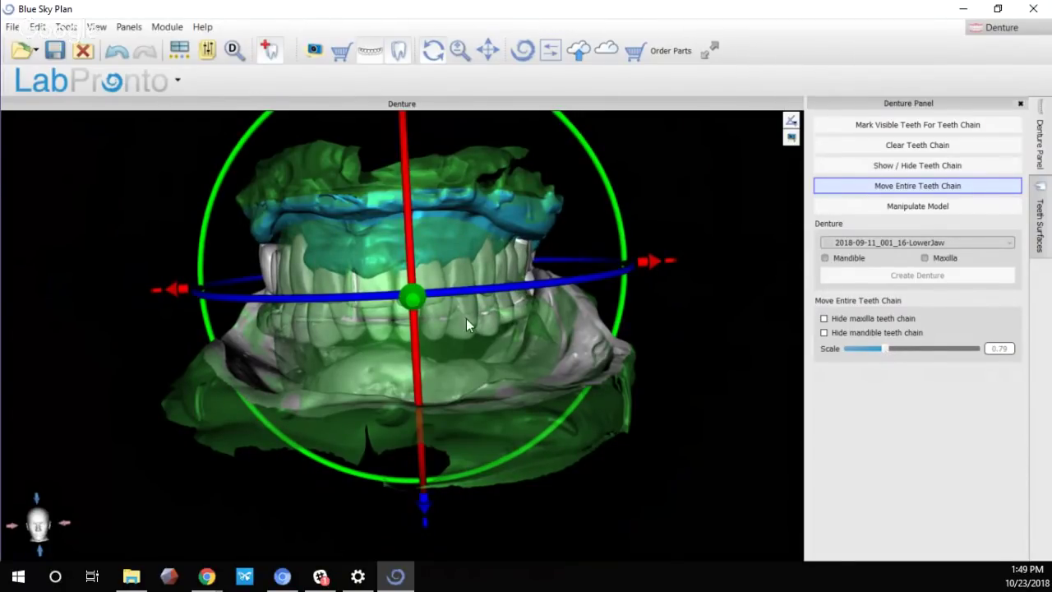
pyautogui.scroll(-2, 469, 312)
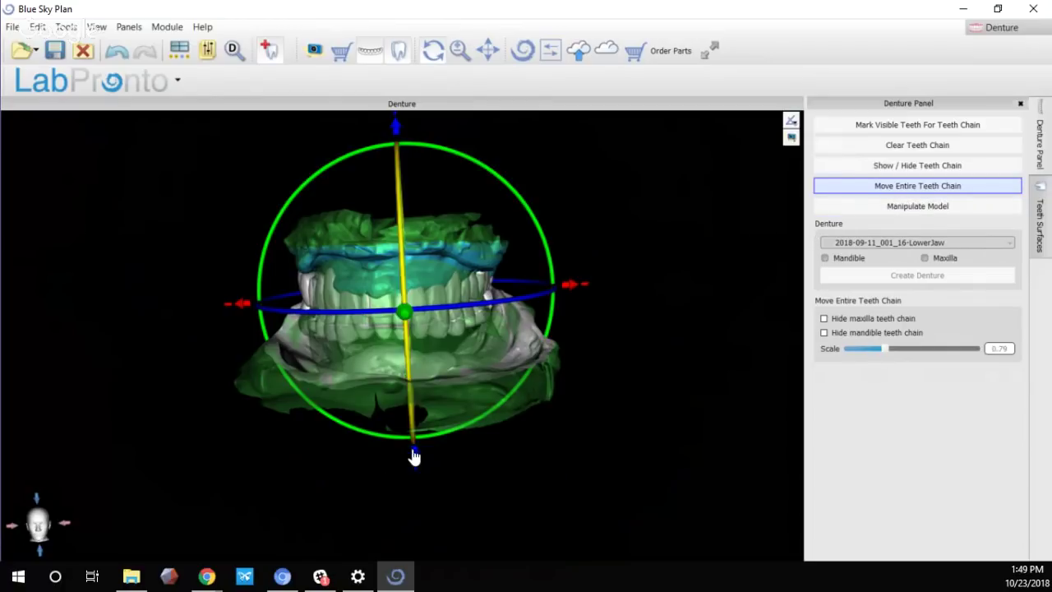
# Move the entire teeth chain slightly down toward the lower jaw scan
pyautogui.moveTo(415, 453); pyautogui.dragTo(411, 465)
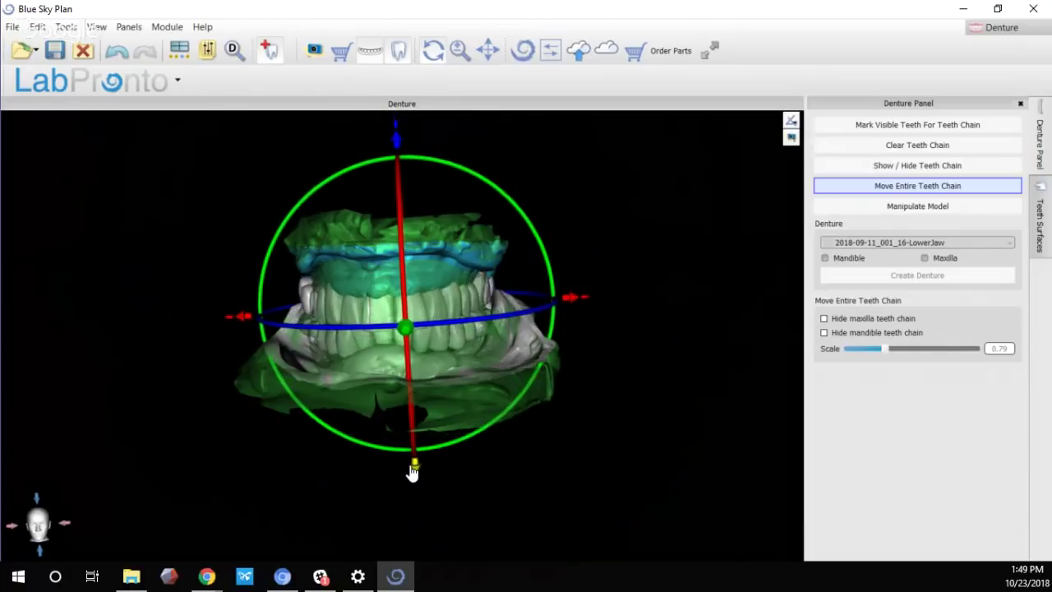
pyautogui.moveTo(301, 416); pyautogui.dragTo(377, 332)
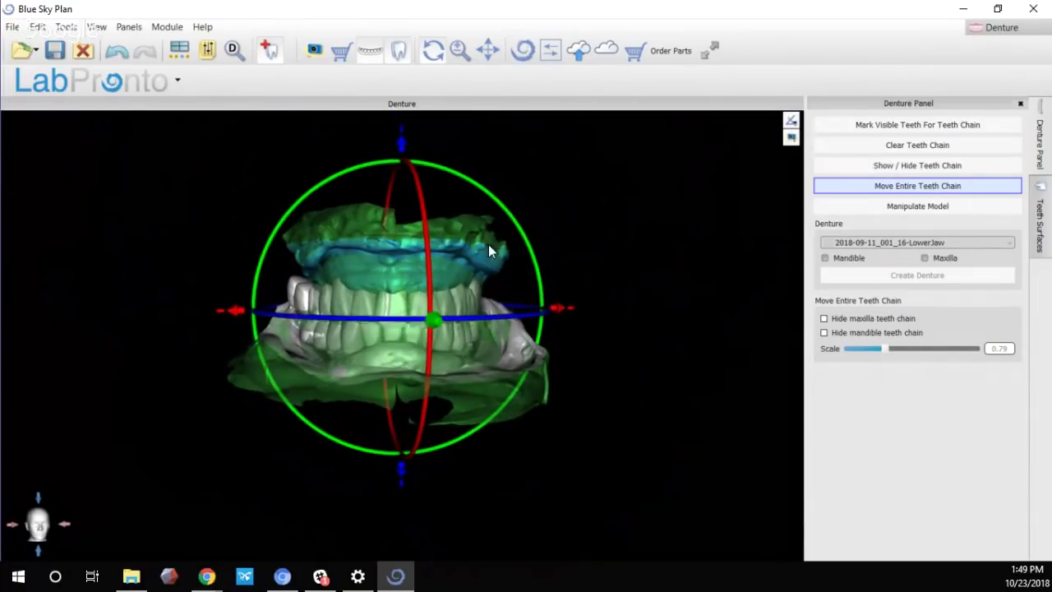
pyautogui.moveTo(489, 245); pyautogui.dragTo(541, 300)
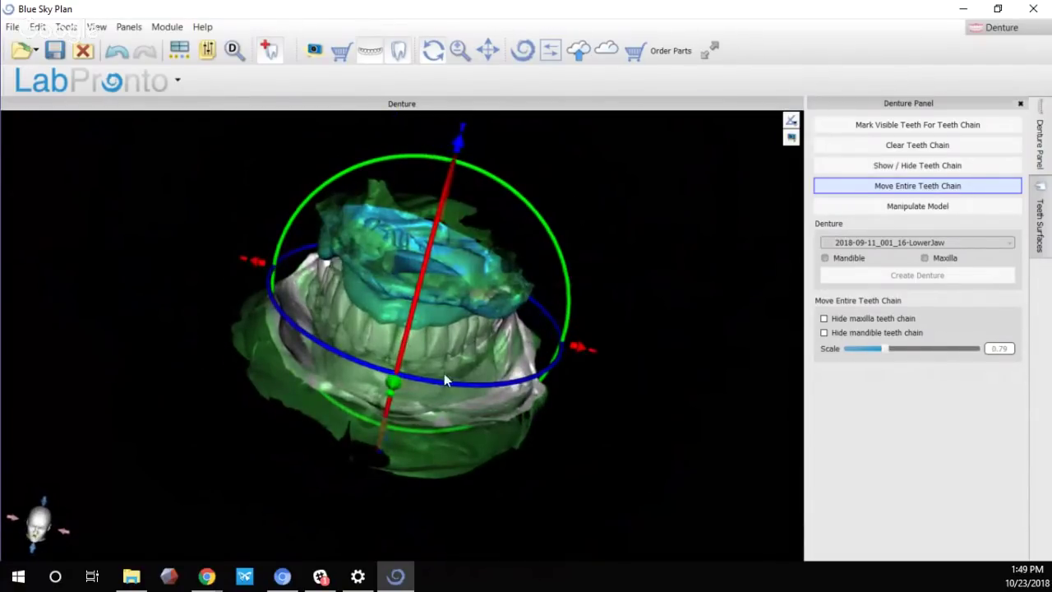
# Rotate the entire teeth chain about its vertical axis to follow the jaw arches, check both sides, and finish moving it
pyautogui.moveTo(460, 383); pyautogui.dragTo(419, 393)
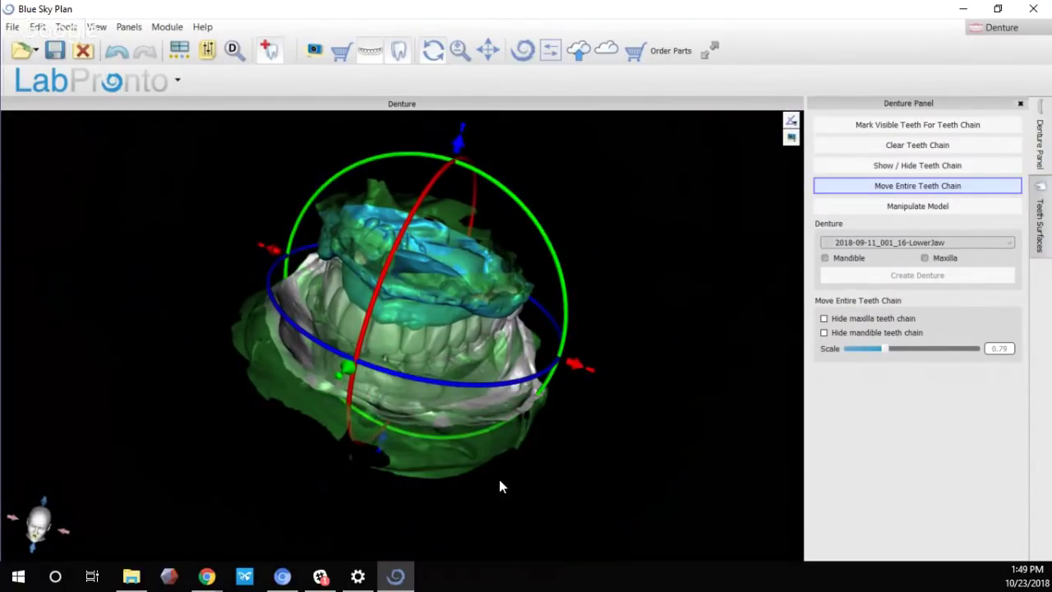
pyautogui.moveTo(500, 486); pyautogui.dragTo(503, 400)
pyautogui.scroll(5, 466, 392)
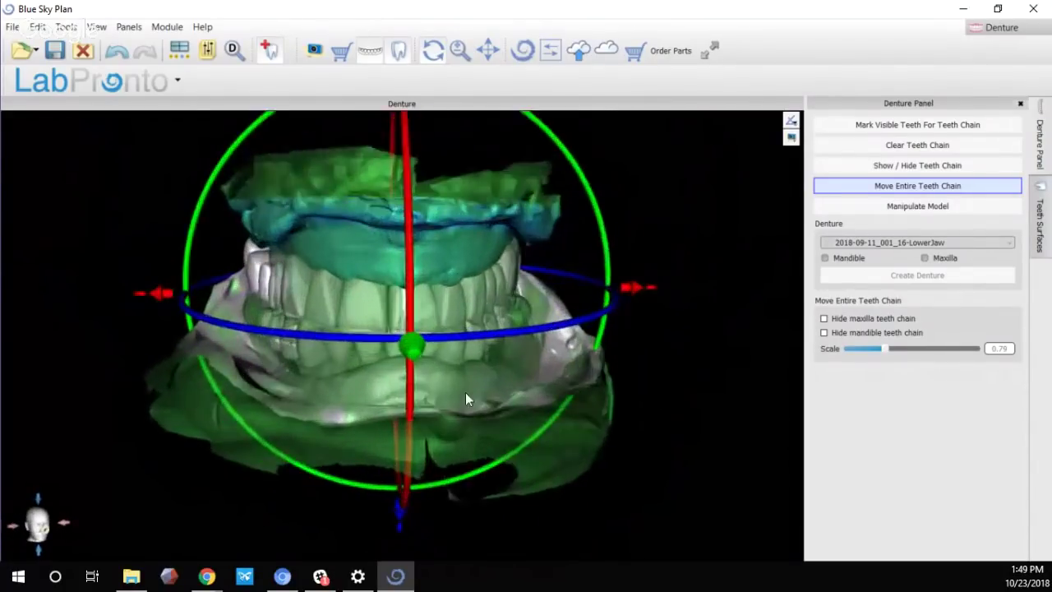
pyautogui.moveTo(465, 339); pyautogui.dragTo(443, 347)
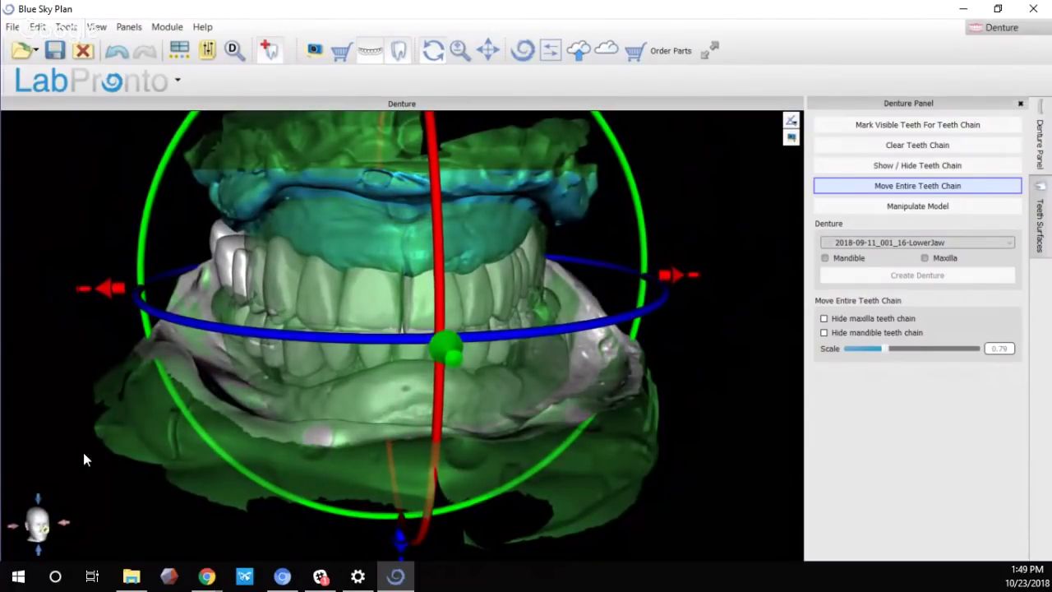
pyautogui.moveTo(85, 455); pyautogui.dragTo(450, 379)
pyautogui.scroll(-3, 448, 379)
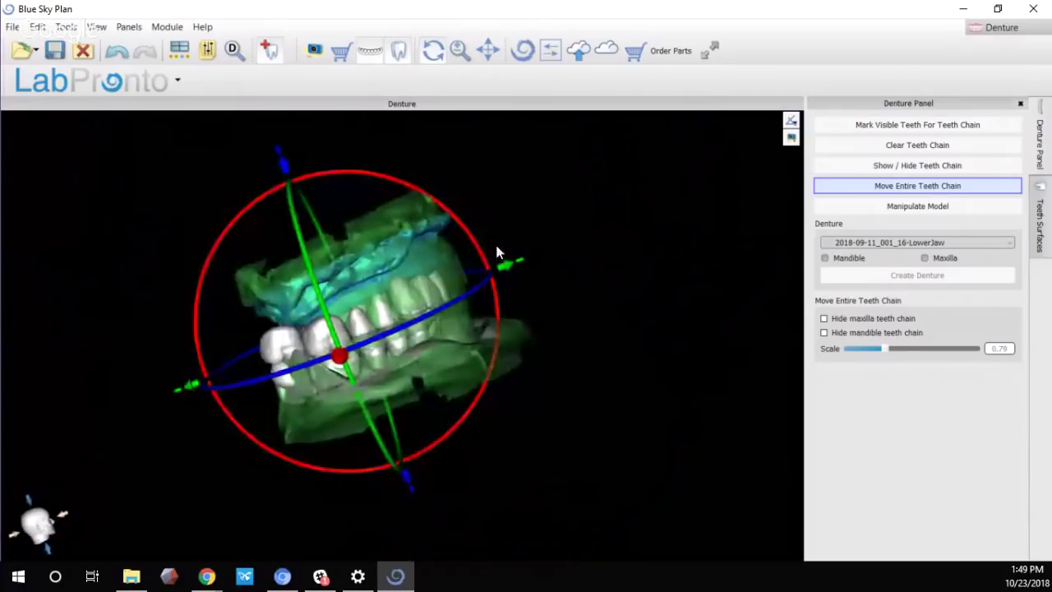
pyautogui.moveTo(504, 263); pyautogui.dragTo(227, 430)
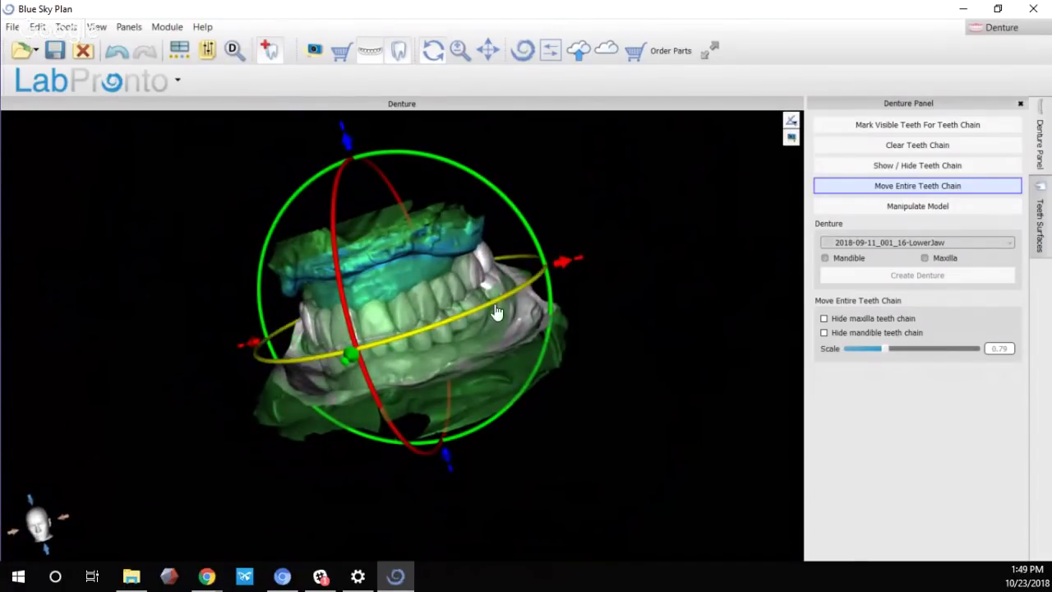
pyautogui.moveTo(670, 346); pyautogui.dragTo(387, 350)
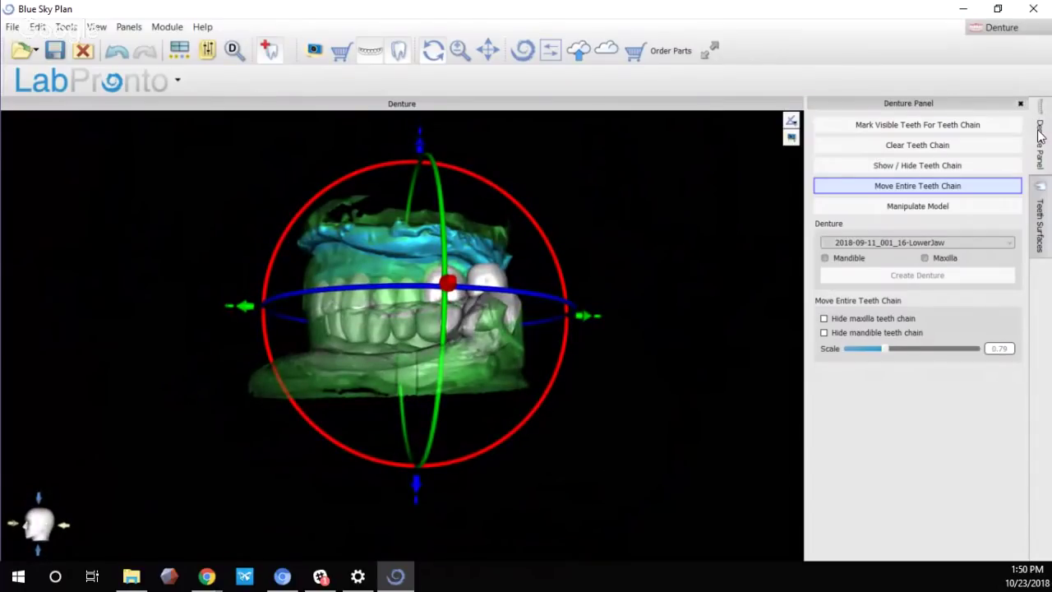
pyautogui.click(959, 189)
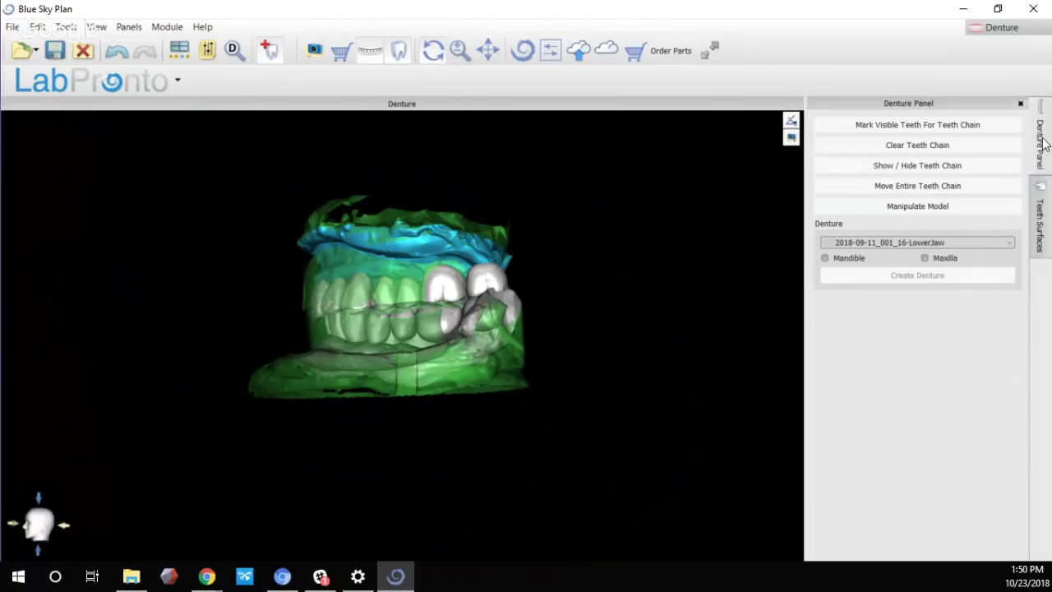
# Filter teeth and crowns out of the STL surfaces list and hide the green TotalJaw surface
pyautogui.click(1041, 217)
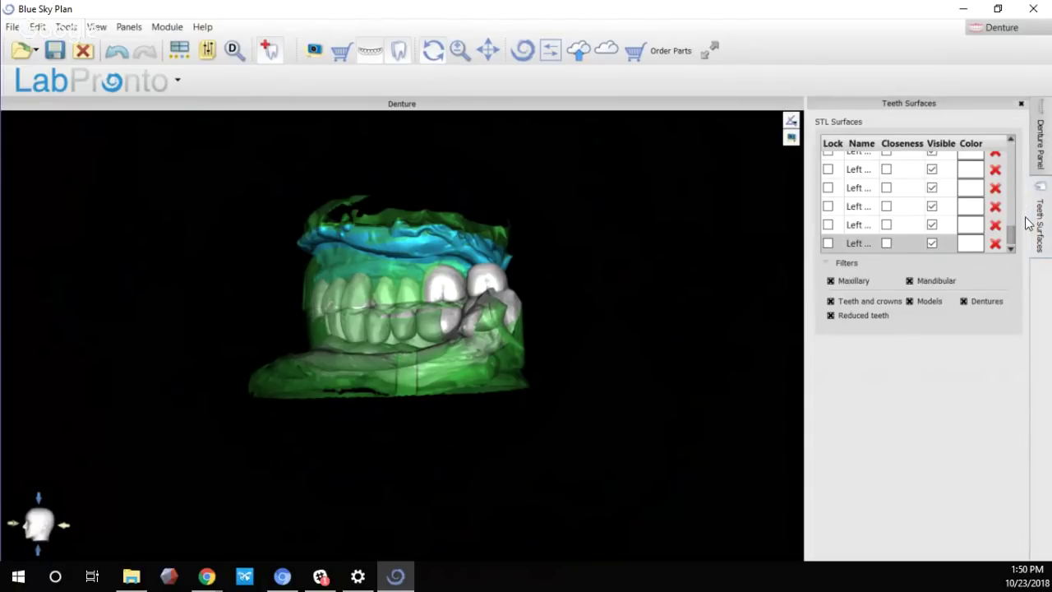
pyautogui.click(964, 301)
pyautogui.scroll(5, 955, 214)
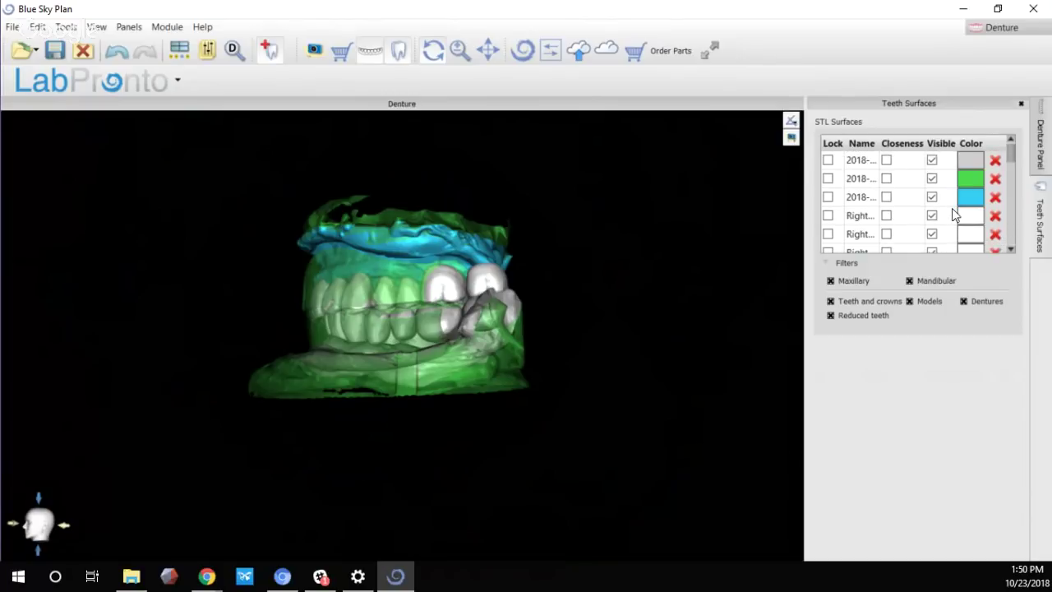
pyautogui.scroll(-5, 964, 197)
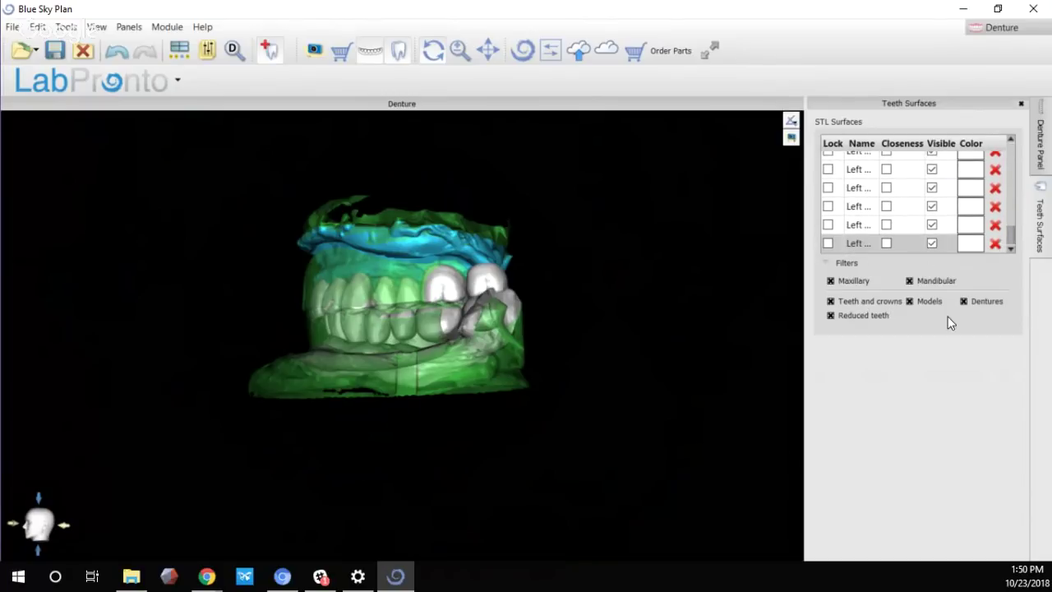
pyautogui.click(832, 301)
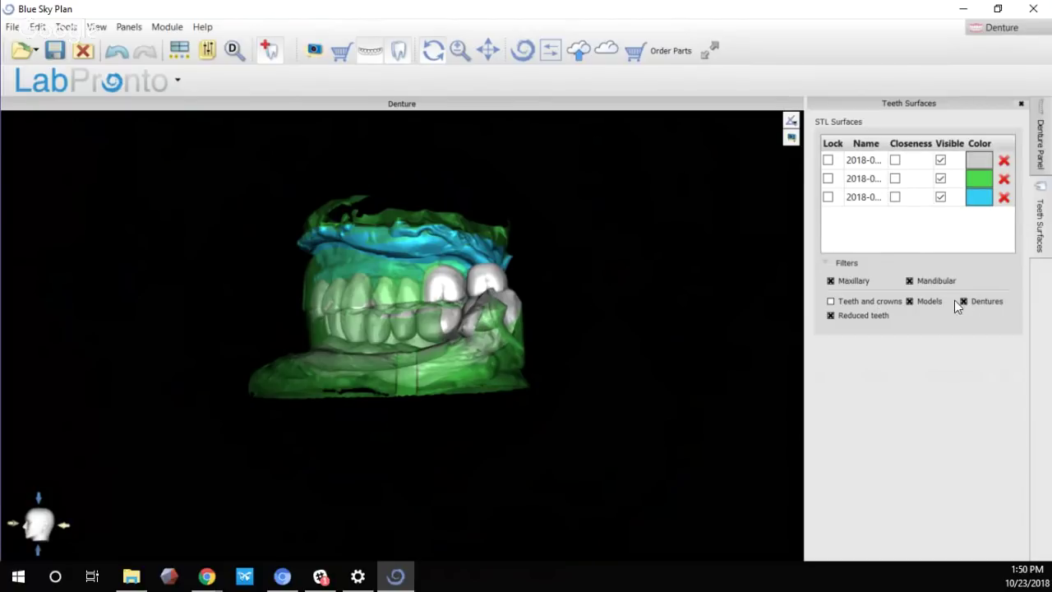
pyautogui.click(940, 179)
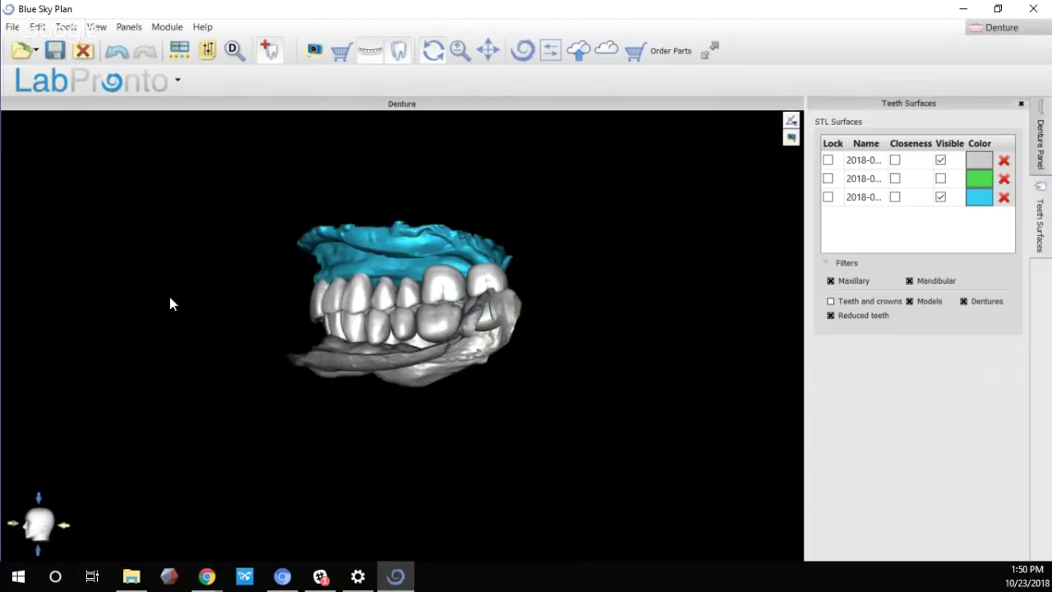
pyautogui.moveTo(170, 305); pyautogui.dragTo(481, 274)
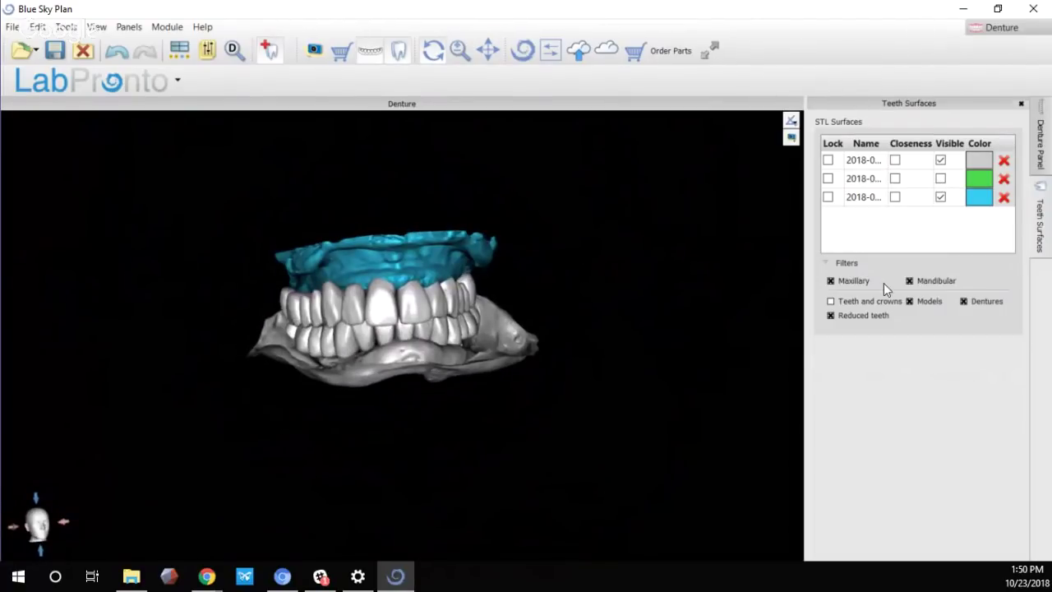
# Shift the entire teeth chain slightly sideways to line its midline up with the blue upper and grey lower jaws
pyautogui.click(1041, 148)
pyautogui.moveTo(526, 399); pyautogui.dragTo(472, 399)
pyautogui.scroll(2, 393, 321)
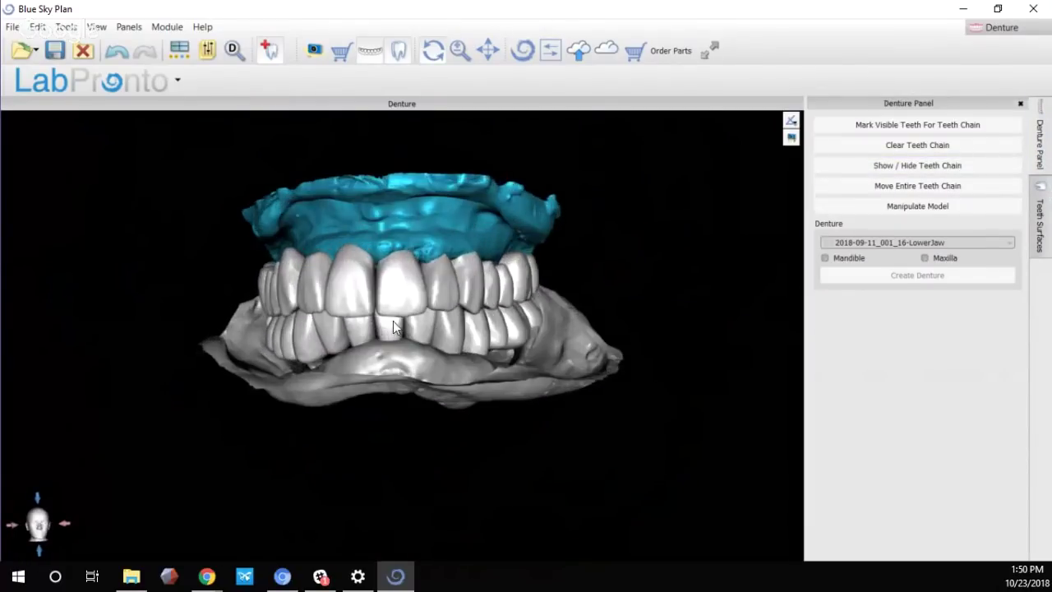
pyautogui.scroll(2, 382, 210)
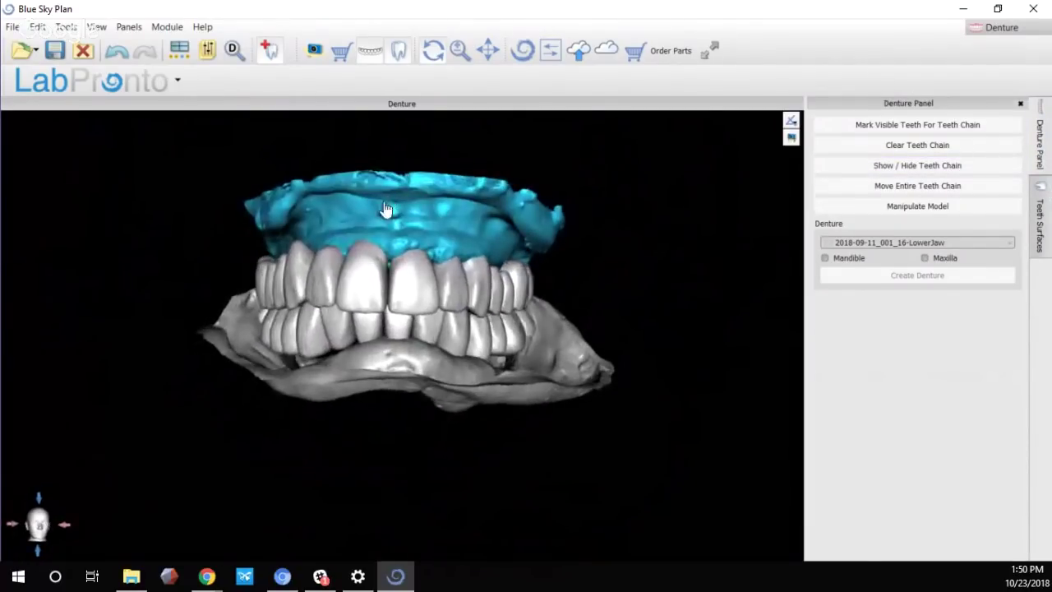
pyautogui.click(916, 185)
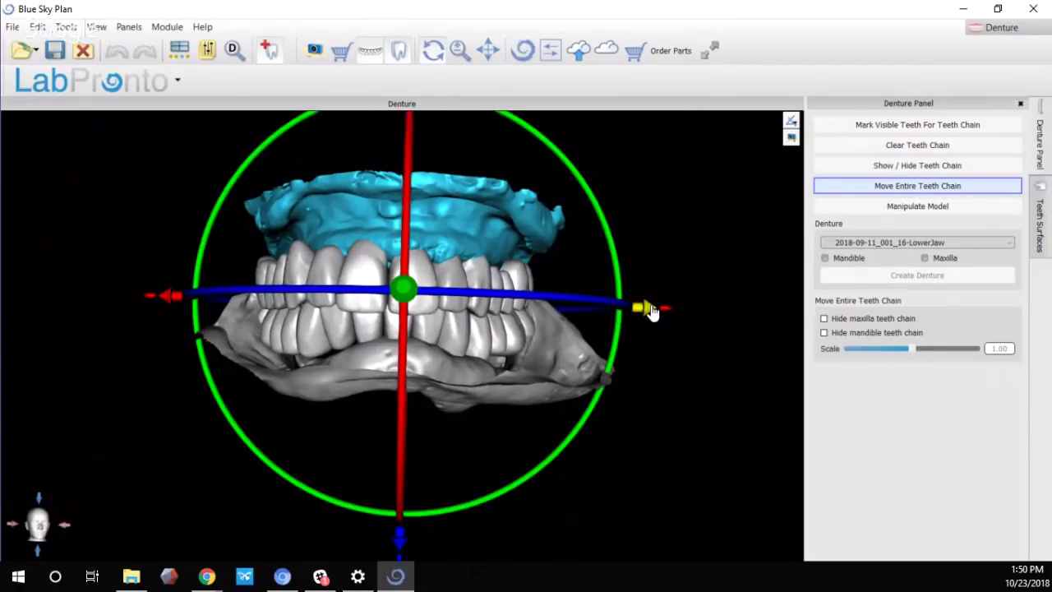
pyautogui.moveTo(648, 311); pyautogui.dragTo(668, 308)
pyautogui.moveTo(657, 192); pyautogui.dragTo(695, 325)
pyautogui.moveTo(676, 197); pyautogui.dragTo(681, 343)
pyautogui.moveTo(693, 256); pyautogui.dragTo(297, 187)
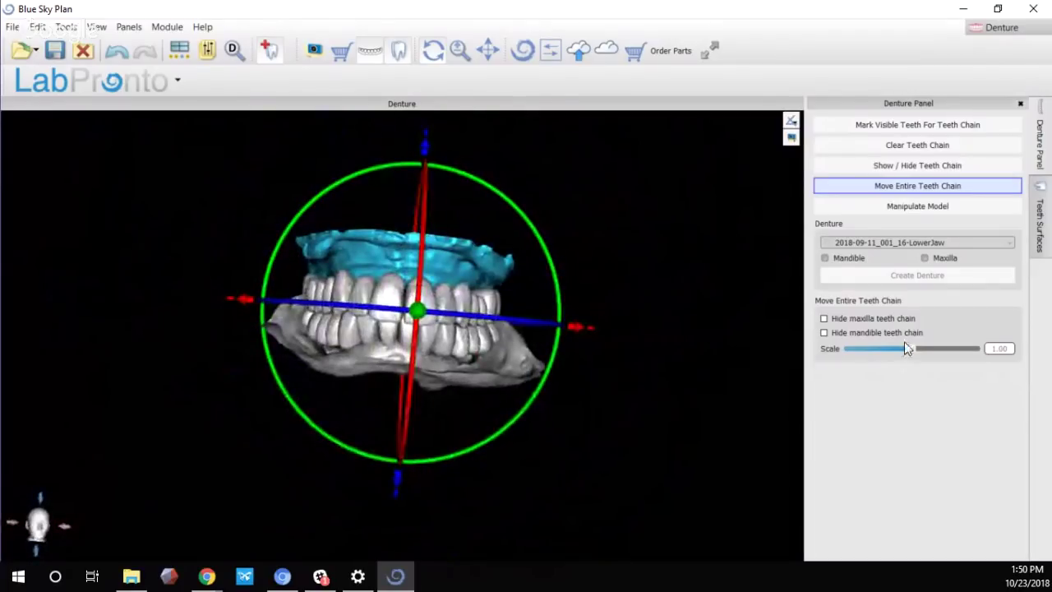
# Set the entire teeth chain's scale to 0.91 and move the chain slightly forward over the ridges
pyautogui.moveTo(911, 349); pyautogui.dragTo(901, 350)
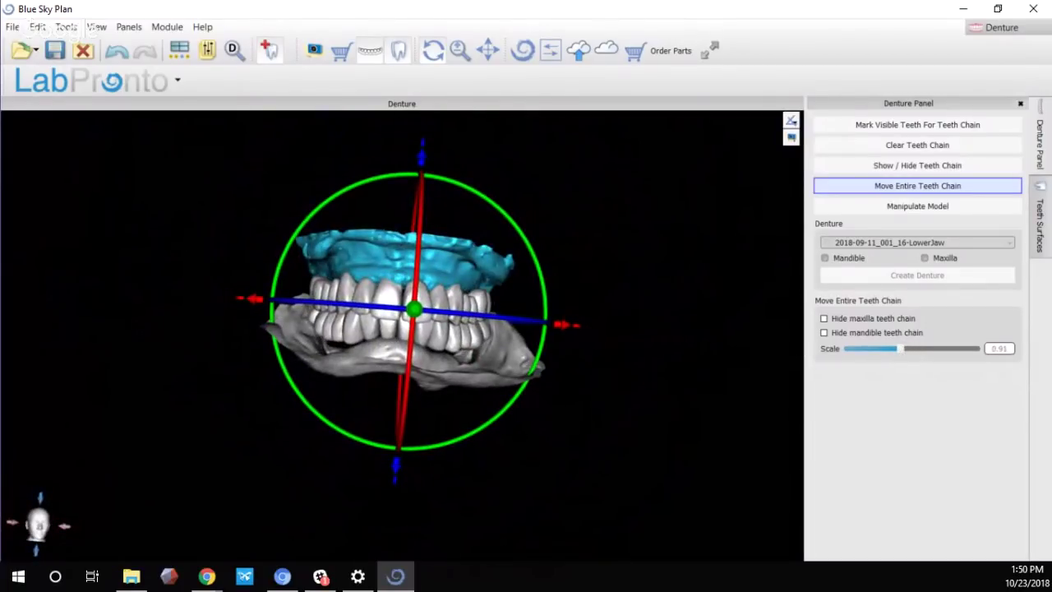
pyautogui.moveTo(82, 305); pyautogui.dragTo(448, 348)
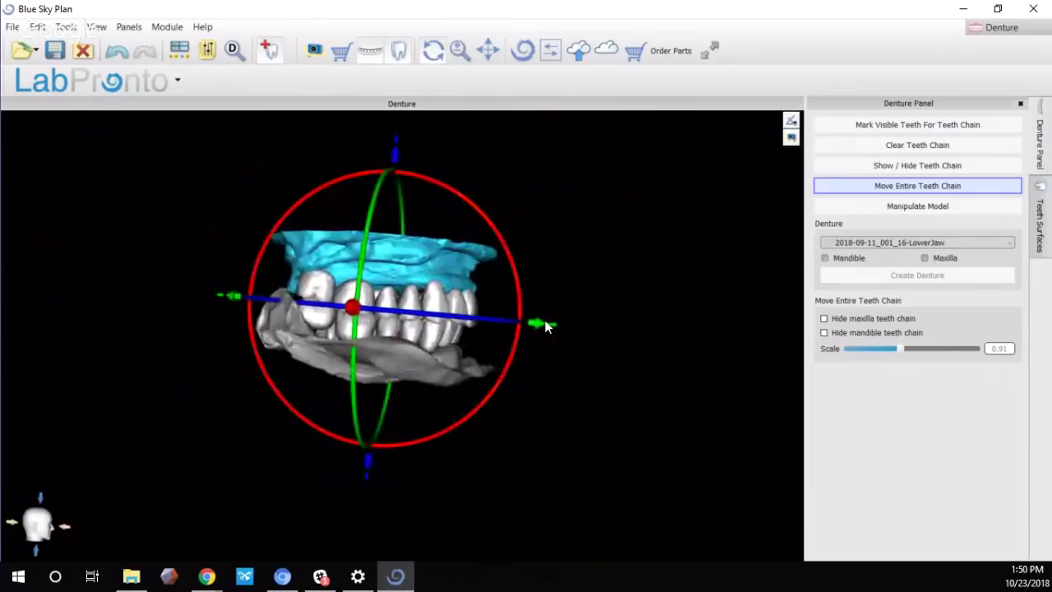
pyautogui.moveTo(541, 327); pyautogui.dragTo(545, 331)
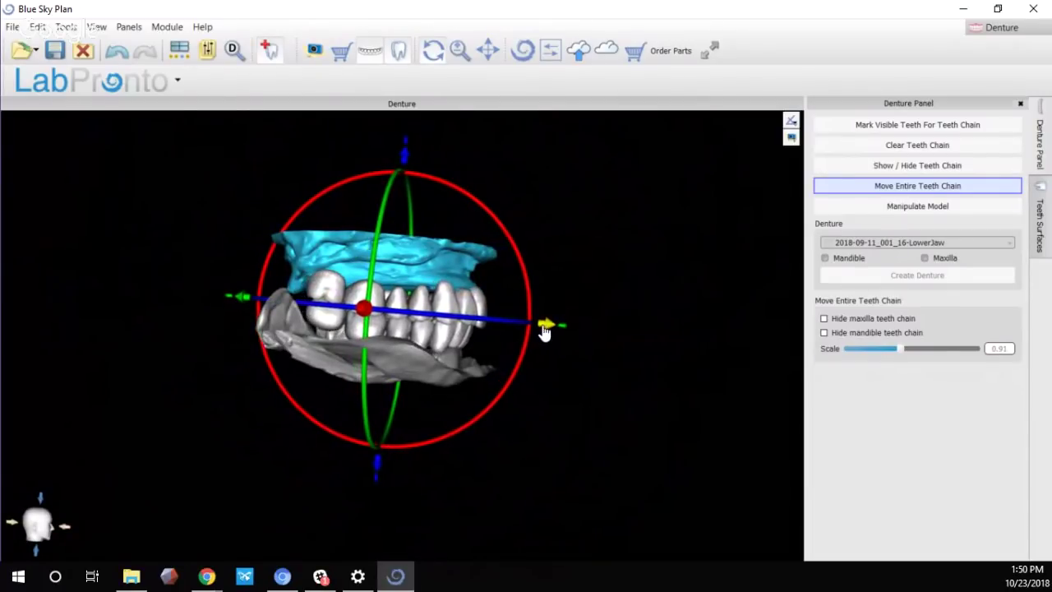
pyautogui.moveTo(663, 253); pyautogui.dragTo(272, 342)
pyautogui.moveTo(172, 245); pyautogui.dragTo(197, 190)
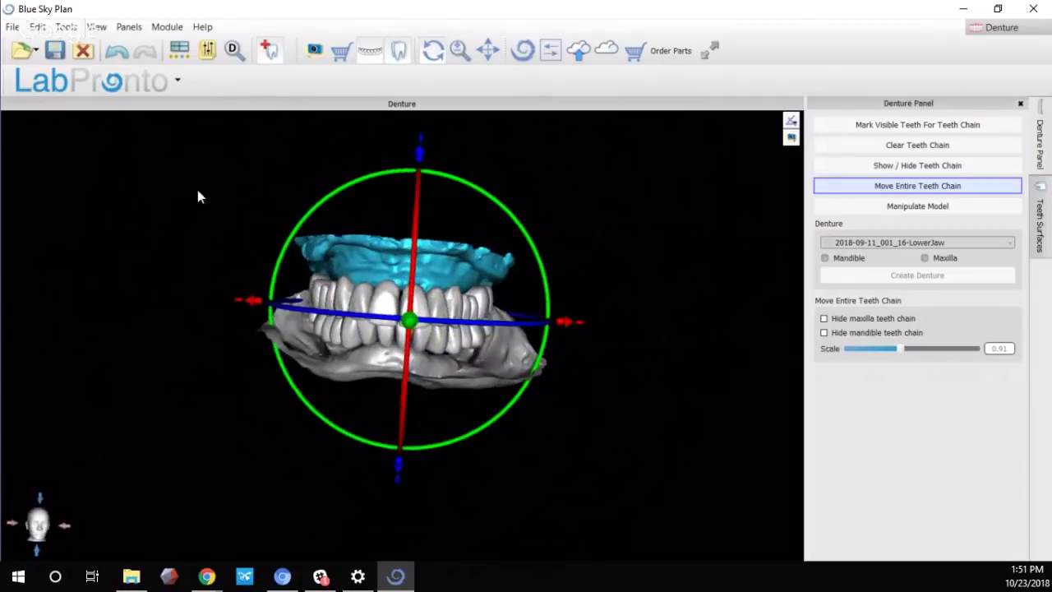
pyautogui.moveTo(597, 217); pyautogui.dragTo(578, 194)
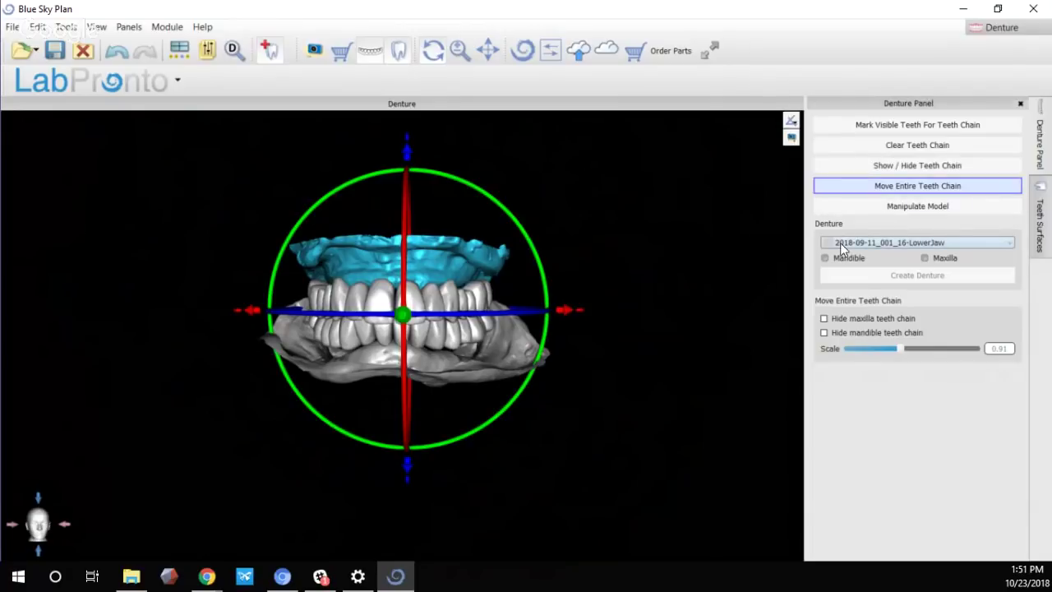
# Show the teeth chain with its control points and inspect the teeth against both arches from the sides and front
pyautogui.click(903, 164)
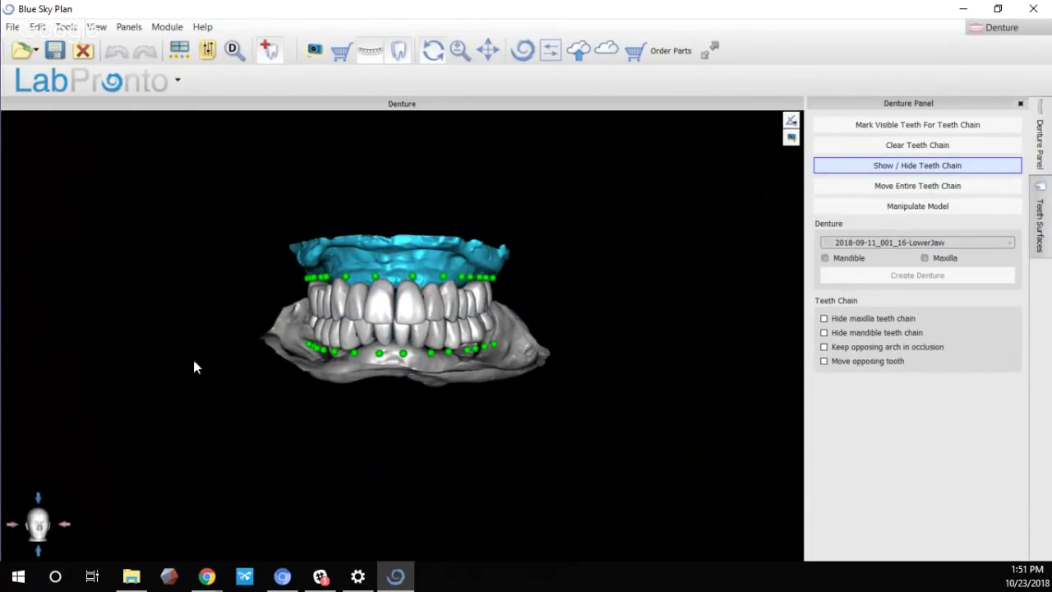
pyautogui.moveTo(193, 367); pyautogui.dragTo(514, 296)
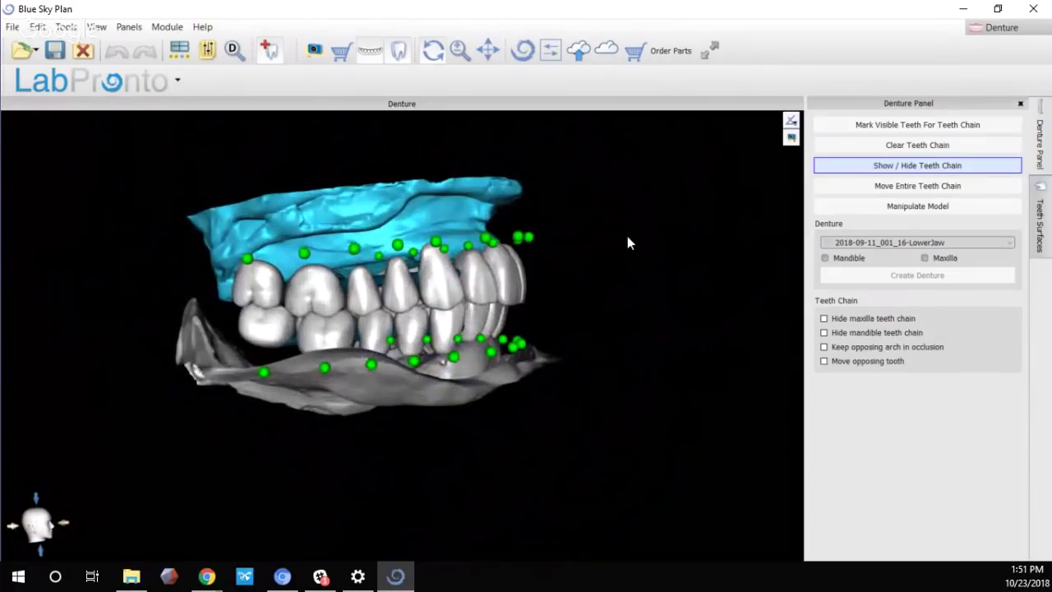
pyautogui.moveTo(627, 239); pyautogui.dragTo(249, 343)
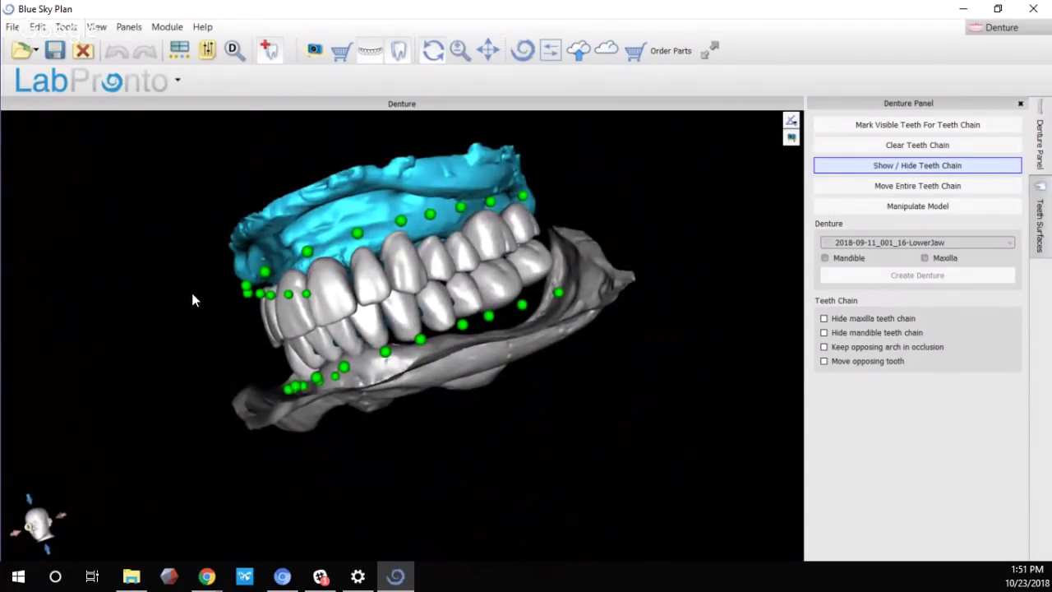
pyautogui.moveTo(145, 308); pyautogui.dragTo(282, 312)
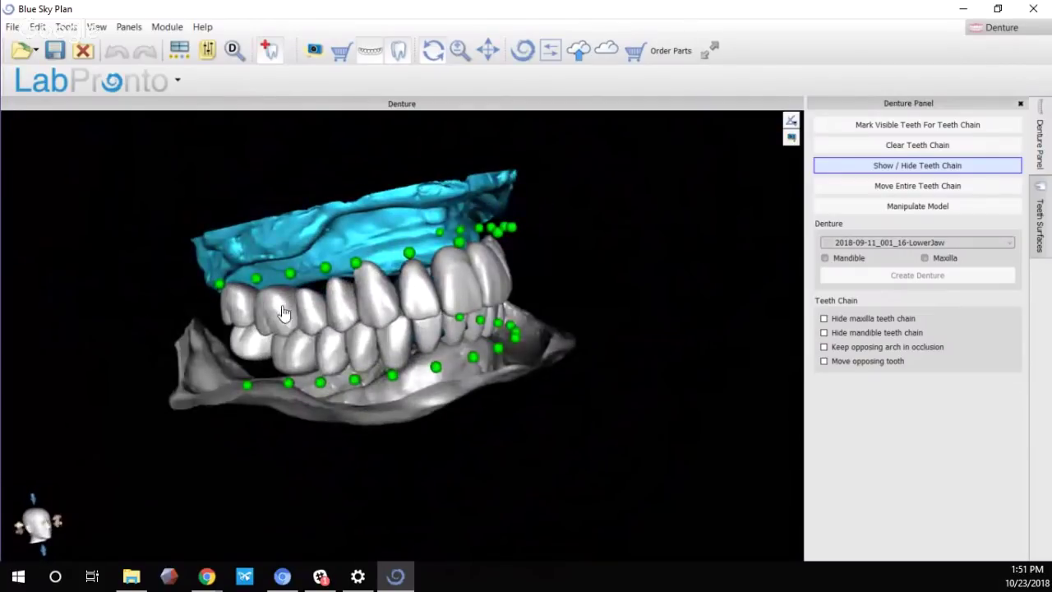
pyautogui.moveTo(603, 272); pyautogui.dragTo(469, 421)
pyautogui.moveTo(557, 346); pyautogui.dragTo(638, 465)
pyautogui.moveTo(578, 420); pyautogui.dragTo(395, 277)
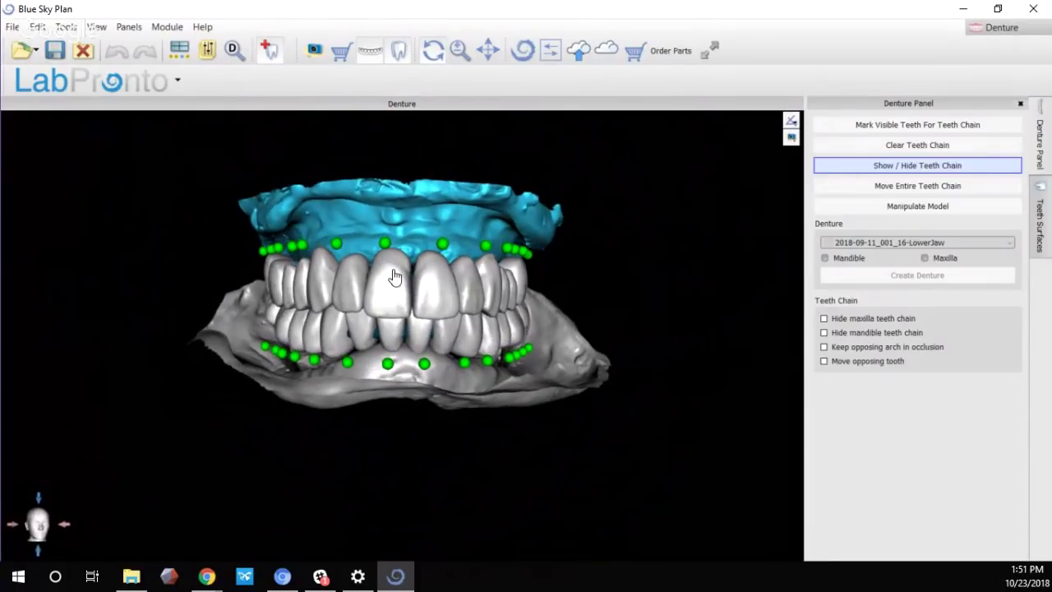
# Lock the control points of the two upper and two lower central incisors, and undo the last shift of the upper side teeth
pyautogui.click(386, 246)
pyautogui.click(444, 246)
pyautogui.click(388, 362)
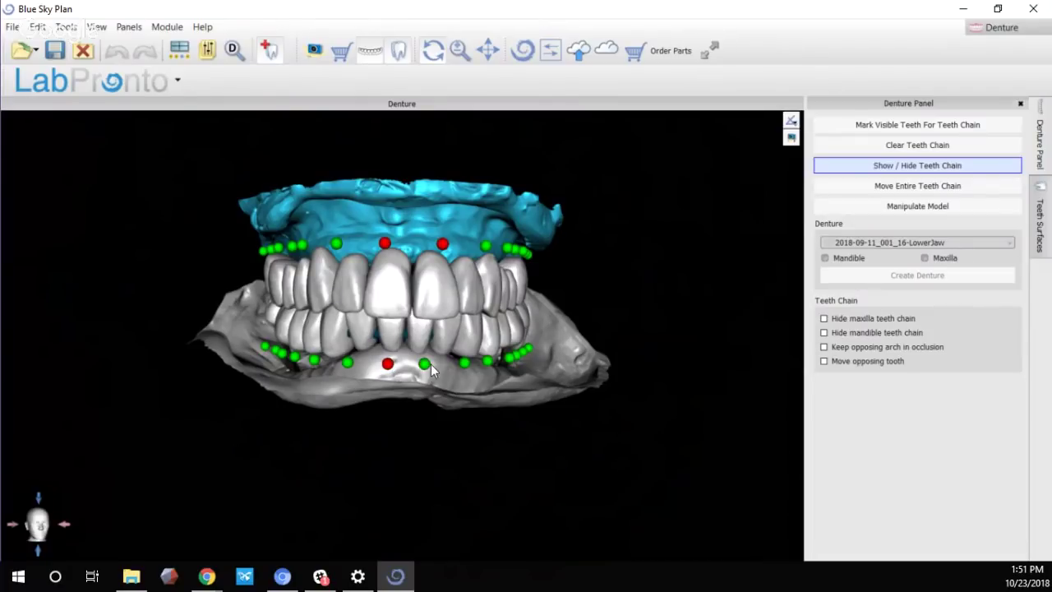
pyautogui.click(426, 365)
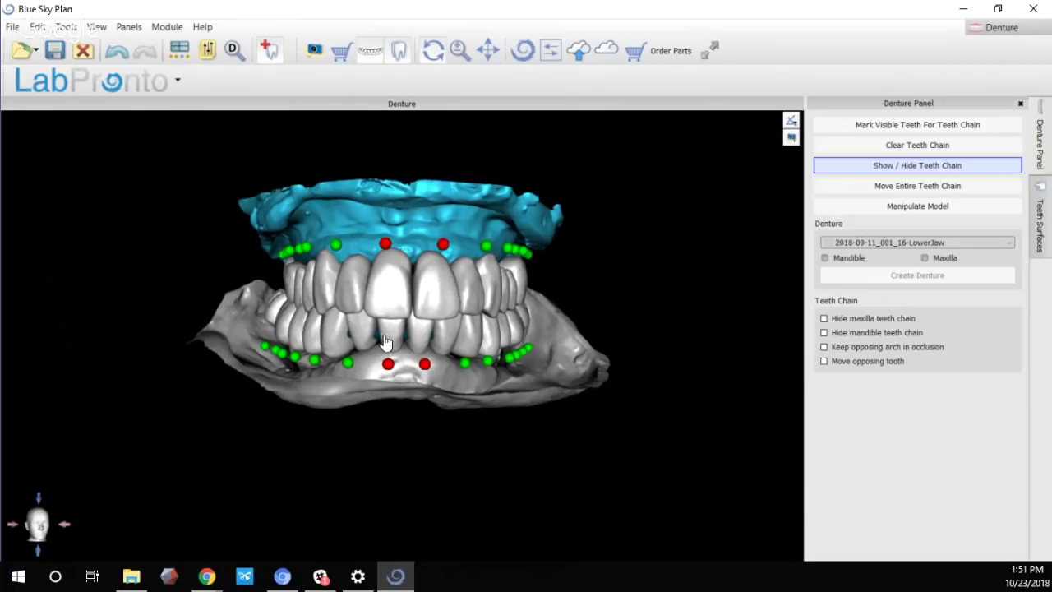
pyautogui.click(41, 29)
pyautogui.click(54, 46)
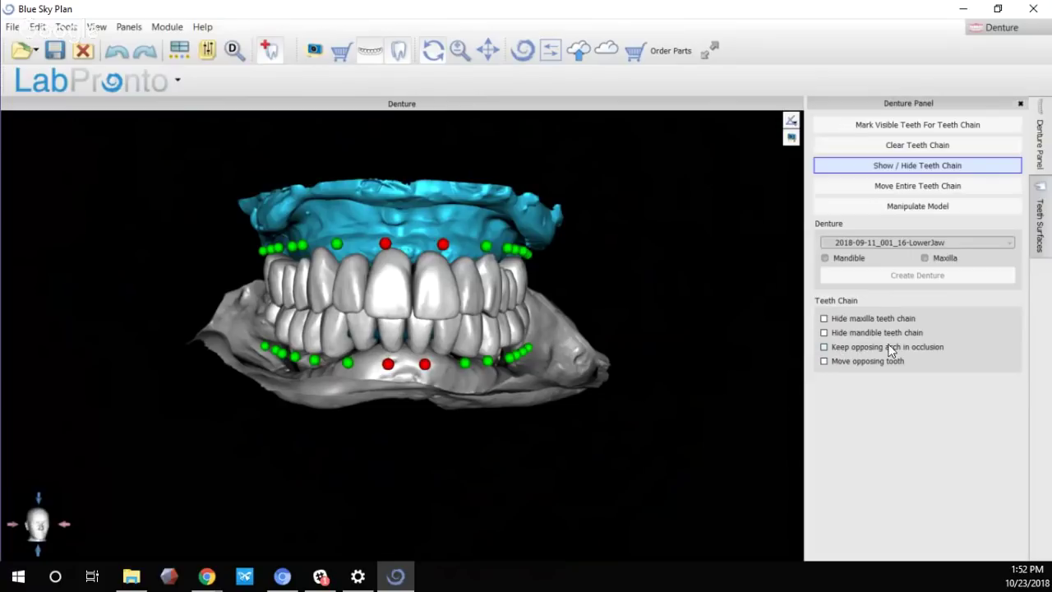
# Enable Keep opposing arch in occlusion and Move opposing tooth, and shift the teeth beside the locked incisors slightly toward the midline
pyautogui.click(824, 361)
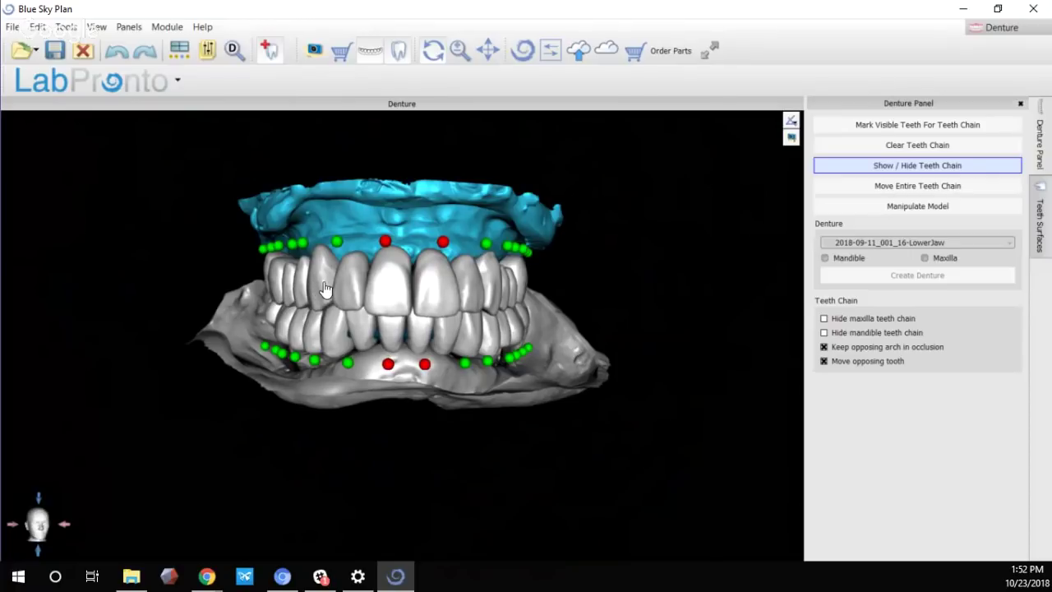
pyautogui.moveTo(350, 293); pyautogui.dragTo(359, 293)
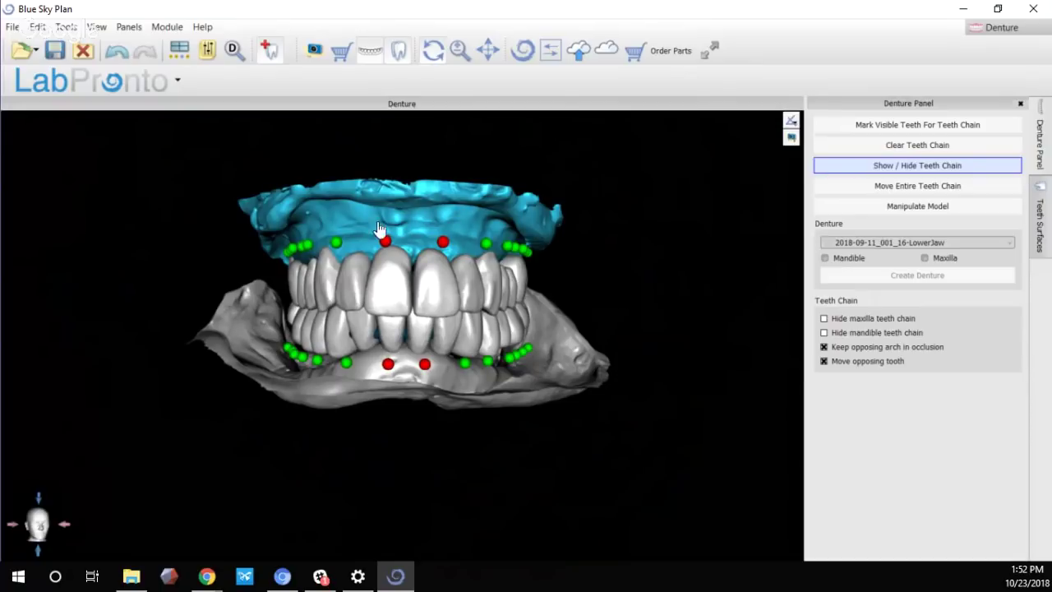
# Shift the unlocked teeth on the patient's right slightly outward over the ridge, checking their fit from the front, side and above
pyautogui.moveTo(381, 229); pyautogui.dragTo(654, 441, button='right')
pyautogui.moveTo(459, 244); pyautogui.dragTo(452, 218, button='right')
pyautogui.moveTo(603, 370); pyautogui.dragTo(394, 251, button='right')
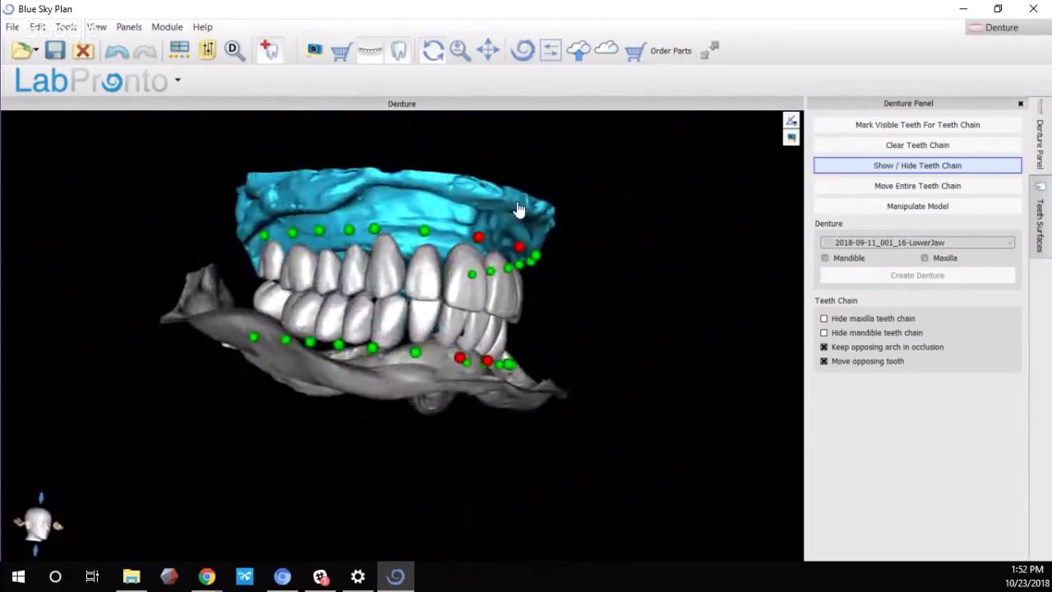
pyautogui.moveTo(519, 209); pyautogui.dragTo(427, 246, button='right')
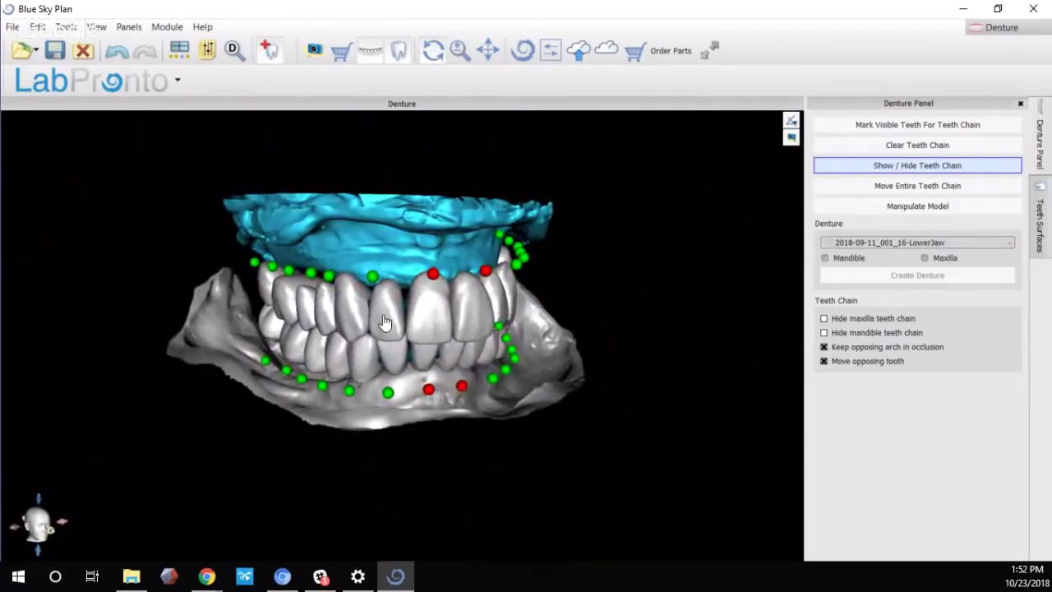
pyautogui.moveTo(467, 418); pyautogui.dragTo(340, 309, button='right')
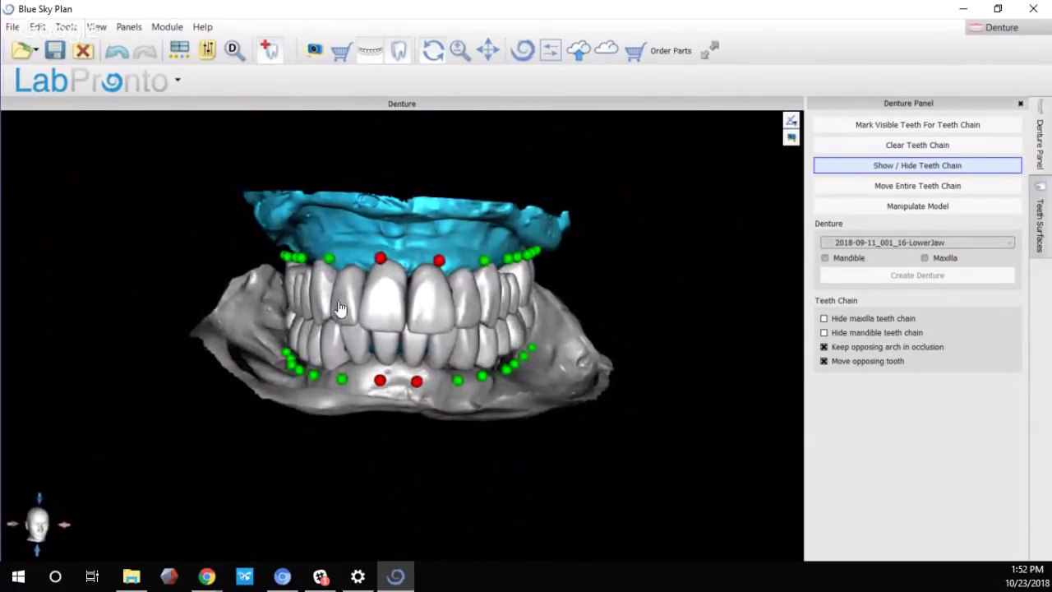
pyautogui.moveTo(340, 308); pyautogui.dragTo(332, 307)
pyautogui.moveTo(399, 193); pyautogui.dragTo(304, 255, button='right')
pyautogui.moveTo(403, 218); pyautogui.dragTo(265, 349, button='right')
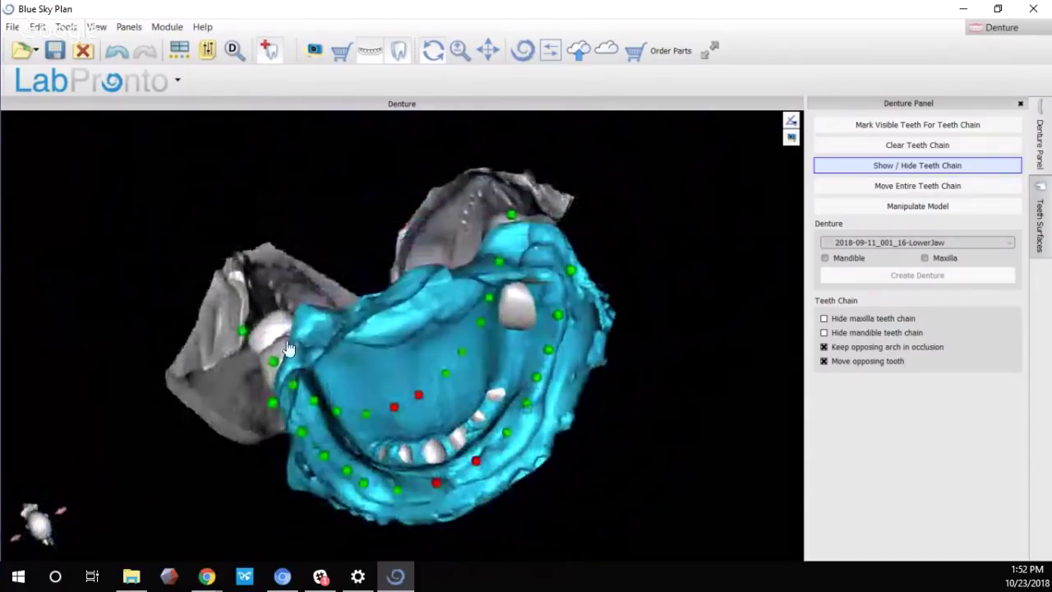
pyautogui.moveTo(395, 424); pyautogui.dragTo(391, 141, button='right')
pyautogui.moveTo(482, 498); pyautogui.dragTo(447, 385, button='right')
pyautogui.moveTo(499, 277); pyautogui.dragTo(412, 225, button='right')
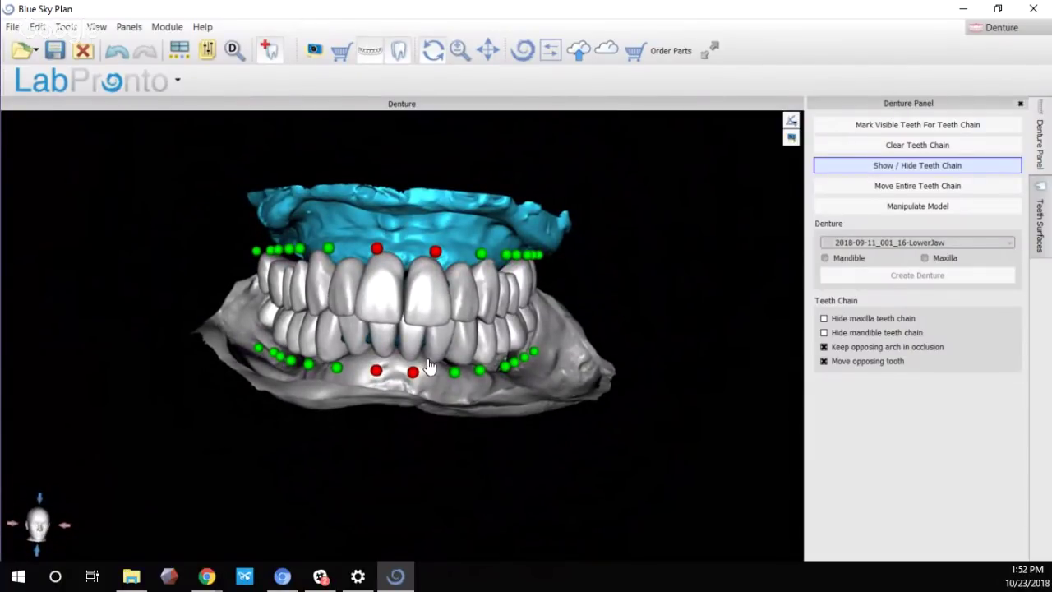
# Lock the control points of the upper and lower lateral incisors on both sides of the midline
pyautogui.moveTo(434, 212); pyautogui.dragTo(335, 398, button='right')
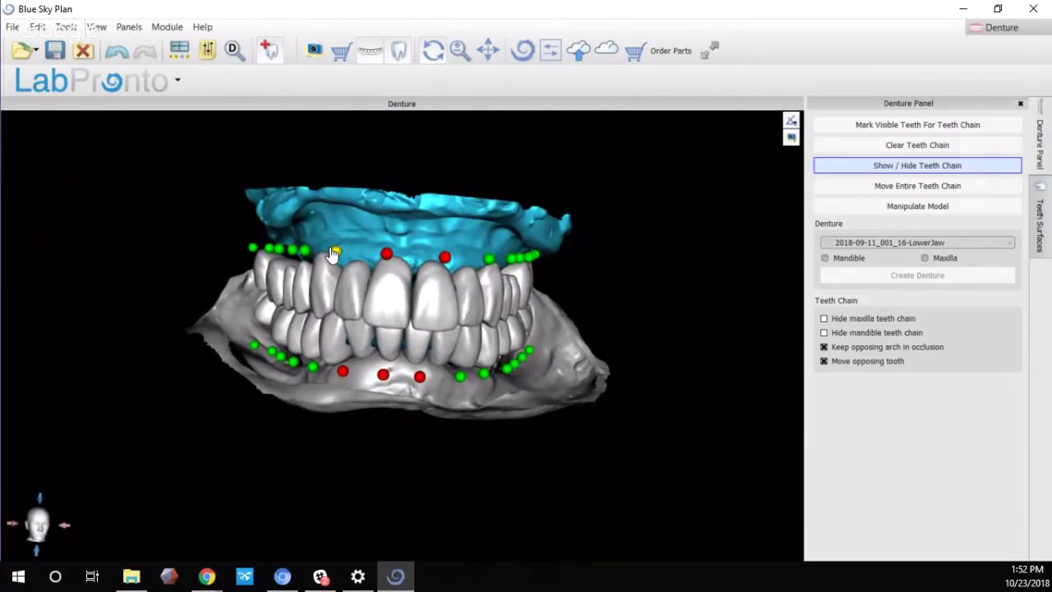
pyautogui.moveTo(666, 469); pyautogui.dragTo(561, 436, button='right')
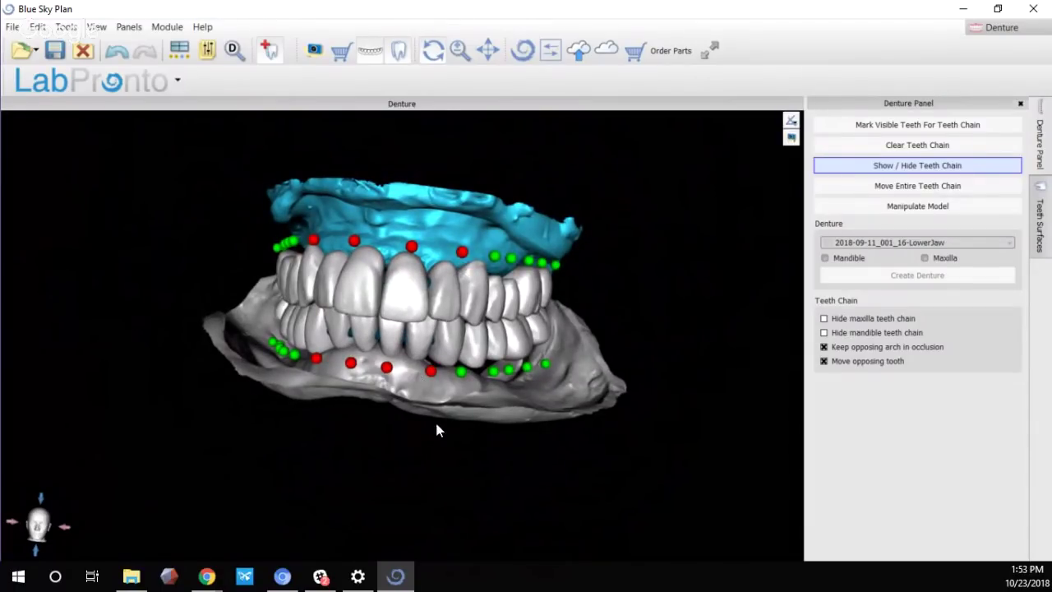
pyautogui.moveTo(437, 429); pyautogui.dragTo(503, 329, button='right')
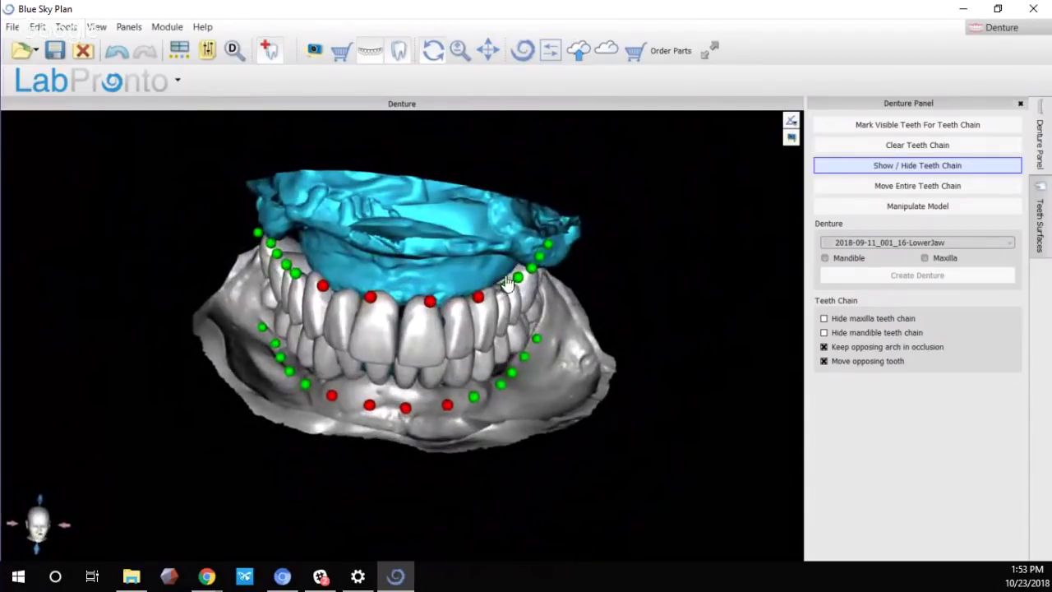
# Lock the control points of all remaining upper and lower teeth on the patient's left, from canine to rear molar
pyautogui.moveTo(456, 385); pyautogui.dragTo(544, 248, button='right')
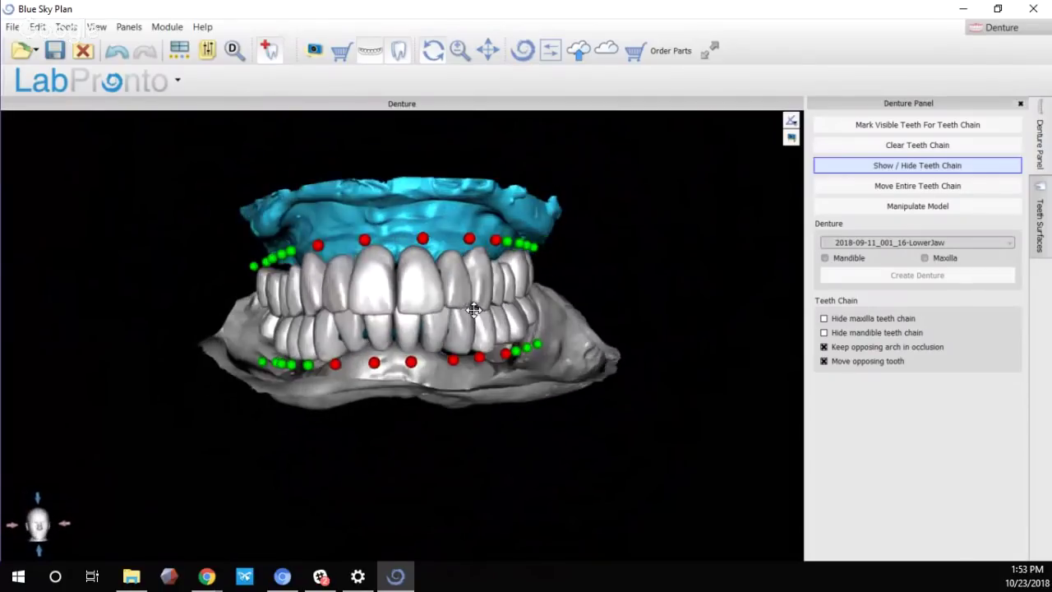
pyautogui.moveTo(482, 323); pyautogui.dragTo(449, 338, button='right')
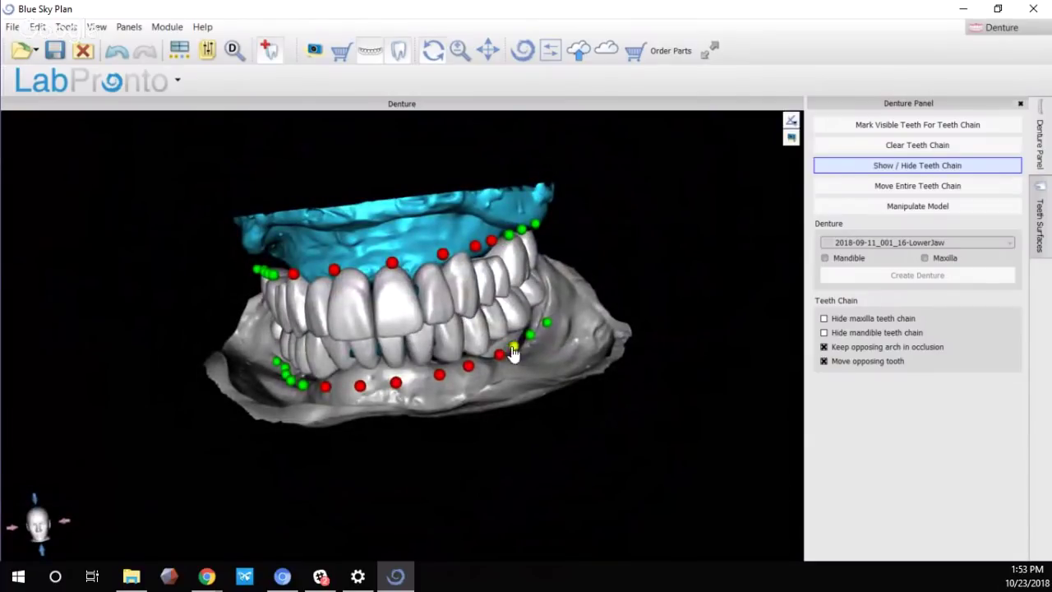
pyautogui.moveTo(559, 430); pyautogui.dragTo(454, 277, button='right')
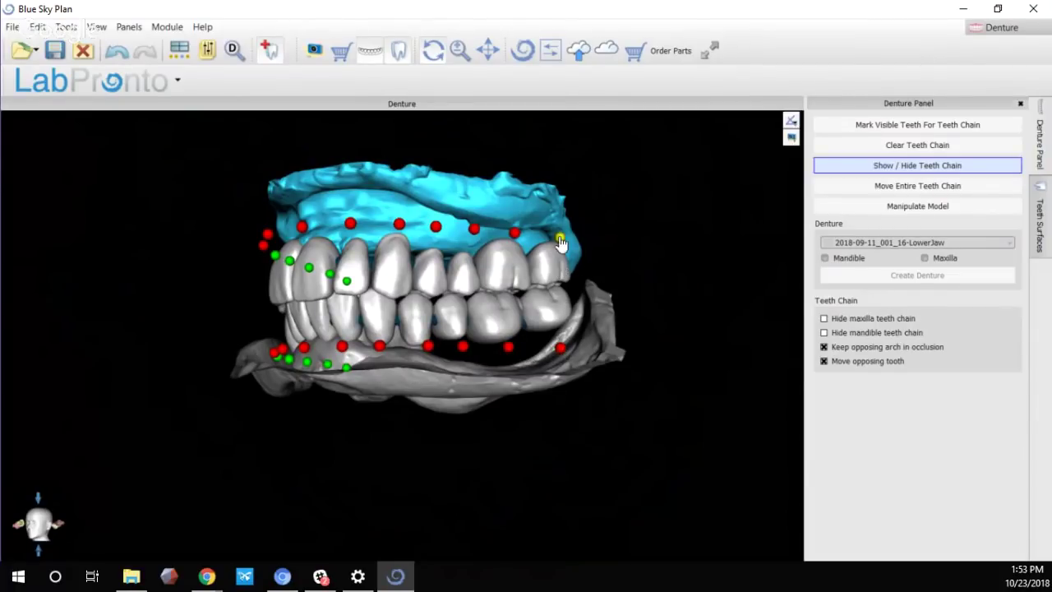
pyautogui.moveTo(361, 296)
pyautogui.mouseDown()
pyautogui.moveTo(417, 296)
pyautogui.moveTo(353, 289)
pyautogui.moveTo(345, 300)
pyautogui.mouseUp()
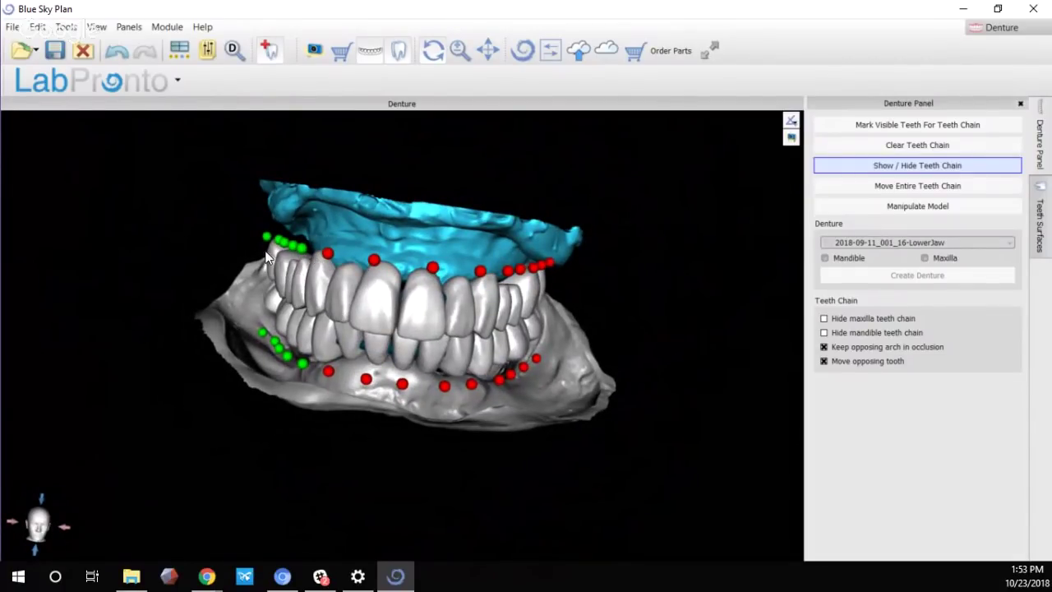
# Adjust the unlocked teeth on the patient's right and move them slightly upward toward the upper ridge
pyautogui.moveTo(266, 258); pyautogui.dragTo(247, 313)
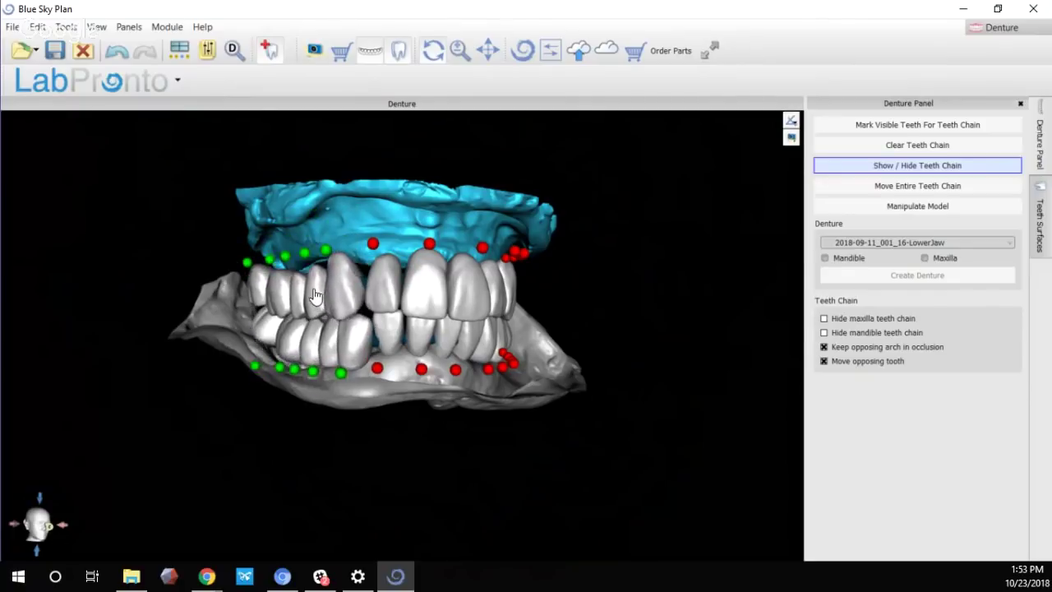
pyautogui.moveTo(318, 286); pyautogui.dragTo(318, 292)
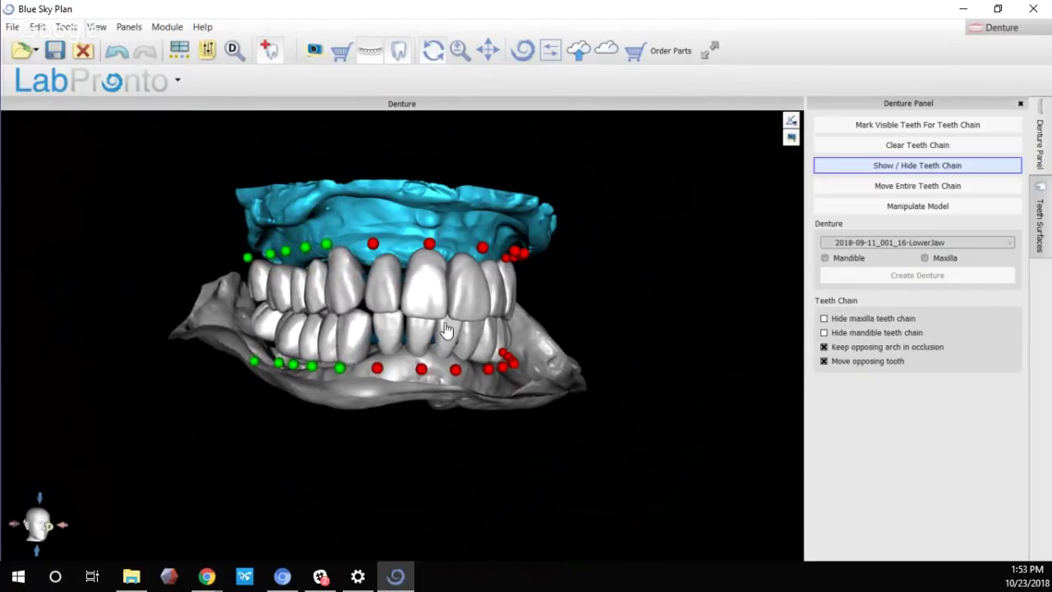
pyautogui.moveTo(445, 330); pyautogui.dragTo(261, 263, button='right')
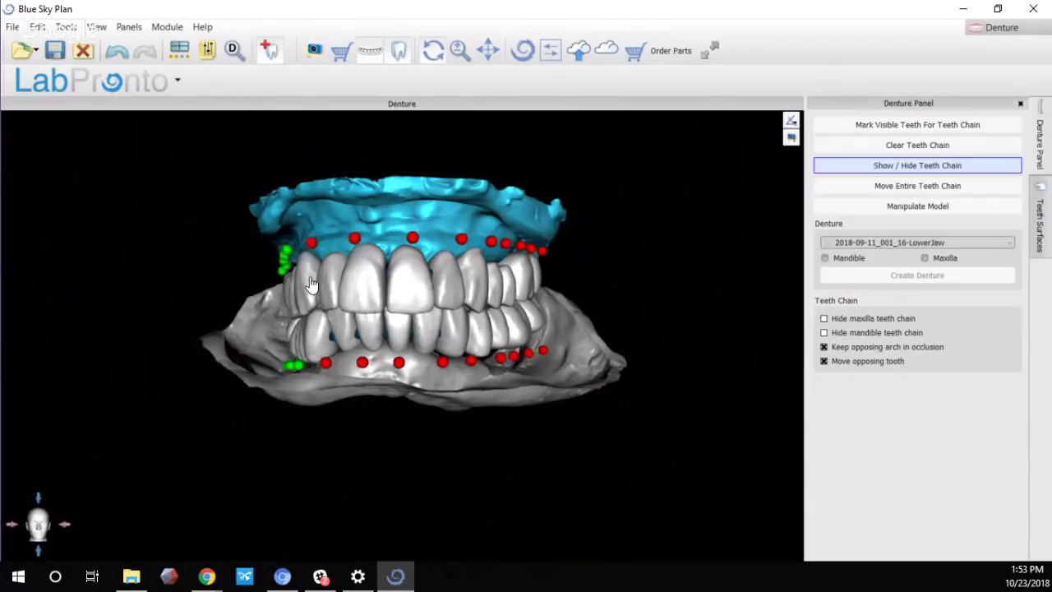
pyautogui.moveTo(337, 292); pyautogui.dragTo(400, 304, button='right')
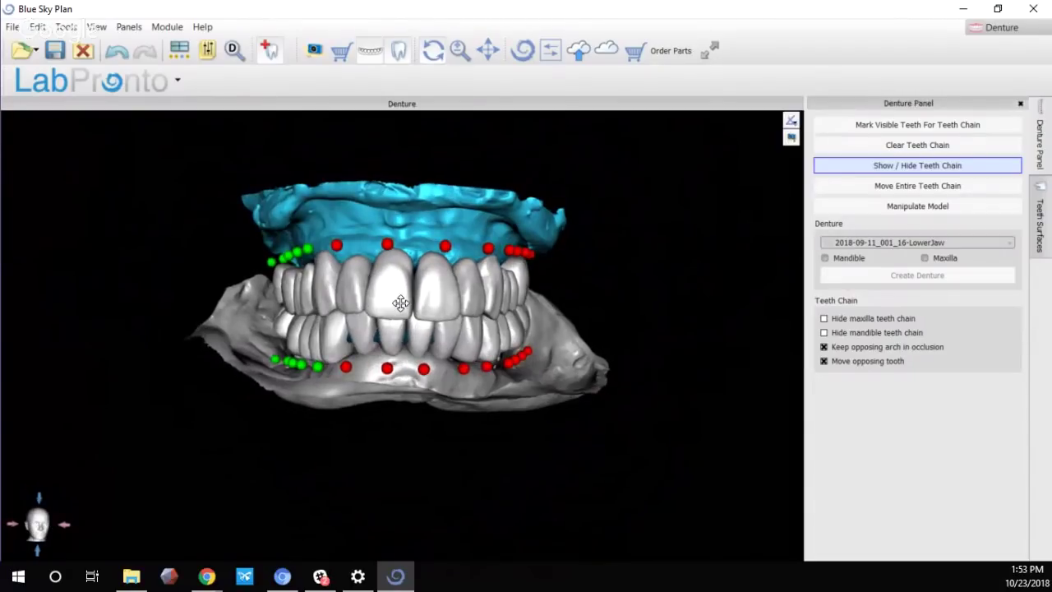
# Show the rotation rings on the patient's upper right canine and rotate the tooth slightly around the red ring
pyautogui.click(325, 294)
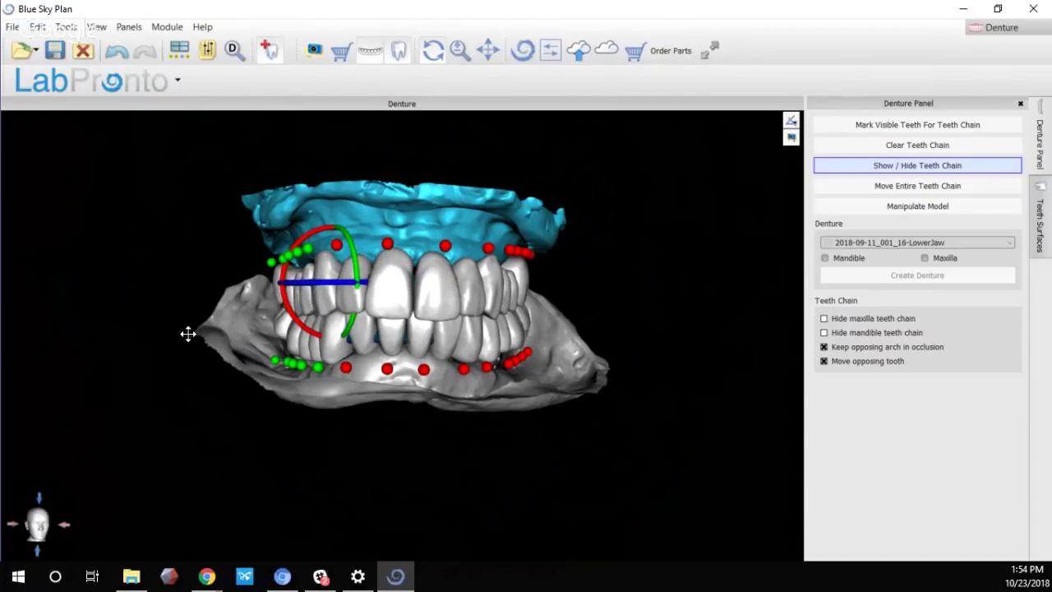
pyautogui.moveTo(188, 333); pyautogui.dragTo(272, 328)
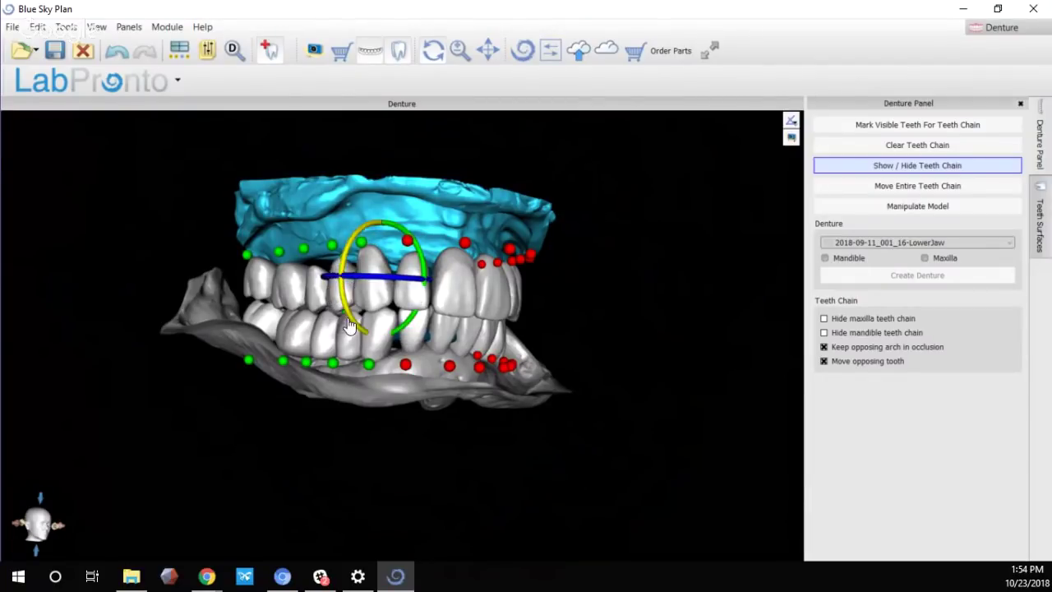
pyautogui.moveTo(674, 353); pyautogui.dragTo(406, 222)
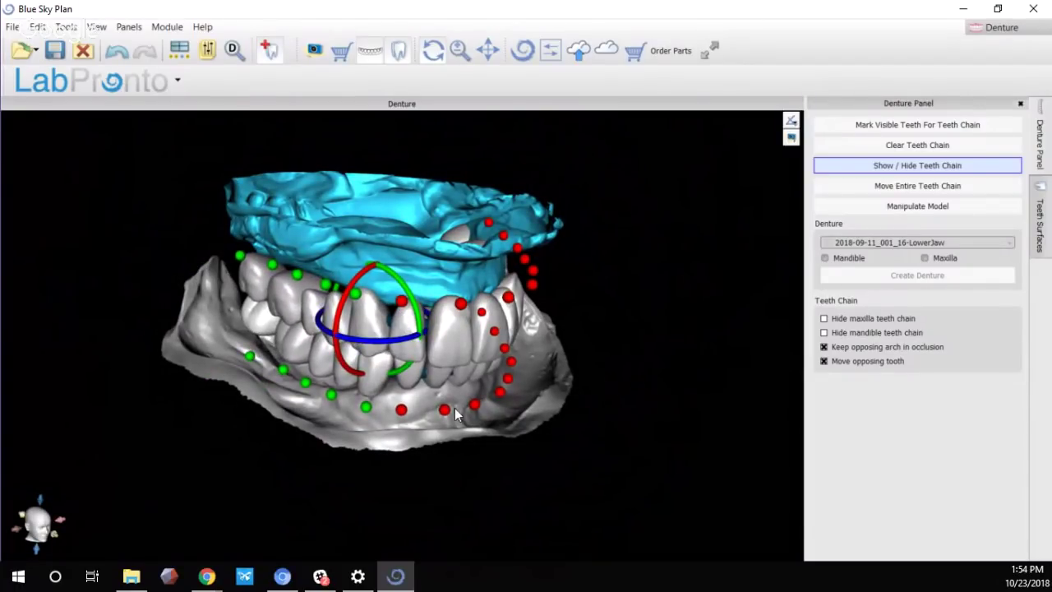
pyautogui.moveTo(385, 386); pyautogui.dragTo(368, 349)
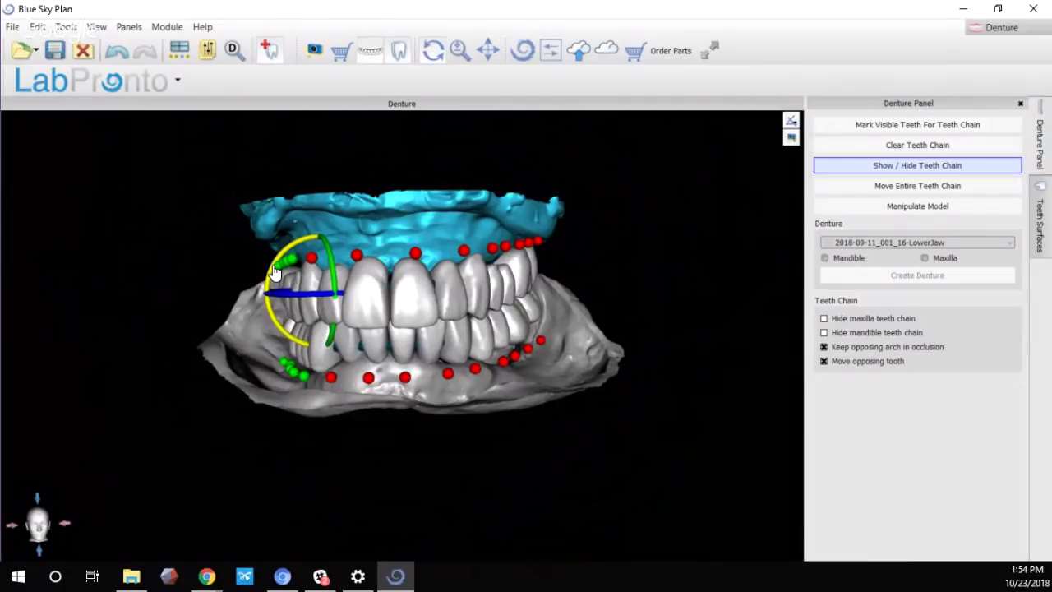
pyautogui.moveTo(275, 272); pyautogui.dragTo(270, 276)
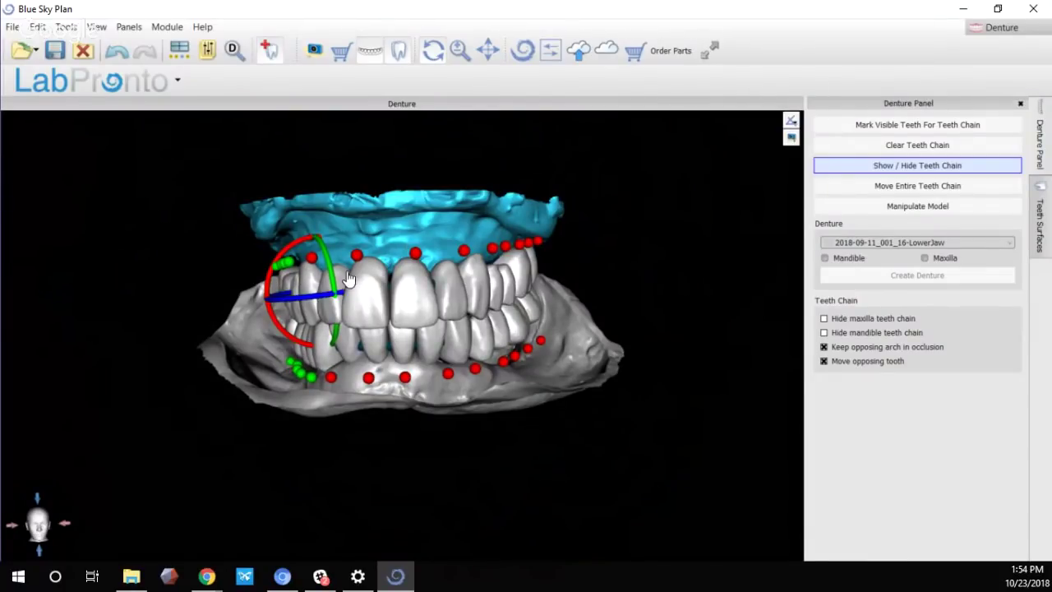
# Lock the control points of the remaining lower teeth on the patient's right
pyautogui.moveTo(364, 293); pyautogui.dragTo(439, 247)
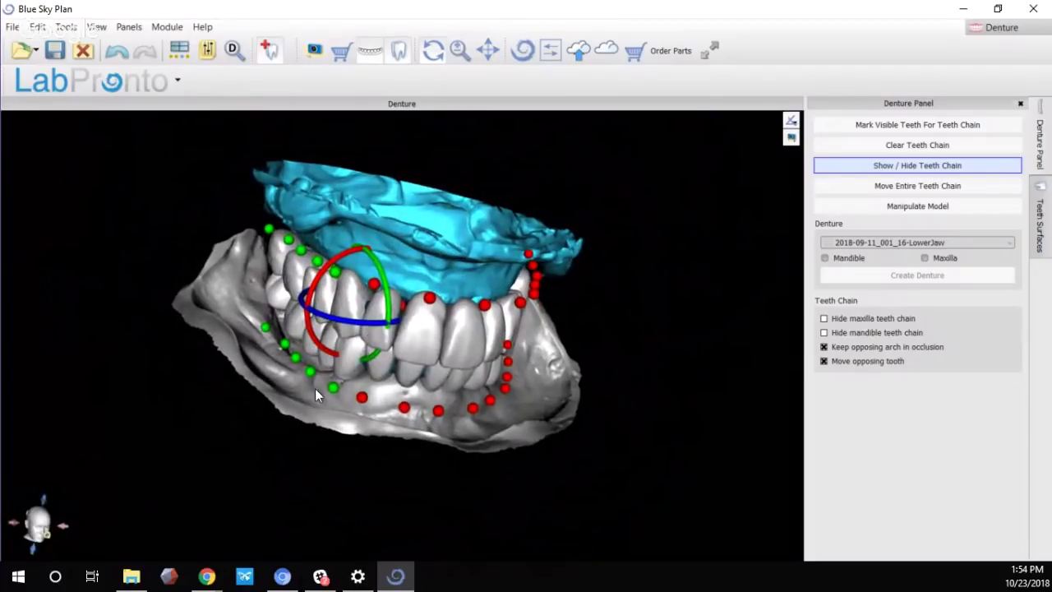
pyautogui.moveTo(316, 395); pyautogui.dragTo(362, 426)
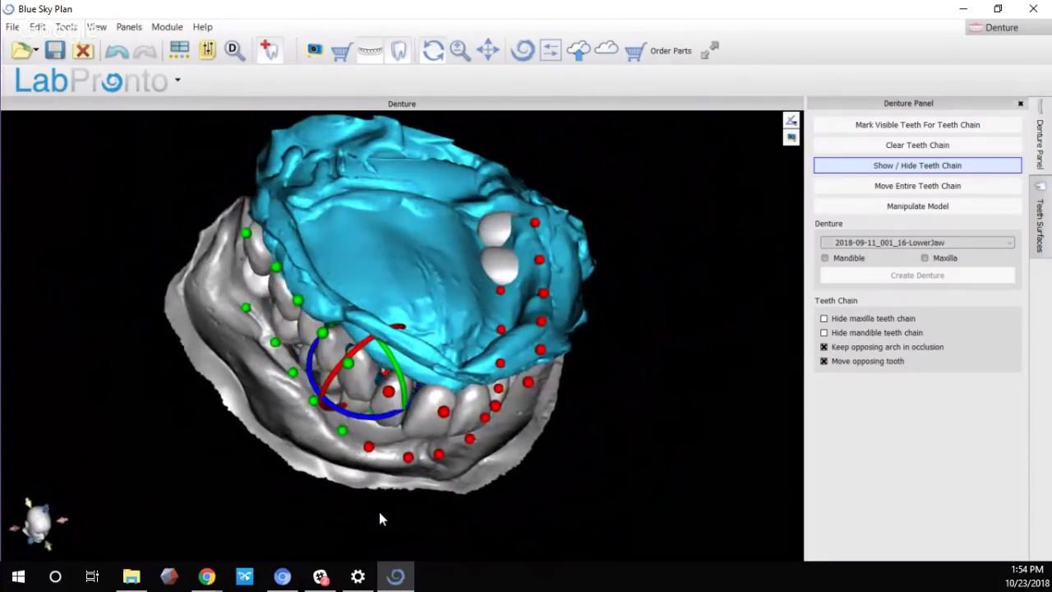
pyautogui.moveTo(379, 513)
pyautogui.mouseDown()
pyautogui.moveTo(345, 411)
pyautogui.moveTo(258, 306)
pyautogui.mouseUp()
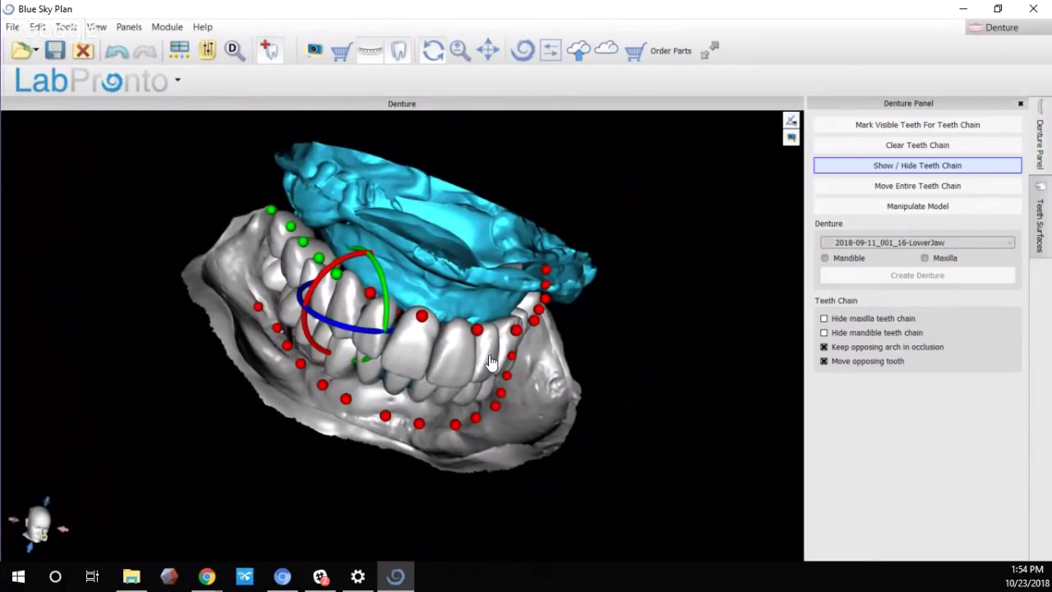
pyautogui.moveTo(491, 362); pyautogui.dragTo(320, 249)
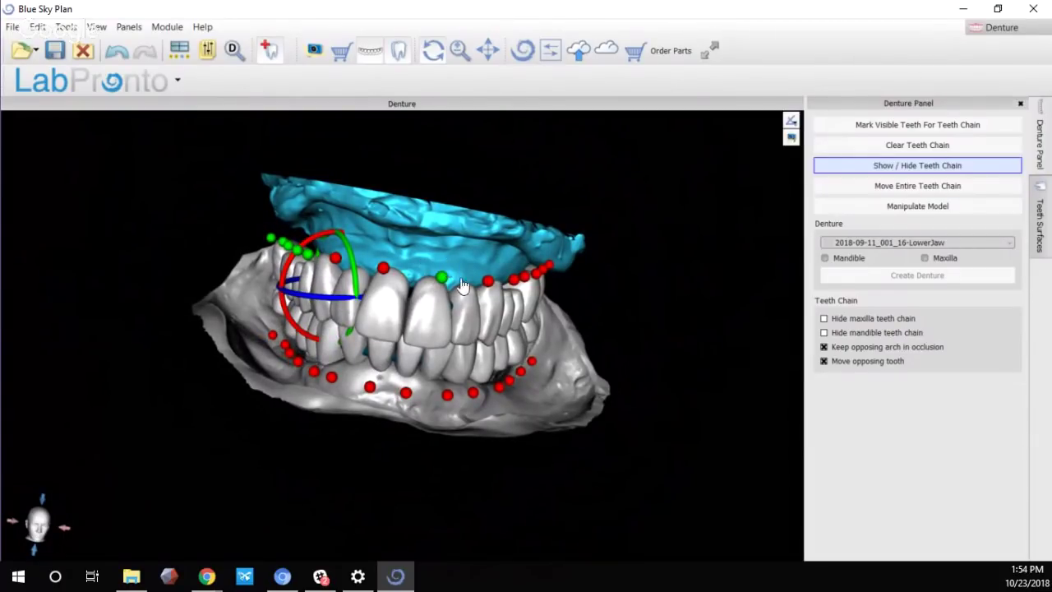
# Check the teeth from the side and front, and relock the control point of the upper left central incisor
pyautogui.moveTo(502, 247); pyautogui.dragTo(443, 240)
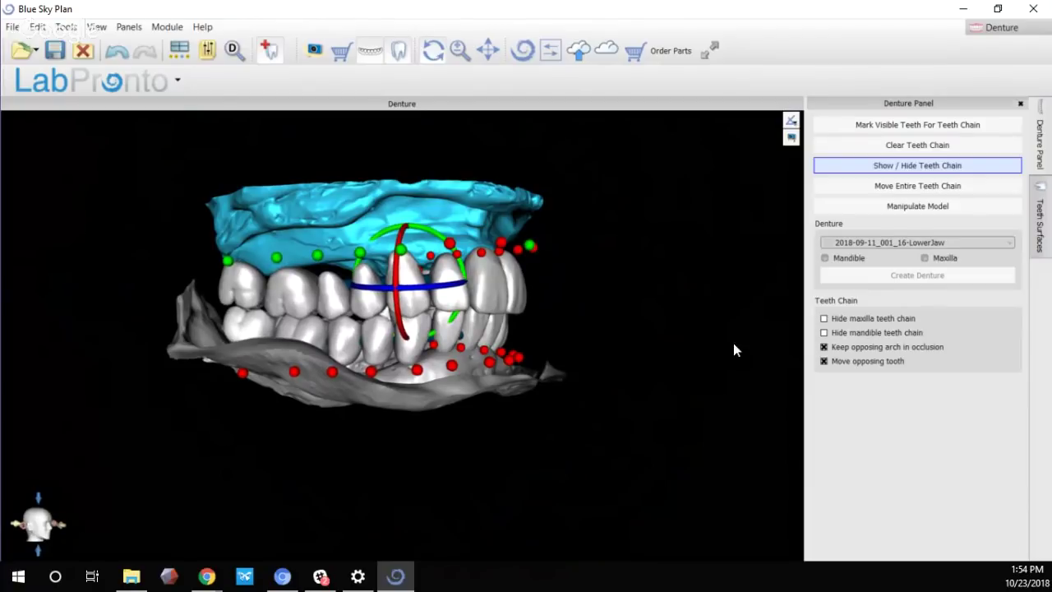
pyautogui.moveTo(734, 343); pyautogui.dragTo(549, 388)
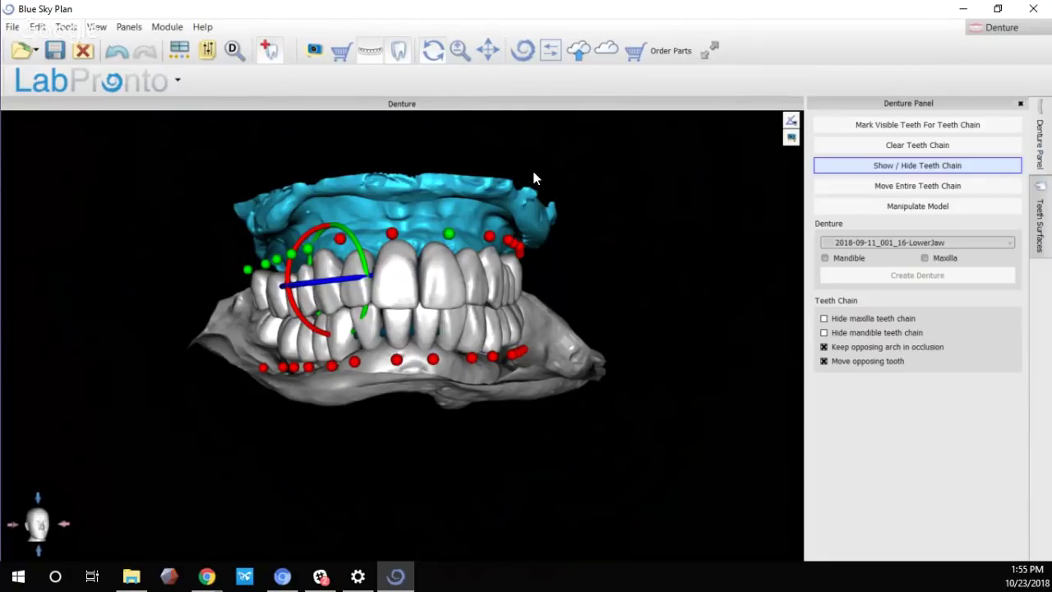
pyautogui.click(447, 238)
pyautogui.moveTo(686, 342); pyautogui.dragTo(585, 345, button='right')
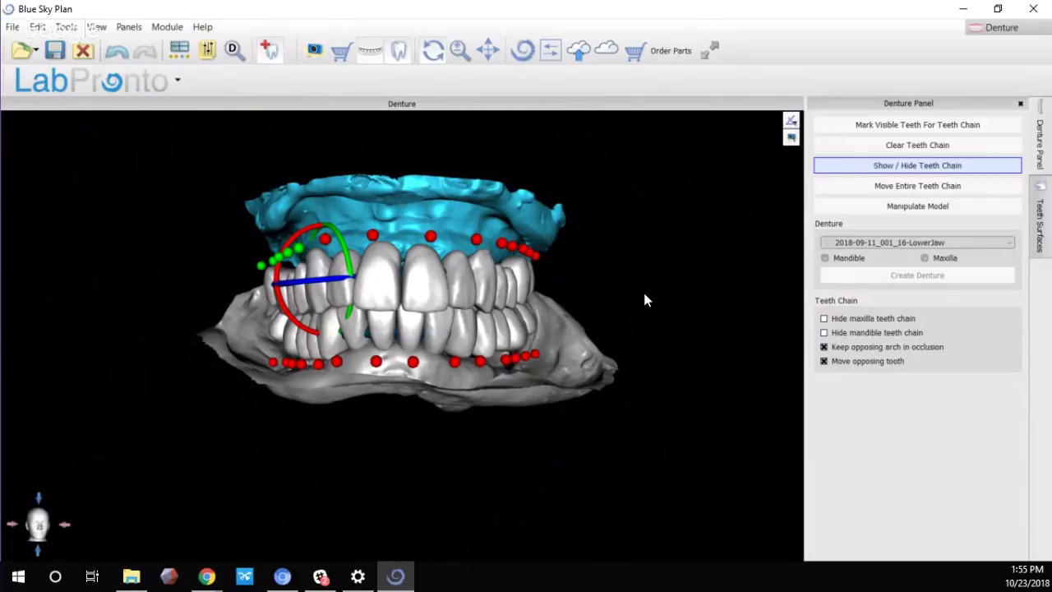
# Hide the mandible teeth chain and start creating a Maxilla denture from the 2018-09-11_001_16-UpperJaw model
pyautogui.click(824, 333)
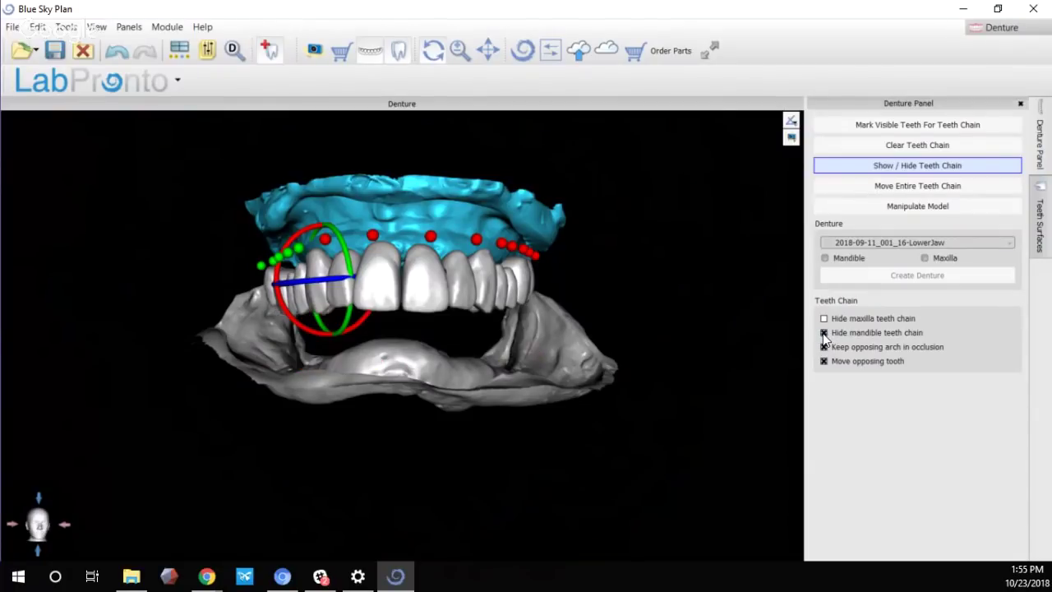
pyautogui.click(870, 243)
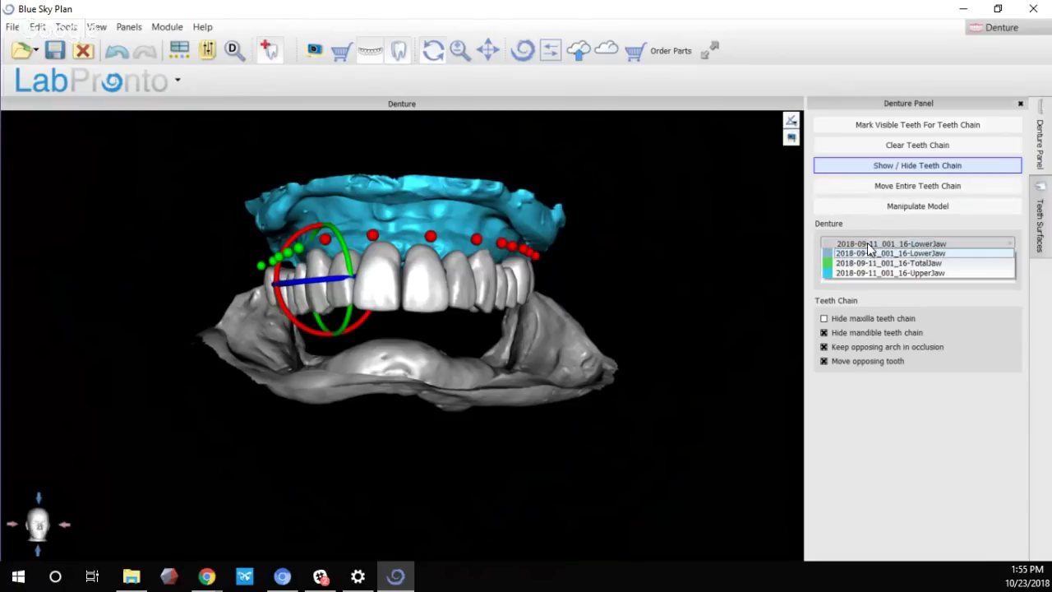
pyautogui.click(872, 273)
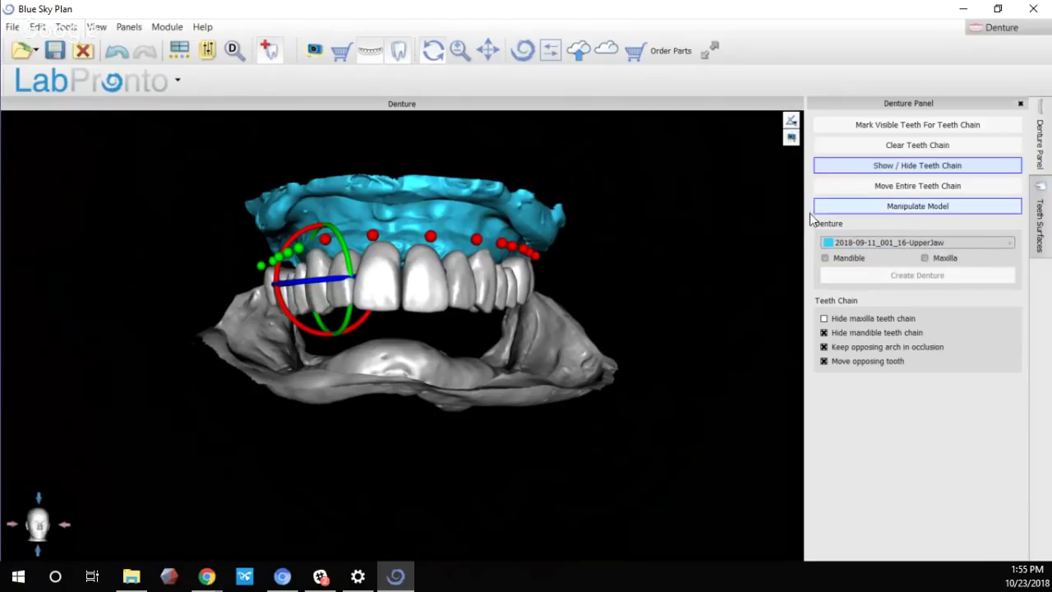
pyautogui.click(932, 258)
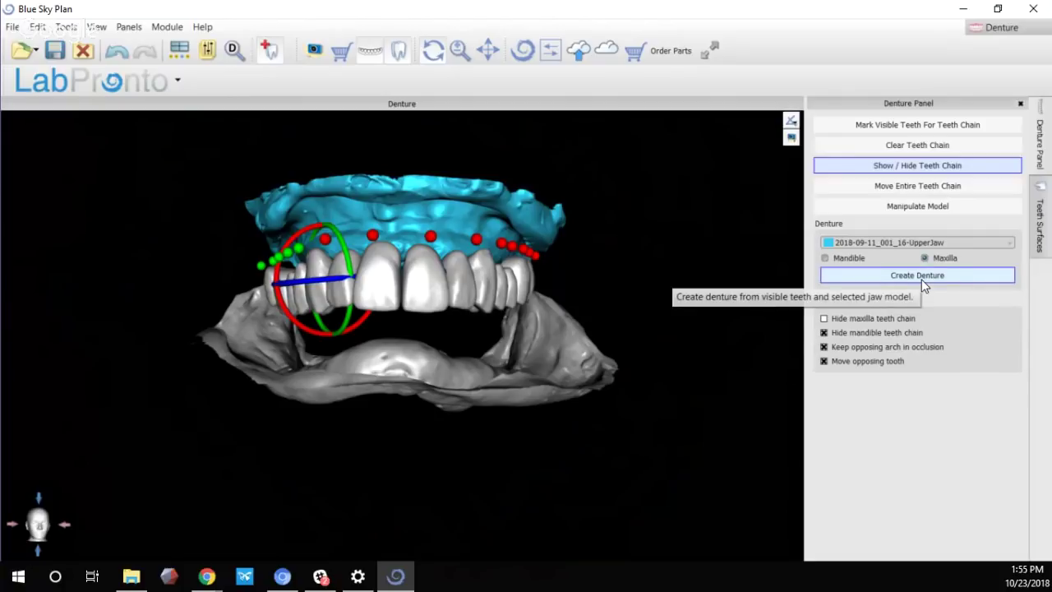
pyautogui.click(922, 276)
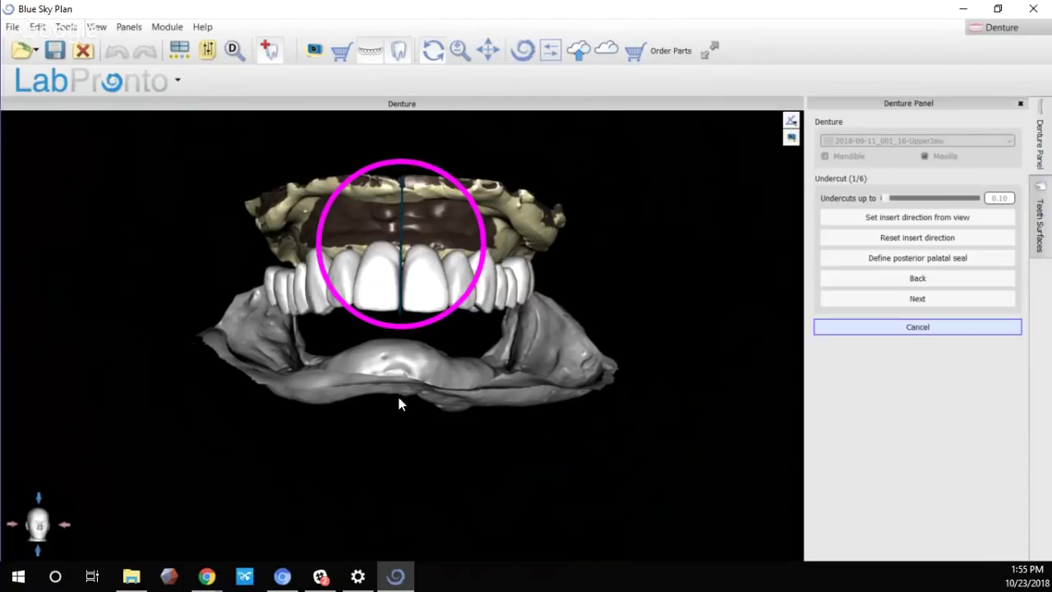
# Hide the lower jaw model below the maxillary teeth
pyautogui.scroll(5, 397, 393)
pyautogui.moveTo(414, 321); pyautogui.dragTo(406, 364)
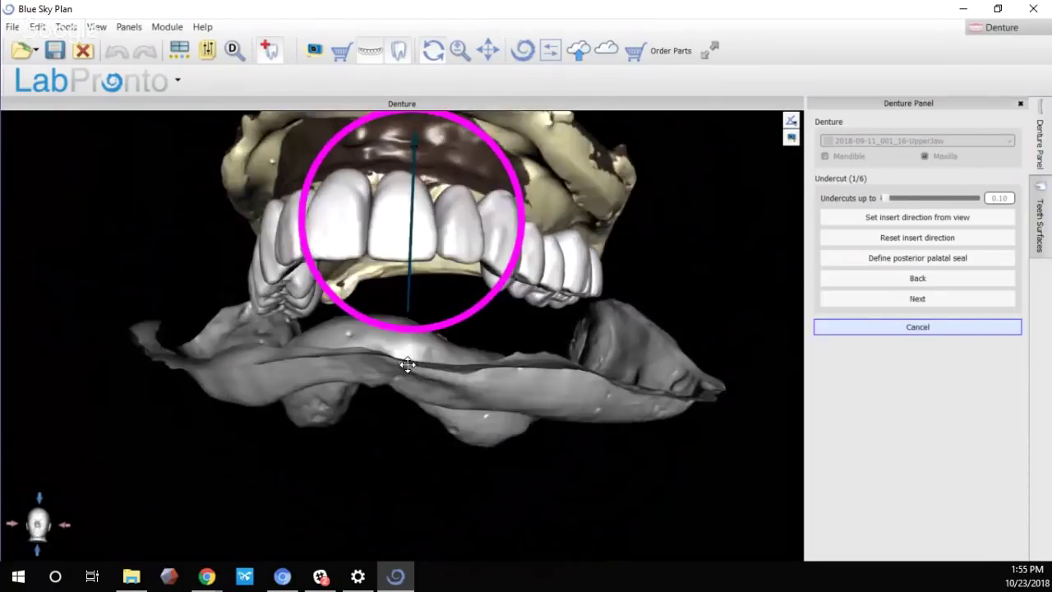
pyautogui.rightClick(497, 383)
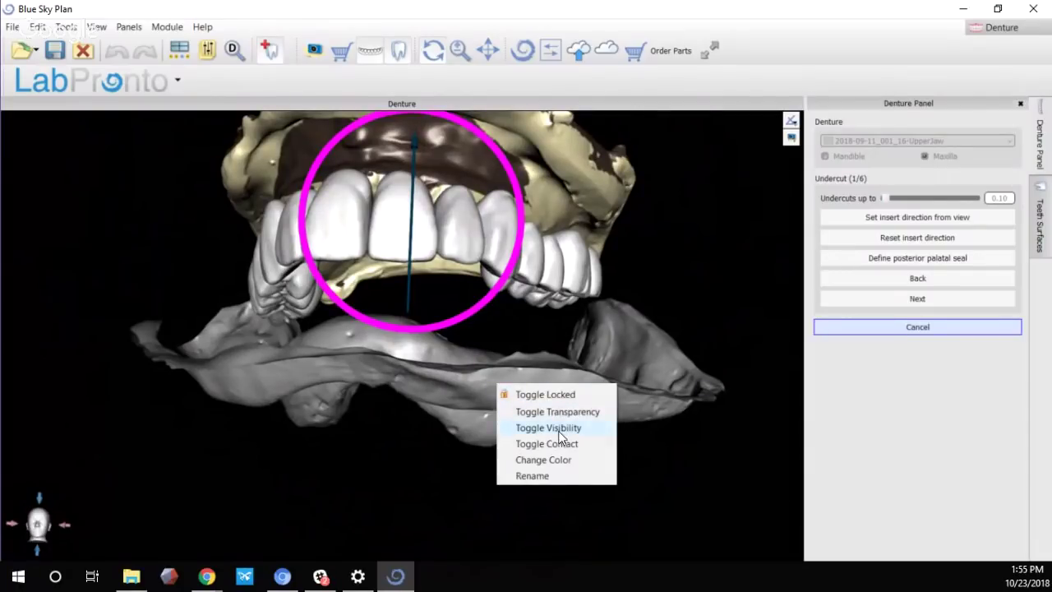
pyautogui.click(548, 427)
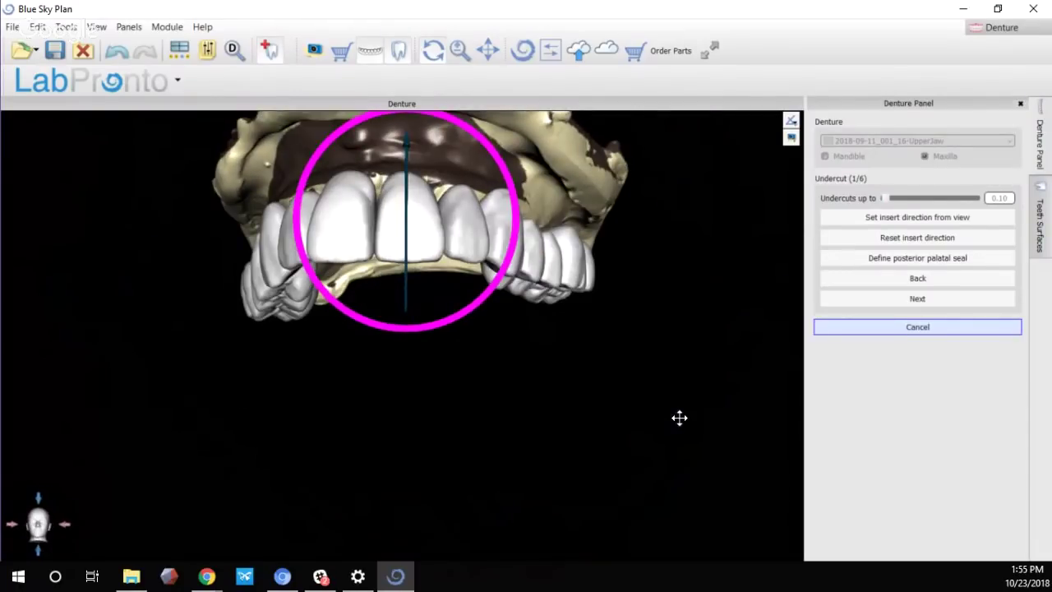
# Try an undercut allowance of up to 5.00 on the upper jaw and reset it to 0.10
pyautogui.scroll(-5, 418, 364)
pyautogui.moveTo(355, 380); pyautogui.dragTo(444, 293)
pyautogui.moveTo(249, 343); pyautogui.dragTo(494, 401)
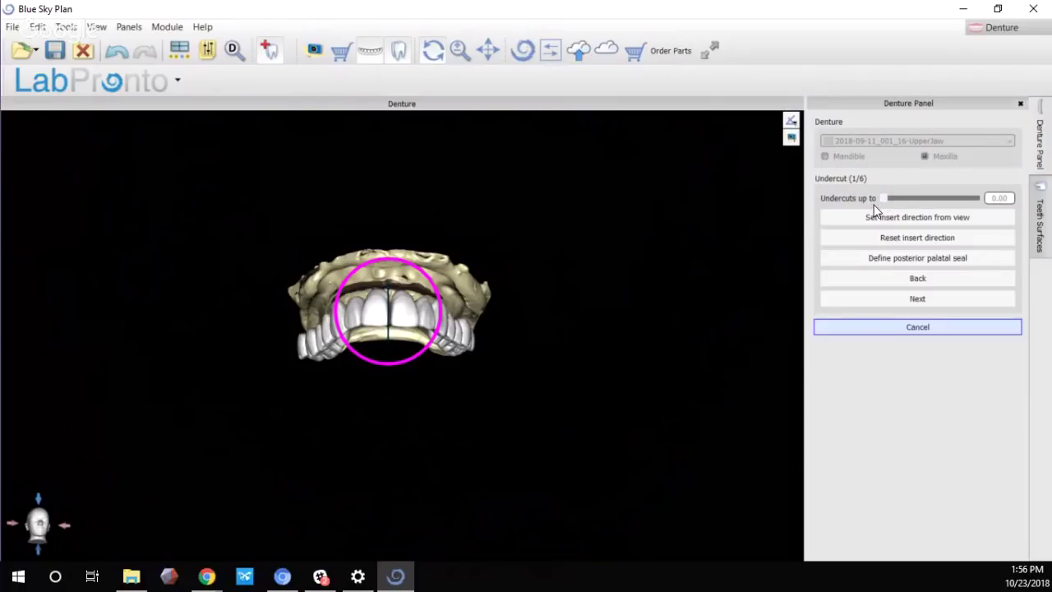
pyautogui.moveTo(378, 396); pyautogui.dragTo(390, 470)
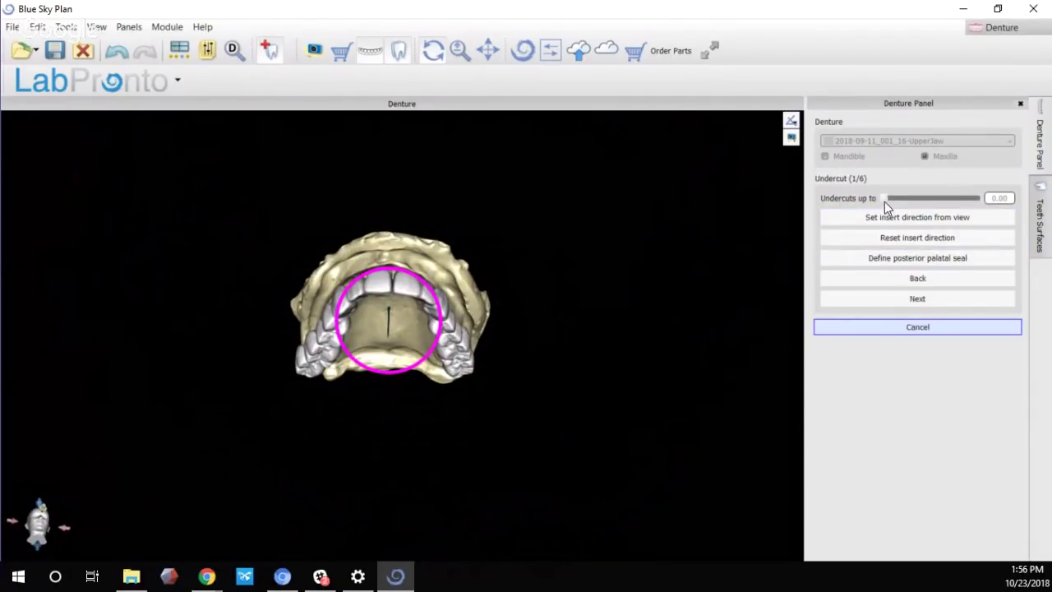
pyautogui.moveTo(886, 200); pyautogui.dragTo(983, 211)
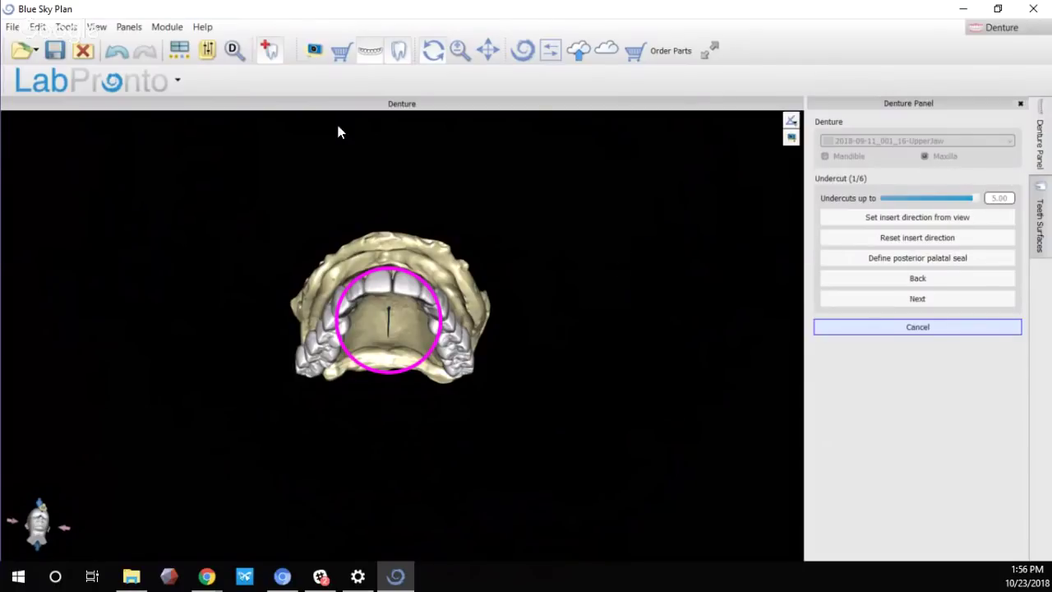
pyautogui.moveTo(338, 132); pyautogui.dragTo(323, 245, button='right')
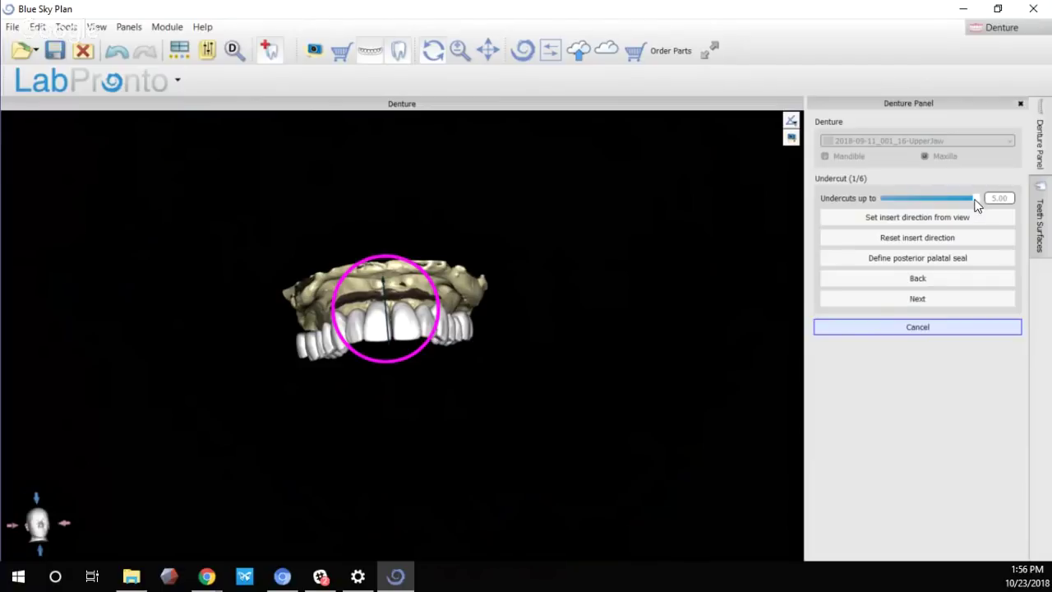
pyautogui.moveTo(975, 202); pyautogui.dragTo(935, 205)
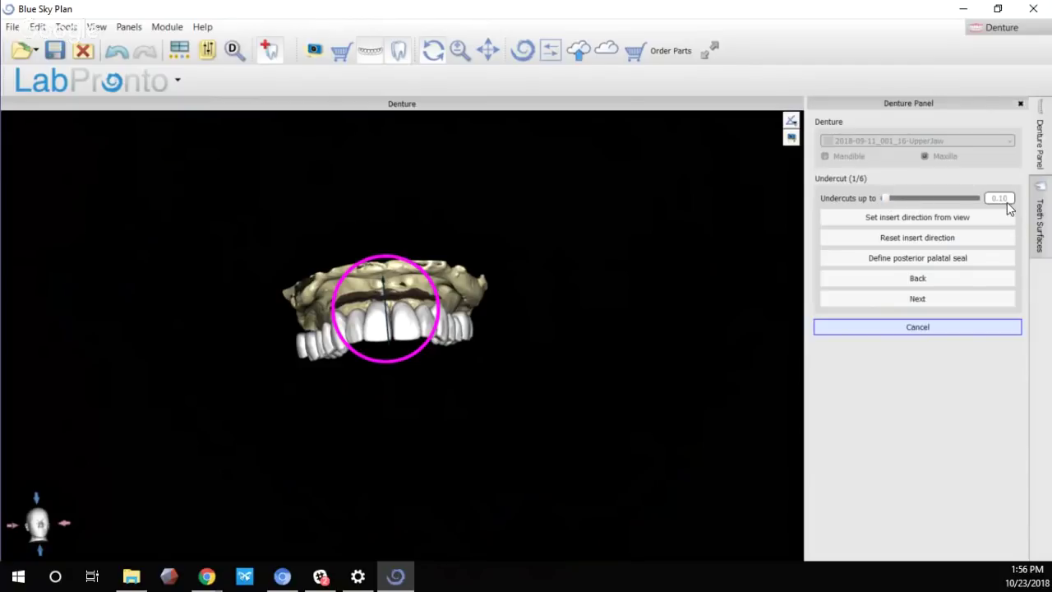
# Check the insertion axis from the occlusal and front sides of the upper jaw, and proceed from the undercut stage
pyautogui.moveTo(335, 385); pyautogui.dragTo(519, 449, button='right')
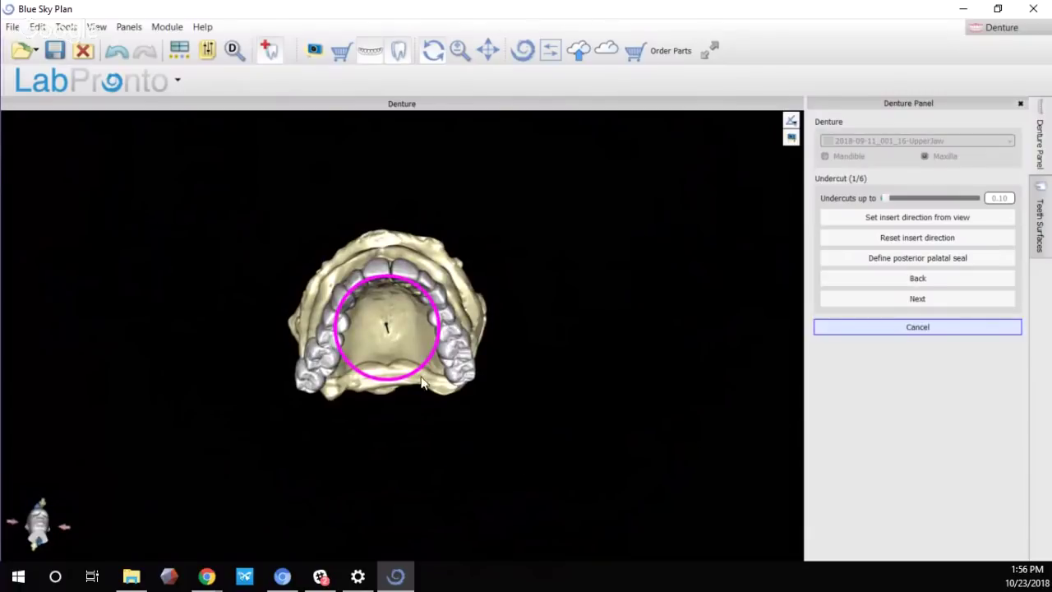
pyautogui.moveTo(395, 315); pyautogui.dragTo(391, 327, button='right')
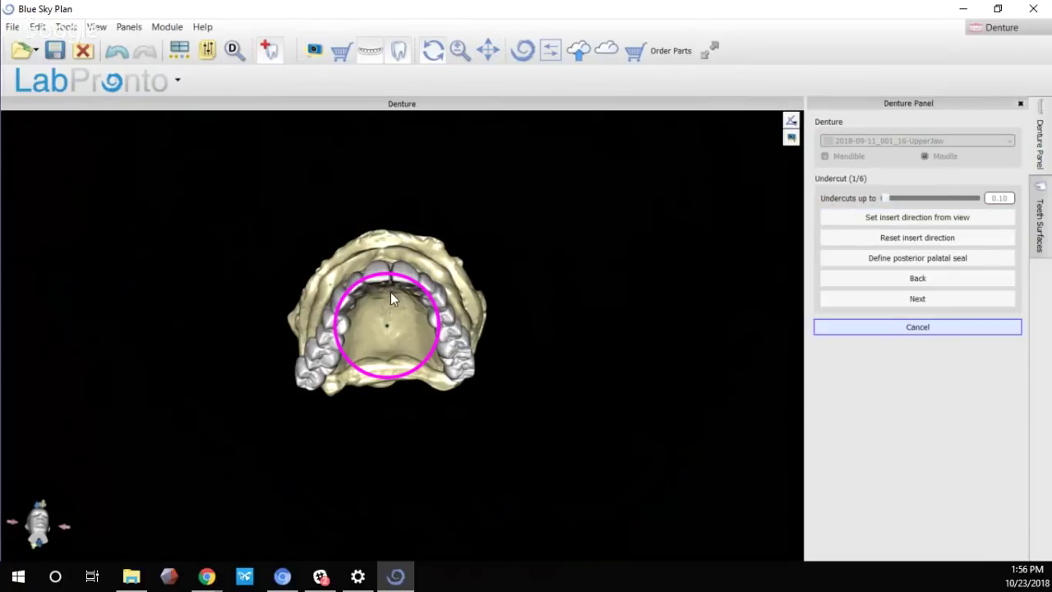
pyautogui.scroll(3, 390, 292)
pyautogui.moveTo(498, 255); pyautogui.dragTo(320, 393, button='right')
pyautogui.moveTo(486, 430); pyautogui.dragTo(418, 423, button='right')
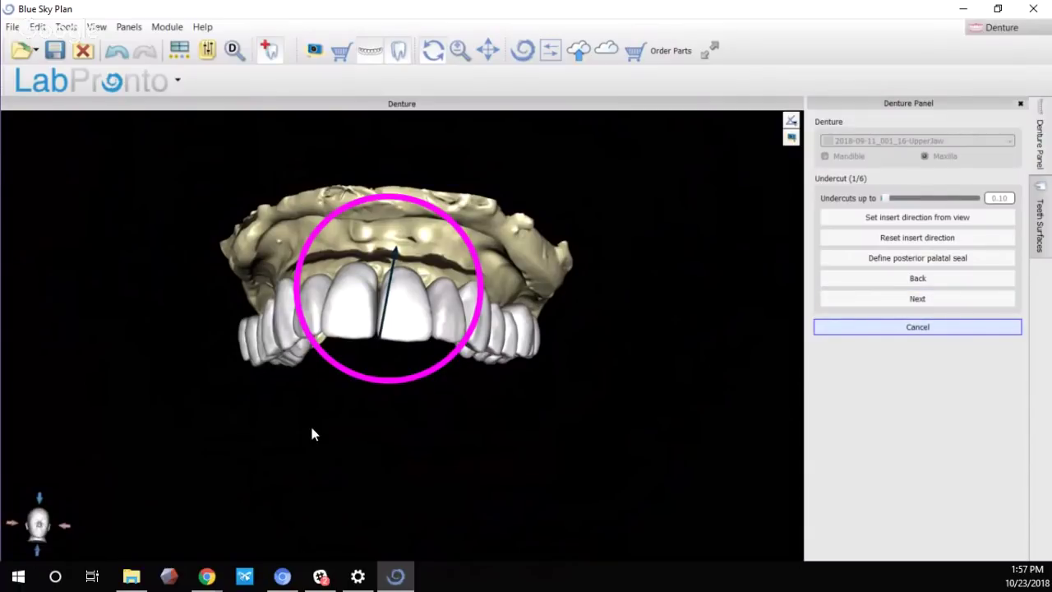
pyautogui.moveTo(310, 423); pyautogui.dragTo(407, 501, button='right')
pyautogui.click(985, 301)
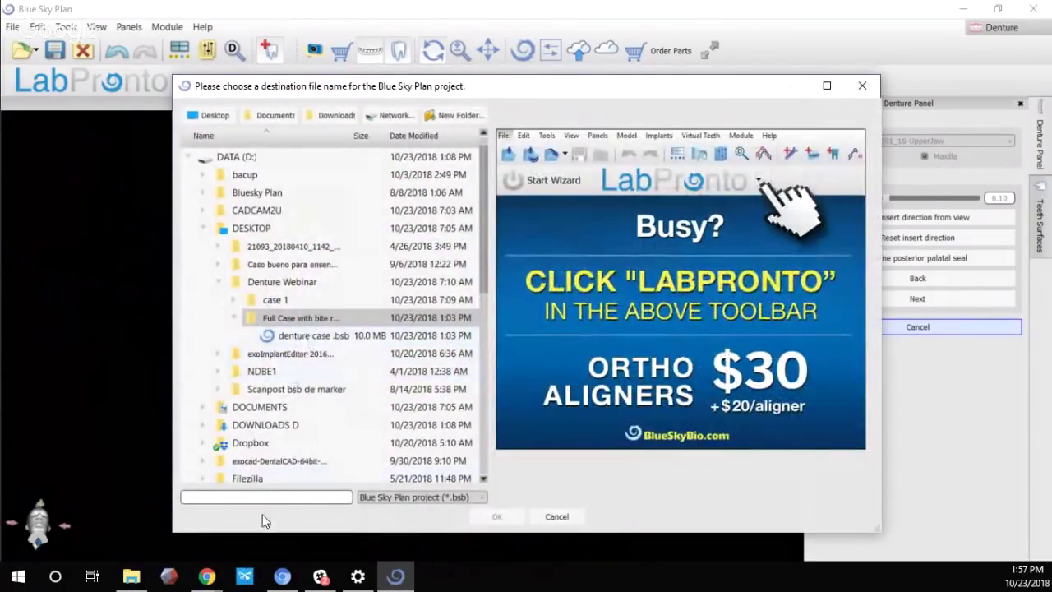
# Save the Blue Sky Plan project as "Full edentuous case" in the Full Case with bite folder
pyautogui.write('D')
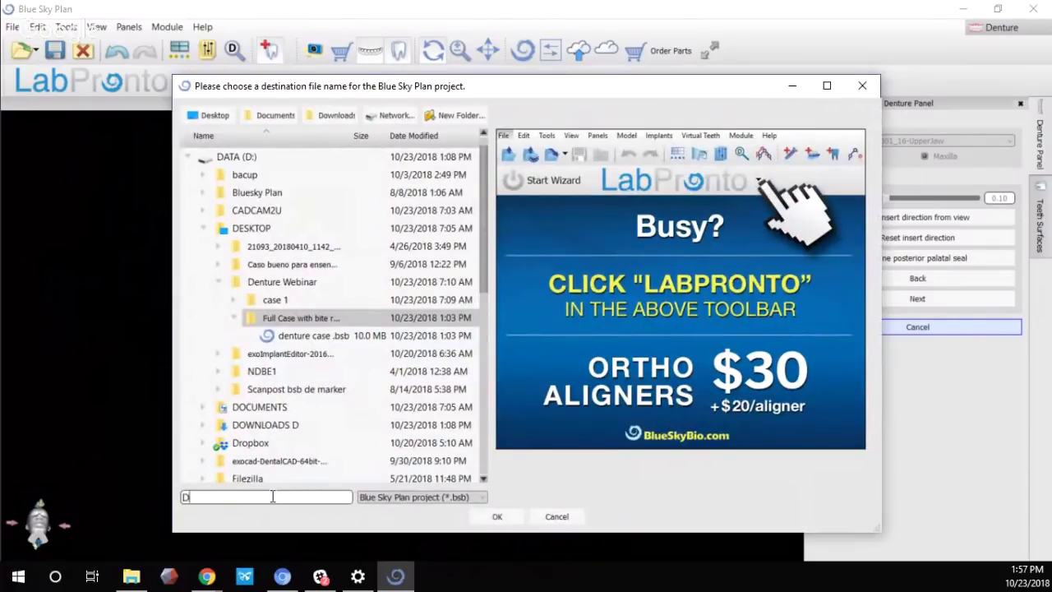
pyautogui.write('enture')
pyautogui.press('BackSpace')
pyautogui.press('BackSpace')
pyautogui.press('BackSpace')
pyautogui.press('BackSpace')
pyautogui.press('BackSpace')
pyautogui.press('BackSpace')
pyautogui.press('BackSpace')
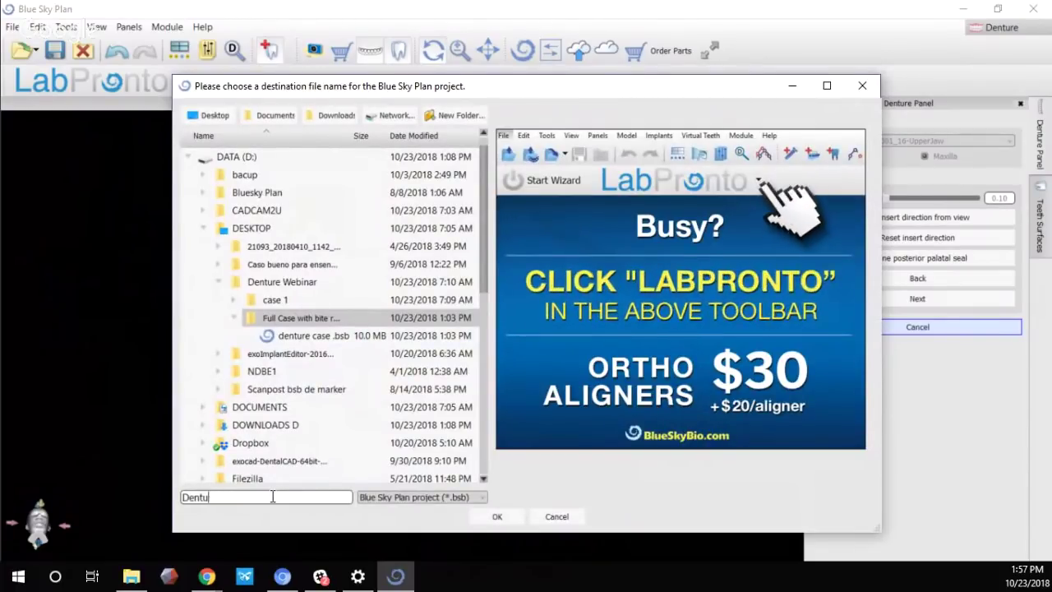
pyautogui.write('Full e')
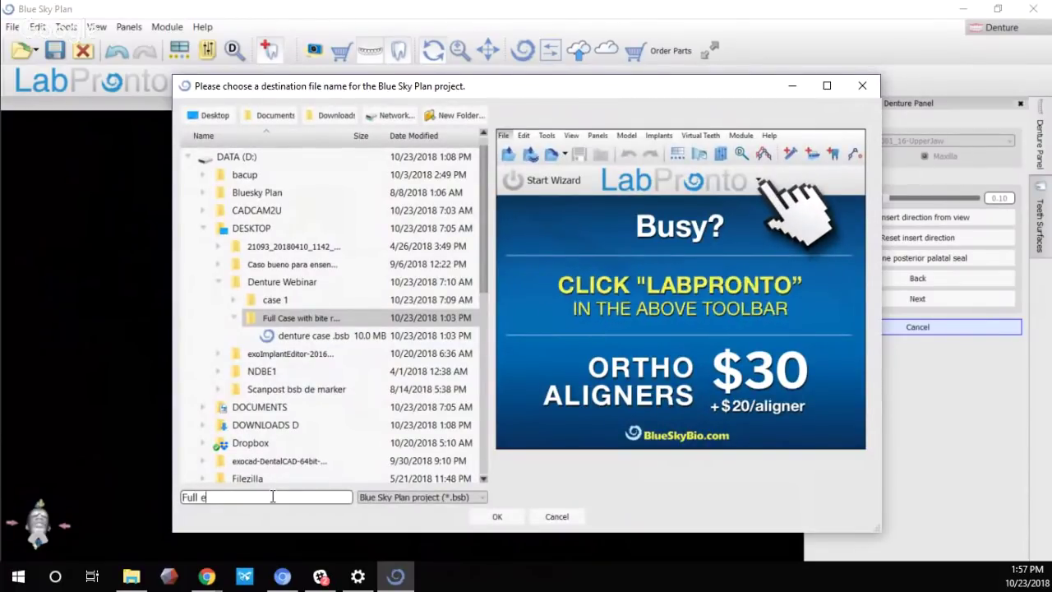
pyautogui.write('dentuous case')
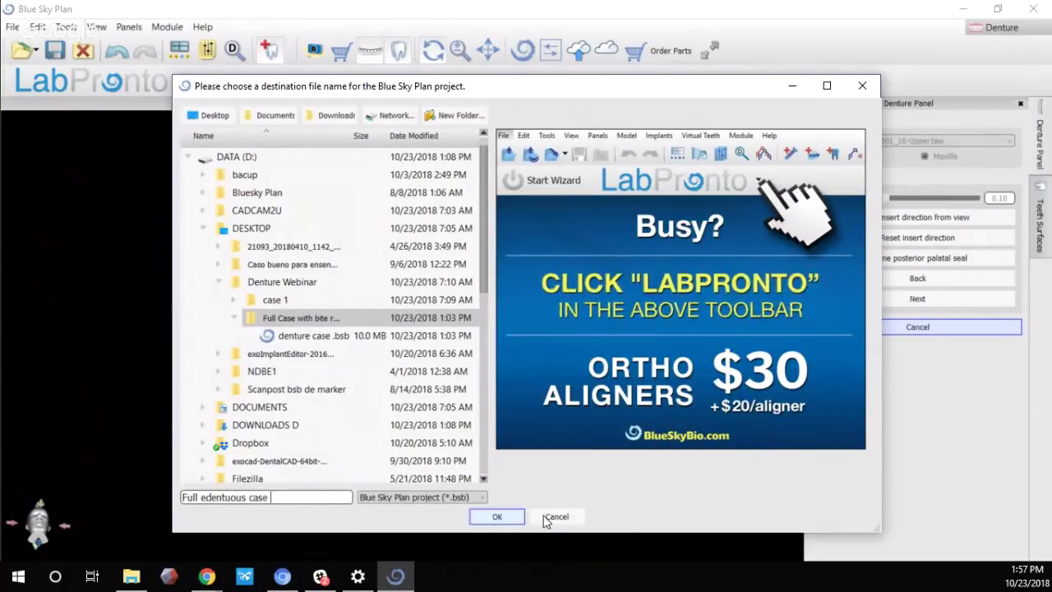
pyautogui.click(497, 515)
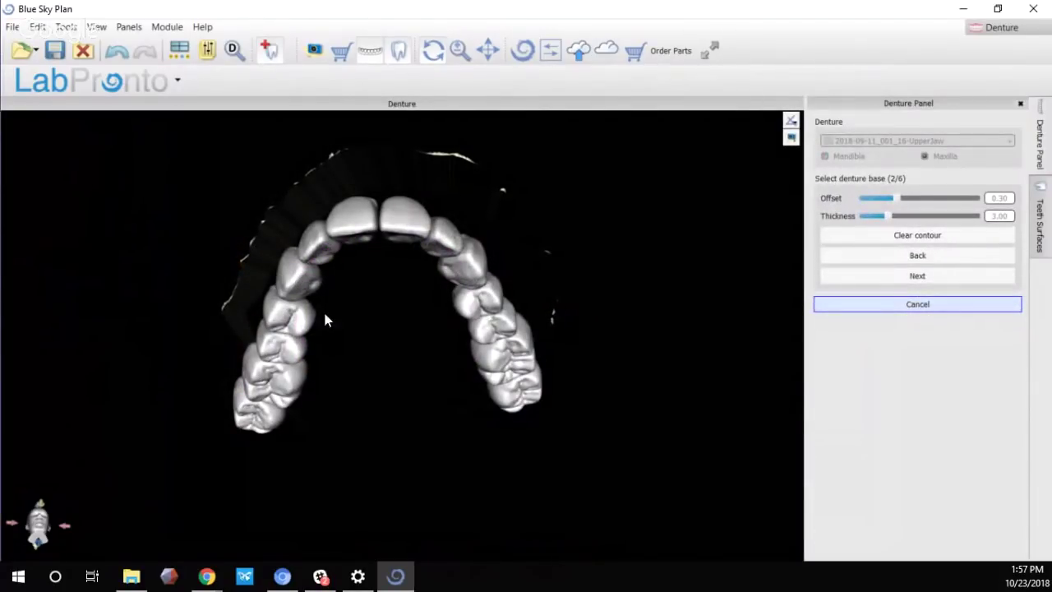
# Examine the blocked-out upper jaw base from the front and sides, and return to the undercut stage
pyautogui.moveTo(327, 313); pyautogui.dragTo(429, 460)
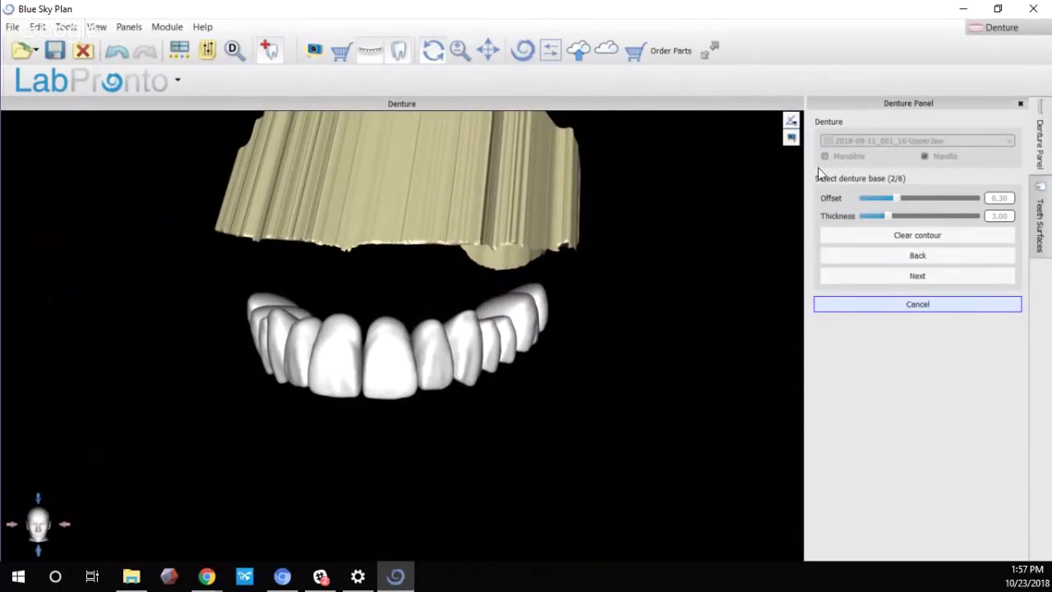
pyautogui.moveTo(334, 261); pyautogui.dragTo(486, 228)
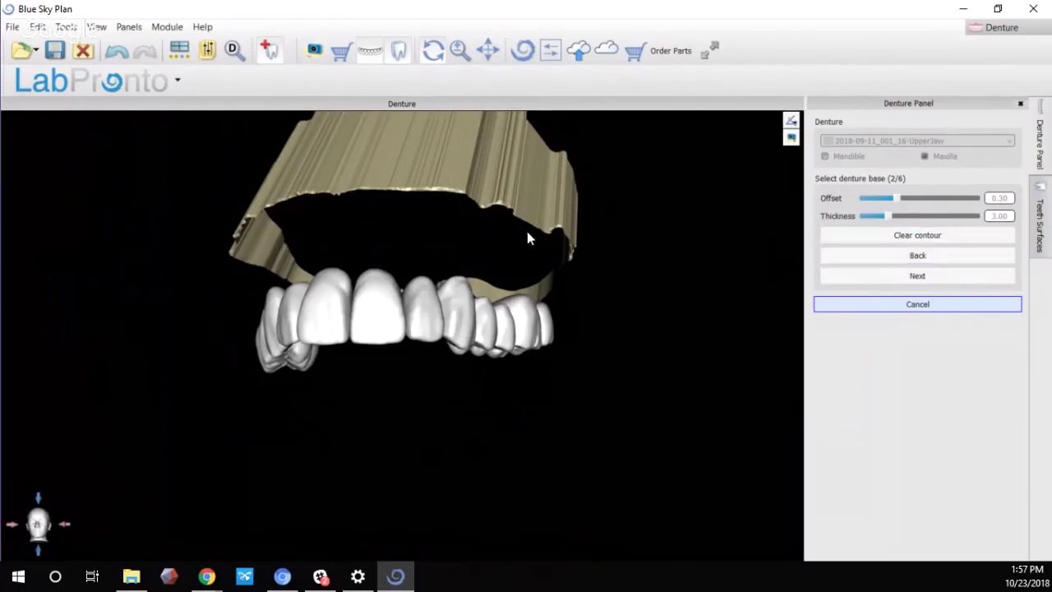
pyautogui.moveTo(527, 231); pyautogui.dragTo(633, 296)
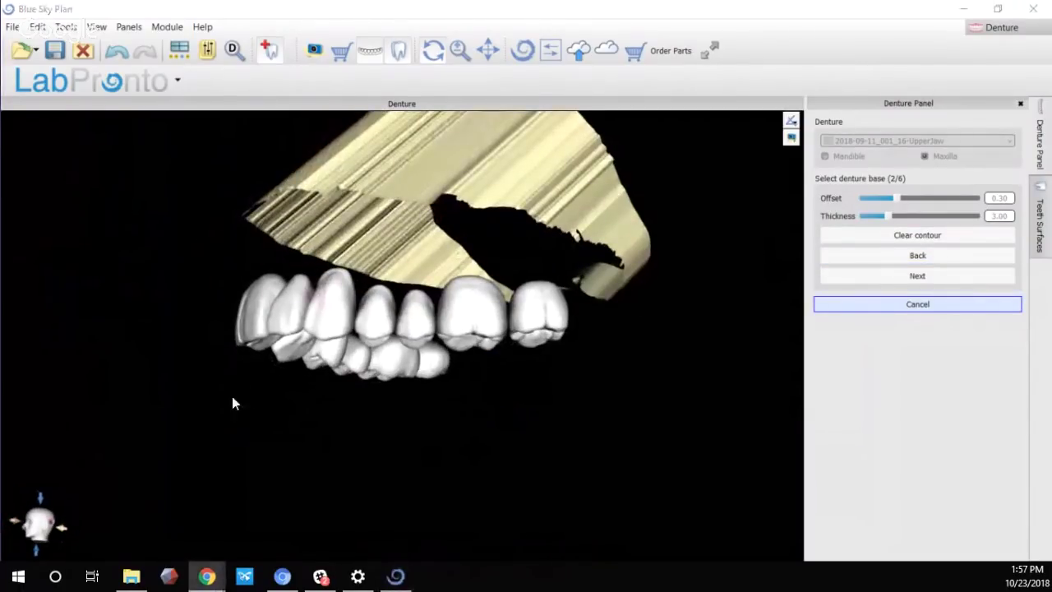
pyautogui.moveTo(233, 403); pyautogui.dragTo(312, 301)
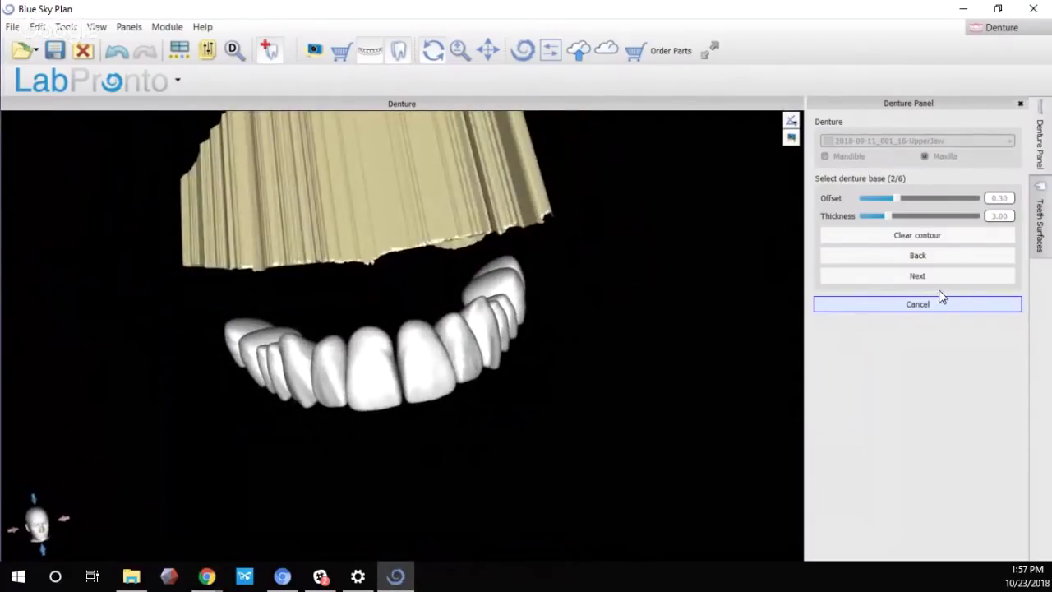
pyautogui.click(914, 256)
# Try tilting the denture's insertion axis around the ring in a side view of the upper jaw
pyautogui.moveTo(636, 308); pyautogui.dragTo(444, 462)
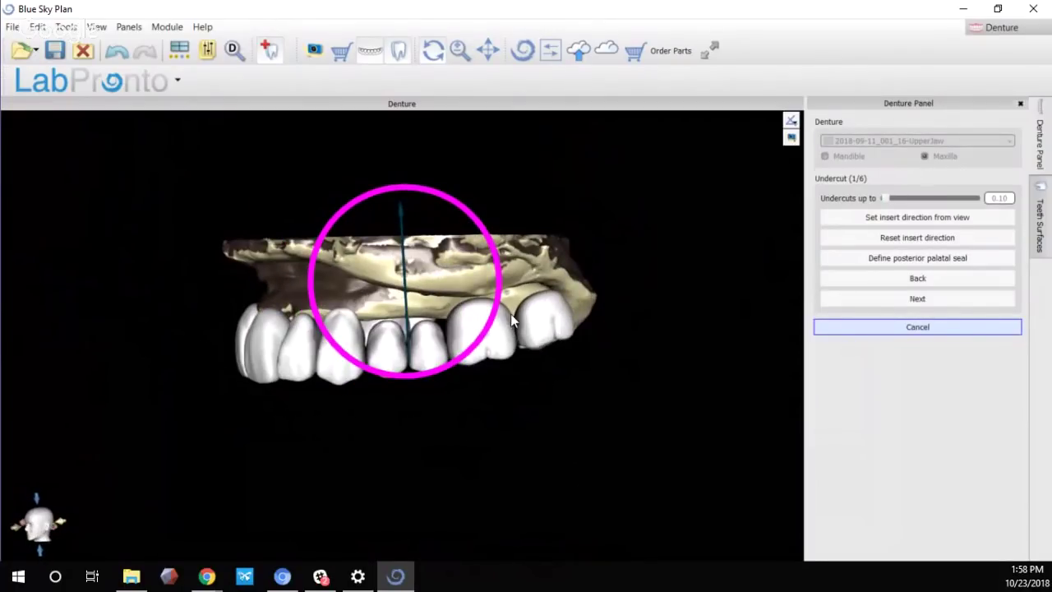
pyautogui.moveTo(500, 277); pyautogui.dragTo(474, 333)
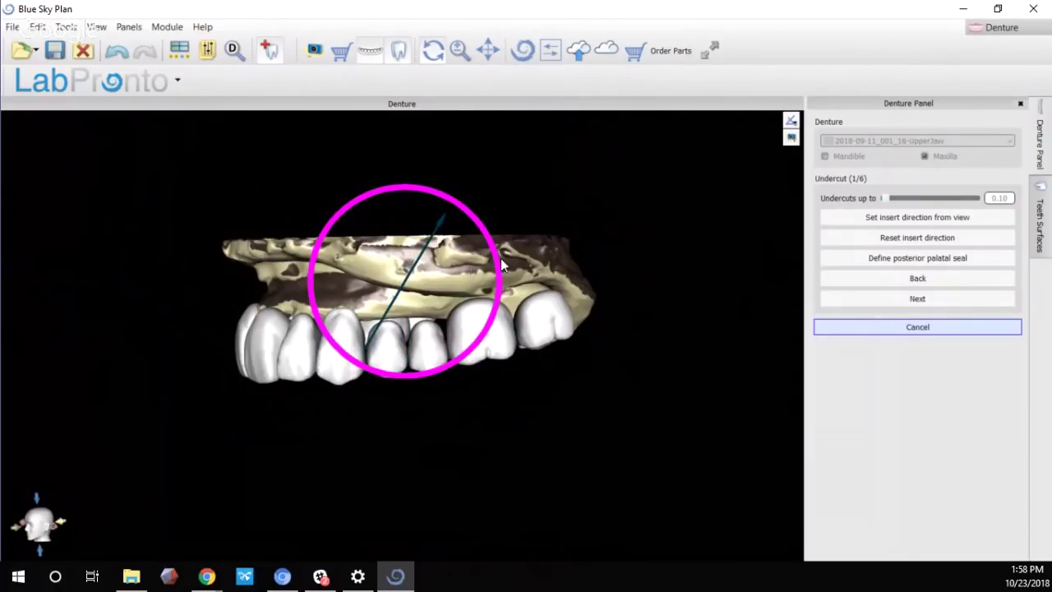
pyautogui.moveTo(507, 269); pyautogui.dragTo(489, 301)
# Set the insertion direction from an occlusal view of the upper jaw
pyautogui.moveTo(289, 385); pyautogui.dragTo(533, 230)
pyautogui.moveTo(419, 334); pyautogui.dragTo(460, 396)
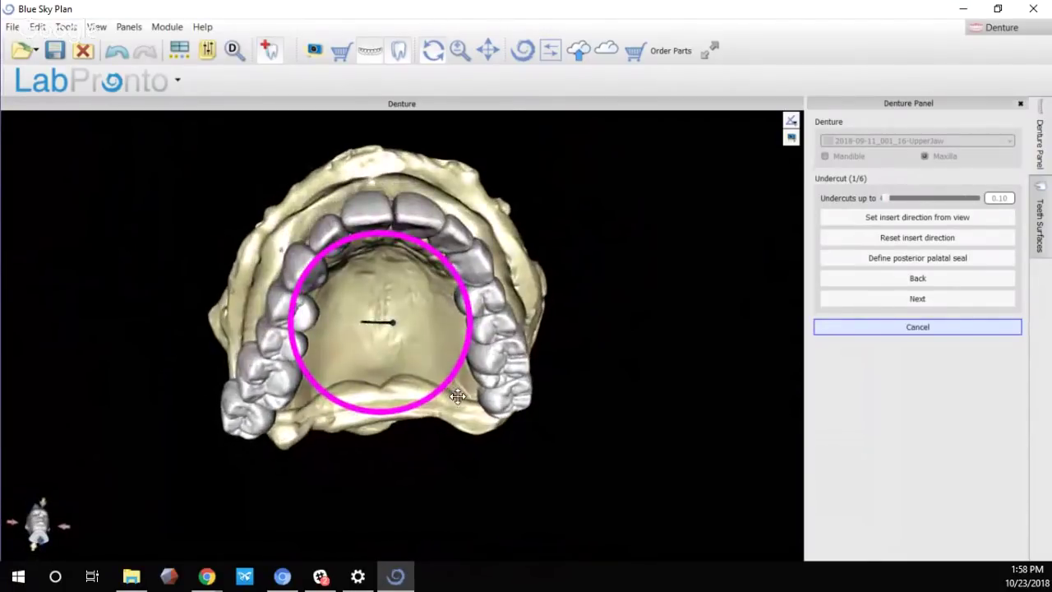
pyautogui.click(942, 219)
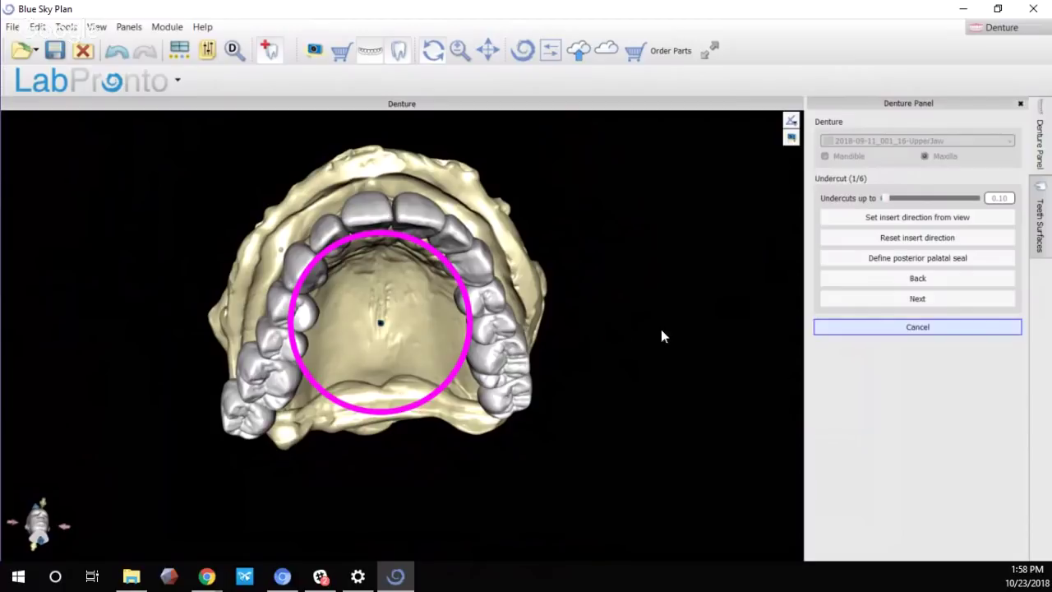
# Start defining the posterior palatal seal and hide the rearmost upper molar on both sides
pyautogui.click(940, 260)
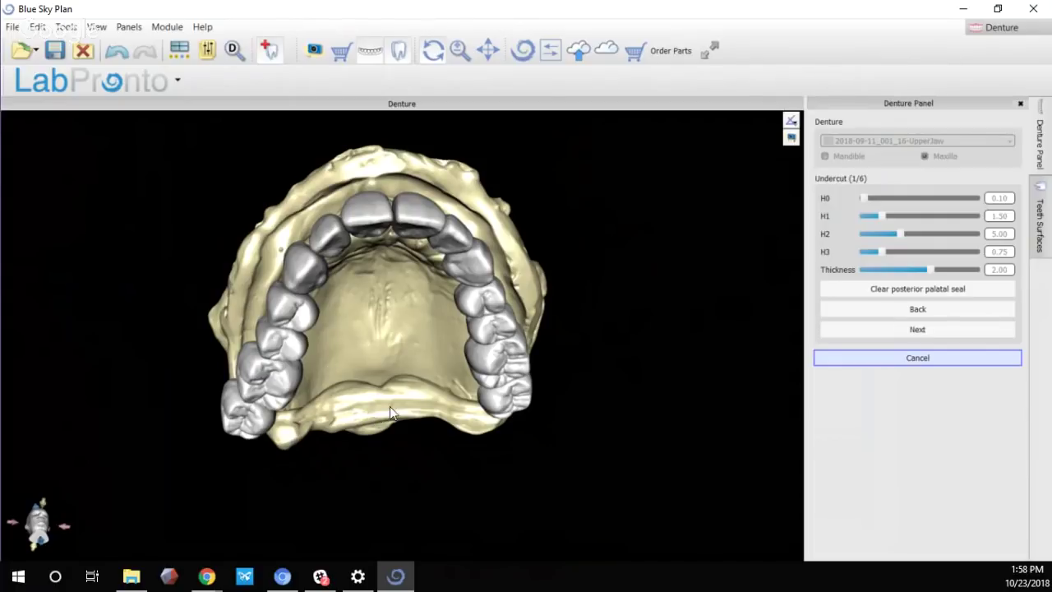
pyautogui.moveTo(390, 406); pyautogui.dragTo(389, 272)
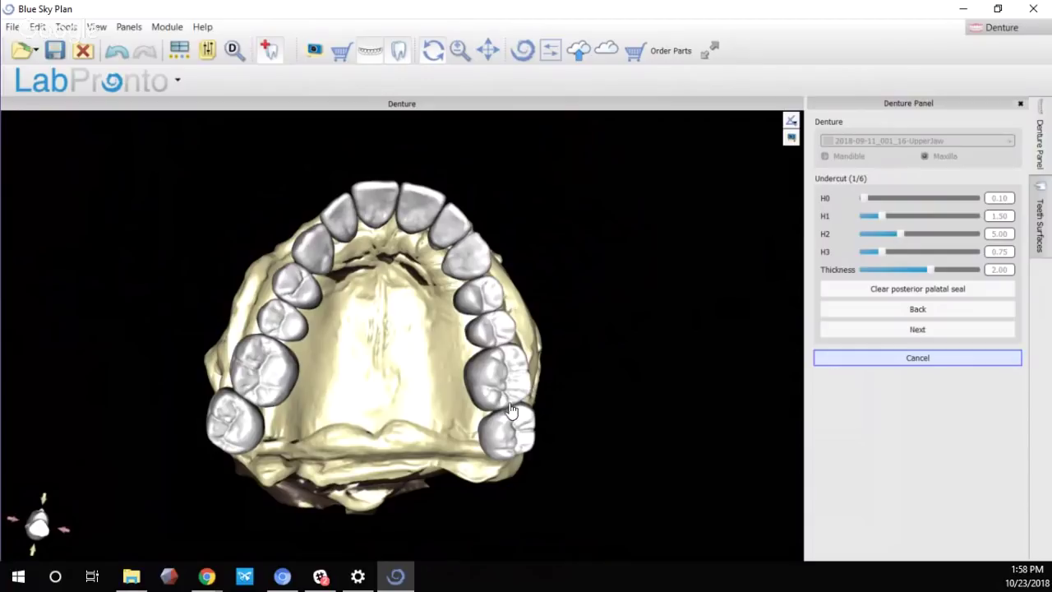
pyautogui.rightClick(239, 425)
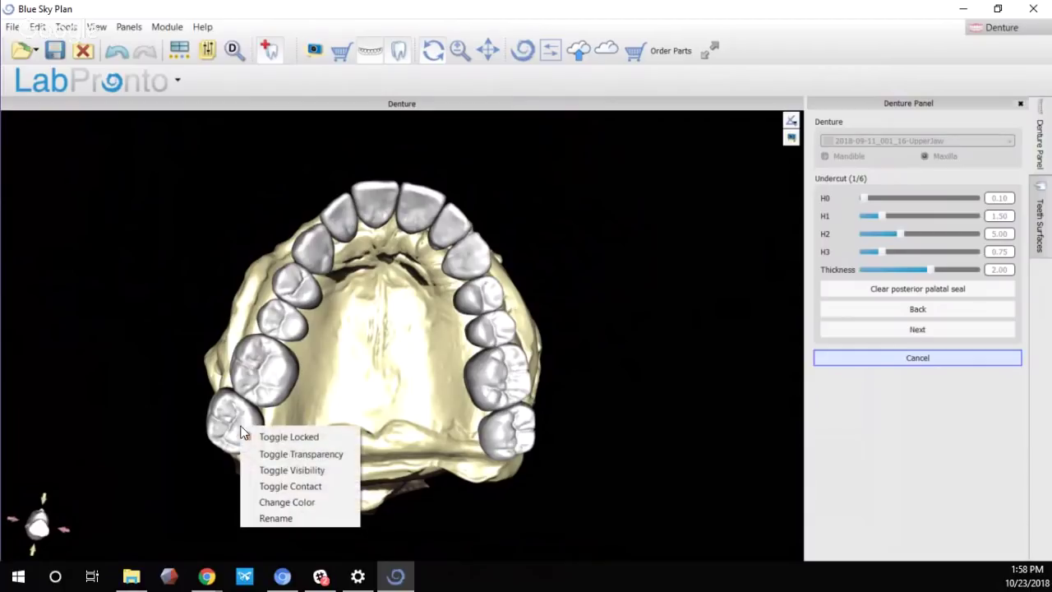
pyautogui.click(296, 470)
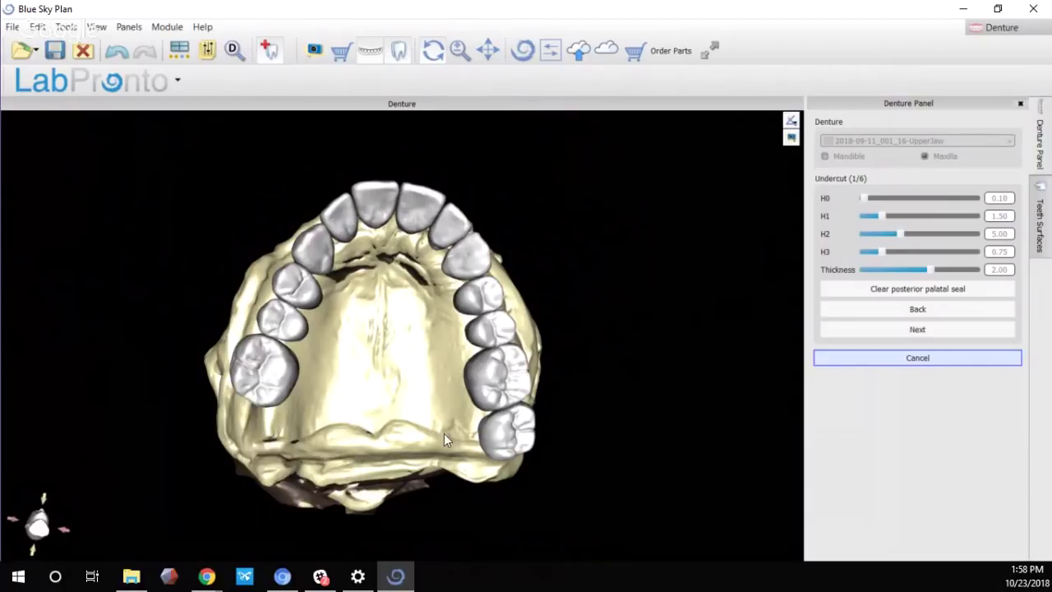
pyautogui.rightClick(510, 440)
pyautogui.click(534, 477)
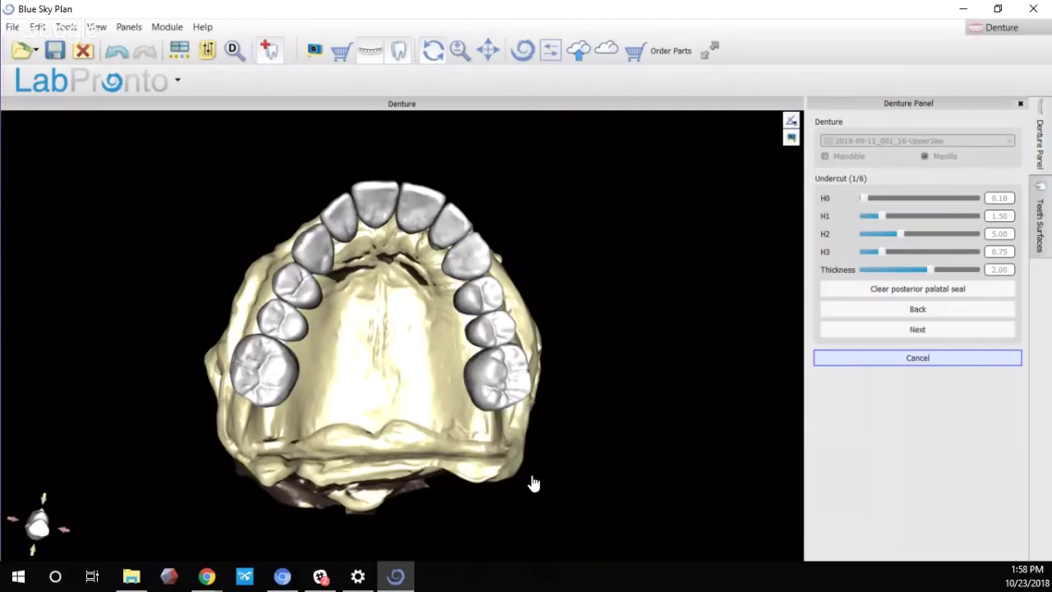
# Place the posterior palatal seal across the back of the palate, from behind one remaining molar to behind the other
pyautogui.moveTo(408, 415); pyautogui.dragTo(316, 421)
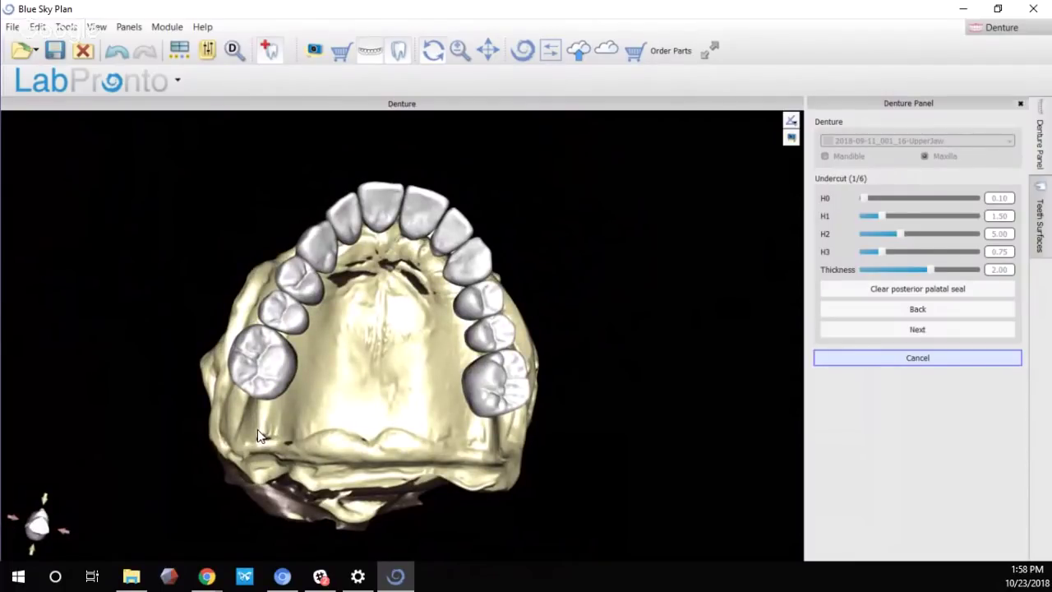
pyautogui.click(487, 443)
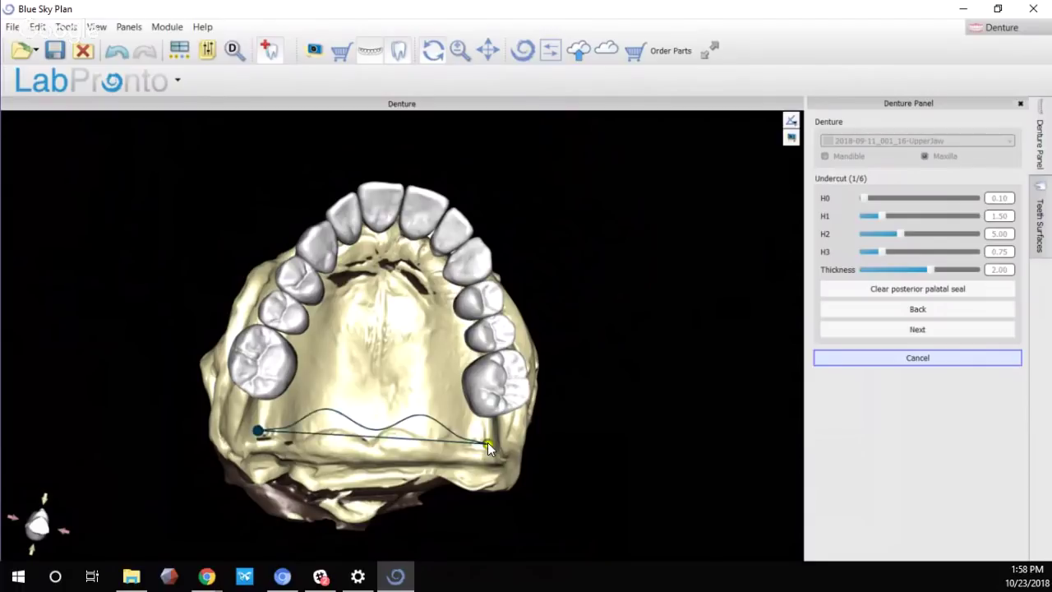
pyautogui.moveTo(360, 287); pyautogui.dragTo(351, 352)
pyautogui.moveTo(408, 334); pyautogui.dragTo(399, 353)
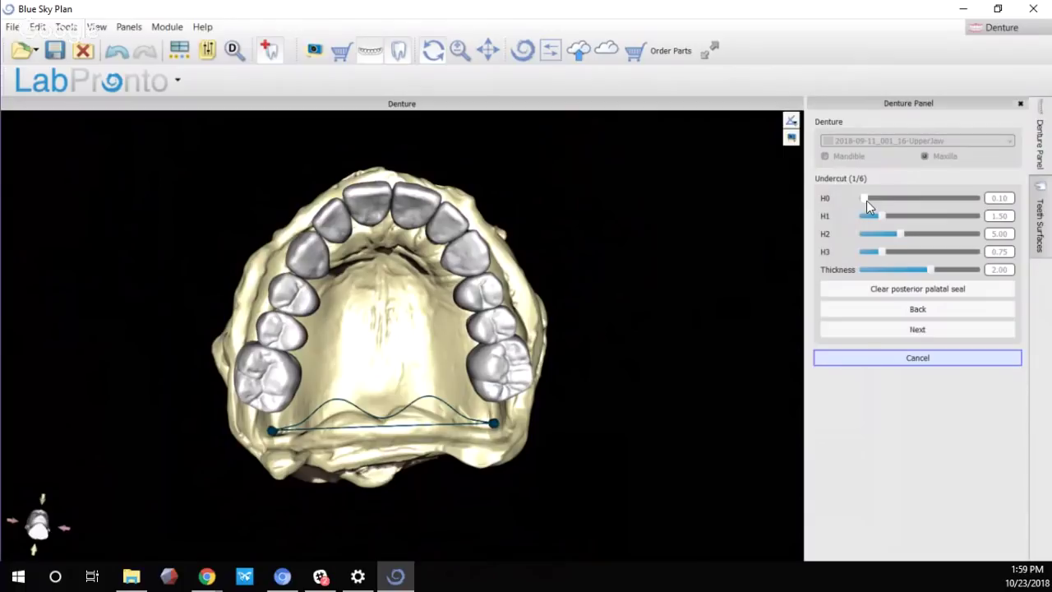
# Set the palatal seal's H0 to 1.09, H1 to 1.41, H2 to 4.68 and H3 to 2.00
pyautogui.moveTo(866, 198)
pyautogui.mouseDown()
pyautogui.moveTo(974, 202)
pyautogui.moveTo(877, 214)
pyautogui.mouseUp()
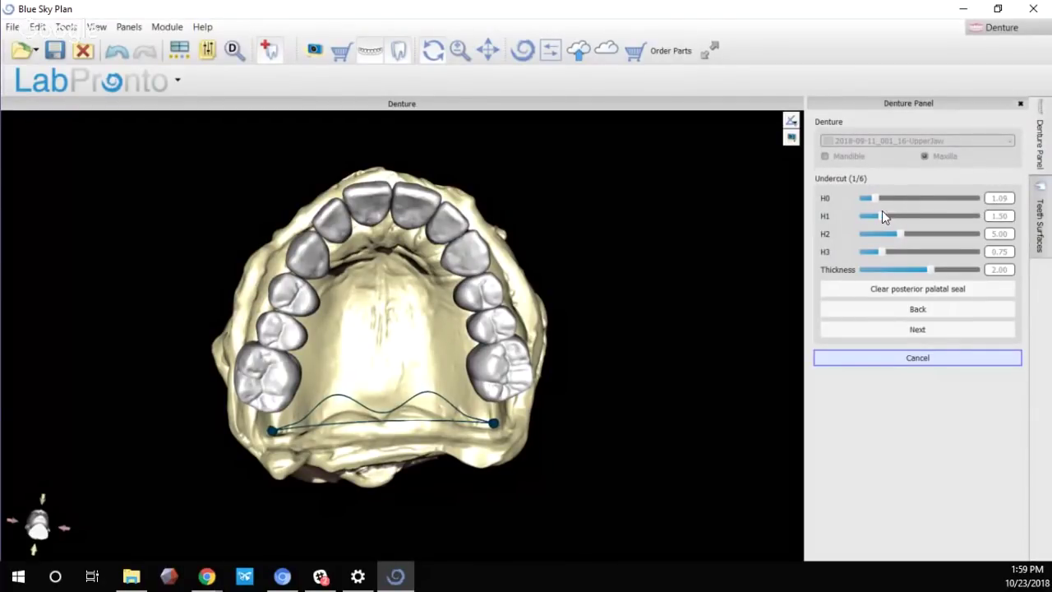
pyautogui.moveTo(882, 218)
pyautogui.mouseDown()
pyautogui.moveTo(970, 225)
pyautogui.moveTo(858, 215)
pyautogui.moveTo(931, 224)
pyautogui.moveTo(876, 230)
pyautogui.moveTo(879, 219)
pyautogui.mouseUp()
pyautogui.moveTo(907, 233); pyautogui.dragTo(1020, 281)
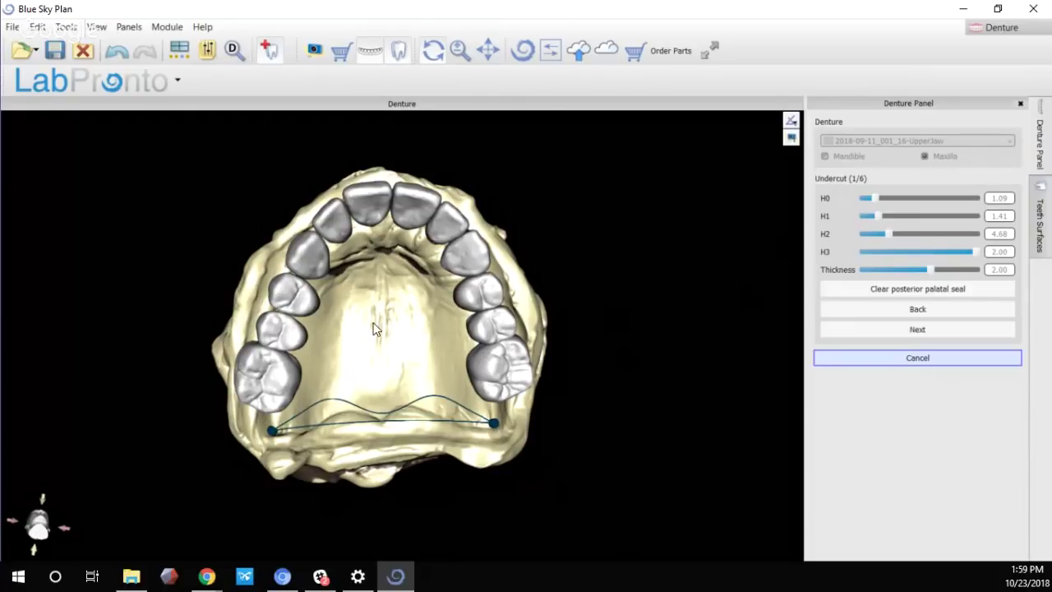
# Set the palatal seal's H1 to 1.00, H2 to 4.00 and H3 to 0.50, and accept the seal
pyautogui.moveTo(376, 327); pyautogui.dragTo(371, 329)
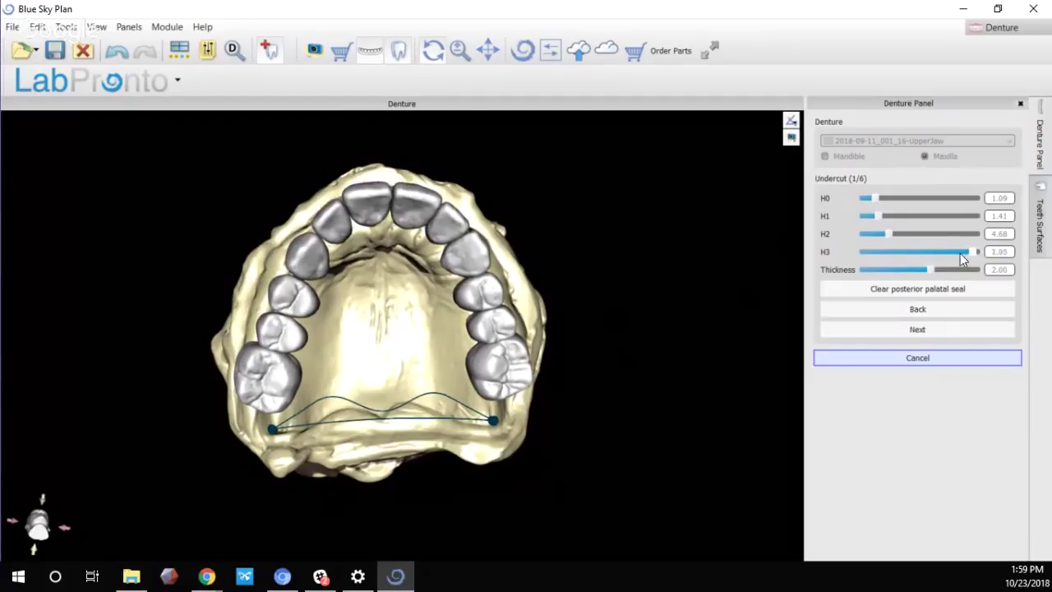
pyautogui.moveTo(960, 253); pyautogui.dragTo(852, 229)
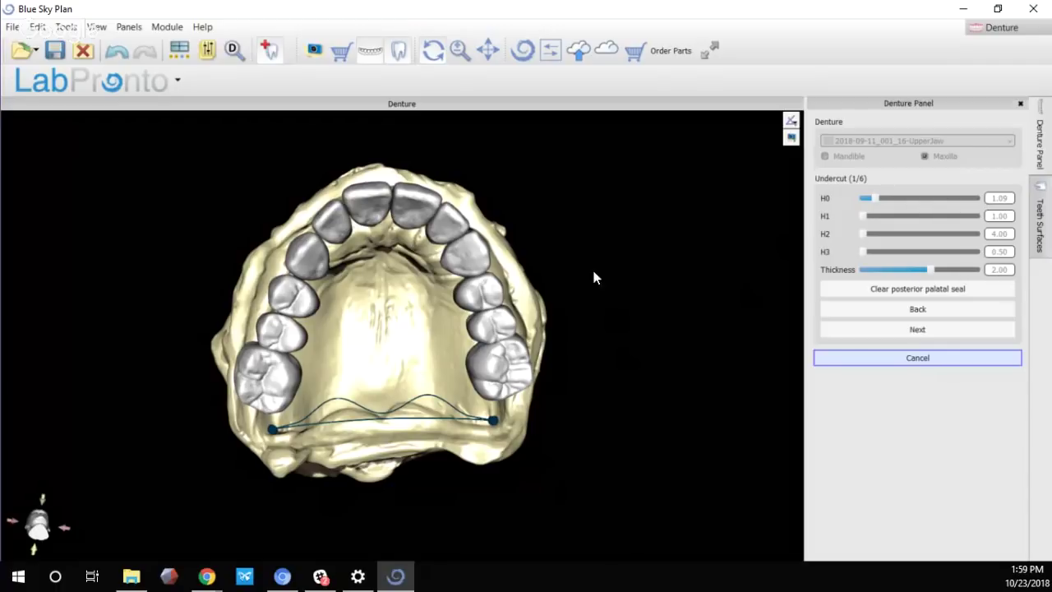
pyautogui.moveTo(371, 423); pyautogui.dragTo(390, 459)
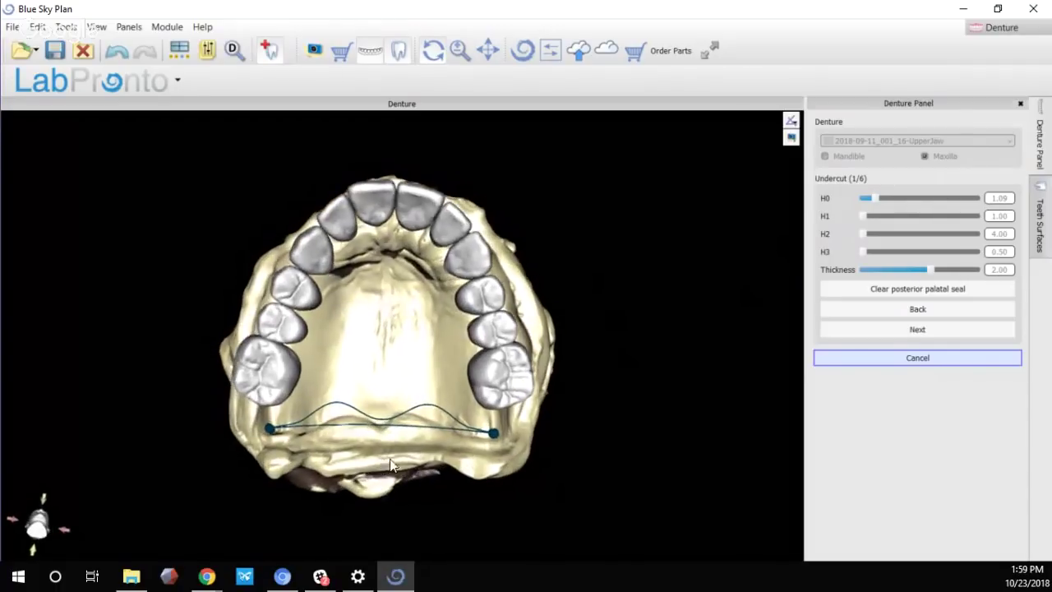
pyautogui.click(917, 331)
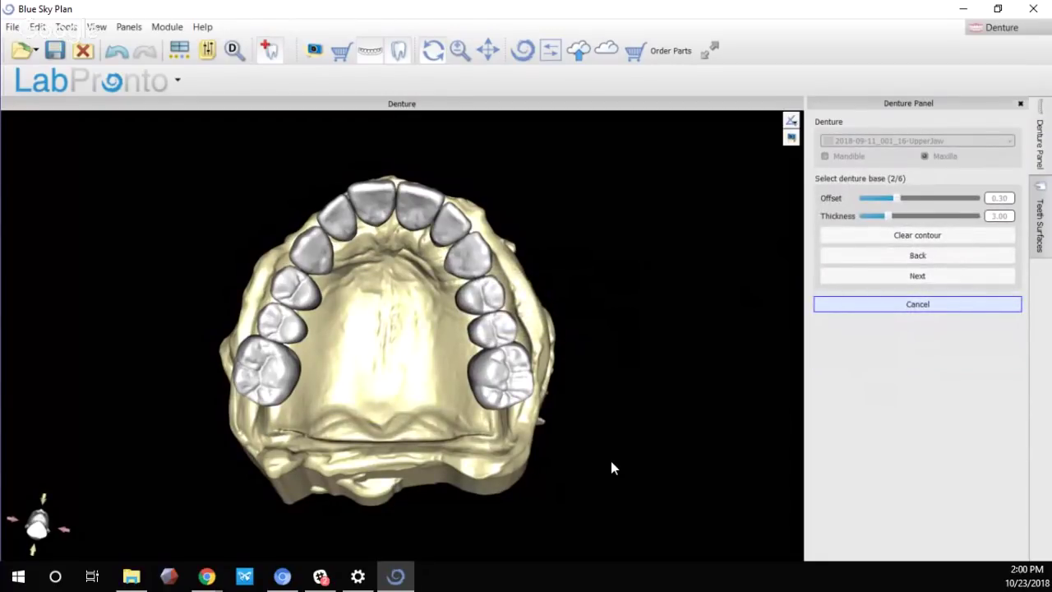
# Set the denture base offset to 0.05
pyautogui.moveTo(611, 467); pyautogui.dragTo(446, 461, button='middle')
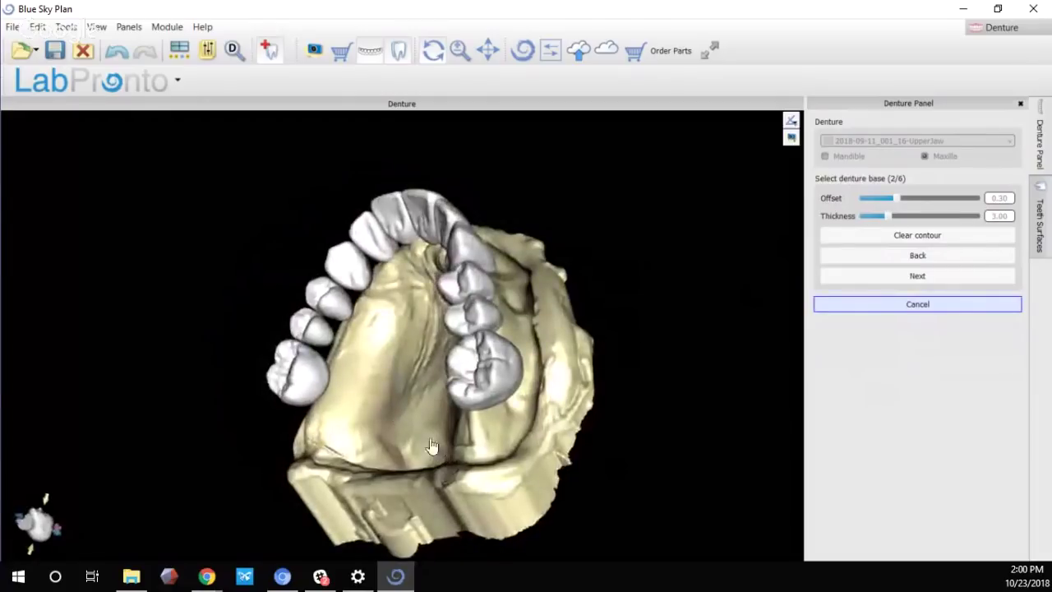
pyautogui.moveTo(403, 416); pyautogui.dragTo(336, 421, button='middle')
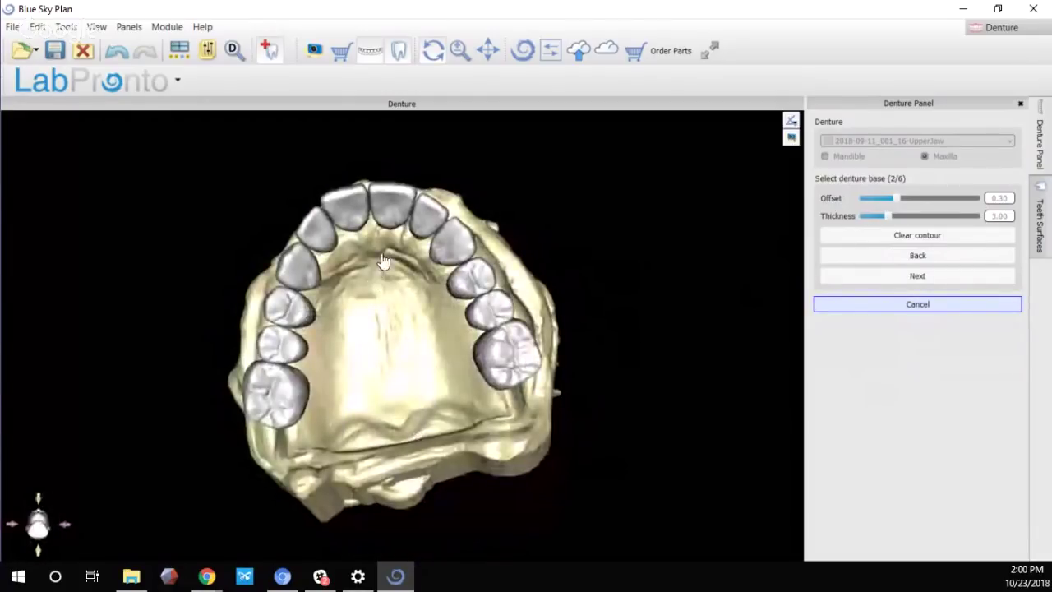
pyautogui.moveTo(383, 261); pyautogui.dragTo(388, 288, button='middle')
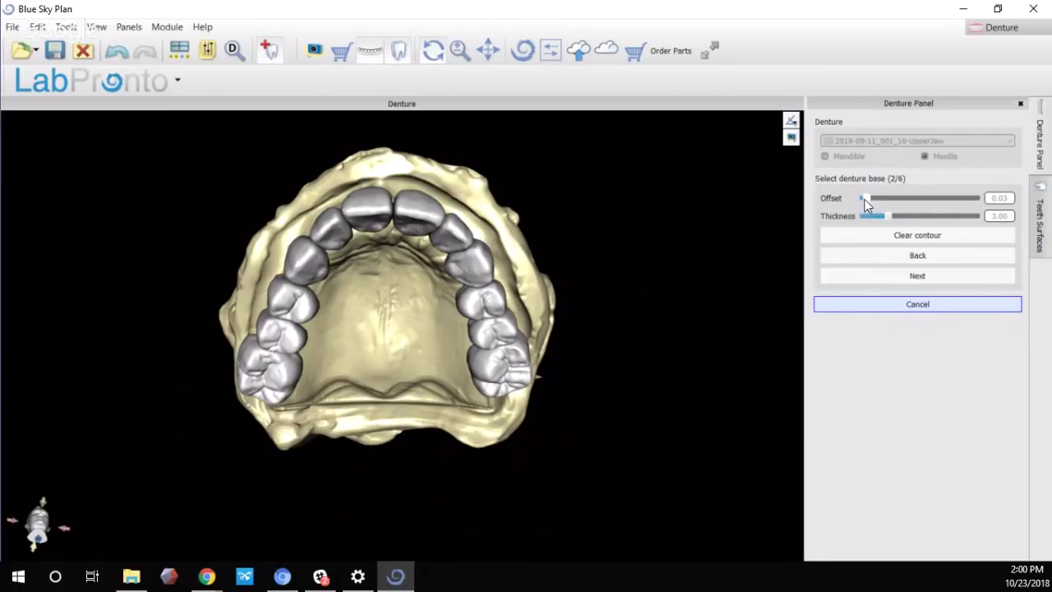
pyautogui.moveTo(865, 204); pyautogui.dragTo(871, 199)
pyautogui.moveTo(553, 385); pyautogui.dragTo(371, 354)
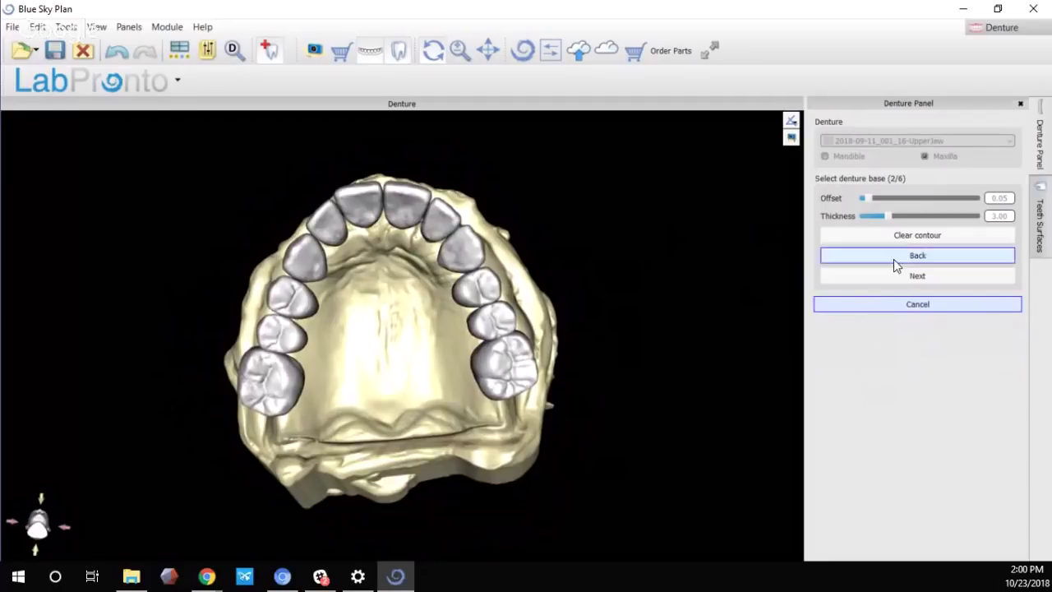
pyautogui.click(932, 280)
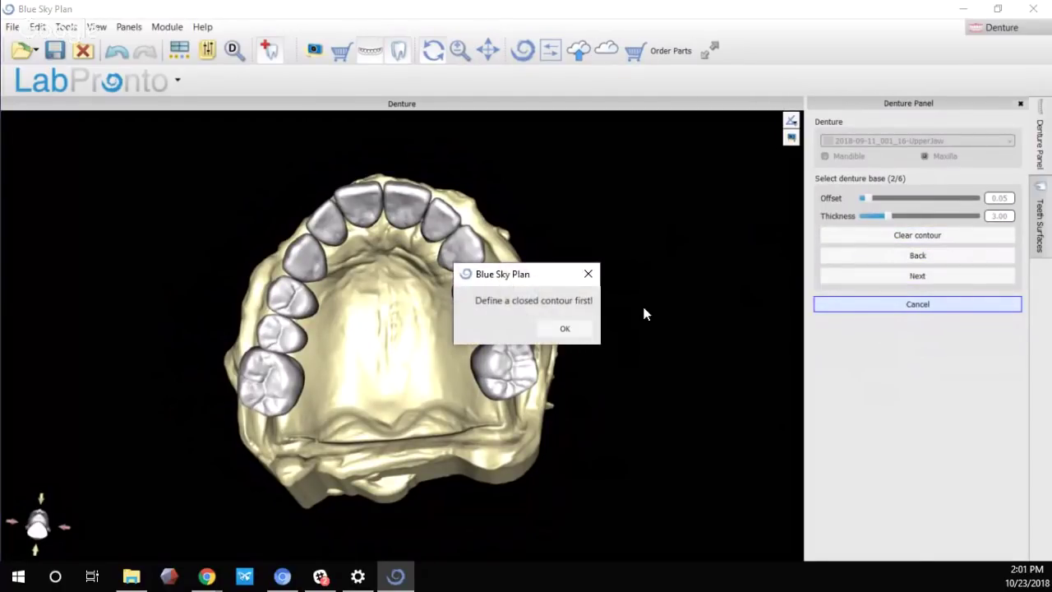
pyautogui.click(563, 329)
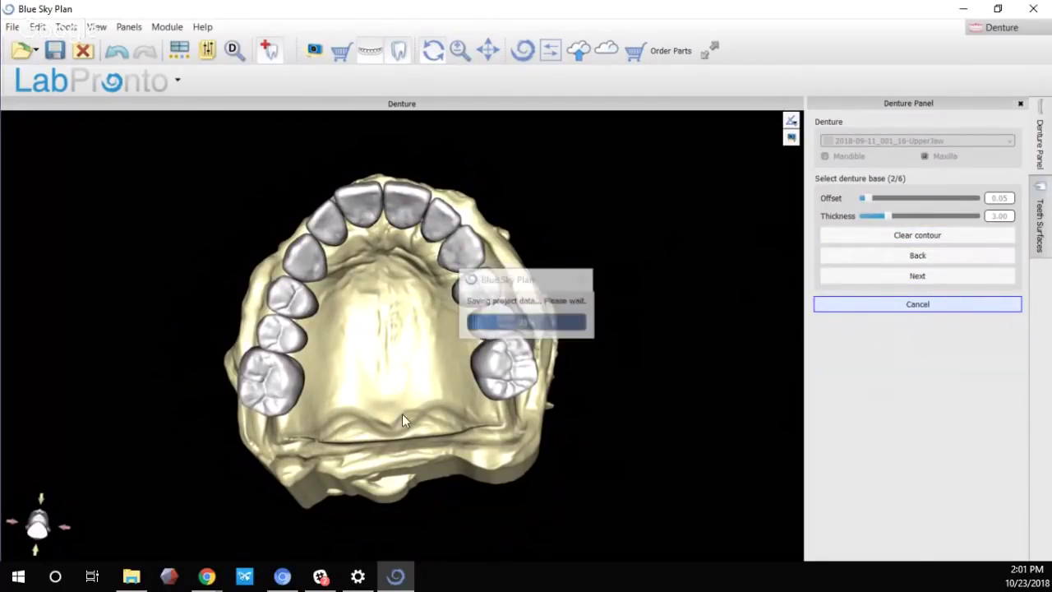
# Draw the rear edge of the denture base contour along the palatal seal, from behind one molar to behind the other
pyautogui.click(278, 429)
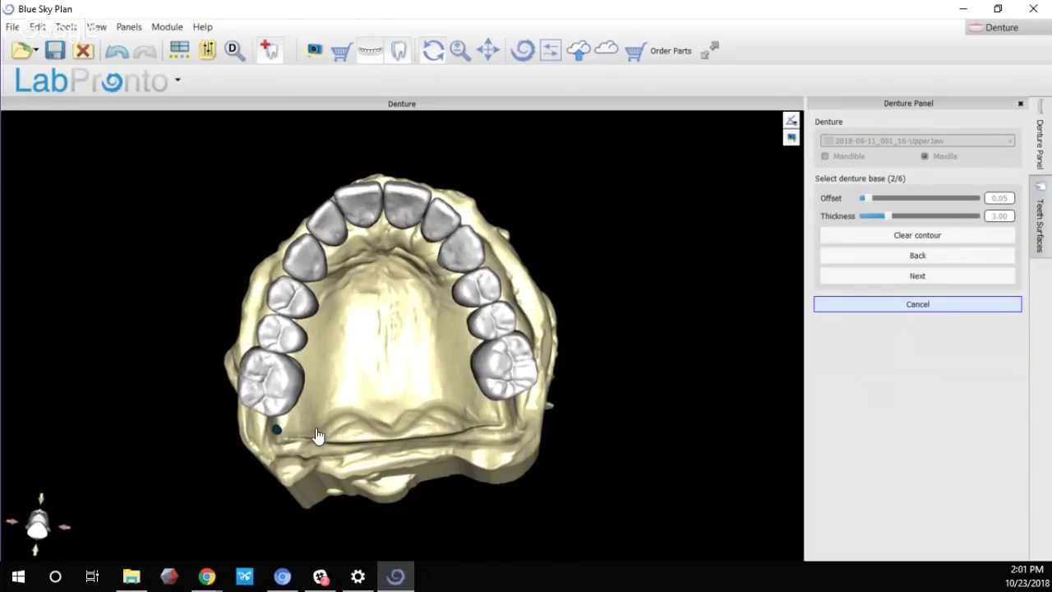
pyautogui.click(325, 436)
pyautogui.moveTo(359, 442); pyautogui.dragTo(491, 422)
pyautogui.click(516, 418)
# Continue the denture base contour around the first tuberosity and forward along the buccal vestibule to near the front midline
pyautogui.moveTo(556, 311); pyautogui.dragTo(512, 435, button='right')
pyautogui.moveTo(542, 416); pyautogui.dragTo(539, 366)
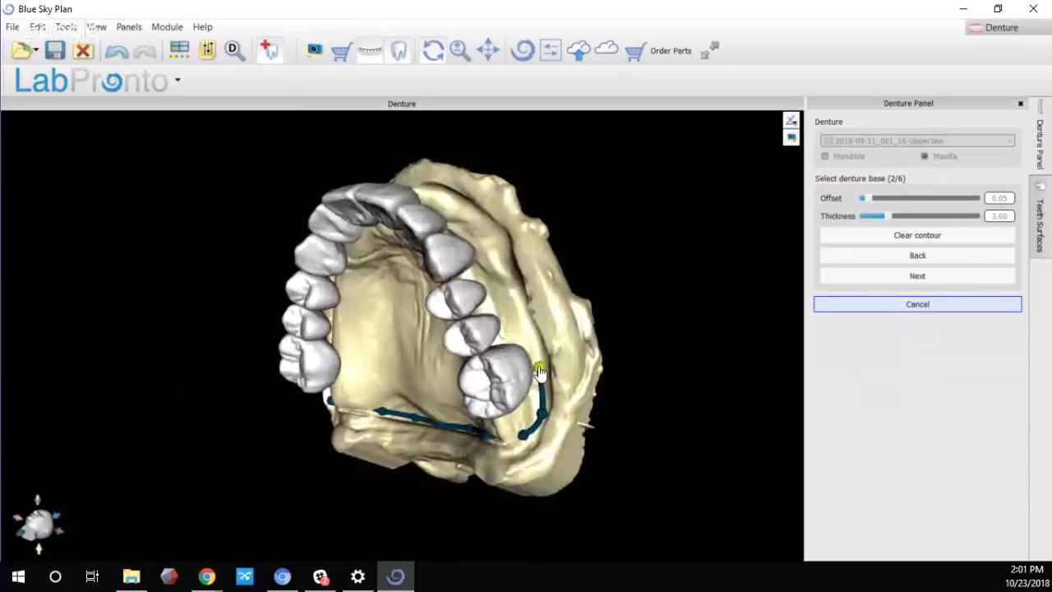
pyautogui.click(526, 323)
pyautogui.click(514, 286)
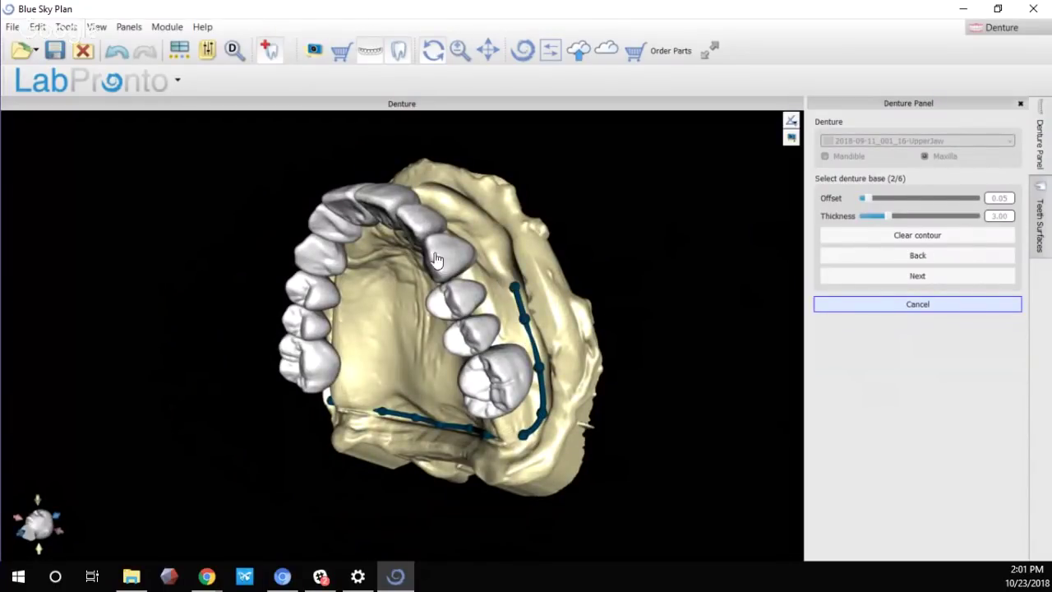
pyautogui.moveTo(435, 259); pyautogui.dragTo(512, 284, button='right')
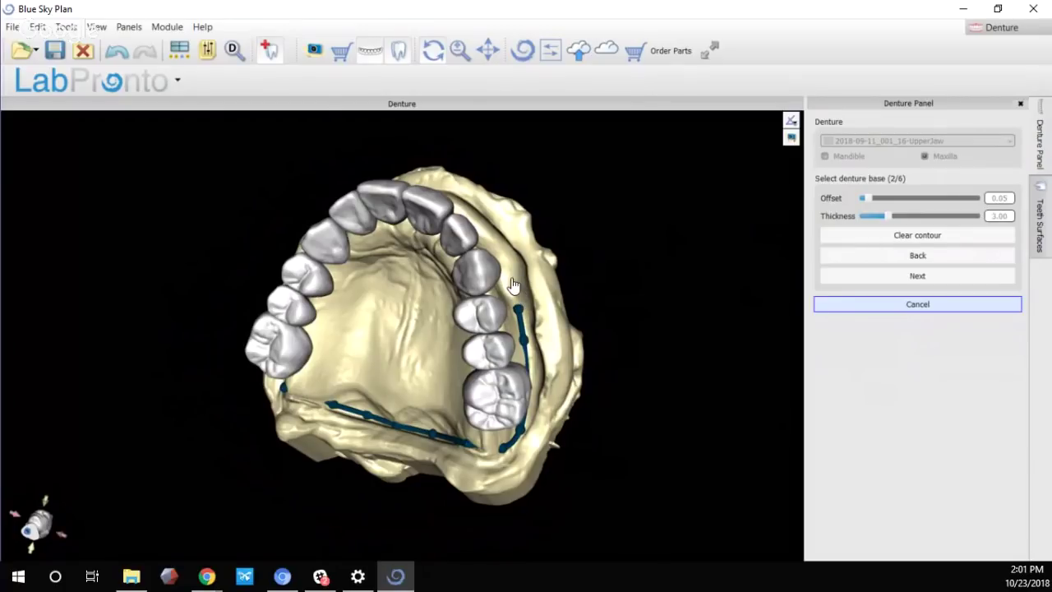
pyautogui.click(512, 270)
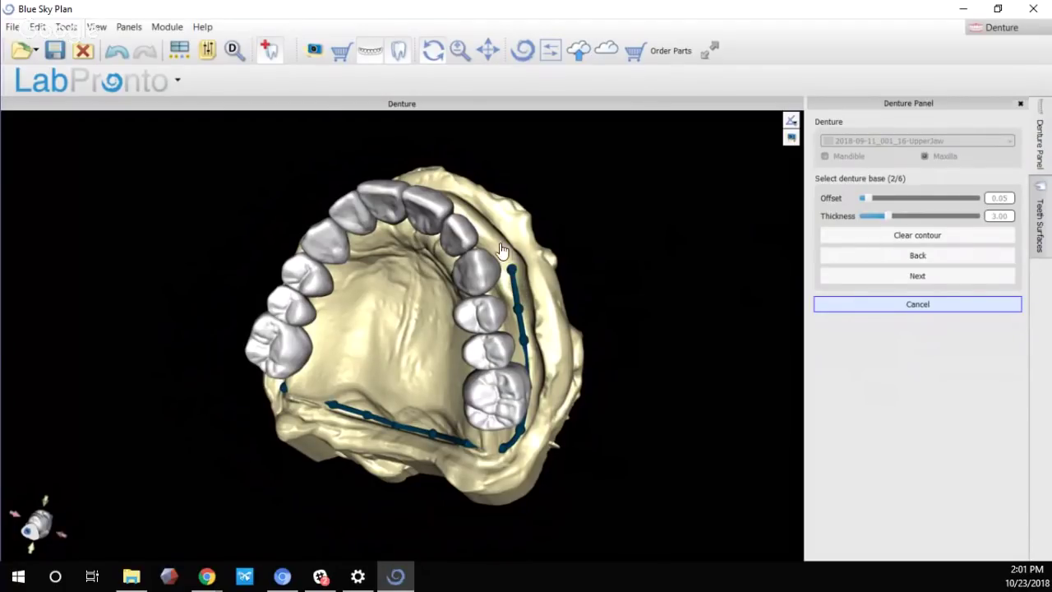
pyautogui.click(496, 238)
pyautogui.moveTo(412, 230); pyautogui.dragTo(464, 215, button='right')
pyautogui.click(463, 201)
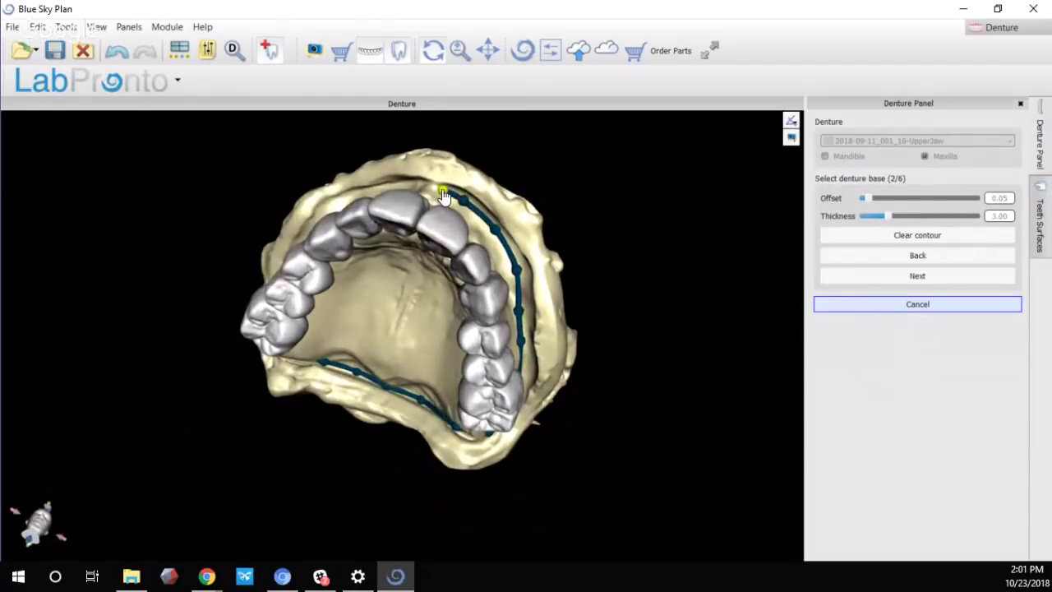
# Continue the contour across the front midline, back along the opposite vestibule, and close it at the starting point behind the molar
pyautogui.moveTo(393, 193); pyautogui.dragTo(450, 222, button='right')
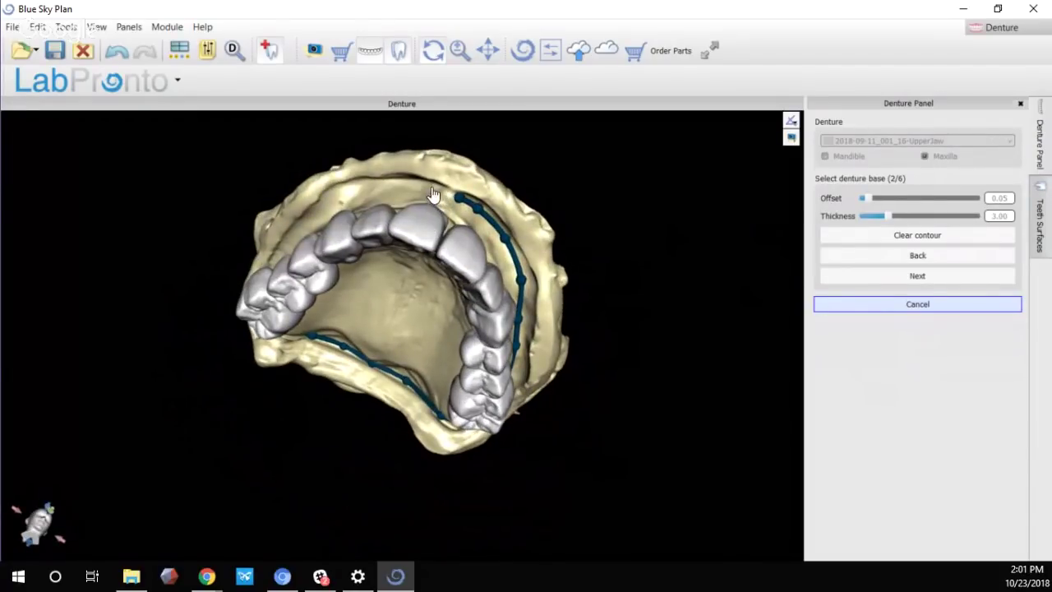
pyautogui.click(429, 189)
pyautogui.click(371, 185)
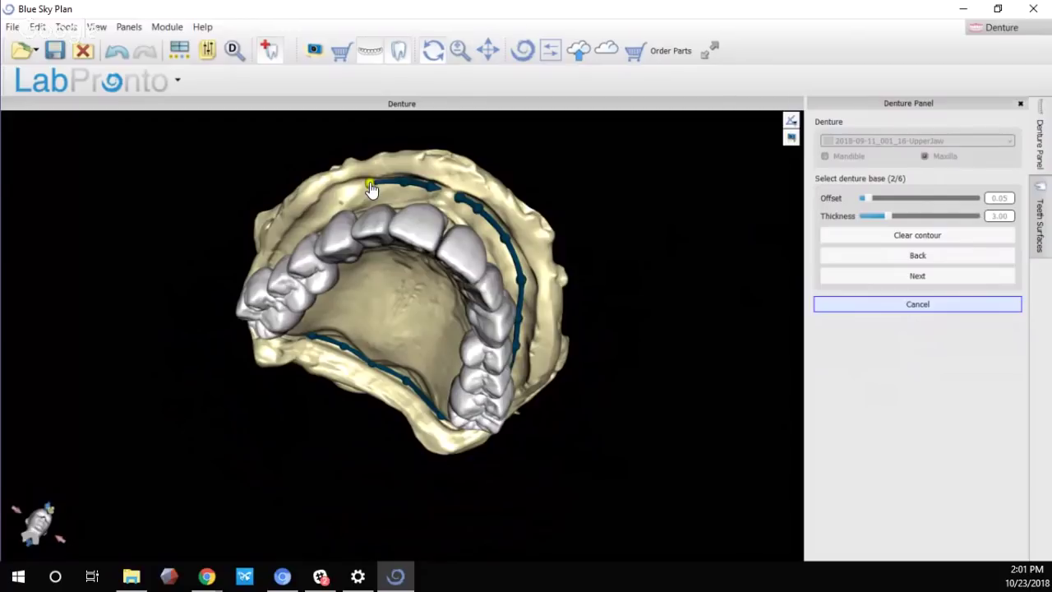
pyautogui.moveTo(324, 230); pyautogui.dragTo(304, 222, button='right')
pyautogui.click(340, 201)
pyautogui.click(306, 224)
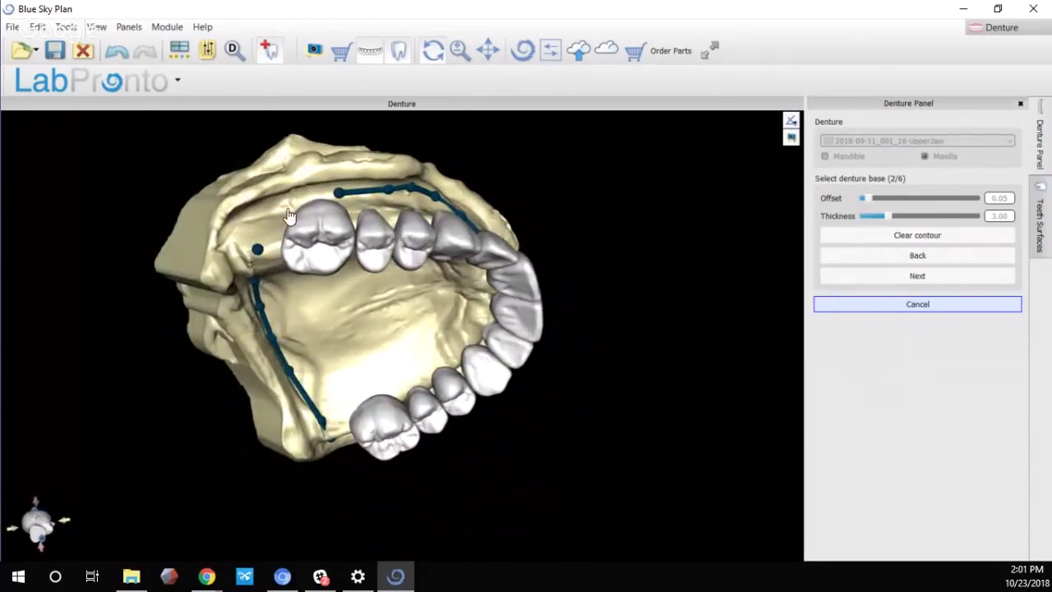
pyautogui.click(244, 220)
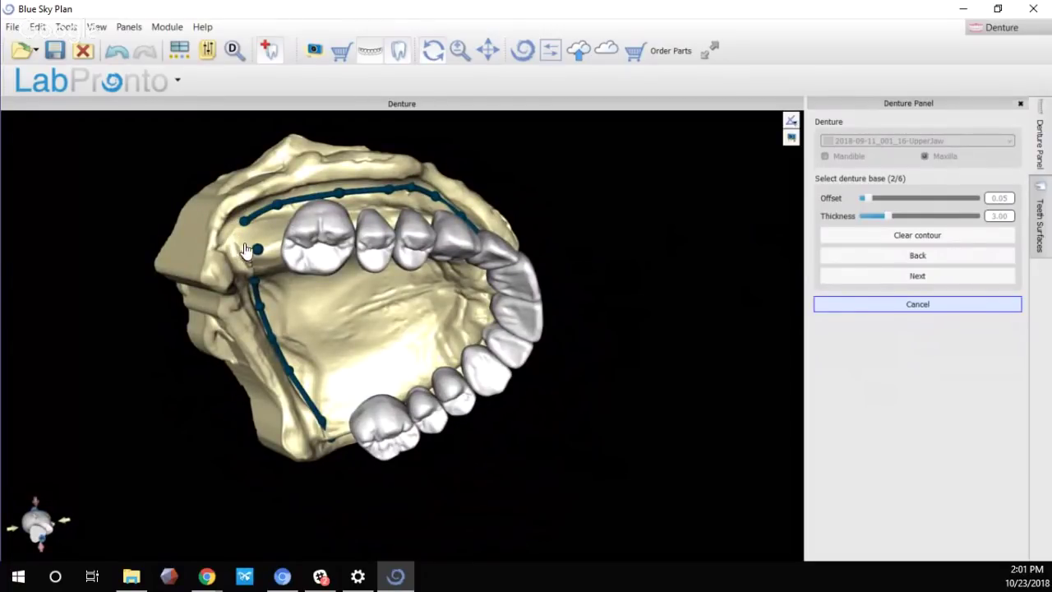
pyautogui.click(238, 244)
pyautogui.moveTo(242, 241); pyautogui.dragTo(236, 250, button='right')
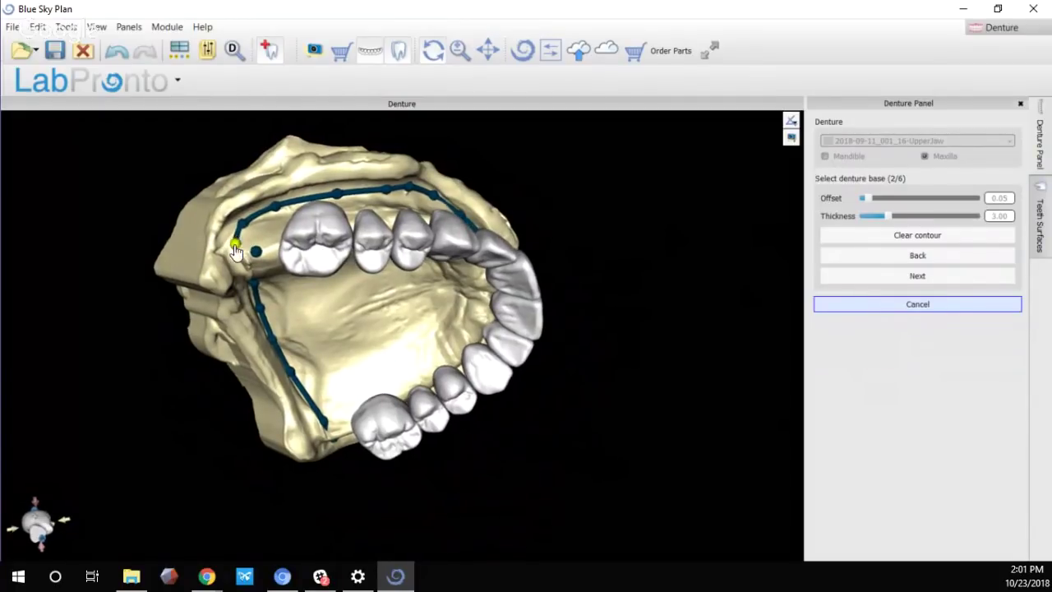
pyautogui.moveTo(236, 250); pyautogui.dragTo(246, 253)
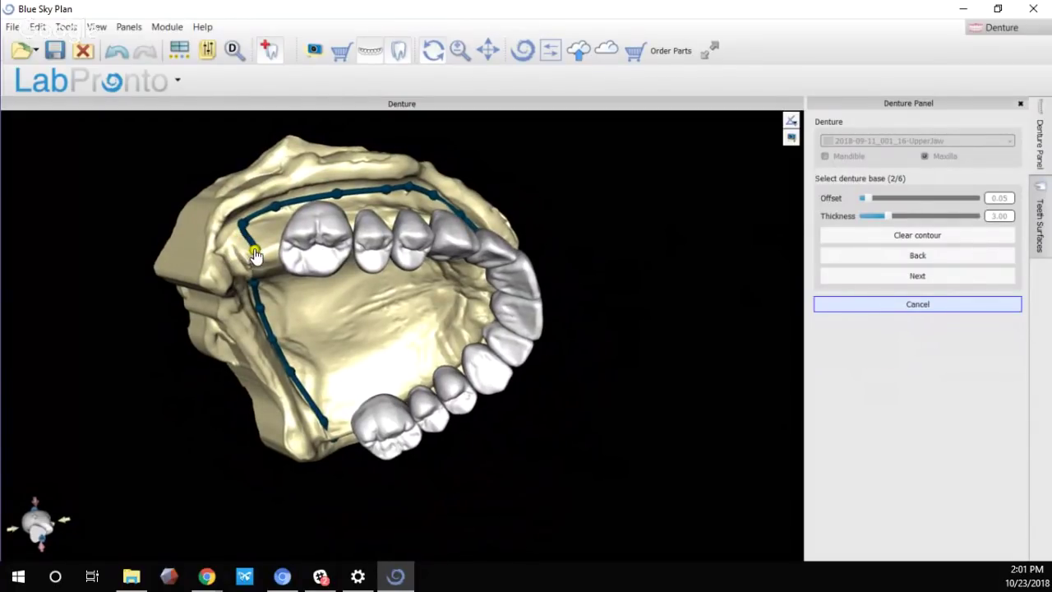
# Move the contour points outward behind both molars so the contour wraps around the tuberosities and meets the palatal seal line
pyautogui.moveTo(345, 323); pyautogui.dragTo(256, 258, button='right')
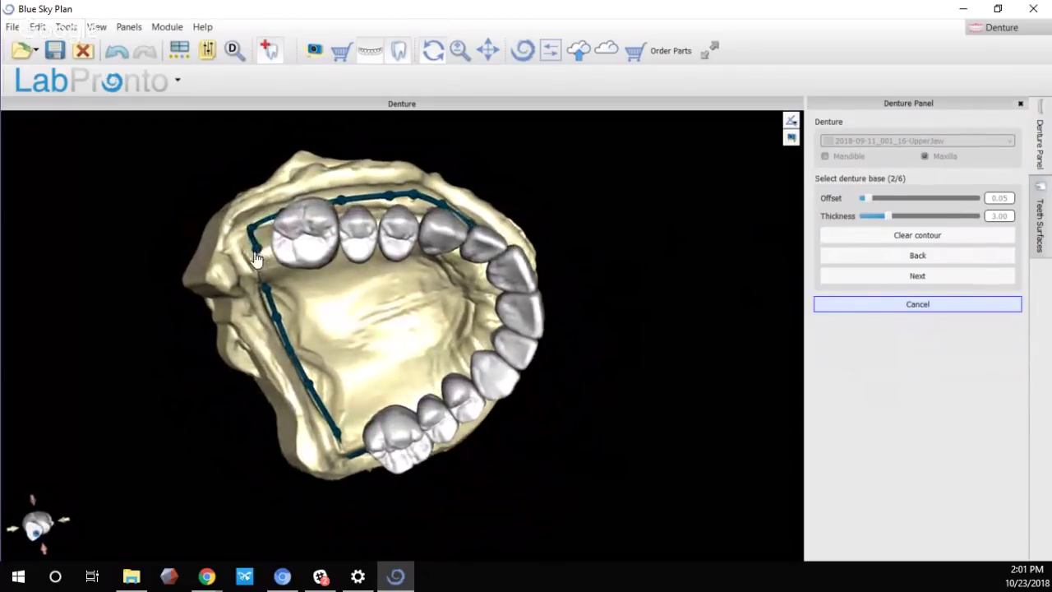
pyautogui.moveTo(258, 256); pyautogui.dragTo(245, 257)
pyautogui.moveTo(269, 292); pyautogui.dragTo(254, 301)
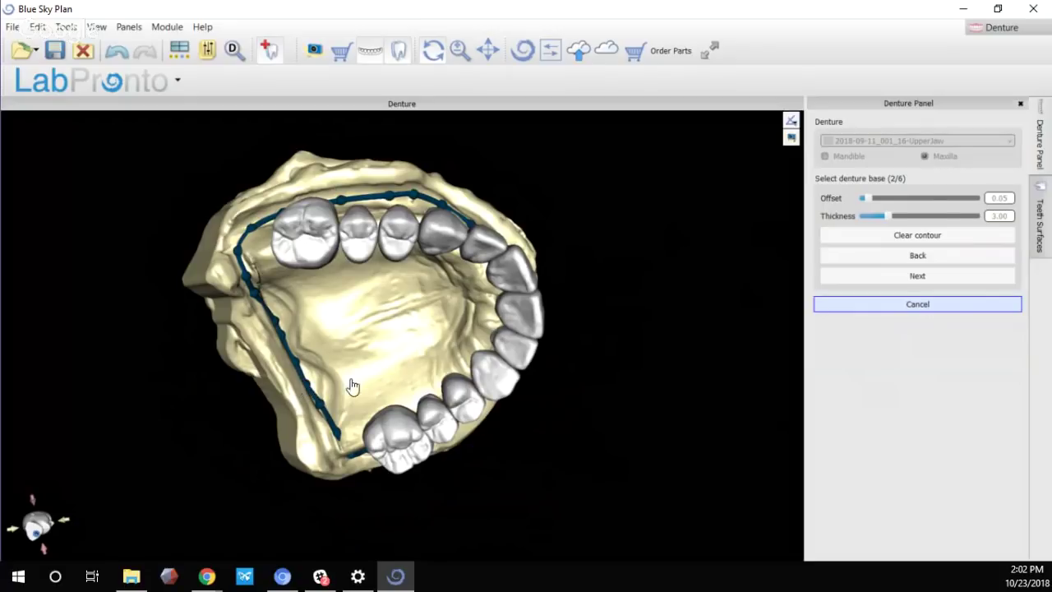
pyautogui.moveTo(348, 387); pyautogui.dragTo(375, 272, button='right')
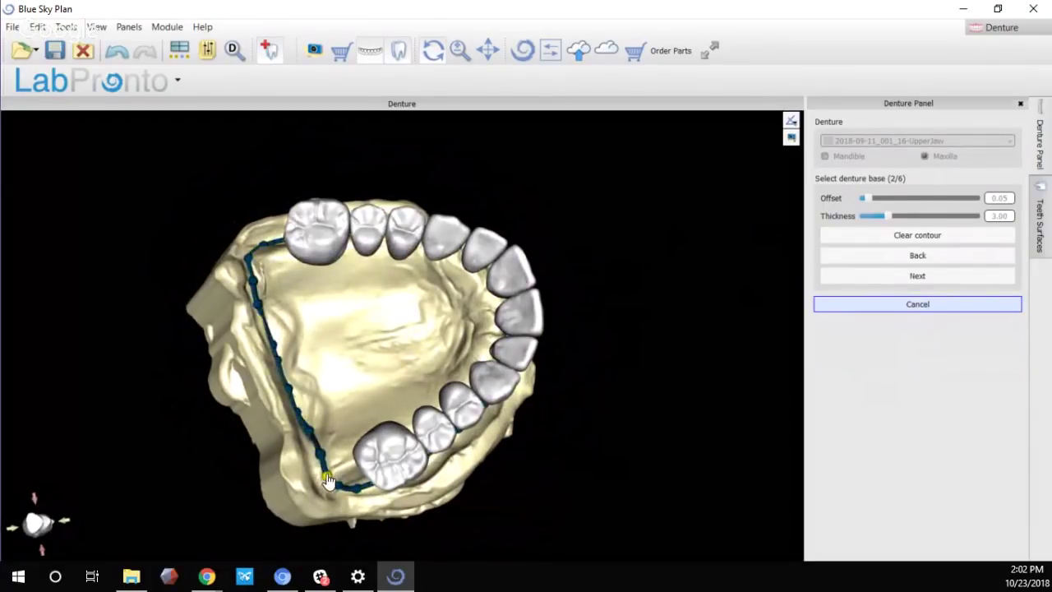
pyautogui.moveTo(326, 475); pyautogui.dragTo(388, 501, button='right')
pyautogui.moveTo(377, 490); pyautogui.dragTo(390, 484)
# Notch the contour toward the teeth at the labial and buccal frena, and accept the contour to generate the denture base
pyautogui.moveTo(446, 482); pyautogui.dragTo(418, 471, button='right')
pyautogui.click(430, 457)
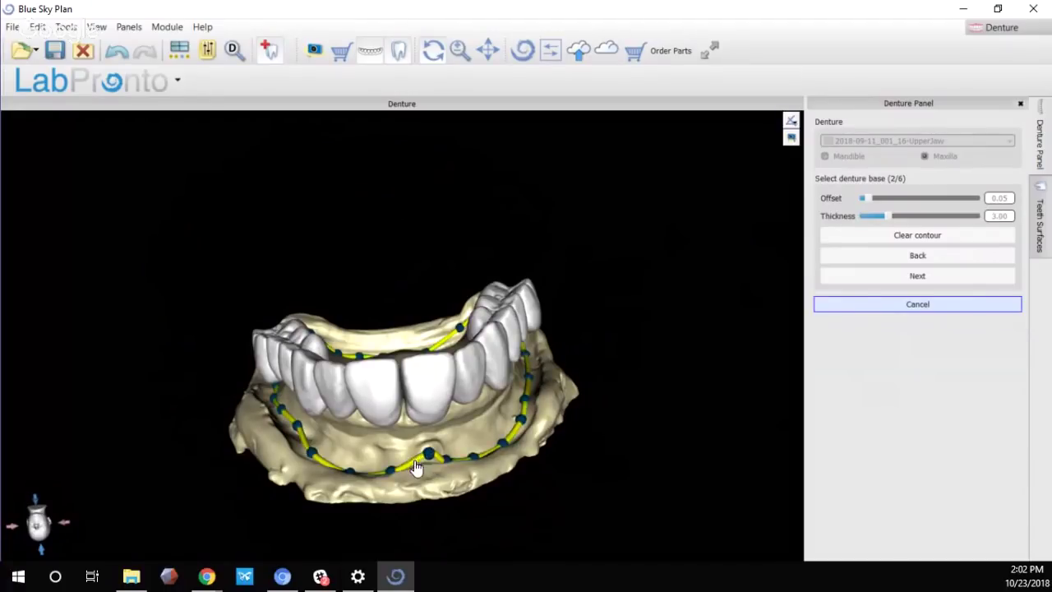
pyautogui.moveTo(487, 442); pyautogui.dragTo(411, 464, button='right')
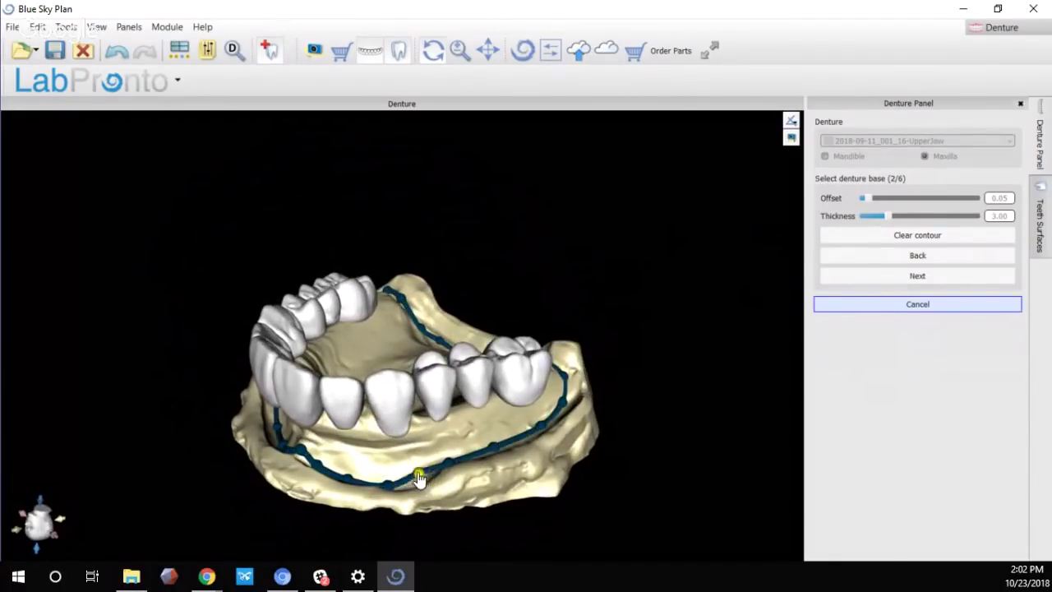
pyautogui.moveTo(420, 476); pyautogui.dragTo(449, 469)
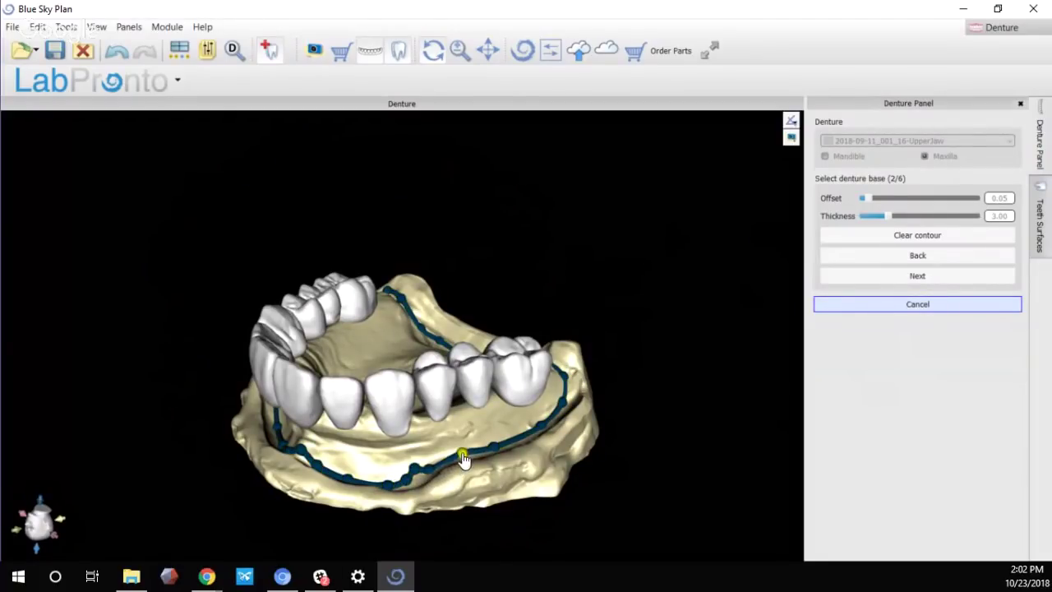
pyautogui.moveTo(463, 459); pyautogui.dragTo(601, 327, button='right')
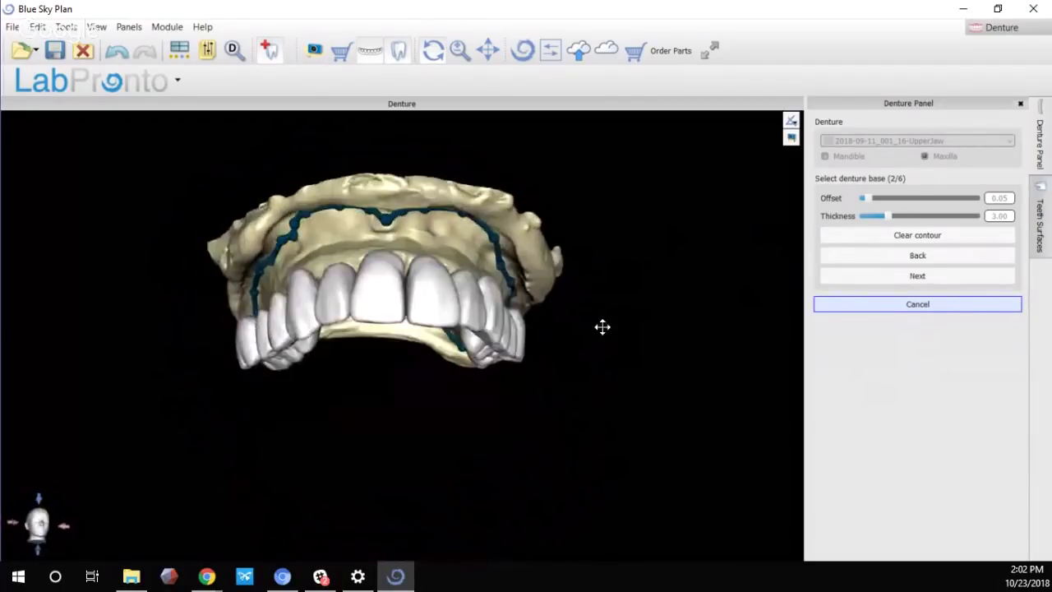
pyautogui.moveTo(376, 357); pyautogui.dragTo(341, 221, button='right')
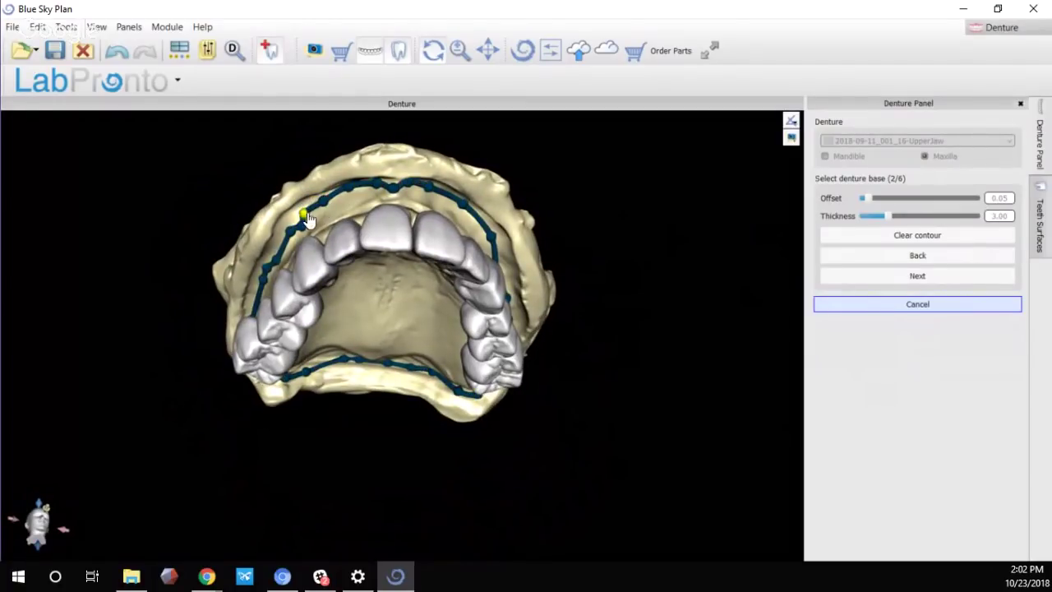
pyautogui.click(935, 276)
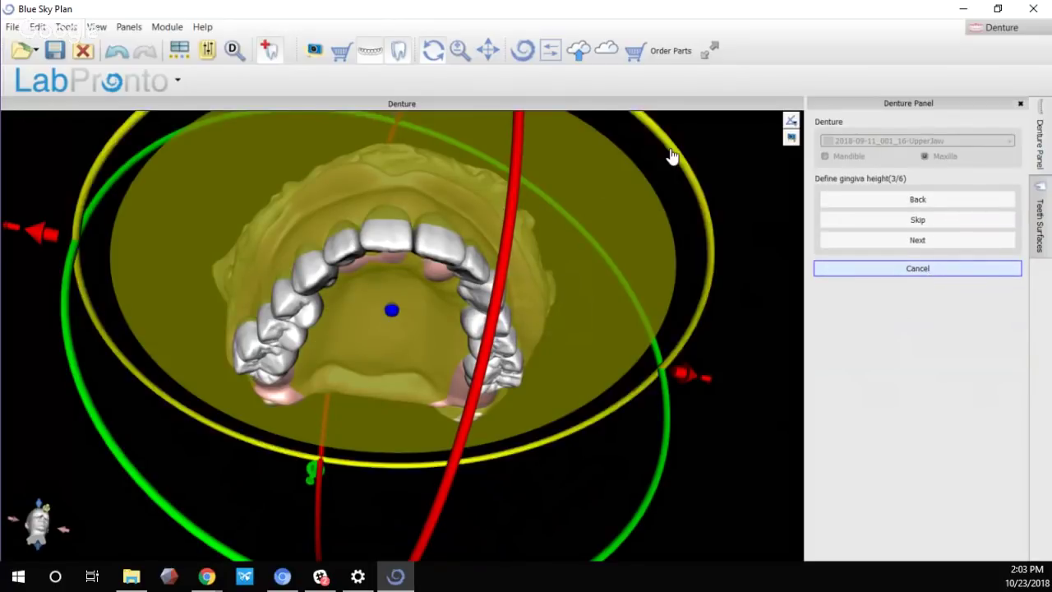
# Tilt and shift the gingiva height plane from the side so it follows the necks of the teeth
pyautogui.moveTo(737, 141); pyautogui.dragTo(609, 394)
pyautogui.moveTo(681, 263); pyautogui.dragTo(681, 244)
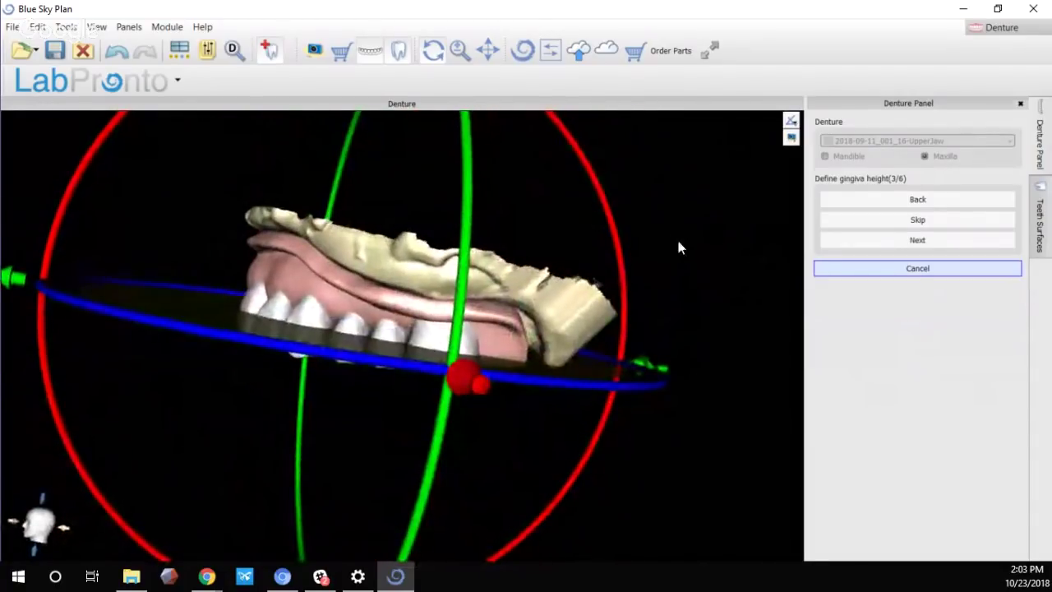
pyautogui.moveTo(183, 401); pyautogui.dragTo(207, 392)
pyautogui.moveTo(120, 362); pyautogui.dragTo(329, 247)
pyautogui.scroll(-3, 512, 267)
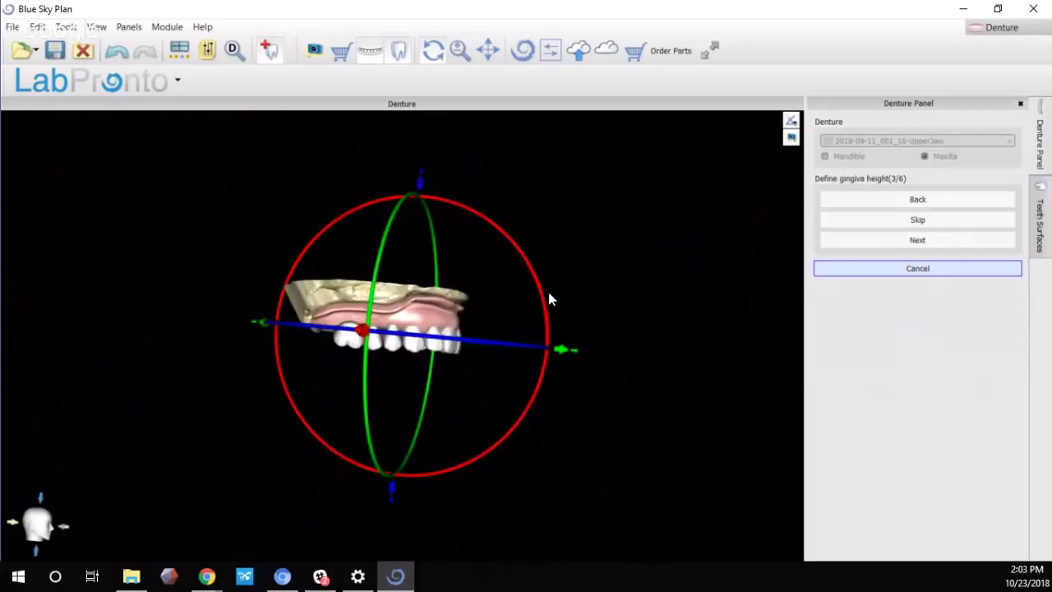
pyautogui.moveTo(549, 301); pyautogui.dragTo(519, 324)
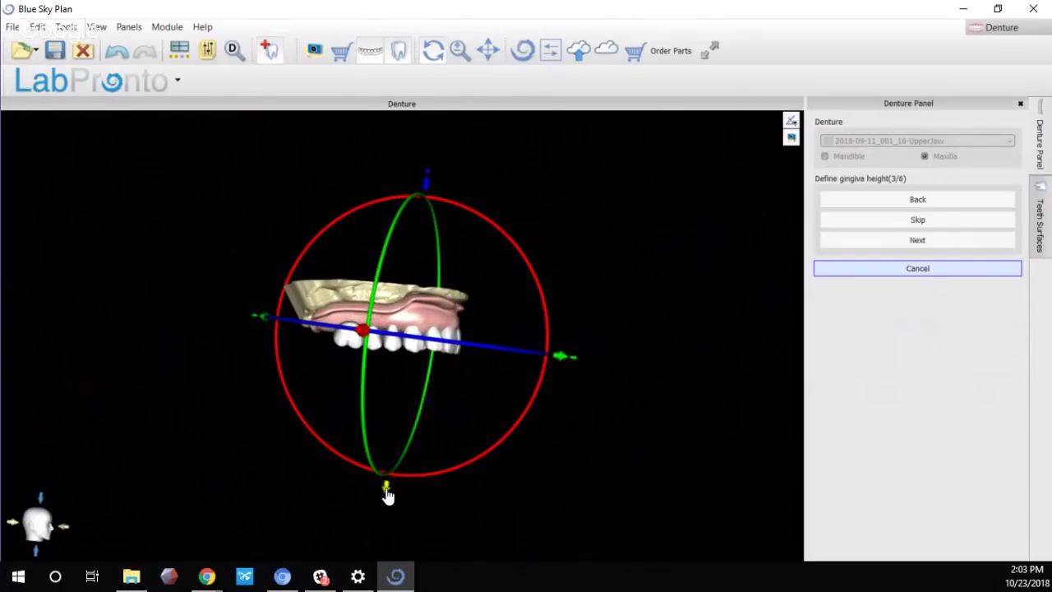
pyautogui.moveTo(388, 497); pyautogui.dragTo(388, 491)
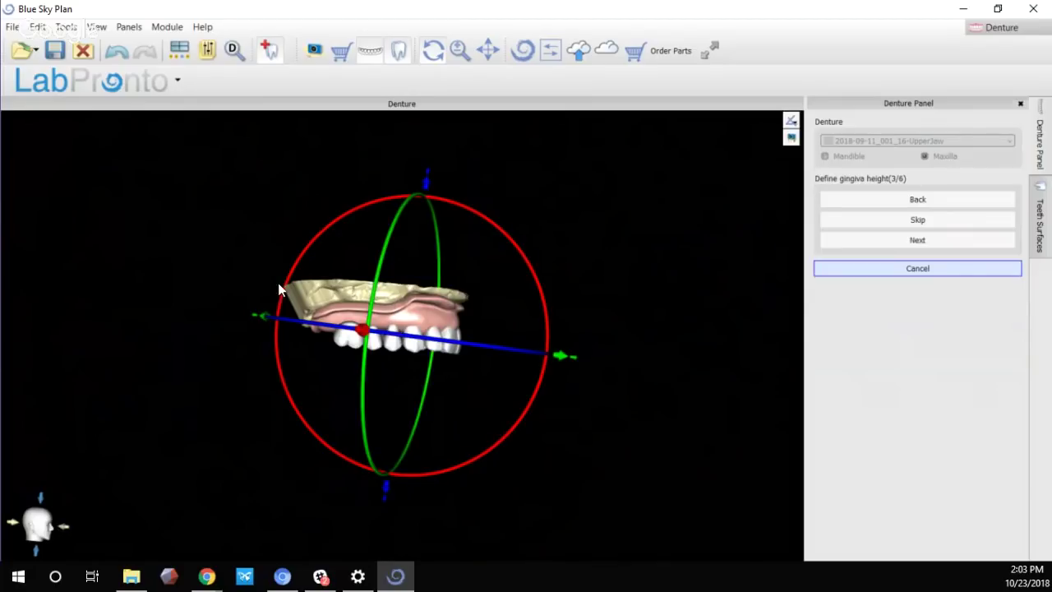
pyautogui.moveTo(291, 287); pyautogui.dragTo(289, 299)
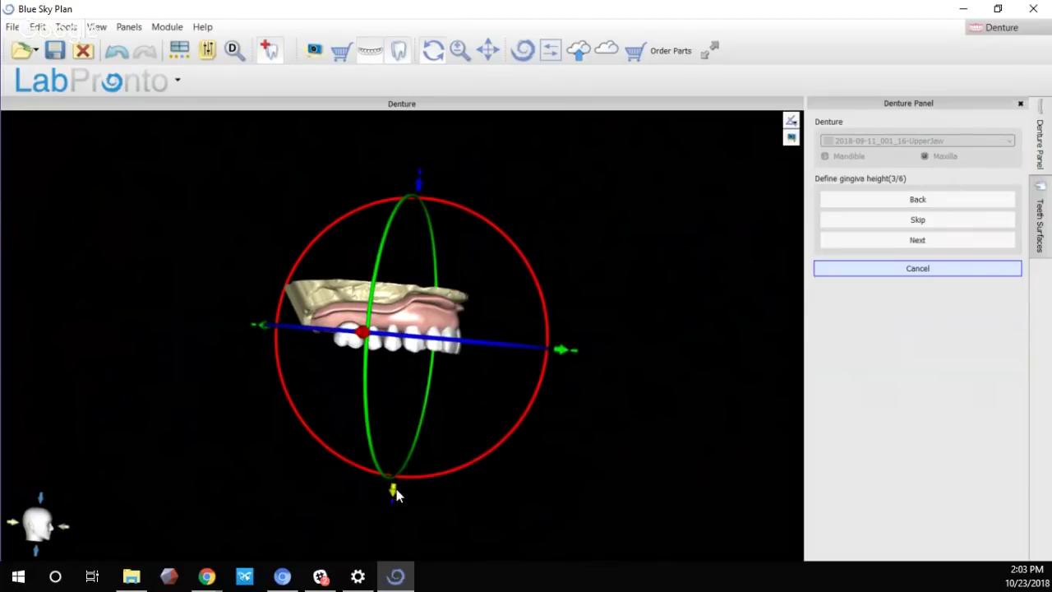
# Align the gingiva height plane with the anterior teeth from the front, and accept the gingiva height
pyautogui.moveTo(666, 331); pyautogui.dragTo(566, 348)
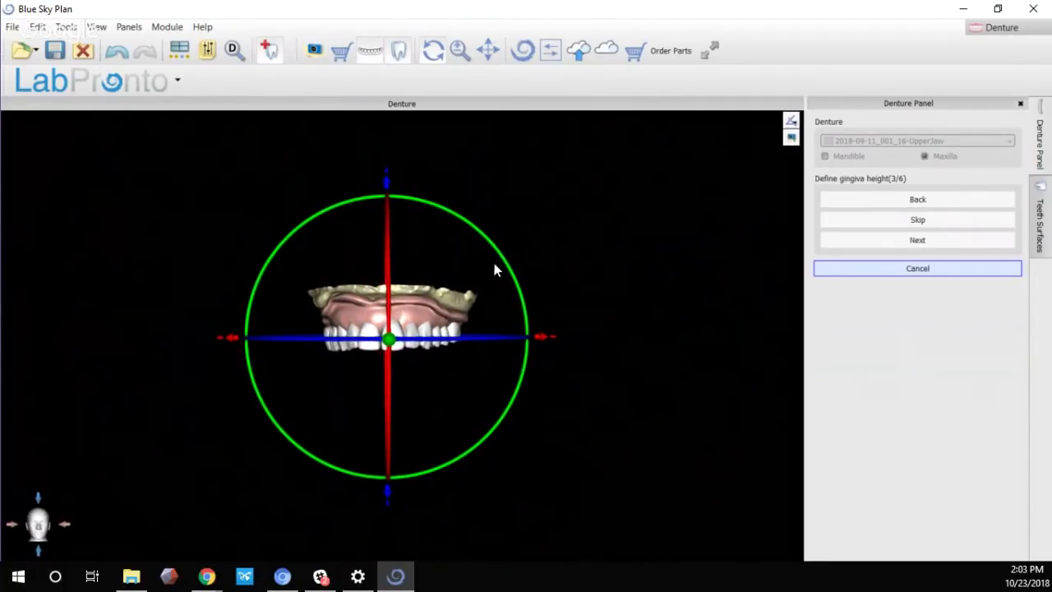
pyautogui.moveTo(494, 265)
pyautogui.mouseDown()
pyautogui.moveTo(505, 270)
pyautogui.moveTo(472, 225)
pyautogui.moveTo(486, 287)
pyautogui.moveTo(488, 277)
pyautogui.mouseUp()
pyautogui.moveTo(353, 176); pyautogui.dragTo(658, 306)
pyautogui.moveTo(270, 475); pyautogui.dragTo(222, 433)
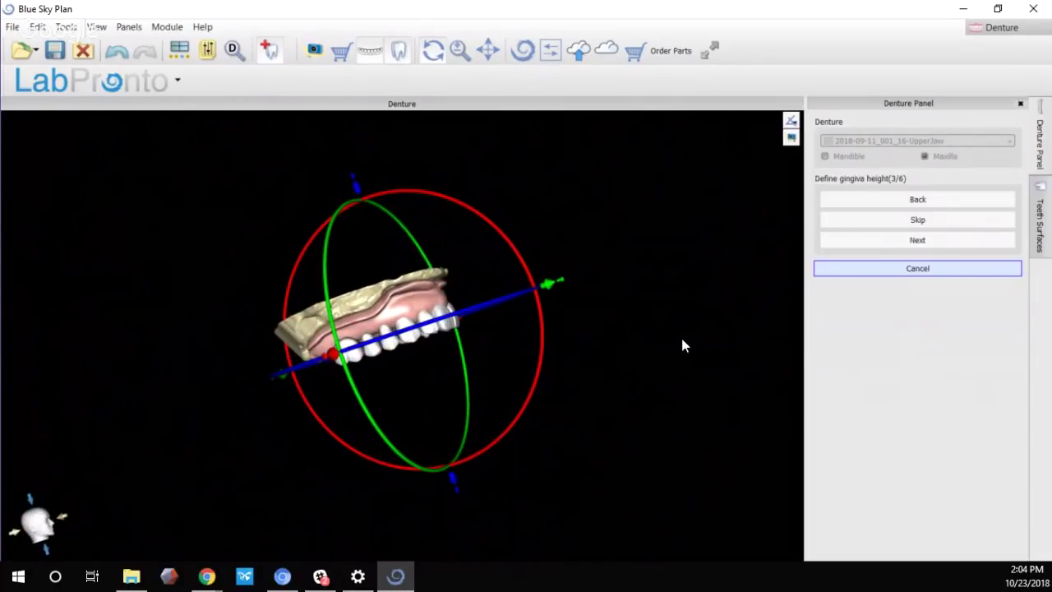
pyautogui.click(923, 239)
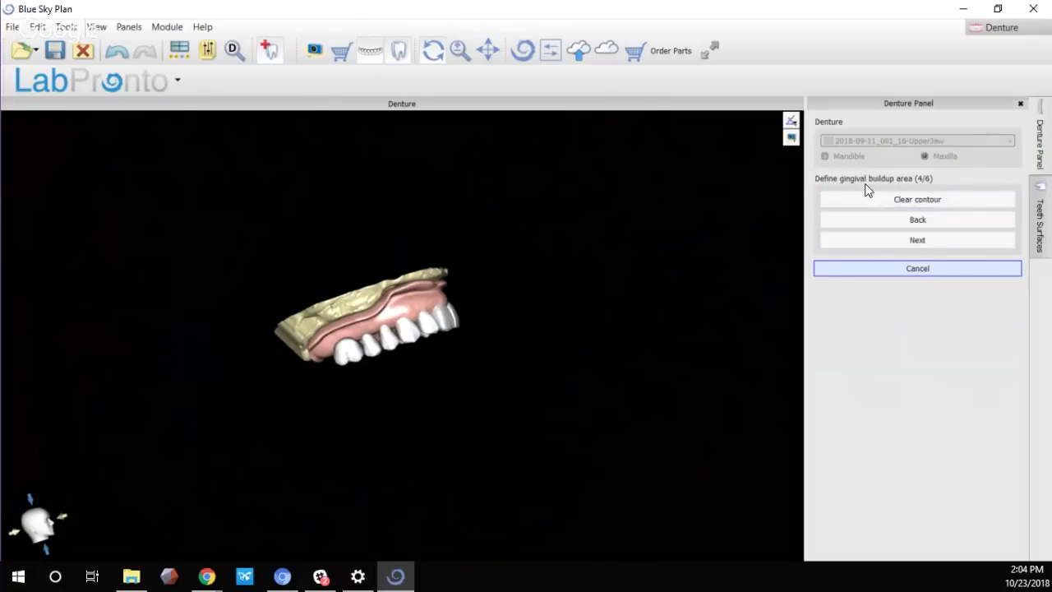
# Start the gingival buildup contour behind the first molar and run it forward along the buccal gingiva above the teeth toward the front
pyautogui.scroll(5, 350, 345)
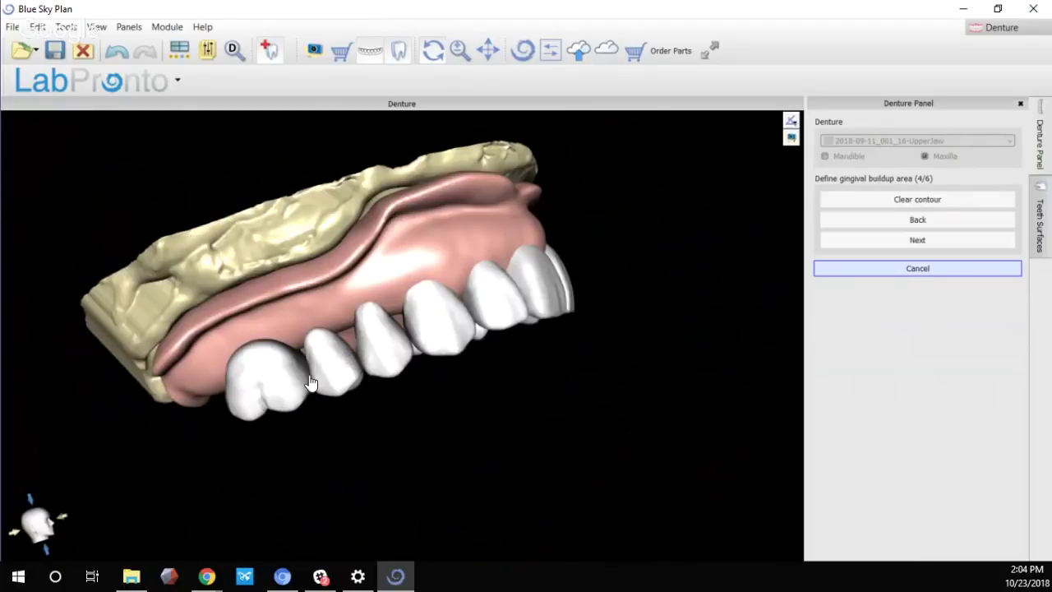
pyautogui.moveTo(307, 381); pyautogui.dragTo(327, 321)
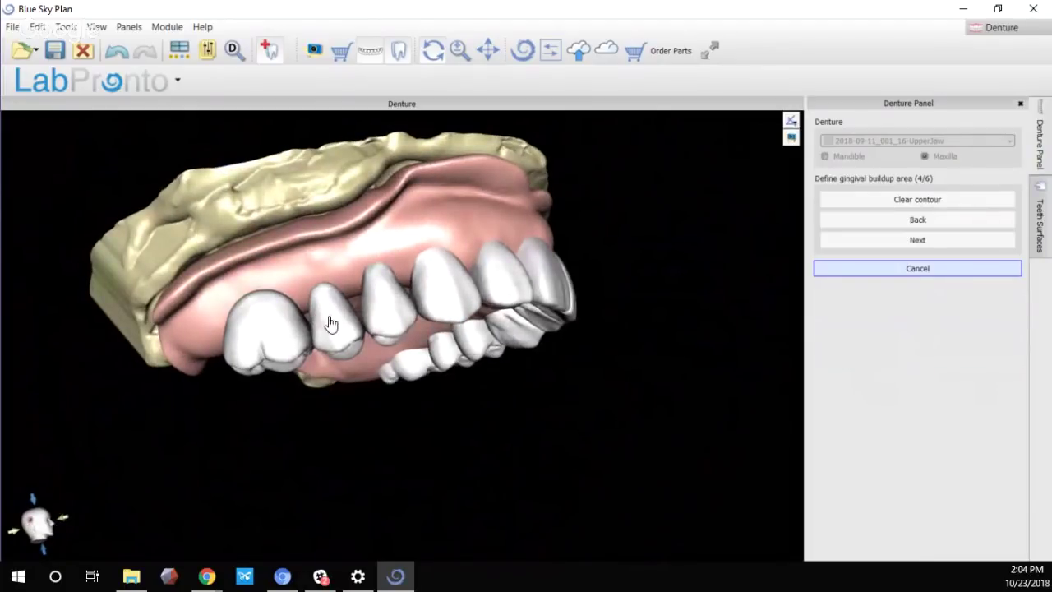
pyautogui.click(201, 341)
pyautogui.click(207, 311)
pyautogui.click(272, 275)
pyautogui.click(312, 265)
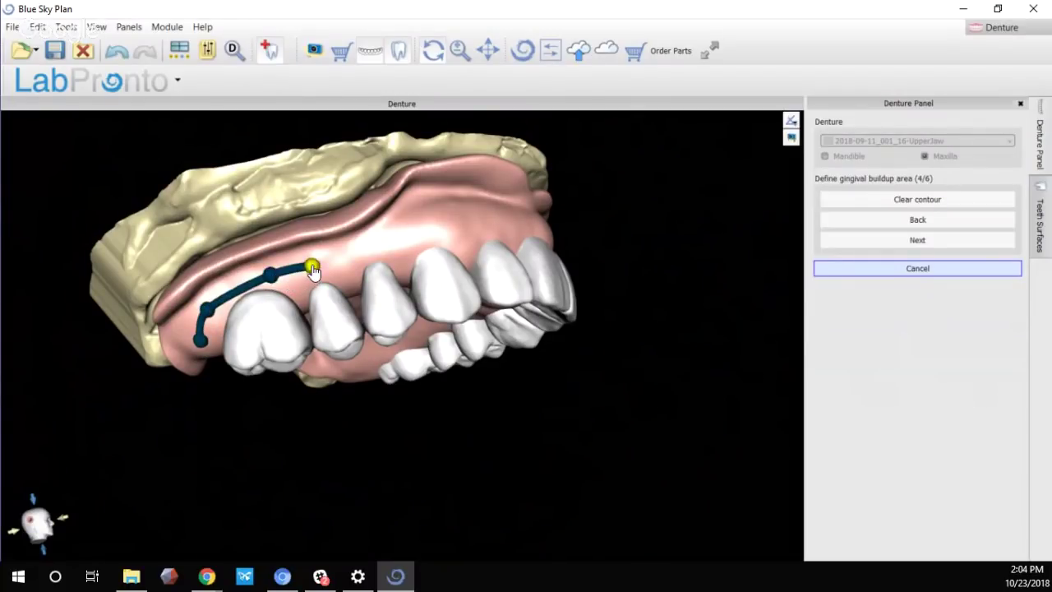
pyautogui.click(402, 241)
pyautogui.click(473, 220)
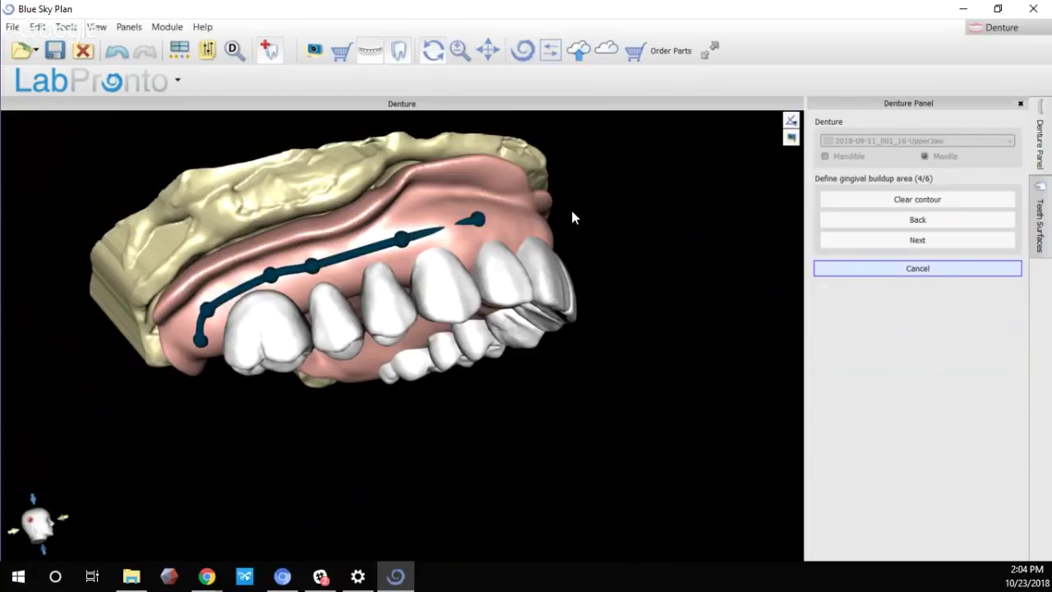
# Continue the buildup contour across the front midline and back along the opposite buccal gingiva to the last molar
pyautogui.moveTo(571, 206); pyautogui.dragTo(376, 244, button='right')
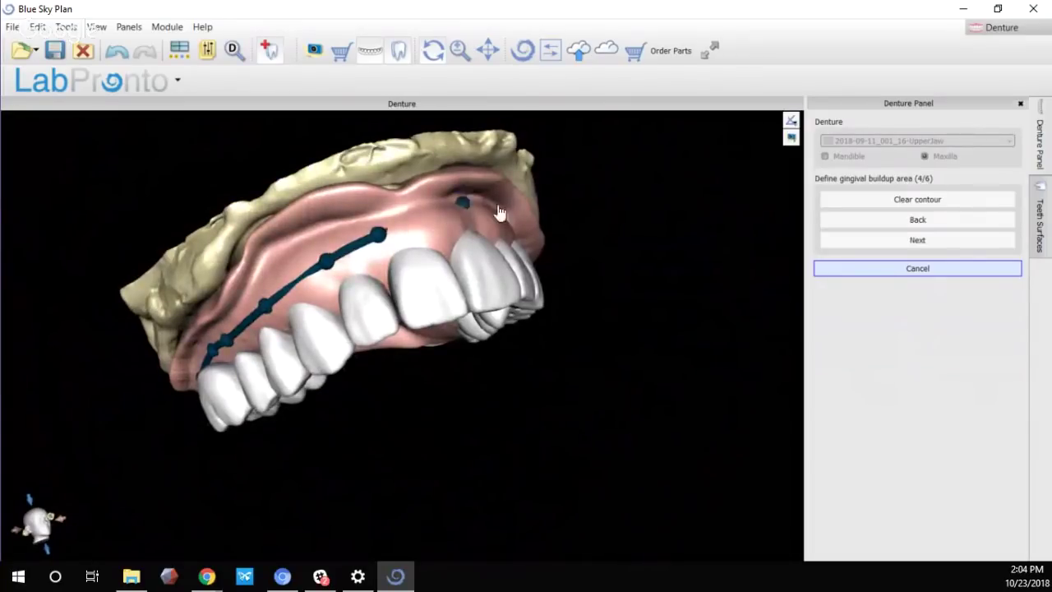
pyautogui.moveTo(498, 218); pyautogui.dragTo(358, 243, button='right')
pyautogui.click(358, 240)
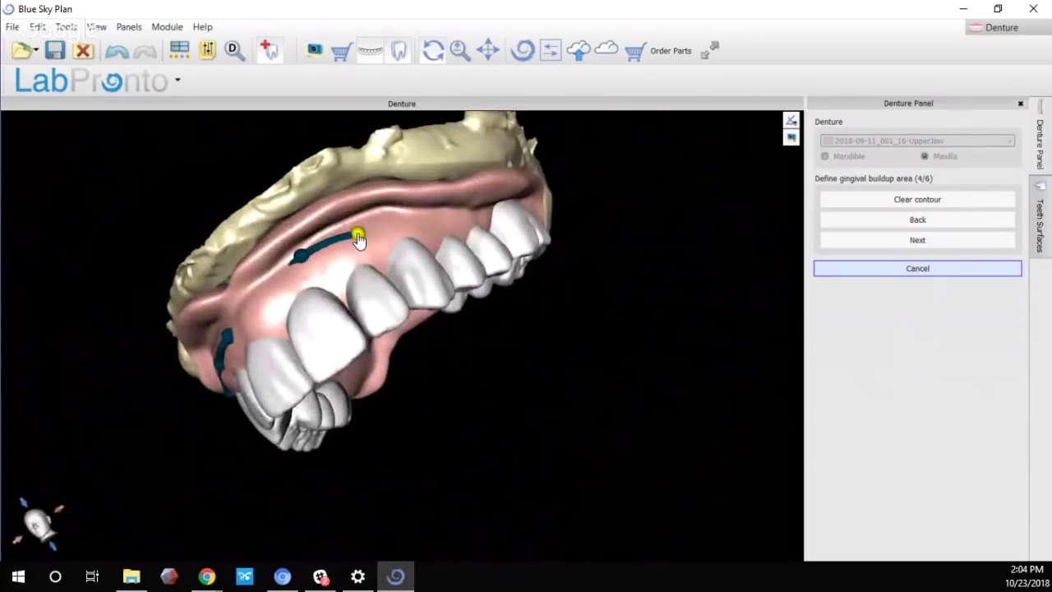
pyautogui.click(435, 212)
pyautogui.click(493, 212)
pyautogui.moveTo(493, 211); pyautogui.dragTo(376, 206, button='right')
pyautogui.click(375, 202)
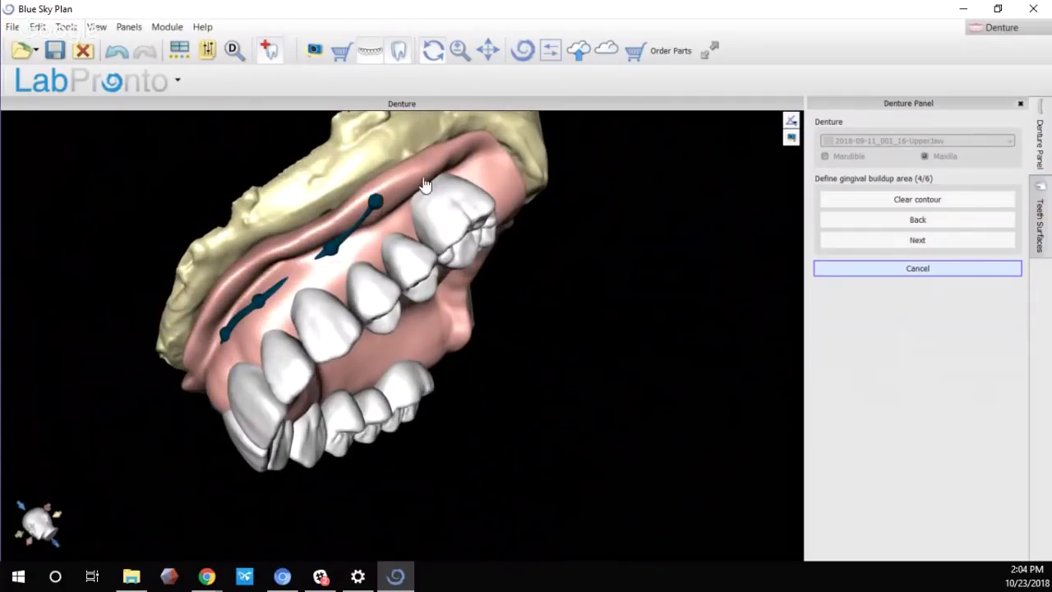
pyautogui.click(436, 167)
# Wrap the buildup contour behind the molar and bring it forward along the palatal side of the teeth to the incisors
pyautogui.moveTo(497, 198); pyautogui.dragTo(362, 177, button='right')
pyautogui.click(364, 170)
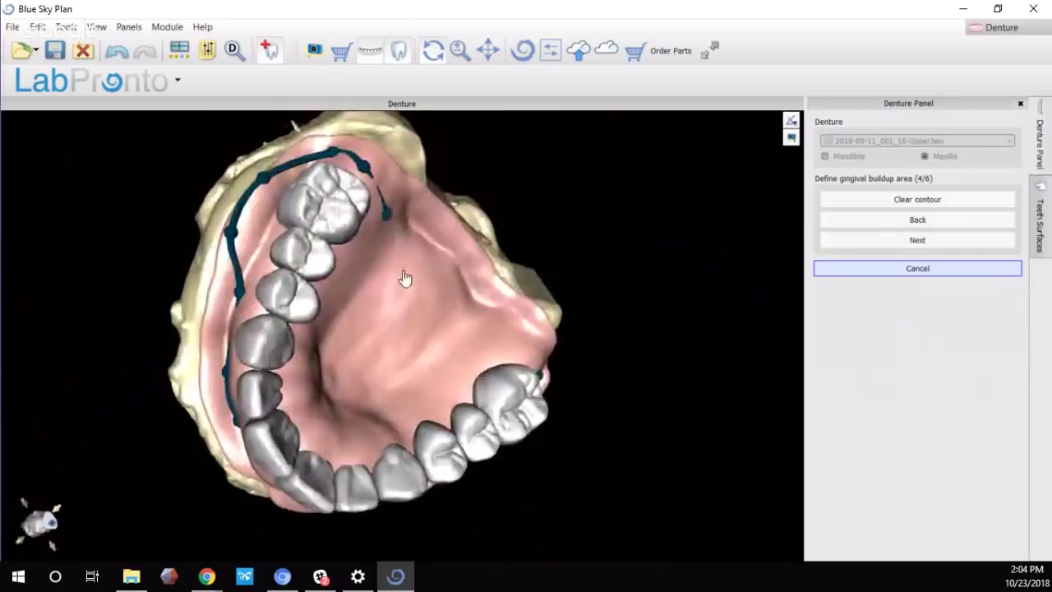
pyautogui.moveTo(403, 277); pyautogui.dragTo(376, 301, button='right')
pyautogui.click(354, 291)
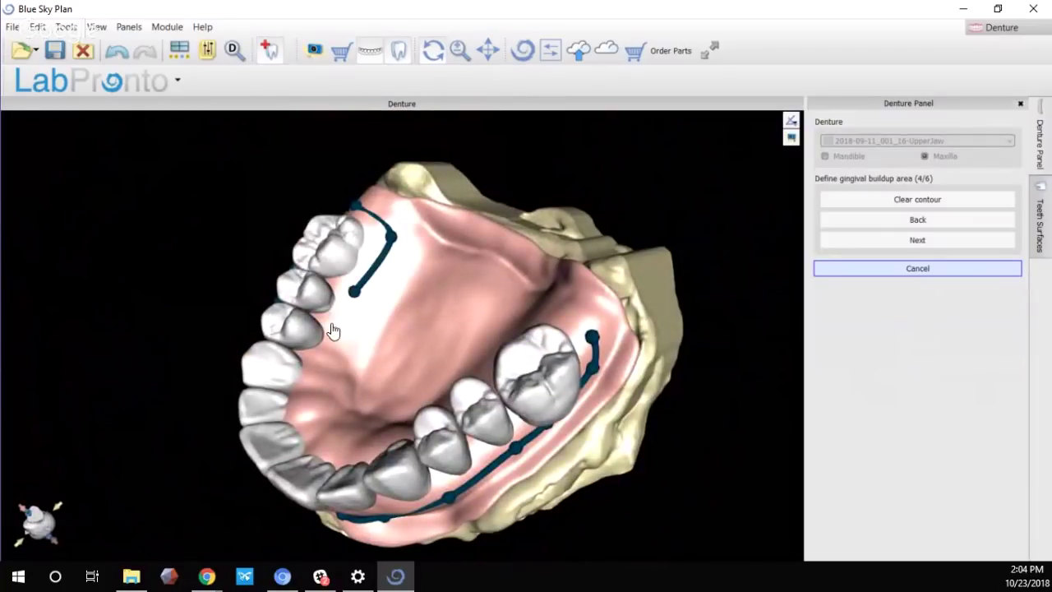
pyautogui.click(325, 345)
pyautogui.click(316, 393)
pyautogui.click(310, 428)
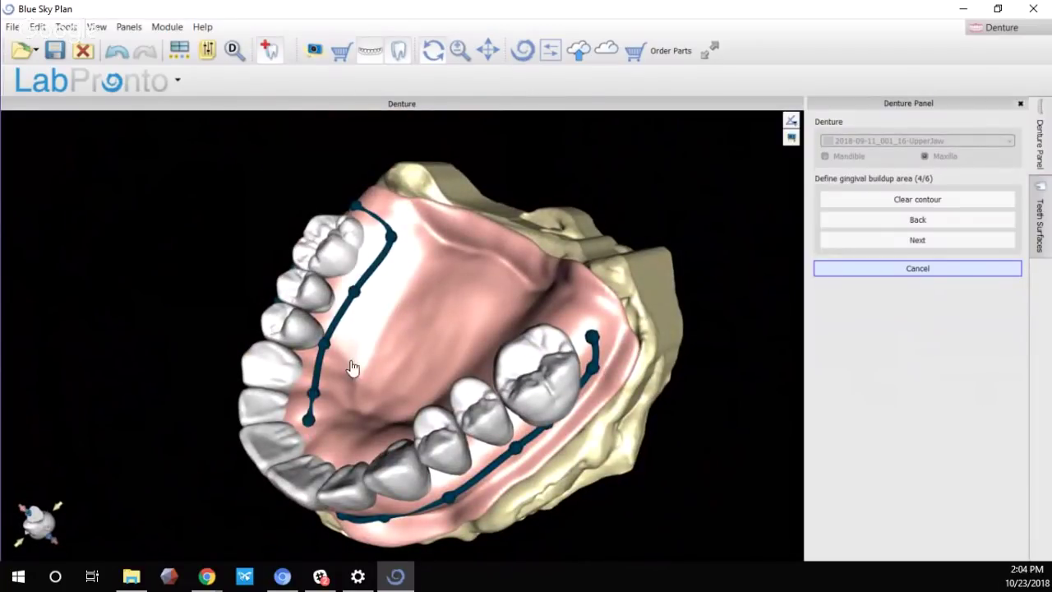
# Continue the buildup contour behind the incisors and back along the other palatal side to the molar
pyautogui.moveTo(354, 370); pyautogui.dragTo(314, 425, button='right')
pyautogui.click(321, 424)
pyautogui.click(353, 430)
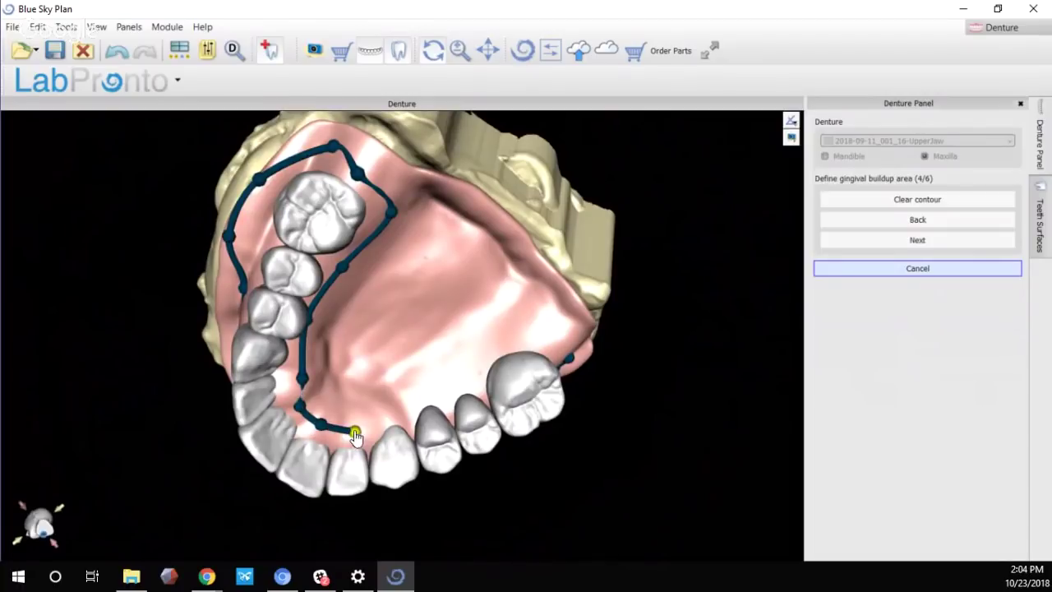
pyautogui.click(392, 414)
pyautogui.click(452, 384)
pyautogui.click(536, 333)
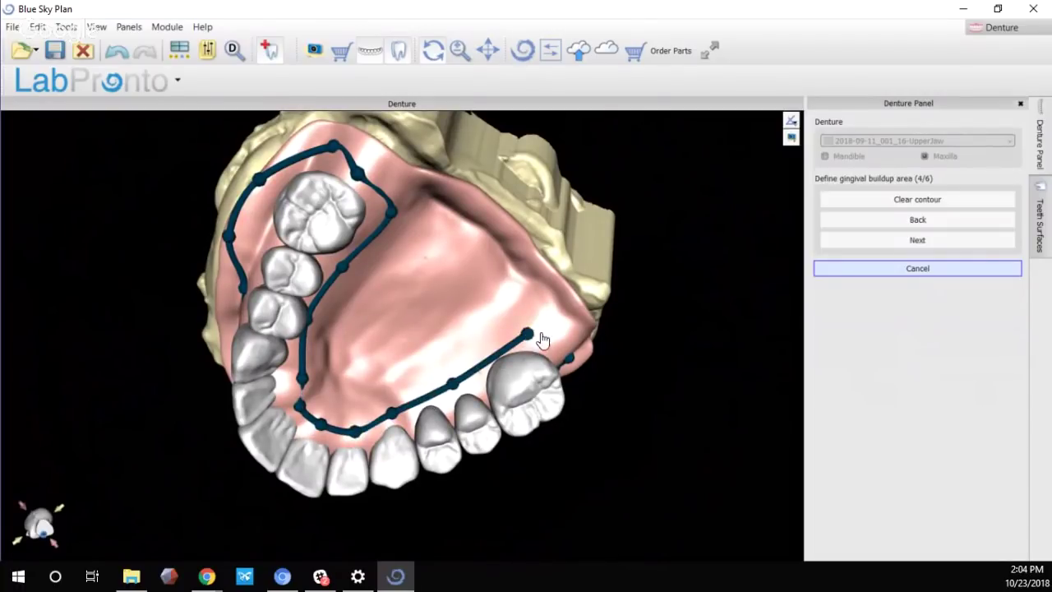
# Close the buildup contour behind the molar at its starting point
pyautogui.moveTo(536, 334); pyautogui.dragTo(412, 264, button='right')
pyautogui.moveTo(555, 267)
pyautogui.mouseDown(button='right')
pyautogui.moveTo(550, 240)
pyautogui.moveTo(549, 284)
pyautogui.mouseUp(button='right')
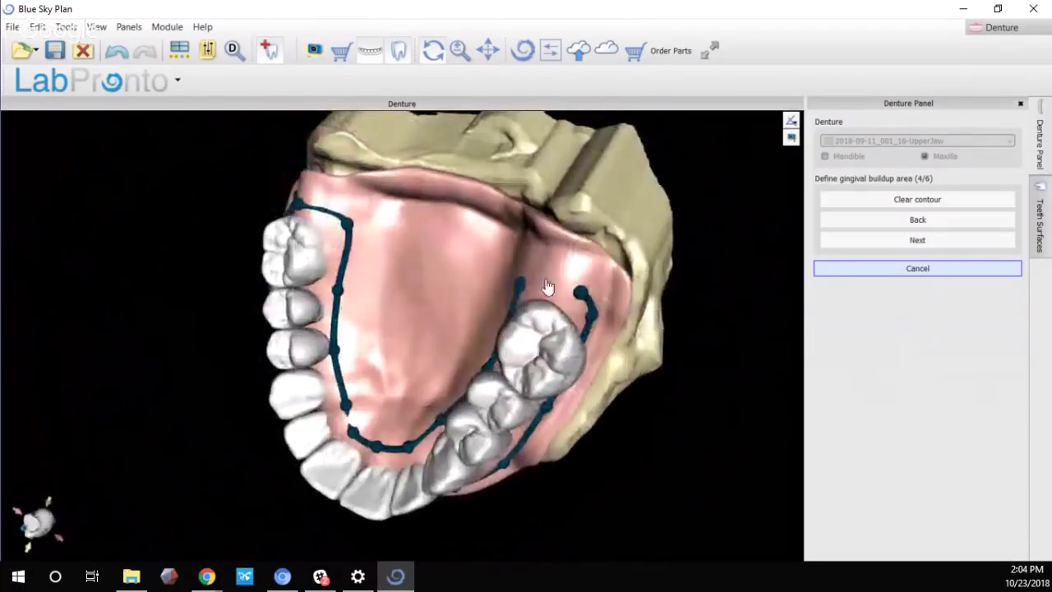
pyautogui.click(549, 283)
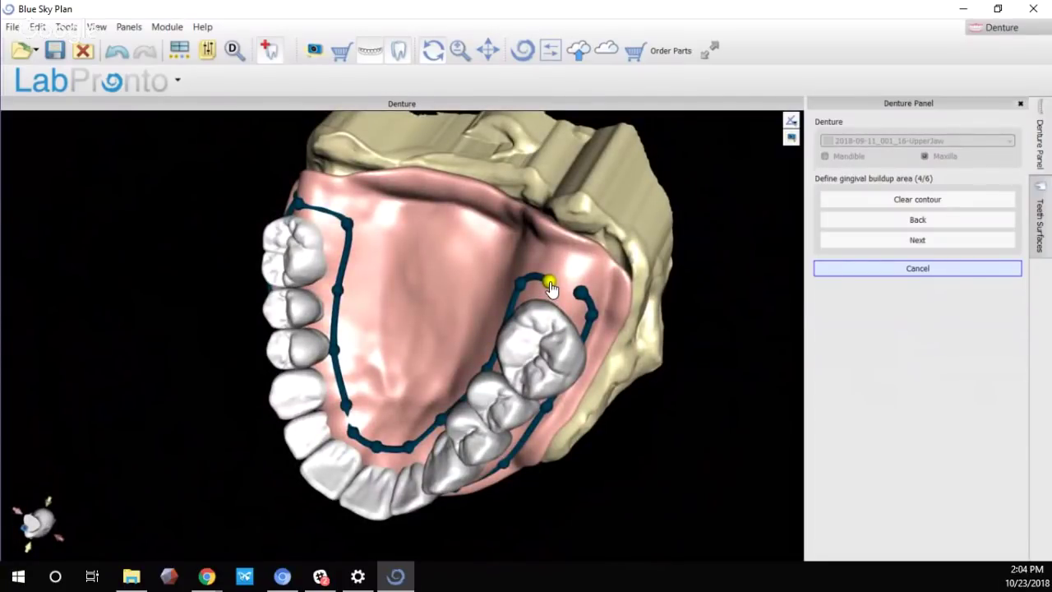
pyautogui.moveTo(549, 284); pyautogui.dragTo(581, 291)
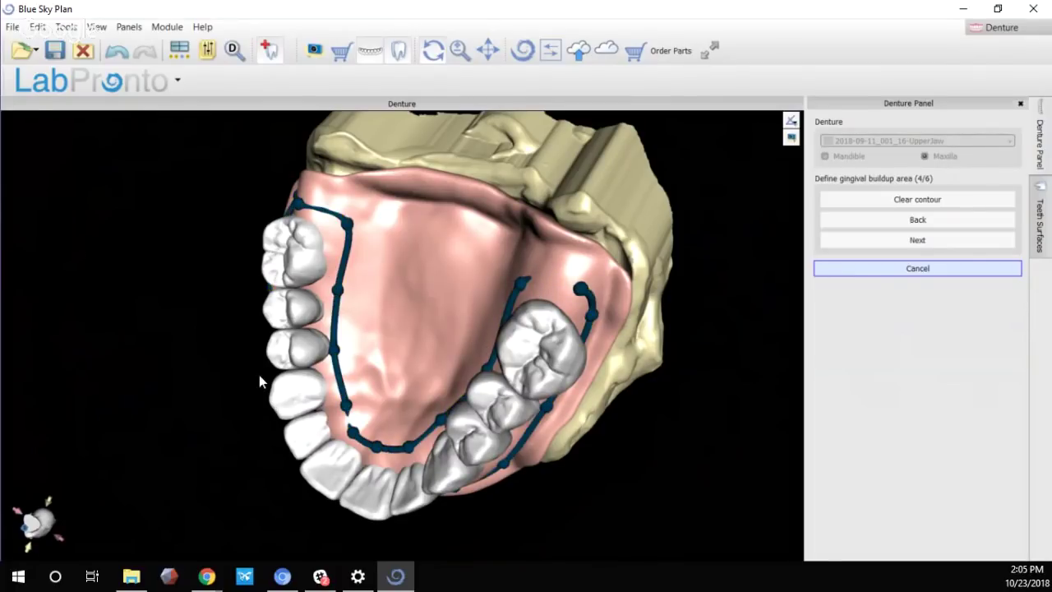
pyautogui.click(526, 282)
pyautogui.moveTo(530, 285); pyautogui.dragTo(555, 272)
# Refine the buildup contour beside the palatal canine area, at the front midline and on the buccal side so hidden segments follow the gingiva surface
pyautogui.moveTo(423, 285); pyautogui.dragTo(493, 337, button='right')
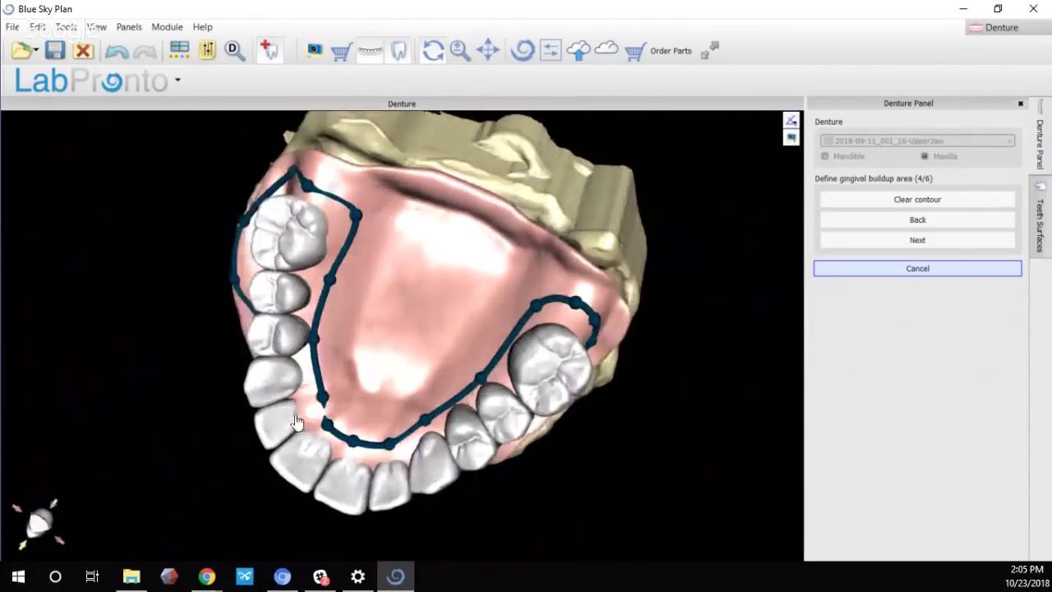
pyautogui.click(315, 380)
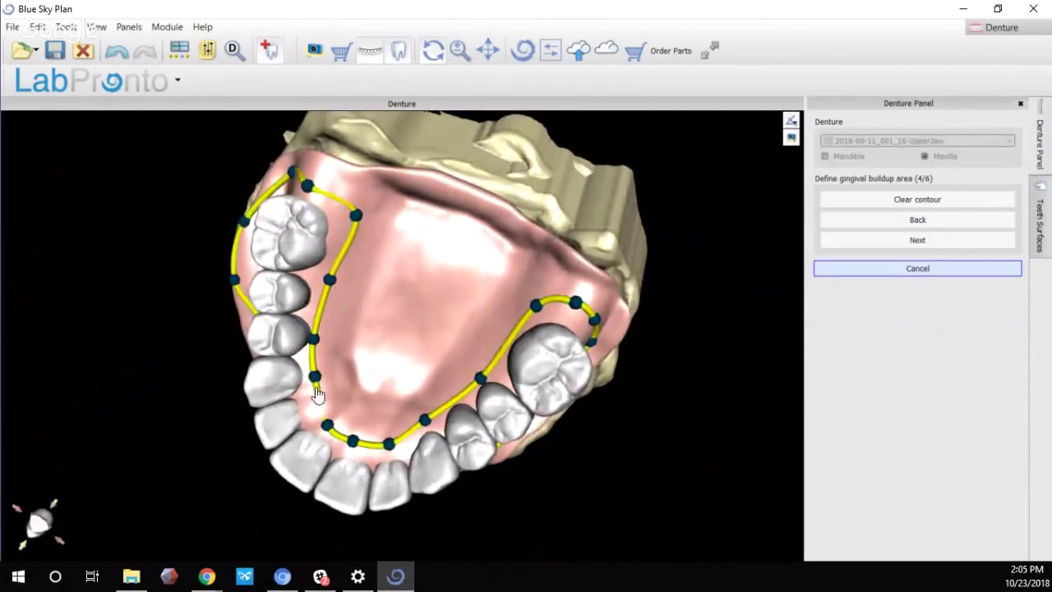
pyautogui.moveTo(376, 375); pyautogui.dragTo(275, 395, button='right')
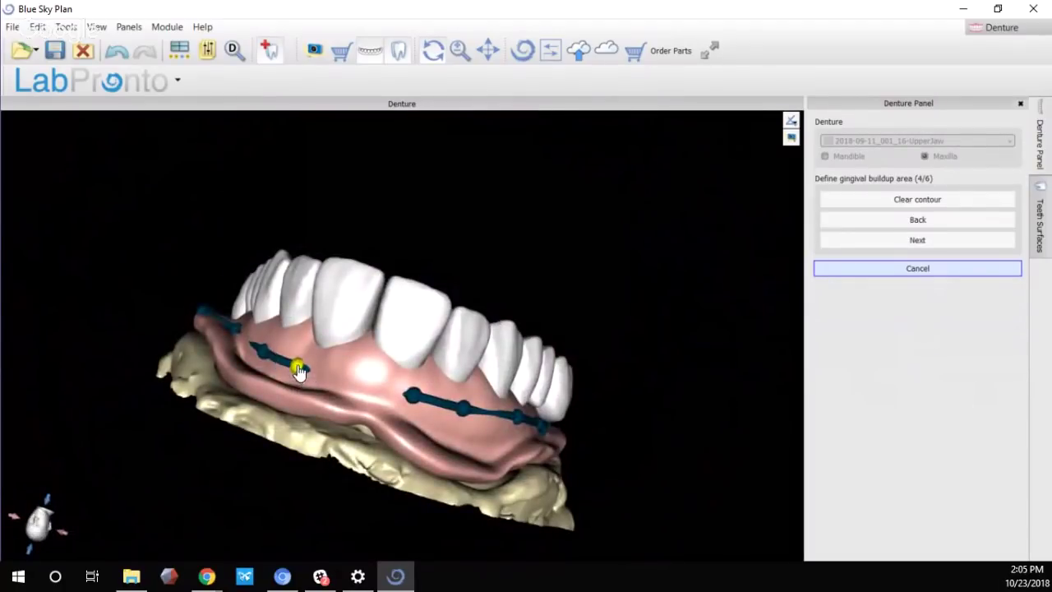
pyautogui.click(304, 381)
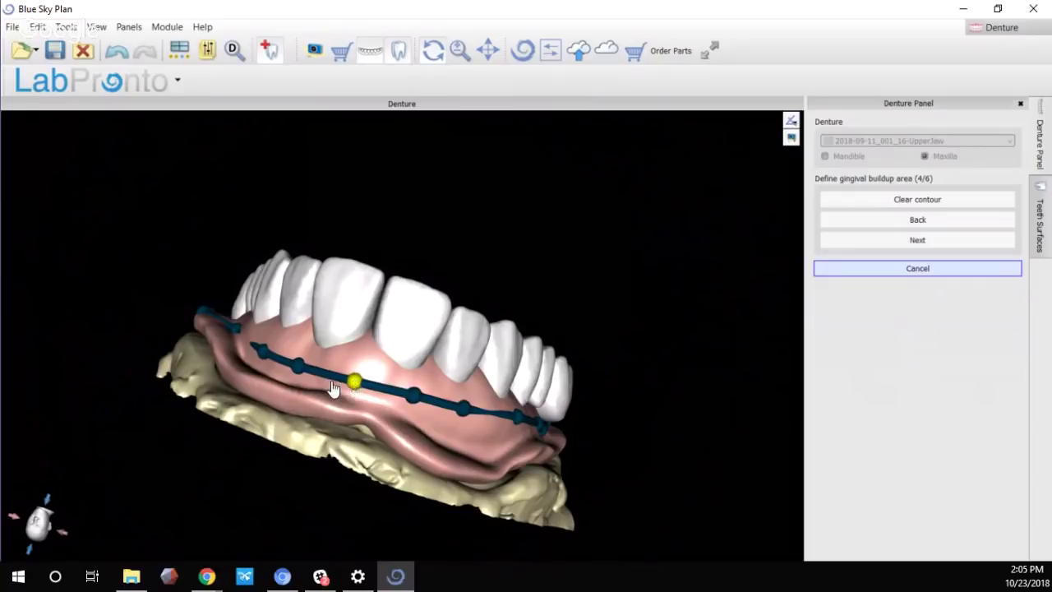
pyautogui.moveTo(333, 387); pyautogui.dragTo(255, 487, button='right')
pyautogui.click(354, 393)
pyautogui.moveTo(255, 486); pyautogui.dragTo(248, 463)
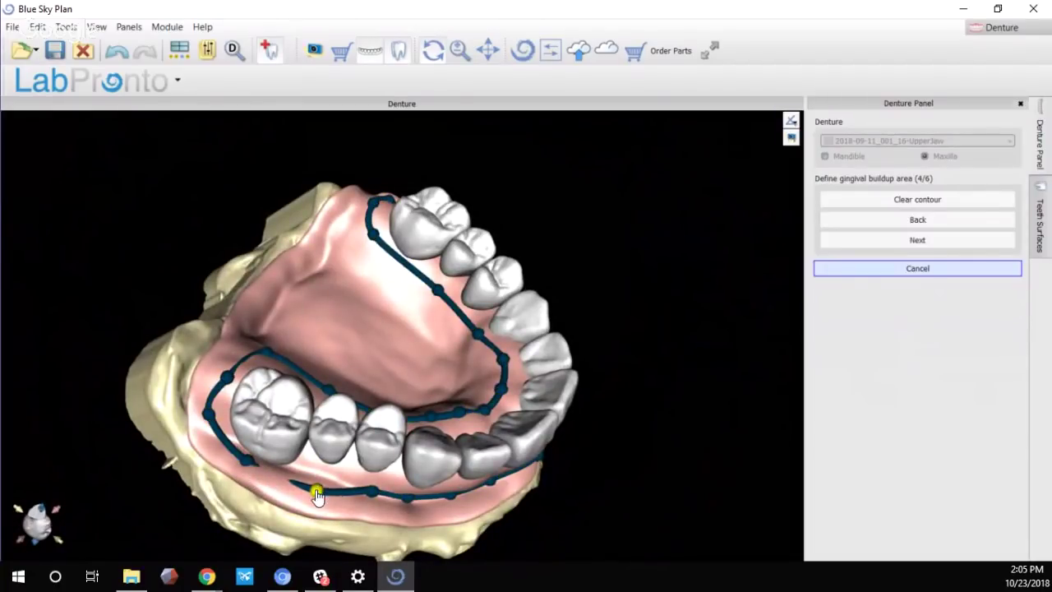
# Accept the closed buildup contour to create the gingiva, and bring Blue Sky Plan back to the front
pyautogui.moveTo(353, 435); pyautogui.dragTo(629, 378, button='right')
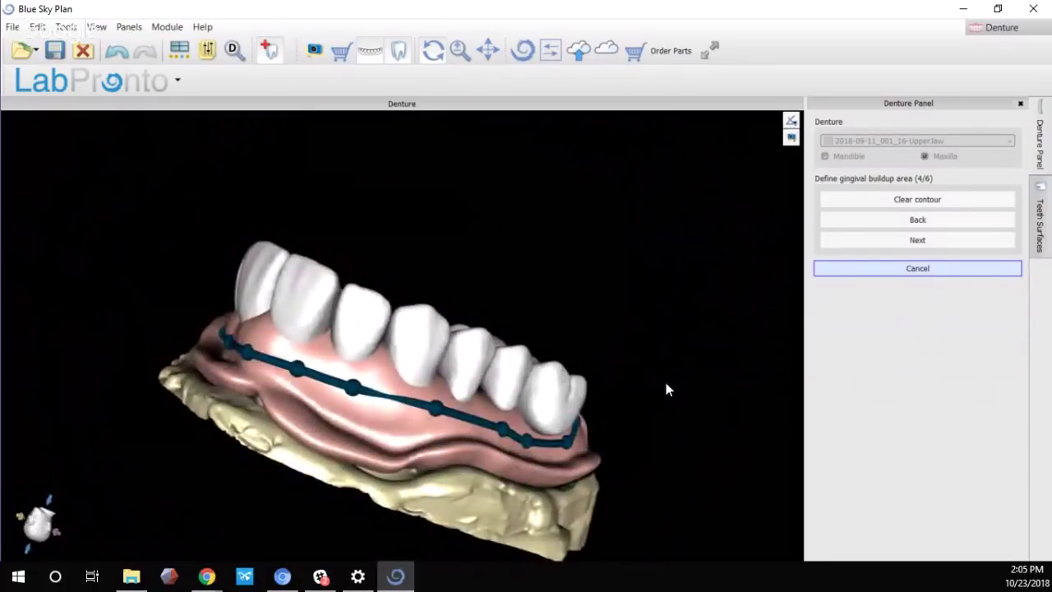
pyautogui.click(883, 241)
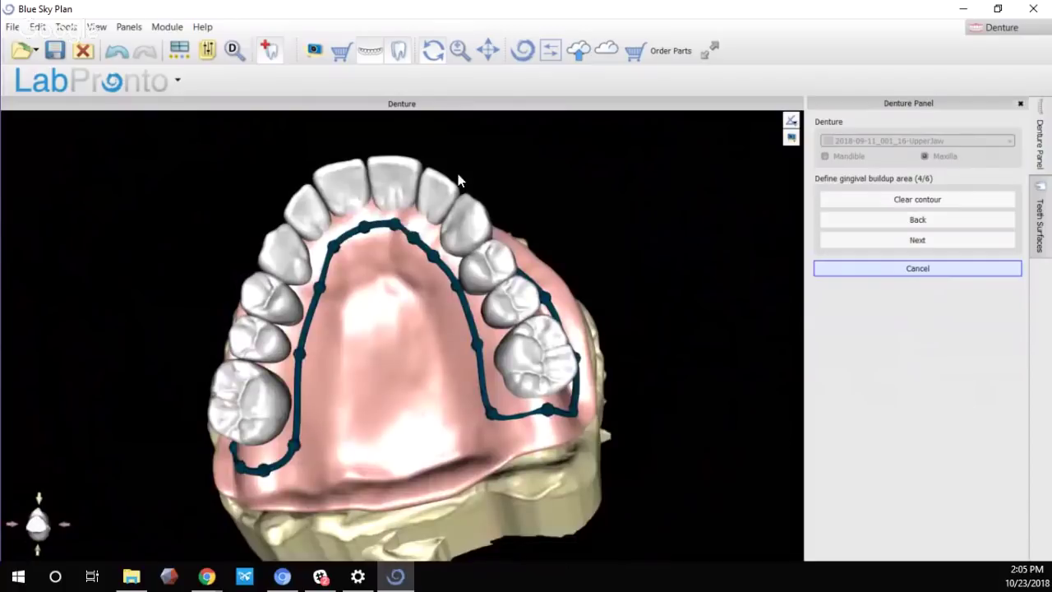
pyautogui.moveTo(387, 156); pyautogui.dragTo(441, 419, button='right')
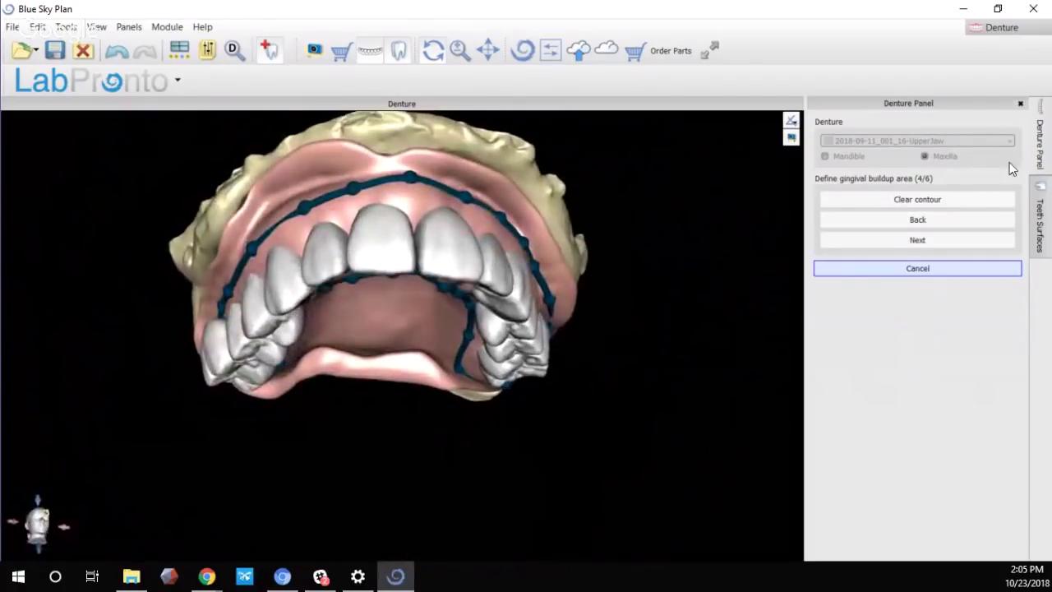
pyautogui.click(940, 249)
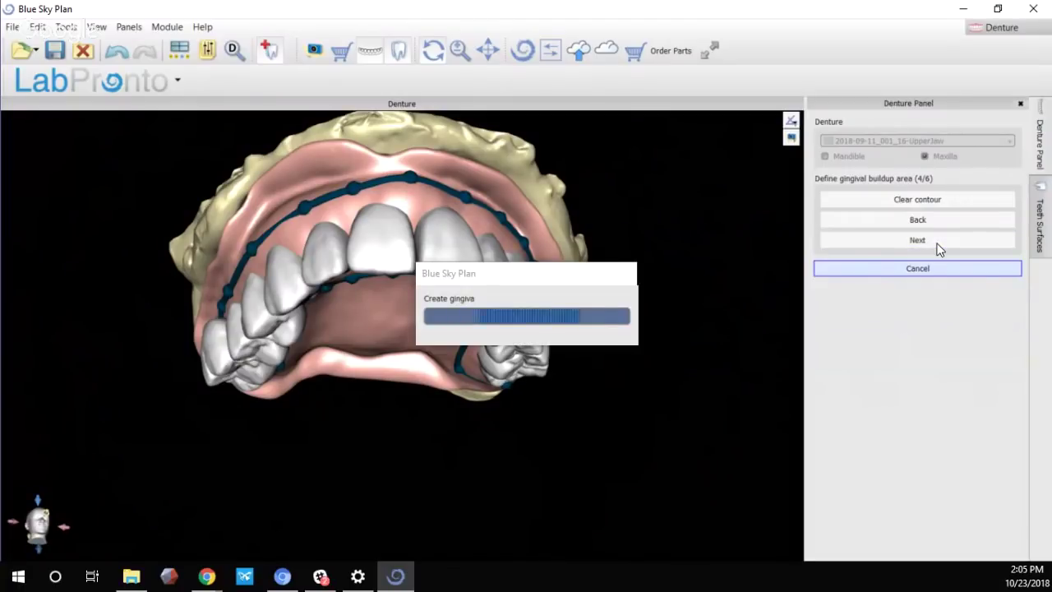
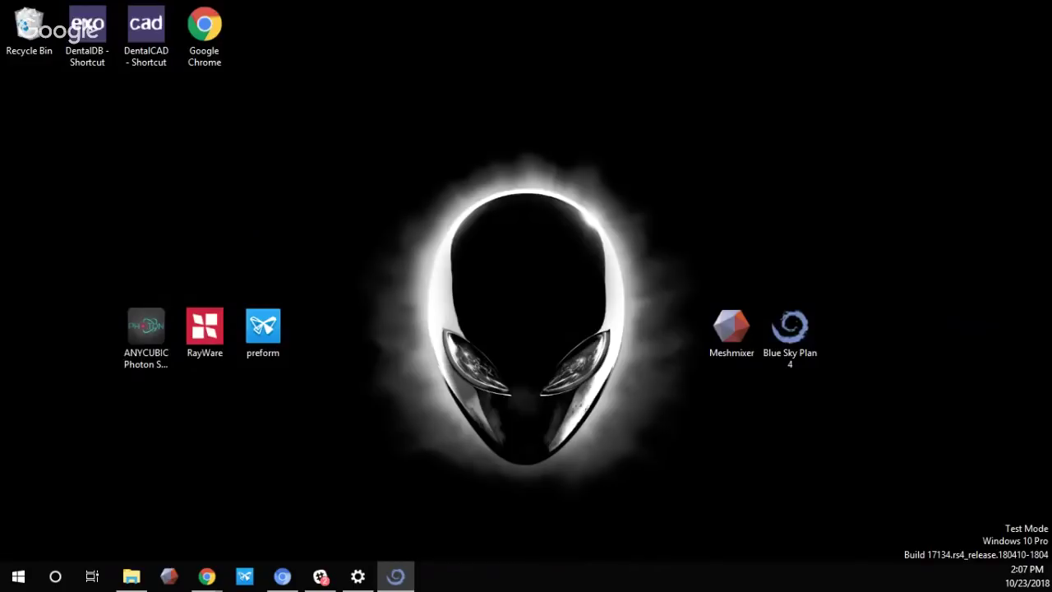
pyautogui.click(395, 576)
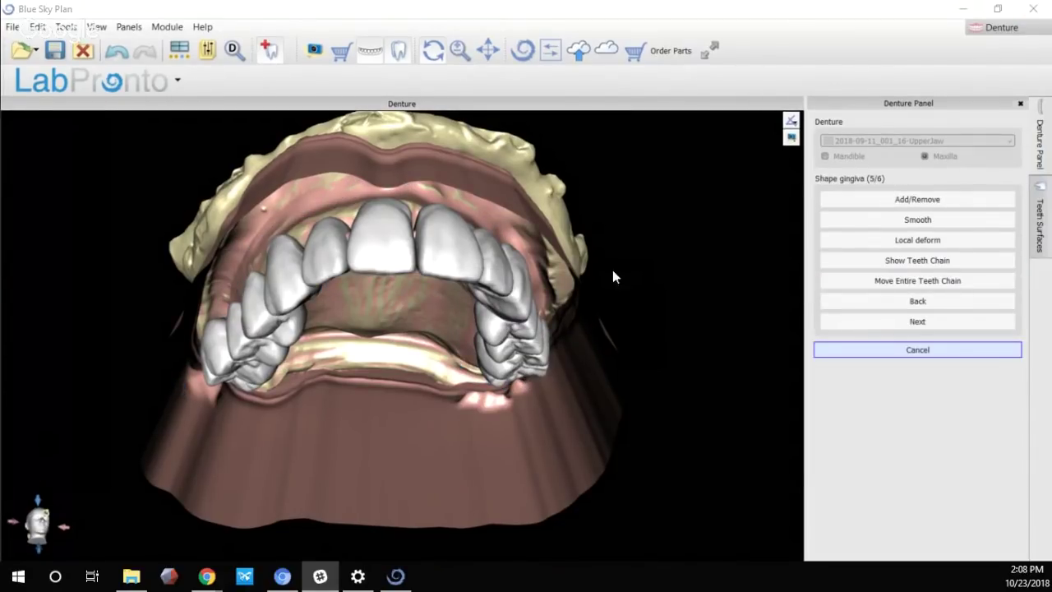
pyautogui.moveTo(618, 275); pyautogui.dragTo(580, 265)
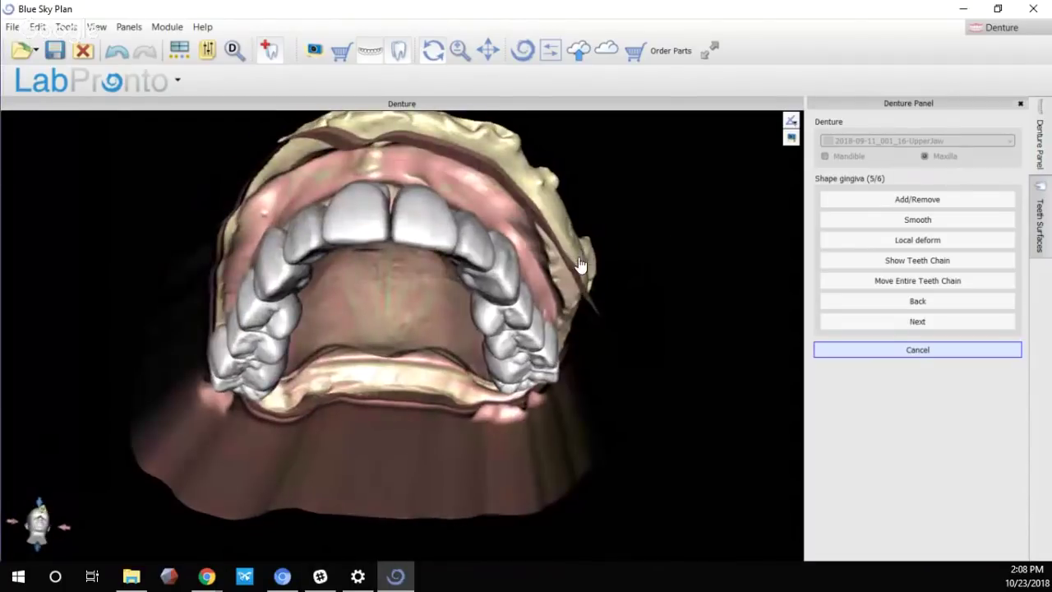
# Return to defining the gingival buildup area and start a new contour behind one molar, running forward along its palatal side
pyautogui.click(926, 303)
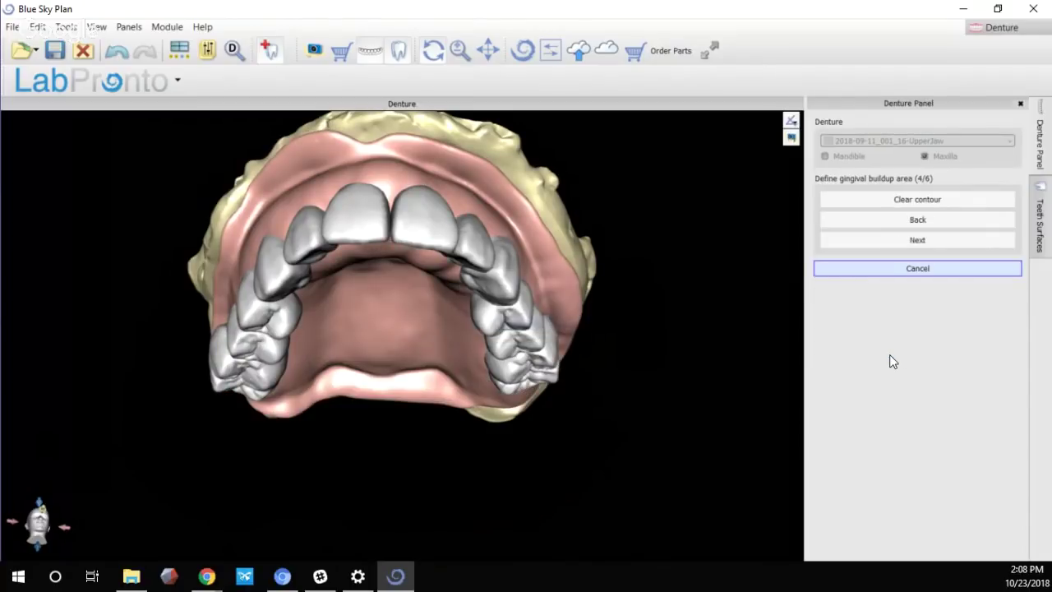
pyautogui.moveTo(319, 455); pyautogui.dragTo(402, 419)
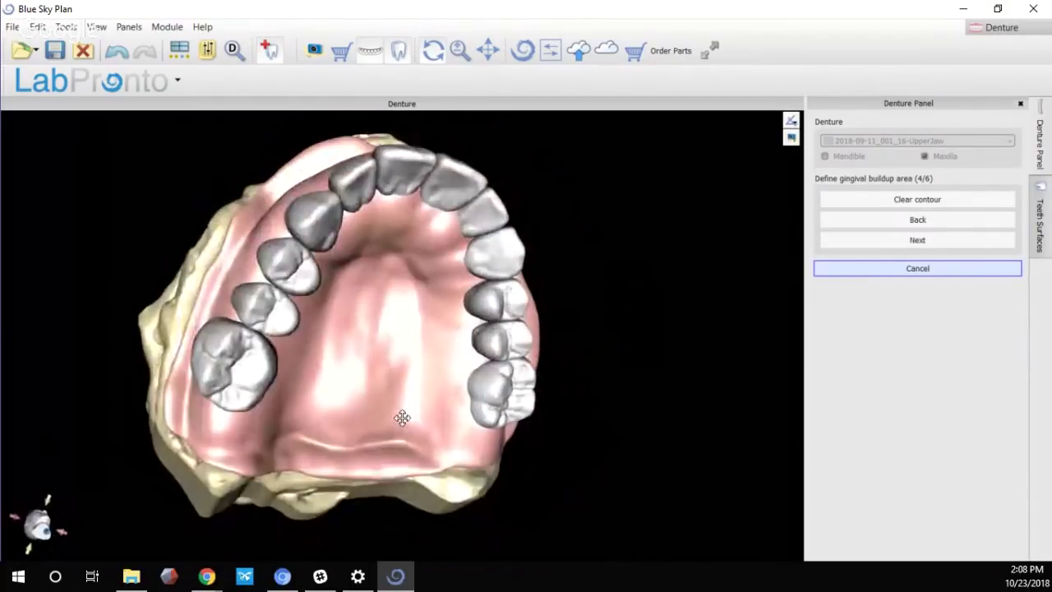
pyautogui.moveTo(303, 411); pyautogui.dragTo(232, 395, button='right')
pyautogui.click(204, 381)
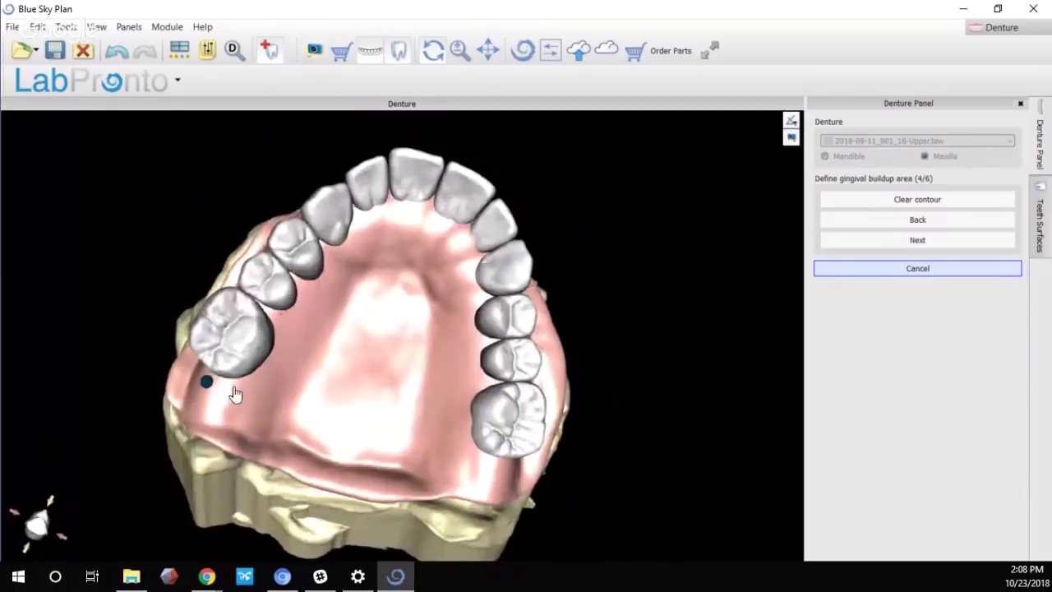
pyautogui.click(238, 388)
pyautogui.click(276, 356)
pyautogui.click(306, 303)
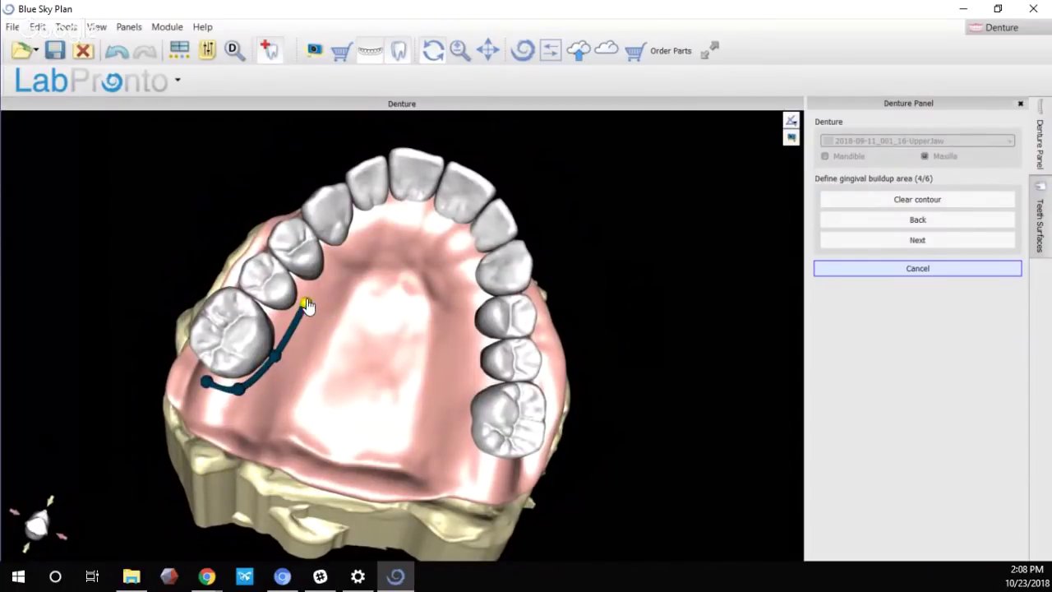
# Continue the buildup contour behind the canine and incisors and back along the opposite palatal side to the molar
pyautogui.click(346, 247)
pyautogui.click(381, 228)
pyautogui.click(431, 217)
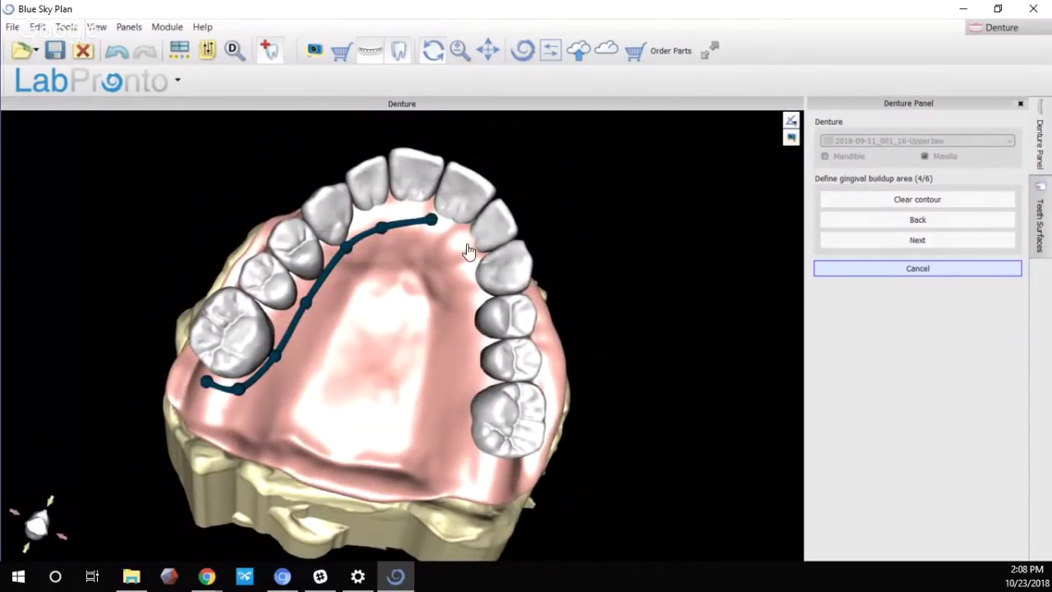
pyautogui.click(474, 259)
pyautogui.click(468, 293)
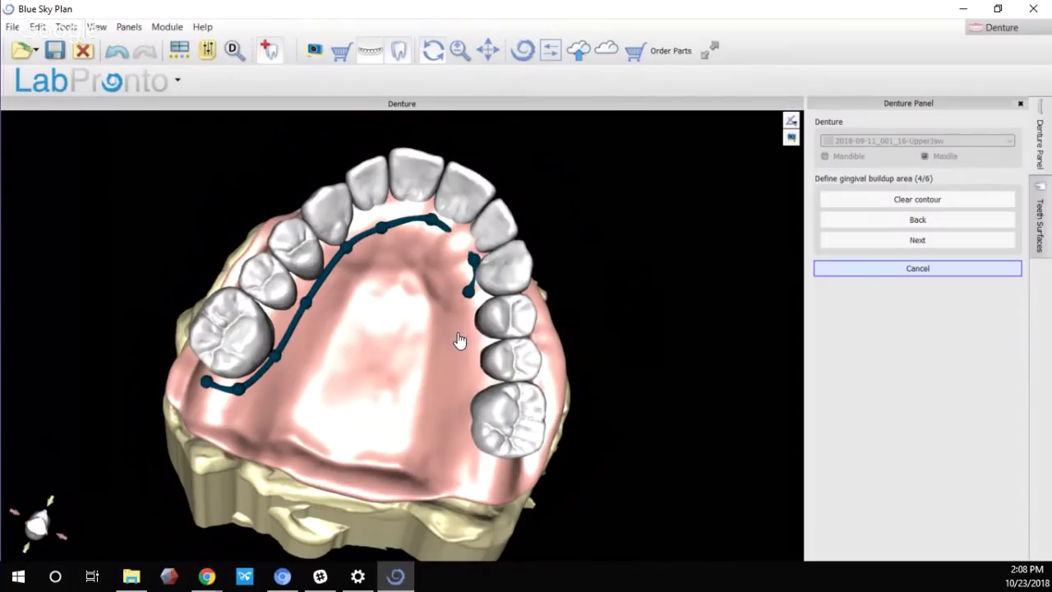
pyautogui.click(468, 333)
pyautogui.click(463, 393)
pyautogui.click(477, 463)
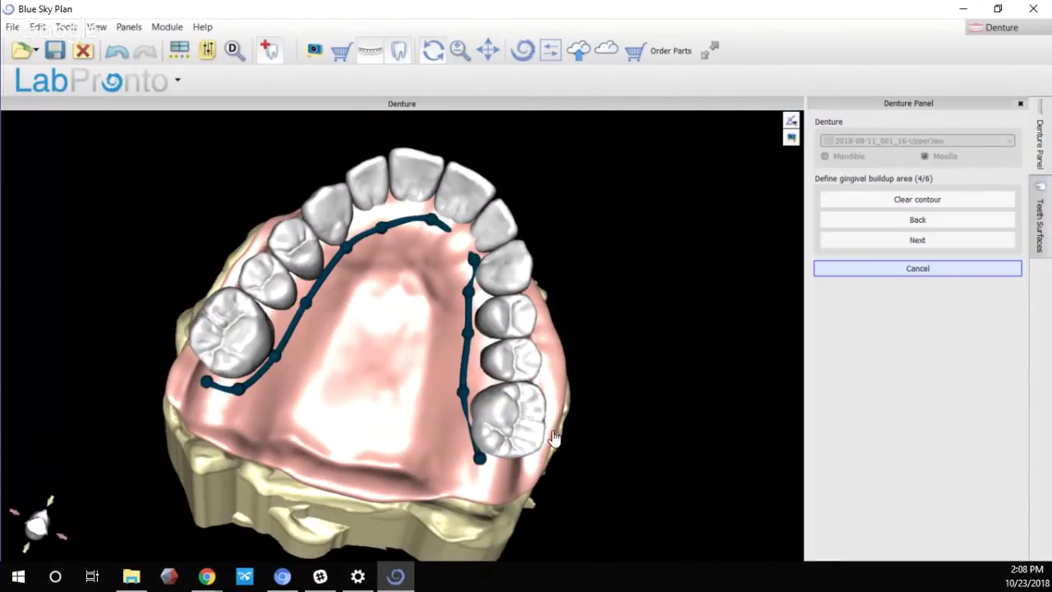
# Carry the buildup contour around the back of the second molar and forward along the buccal gingiva to the incisors
pyautogui.moveTo(554, 439); pyautogui.dragTo(350, 376, button='right')
pyautogui.click(495, 466)
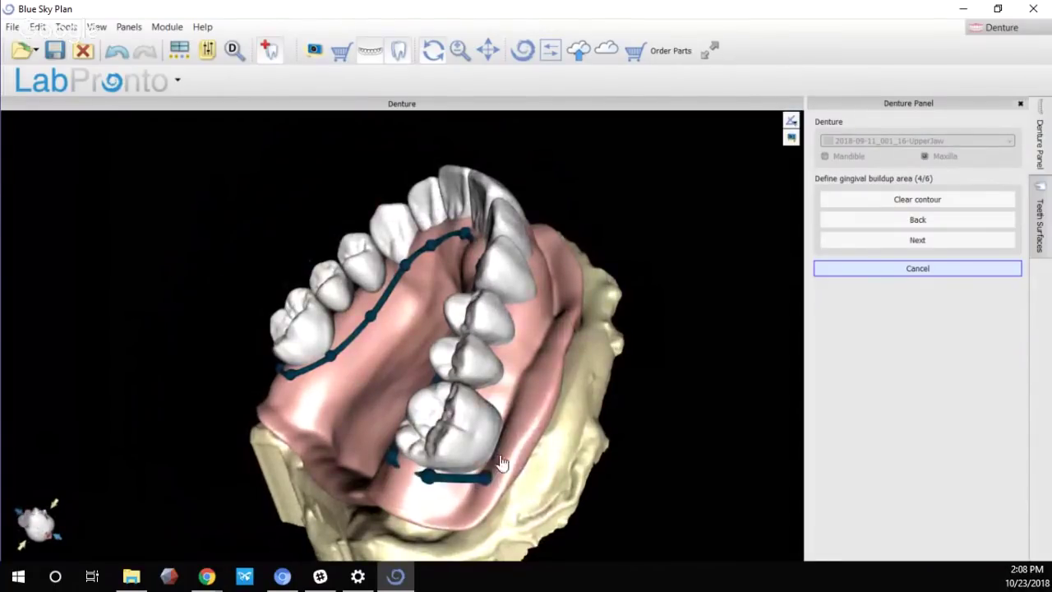
pyautogui.moveTo(568, 299); pyautogui.dragTo(440, 475, button='right')
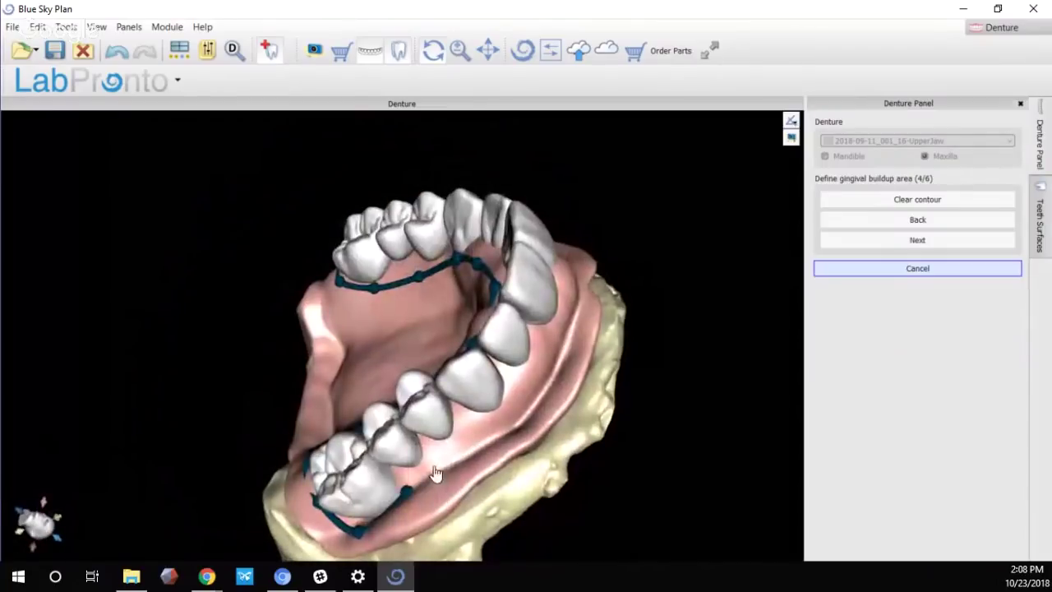
pyautogui.click(435, 467)
pyautogui.click(499, 417)
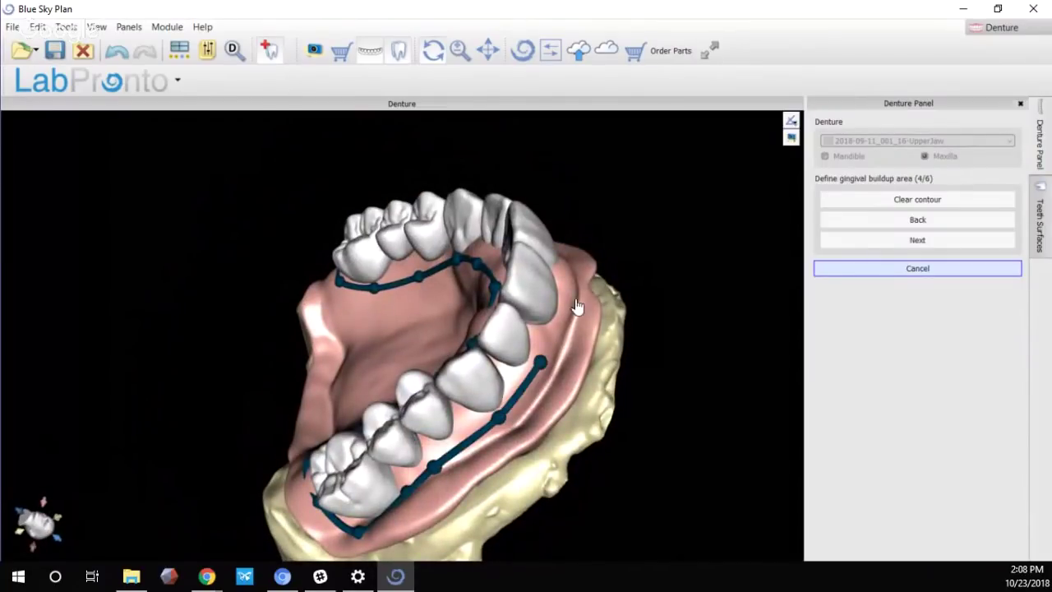
pyautogui.moveTo(576, 305); pyautogui.dragTo(447, 448, button='right')
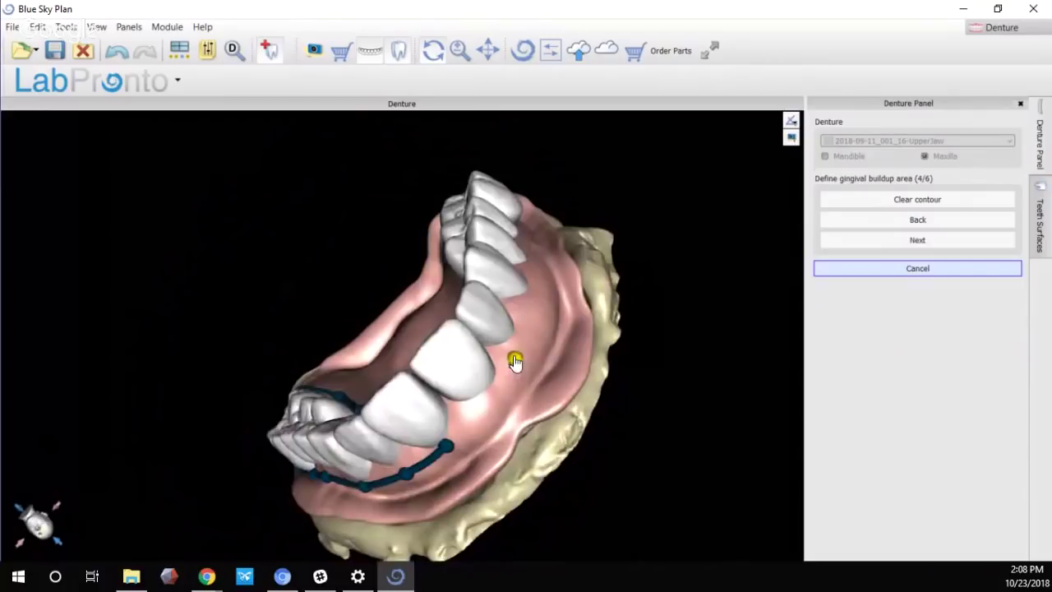
# Extend the buildup contour along the remaining buccal side and close it at its starting point behind the first molar
pyautogui.moveTo(515, 357); pyautogui.dragTo(482, 384, button='right')
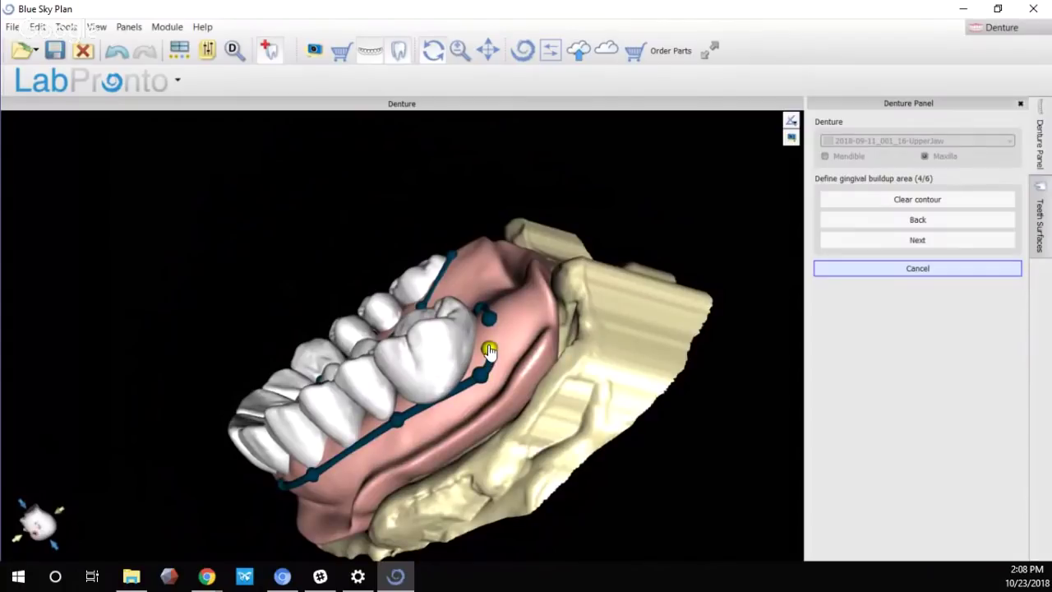
pyautogui.moveTo(488, 347); pyautogui.dragTo(486, 342, button='right')
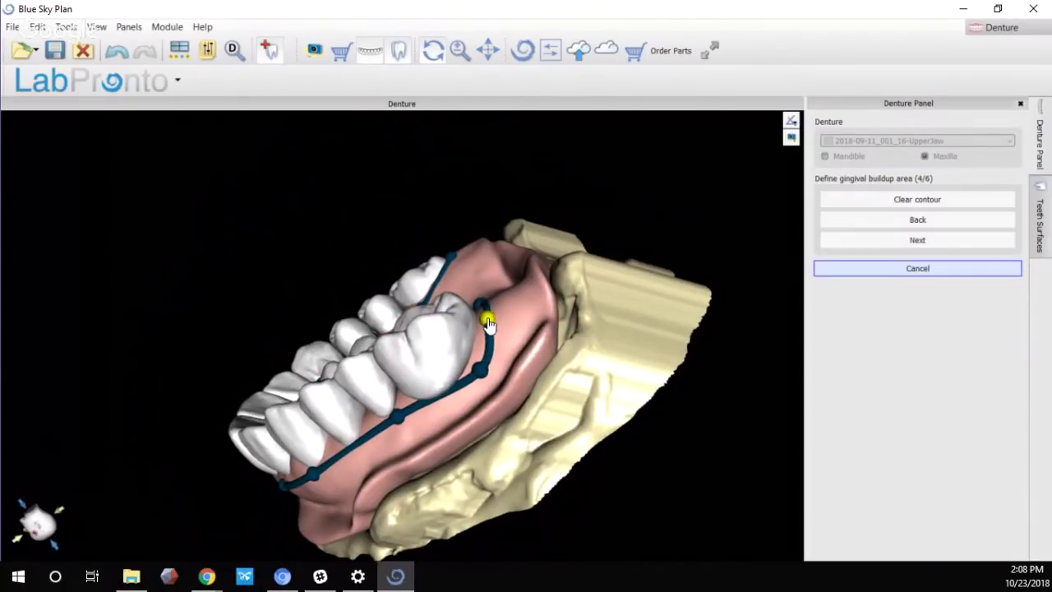
pyautogui.moveTo(454, 239); pyautogui.dragTo(526, 493, button='right')
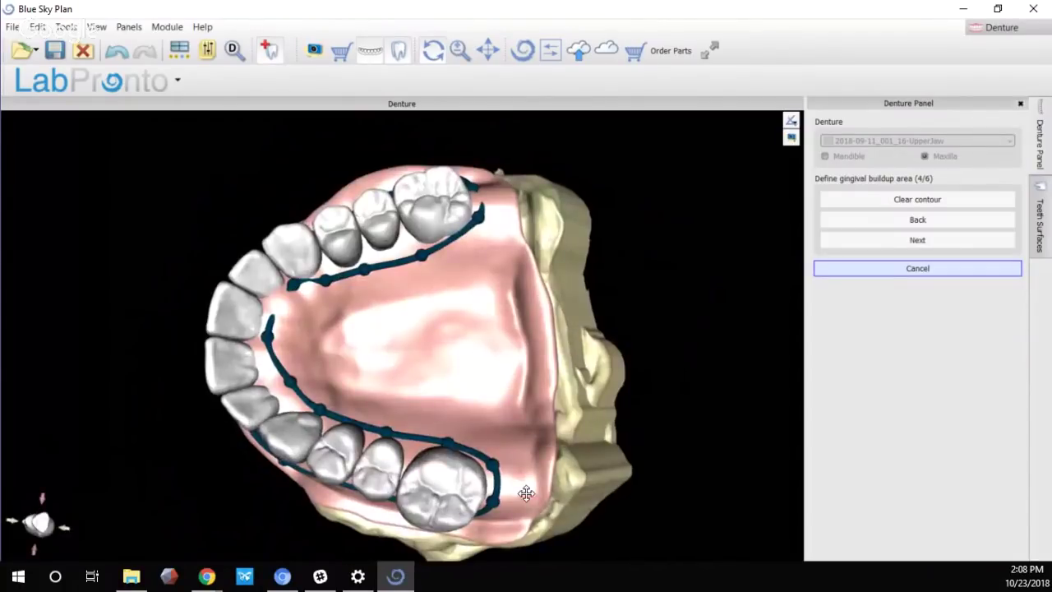
# Refine the buildup contour behind the front teeth and below the incisors on the facial side, and accept it to generate the gingiva
pyautogui.click(273, 312)
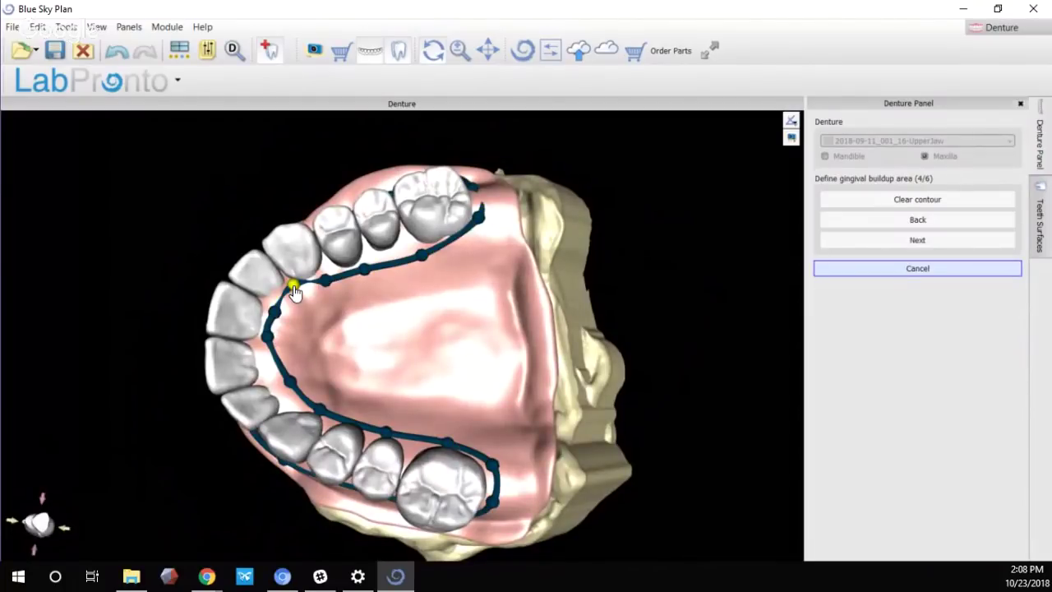
pyautogui.moveTo(289, 287); pyautogui.dragTo(292, 299)
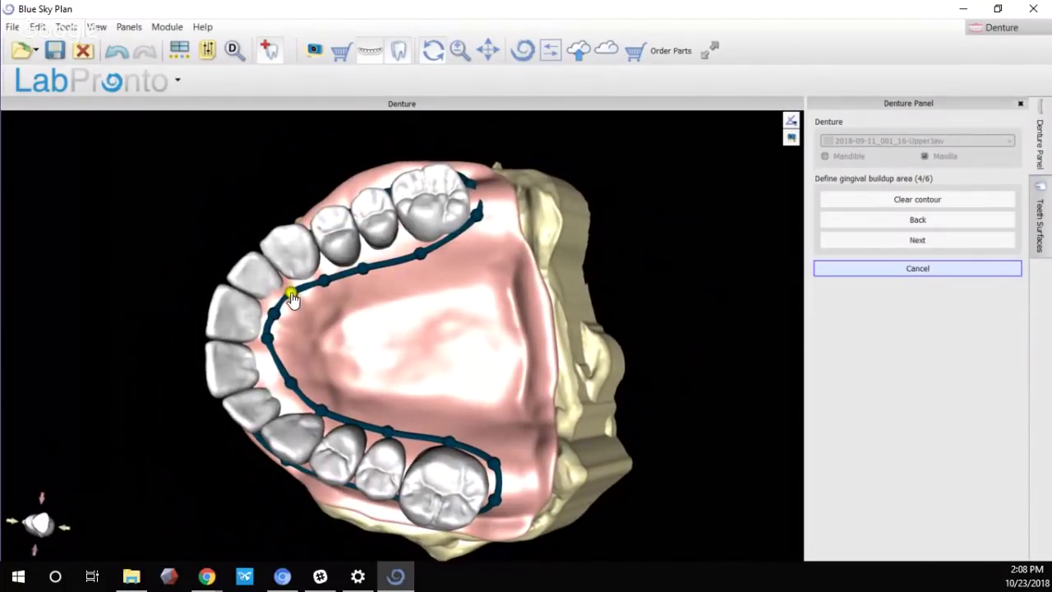
pyautogui.moveTo(416, 383); pyautogui.dragTo(418, 437, button='right')
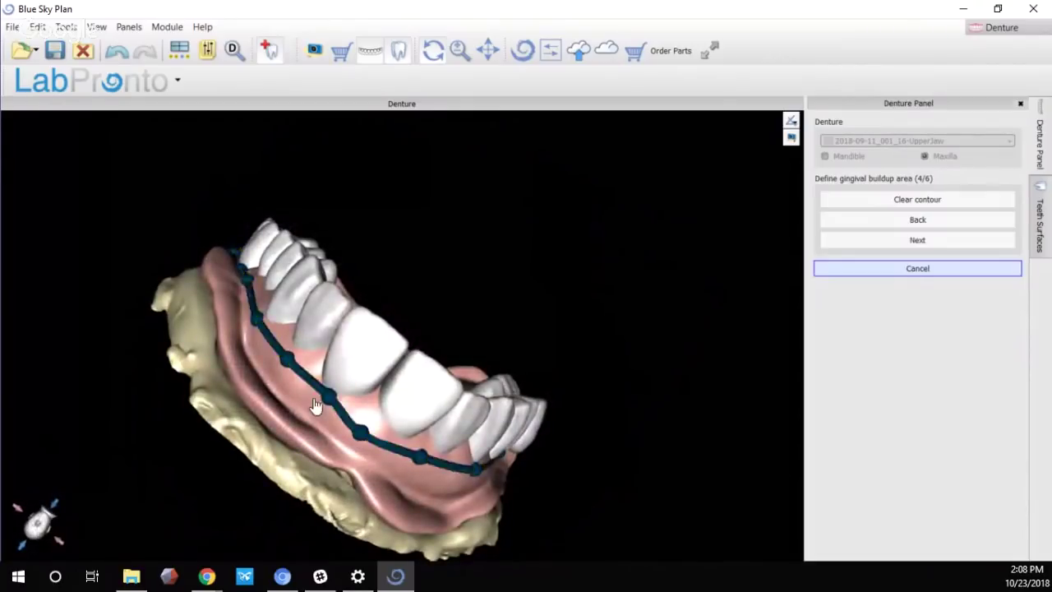
pyautogui.moveTo(329, 397)
pyautogui.mouseDown()
pyautogui.moveTo(307, 403)
pyautogui.moveTo(316, 398)
pyautogui.mouseUp()
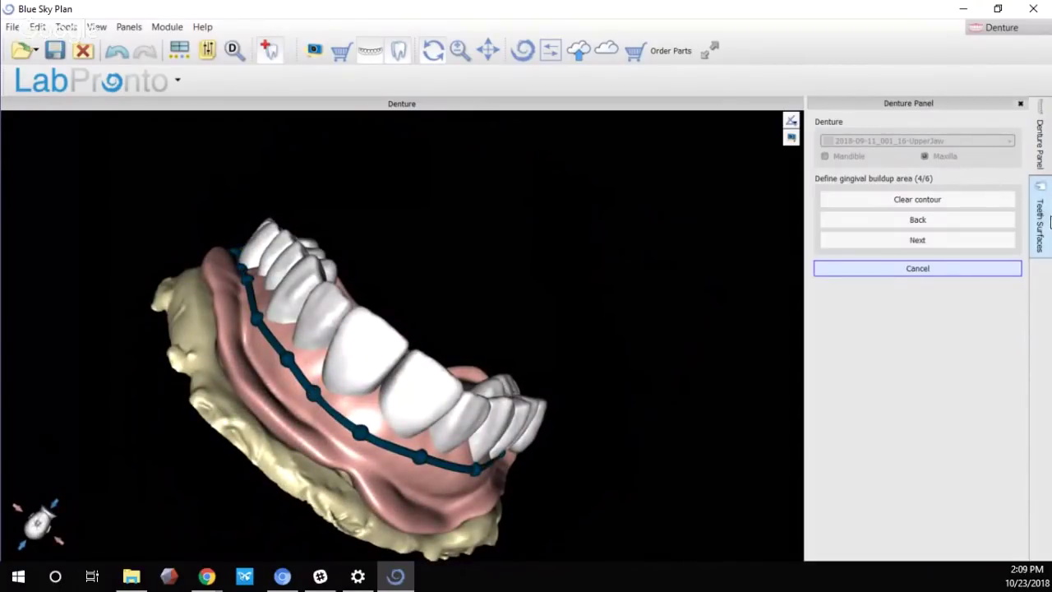
pyautogui.click(906, 241)
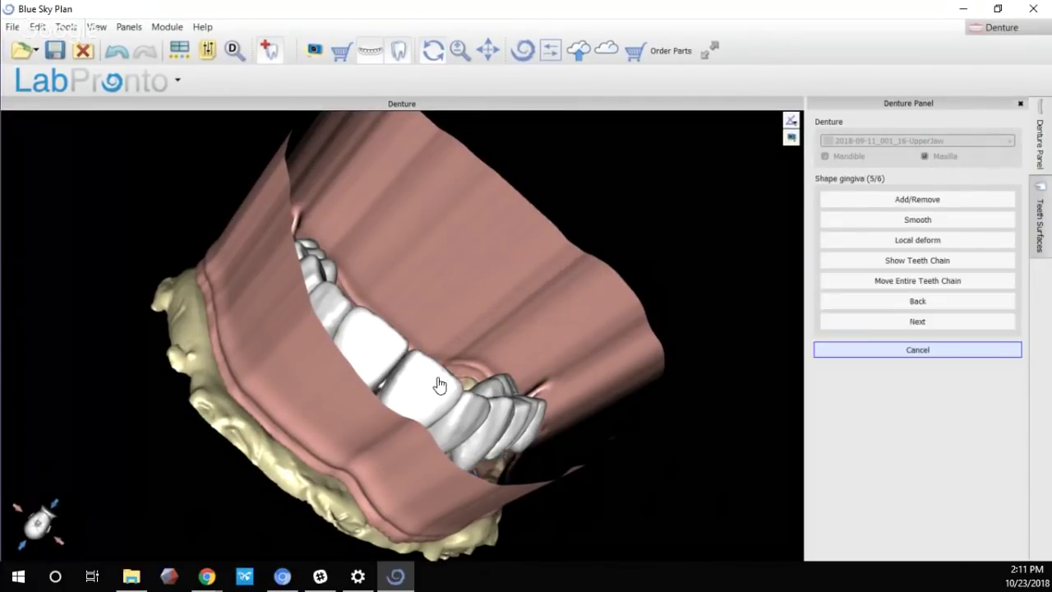
# Inspect the generated gingiva and go back through the buildup area and gingiva height stages to the denture base selection
pyautogui.moveTo(447, 383); pyautogui.dragTo(346, 448)
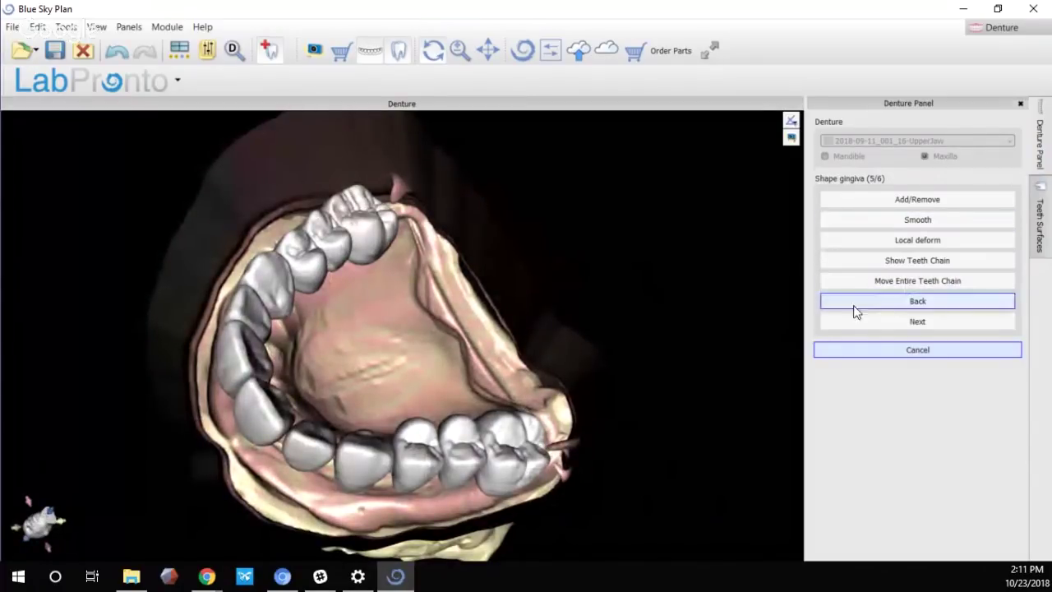
pyautogui.moveTo(22, 378); pyautogui.dragTo(1048, 378)
pyautogui.click(947, 300)
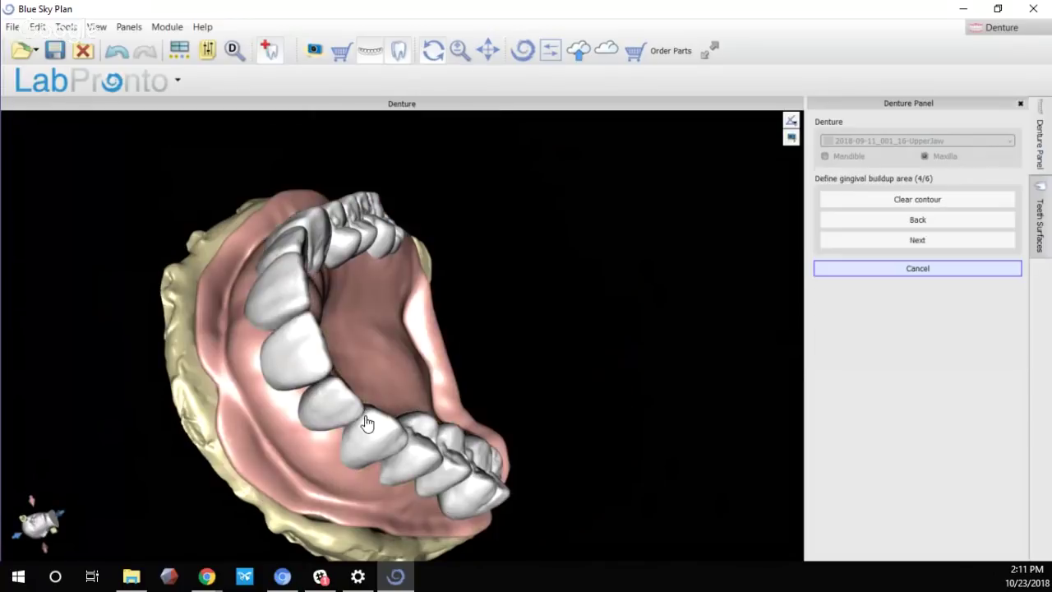
pyautogui.click(917, 222)
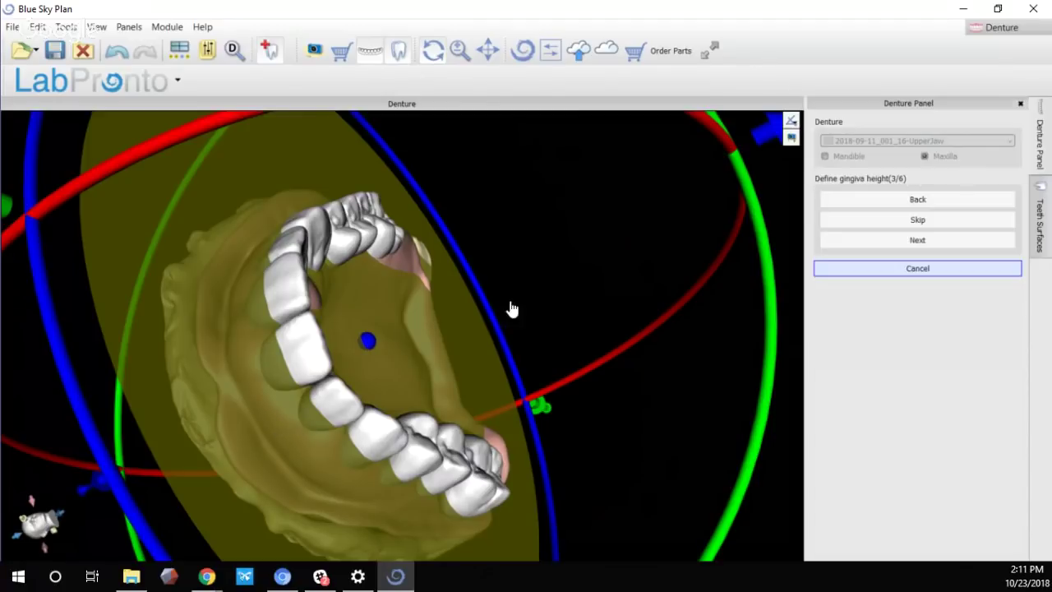
pyautogui.scroll(-5, 575, 320)
pyautogui.moveTo(525, 378); pyautogui.dragTo(431, 368)
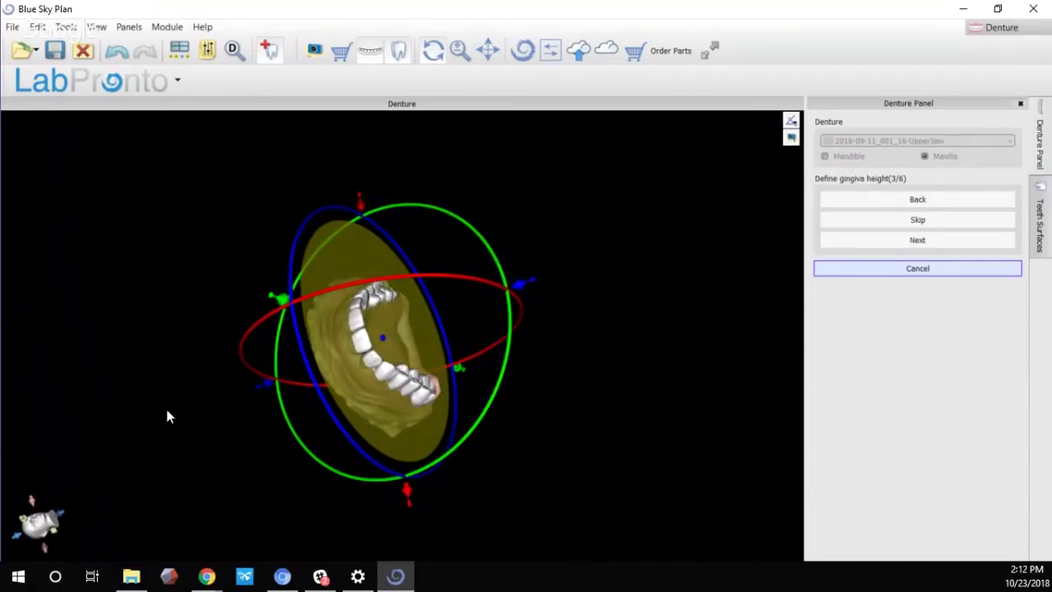
pyautogui.moveTo(167, 416); pyautogui.dragTo(242, 216)
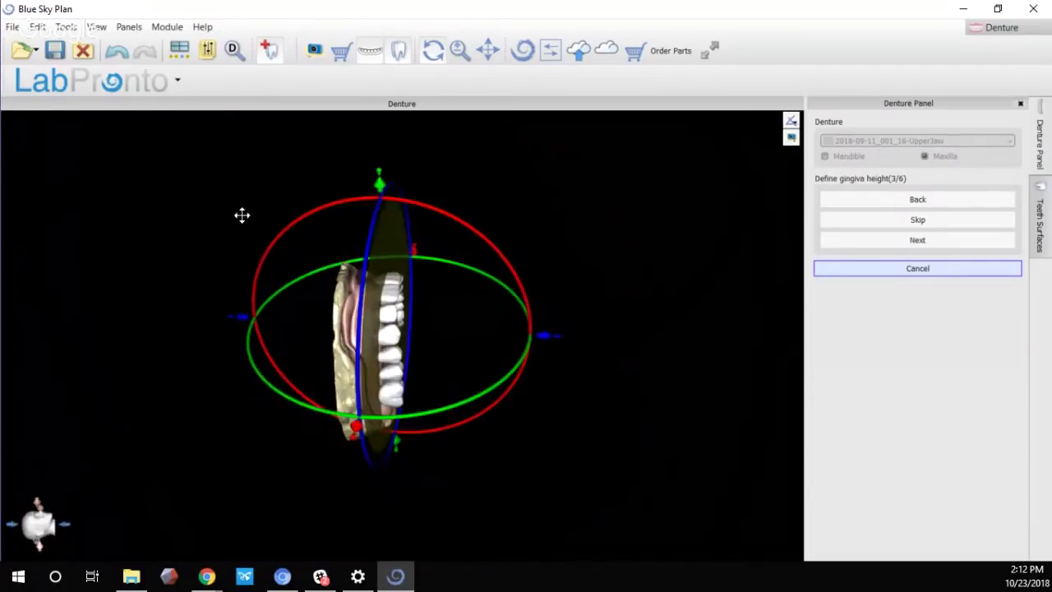
pyautogui.click(893, 200)
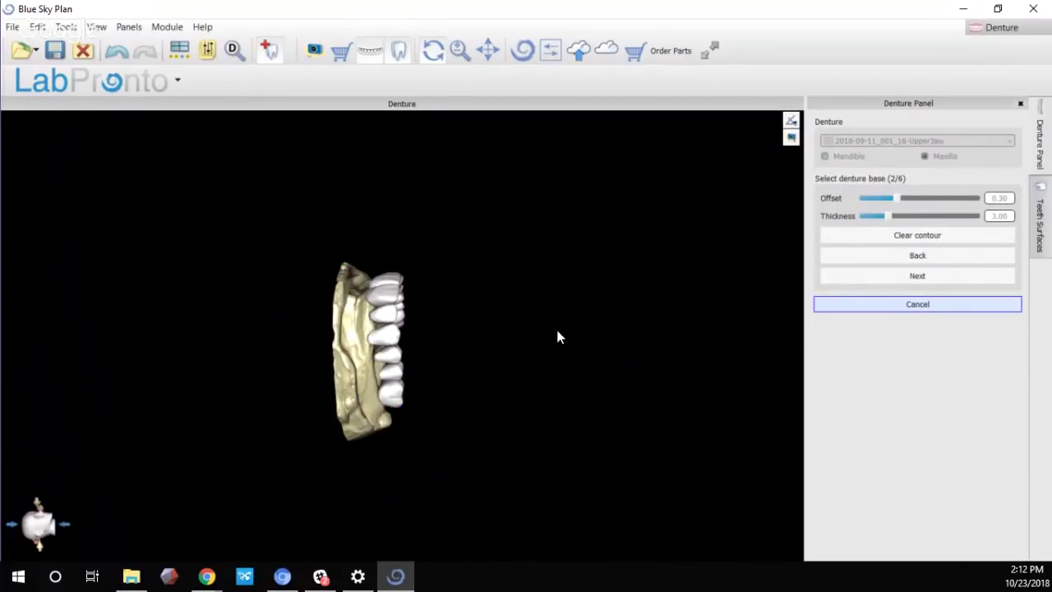
# Start a new denture base contour on the upper jaw scan behind one molar, running forward along the buccal side
pyautogui.moveTo(556, 329); pyautogui.dragTo(452, 387)
pyautogui.scroll(5, 413, 420)
pyautogui.moveTo(414, 419); pyautogui.dragTo(250, 300)
pyautogui.moveTo(250, 349); pyautogui.dragTo(307, 400)
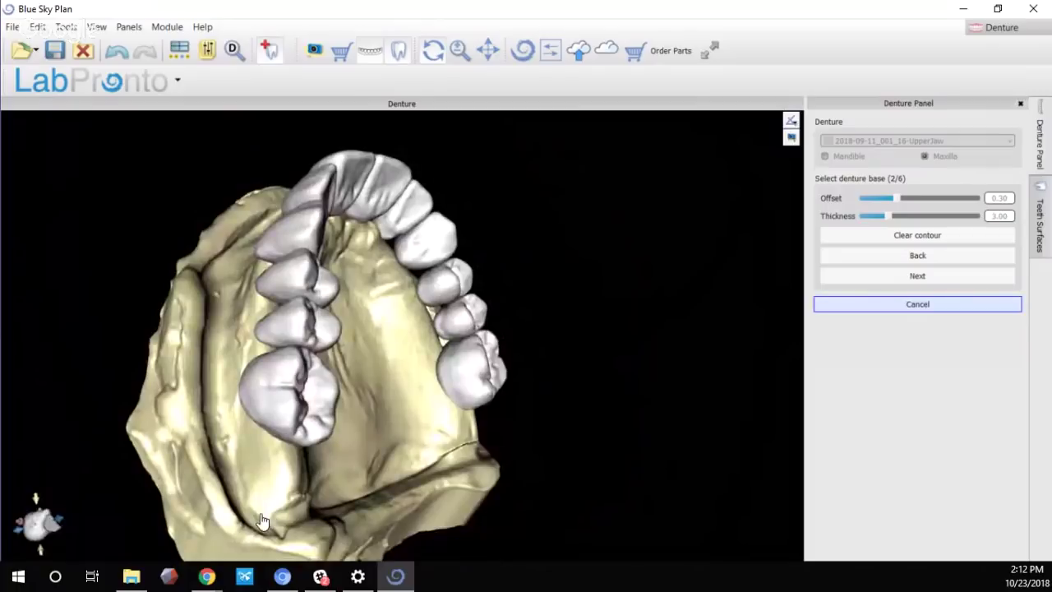
pyautogui.click(264, 519)
pyautogui.click(240, 490)
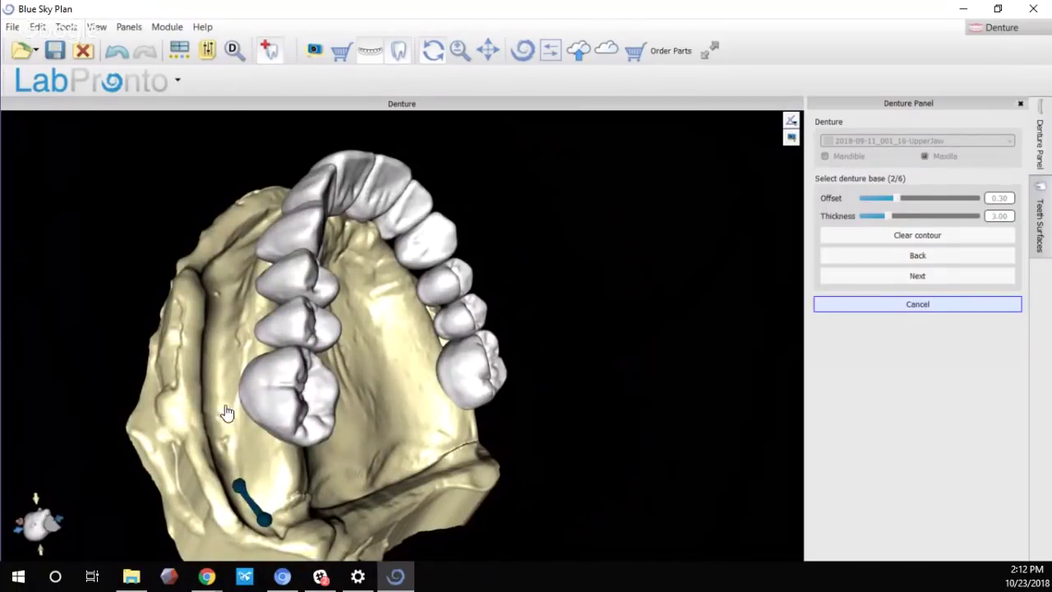
pyautogui.click(224, 370)
pyautogui.click(221, 301)
# Continue the denture base contour around the front of the arch and onto the opposite buccal side
pyautogui.moveTo(220, 301); pyautogui.dragTo(237, 352)
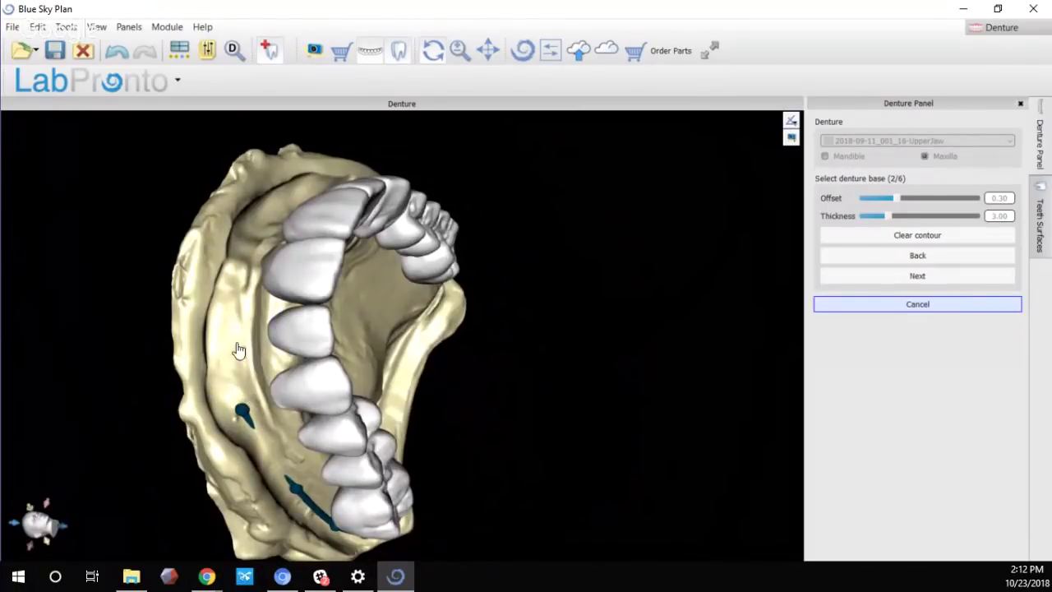
pyautogui.click(233, 341)
pyautogui.click(237, 290)
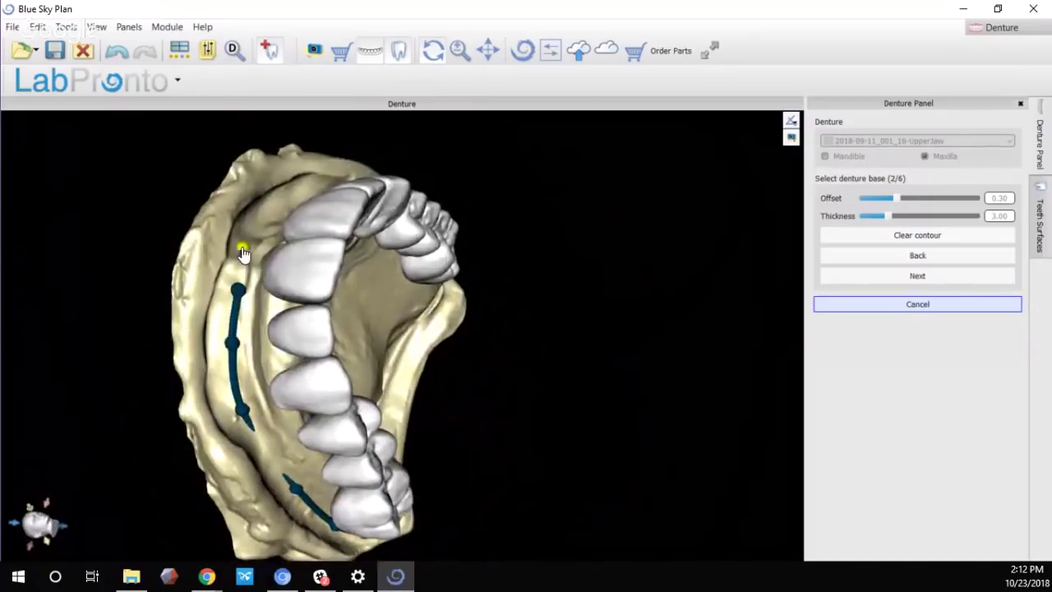
pyautogui.moveTo(242, 248); pyautogui.dragTo(229, 291)
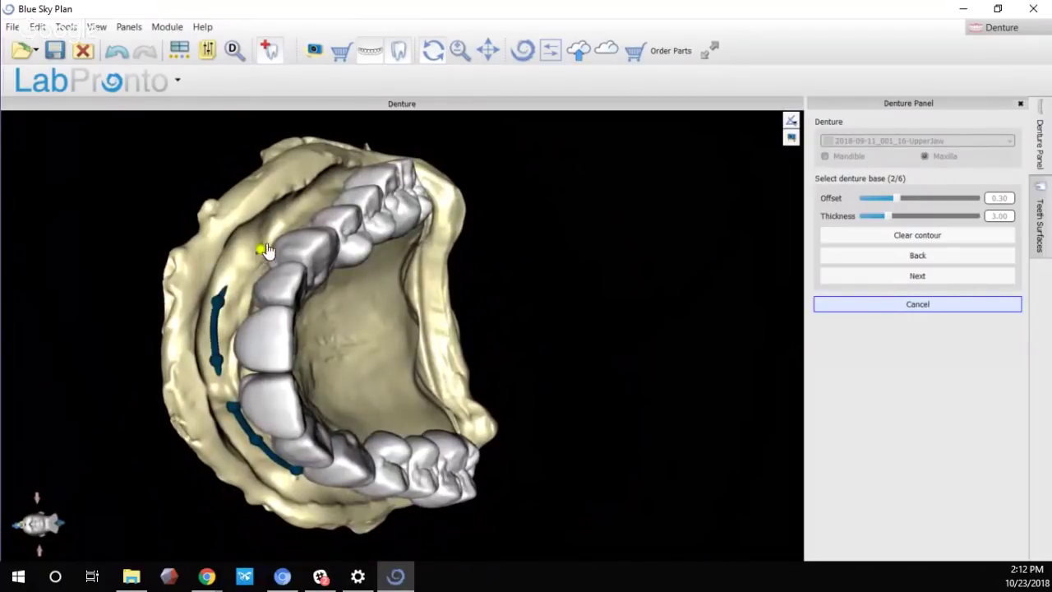
pyautogui.moveTo(263, 246)
pyautogui.mouseDown()
pyautogui.moveTo(261, 263)
pyautogui.moveTo(264, 249)
pyautogui.mouseUp()
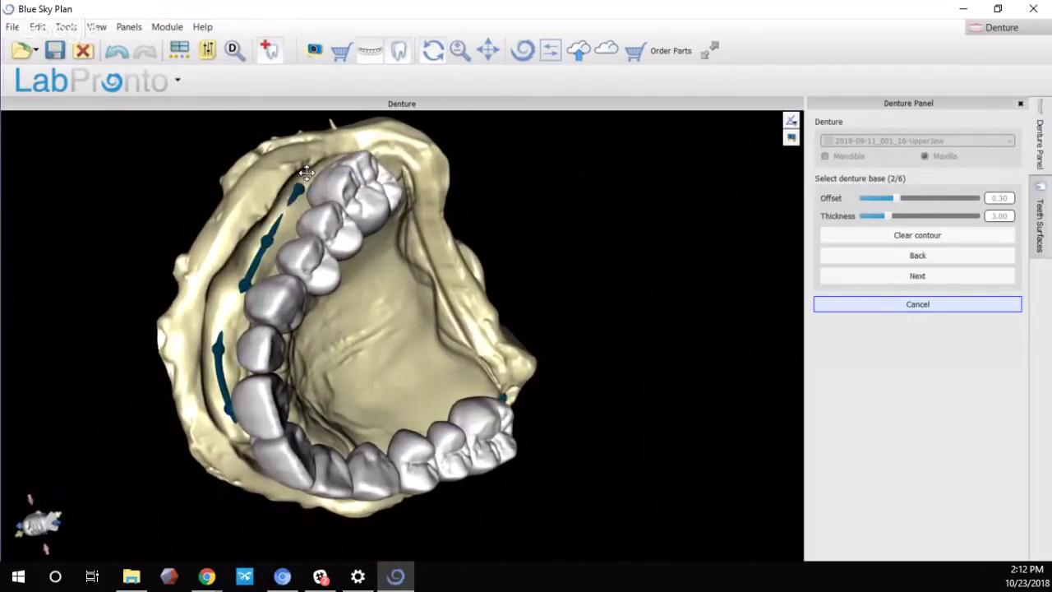
# Carry the denture base contour behind the second molar and across the posterior palate, closing it near the first molar
pyautogui.moveTo(299, 207); pyautogui.dragTo(250, 197)
pyautogui.click(280, 177)
pyautogui.click(327, 146)
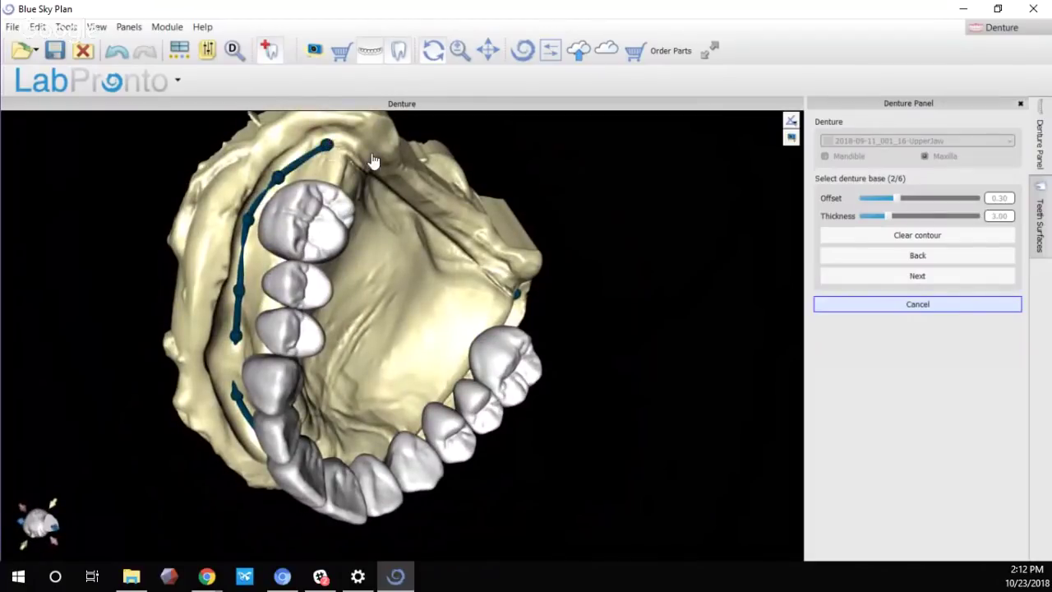
pyautogui.click(378, 174)
pyautogui.click(444, 233)
pyautogui.moveTo(524, 288); pyautogui.dragTo(510, 239)
pyautogui.click(523, 238)
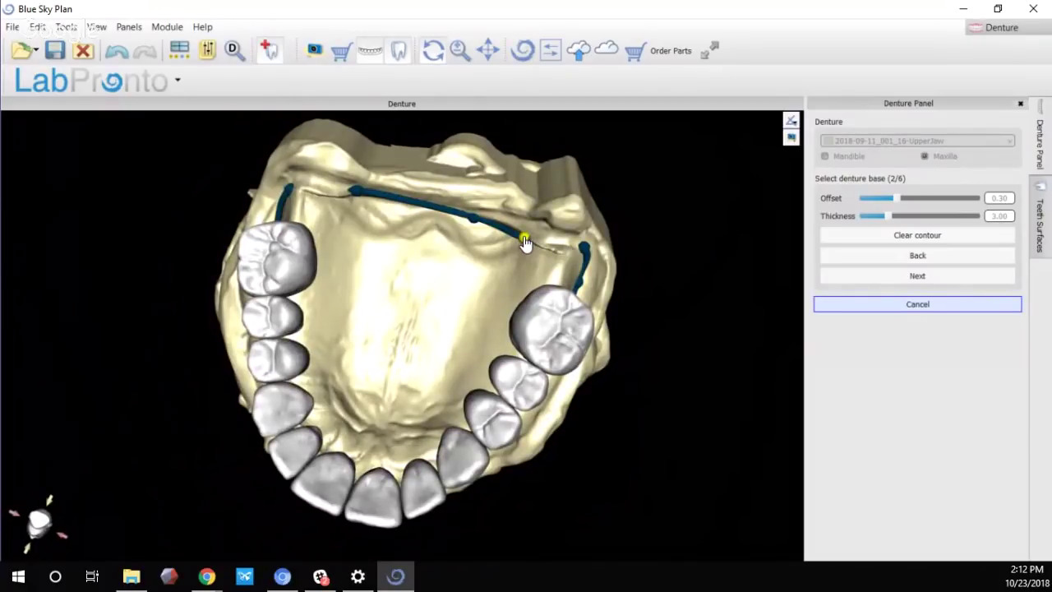
pyautogui.click(548, 239)
# Refine the posterior palatal edge of the denture base contour by adding and repositioning points so it follows the scan surface
pyautogui.moveTo(414, 220)
pyautogui.mouseDown()
pyautogui.moveTo(405, 192)
pyautogui.moveTo(337, 215)
pyautogui.mouseUp()
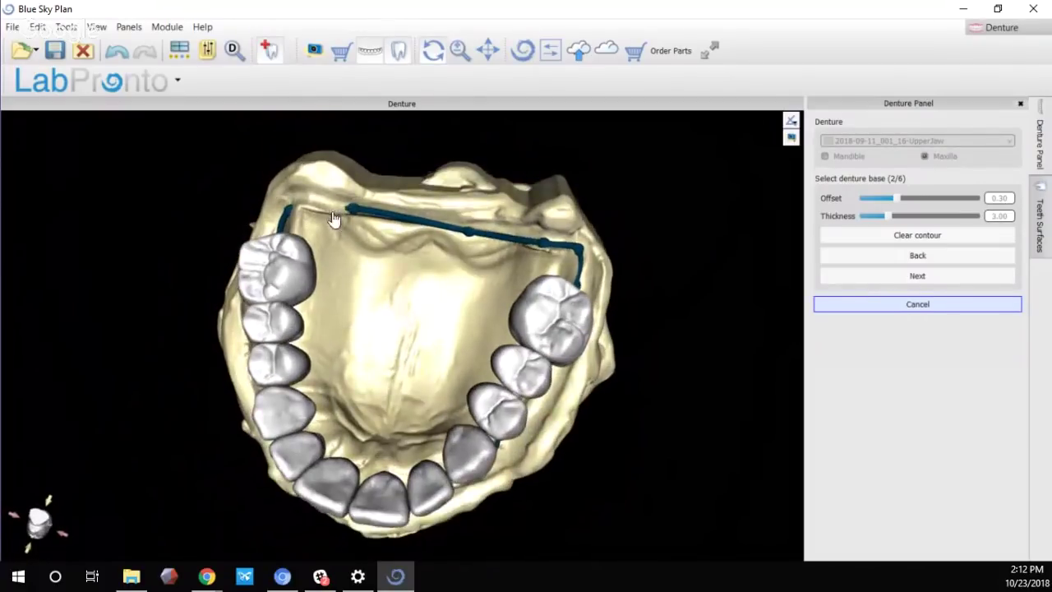
pyautogui.click(312, 206)
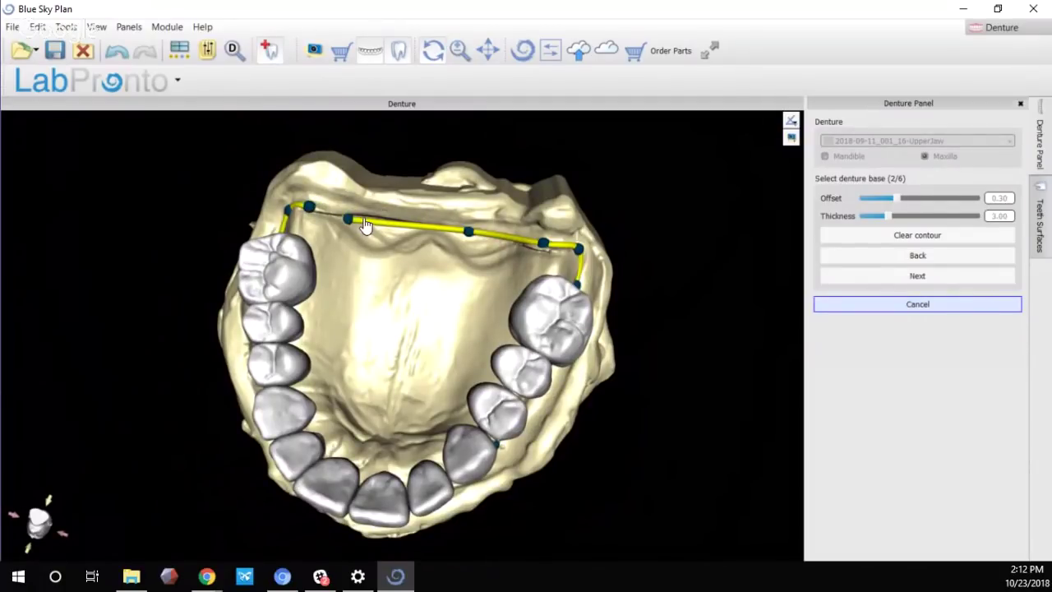
pyautogui.click(408, 230)
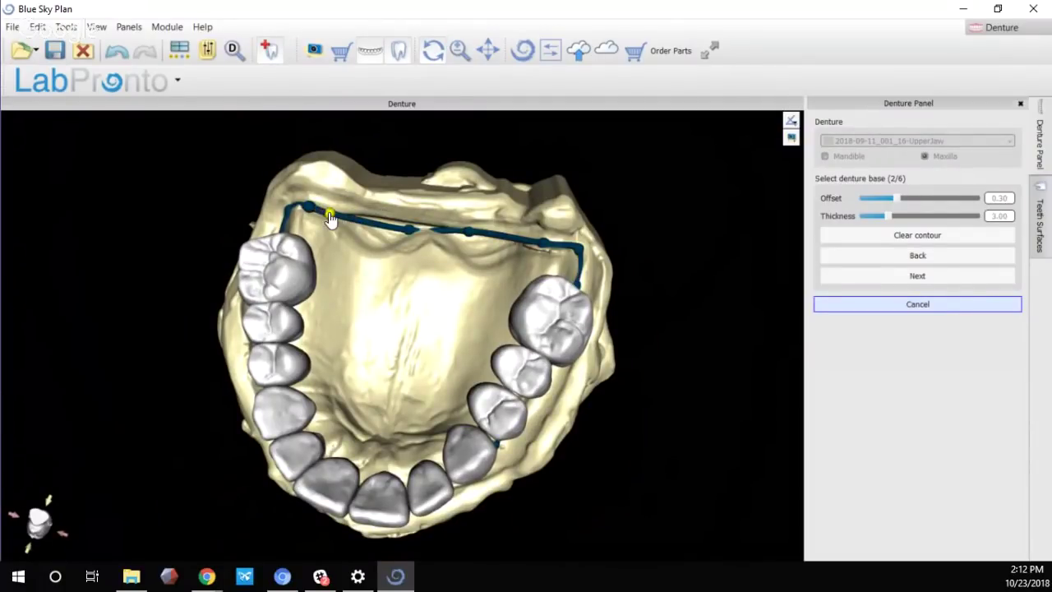
pyautogui.click(331, 213)
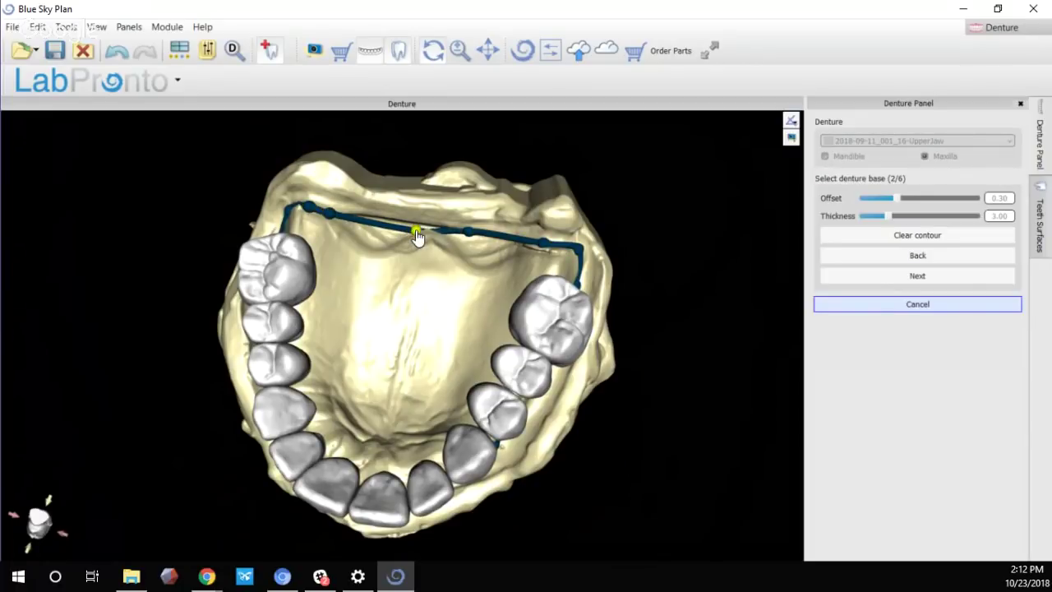
# Refine the denture base contour on the buccal side and near the front midline with additional and adjusted points
pyautogui.moveTo(367, 254); pyautogui.dragTo(271, 434, button='right')
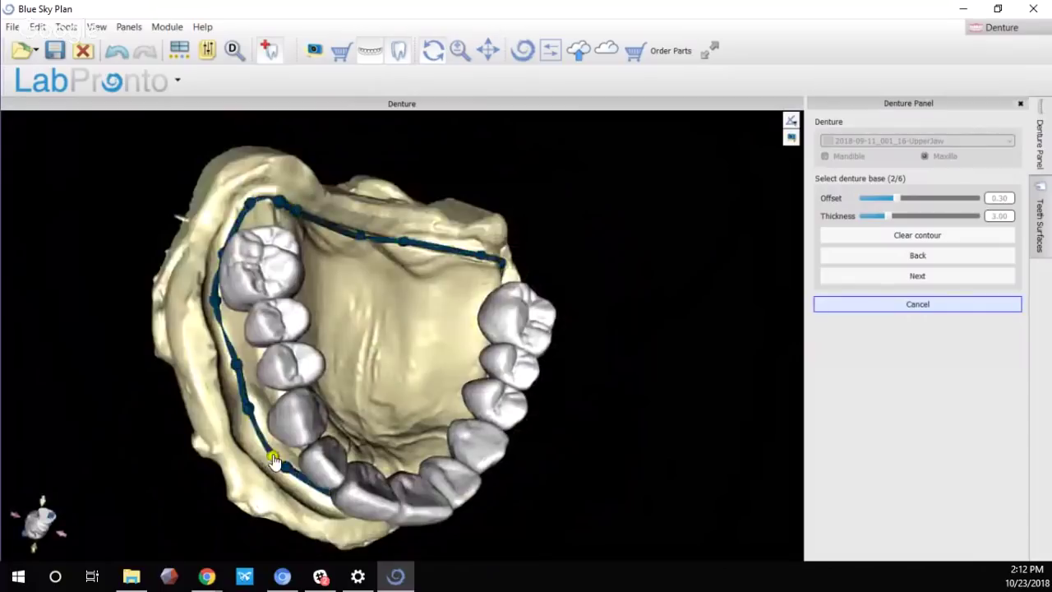
pyautogui.click(275, 458)
pyautogui.moveTo(398, 505); pyautogui.dragTo(340, 467, button='right')
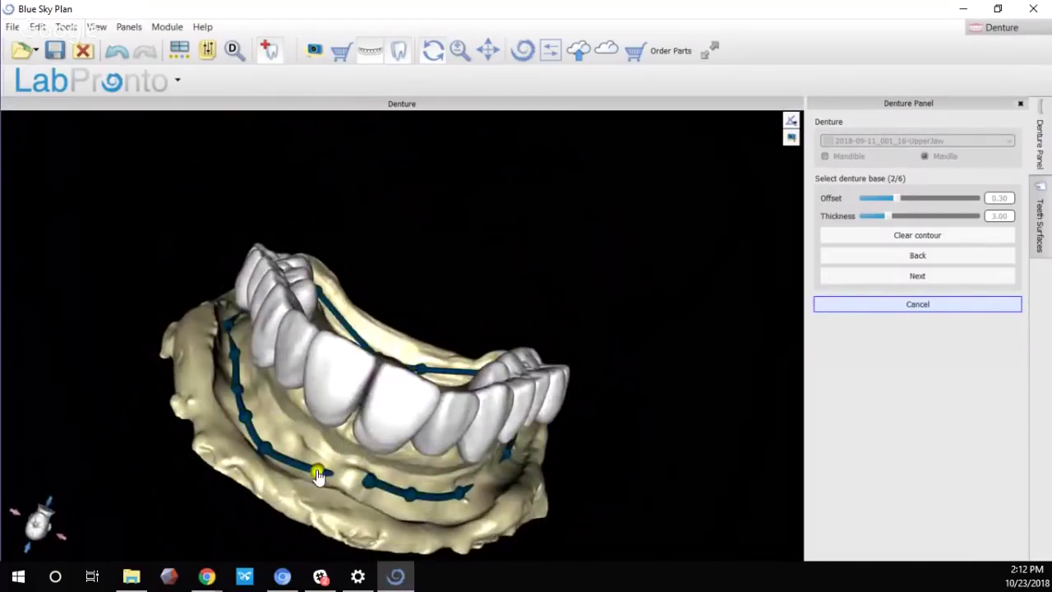
pyautogui.moveTo(317, 469); pyautogui.dragTo(312, 463)
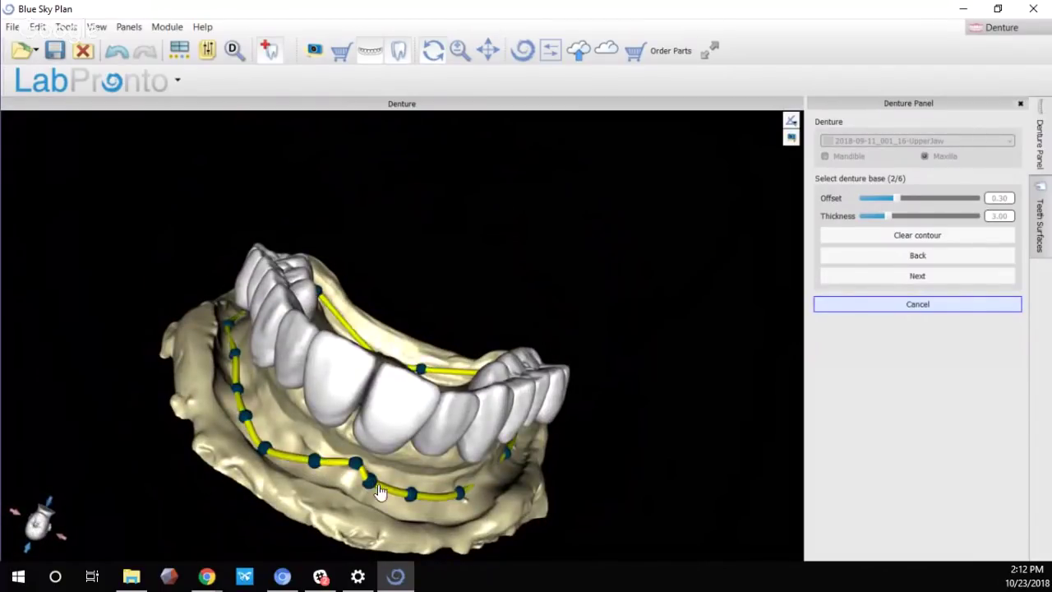
# Check the denture base contour around the whole upper arch and generate the denture base from it
pyautogui.moveTo(376, 493)
pyautogui.mouseDown(button='right')
pyautogui.moveTo(346, 388)
pyautogui.moveTo(371, 487)
pyautogui.mouseUp(button='right')
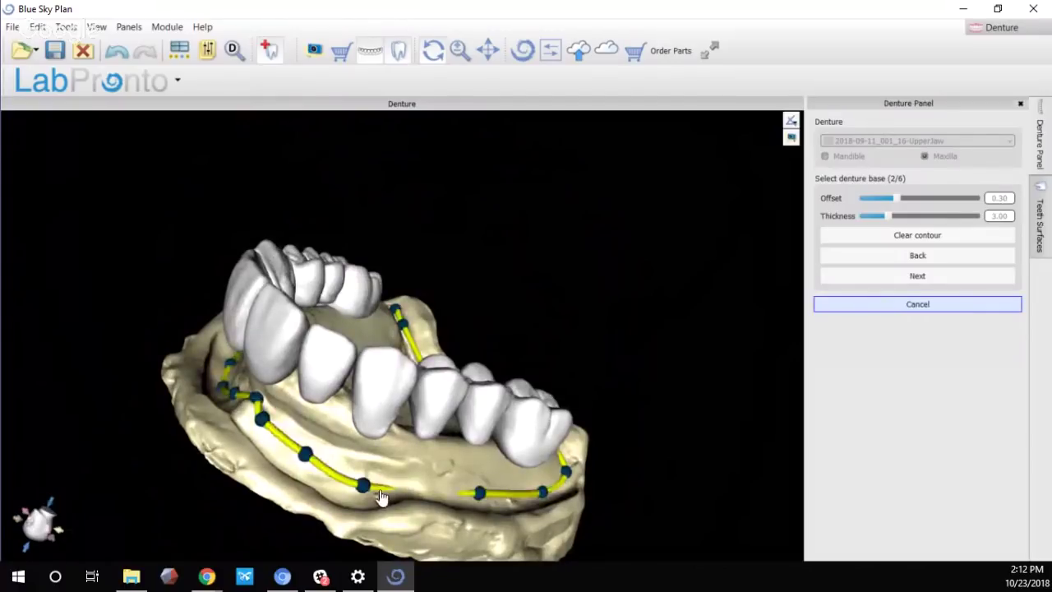
pyautogui.moveTo(603, 461); pyautogui.dragTo(359, 362, button='right')
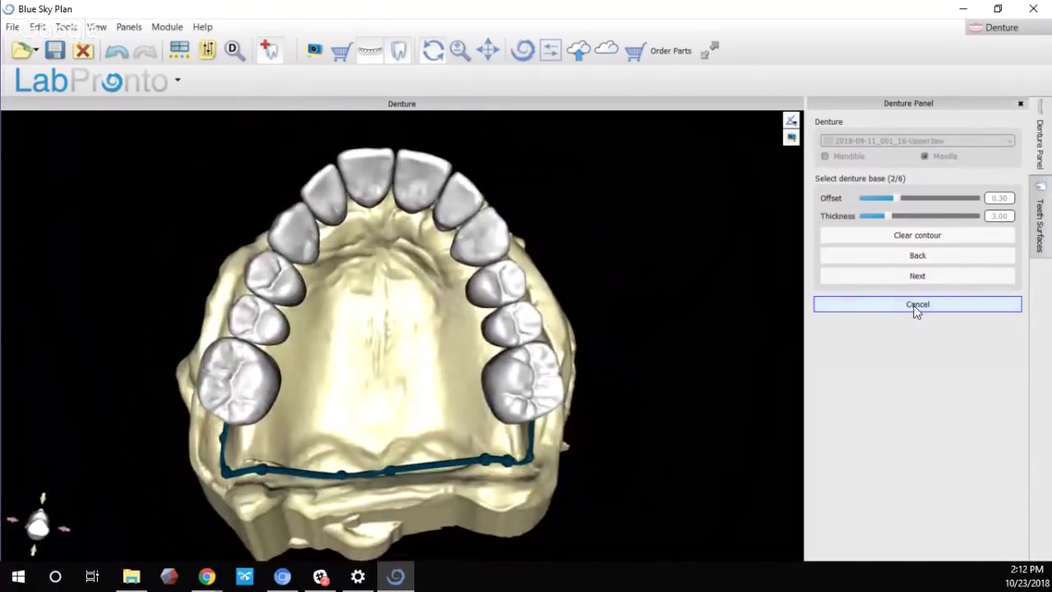
pyautogui.click(893, 278)
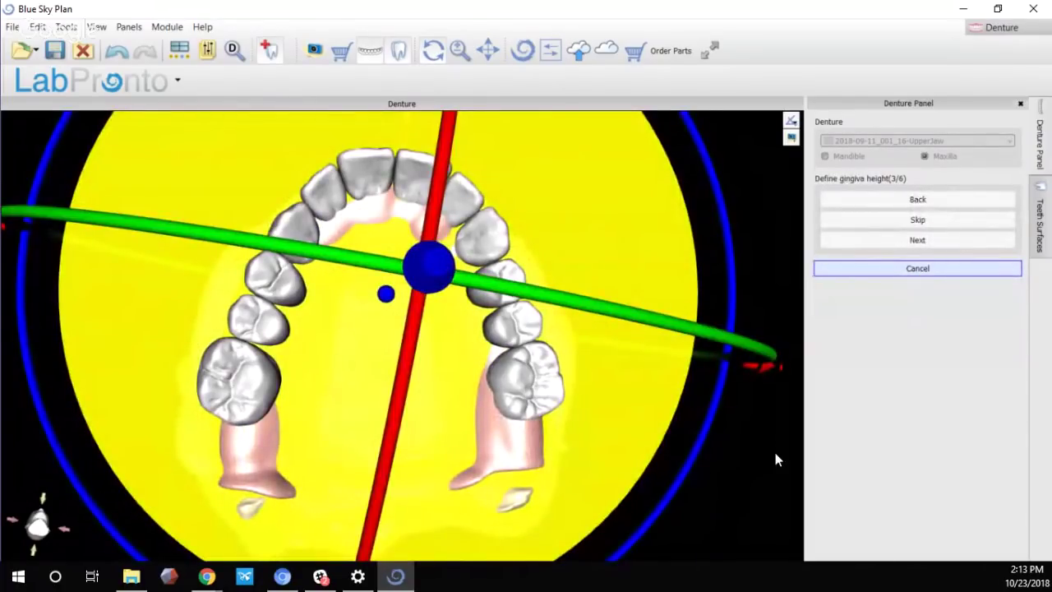
# Check the gingiva height plane from the side, accept it and advance to the gingival buildup area
pyautogui.moveTo(392, 402); pyautogui.dragTo(294, 369)
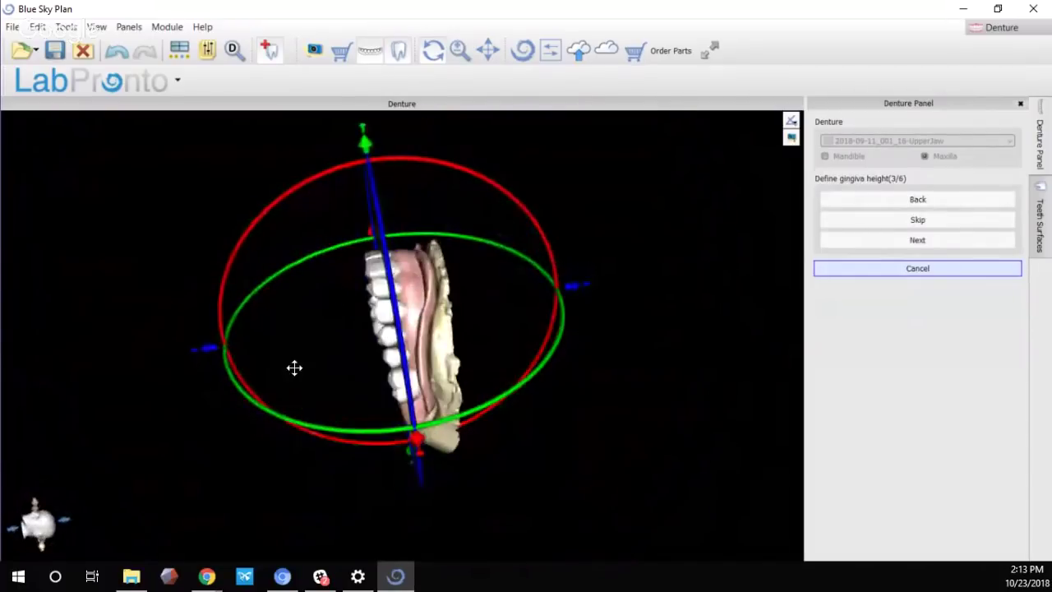
pyautogui.moveTo(578, 294); pyautogui.dragTo(610, 362)
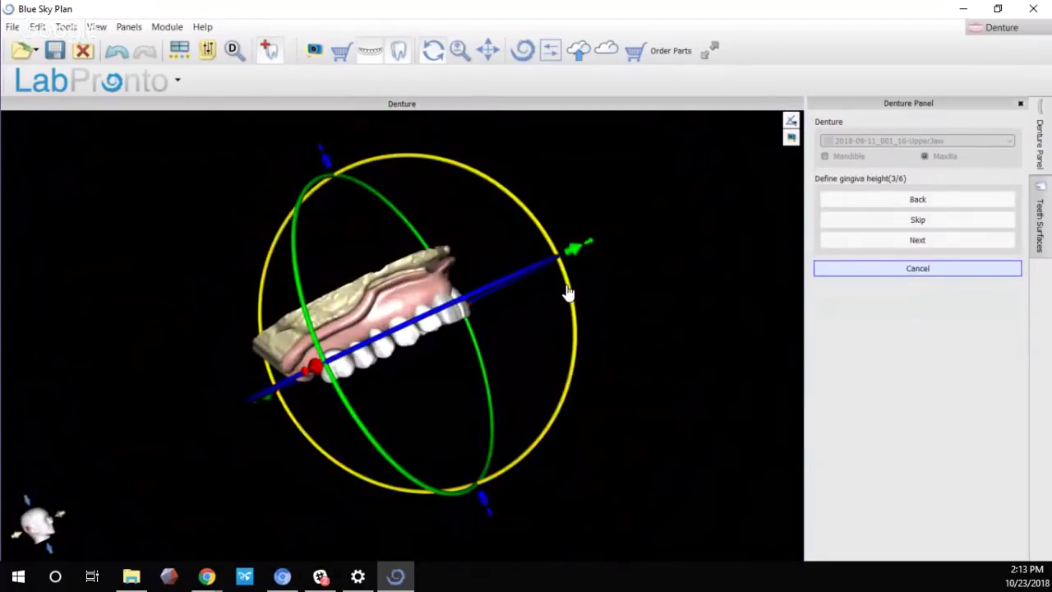
pyautogui.click(938, 247)
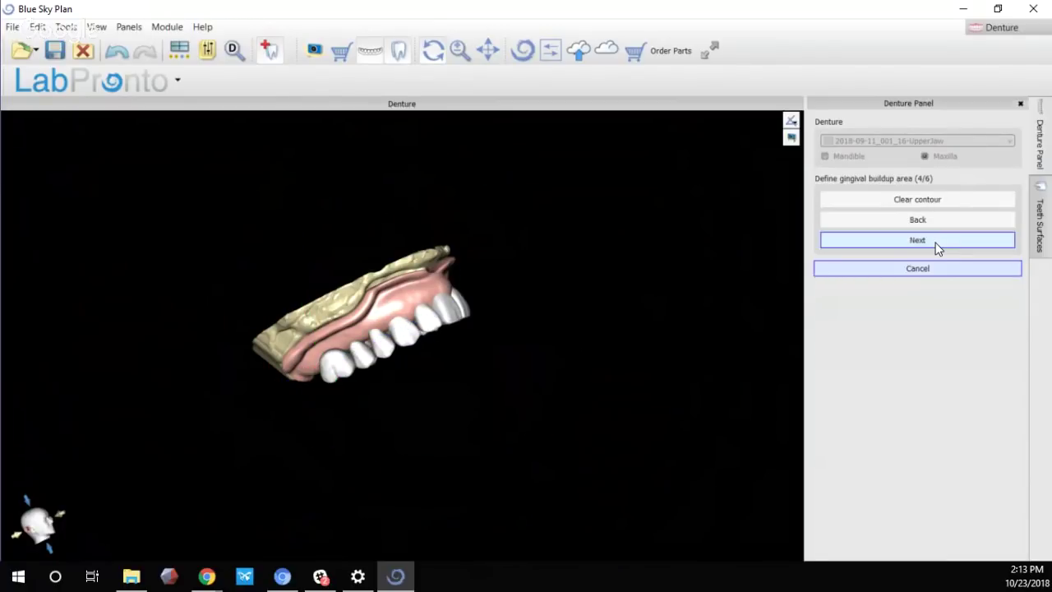
# Start the gingival buildup contour behind one last molar and run it along the outer gum past the premolars
pyautogui.moveTo(345, 445); pyautogui.dragTo(416, 343)
pyautogui.scroll(5, 88, 212)
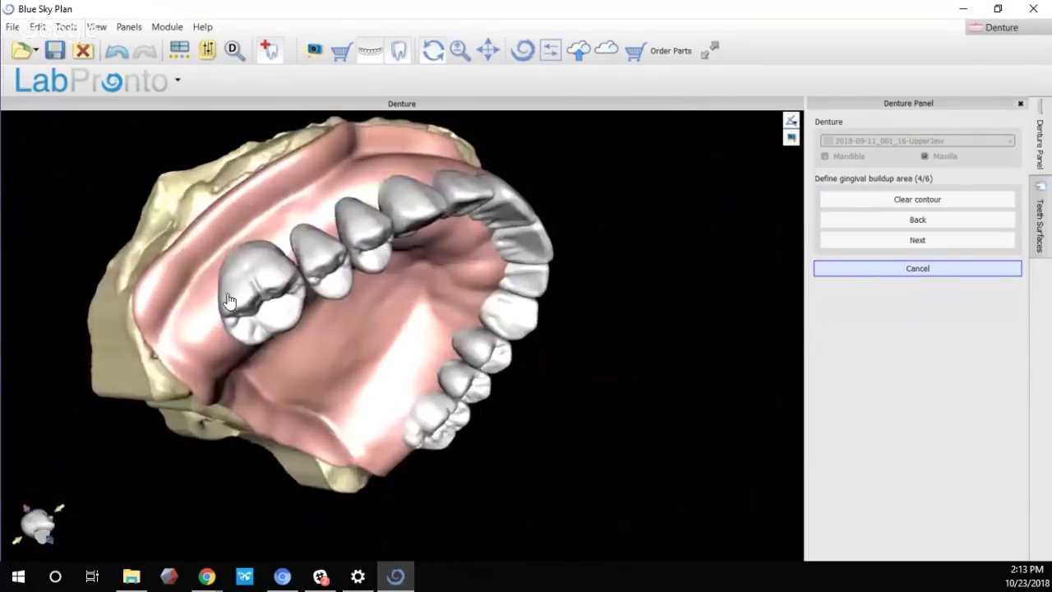
pyautogui.click(192, 339)
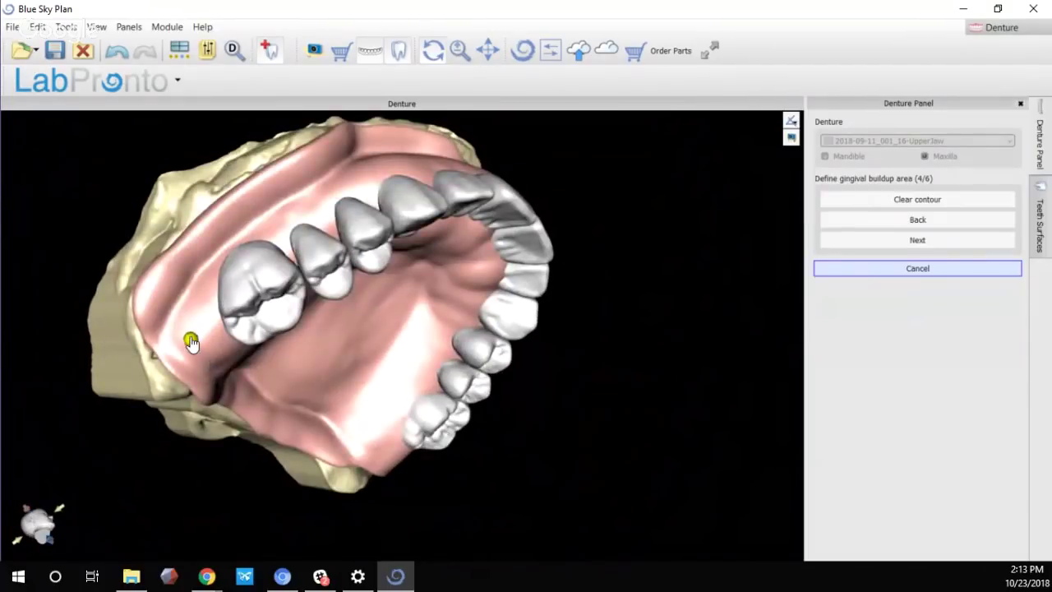
pyautogui.click(196, 286)
pyautogui.click(245, 235)
pyautogui.click(318, 188)
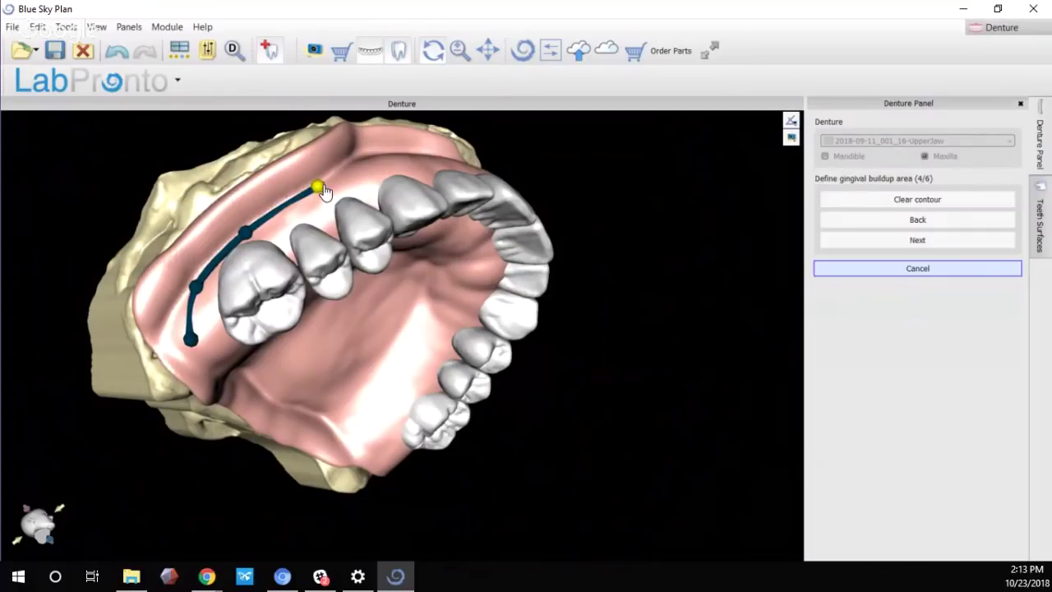
# Continue the buildup contour across the outer gum around the front teeth
pyautogui.moveTo(324, 190); pyautogui.dragTo(275, 270, button='right')
pyautogui.click(275, 260)
pyautogui.click(352, 206)
pyautogui.moveTo(352, 206); pyautogui.dragTo(305, 245, button='right')
pyautogui.click(306, 245)
pyautogui.click(411, 206)
# Extend the buildup contour along the outer gum of the opposite posterior teeth to the back of the last molar
pyautogui.moveTo(410, 205); pyautogui.dragTo(183, 301, button='right')
pyautogui.click(263, 255)
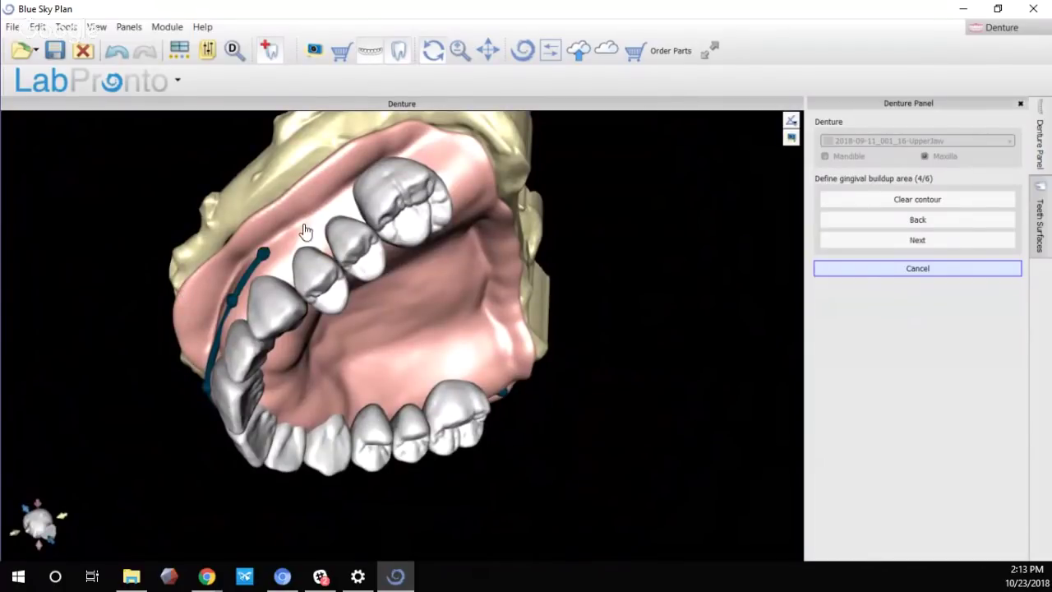
pyautogui.click(331, 201)
pyautogui.click(372, 155)
pyautogui.click(422, 156)
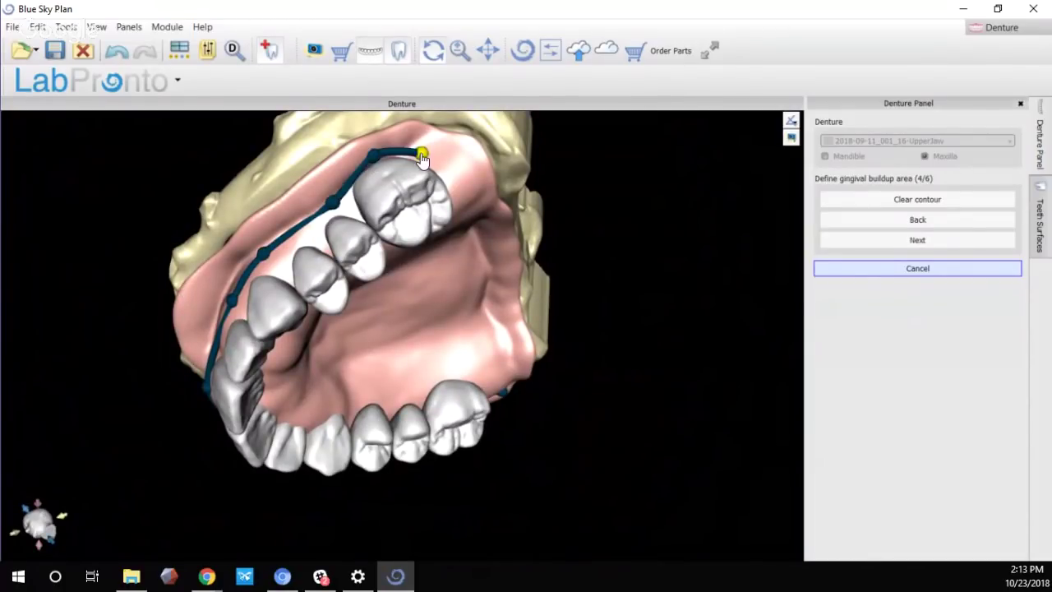
# Run the buildup contour onto the palatal side, following the inner gum line from the molar to the front teeth
pyautogui.moveTo(475, 197); pyautogui.dragTo(414, 208, button='right')
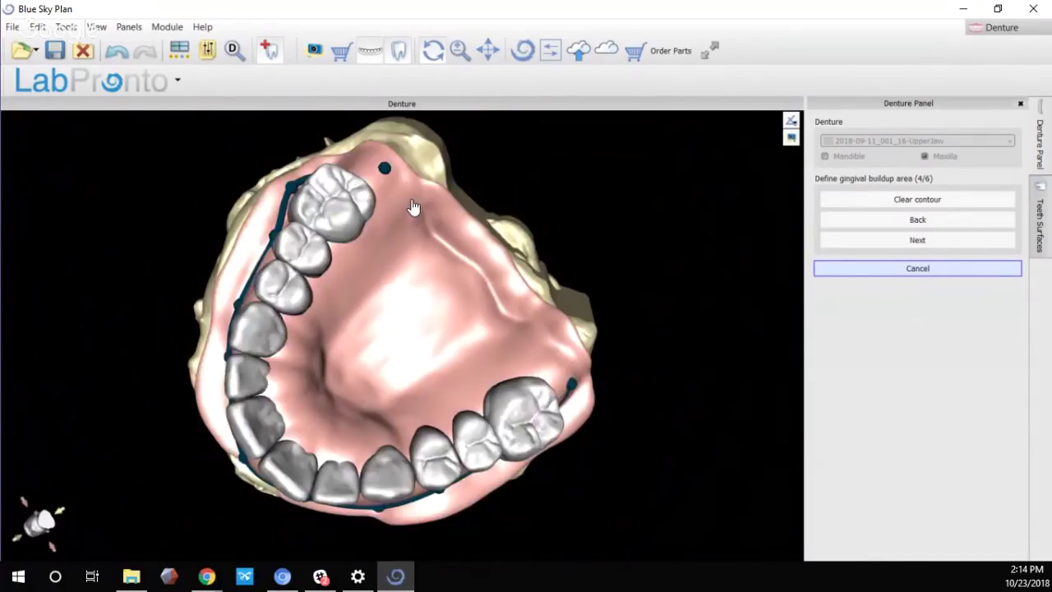
pyautogui.click(349, 262)
pyautogui.click(309, 319)
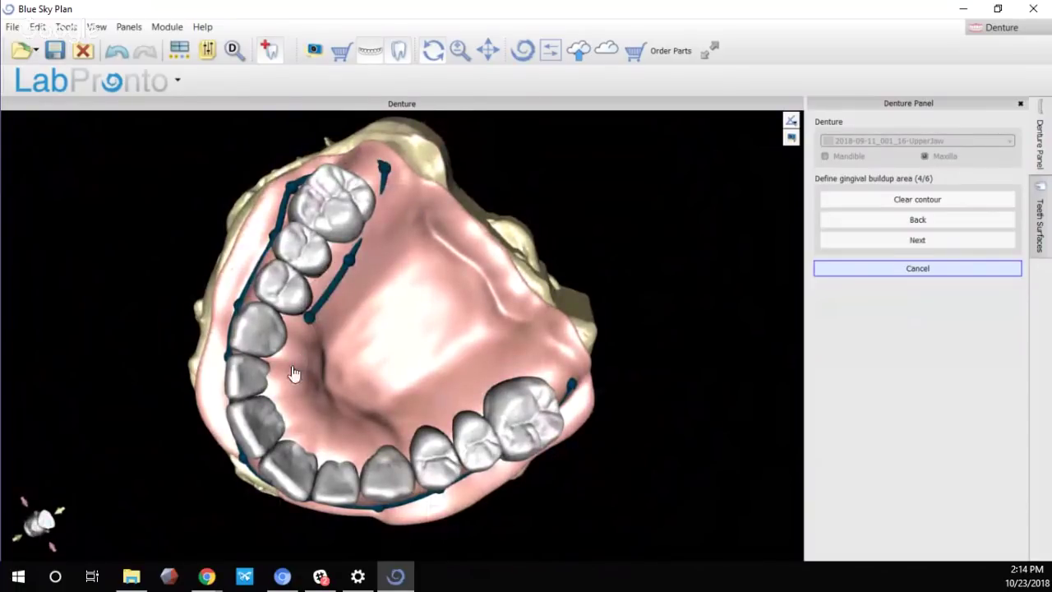
pyautogui.click(293, 367)
pyautogui.click(289, 408)
pyautogui.click(313, 440)
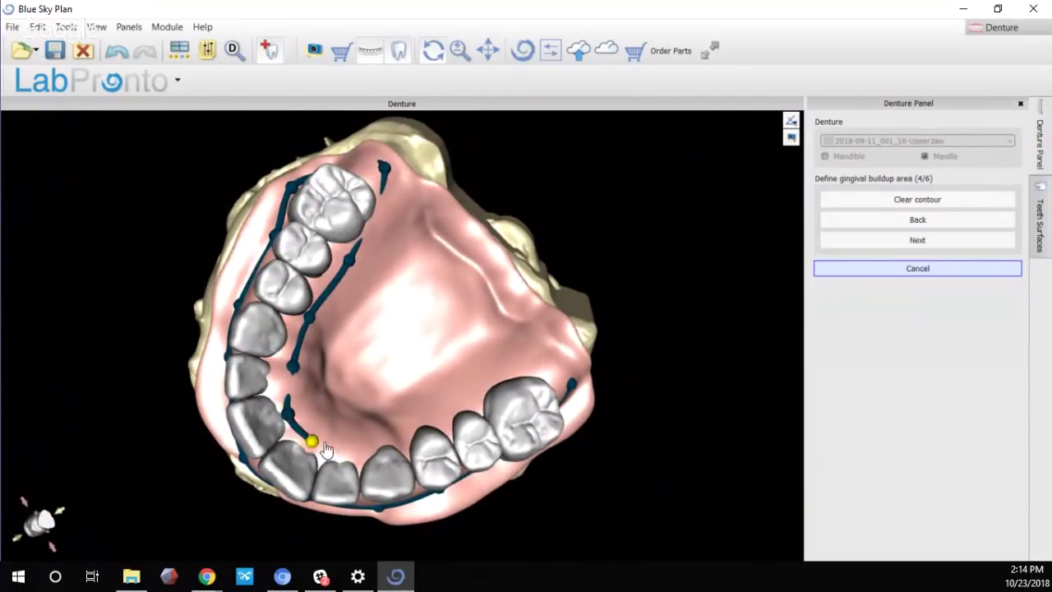
pyautogui.click(336, 446)
# Carry the contour along the remaining palatal gum line and close it at its starting point behind the first molar
pyautogui.moveTo(386, 438); pyautogui.dragTo(381, 426, button='right')
pyautogui.click(380, 424)
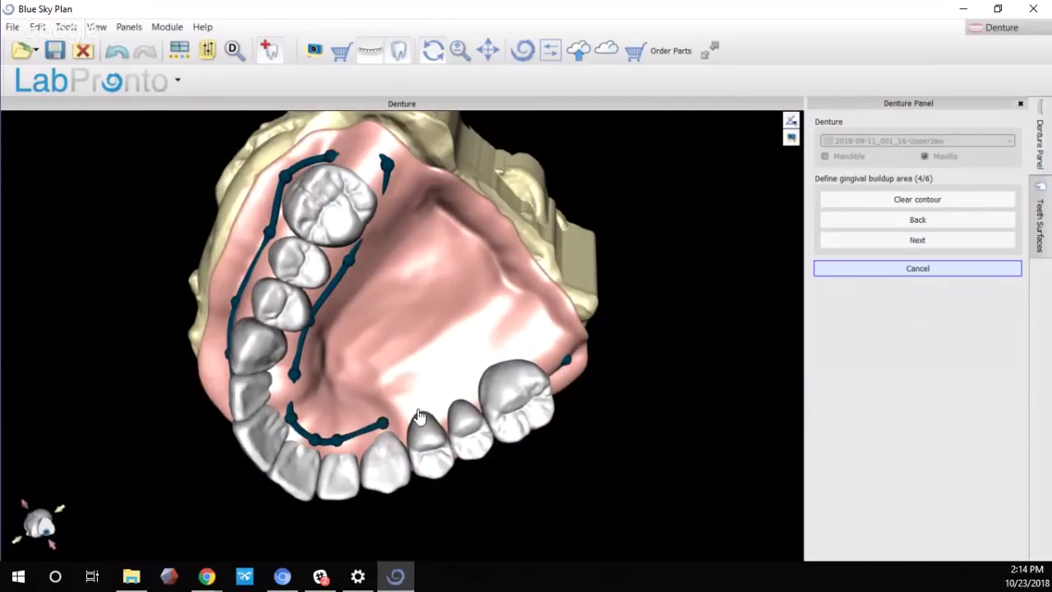
pyautogui.click(420, 402)
pyautogui.click(447, 386)
pyautogui.moveTo(494, 364); pyautogui.dragTo(381, 265, button='right')
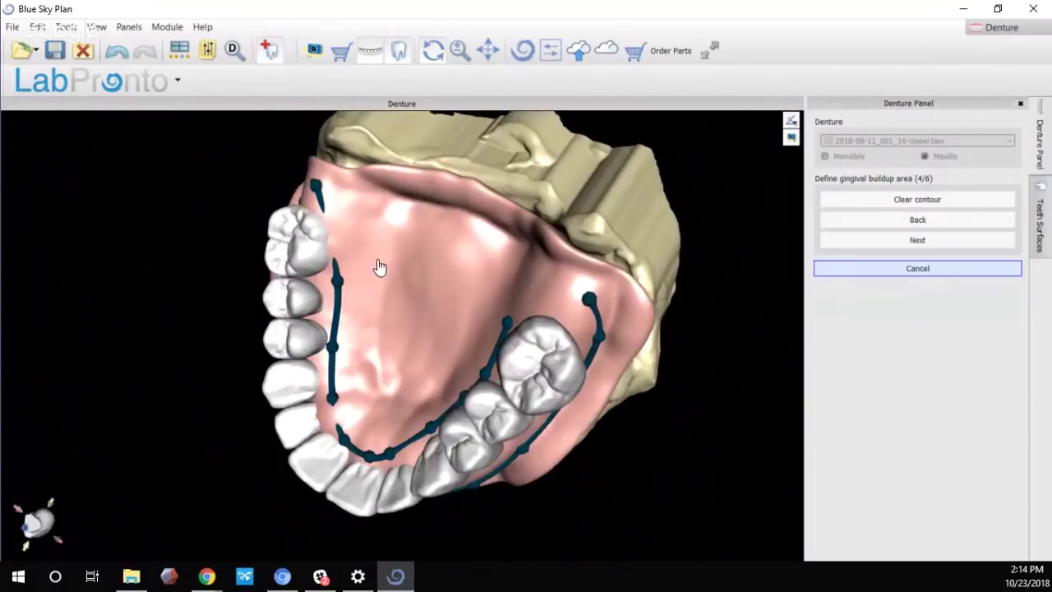
pyautogui.click(528, 295)
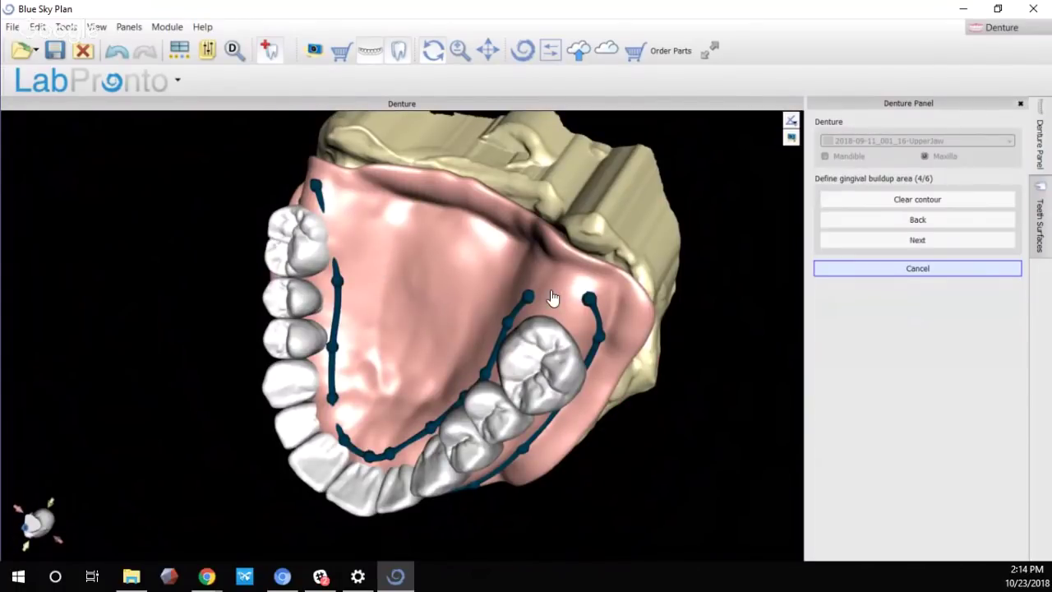
pyautogui.click(575, 296)
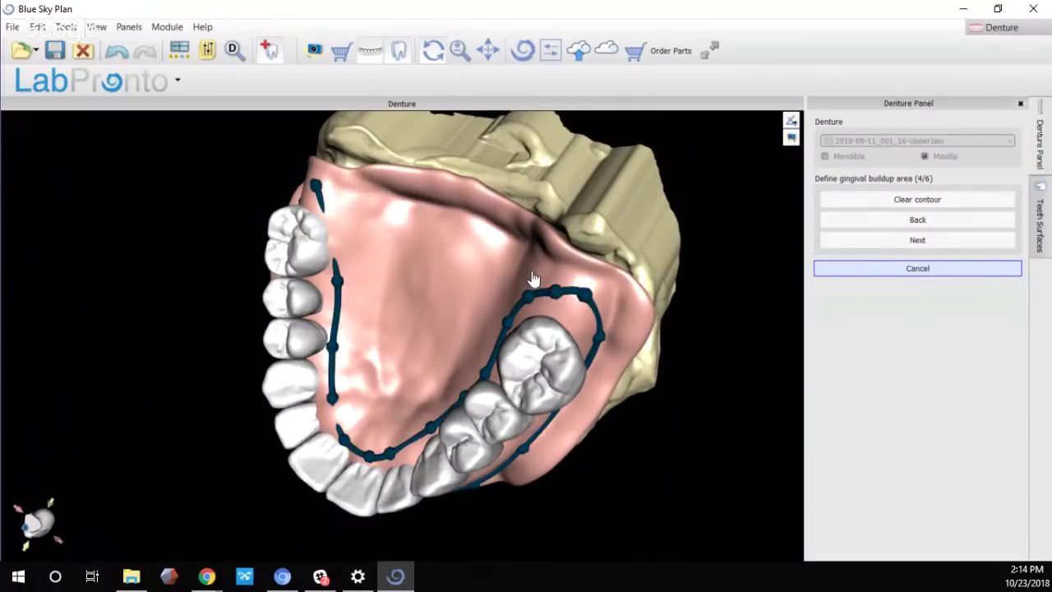
# Adjust the contour points on the palatal side of the second-side molar and apply the gingival buildup
pyautogui.moveTo(383, 192); pyautogui.dragTo(461, 272, button='right')
pyautogui.moveTo(359, 249); pyautogui.dragTo(376, 227)
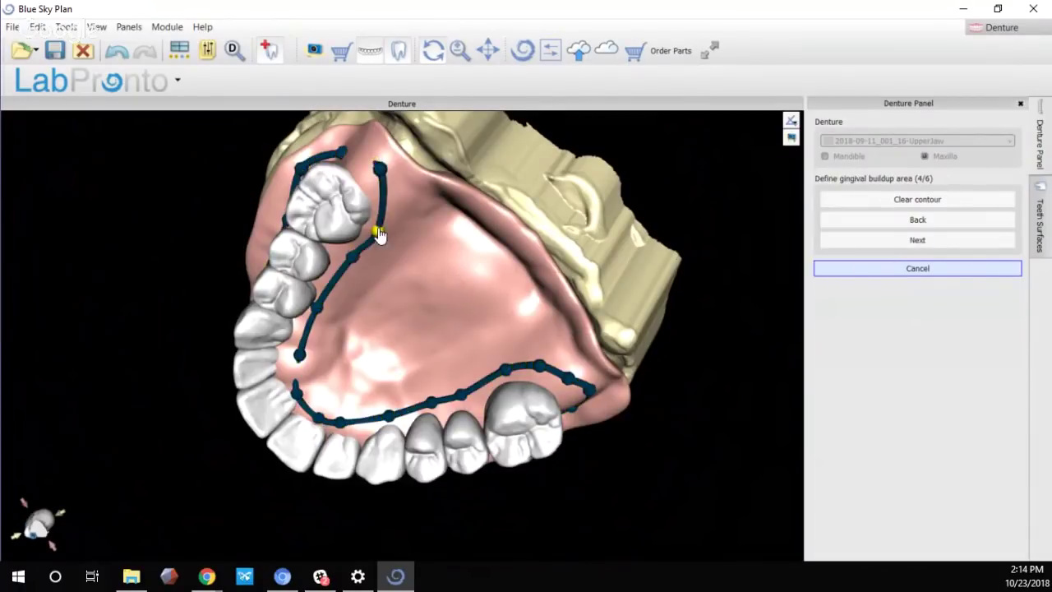
pyautogui.moveTo(386, 162); pyautogui.dragTo(370, 181)
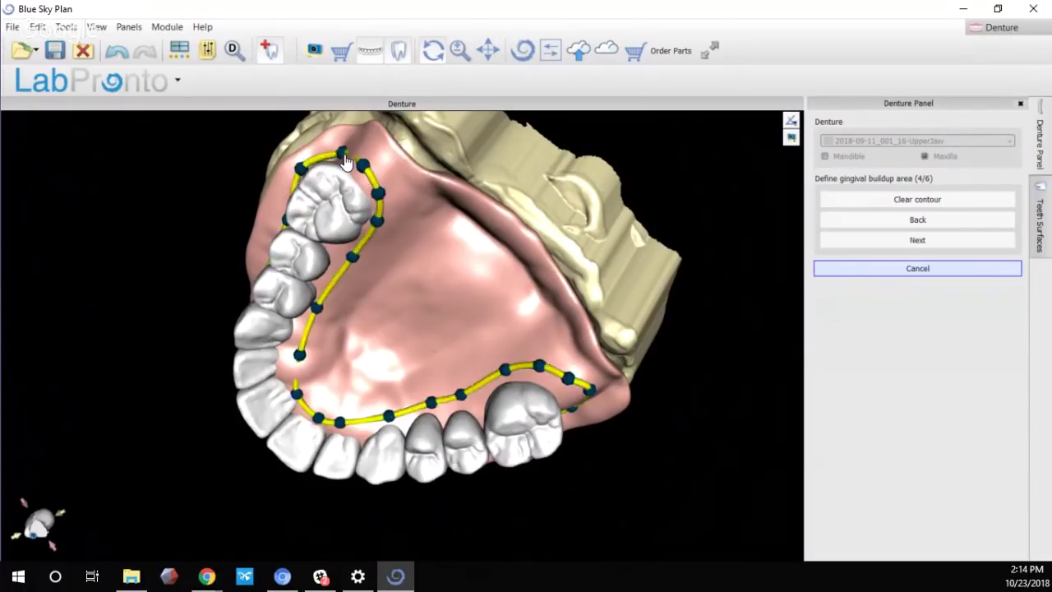
pyautogui.moveTo(347, 159); pyautogui.dragTo(305, 420, button='right')
pyautogui.click(389, 156)
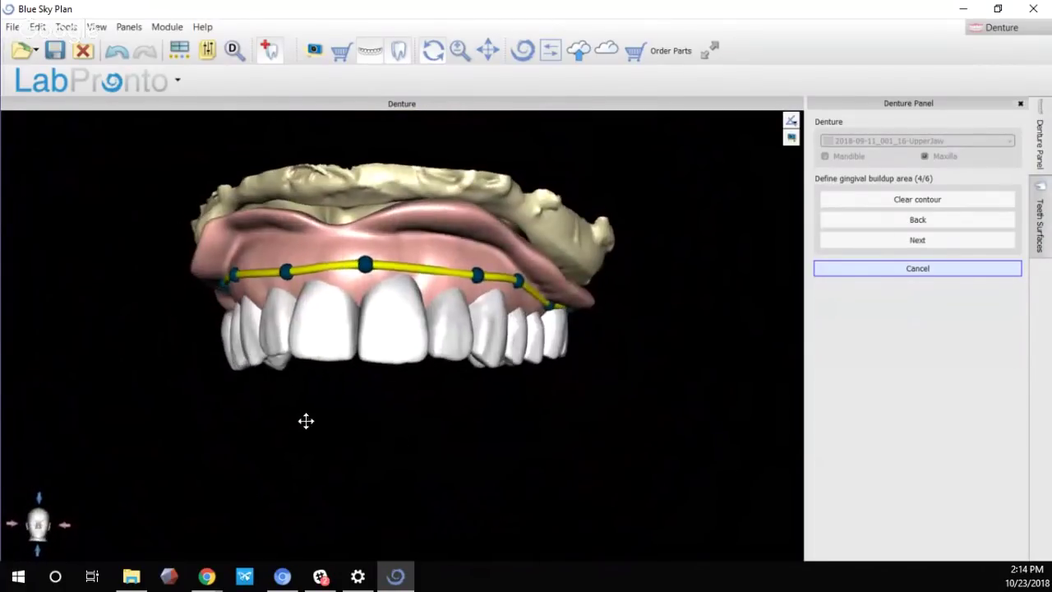
pyautogui.click(998, 246)
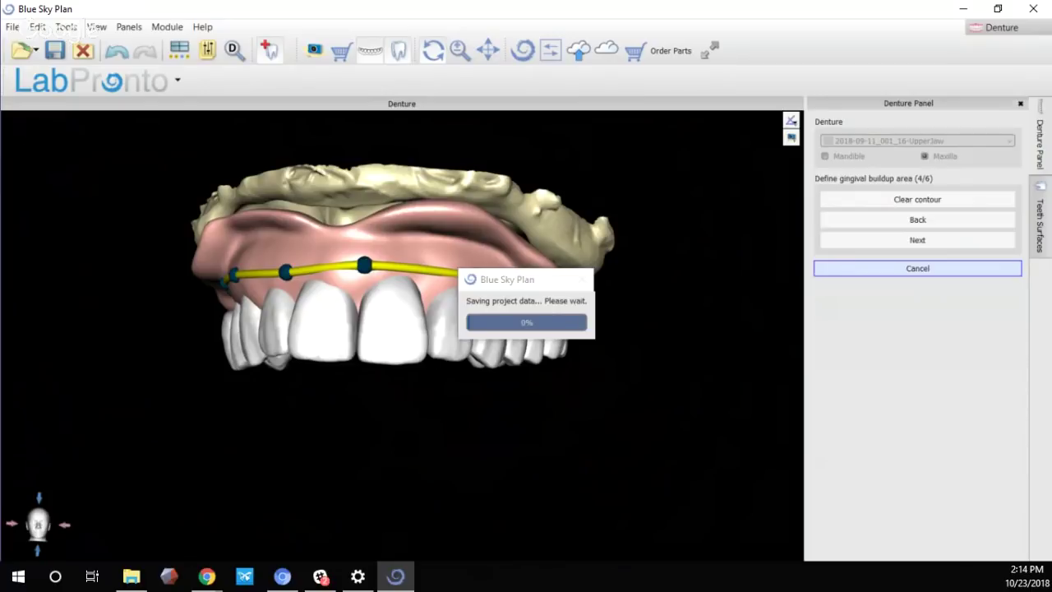
pyautogui.click(320, 576)
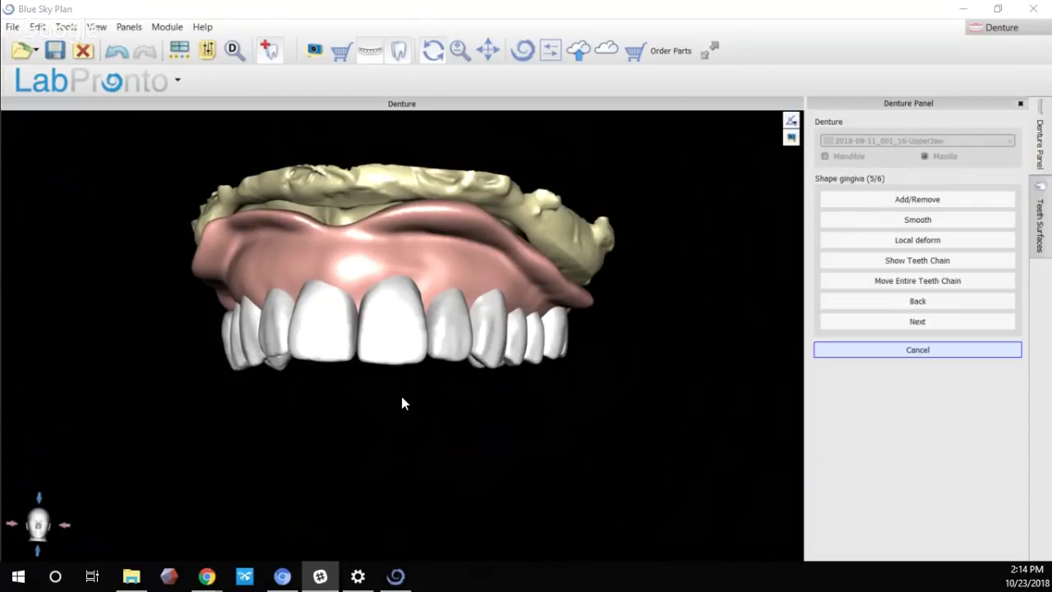
# Start the Add/Remove gingiva sculpting tool with a tool size of 29.50 and a tool strength of 4.00
pyautogui.moveTo(401, 396); pyautogui.dragTo(356, 470)
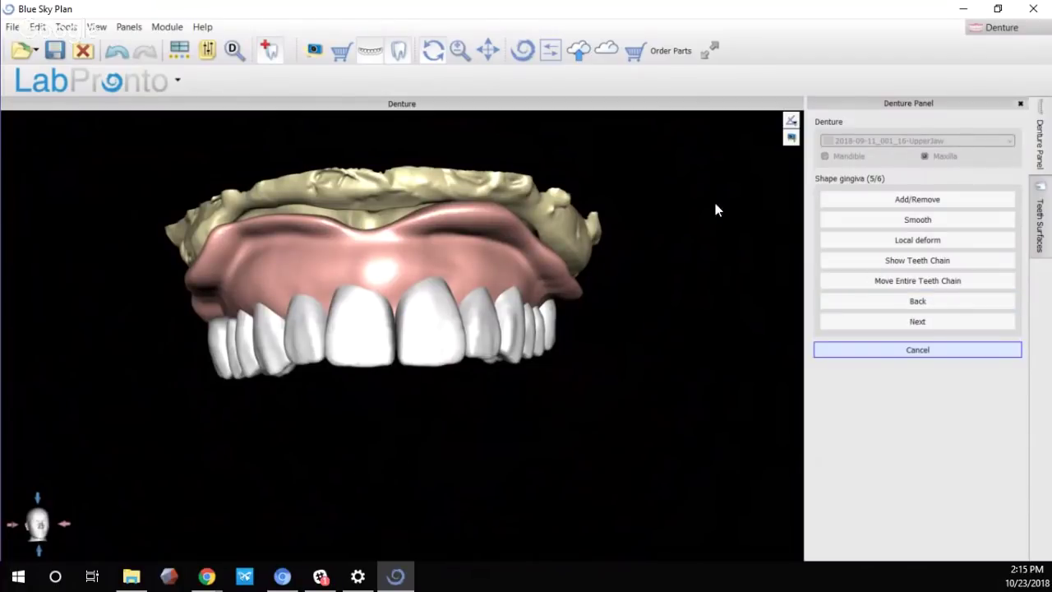
pyautogui.moveTo(587, 307); pyautogui.dragTo(437, 329)
pyautogui.moveTo(302, 297); pyautogui.dragTo(352, 273)
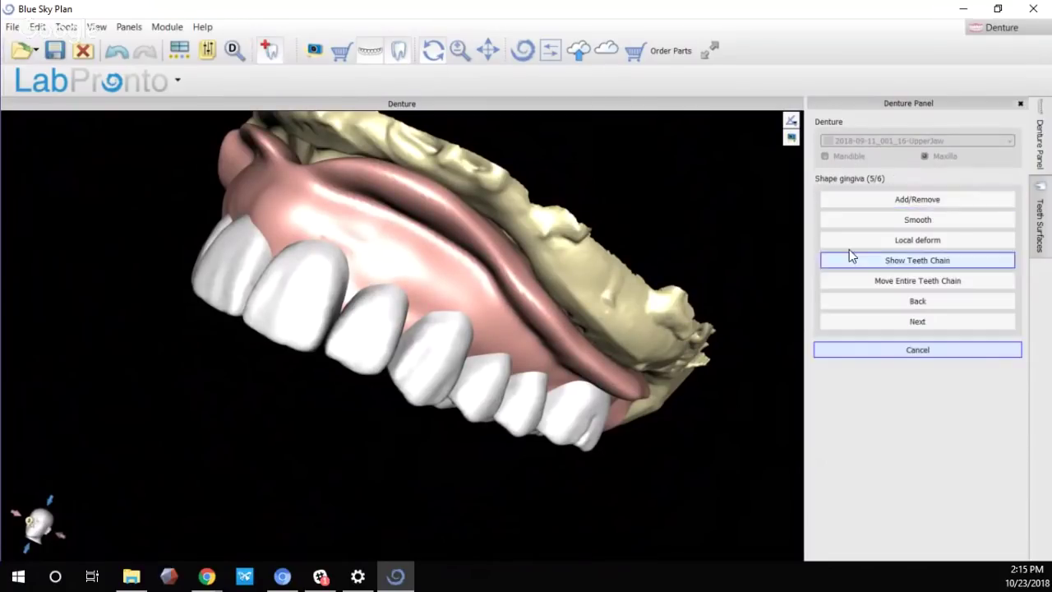
pyautogui.click(880, 204)
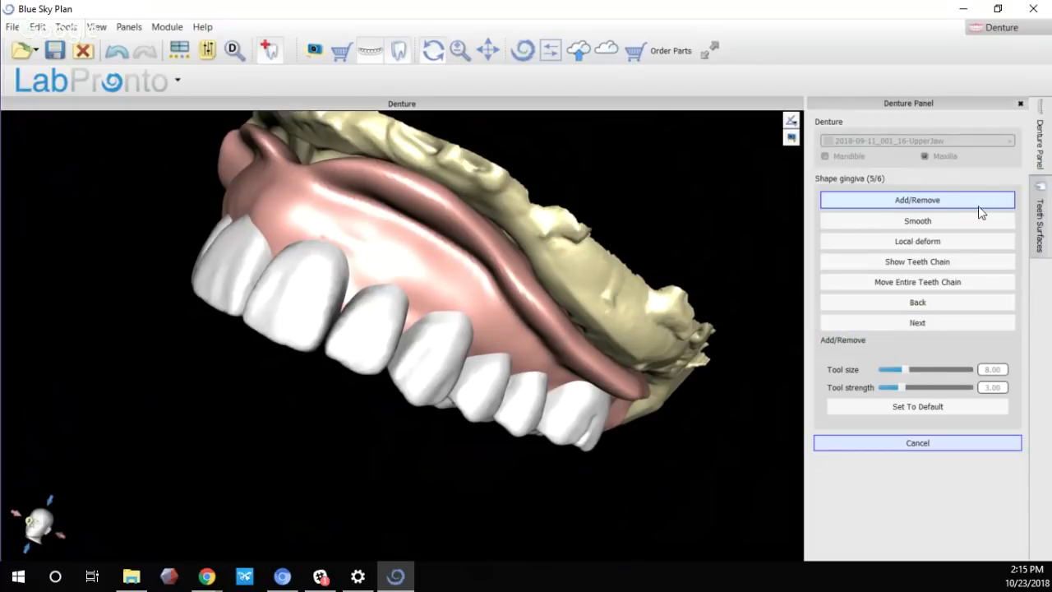
pyautogui.moveTo(512, 248)
pyautogui.mouseDown()
pyautogui.moveTo(500, 282)
pyautogui.moveTo(437, 251)
pyautogui.moveTo(486, 239)
pyautogui.mouseUp()
pyautogui.moveTo(907, 375); pyautogui.dragTo(919, 374)
pyautogui.moveTo(879, 373); pyautogui.dragTo(938, 373)
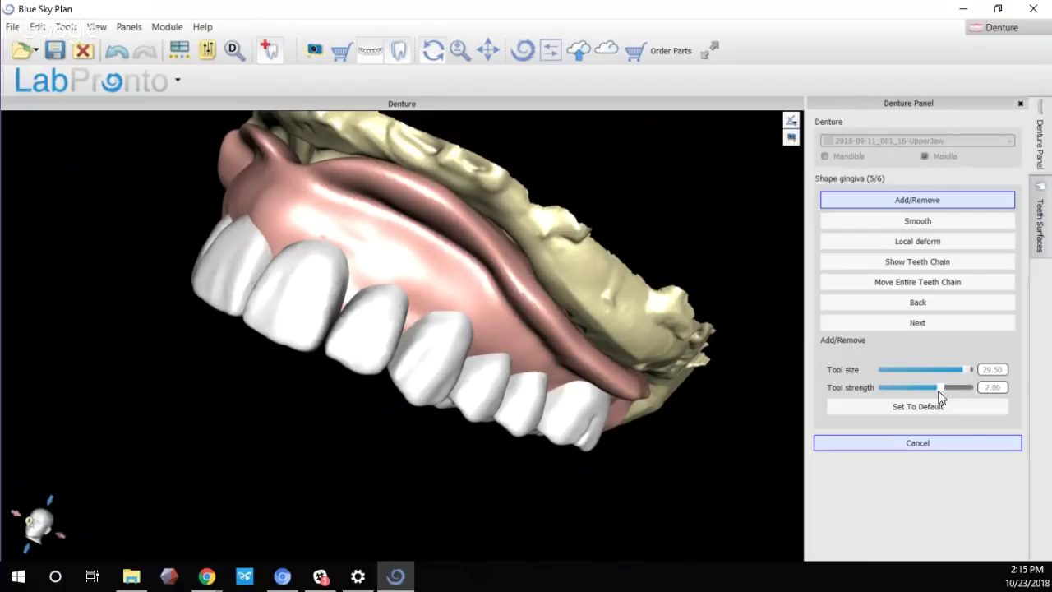
pyautogui.click(397, 265)
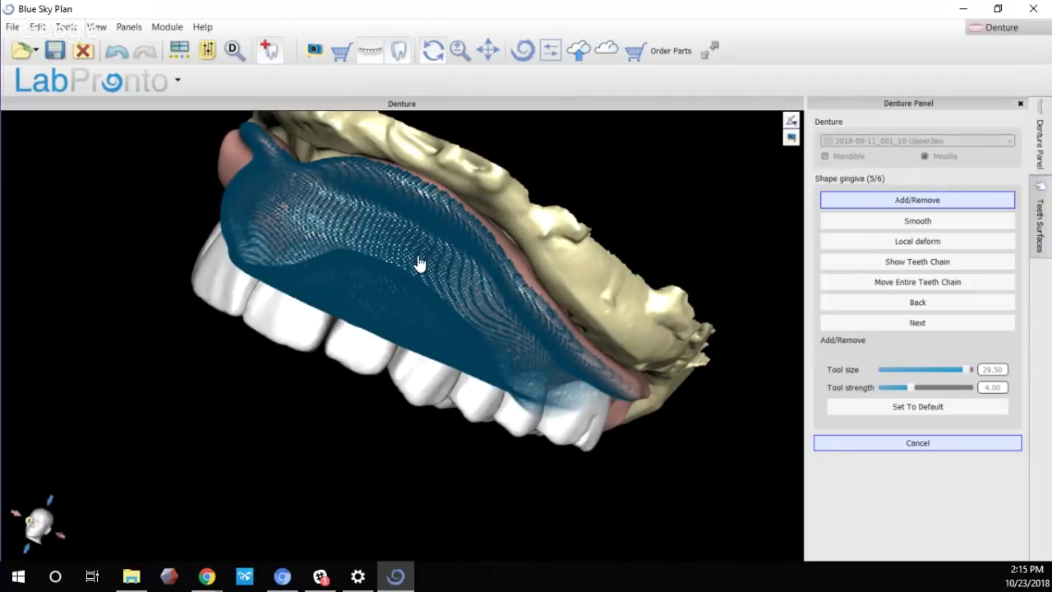
# Try smaller brush sizes on the gingiva and set the Add/Remove tool size to 9.50
pyautogui.keyDown('ctrl'); pyautogui.scroll(-4, 419, 263); pyautogui.keyUp('ctrl')
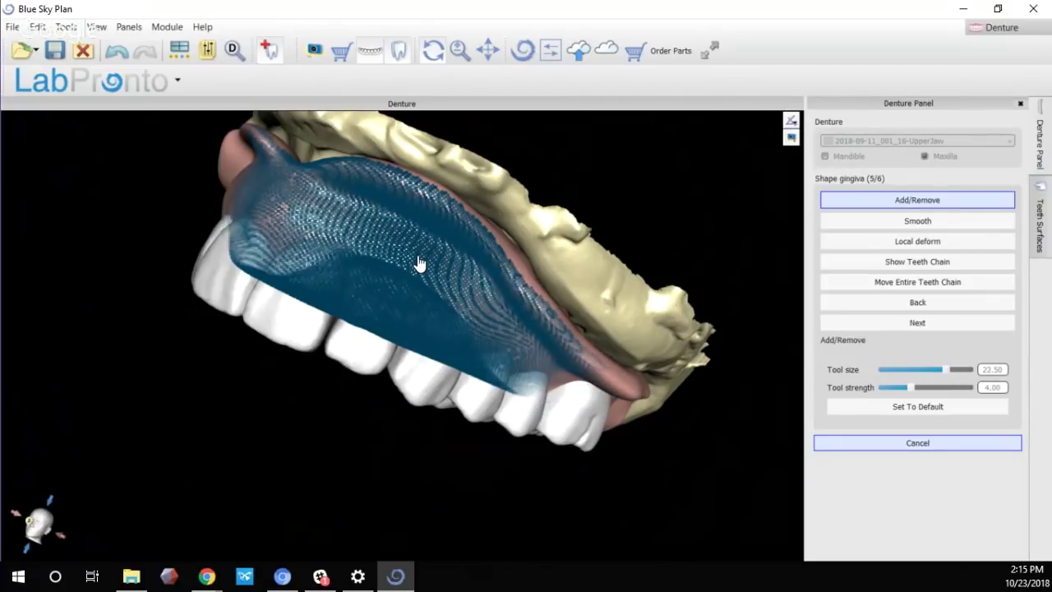
pyautogui.keyDown('ctrl'); pyautogui.scroll(-17, 419, 263); pyautogui.keyUp('ctrl')
pyautogui.keyDown('ctrl'); pyautogui.scroll(-8, 419, 263); pyautogui.keyUp('ctrl')
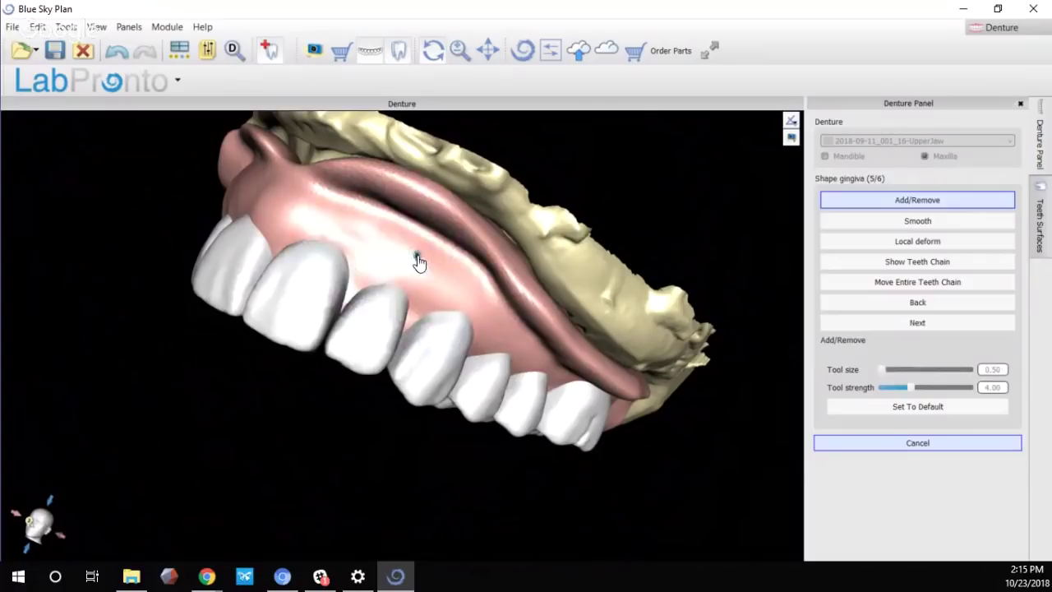
pyautogui.keyDown('ctrl'); pyautogui.scroll(10, 426, 277); pyautogui.keyUp('ctrl')
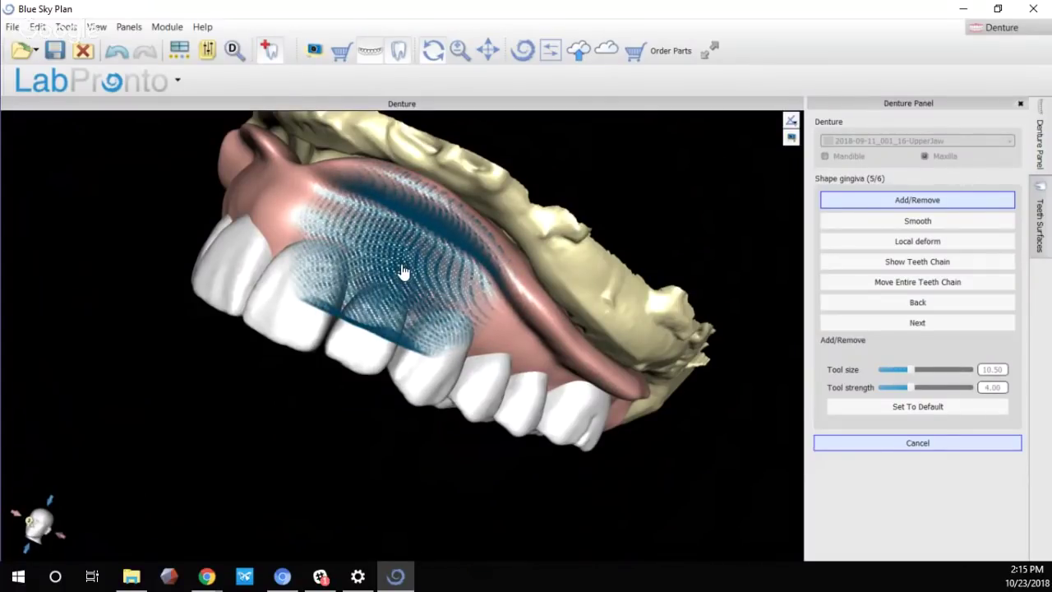
pyautogui.keyDown('ctrl'); pyautogui.scroll(-1, 403, 272); pyautogui.keyUp('ctrl')
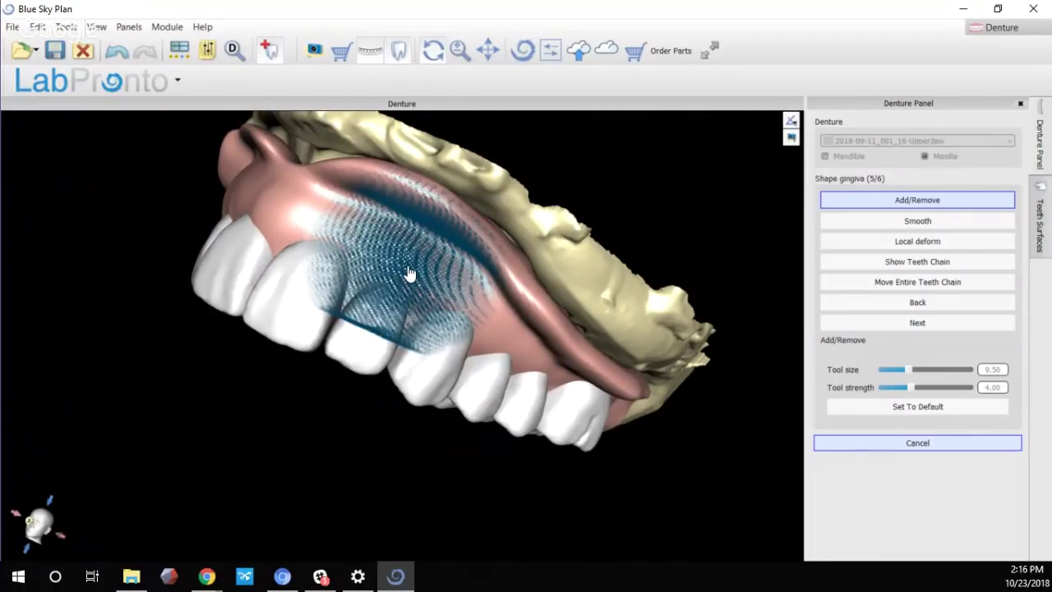
# Set the tool strength to 7.00 and the tool size to 5.50, and sculpt the gingiva above the front teeth
pyautogui.keyDown('shift'); pyautogui.scroll(-2, 409, 273); pyautogui.keyUp('shift')
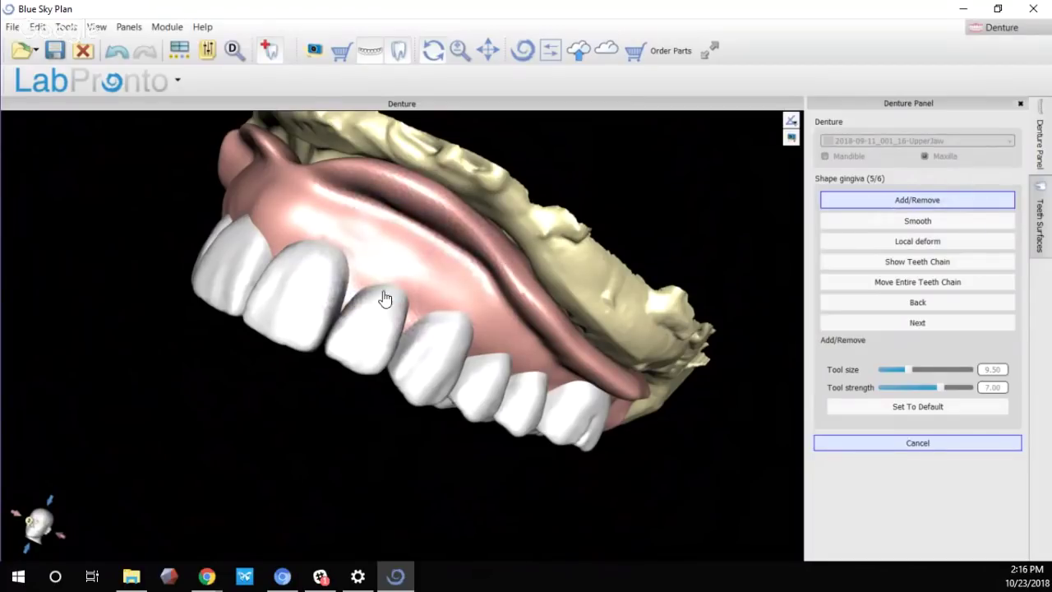
pyautogui.keyDown('ctrl'); pyautogui.scroll(-8, 477, 252); pyautogui.keyUp('ctrl')
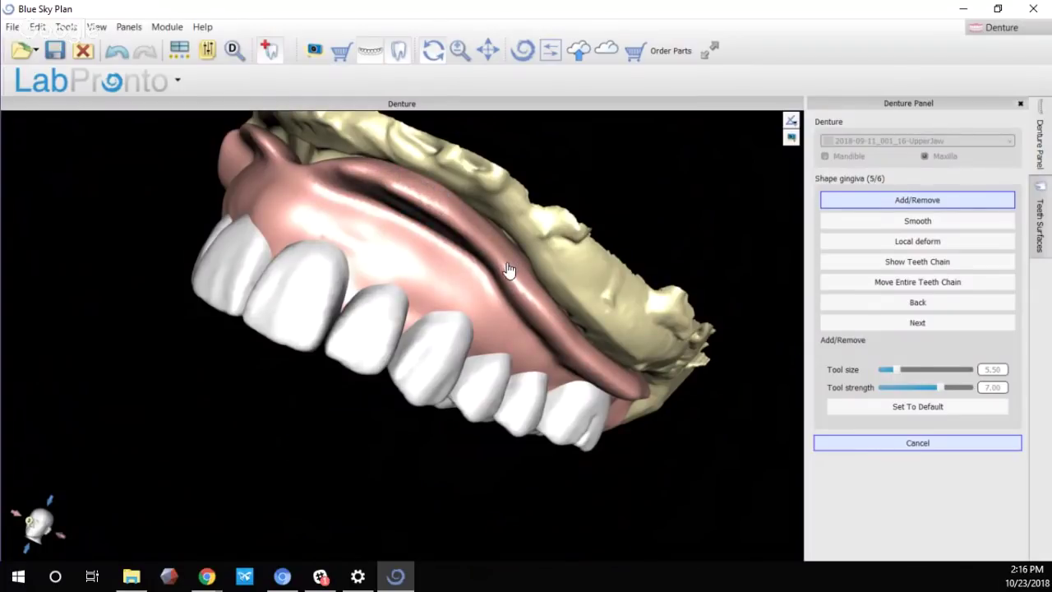
pyautogui.moveTo(444, 227)
pyautogui.mouseDown()
pyautogui.moveTo(362, 178)
pyautogui.moveTo(399, 184)
pyautogui.moveTo(460, 216)
pyautogui.moveTo(474, 239)
pyautogui.moveTo(384, 172)
pyautogui.moveTo(352, 170)
pyautogui.moveTo(331, 172)
pyautogui.moveTo(376, 178)
pyautogui.moveTo(330, 222)
pyautogui.moveTo(287, 213)
pyautogui.mouseUp()
pyautogui.scroll(-3, 369, 277)
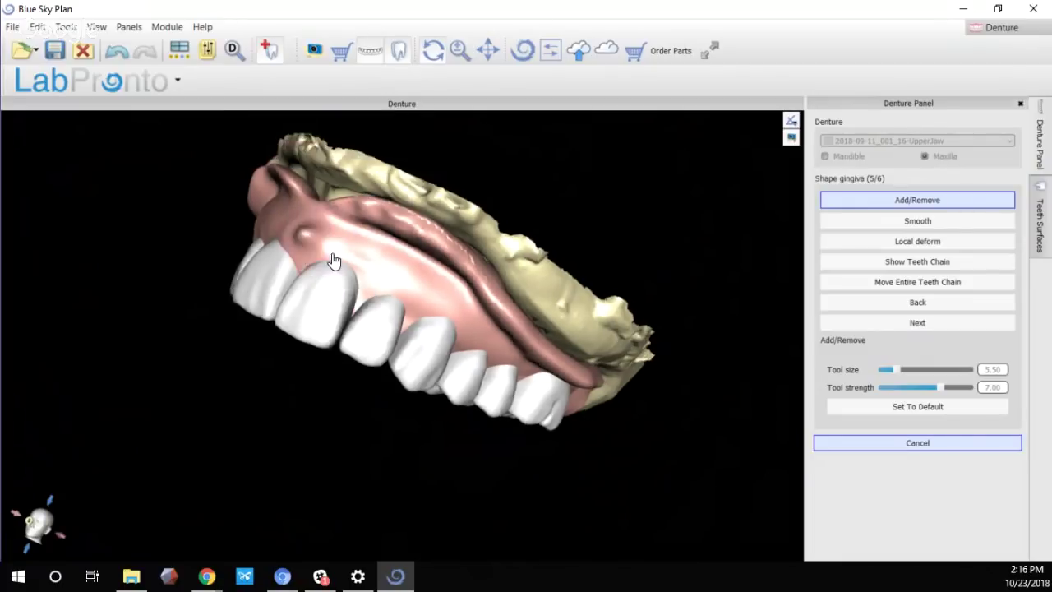
# Sculpt the gingiva with the Add/Remove tool along the patient's right side, from above the central incisor back to the premolars
pyautogui.moveTo(370, 281); pyautogui.dragTo(436, 322, button='right')
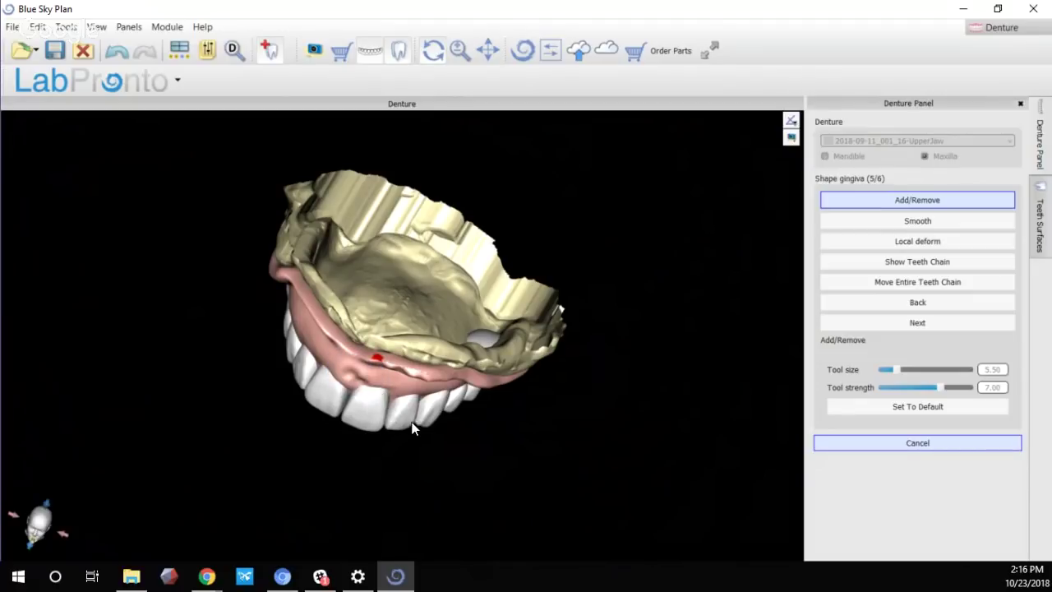
pyautogui.moveTo(413, 428); pyautogui.dragTo(555, 313, button='right')
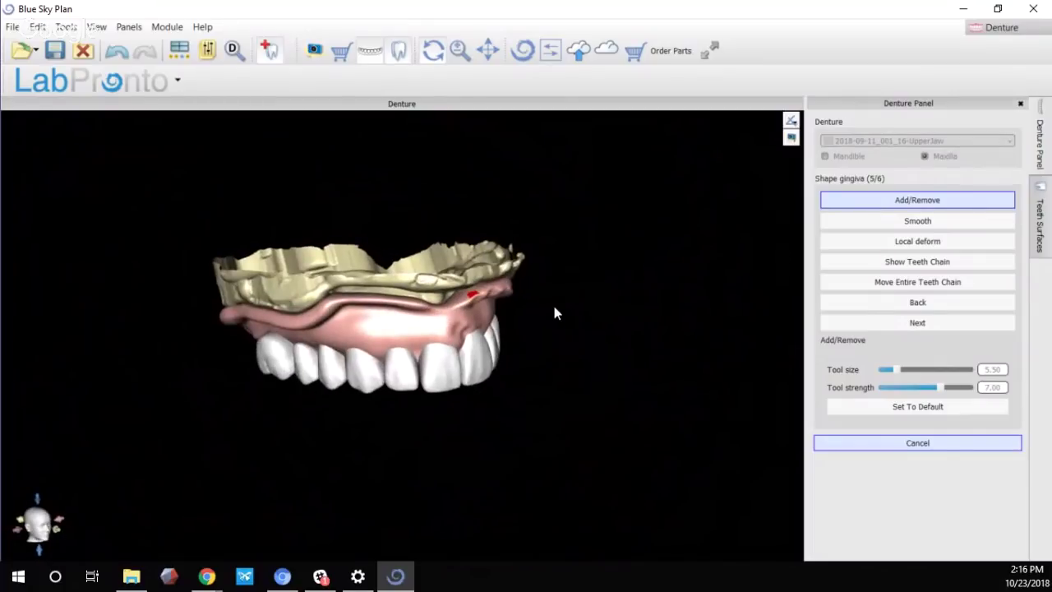
pyautogui.scroll(5, 524, 357)
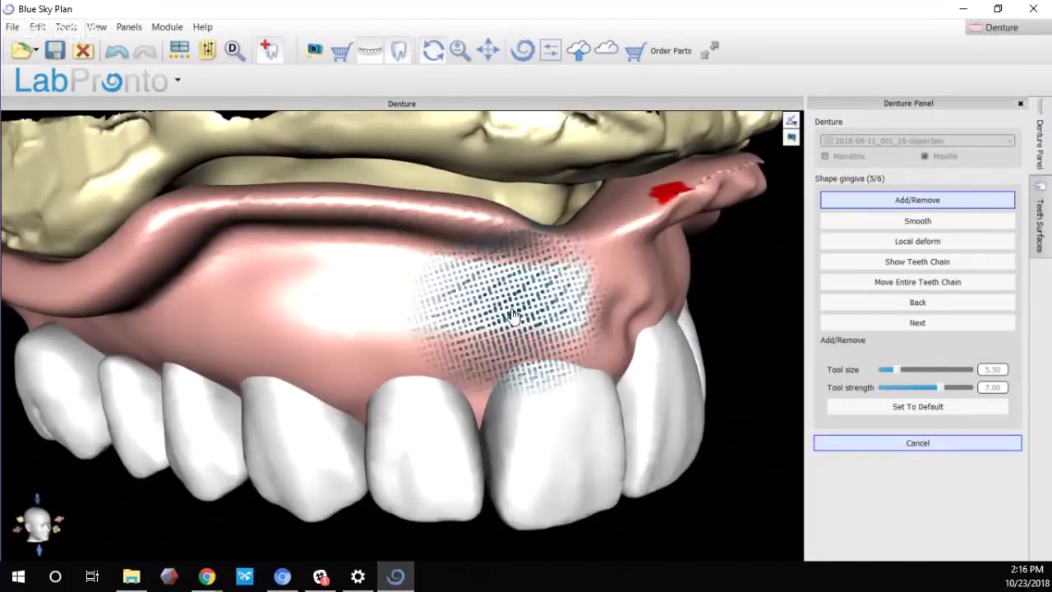
pyautogui.moveTo(530, 318)
pyautogui.mouseDown()
pyautogui.moveTo(481, 259)
pyautogui.moveTo(353, 331)
pyautogui.moveTo(234, 340)
pyautogui.mouseUp()
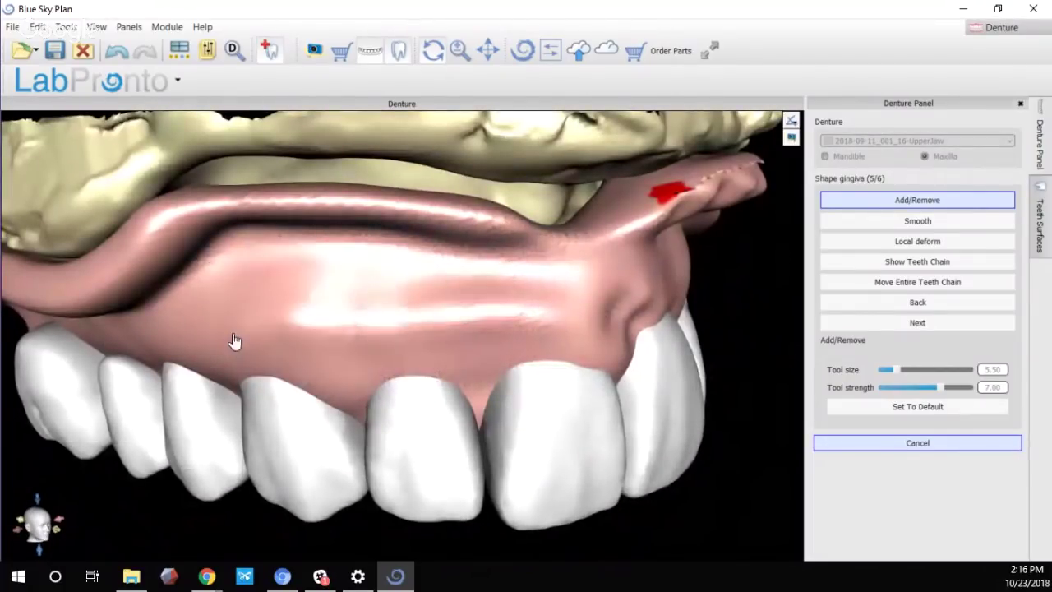
# Examine the sculpted gingiva from both sides, the palatal side and the front
pyautogui.moveTo(269, 371); pyautogui.dragTo(425, 368, button='right')
pyautogui.scroll(-5, 658, 369)
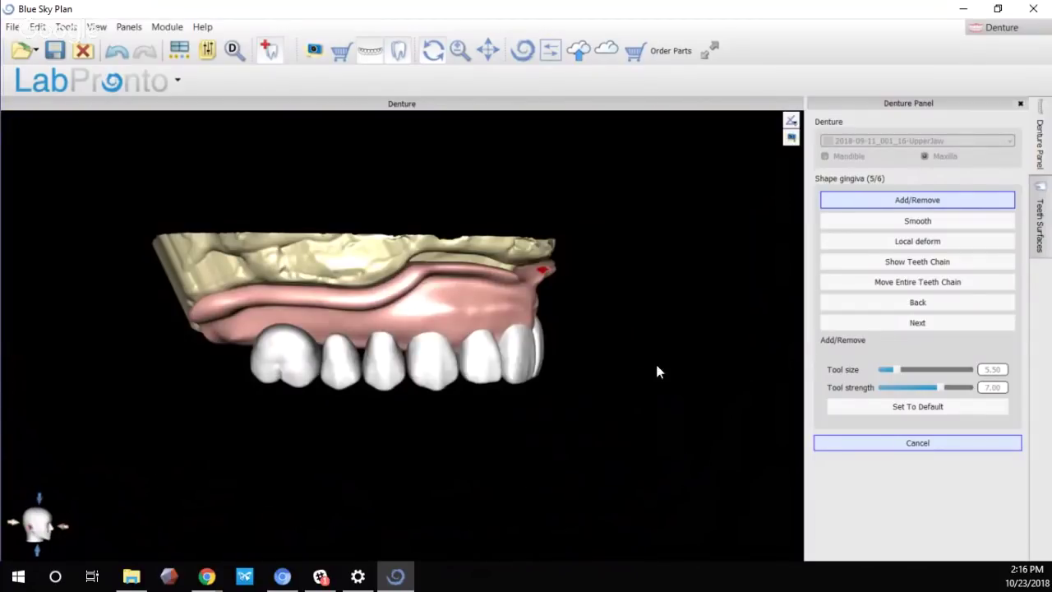
pyautogui.moveTo(658, 369); pyautogui.dragTo(244, 261, button='right')
pyautogui.moveTo(596, 272); pyautogui.dragTo(302, 284, button='right')
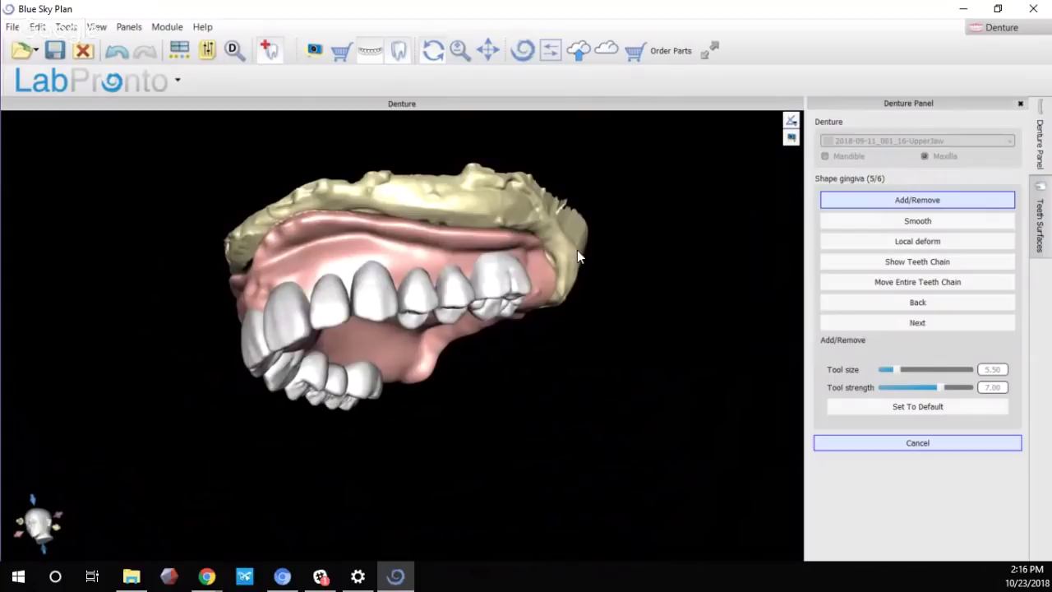
pyautogui.moveTo(577, 257); pyautogui.dragTo(530, 287, button='right')
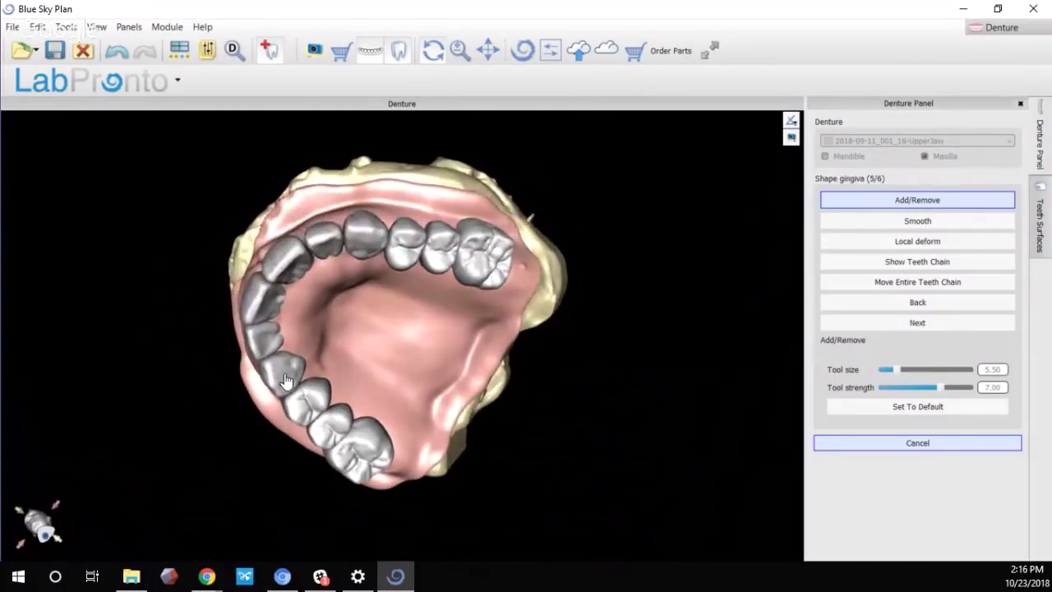
pyautogui.moveTo(286, 380); pyautogui.dragTo(645, 265, button='right')
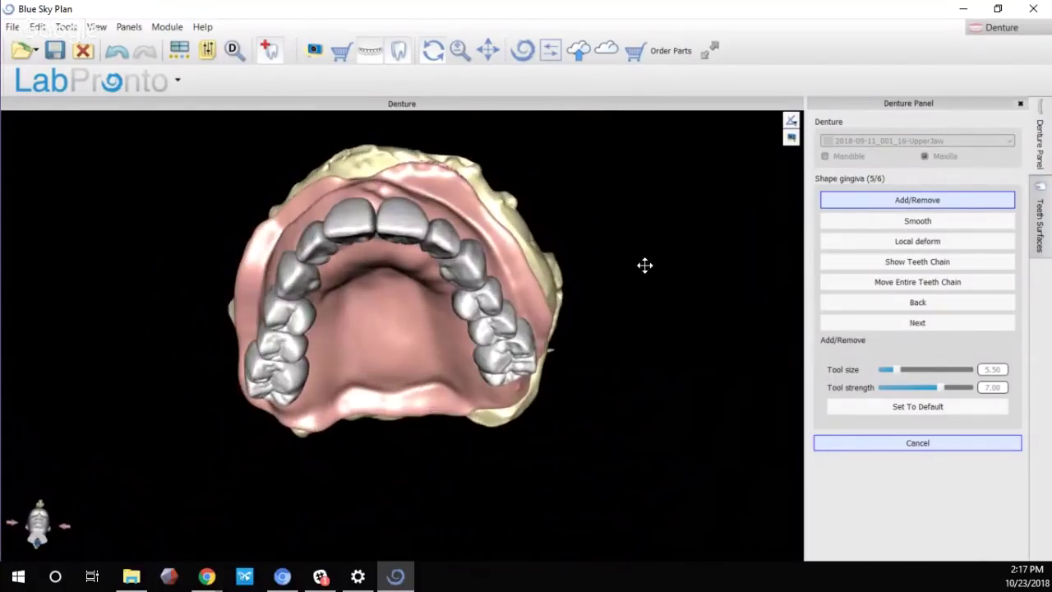
pyautogui.moveTo(386, 164); pyautogui.dragTo(342, 259, button='right')
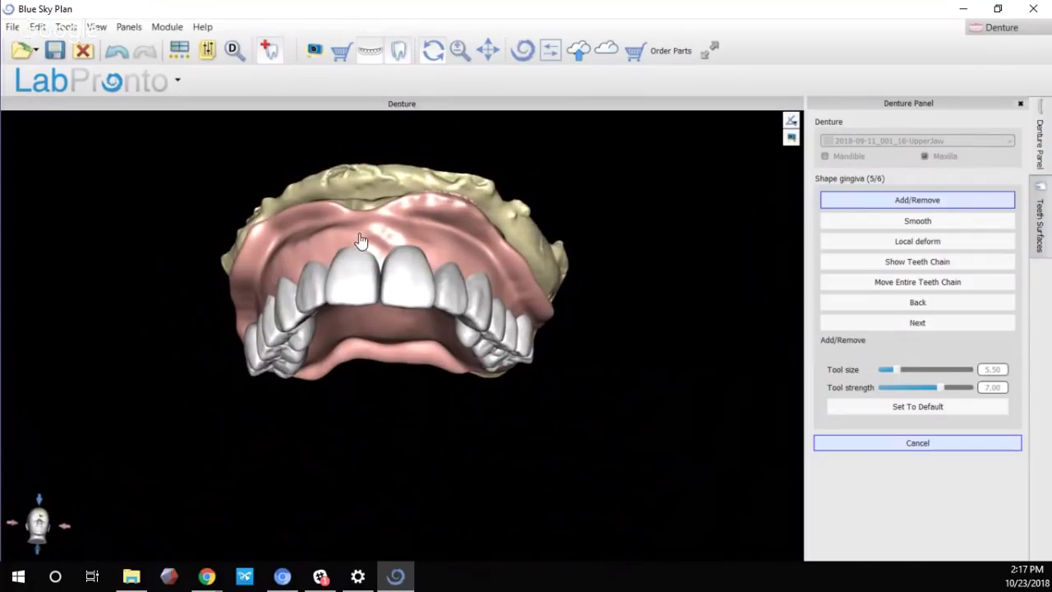
# Smooth the gingiva above the front and side teeth on the patient's left with a tool size of 5.50 and strength of 7.00
pyautogui.click(879, 222)
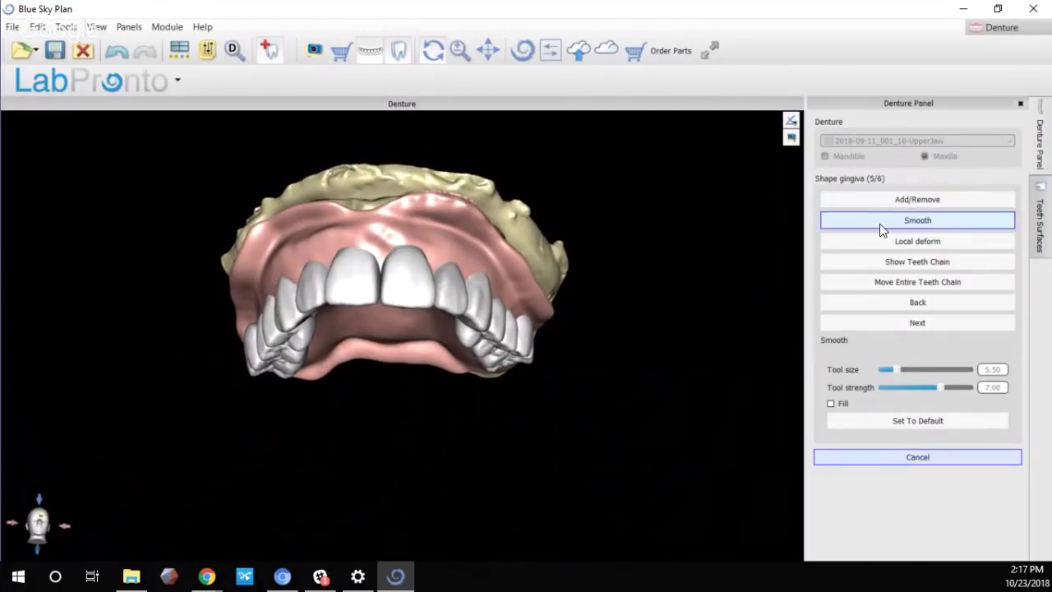
pyautogui.moveTo(510, 202); pyautogui.dragTo(424, 251, button='right')
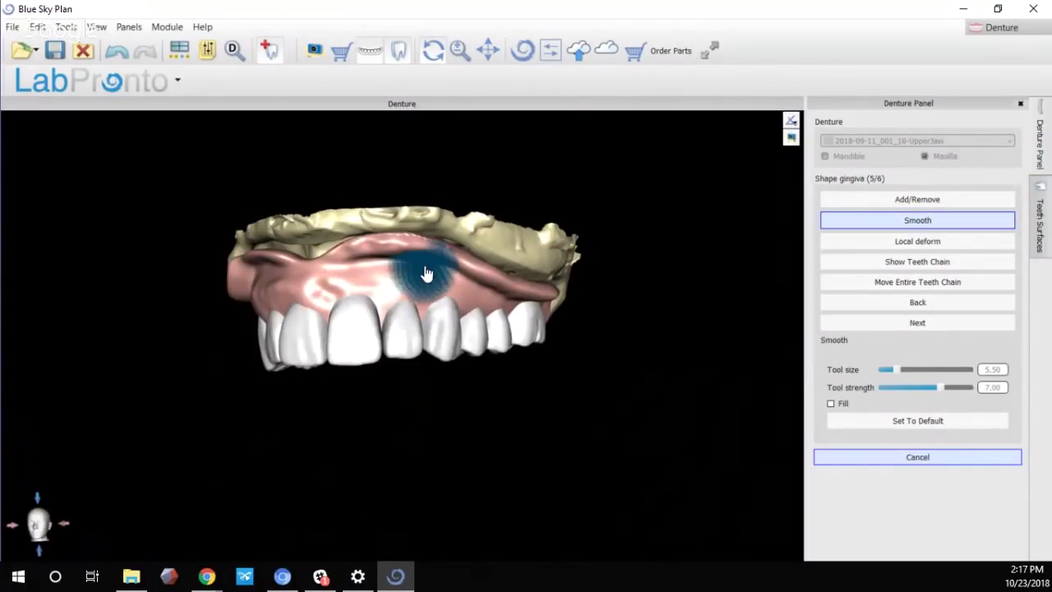
pyautogui.moveTo(413, 251)
pyautogui.mouseDown()
pyautogui.moveTo(355, 249)
pyautogui.moveTo(422, 248)
pyautogui.moveTo(475, 272)
pyautogui.moveTo(401, 271)
pyautogui.moveTo(241, 302)
pyautogui.moveTo(416, 287)
pyautogui.moveTo(248, 297)
pyautogui.moveTo(380, 277)
pyautogui.moveTo(530, 289)
pyautogui.moveTo(421, 243)
pyautogui.moveTo(349, 247)
pyautogui.moveTo(503, 280)
pyautogui.moveTo(530, 251)
pyautogui.mouseUp()
pyautogui.moveTo(510, 214)
pyautogui.mouseDown(button='right')
pyautogui.moveTo(498, 184)
pyautogui.moveTo(394, 225)
pyautogui.mouseUp(button='right')
pyautogui.moveTo(376, 236)
pyautogui.mouseDown()
pyautogui.moveTo(330, 234)
pyautogui.moveTo(553, 277)
pyautogui.mouseUp()
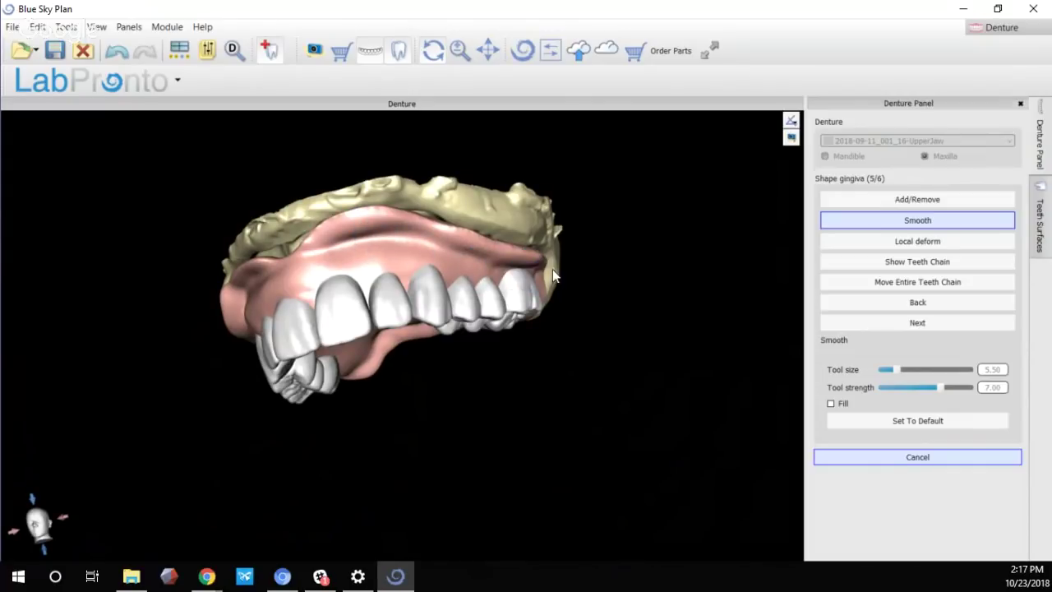
# Continue with the Smooth tool around the denture and smooth the outer flange beside the back teeth on the patient's right
pyautogui.moveTo(328, 200)
pyautogui.mouseDown(button='right')
pyautogui.moveTo(324, 336)
pyautogui.moveTo(303, 172)
pyautogui.moveTo(507, 265)
pyautogui.mouseUp(button='right')
pyautogui.moveTo(519, 260)
pyautogui.mouseDown()
pyautogui.moveTo(520, 297)
pyautogui.moveTo(512, 241)
pyautogui.moveTo(529, 349)
pyautogui.moveTo(514, 395)
pyautogui.moveTo(423, 519)
pyautogui.moveTo(319, 479)
pyautogui.moveTo(278, 434)
pyautogui.mouseUp()
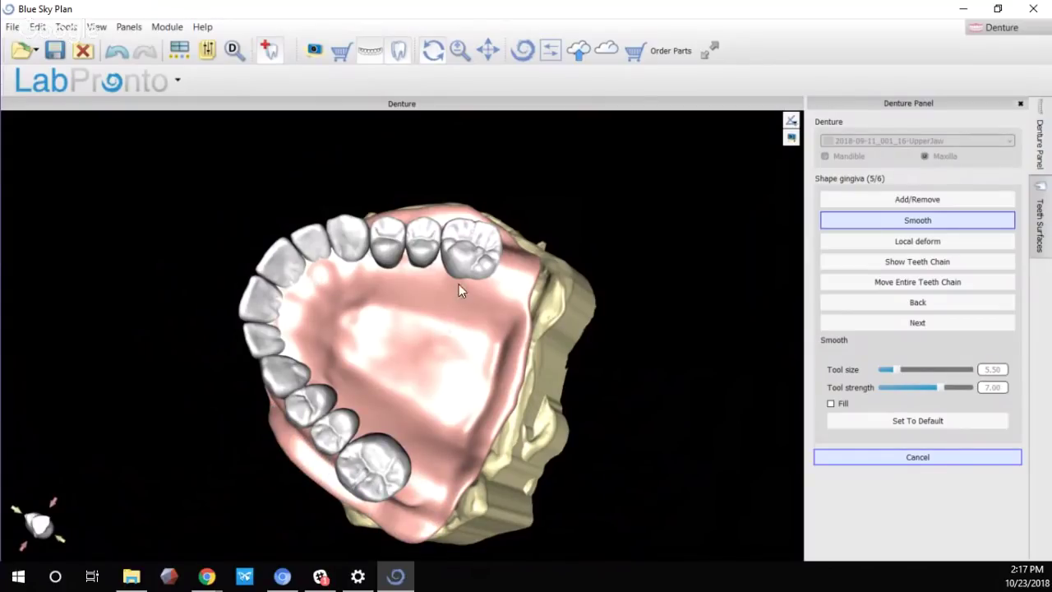
pyautogui.moveTo(459, 290)
pyautogui.mouseDown(button='right')
pyautogui.moveTo(305, 305)
pyautogui.moveTo(329, 298)
pyautogui.moveTo(260, 446)
pyautogui.mouseUp(button='right')
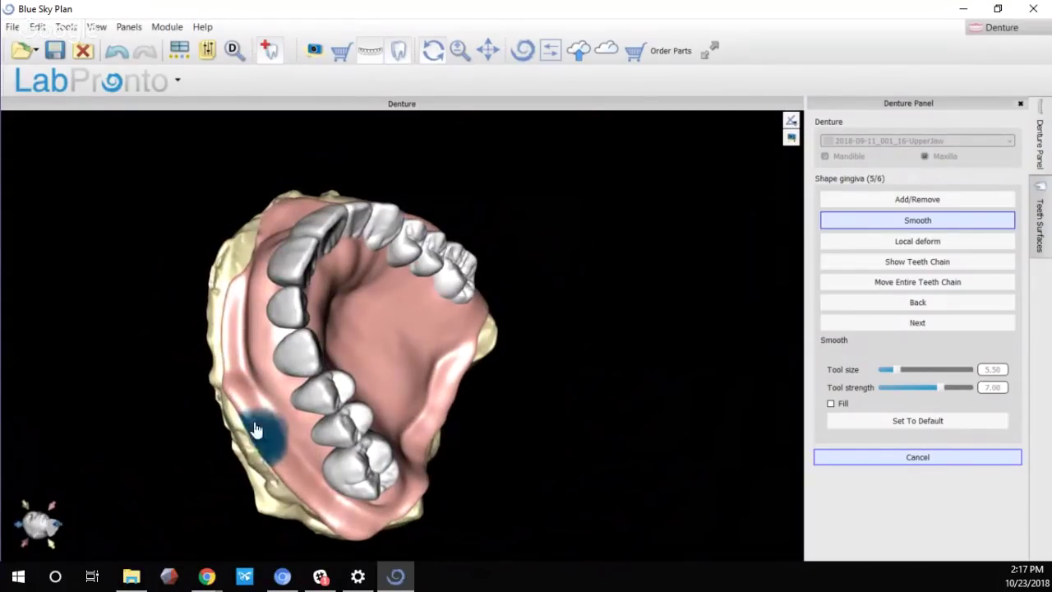
pyautogui.moveTo(255, 429)
pyautogui.mouseDown()
pyautogui.moveTo(235, 406)
pyautogui.moveTo(235, 418)
pyautogui.moveTo(288, 460)
pyautogui.mouseUp()
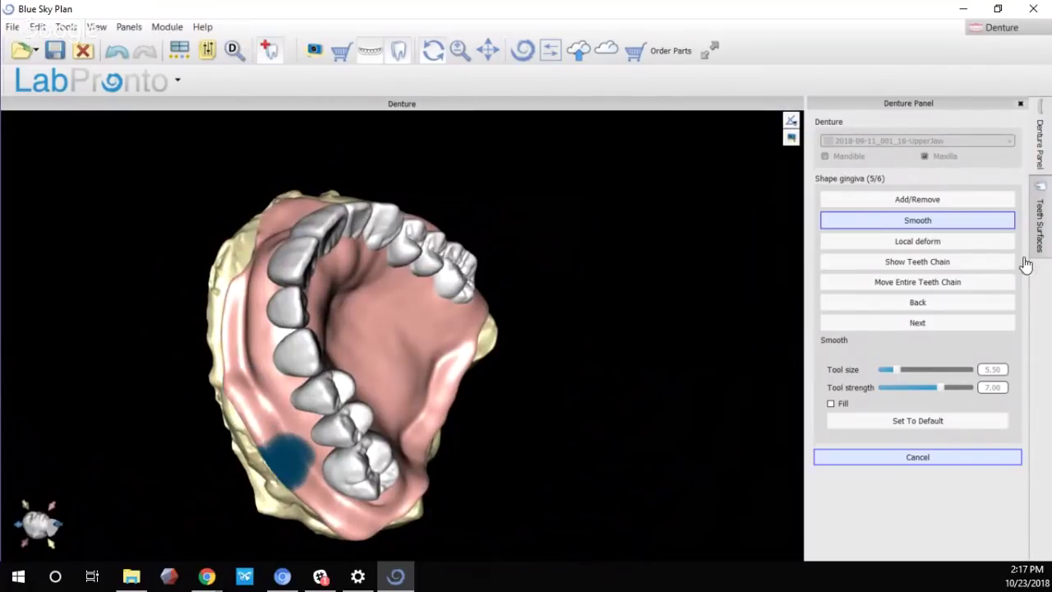
# Start the Local deform tool, try larger brush sizes on the gingiva and set the tool size to 7.50
pyautogui.click(918, 243)
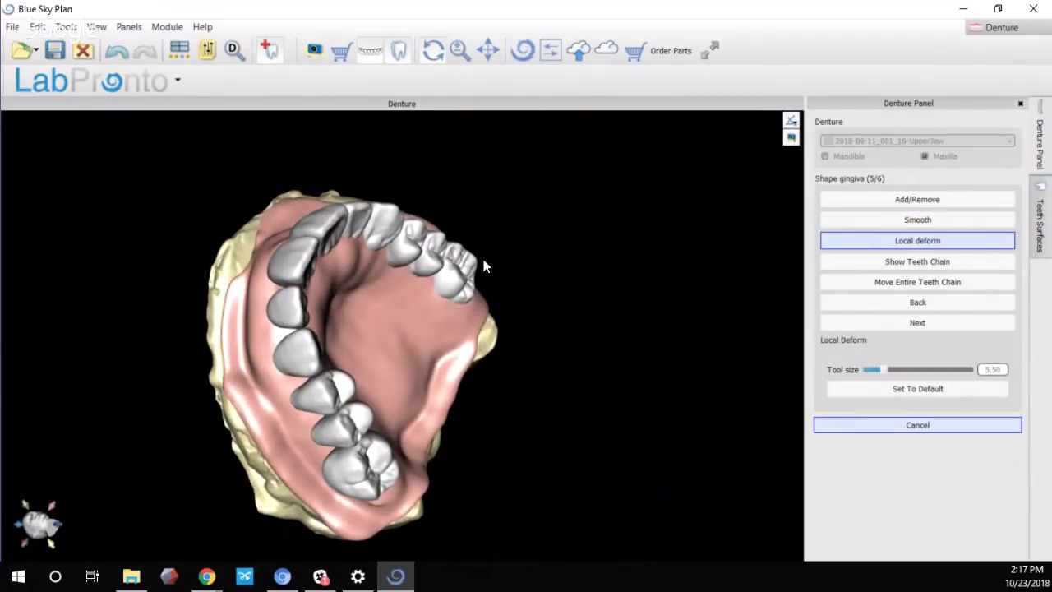
pyautogui.moveTo(483, 266); pyautogui.dragTo(510, 164, button='right')
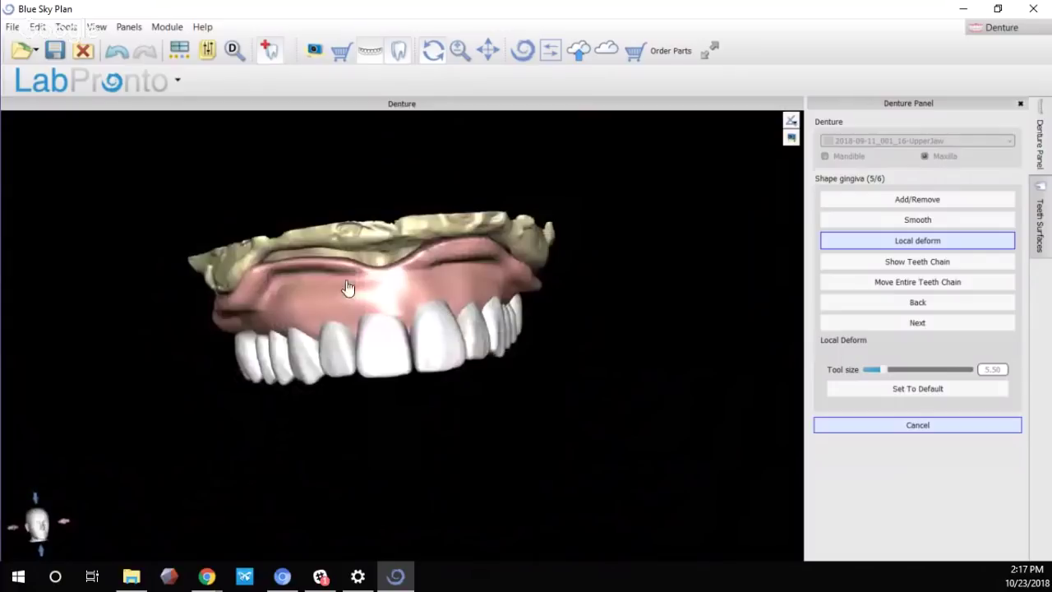
pyautogui.moveTo(348, 287); pyautogui.dragTo(348, 223, button='right')
pyautogui.scroll(7, 286, 310)
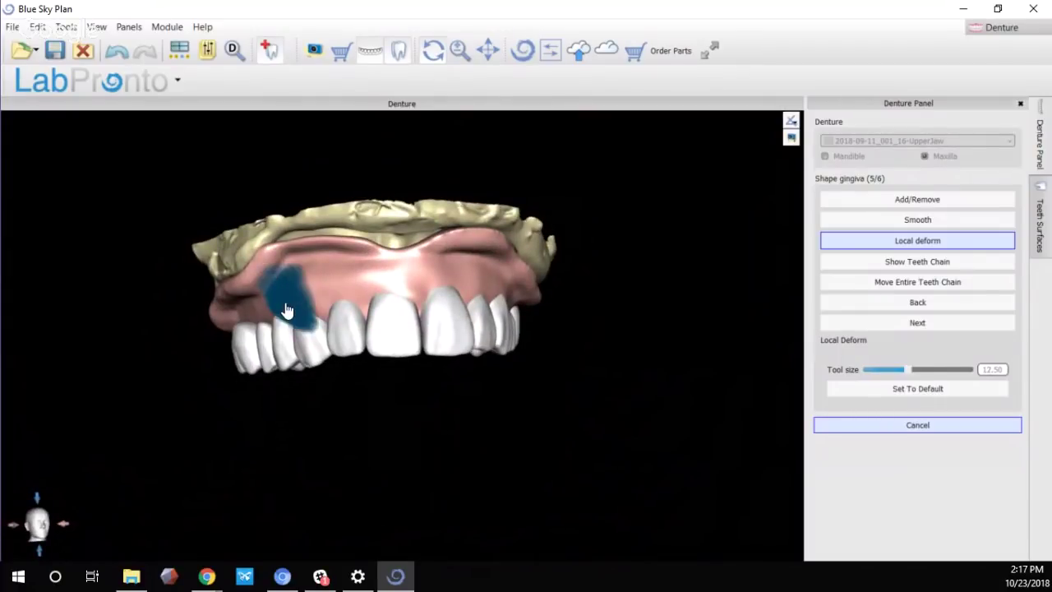
pyautogui.scroll(3, 286, 308)
pyautogui.scroll(-8, 284, 306)
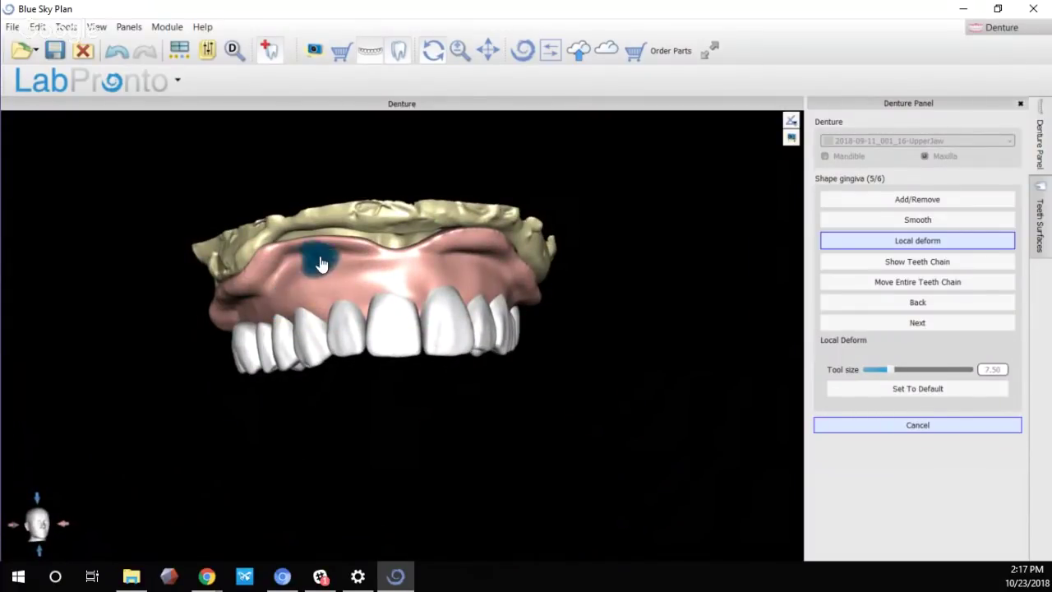
# Set the Local deform tool size to 12.50 and reshape the gingiva above the front teeth on the patient's right side
pyautogui.keyDown('ctrl'); pyautogui.scroll(6, 369, 263); pyautogui.keyUp('ctrl')
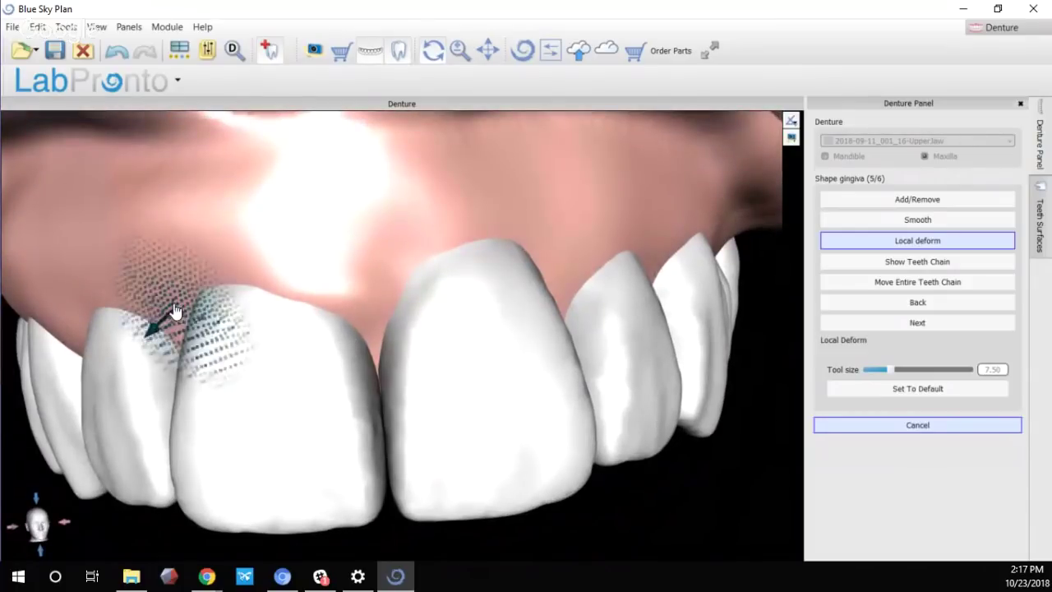
pyautogui.scroll(2, 160, 305)
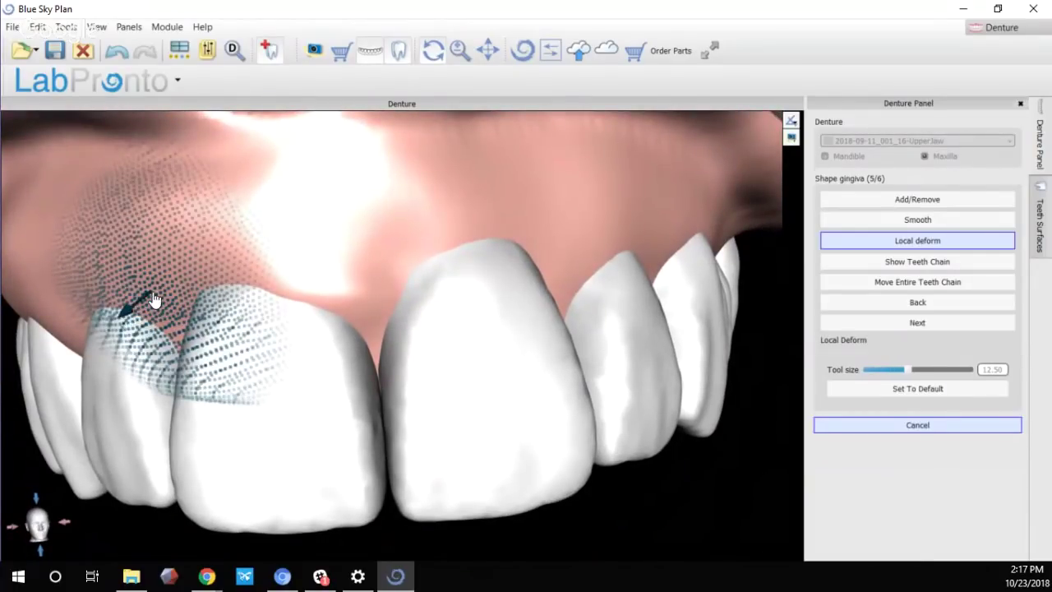
pyautogui.scroll(3, 145, 312)
pyautogui.moveTo(125, 330)
pyautogui.mouseDown()
pyautogui.moveTo(83, 430)
pyautogui.moveTo(19, 439)
pyautogui.moveTo(24, 447)
pyautogui.moveTo(80, 375)
pyautogui.moveTo(147, 320)
pyautogui.mouseUp()
pyautogui.moveTo(215, 297)
pyautogui.mouseDown(button='right')
pyautogui.moveTo(299, 360)
pyautogui.moveTo(342, 348)
pyautogui.moveTo(296, 346)
pyautogui.moveTo(195, 270)
pyautogui.moveTo(166, 278)
pyautogui.mouseUp(button='right')
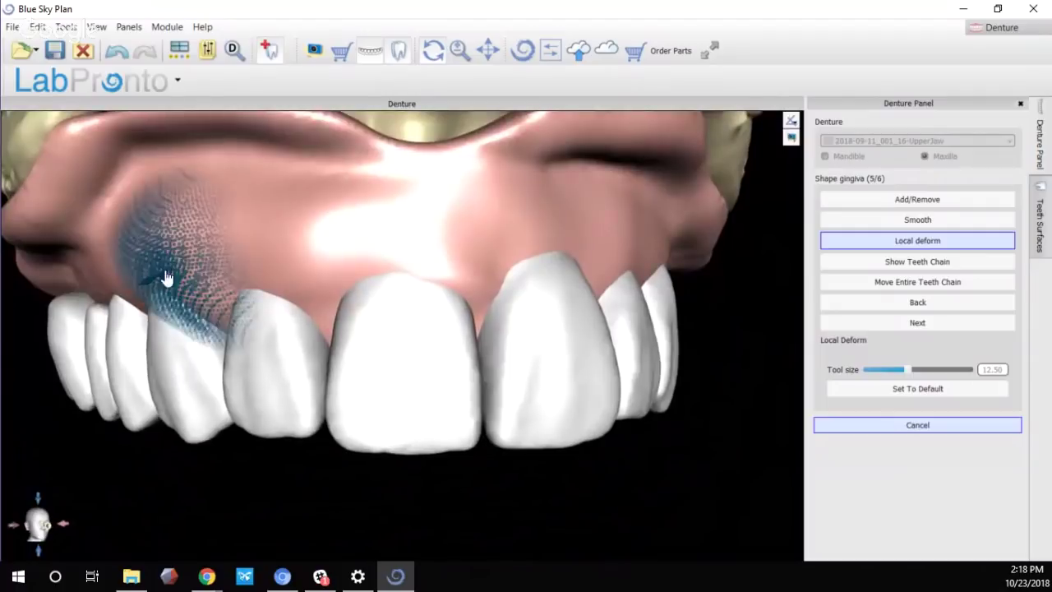
pyautogui.moveTo(147, 226)
pyautogui.mouseDown()
pyautogui.moveTo(127, 204)
pyautogui.moveTo(163, 200)
pyautogui.moveTo(142, 193)
pyautogui.moveTo(138, 163)
pyautogui.moveTo(174, 154)
pyautogui.moveTo(144, 155)
pyautogui.mouseUp()
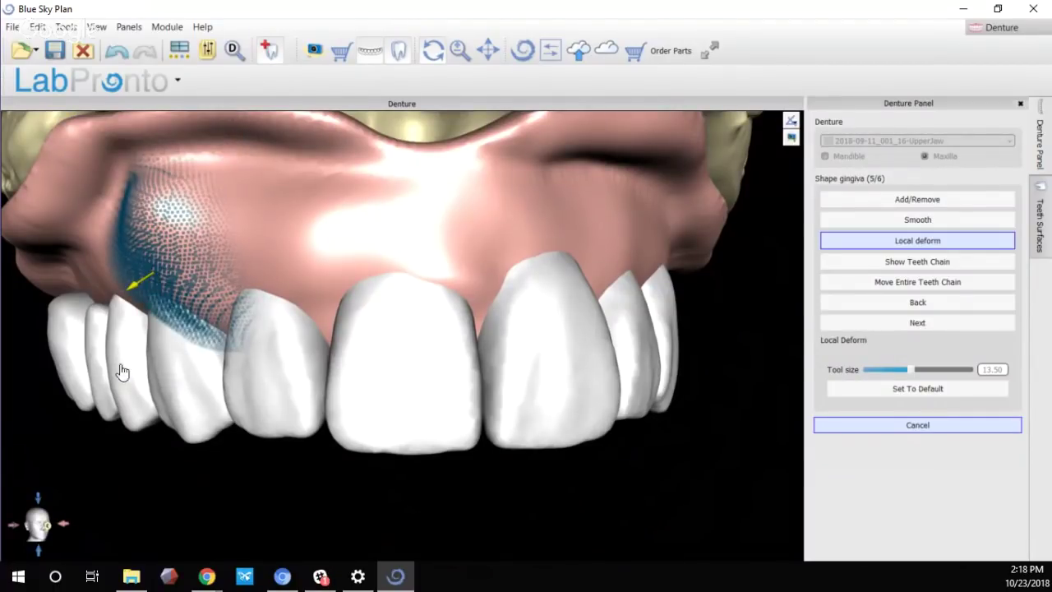
# Increase the Local deform tool size to 18.50 and reshape the gingiva above the premolars on the patient's right side
pyautogui.moveTo(121, 372)
pyautogui.mouseDown(button='right')
pyautogui.moveTo(117, 353)
pyautogui.moveTo(148, 298)
pyautogui.mouseUp(button='right')
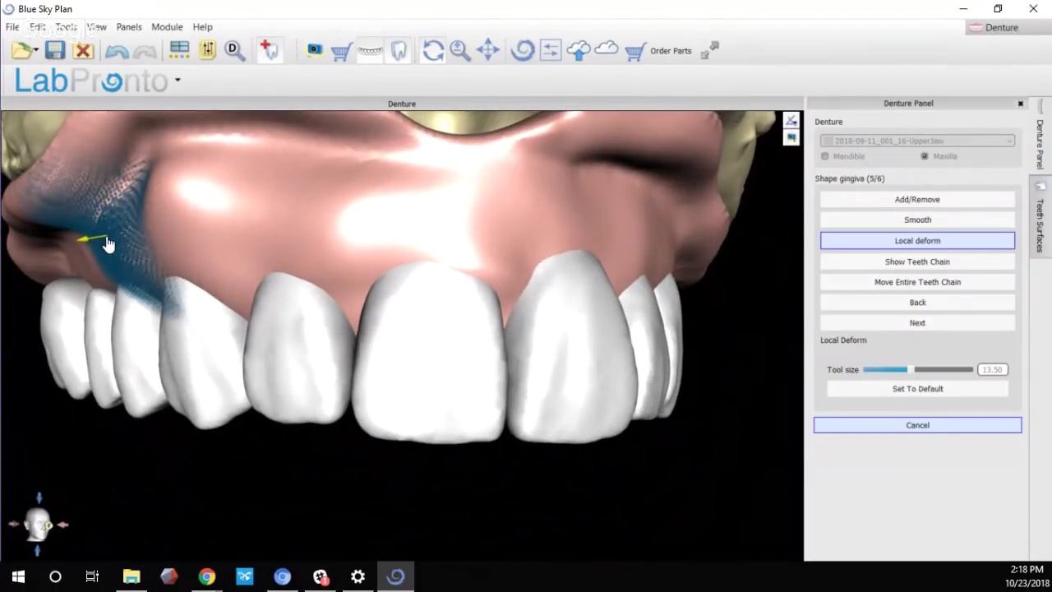
pyautogui.moveTo(101, 345)
pyautogui.mouseDown(button='right')
pyautogui.moveTo(120, 322)
pyautogui.moveTo(109, 281)
pyautogui.mouseUp(button='right')
pyautogui.scroll(5, 93, 269)
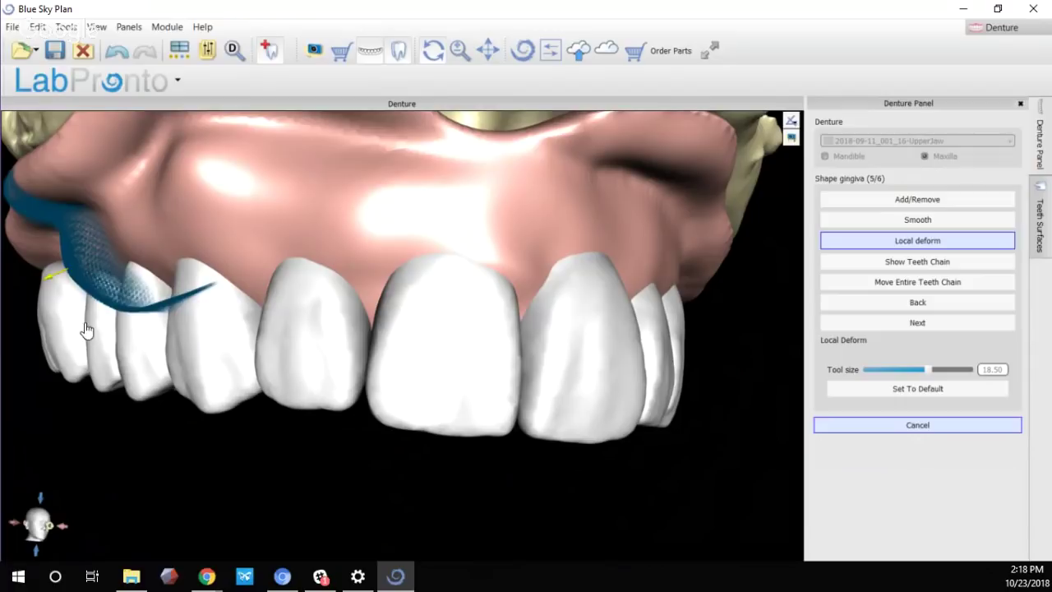
pyautogui.moveTo(87, 330)
pyautogui.mouseDown(button='right')
pyautogui.moveTo(78, 345)
pyautogui.moveTo(134, 324)
pyautogui.moveTo(211, 334)
pyautogui.moveTo(129, 331)
pyautogui.moveTo(99, 267)
pyautogui.mouseUp(button='right')
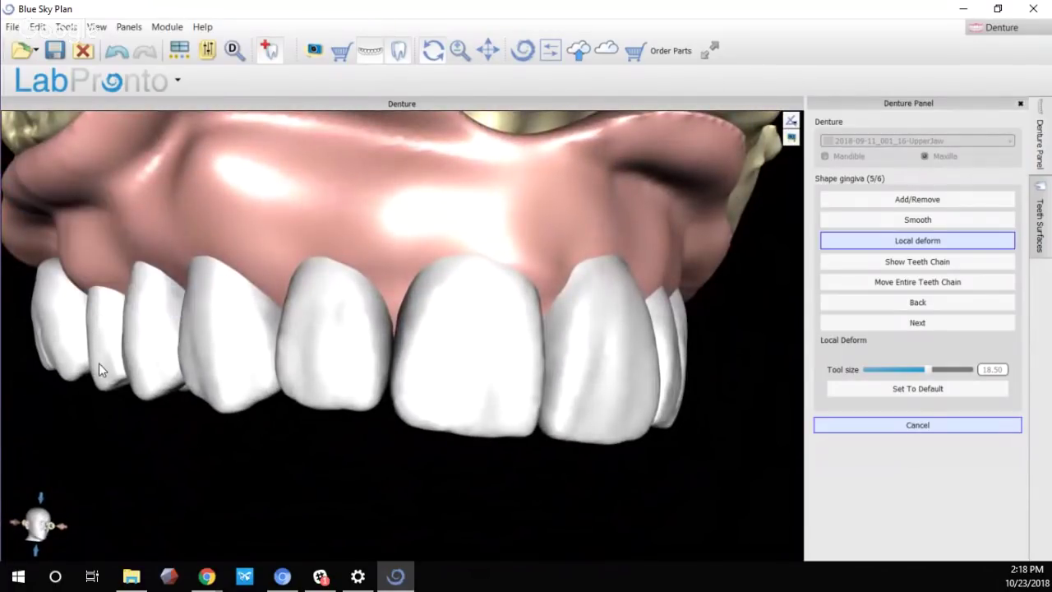
# Try to pull the gingiva beside the rear molar outward with Local deform and push its tip back in
pyautogui.moveTo(101, 364); pyautogui.dragTo(82, 247, button='right')
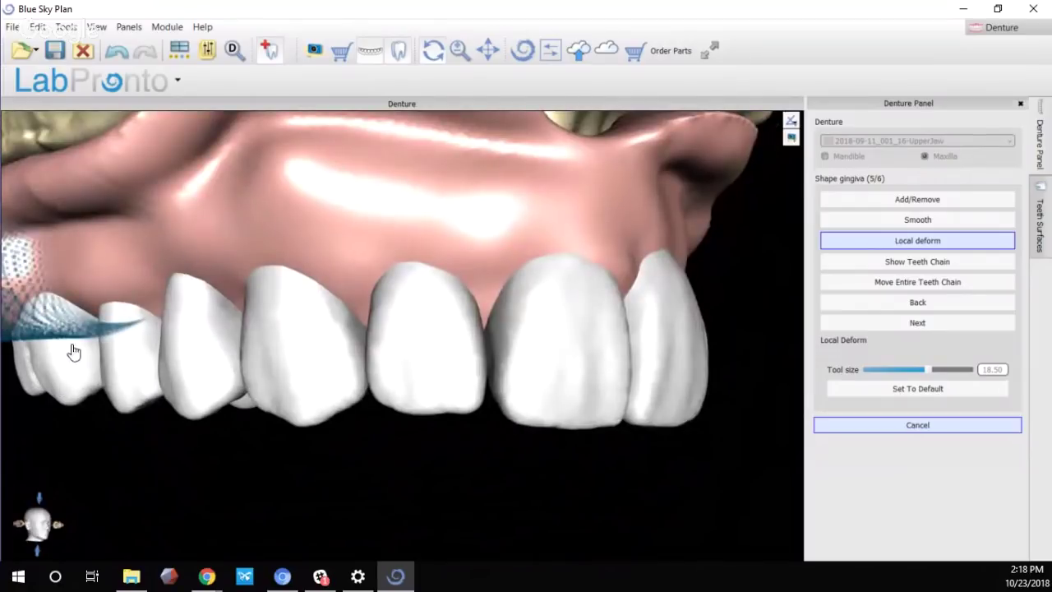
pyautogui.scroll(-5, 232, 345)
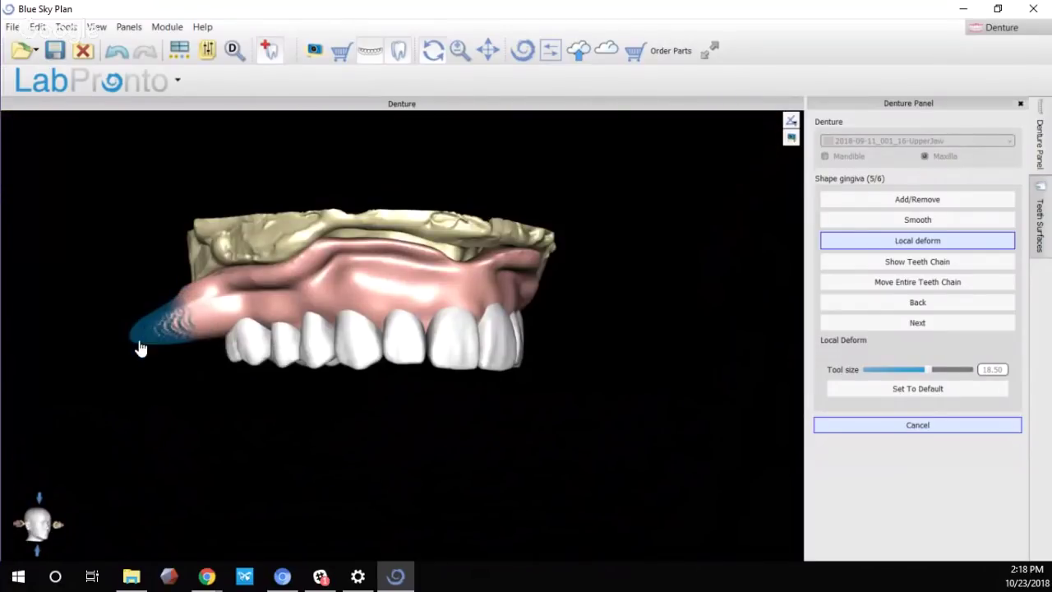
pyautogui.moveTo(136, 344); pyautogui.dragTo(194, 329)
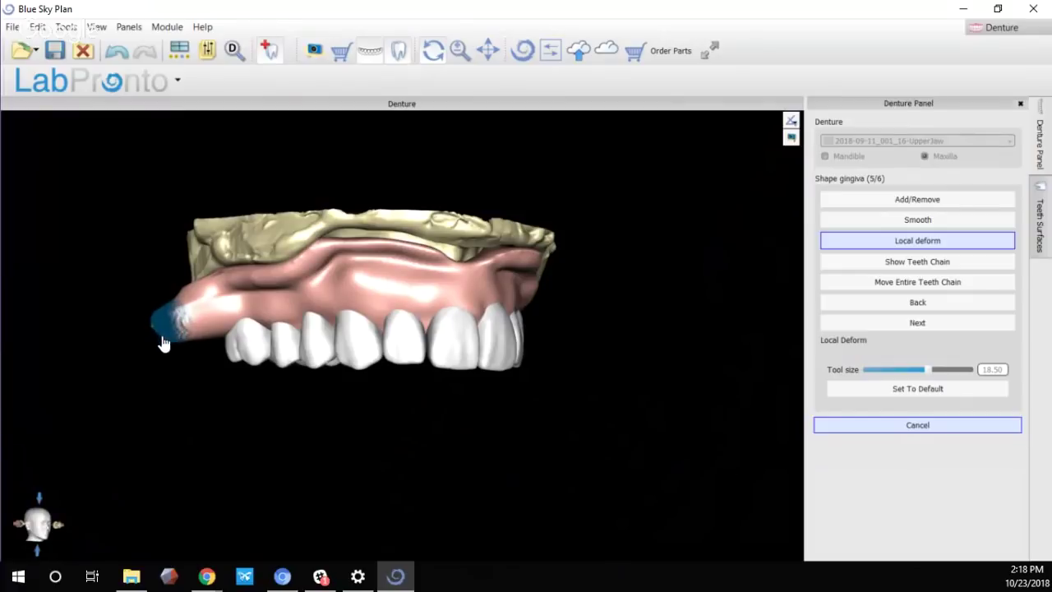
pyautogui.moveTo(415, 386); pyautogui.dragTo(501, 347, button='right')
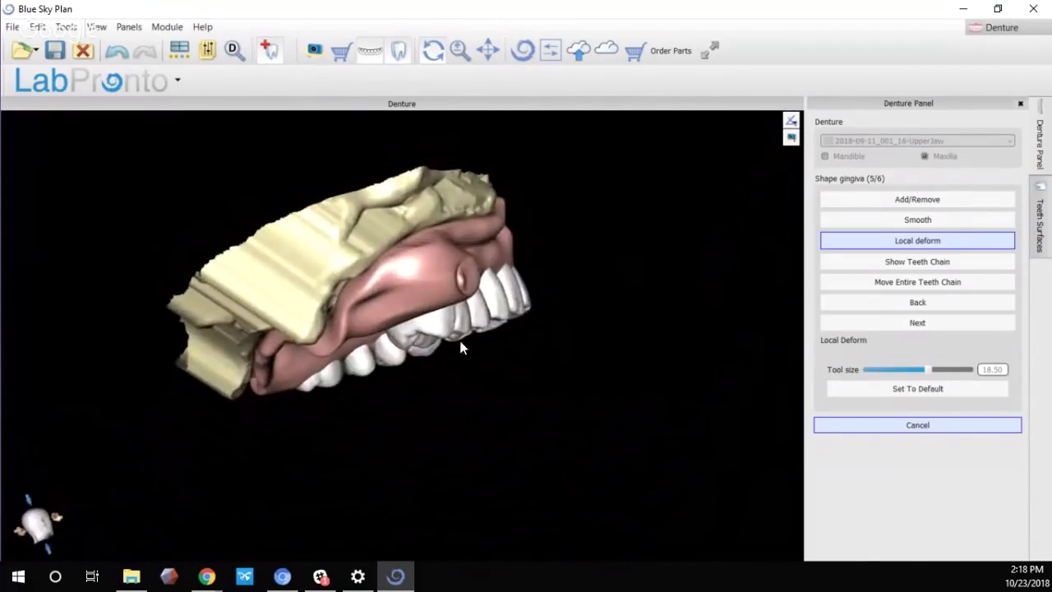
# Undo the last two local deformations of the gingiva beside the molar
pyautogui.click(37, 27)
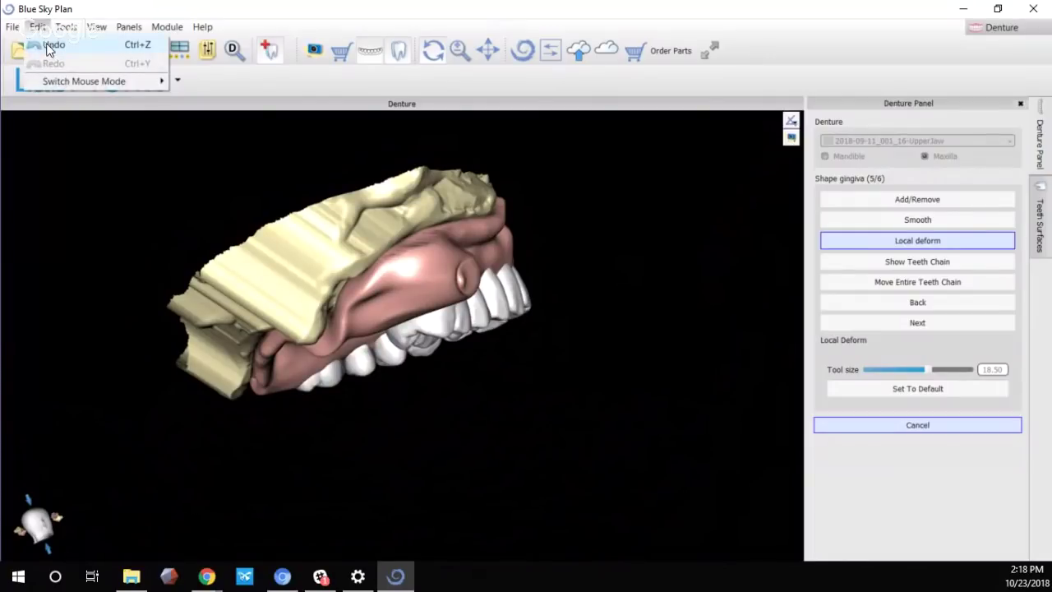
pyautogui.click(47, 46)
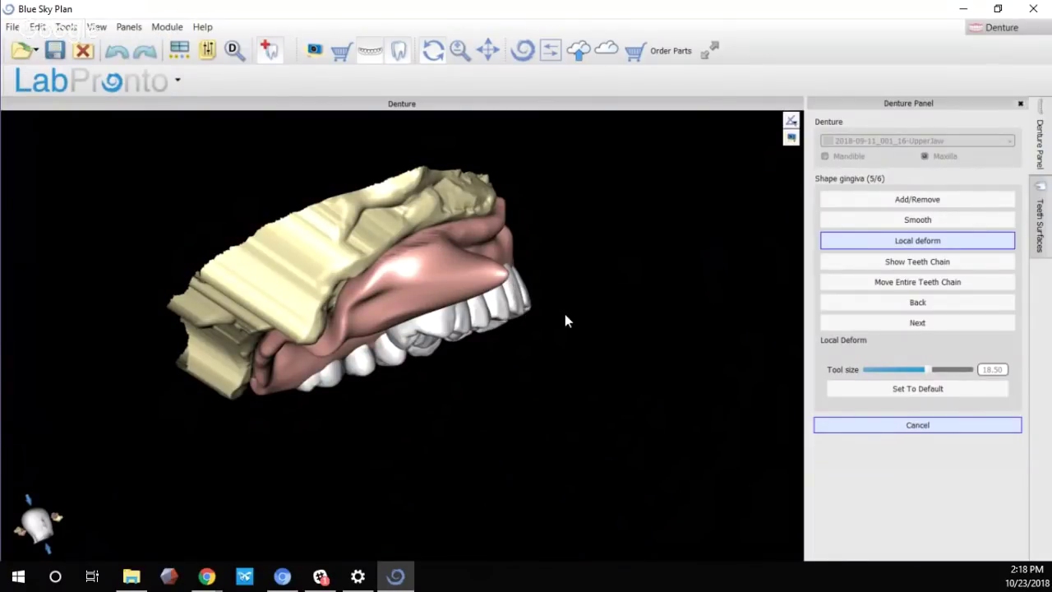
pyautogui.hotkey('ctrl', 'z')
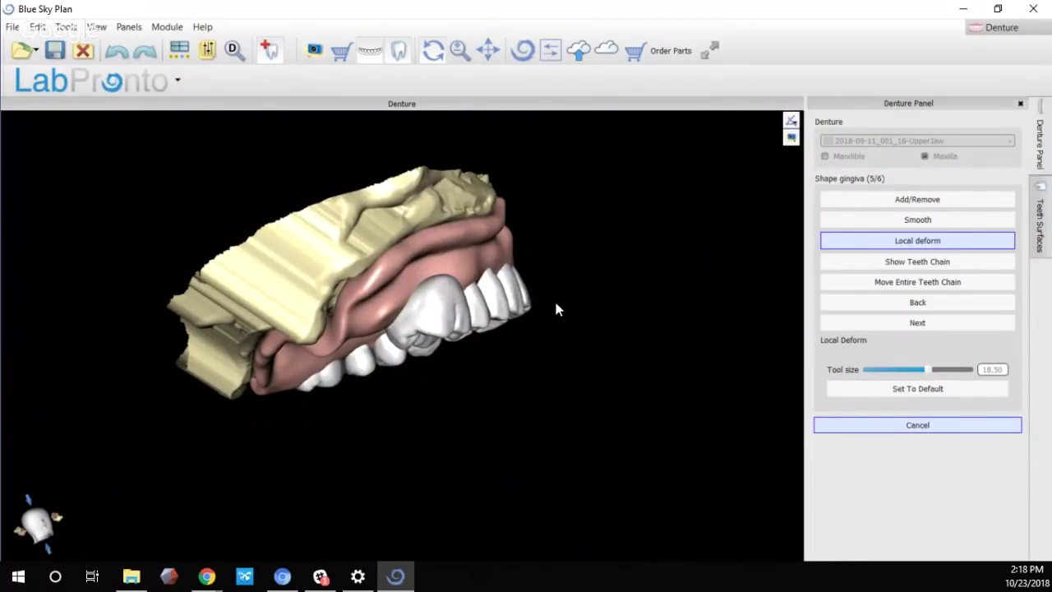
# Deform the gingiva above the molar on the patient's right side slightly with the 18.50 Local deform tool
pyautogui.moveTo(557, 303); pyautogui.dragTo(228, 331, button='right')
pyautogui.scroll(2, 195, 331)
pyautogui.moveTo(195, 332)
pyautogui.mouseDown()
pyautogui.moveTo(195, 307)
pyautogui.moveTo(192, 318)
pyautogui.mouseUp()
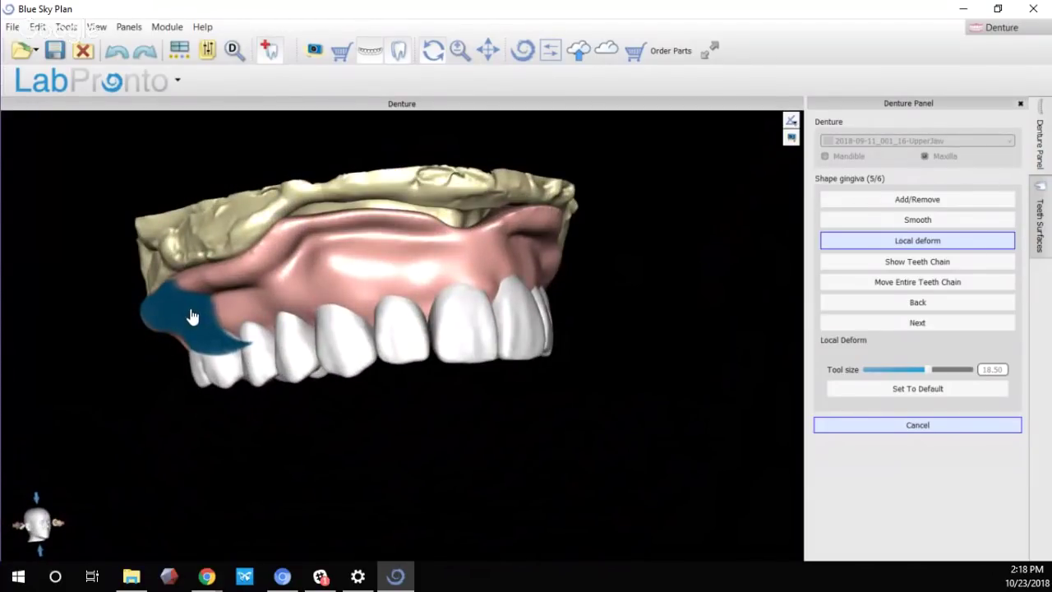
pyautogui.moveTo(515, 383); pyautogui.dragTo(481, 411, button='right')
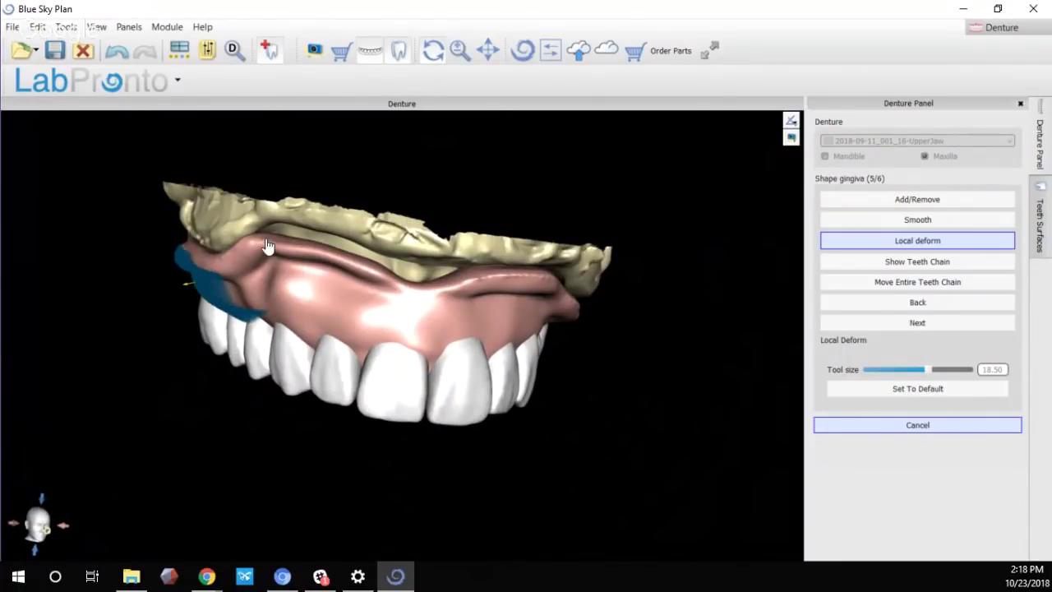
# Examine the reshaped denture from the sides, front and chewing side, with Move Entire Teeth Chain active
pyautogui.moveTo(242, 222); pyautogui.dragTo(275, 227, button='right')
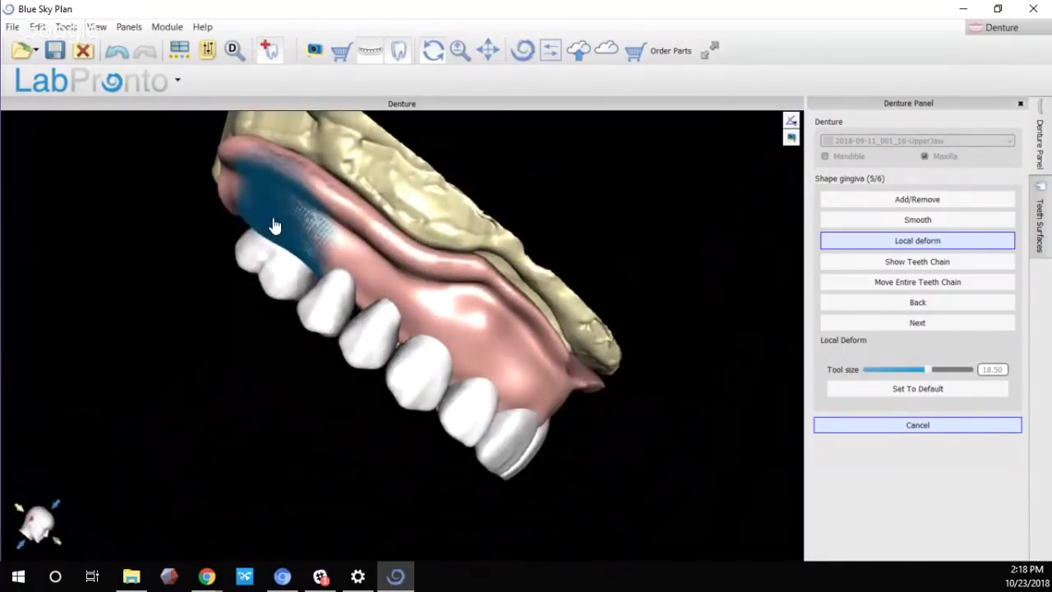
pyautogui.moveTo(82, 246); pyautogui.dragTo(499, 359, button='right')
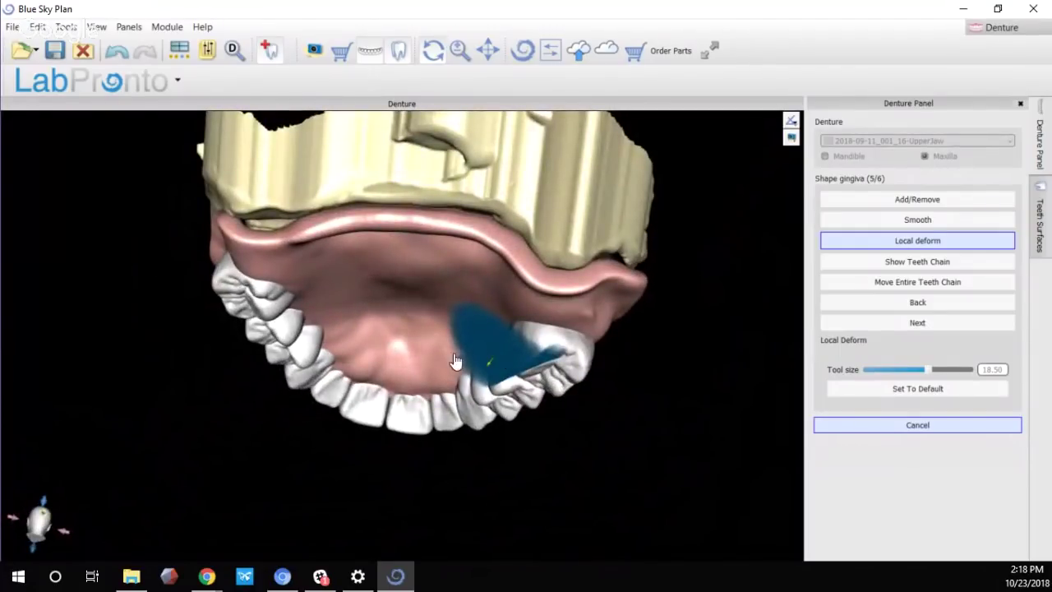
pyautogui.moveTo(290, 380); pyautogui.dragTo(510, 263, button='right')
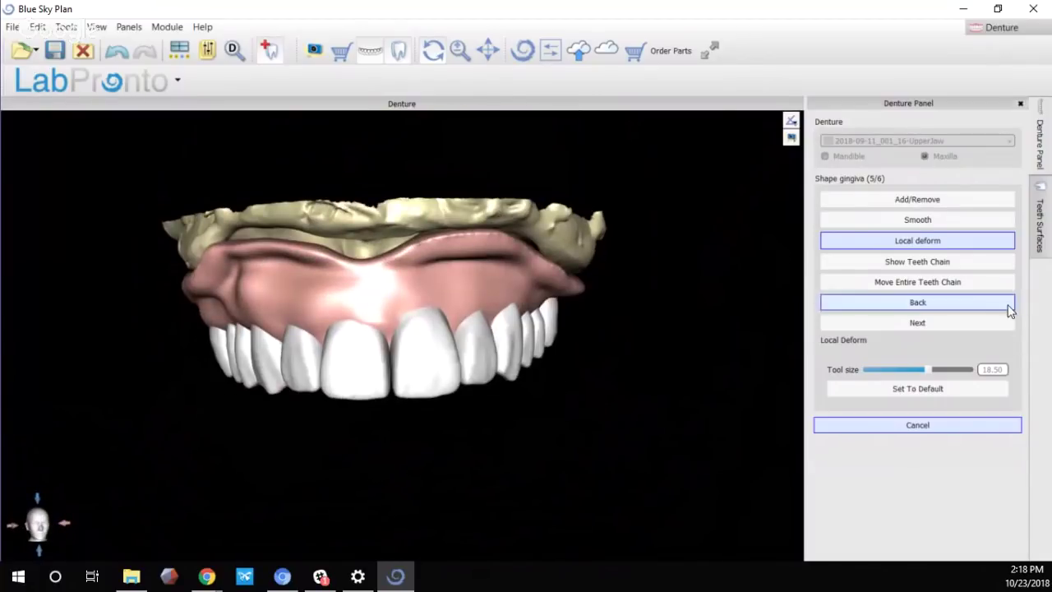
pyautogui.moveTo(557, 349)
pyautogui.mouseDown(button='right')
pyautogui.moveTo(353, 345)
pyautogui.moveTo(551, 348)
pyautogui.mouseUp(button='right')
pyautogui.click(881, 286)
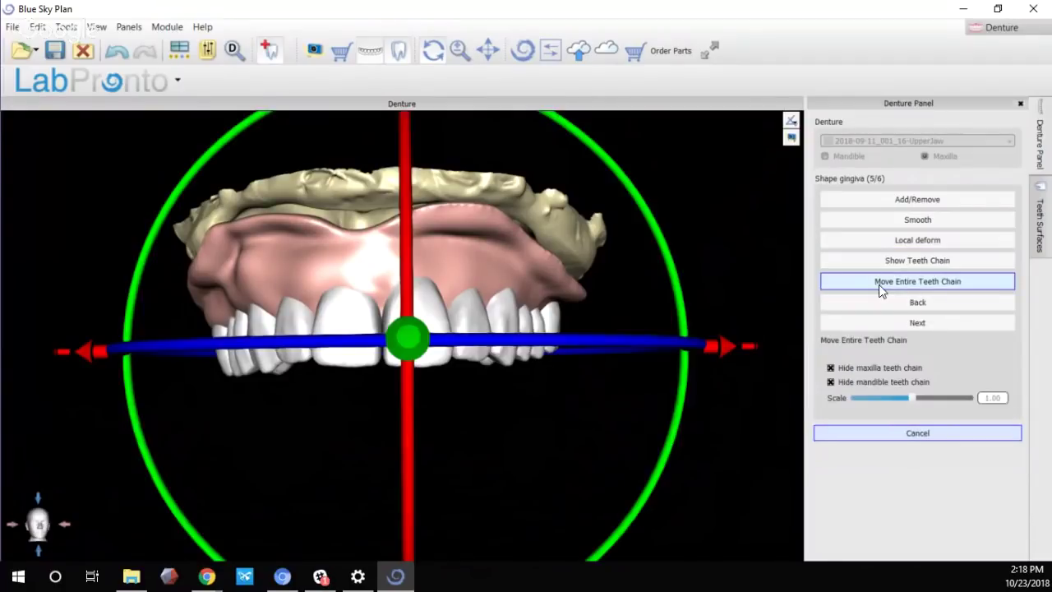
pyautogui.moveTo(451, 386); pyautogui.dragTo(60, 450, button='right')
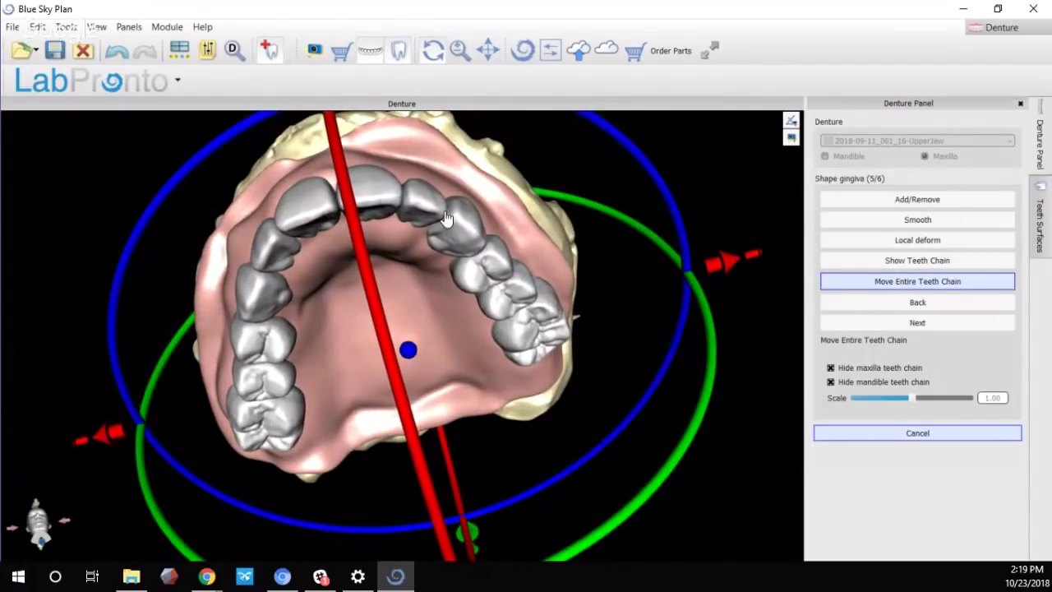
pyautogui.moveTo(576, 206); pyautogui.dragTo(405, 215)
pyautogui.moveTo(78, 195); pyautogui.dragTo(428, 370)
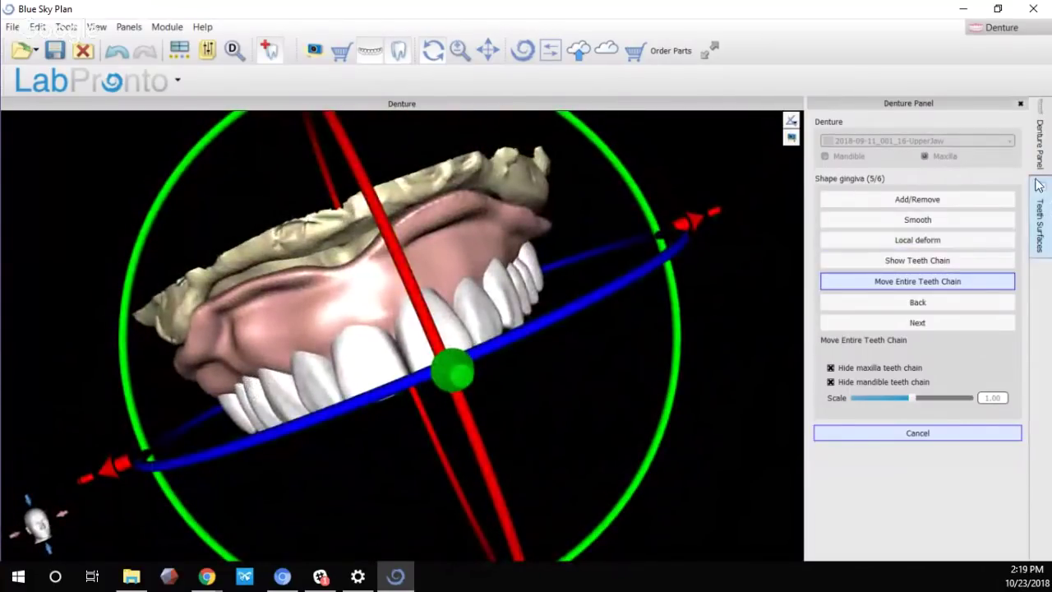
# Display the green scan surface over the denture to compare the tooth arrangement with it
pyautogui.click(1039, 209)
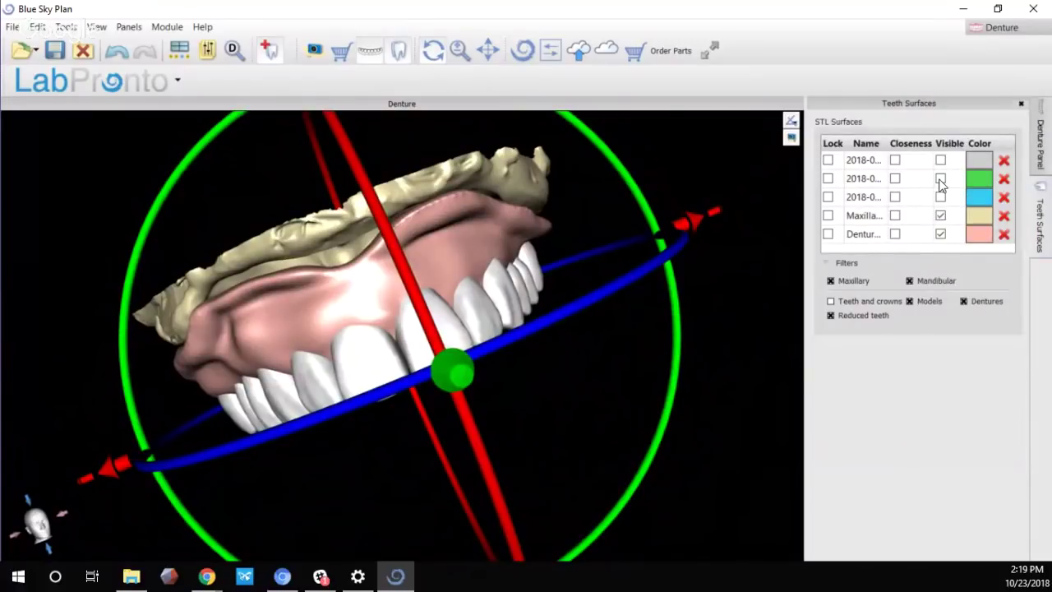
pyautogui.click(940, 179)
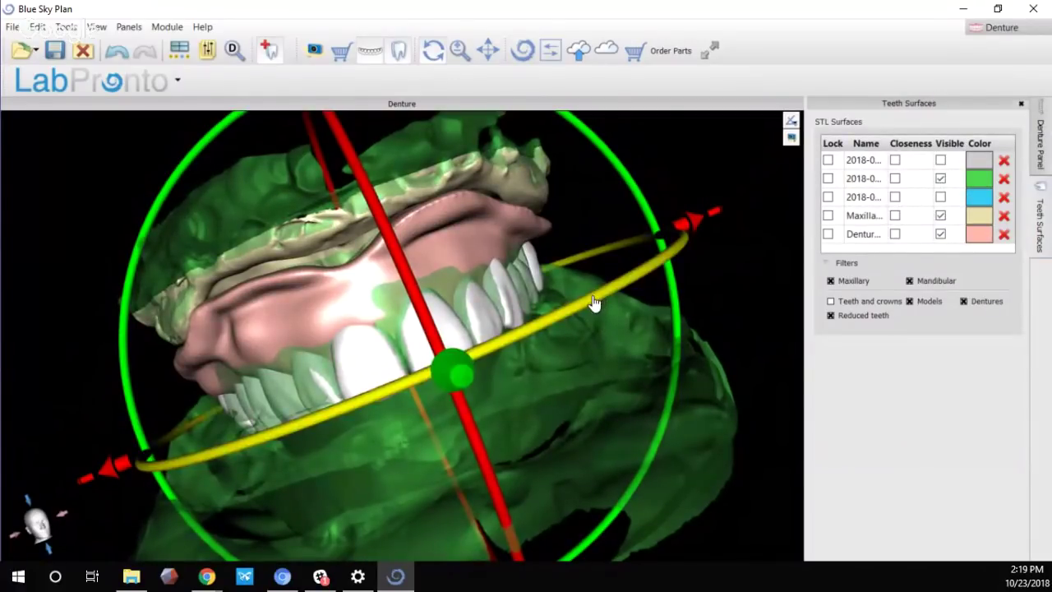
pyautogui.moveTo(594, 303); pyautogui.dragTo(567, 323)
pyautogui.scroll(-3, 554, 376)
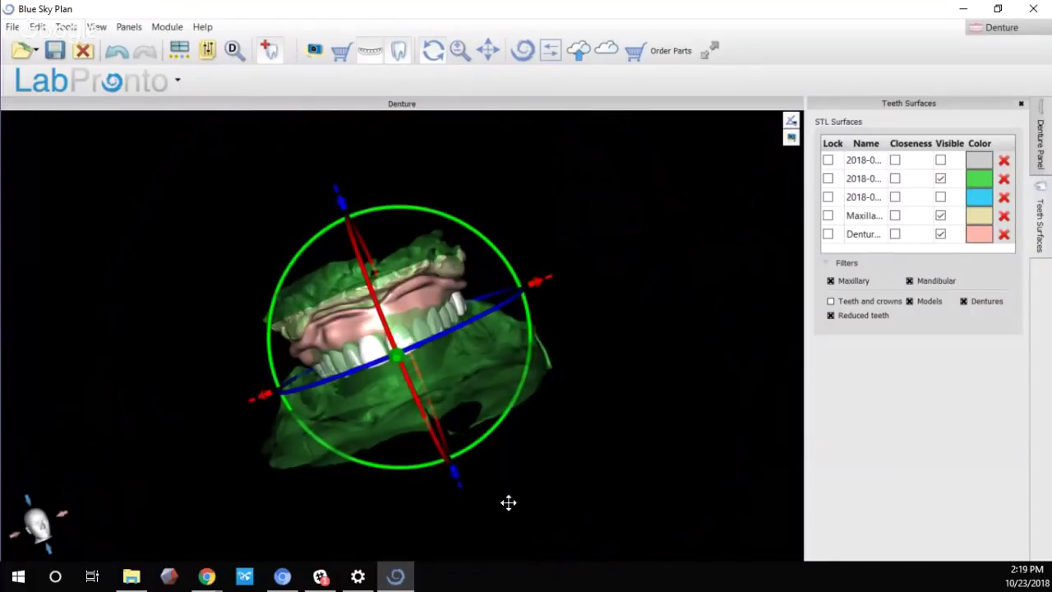
pyautogui.moveTo(508, 502); pyautogui.dragTo(448, 365)
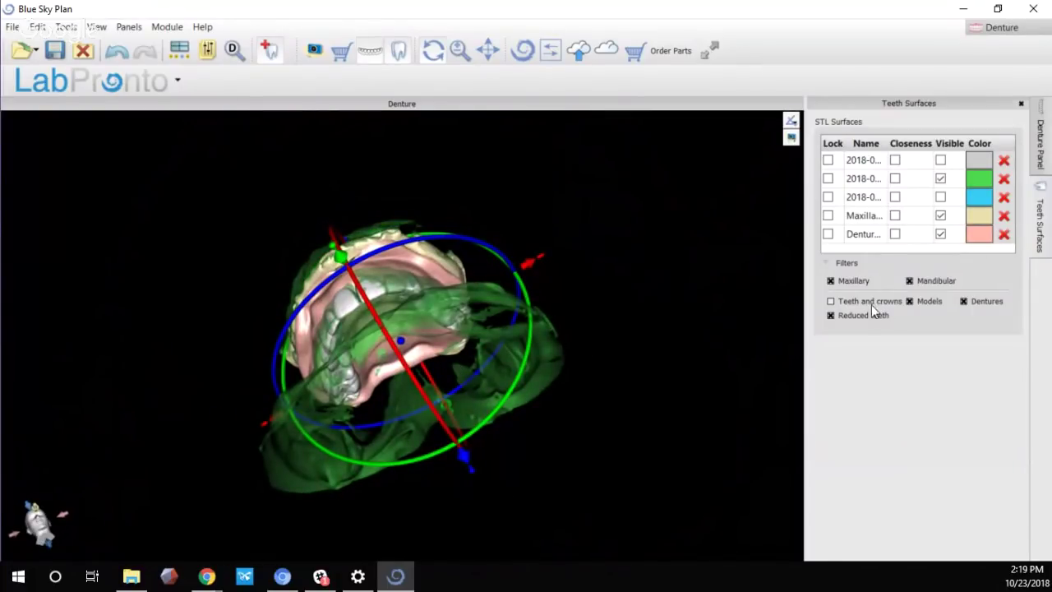
# Hide the green scan surface and switch from Move Entire Teeth Chain to Show Teeth Chain
pyautogui.click(1041, 144)
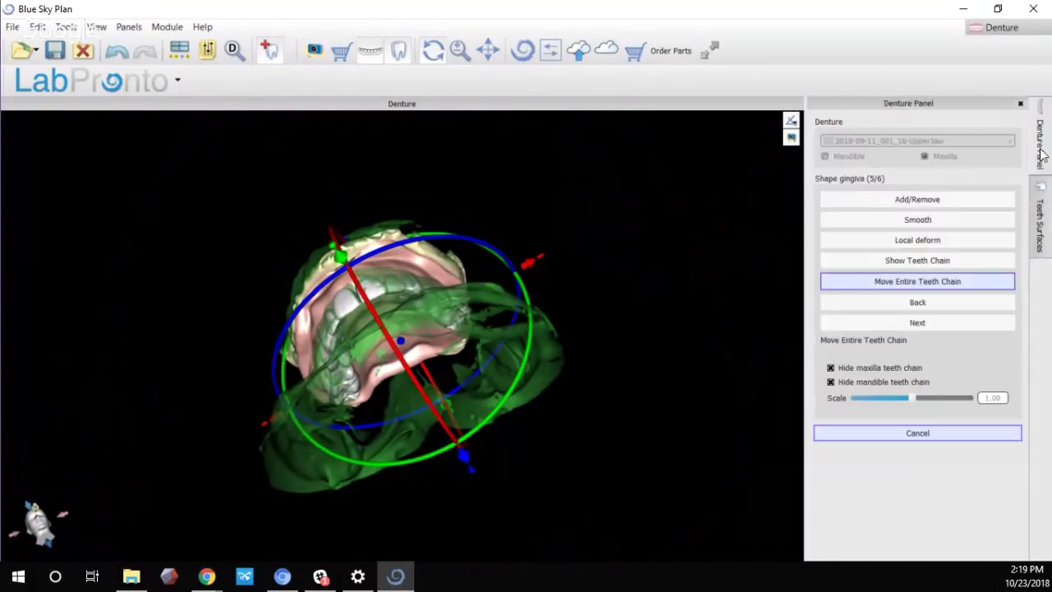
pyautogui.click(1042, 204)
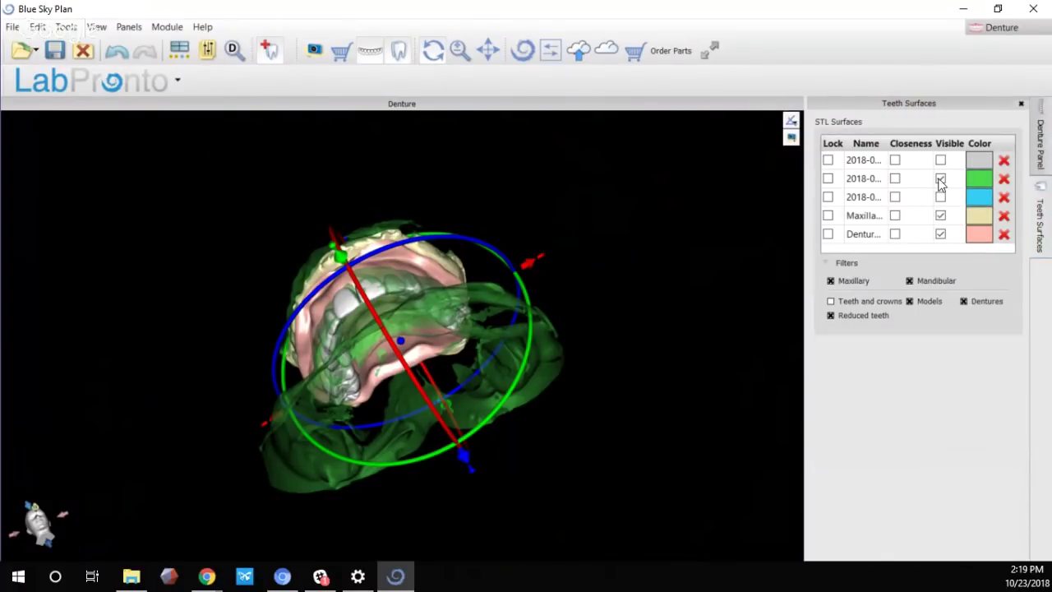
pyautogui.click(941, 178)
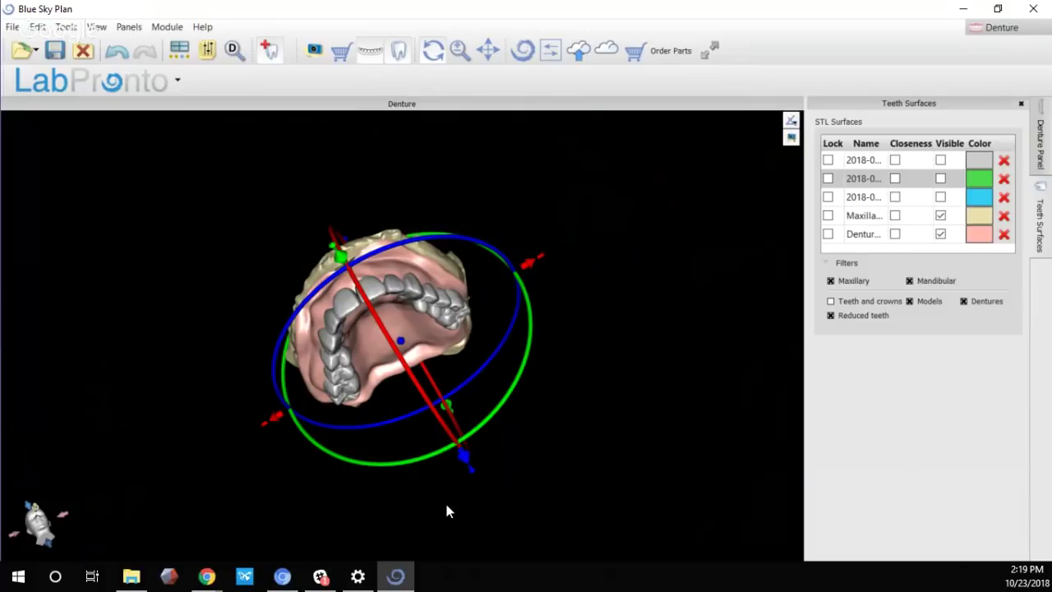
pyautogui.moveTo(446, 511); pyautogui.dragTo(271, 329)
pyautogui.click(1040, 145)
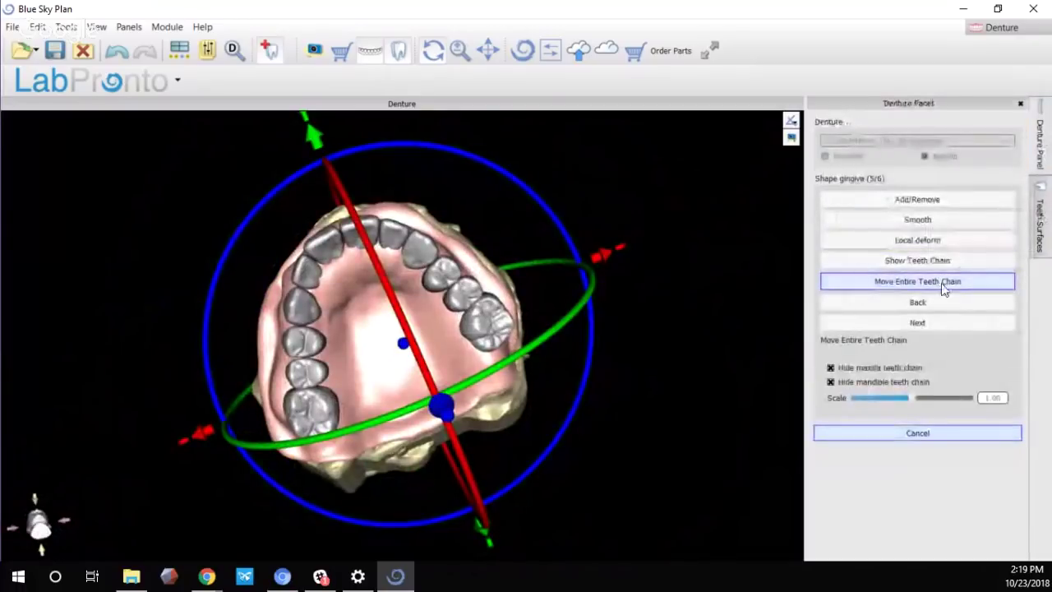
pyautogui.click(860, 259)
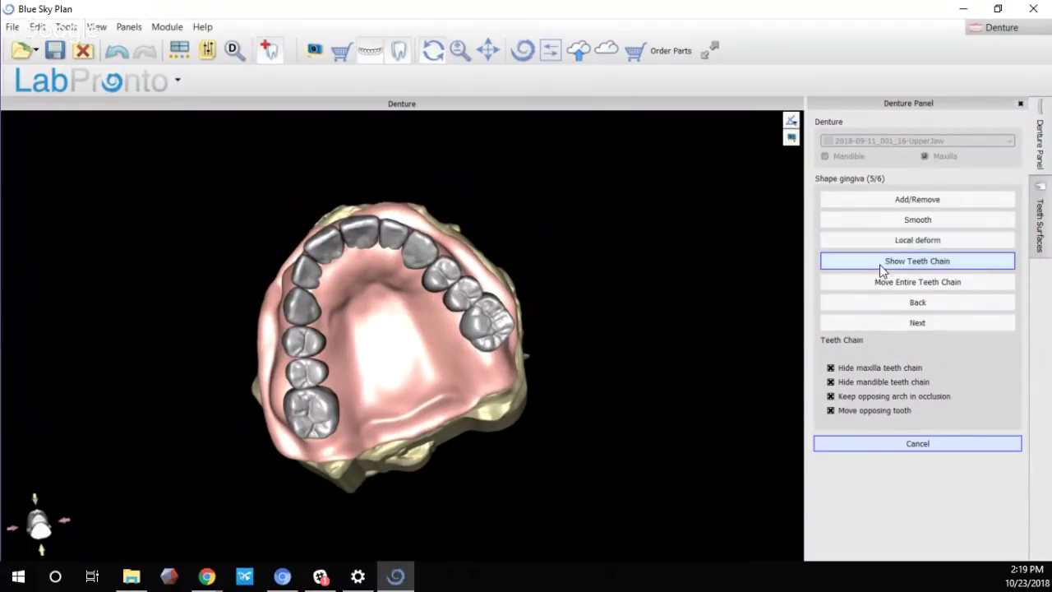
# Smooth the outer gingiva border beside the back teeth on the patient's right side, using tool sizes 2.50 and 9.50
pyautogui.click(897, 222)
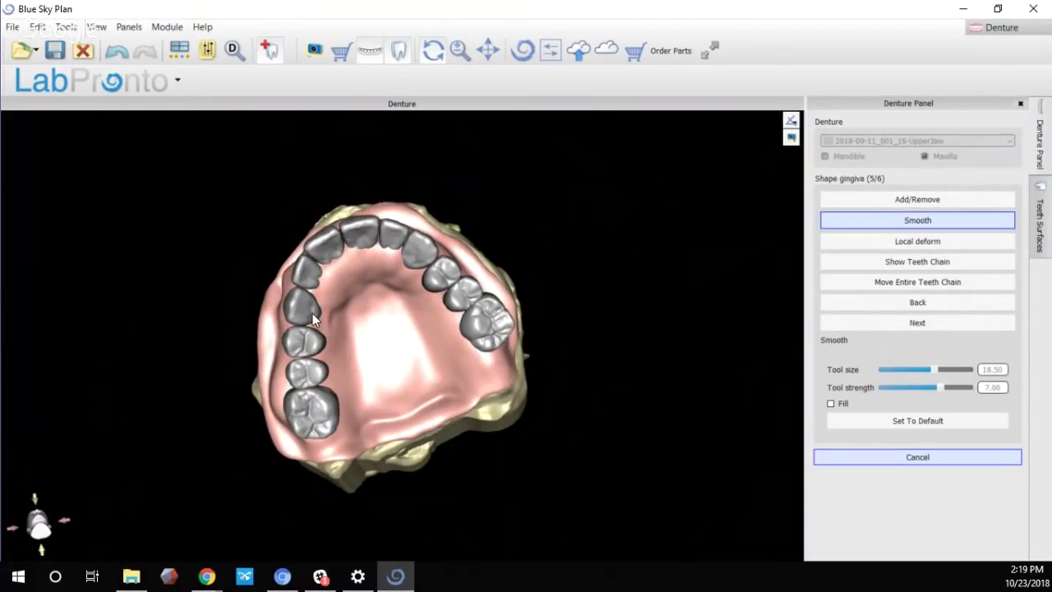
pyautogui.moveTo(313, 313); pyautogui.dragTo(413, 427, button='right')
pyautogui.scroll(5, 413, 427)
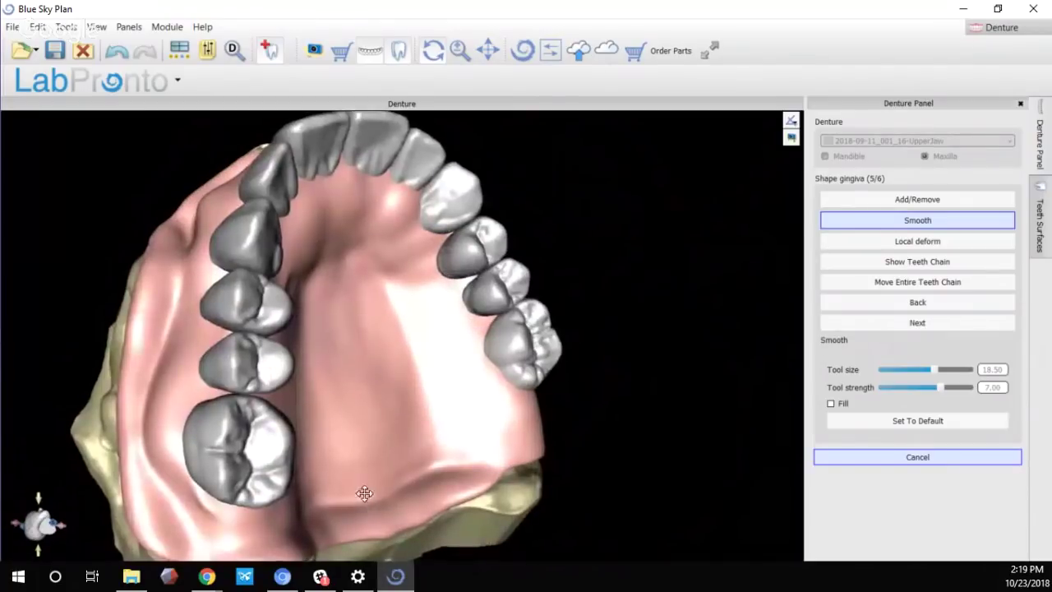
pyautogui.moveTo(365, 493); pyautogui.dragTo(383, 392, button='right')
pyautogui.moveTo(446, 423)
pyautogui.mouseDown()
pyautogui.moveTo(378, 416)
pyautogui.moveTo(441, 407)
pyautogui.mouseUp()
pyautogui.scroll(-8, 389, 364)
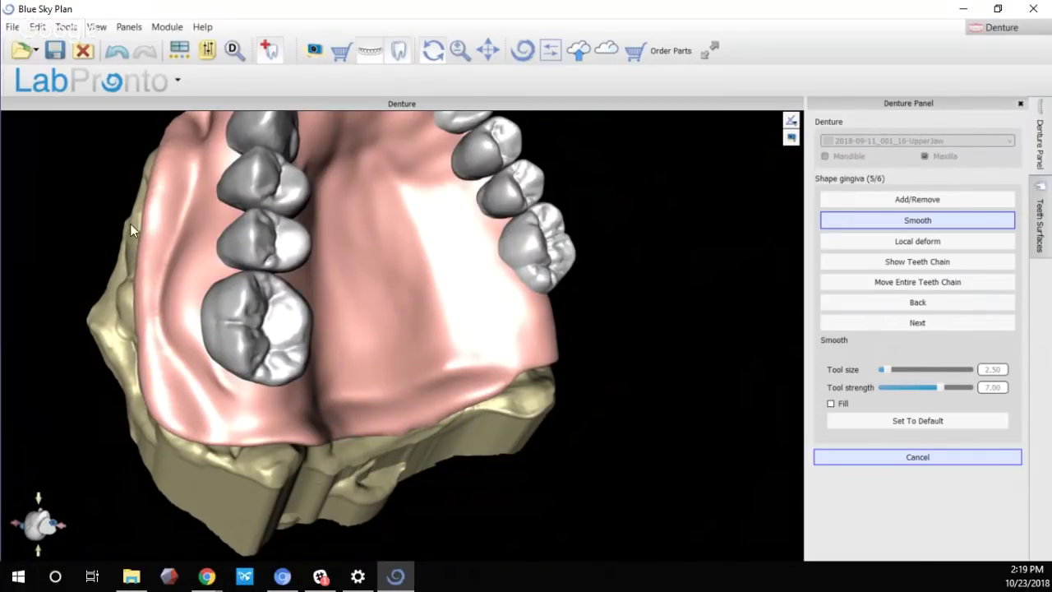
pyautogui.moveTo(144, 218)
pyautogui.mouseDown(button='right')
pyautogui.moveTo(203, 252)
pyautogui.moveTo(375, 305)
pyautogui.moveTo(336, 319)
pyautogui.mouseUp(button='right')
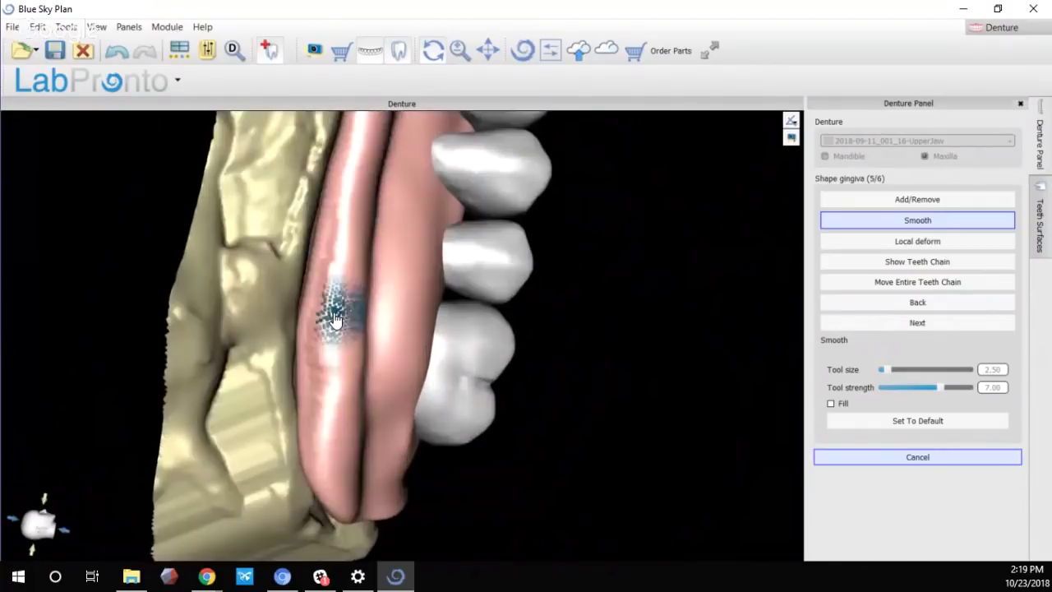
pyautogui.moveTo(336, 319)
pyautogui.mouseDown()
pyautogui.moveTo(336, 305)
pyautogui.moveTo(322, 387)
pyautogui.moveTo(336, 501)
pyautogui.moveTo(312, 458)
pyautogui.moveTo(322, 369)
pyautogui.moveTo(311, 300)
pyautogui.moveTo(351, 187)
pyautogui.moveTo(315, 270)
pyautogui.mouseUp()
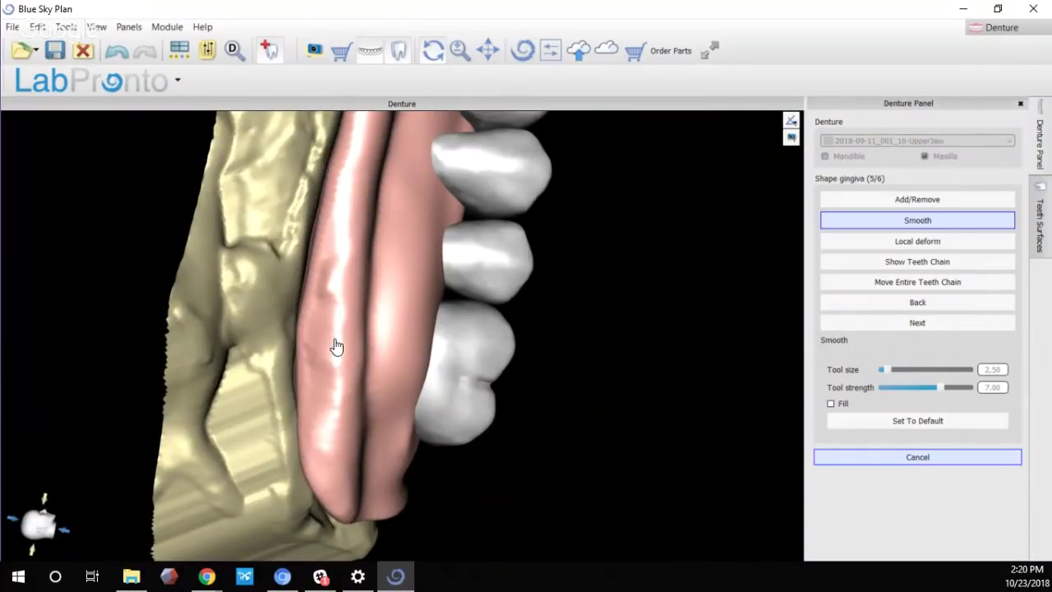
pyautogui.scroll(7, 336, 346)
pyautogui.moveTo(336, 346)
pyautogui.mouseDown()
pyautogui.moveTo(320, 381)
pyautogui.moveTo(323, 273)
pyautogui.moveTo(319, 327)
pyautogui.mouseUp()
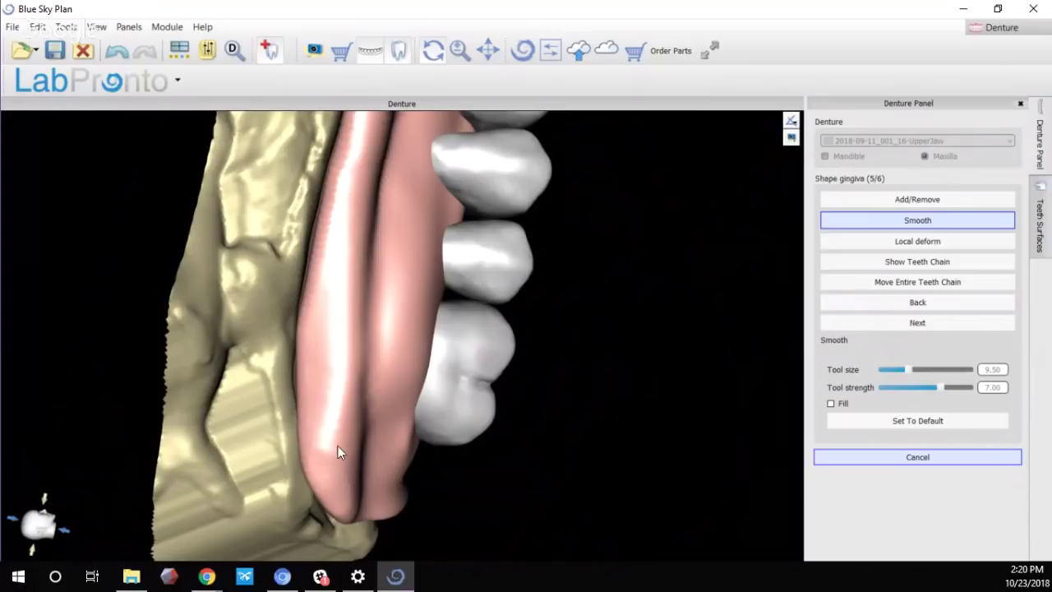
# Remove material along the rolled gingiva border beside the right molar and premolars with Add/Remove at tool size 9.50
pyautogui.click(940, 197)
pyautogui.moveTo(362, 247)
pyautogui.mouseDown()
pyautogui.moveTo(369, 359)
pyautogui.moveTo(318, 398)
pyautogui.moveTo(318, 453)
pyautogui.moveTo(312, 305)
pyautogui.moveTo(352, 148)
pyautogui.moveTo(336, 181)
pyautogui.mouseUp()
pyautogui.moveTo(324, 274); pyautogui.dragTo(313, 387)
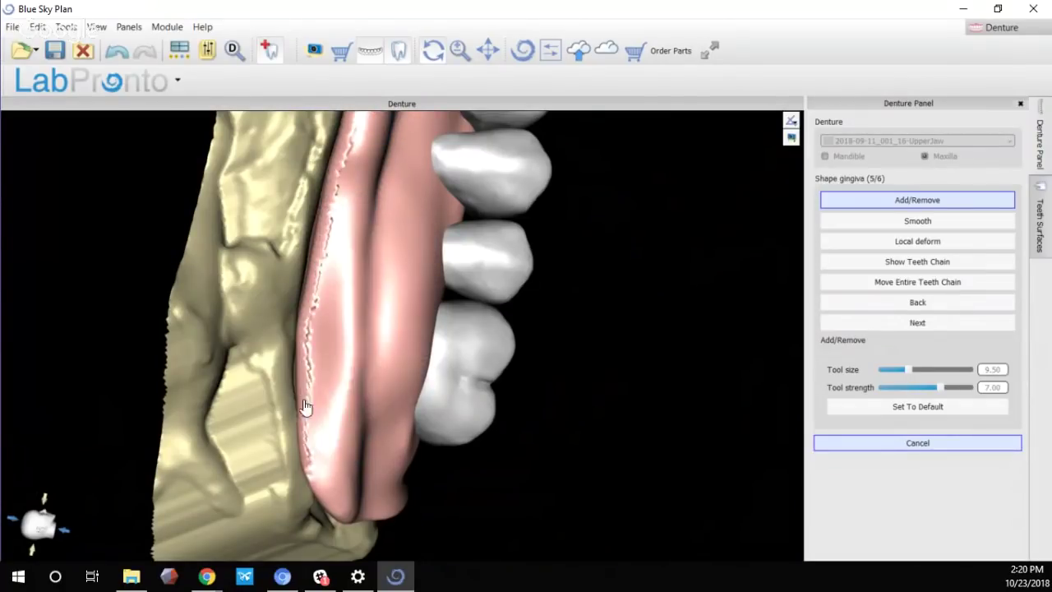
pyautogui.moveTo(337, 435)
pyautogui.mouseDown()
pyautogui.moveTo(339, 406)
pyautogui.moveTo(354, 246)
pyautogui.mouseUp()
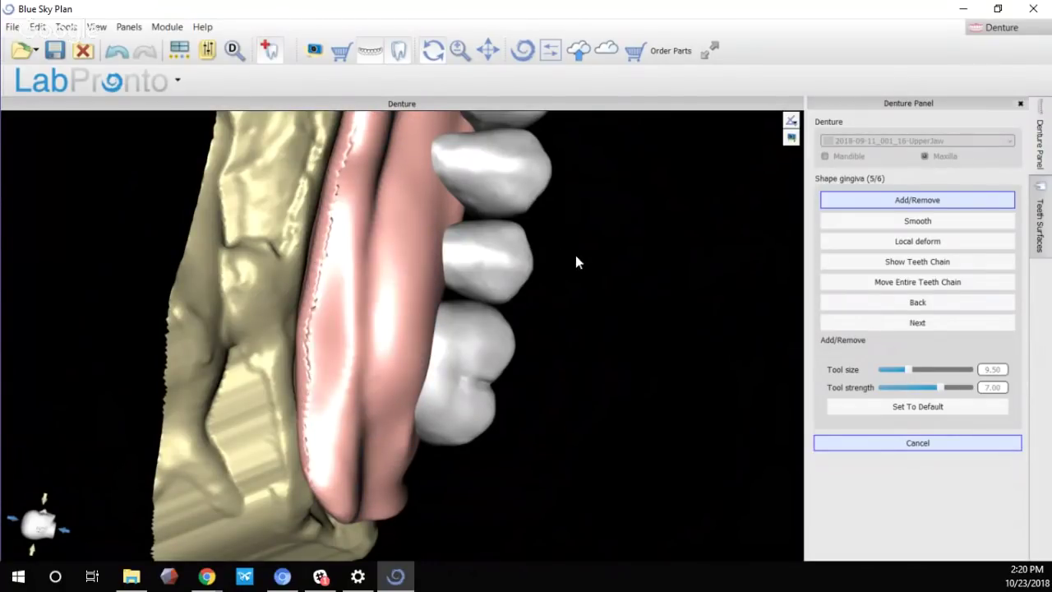
# Trim the gingiva border from the back teeth forward to the incisors on the patient's right side with Add/Remove
pyautogui.moveTo(575, 261); pyautogui.dragTo(213, 259, button='right')
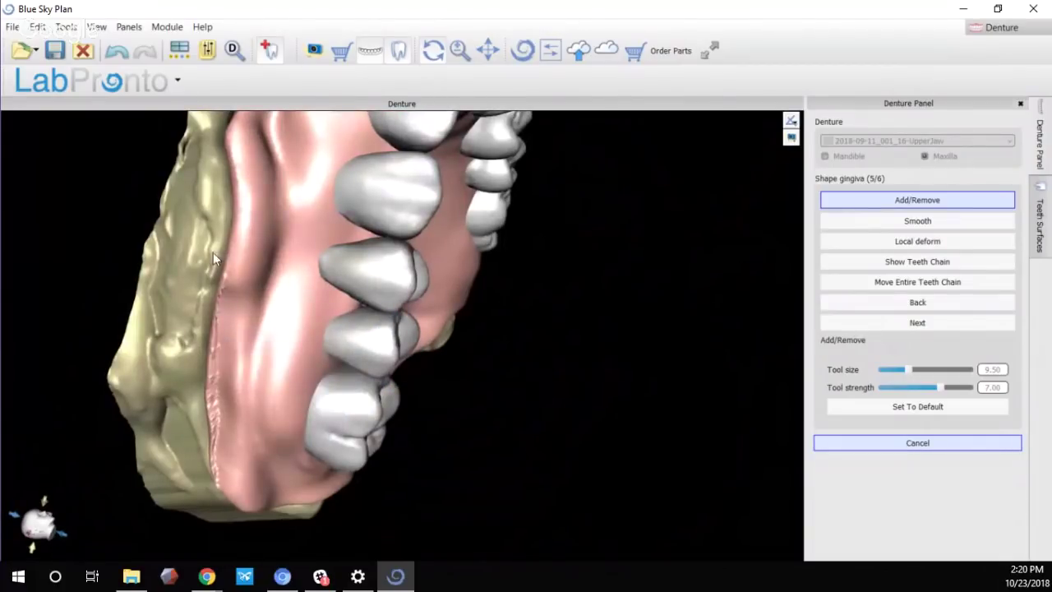
pyautogui.moveTo(213, 259)
pyautogui.mouseDown()
pyautogui.moveTo(271, 319)
pyautogui.moveTo(245, 256)
pyautogui.moveTo(247, 176)
pyautogui.moveTo(237, 147)
pyautogui.moveTo(233, 174)
pyautogui.mouseUp()
pyautogui.moveTo(195, 202)
pyautogui.mouseDown(button='right')
pyautogui.moveTo(186, 350)
pyautogui.moveTo(272, 450)
pyautogui.mouseUp(button='right')
pyautogui.moveTo(272, 450)
pyautogui.mouseDown()
pyautogui.moveTo(211, 312)
pyautogui.moveTo(211, 274)
pyautogui.moveTo(233, 376)
pyautogui.moveTo(219, 305)
pyautogui.moveTo(178, 273)
pyautogui.mouseUp()
pyautogui.moveTo(177, 337); pyautogui.dragTo(181, 333)
pyautogui.moveTo(181, 333)
pyautogui.mouseDown(button='right')
pyautogui.moveTo(301, 394)
pyautogui.moveTo(225, 442)
pyautogui.moveTo(302, 364)
pyautogui.mouseUp(button='right')
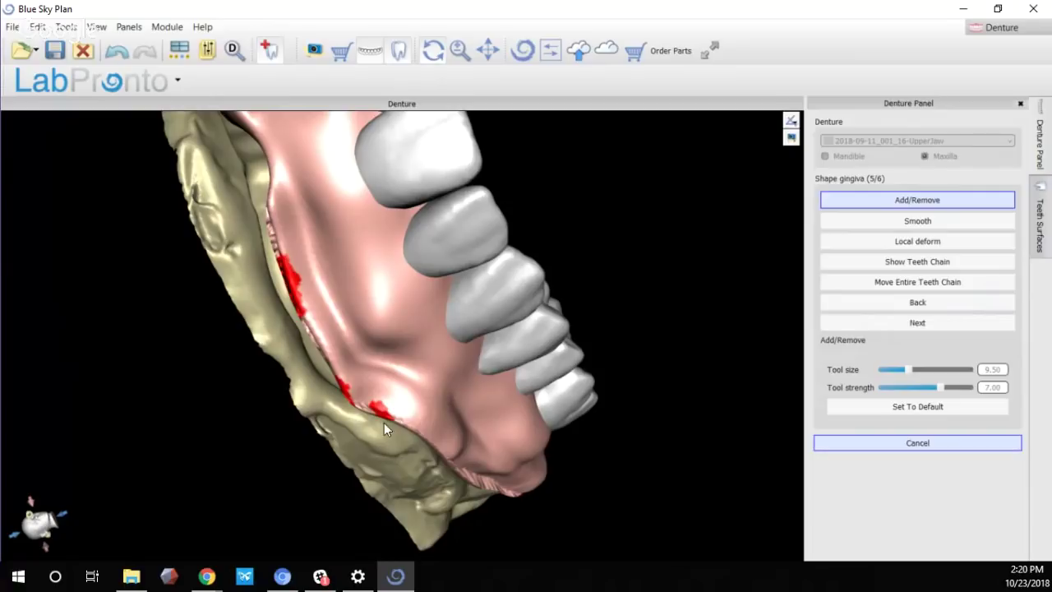
# Add material over the red spots on the front gingiva border of the patient's right side with Add/Remove
pyautogui.moveTo(446, 301); pyautogui.dragTo(354, 327, button='middle')
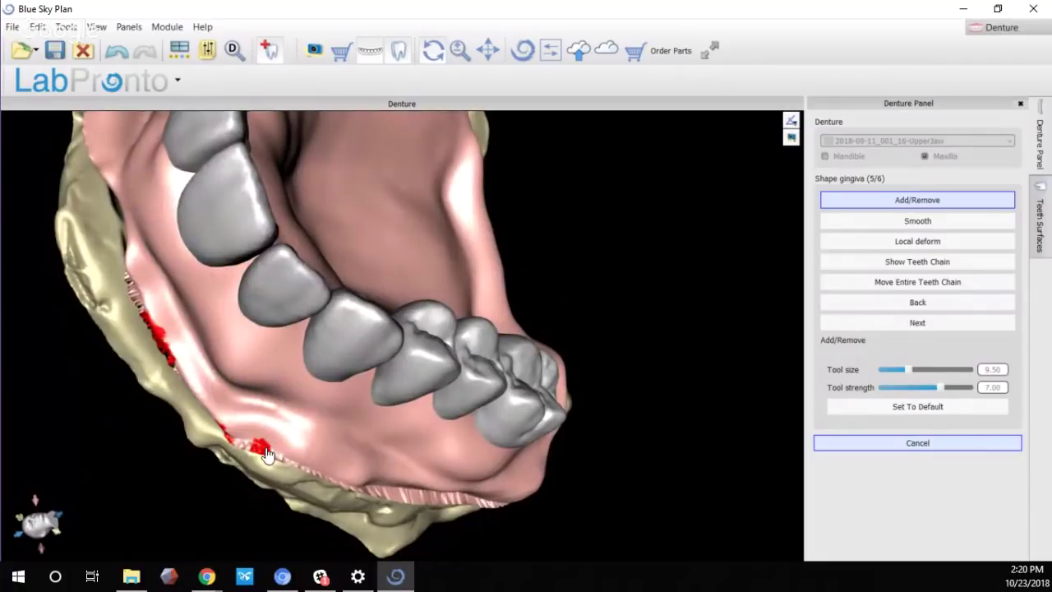
pyautogui.moveTo(265, 454); pyautogui.dragTo(262, 465)
pyautogui.moveTo(157, 317)
pyautogui.mouseDown()
pyautogui.moveTo(178, 373)
pyautogui.moveTo(174, 318)
pyautogui.moveTo(183, 348)
pyautogui.mouseUp()
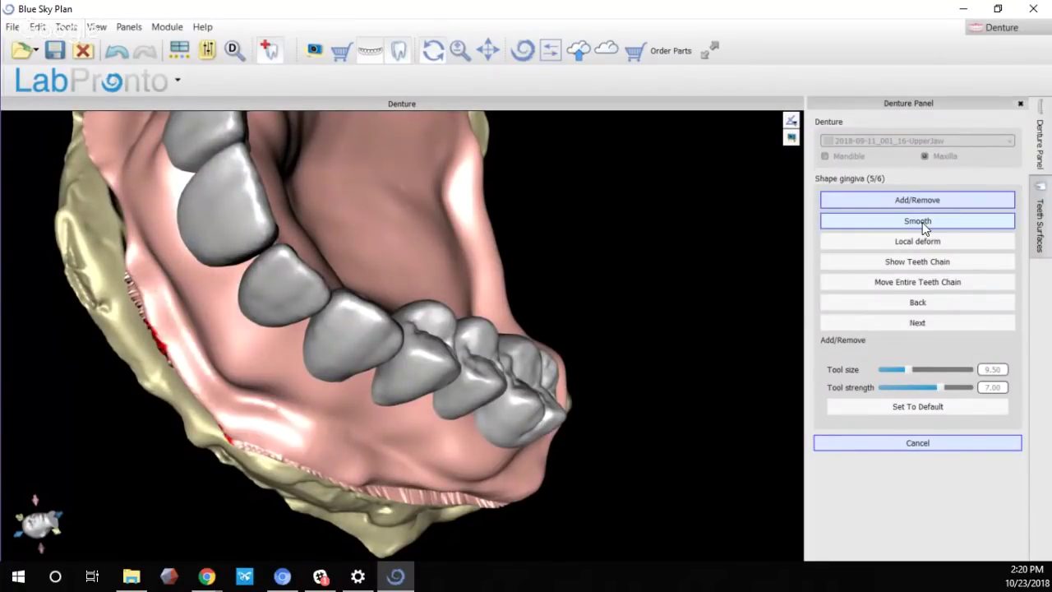
# Smooth the front gingiva border on the patient's right side with tool size 9.50
pyautogui.click(860, 222)
pyautogui.moveTo(253, 378); pyautogui.dragTo(119, 174)
pyautogui.scroll(-5, 384, 231)
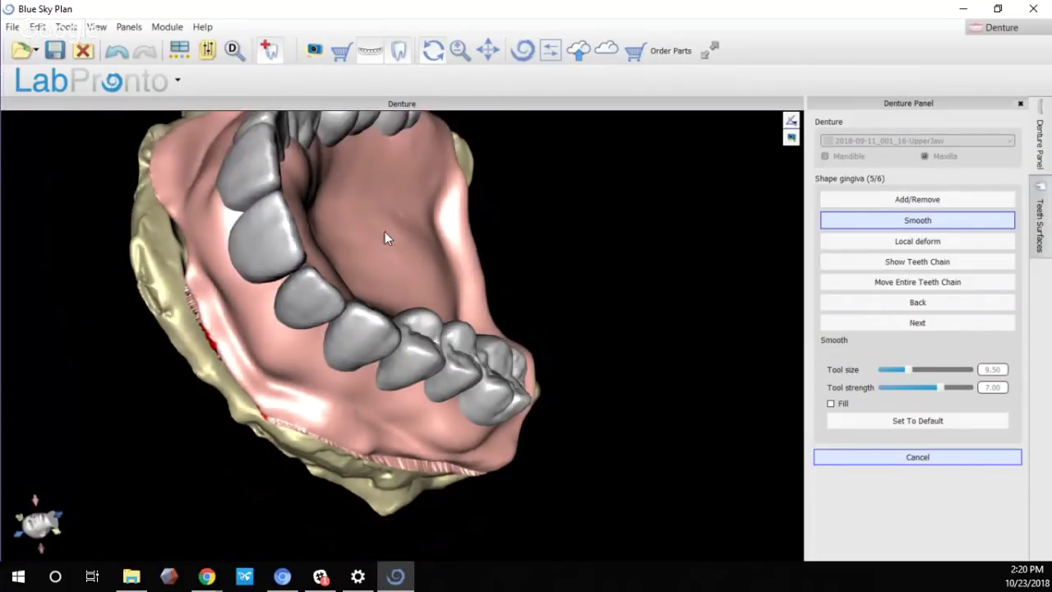
# Sculpt the gingiva around the molar on the patient's left side with Add/Remove at tool size 1.50
pyautogui.moveTo(474, 207); pyautogui.dragTo(326, 357, button='right')
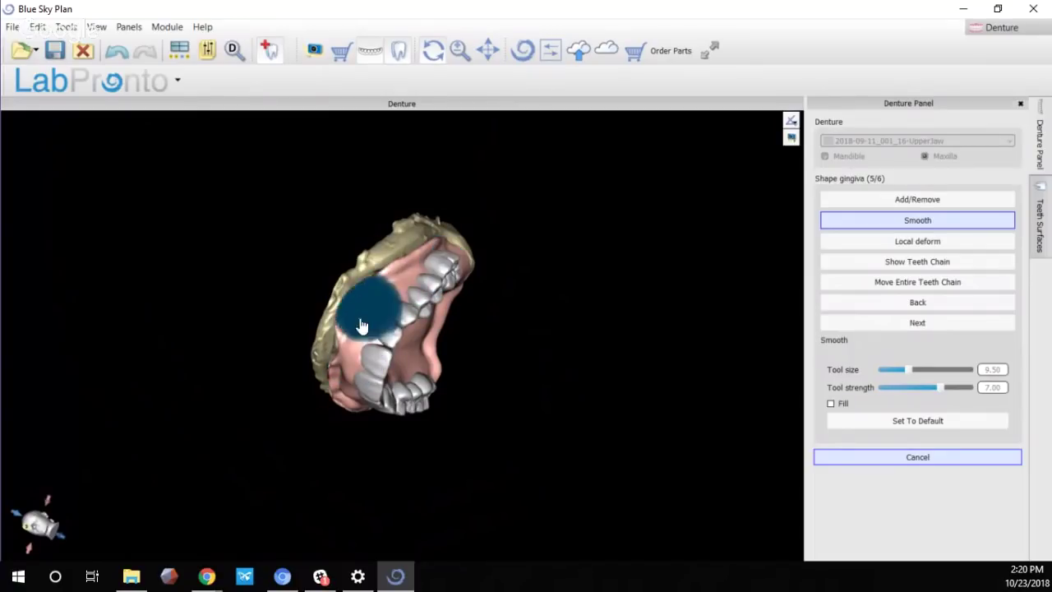
pyautogui.click(939, 201)
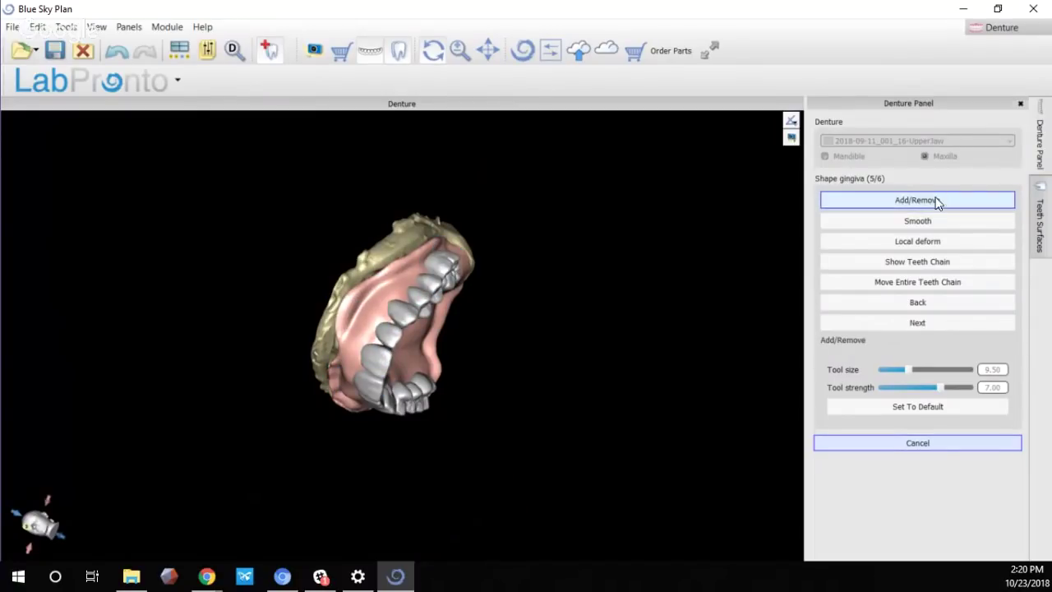
pyautogui.moveTo(652, 190)
pyautogui.mouseDown(button='right')
pyautogui.moveTo(348, 452)
pyautogui.moveTo(195, 435)
pyautogui.mouseUp(button='right')
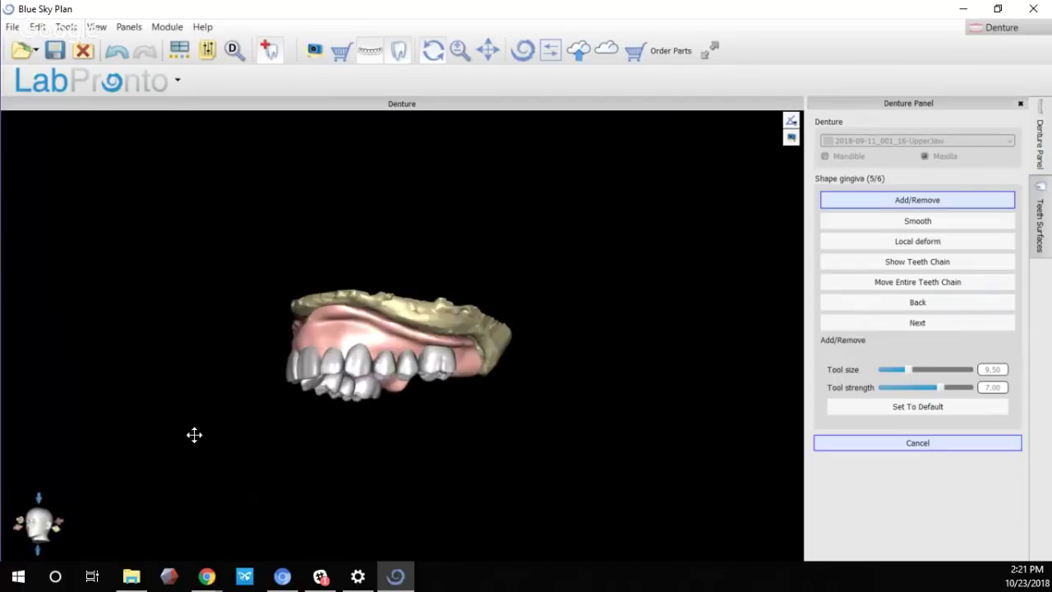
pyautogui.scroll(5, 353, 324)
pyautogui.keyDown('ctrl'); pyautogui.scroll(-9, 362, 368); pyautogui.keyUp('ctrl')
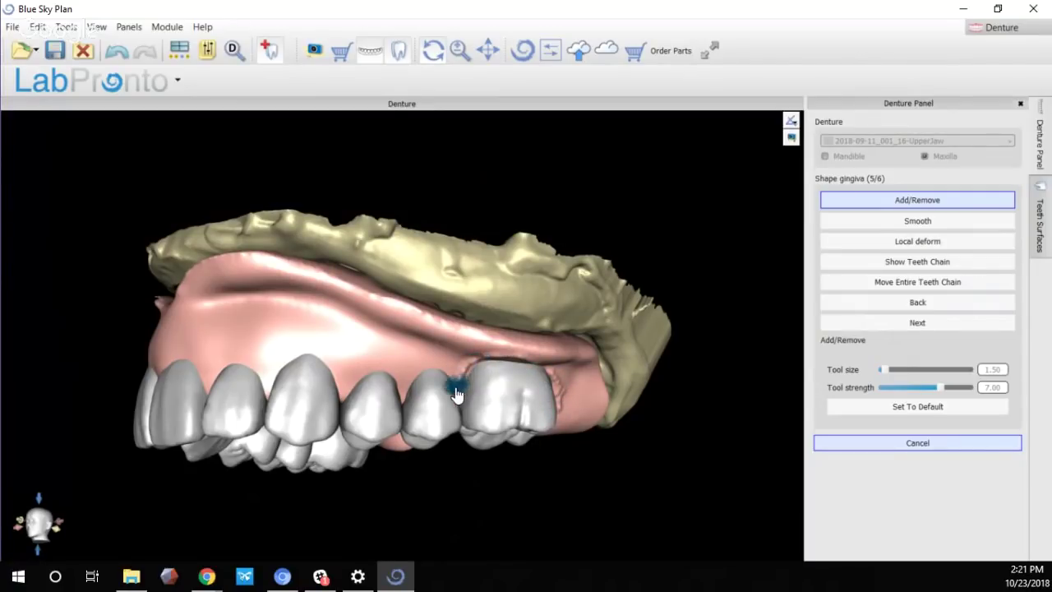
# Contour the gingiva around the teeth from the left premolars to the left central incisor with Add/Remove at tool size 4.50, strength 7.00
pyautogui.keyDown('ctrl'); pyautogui.scroll(3, 457, 380); pyautogui.keyUp('ctrl')
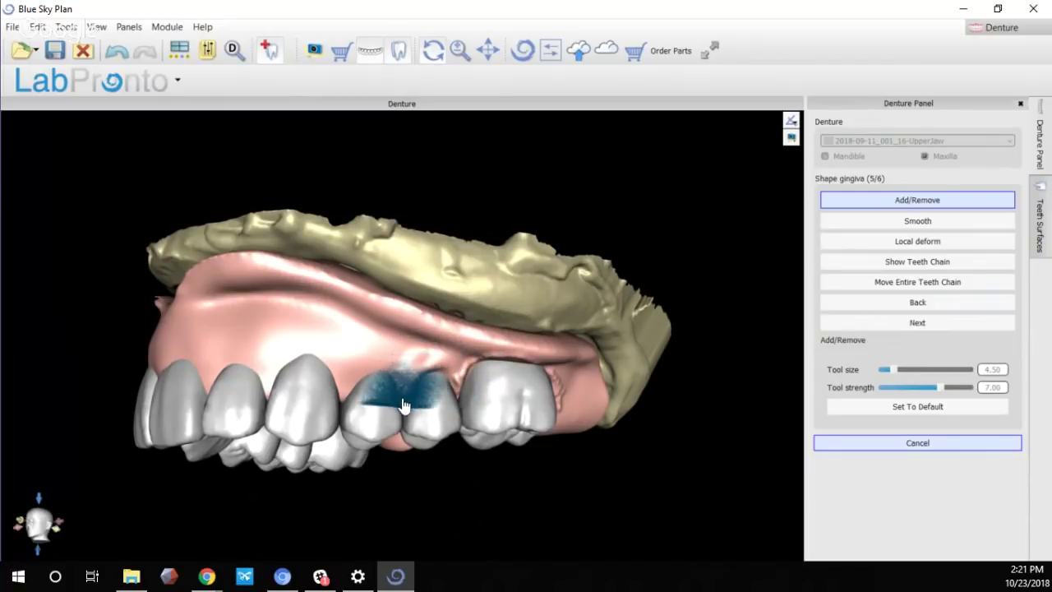
pyautogui.moveTo(357, 381)
pyautogui.mouseDown()
pyautogui.moveTo(346, 404)
pyautogui.moveTo(334, 357)
pyautogui.moveTo(401, 404)
pyautogui.mouseUp()
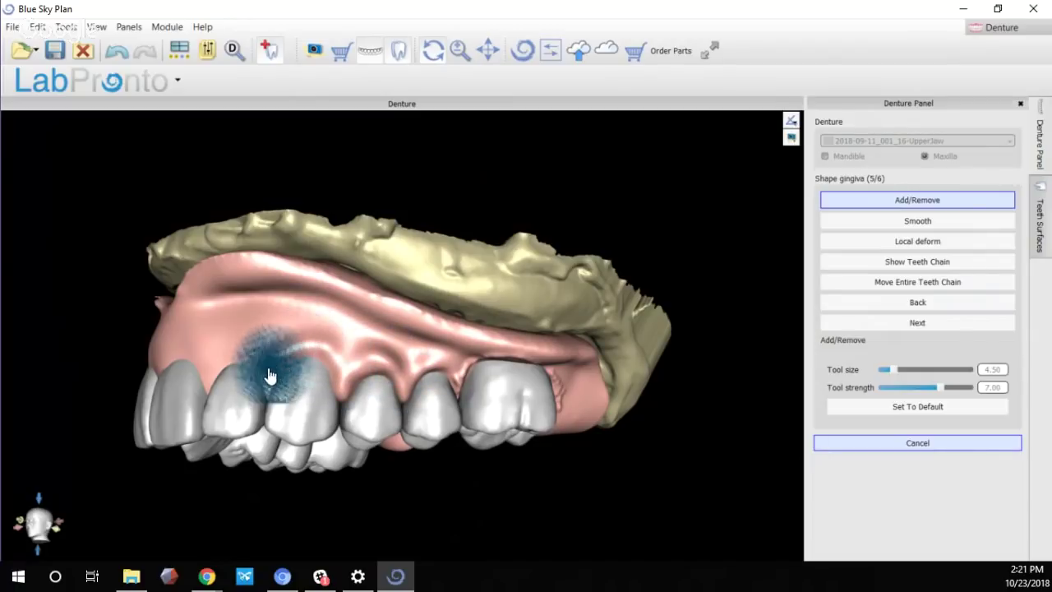
pyautogui.moveTo(289, 268)
pyautogui.mouseDown(button='right')
pyautogui.moveTo(375, 298)
pyautogui.moveTo(469, 428)
pyautogui.moveTo(414, 439)
pyautogui.moveTo(442, 407)
pyautogui.mouseUp(button='right')
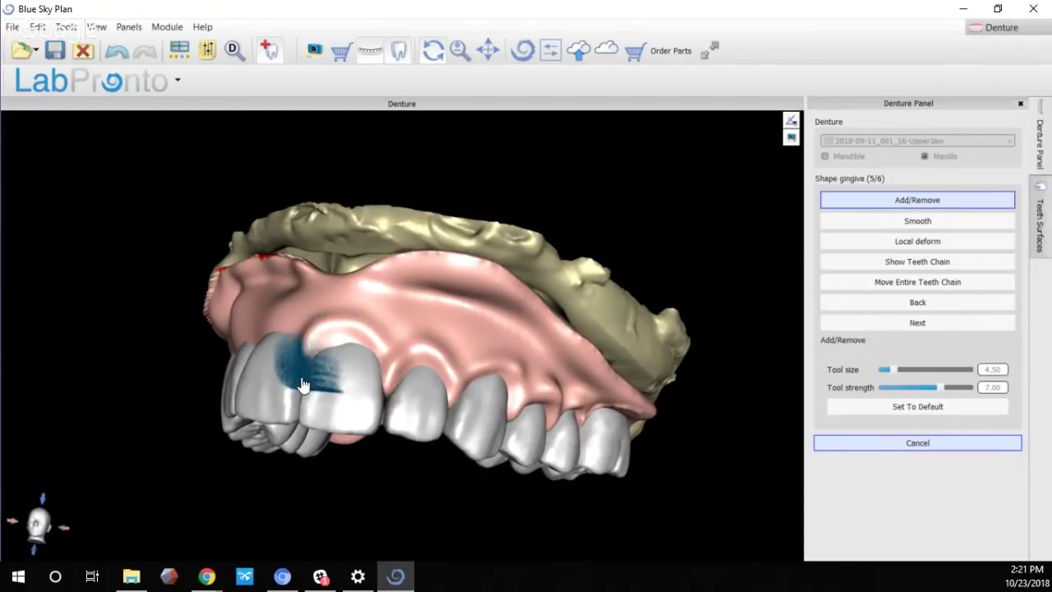
pyautogui.moveTo(373, 392); pyautogui.dragTo(1050, 271, button='right')
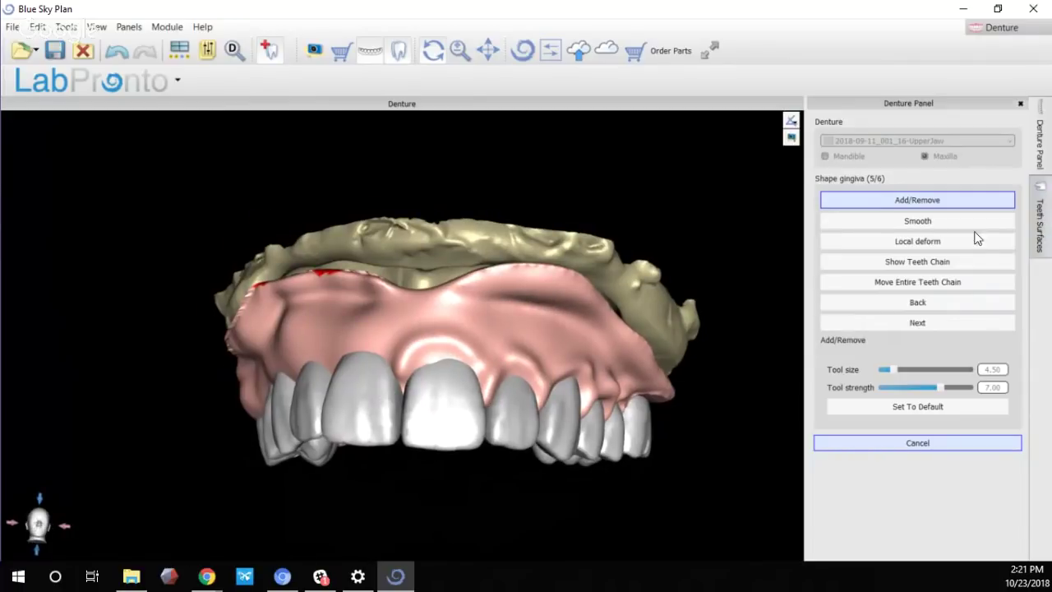
# Refine the gingiva above the patient's left central incisor with Add/Remove at tool size 2.50 and strength 10.00, and smooth it
pyautogui.keyDown('ctrl'); pyautogui.scroll(-4, 439, 375); pyautogui.keyUp('ctrl')
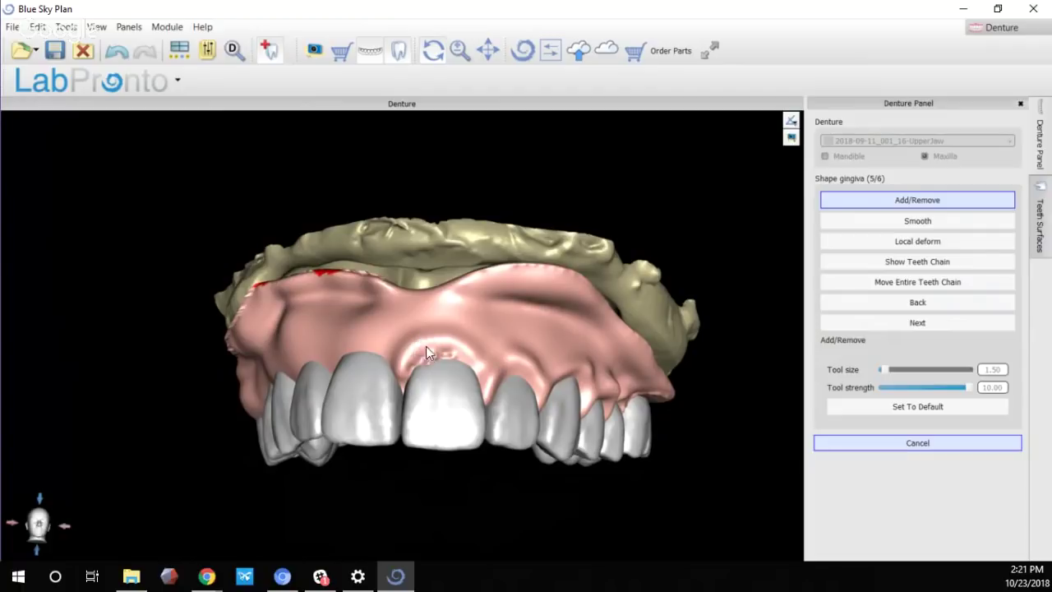
pyautogui.scroll(3, 428, 353)
pyautogui.scroll(-2, 432, 366)
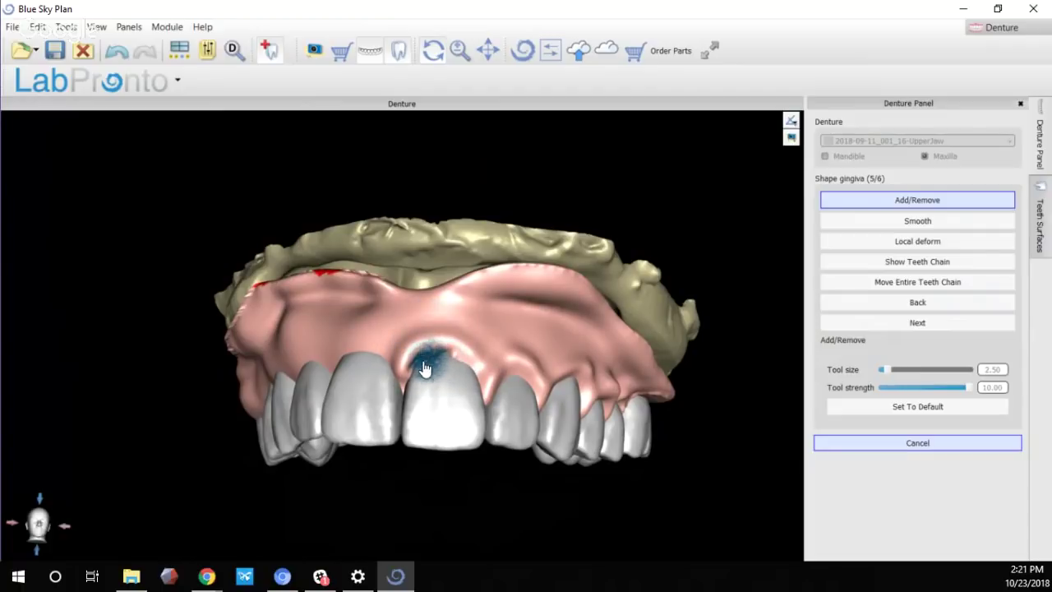
pyautogui.moveTo(424, 367)
pyautogui.mouseDown()
pyautogui.moveTo(436, 355)
pyautogui.moveTo(458, 365)
pyautogui.moveTo(416, 345)
pyautogui.moveTo(465, 368)
pyautogui.moveTo(413, 348)
pyautogui.moveTo(459, 356)
pyautogui.mouseUp()
pyautogui.click(935, 223)
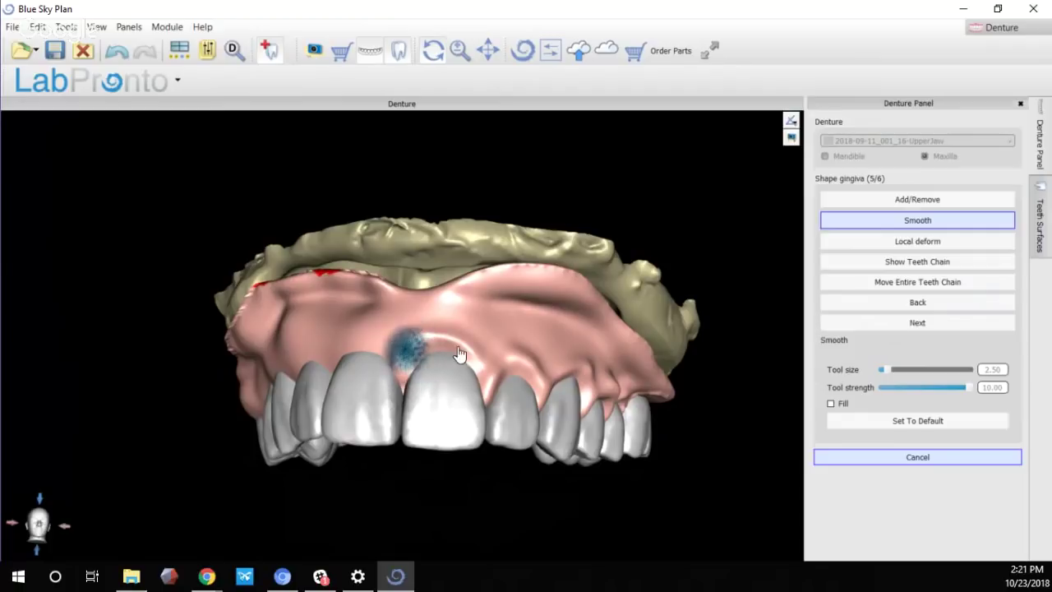
# Contour the gingiva around the teeth on the patient's right side from the incisors to the molar with Add/Remove at tool size 2.50
pyautogui.click(878, 202)
pyautogui.moveTo(399, 260)
pyautogui.mouseDown(button='right')
pyautogui.moveTo(499, 274)
pyautogui.moveTo(557, 411)
pyautogui.mouseUp(button='right')
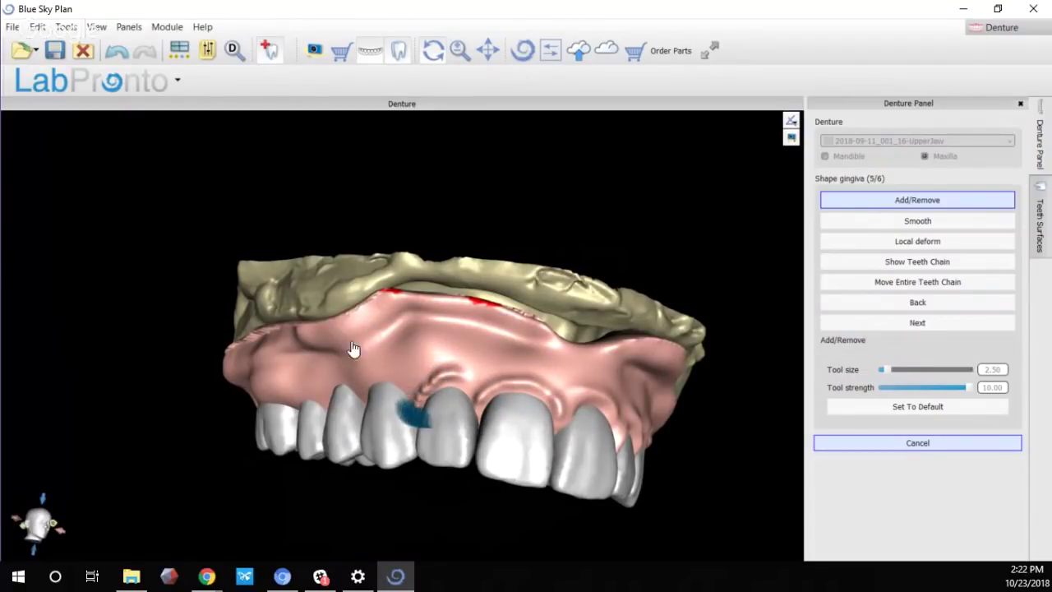
pyautogui.moveTo(399, 383); pyautogui.dragTo(445, 387, button='right')
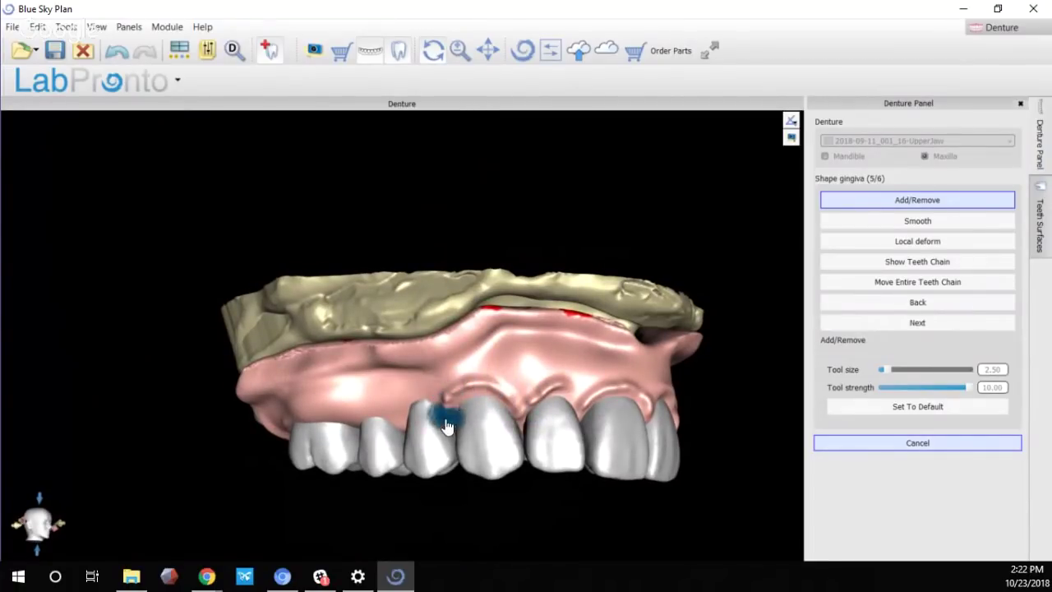
pyautogui.moveTo(429, 275)
pyautogui.mouseDown(button='right')
pyautogui.moveTo(451, 254)
pyautogui.moveTo(532, 424)
pyautogui.mouseUp(button='right')
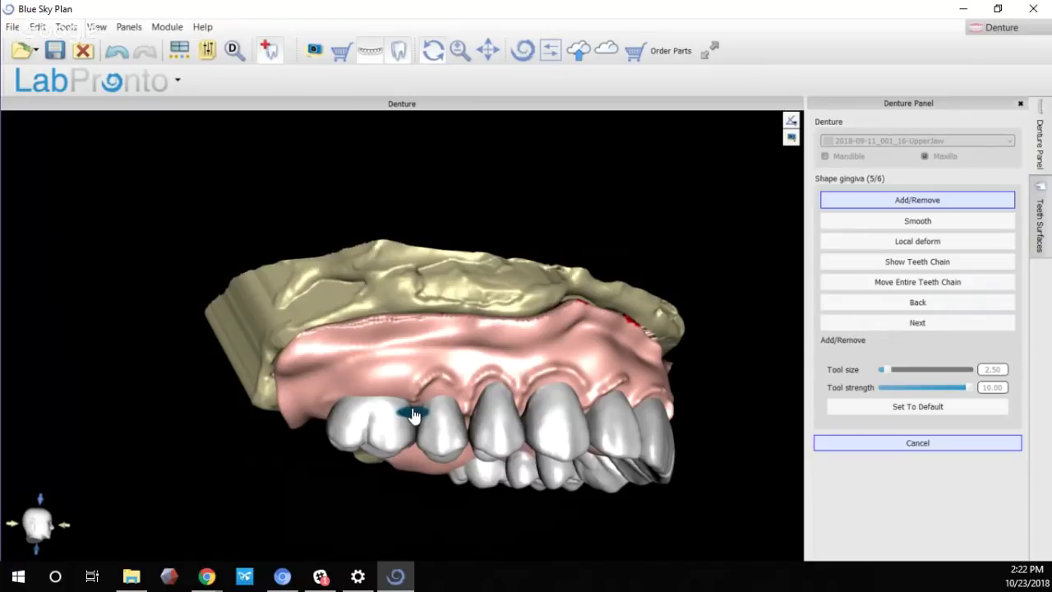
pyautogui.moveTo(413, 393)
pyautogui.mouseDown()
pyautogui.moveTo(366, 374)
pyautogui.moveTo(335, 384)
pyautogui.moveTo(323, 409)
pyautogui.mouseUp()
pyautogui.moveTo(692, 506); pyautogui.dragTo(279, 325, button='right')
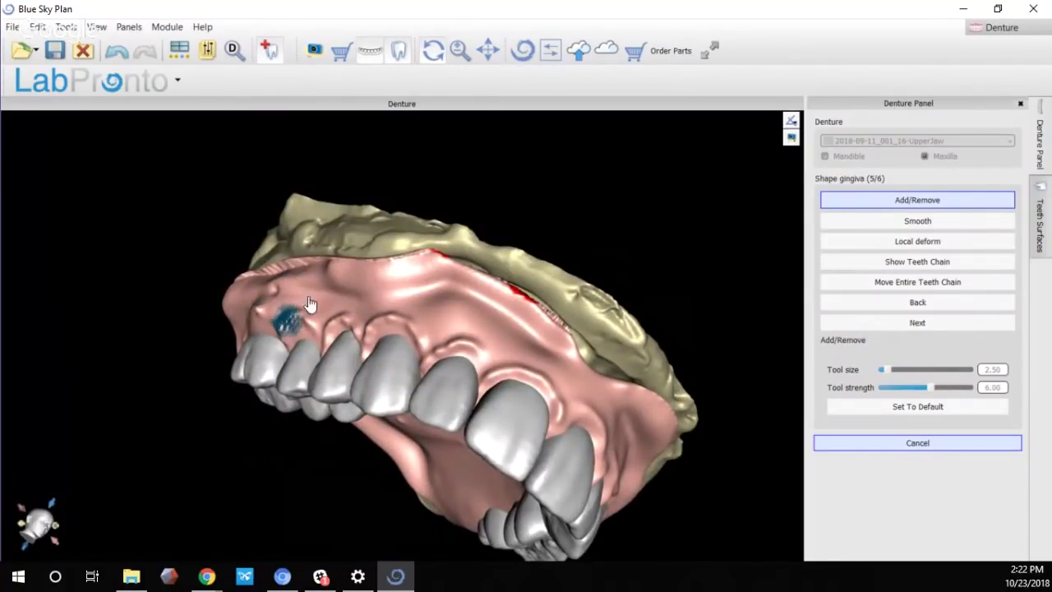
# Smooth the gingiva contours on the patient's left side and front at tool size 7.50 and strength 1.00
pyautogui.click(902, 388)
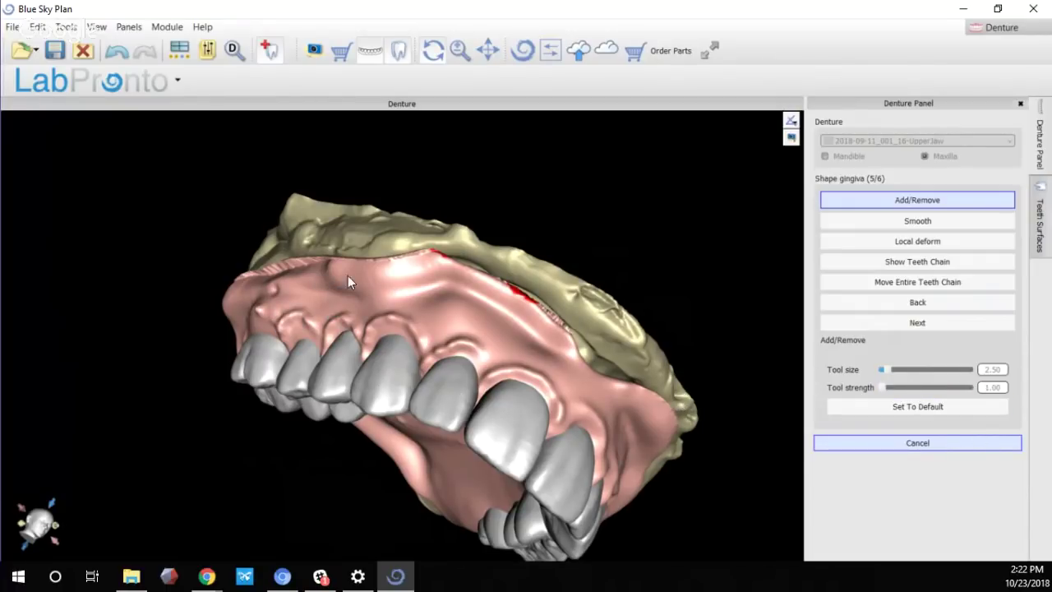
pyautogui.moveTo(348, 276); pyautogui.dragTo(381, 285, button='right')
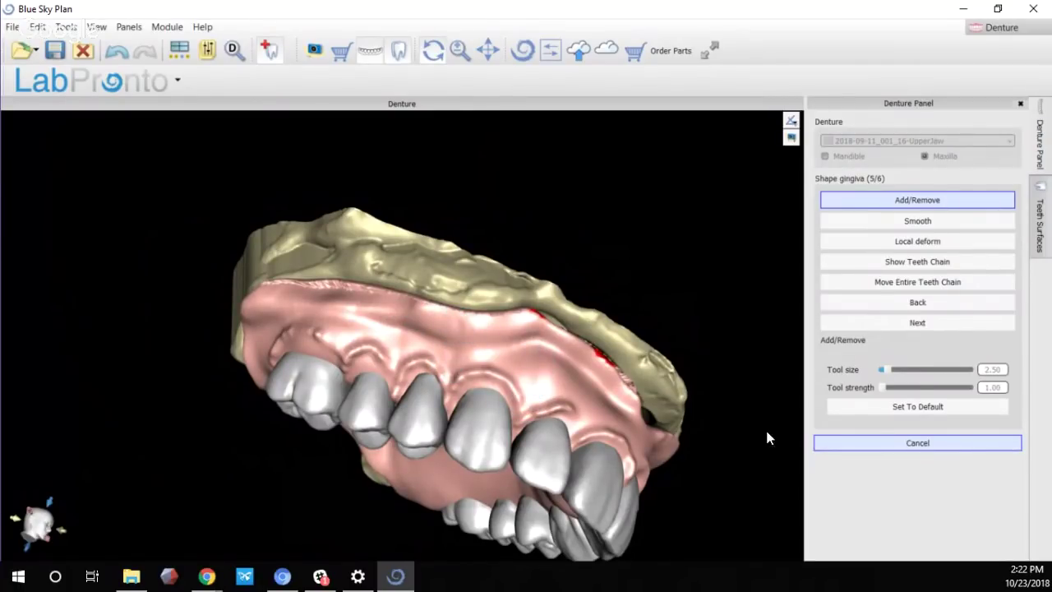
pyautogui.moveTo(684, 391); pyautogui.dragTo(430, 352, button='right')
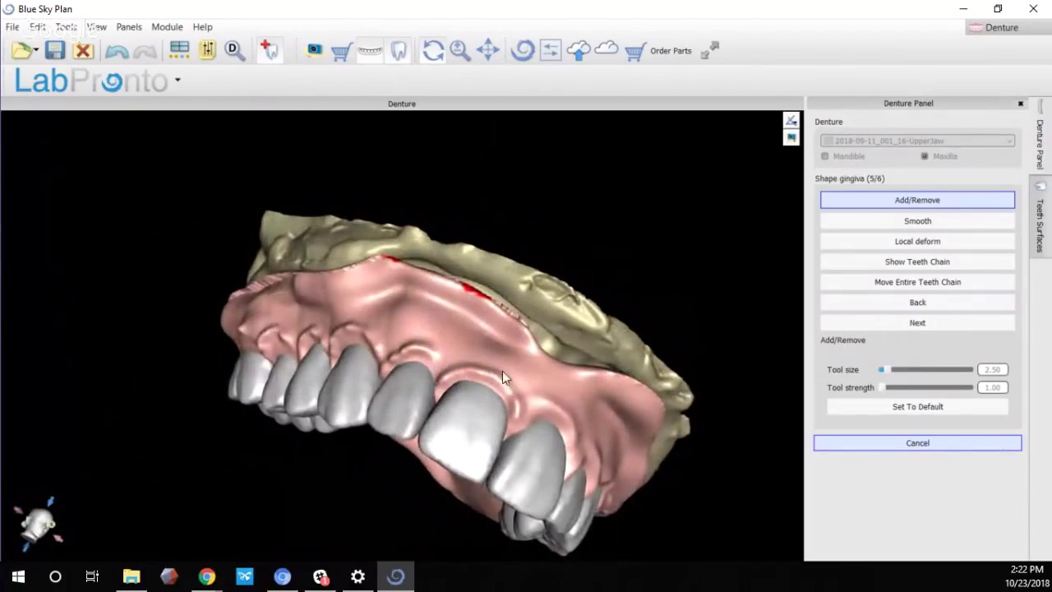
pyautogui.moveTo(522, 405)
pyautogui.mouseDown()
pyautogui.moveTo(526, 361)
pyautogui.moveTo(555, 373)
pyautogui.mouseUp()
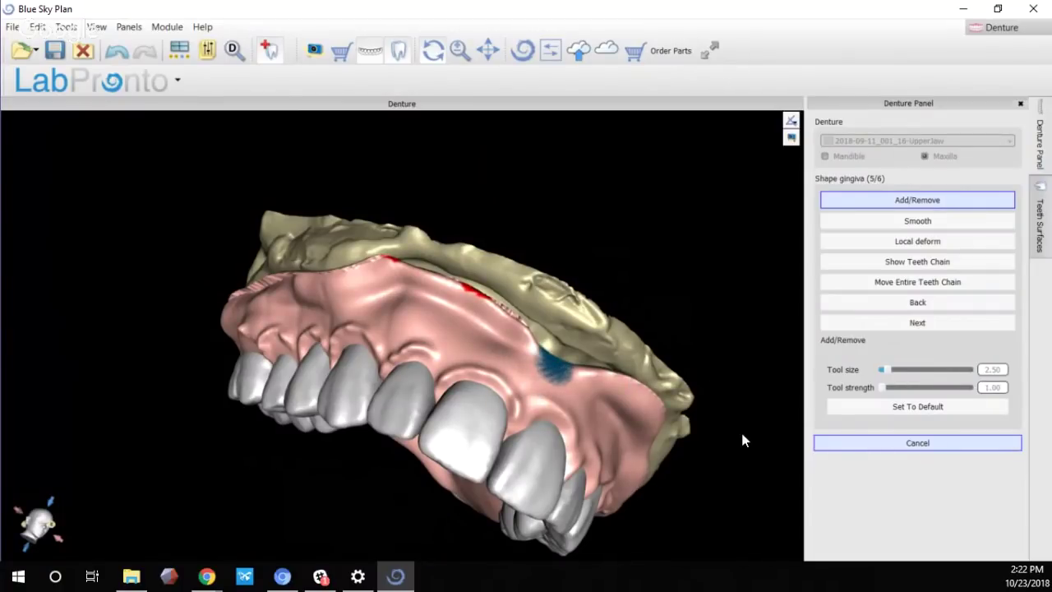
pyautogui.moveTo(727, 424)
pyautogui.mouseDown(button='right')
pyautogui.moveTo(559, 324)
pyautogui.moveTo(336, 318)
pyautogui.mouseUp(button='right')
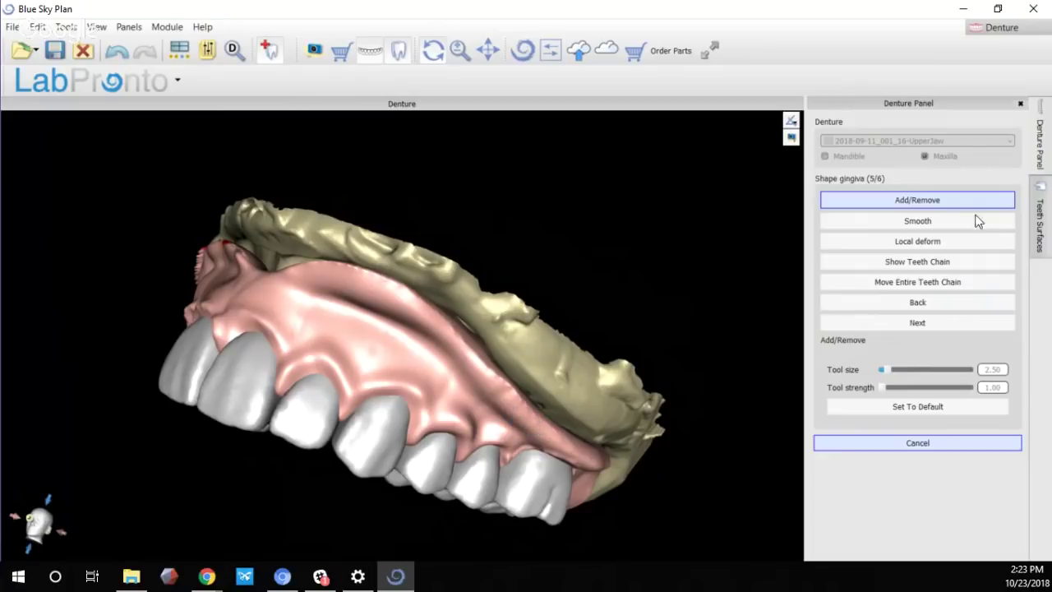
pyautogui.click(917, 221)
pyautogui.keyDown('ctrl'); pyautogui.scroll(5, 453, 395); pyautogui.keyUp('ctrl')
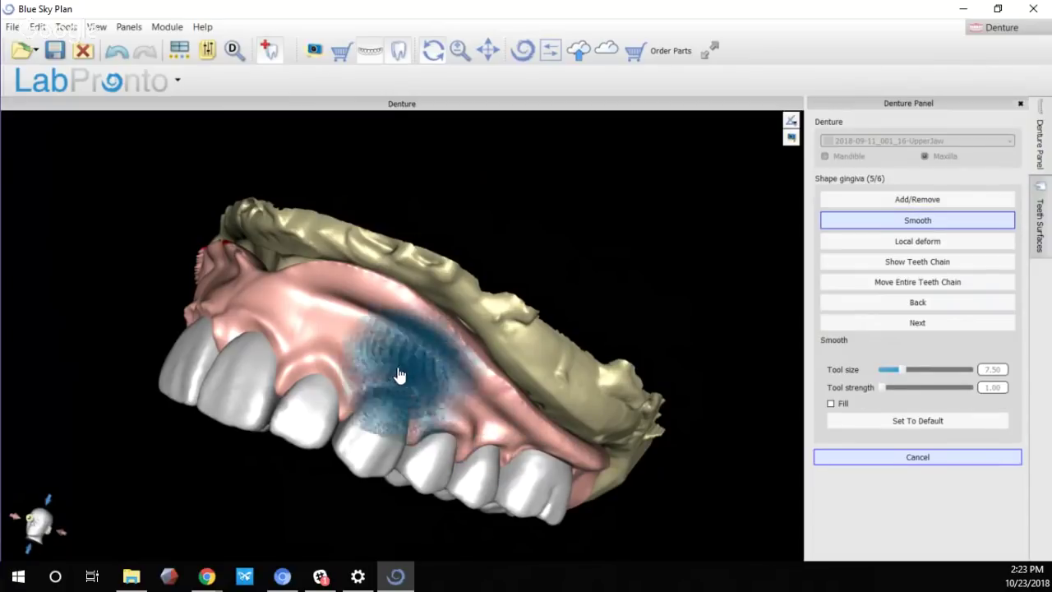
pyautogui.moveTo(284, 417)
pyautogui.mouseDown()
pyautogui.moveTo(308, 425)
pyautogui.moveTo(505, 350)
pyautogui.mouseUp()
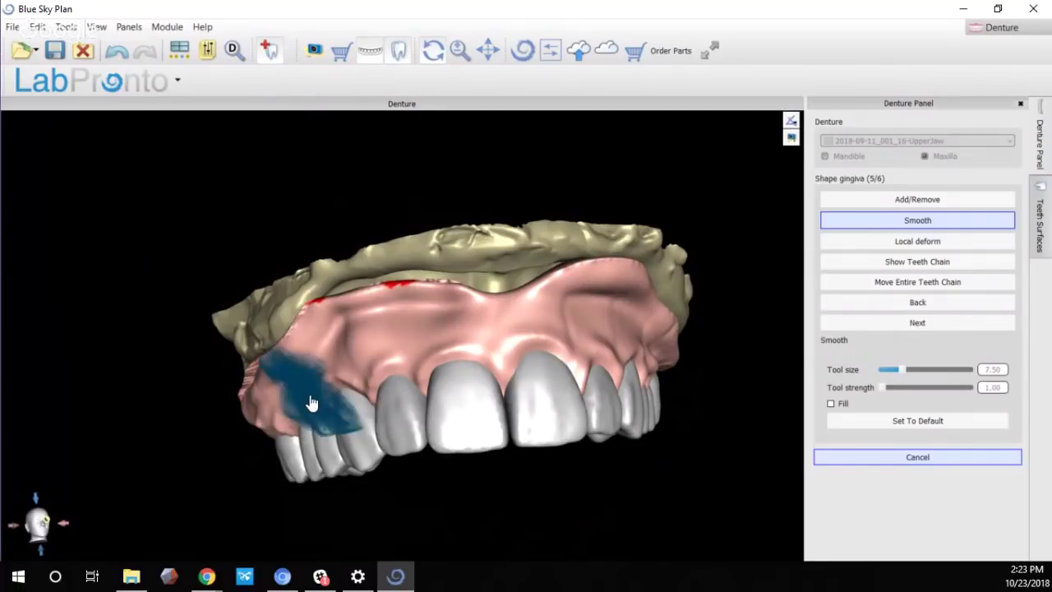
# Smooth the gingiva above the patient's right teeth and across the front of the arch at tool size 7.50
pyautogui.moveTo(352, 375)
pyautogui.mouseDown(button='right')
pyautogui.moveTo(501, 266)
pyautogui.moveTo(560, 266)
pyautogui.moveTo(576, 387)
pyautogui.mouseUp(button='right')
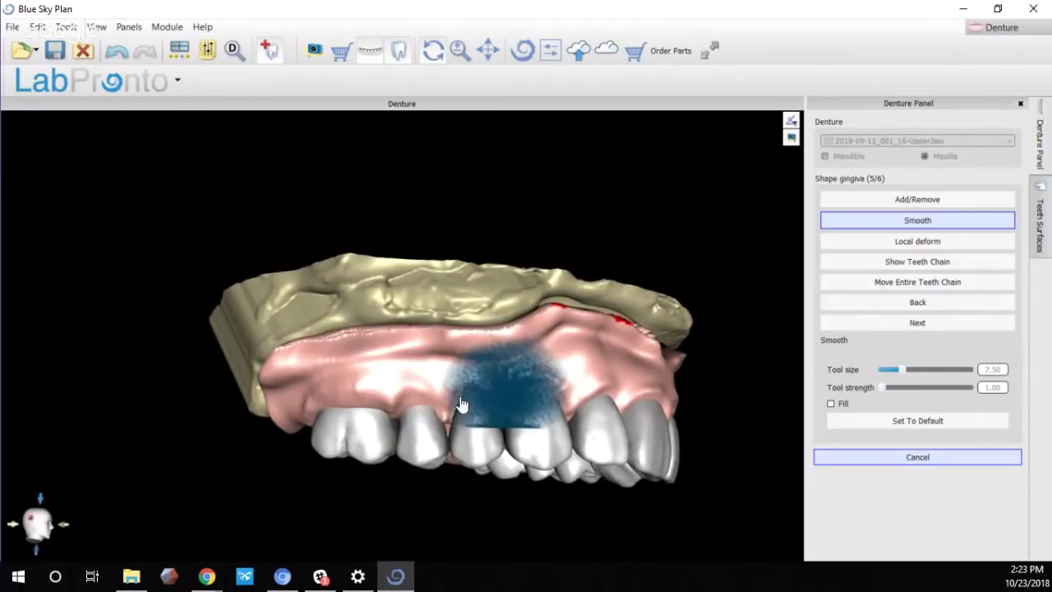
pyautogui.moveTo(736, 383); pyautogui.dragTo(529, 74, button='right')
pyautogui.moveTo(430, 291)
pyautogui.mouseDown(button='right')
pyautogui.moveTo(484, 269)
pyautogui.moveTo(336, 274)
pyautogui.moveTo(240, 403)
pyautogui.moveTo(399, 506)
pyautogui.moveTo(425, 320)
pyautogui.moveTo(548, 331)
pyautogui.moveTo(521, 322)
pyautogui.moveTo(349, 353)
pyautogui.mouseUp(button='right')
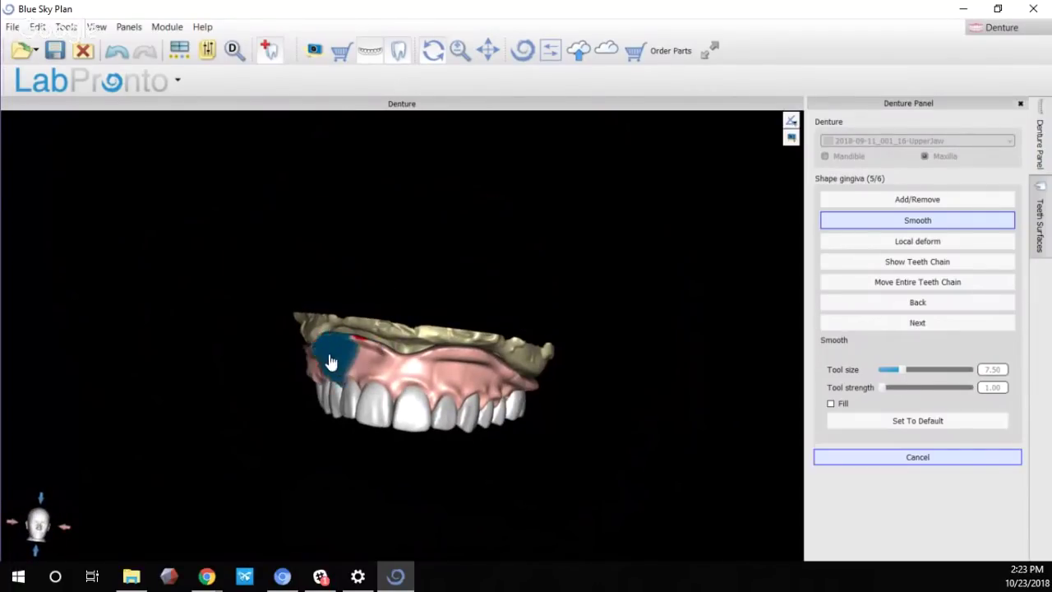
pyautogui.moveTo(317, 381)
pyautogui.mouseDown()
pyautogui.moveTo(397, 367)
pyautogui.moveTo(442, 392)
pyautogui.moveTo(525, 390)
pyautogui.mouseUp()
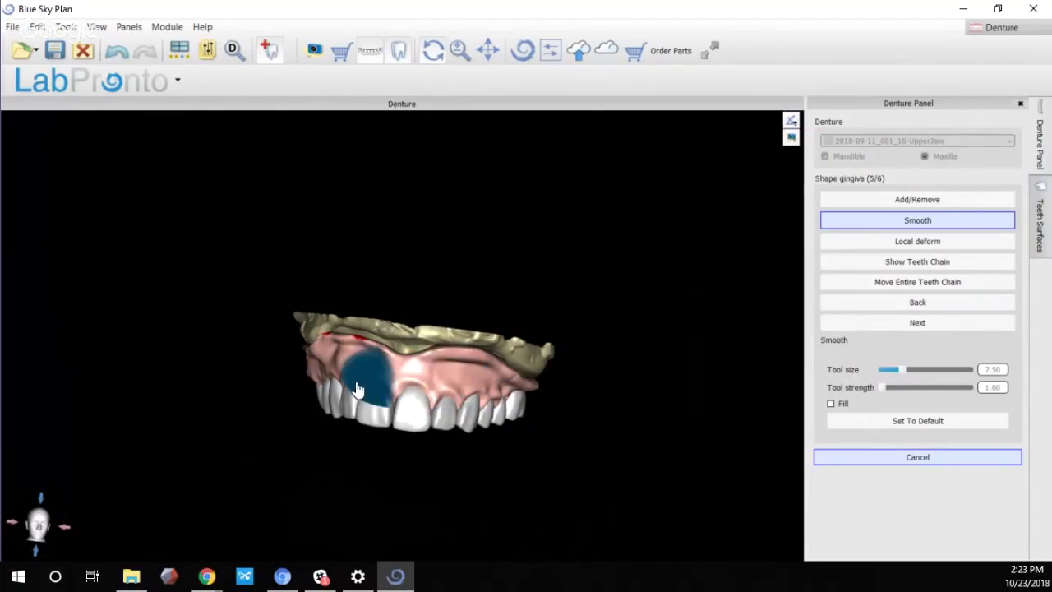
pyautogui.moveTo(404, 512); pyautogui.dragTo(495, 455, button='right')
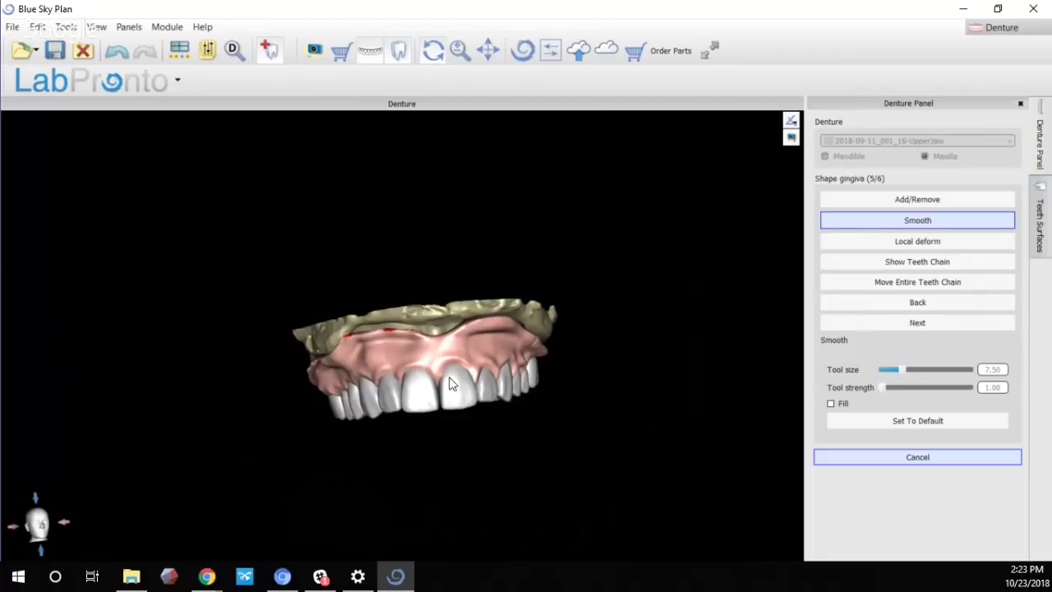
# Reshape the gingiva above and between the two central incisors with Local Deform at tool size 7.50
pyautogui.scroll(5, 450, 383)
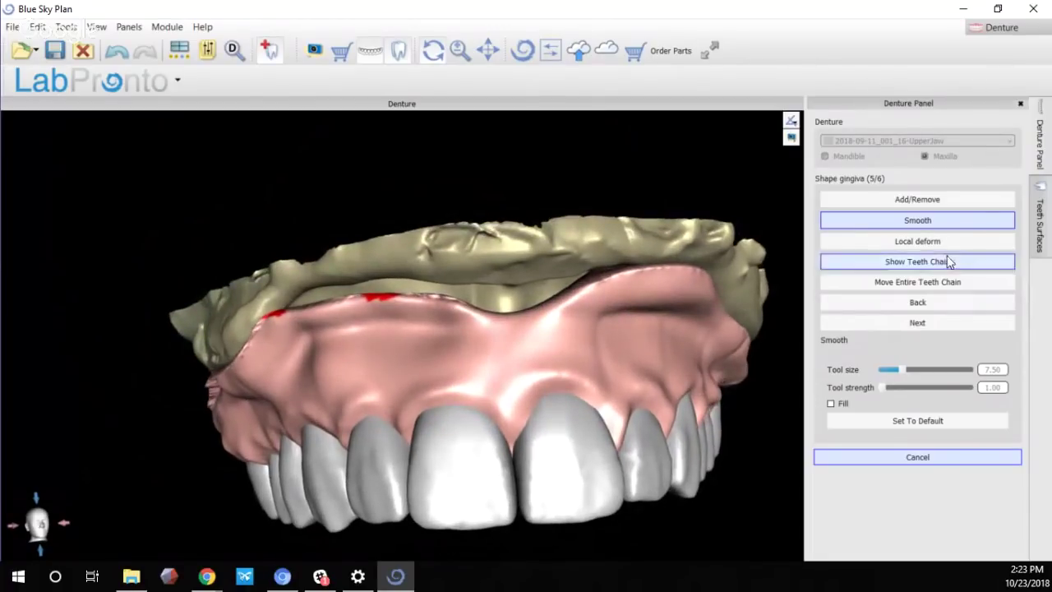
pyautogui.click(936, 240)
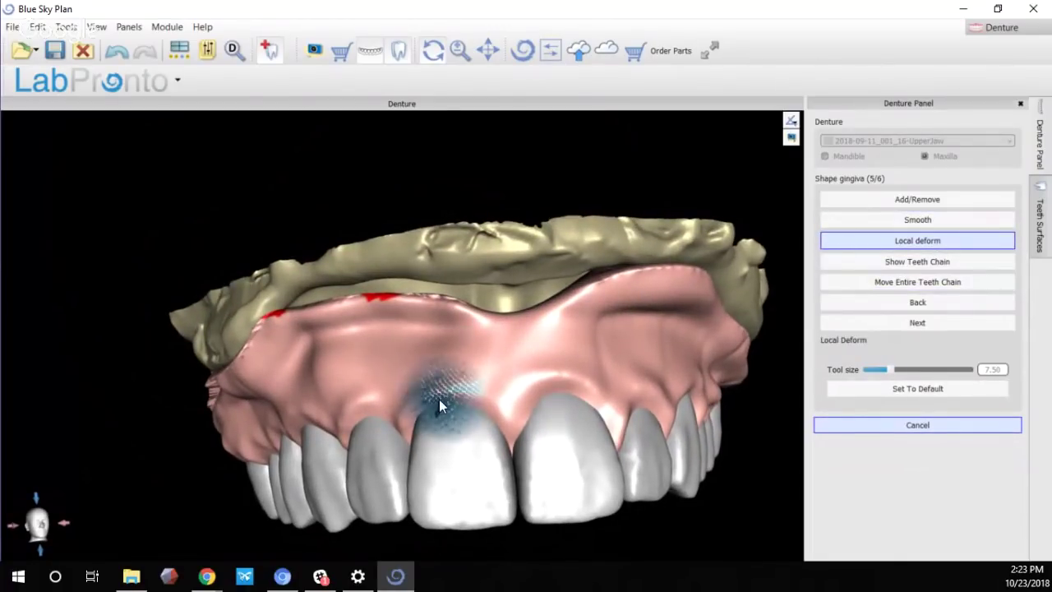
pyautogui.moveTo(439, 399)
pyautogui.mouseDown()
pyautogui.moveTo(552, 409)
pyautogui.moveTo(600, 397)
pyautogui.mouseUp()
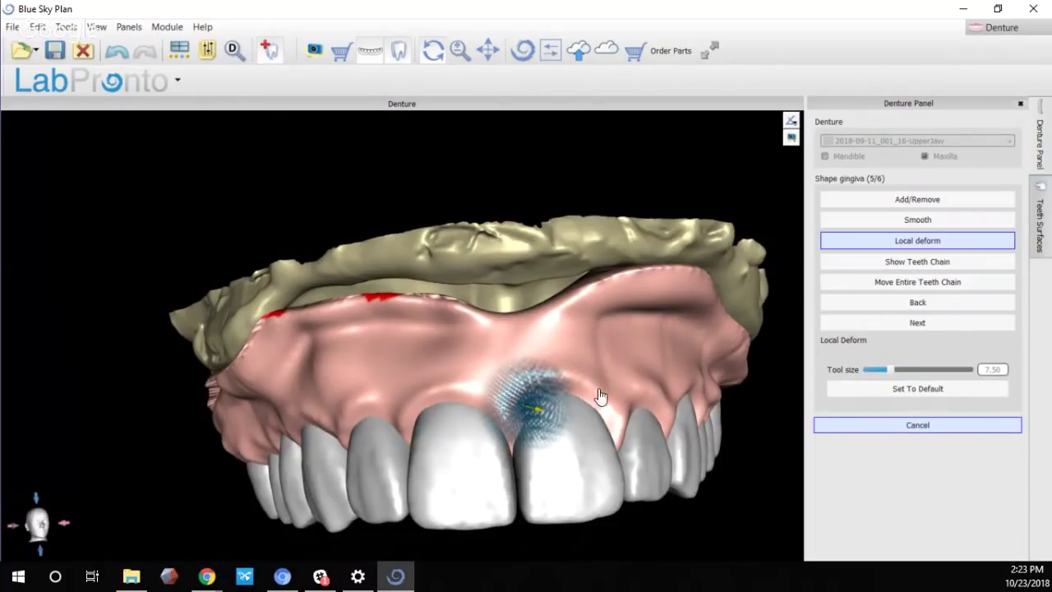
pyautogui.moveTo(522, 458); pyautogui.dragTo(506, 457)
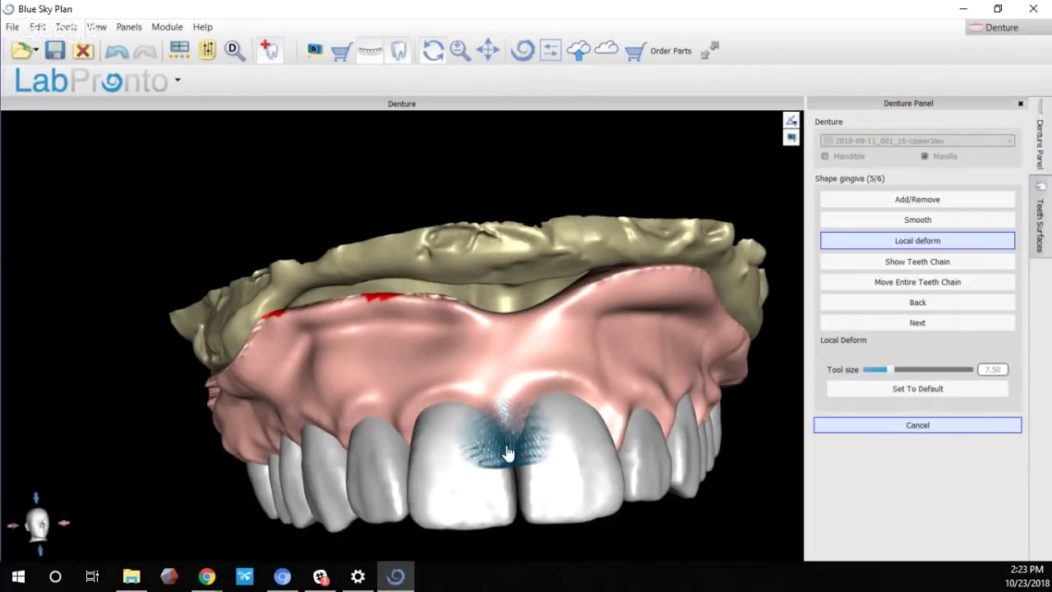
pyautogui.moveTo(359, 515); pyautogui.dragTo(395, 222)
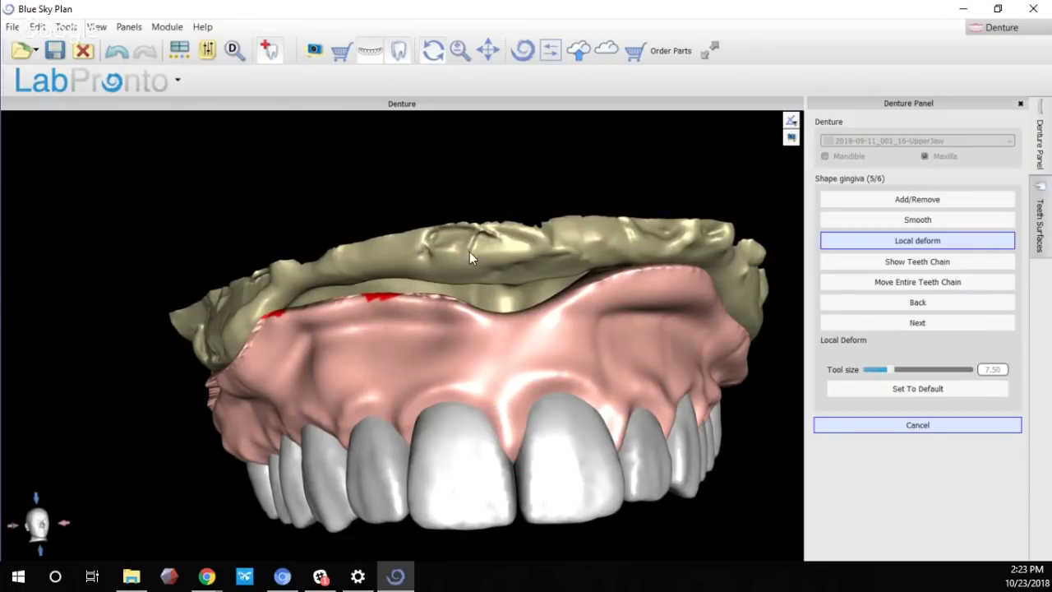
# Smooth the gingiva around and between the central incisors at tool size 7.50
pyautogui.moveTo(469, 252); pyautogui.dragTo(505, 228)
pyautogui.click(880, 222)
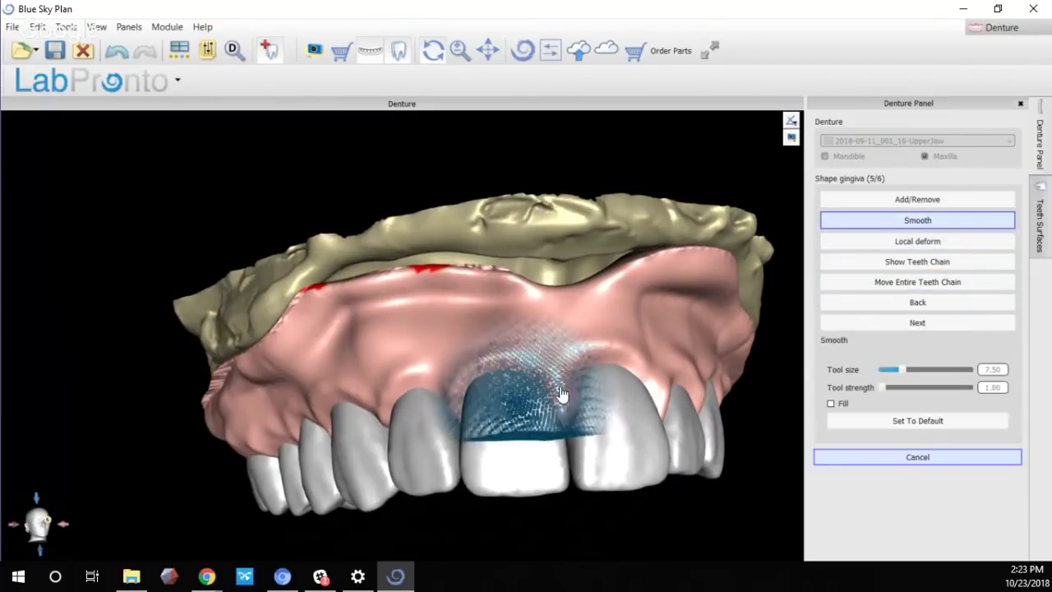
pyautogui.moveTo(561, 394)
pyautogui.mouseDown()
pyautogui.moveTo(542, 369)
pyautogui.moveTo(580, 353)
pyautogui.mouseUp()
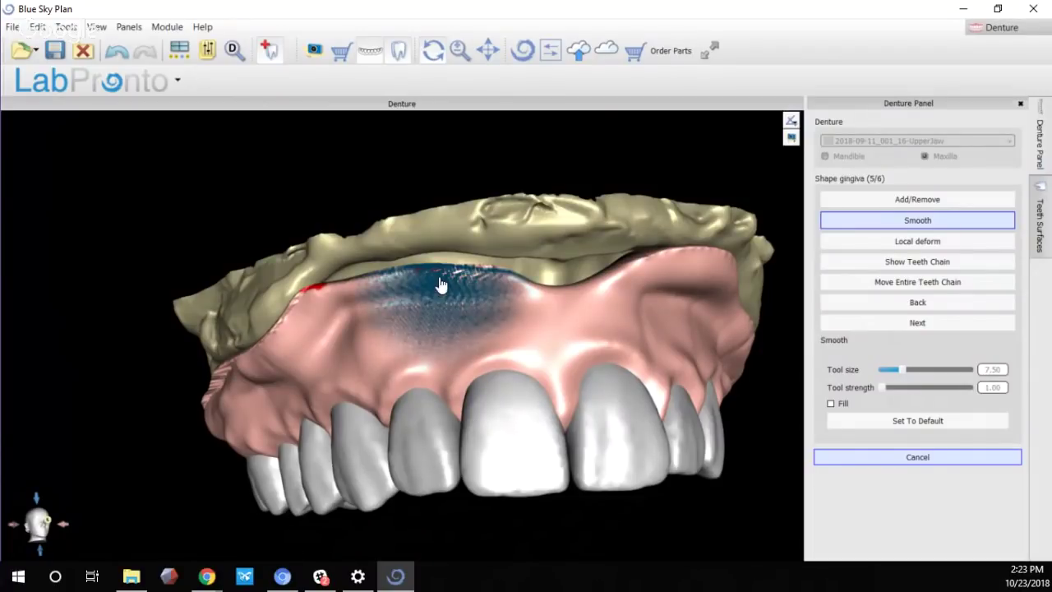
# Smooth over the red spots on the front gingiva border of the patient's right side, enlarging the tool size to 6.50
pyautogui.keyDown('ctrl'); pyautogui.scroll(-5, 424, 284); pyautogui.keyUp('ctrl')
pyautogui.click(932, 203)
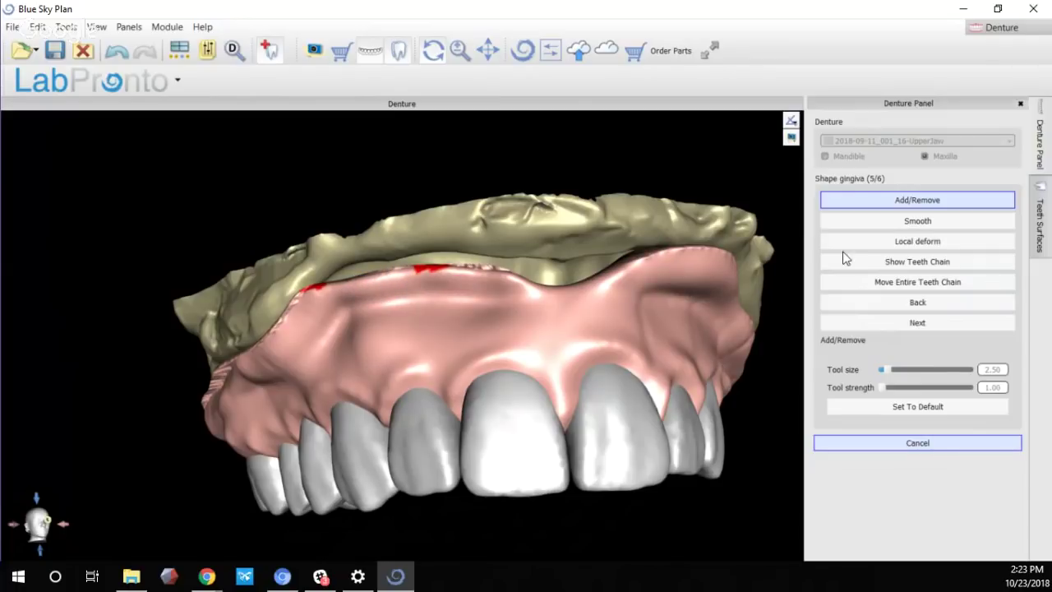
pyautogui.click(878, 227)
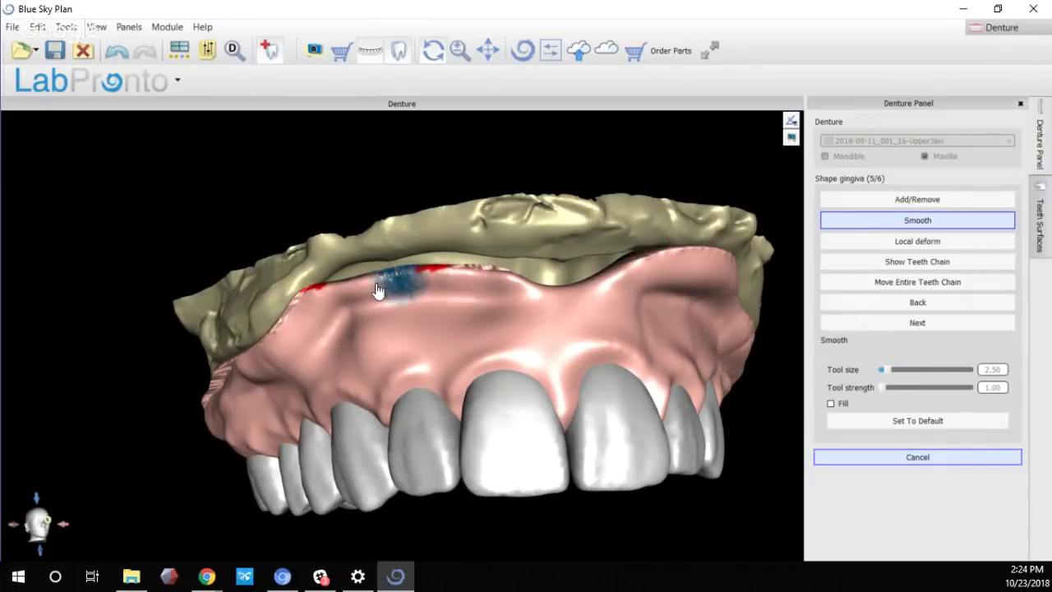
pyautogui.moveTo(375, 284); pyautogui.dragTo(438, 282)
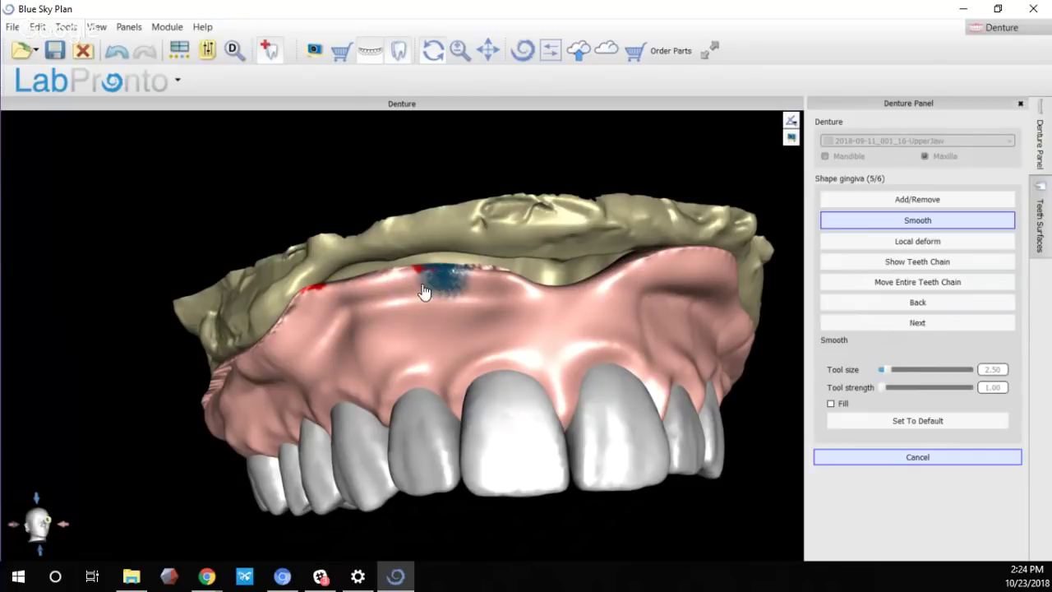
pyautogui.scroll(4, 425, 282)
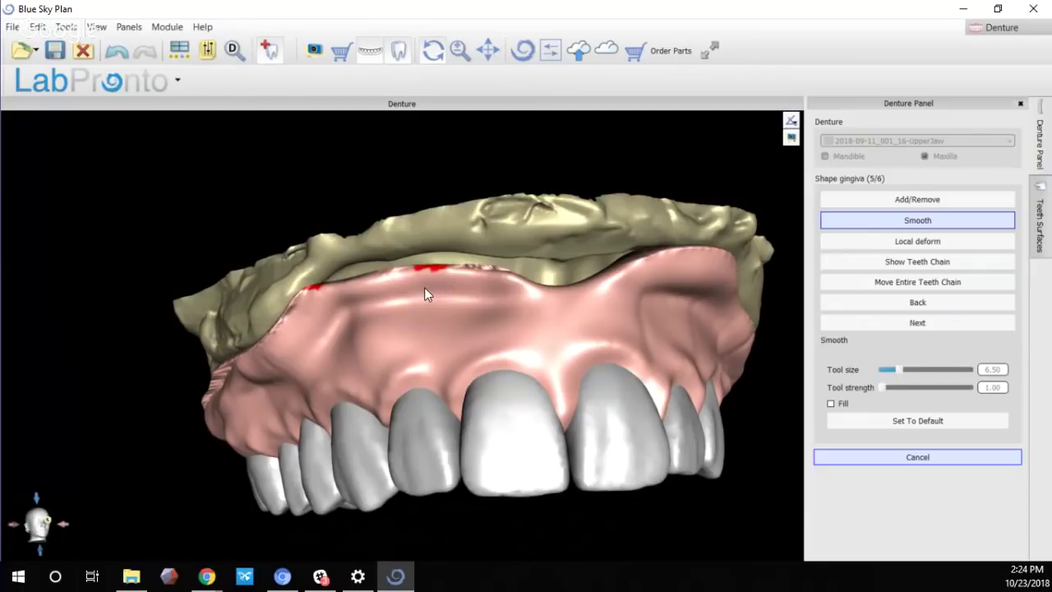
pyautogui.moveTo(438, 281)
pyautogui.mouseDown()
pyautogui.moveTo(307, 308)
pyautogui.moveTo(289, 323)
pyautogui.mouseUp()
# Retouch the front gingiva border with Add/Remove at tool size 6.50 and tool strength 4.00
pyautogui.click(832, 202)
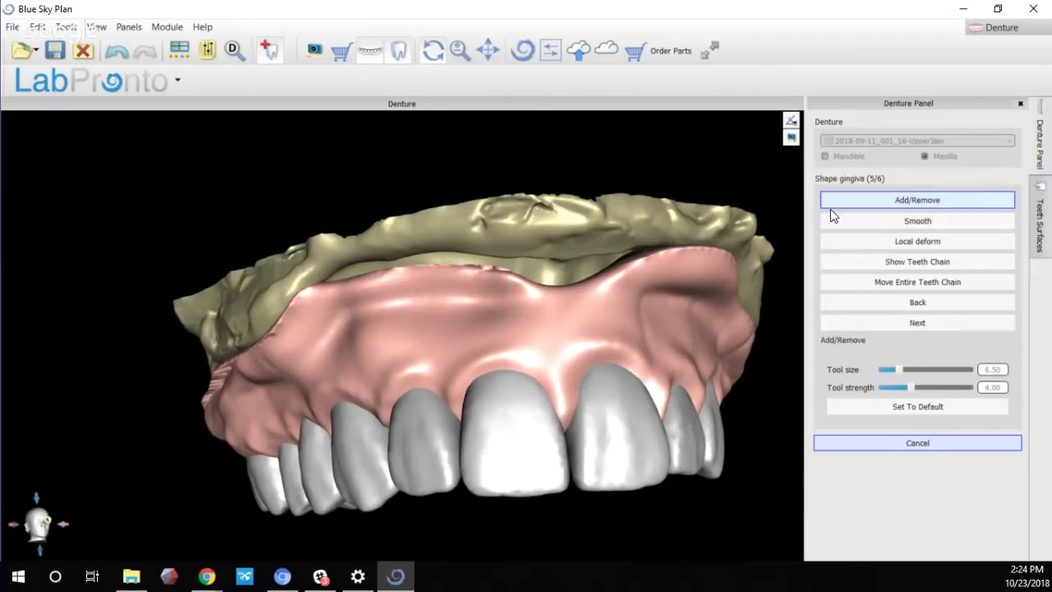
pyautogui.moveTo(499, 262); pyautogui.dragTo(447, 300)
pyautogui.moveTo(729, 204); pyautogui.dragTo(423, 317, button='right')
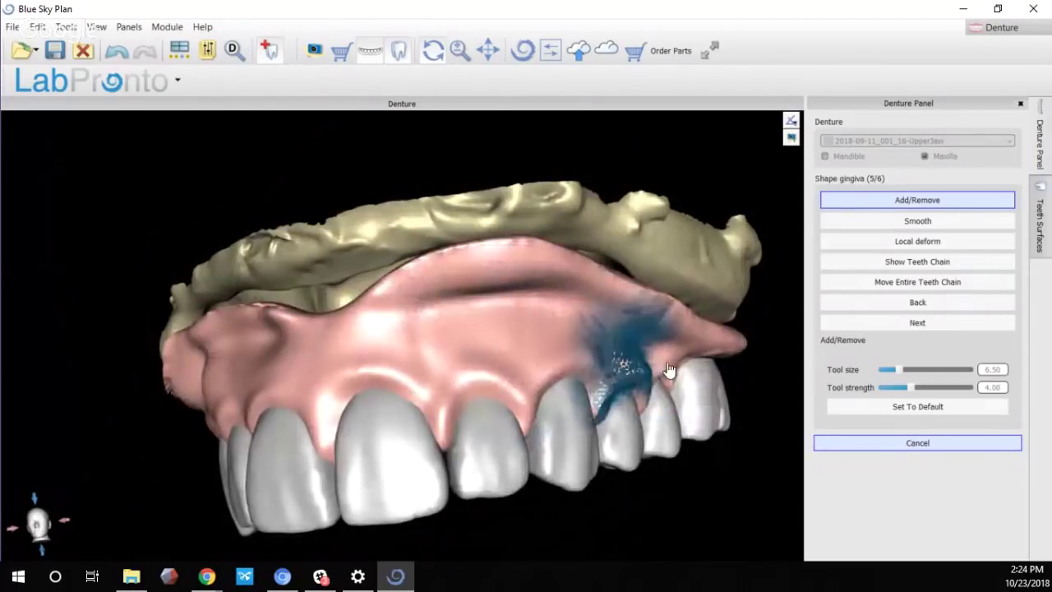
# Switch to Smooth, inspect the gingiva from the front, sides and palate, and try to advance past the gingiva shaping stage
pyautogui.click(883, 220)
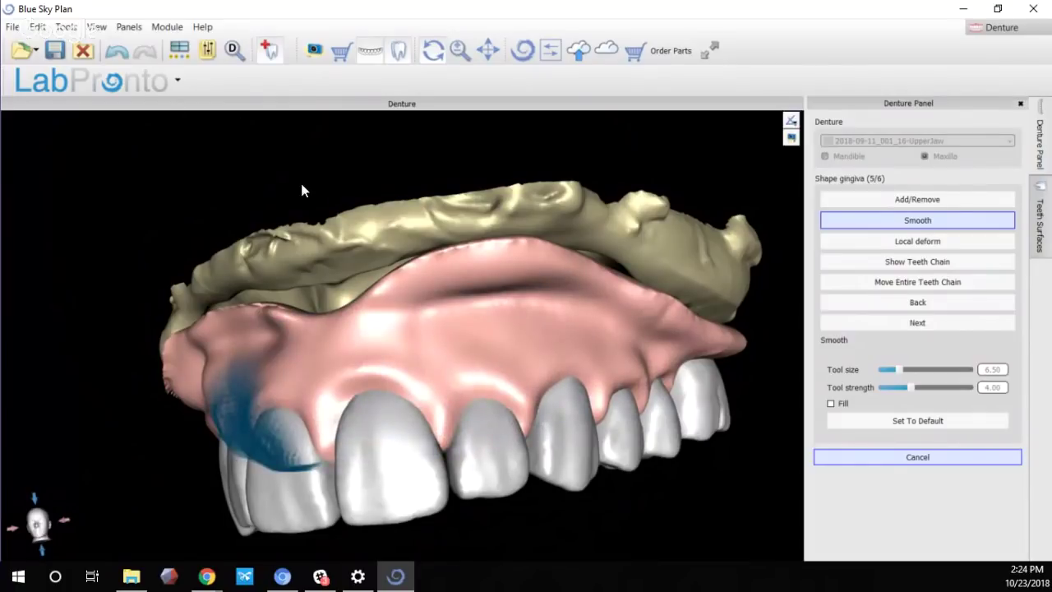
pyautogui.moveTo(302, 191); pyautogui.dragTo(536, 404, button='right')
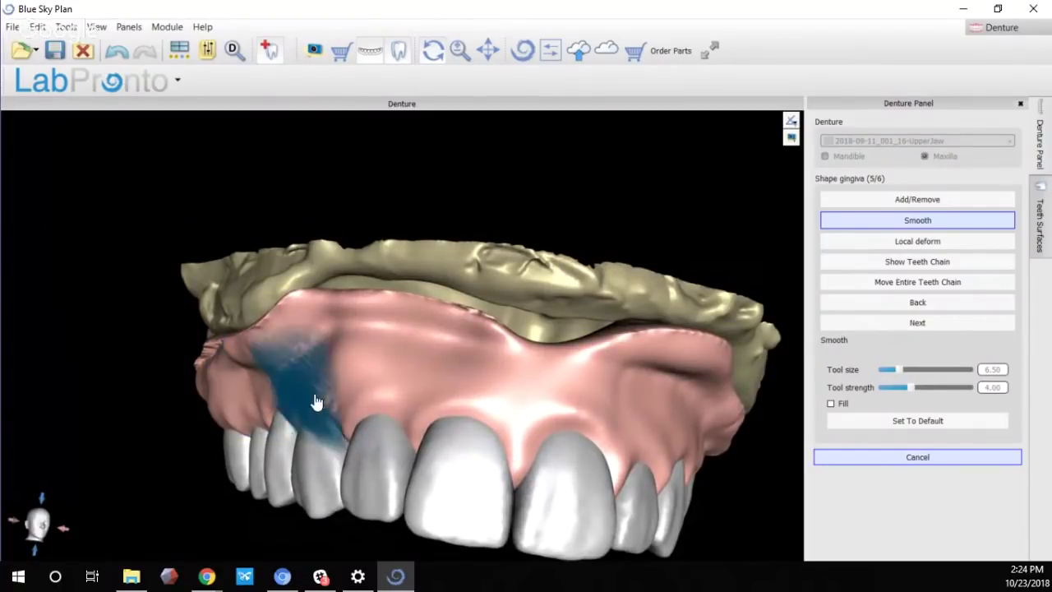
pyautogui.moveTo(567, 411)
pyautogui.mouseDown(button='right')
pyautogui.moveTo(243, 136)
pyautogui.moveTo(340, 259)
pyautogui.mouseUp(button='right')
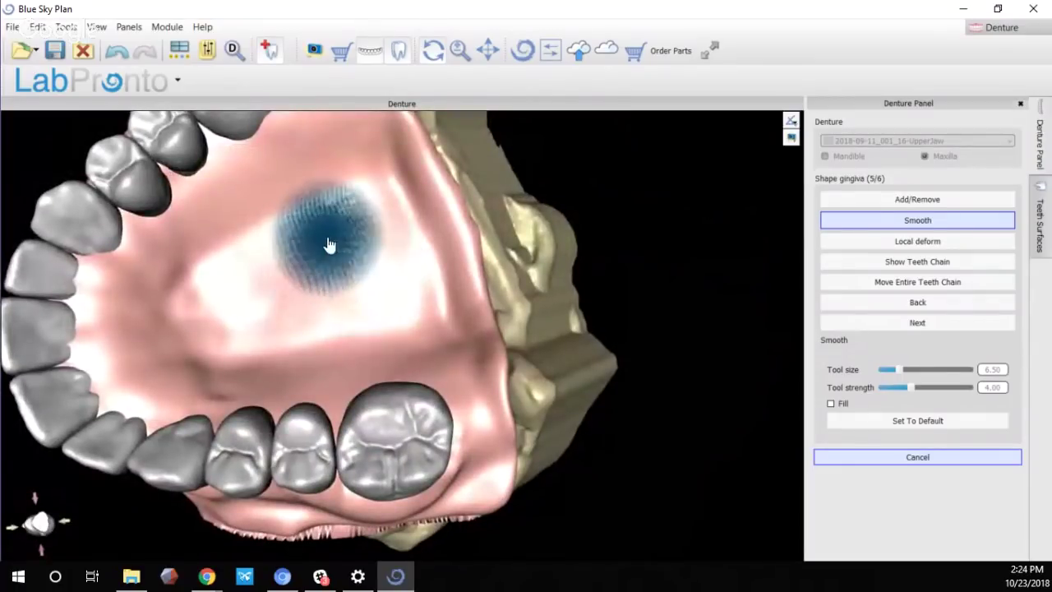
pyautogui.moveTo(638, 476); pyautogui.dragTo(414, 178, button='right')
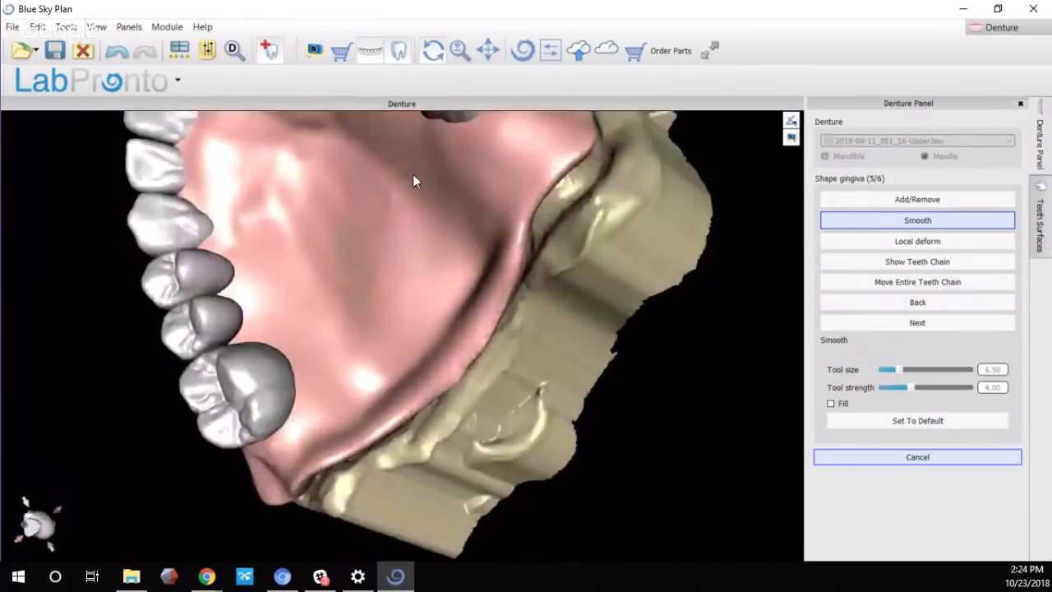
pyautogui.moveTo(644, 303); pyautogui.dragTo(679, 382, button='right')
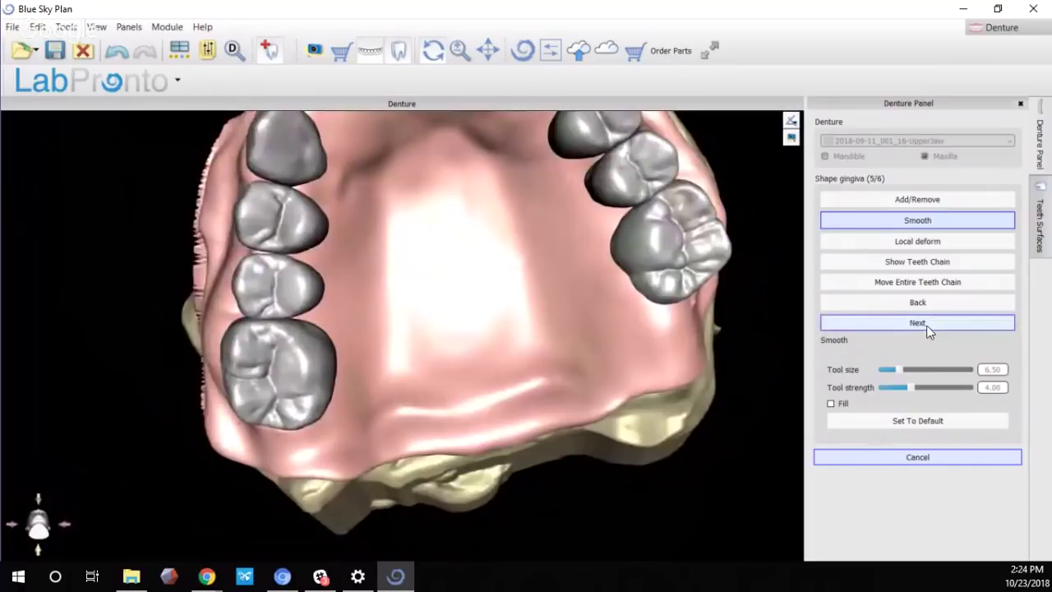
pyautogui.scroll(-5, 479, 224)
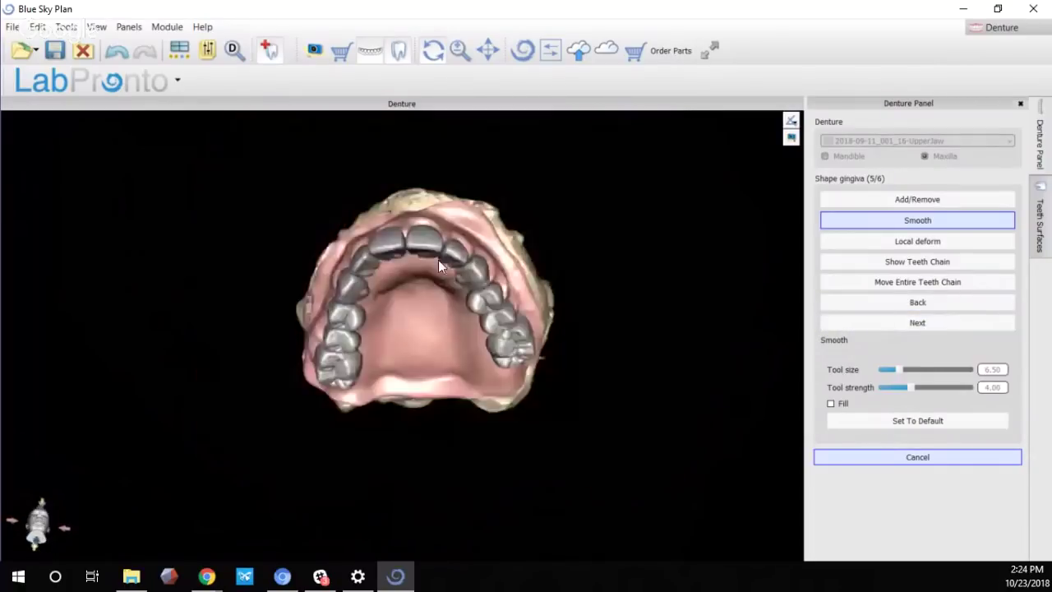
pyautogui.moveTo(438, 260); pyautogui.dragTo(506, 416, button='right')
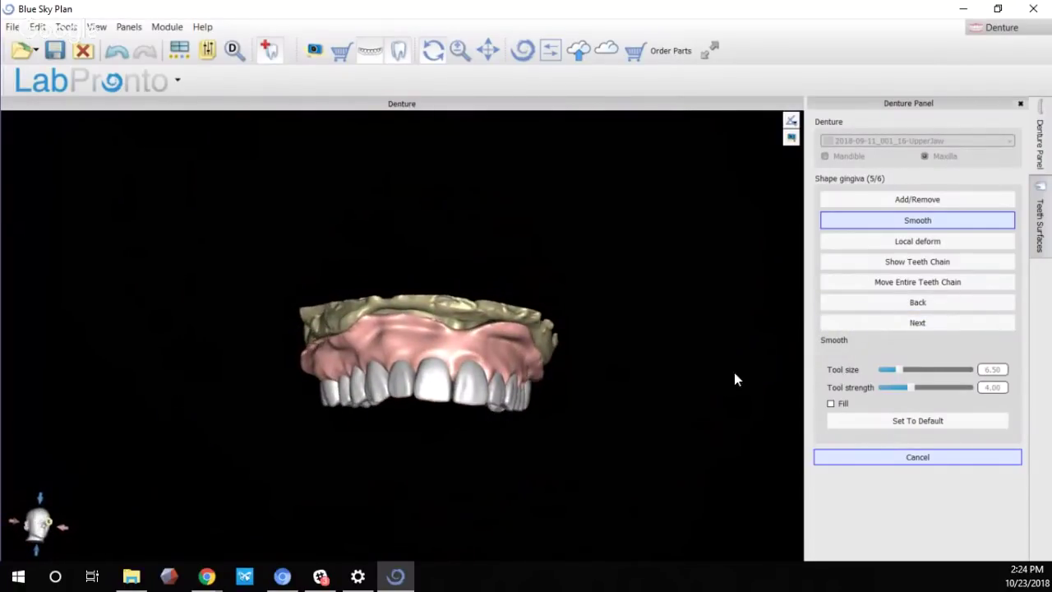
pyautogui.click(928, 324)
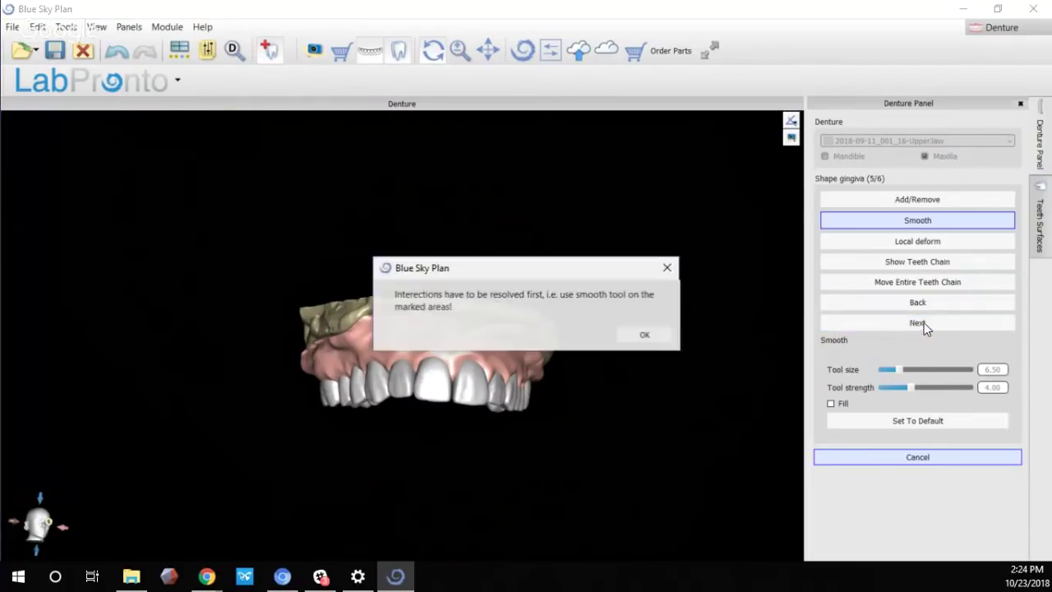
pyautogui.click(637, 336)
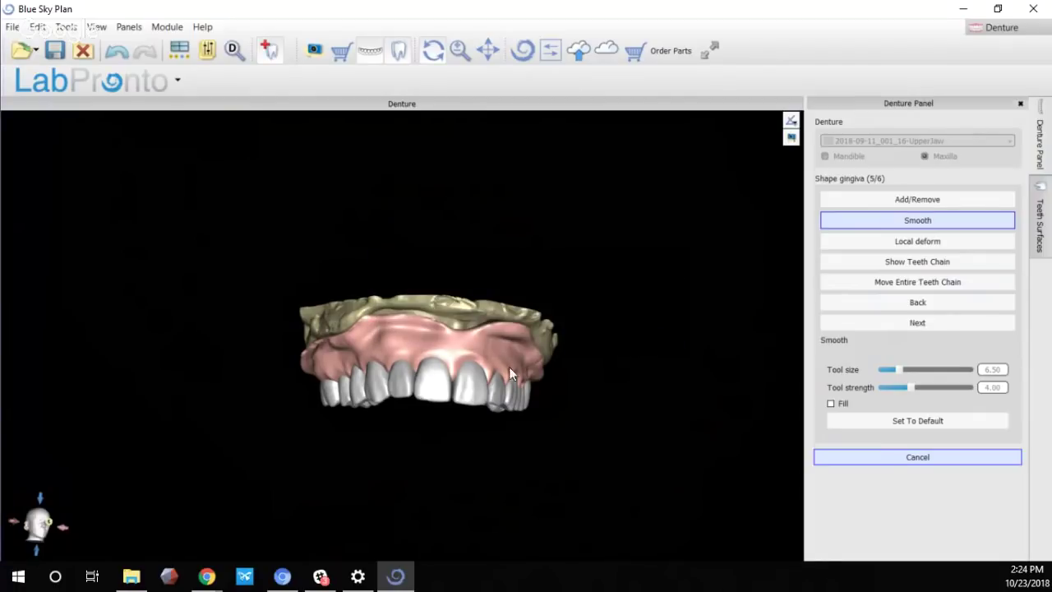
# Smooth over the red spot and along the gingiva border on the patient's right side at tool size 6.50 and strength 4.00
pyautogui.moveTo(508, 367); pyautogui.dragTo(379, 389, button='right')
pyautogui.scroll(3, 380, 389)
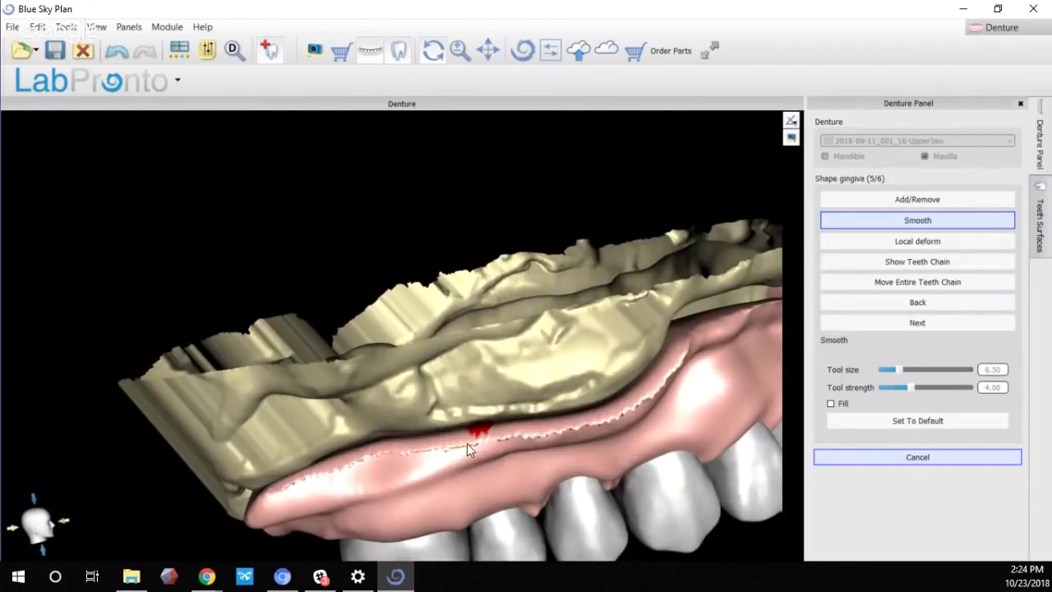
pyautogui.moveTo(472, 448)
pyautogui.mouseDown()
pyautogui.moveTo(488, 463)
pyautogui.moveTo(490, 451)
pyautogui.moveTo(495, 470)
pyautogui.mouseUp()
pyautogui.moveTo(504, 458)
pyautogui.mouseDown()
pyautogui.moveTo(383, 461)
pyautogui.moveTo(256, 509)
pyautogui.moveTo(342, 478)
pyautogui.moveTo(616, 421)
pyautogui.moveTo(699, 345)
pyautogui.mouseUp()
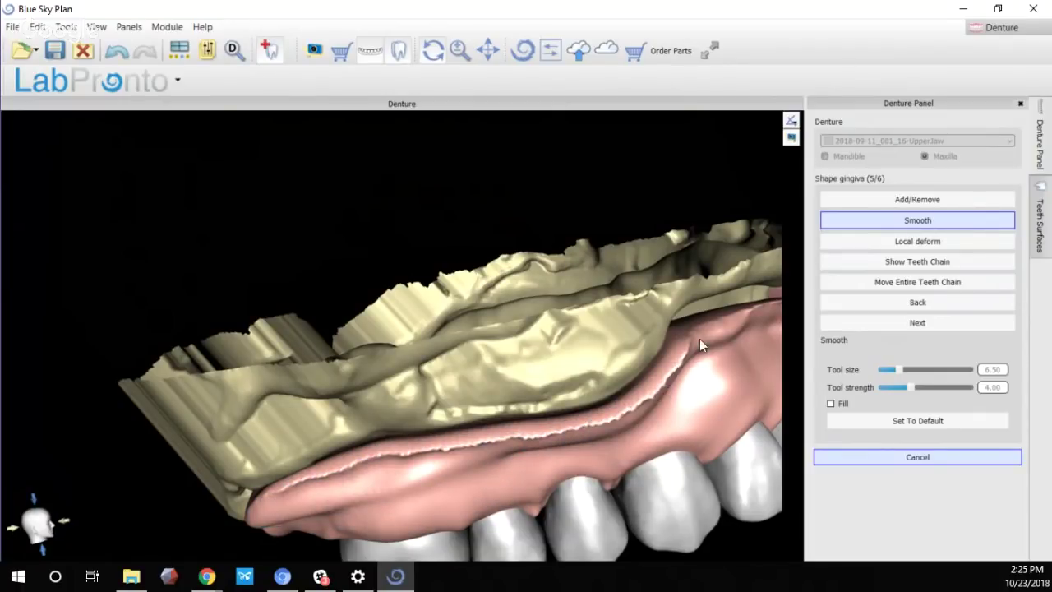
pyautogui.moveTo(677, 303); pyautogui.dragTo(552, 330, button='right')
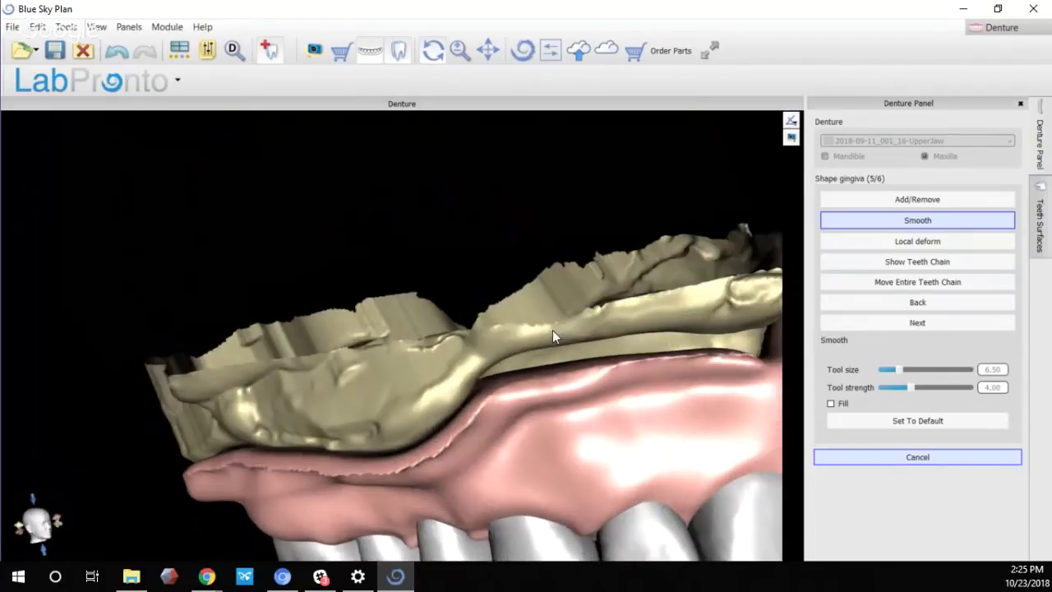
pyautogui.moveTo(448, 465)
pyautogui.mouseDown()
pyautogui.moveTo(352, 486)
pyautogui.moveTo(244, 476)
pyautogui.moveTo(188, 486)
pyautogui.moveTo(274, 486)
pyautogui.moveTo(460, 441)
pyautogui.moveTo(731, 369)
pyautogui.moveTo(723, 347)
pyautogui.mouseUp()
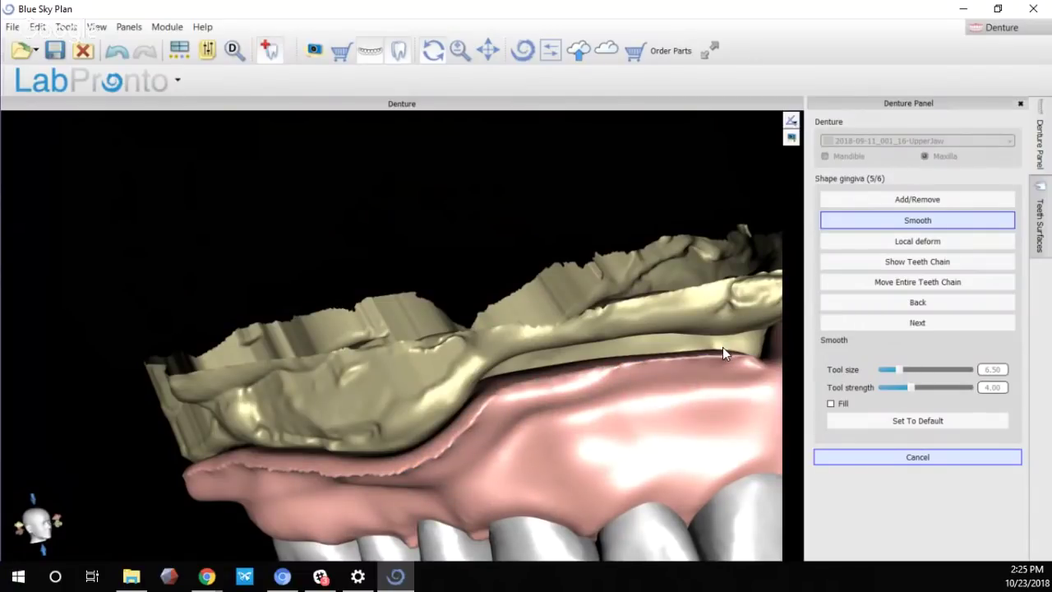
# Smooth the gingiva border across the front and the patient's left side, including the red spot above the last molar
pyautogui.moveTo(722, 347)
pyautogui.mouseDown(button='right')
pyautogui.moveTo(716, 357)
pyautogui.moveTo(469, 357)
pyautogui.mouseUp(button='right')
pyautogui.moveTo(395, 366)
pyautogui.mouseDown()
pyautogui.moveTo(334, 375)
pyautogui.moveTo(523, 359)
pyautogui.moveTo(606, 328)
pyautogui.moveTo(686, 317)
pyautogui.mouseUp()
pyautogui.moveTo(687, 317)
pyautogui.mouseDown(button='right')
pyautogui.moveTo(500, 313)
pyautogui.moveTo(19, 357)
pyautogui.mouseUp(button='right')
pyautogui.moveTo(52, 349); pyautogui.dragTo(117, 348)
pyautogui.moveTo(373, 337)
pyautogui.mouseDown()
pyautogui.moveTo(468, 339)
pyautogui.moveTo(608, 403)
pyautogui.mouseUp()
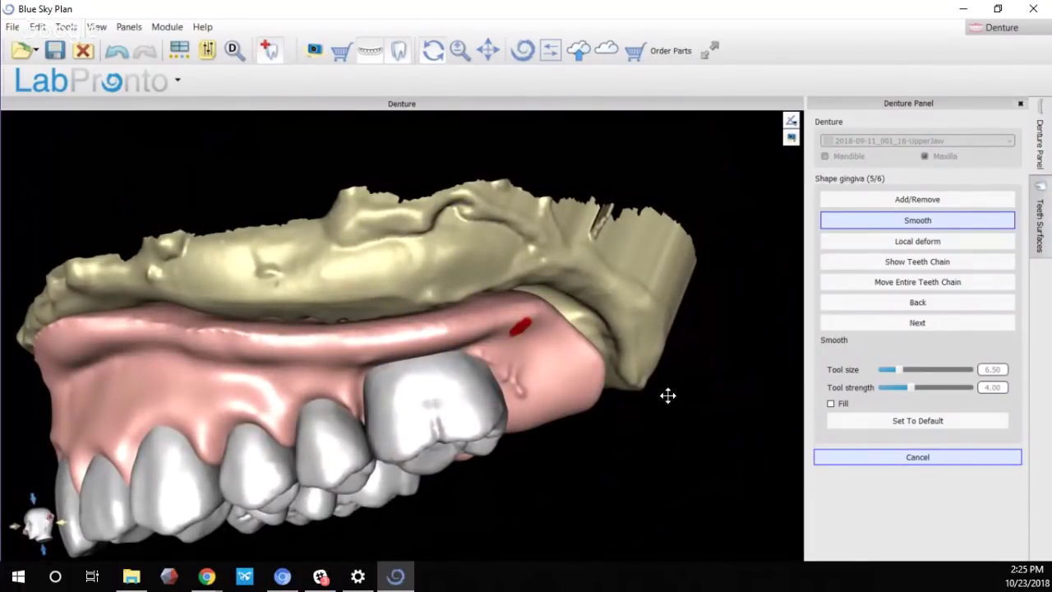
pyautogui.moveTo(667, 395); pyautogui.dragTo(502, 365, button='right')
pyautogui.moveTo(501, 366)
pyautogui.mouseDown()
pyautogui.moveTo(467, 371)
pyautogui.moveTo(427, 353)
pyautogui.mouseUp()
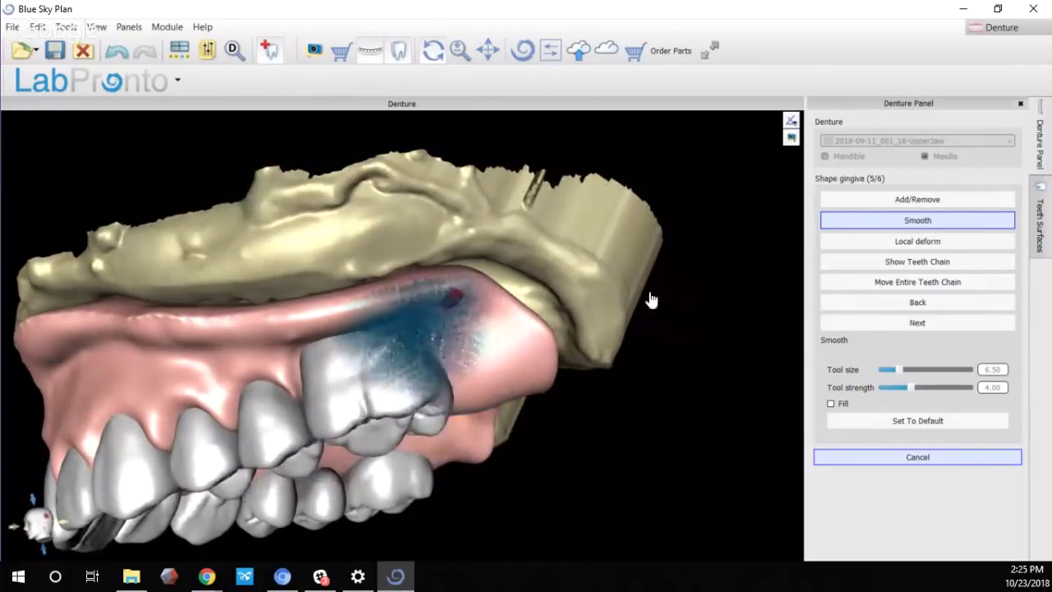
# Switch to Add/Remove, check the palate and border of the denture, and advance from gingiva shaping to the final denture settings
pyautogui.click(860, 201)
pyautogui.moveTo(608, 324); pyautogui.dragTo(266, 148, button='right')
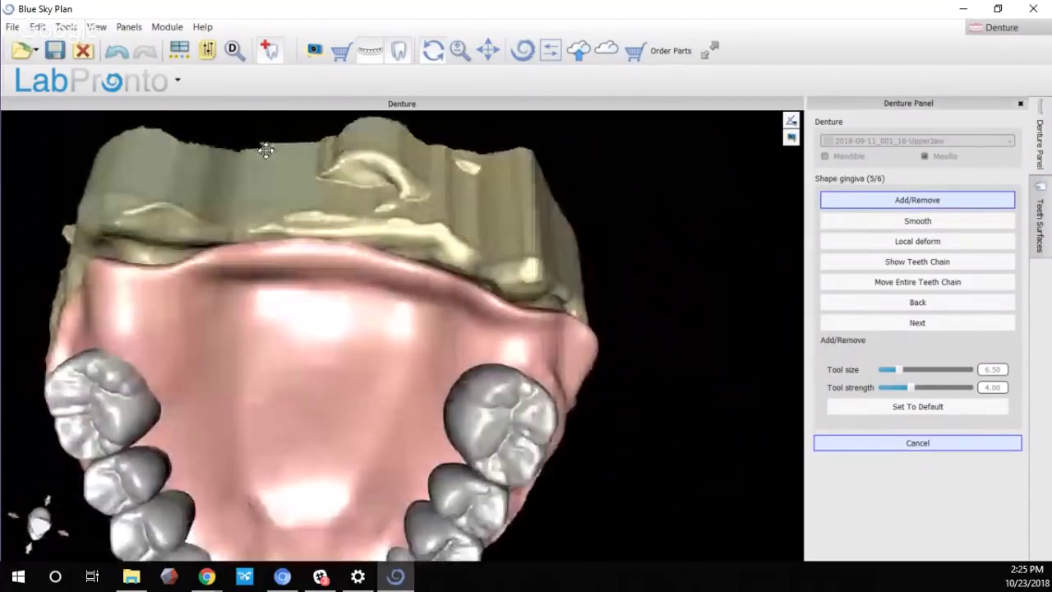
pyautogui.moveTo(361, 254); pyautogui.dragTo(132, 217, button='right')
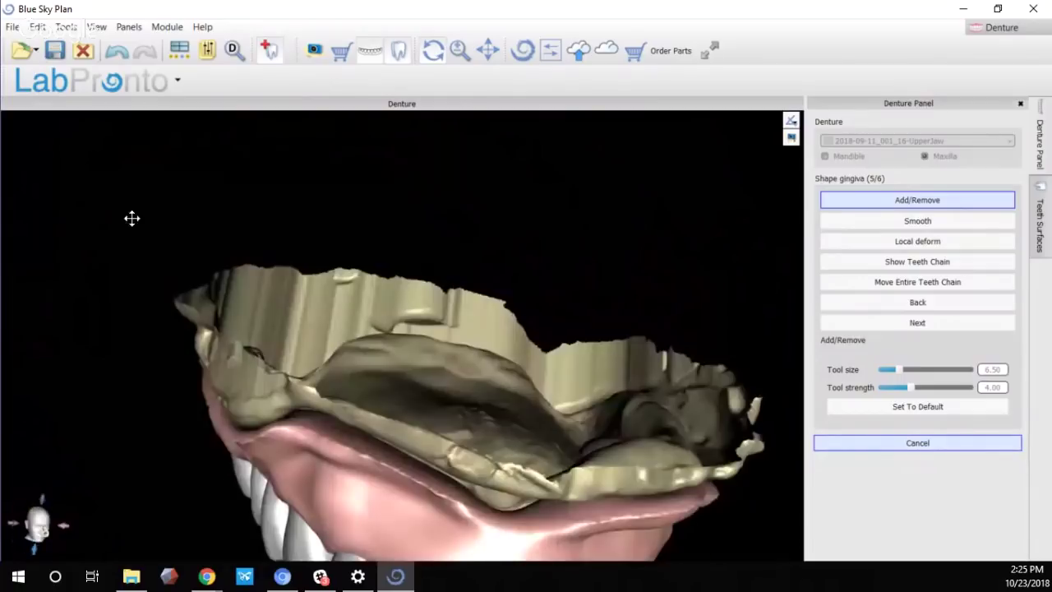
pyautogui.click(916, 324)
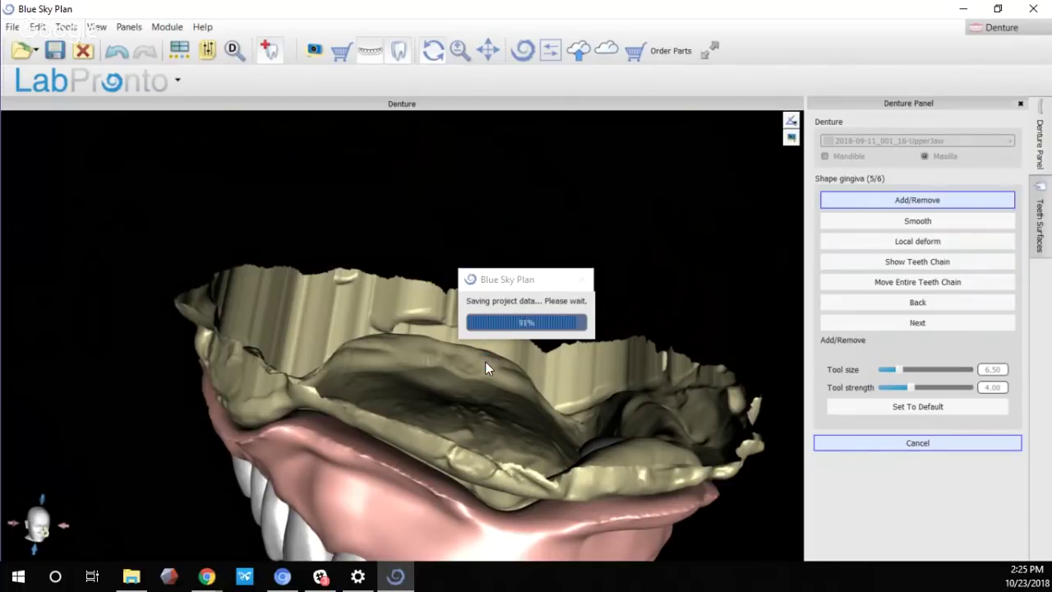
# Set the teeth offset to 0.10 and the minimum denture thickness to 0.61
pyautogui.scroll(-5, 485, 361)
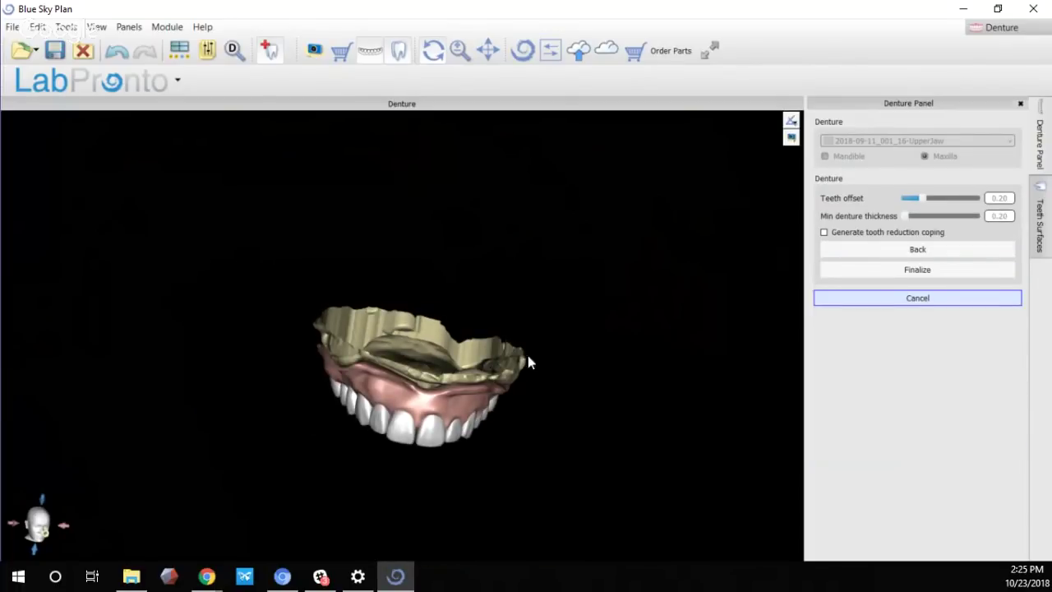
pyautogui.moveTo(529, 360); pyautogui.dragTo(441, 301)
pyautogui.scroll(5, 422, 408)
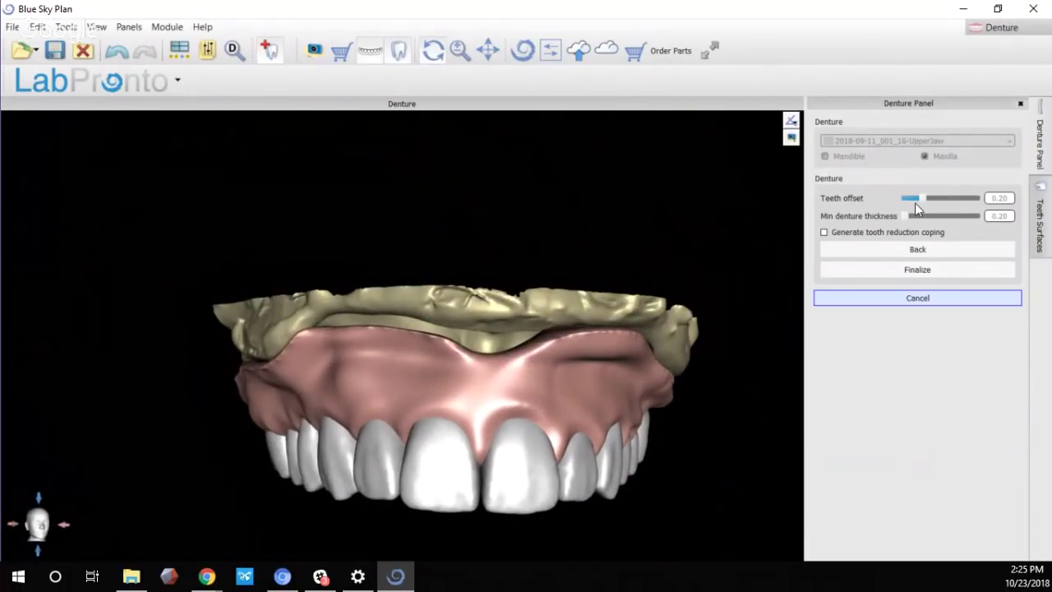
pyautogui.moveTo(922, 200); pyautogui.dragTo(908, 207)
pyautogui.moveTo(907, 218); pyautogui.dragTo(942, 231)
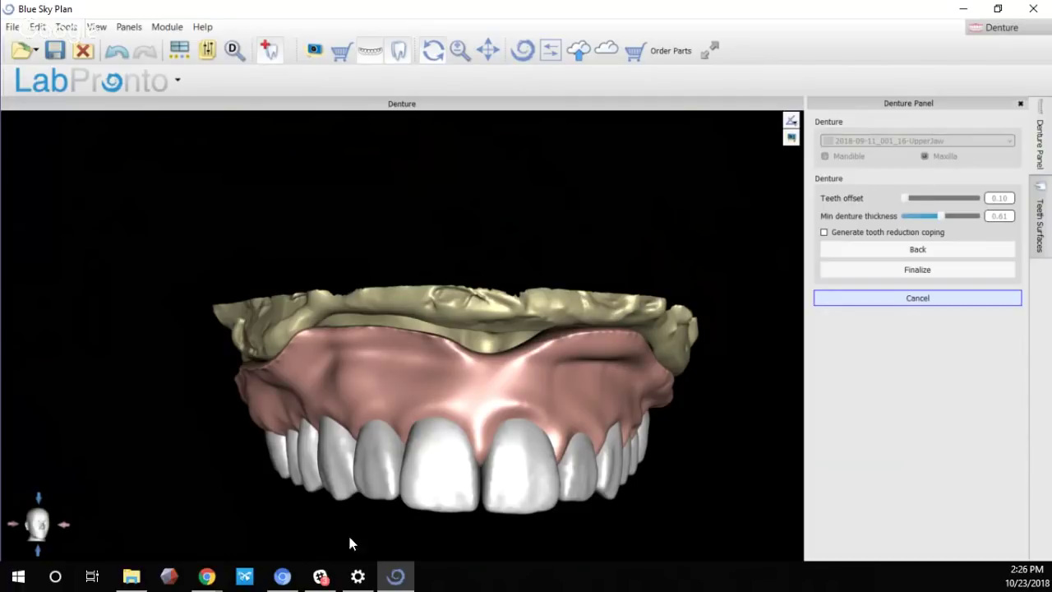
# Enable tooth reduction coping generation, check the denture and the inner side of the jaw scan, and finalize the denture
pyautogui.moveTo(492, 455); pyautogui.dragTo(411, 370)
pyautogui.moveTo(430, 282); pyautogui.dragTo(428, 242)
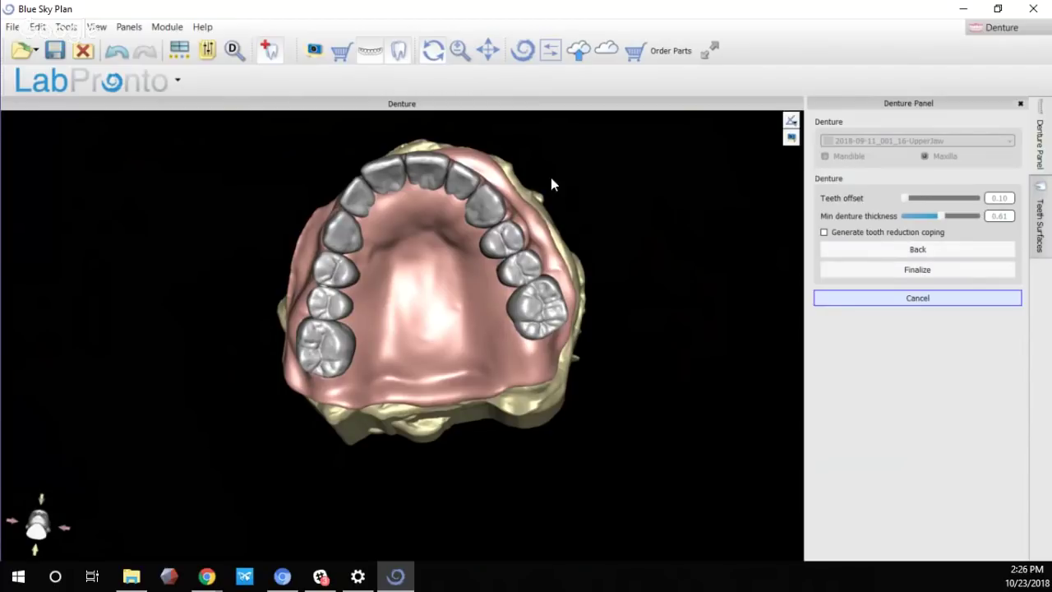
pyautogui.moveTo(498, 183); pyautogui.dragTo(340, 326)
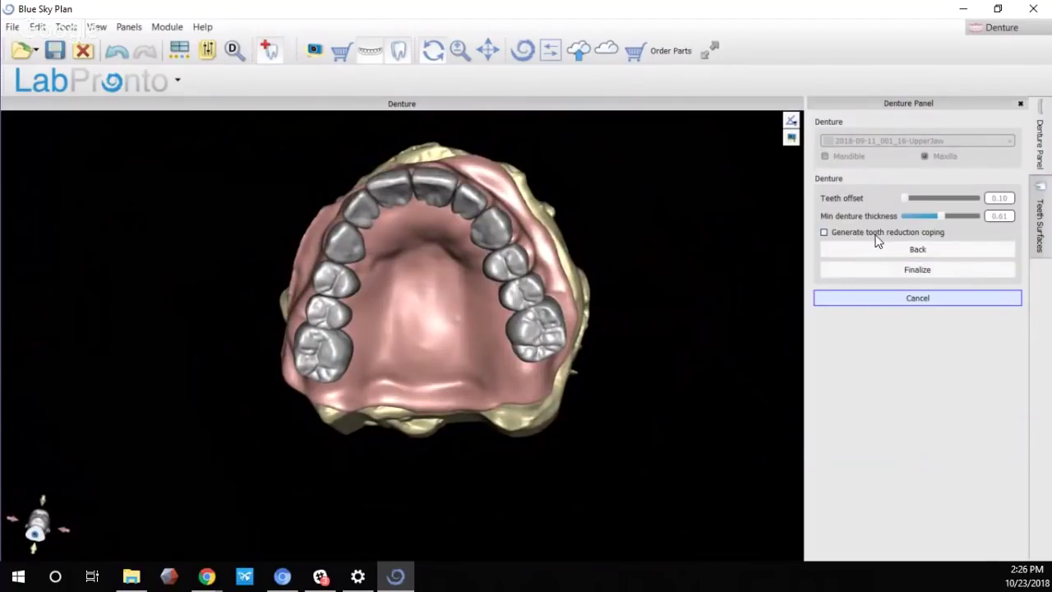
pyautogui.click(824, 234)
pyautogui.moveTo(388, 153); pyautogui.dragTo(218, 467)
pyautogui.moveTo(557, 228); pyautogui.dragTo(340, 232)
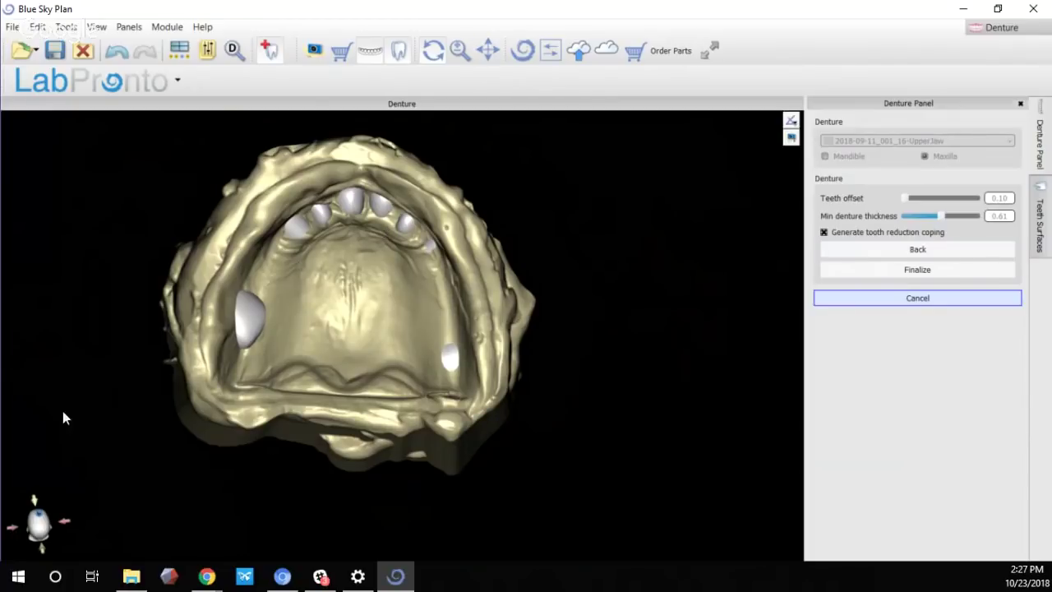
pyautogui.moveTo(62, 418); pyautogui.dragTo(574, 326)
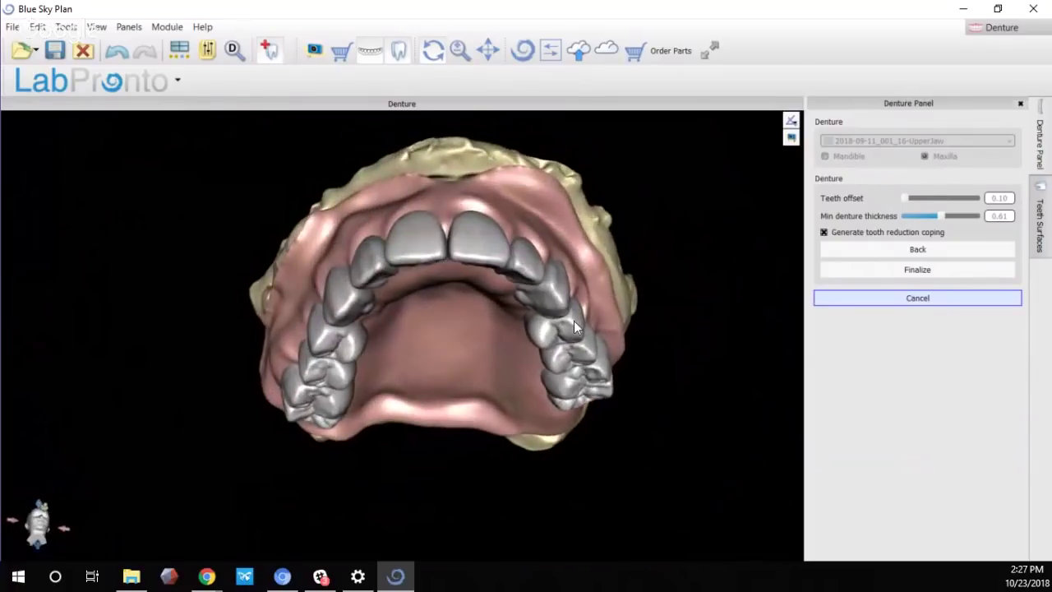
pyautogui.click(925, 271)
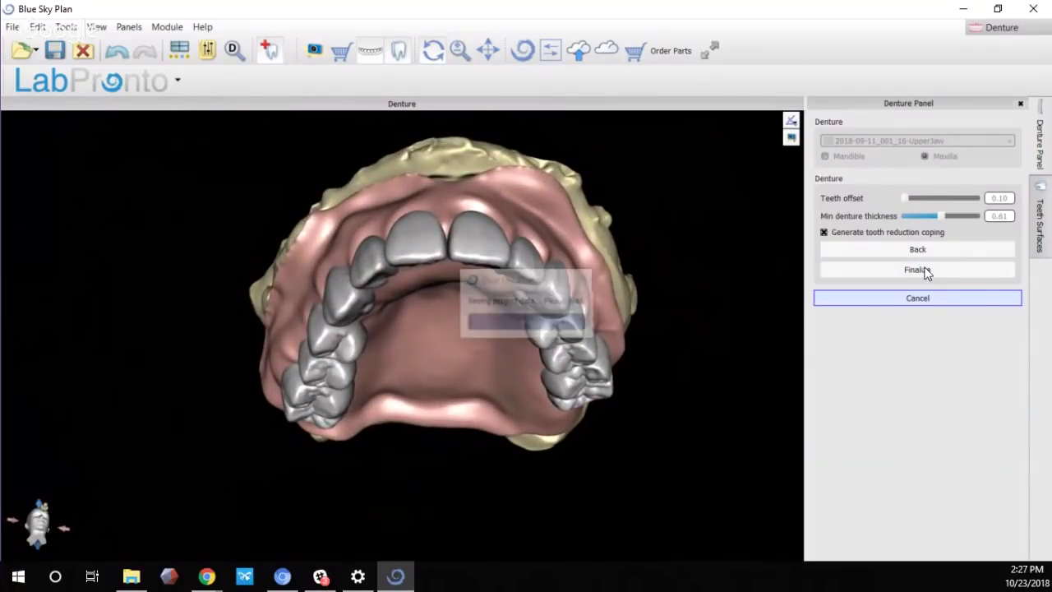
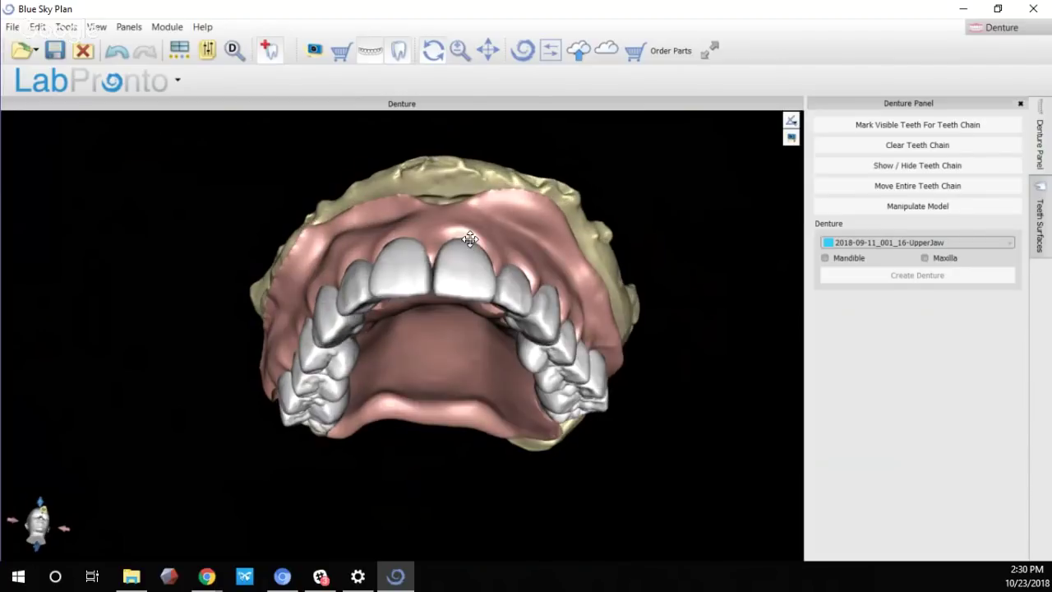
# Review the STL surfaces in the Teeth Surfaces list and filter out the mandibular ones
pyautogui.click(1041, 202)
pyautogui.moveTo(323, 432); pyautogui.dragTo(322, 488)
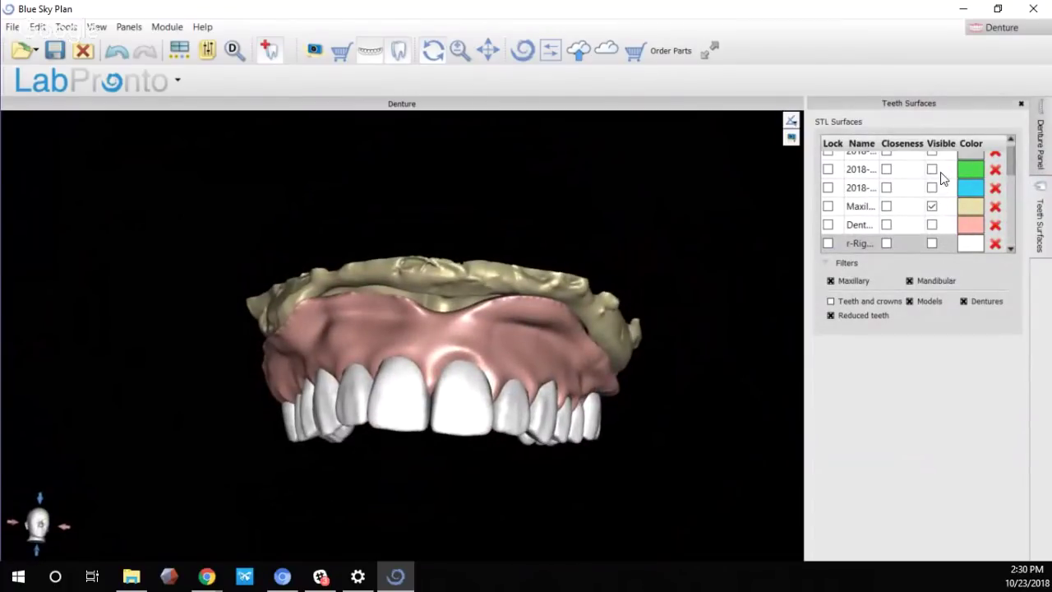
pyautogui.scroll(-3, 938, 189)
pyautogui.scroll(-2, 933, 191)
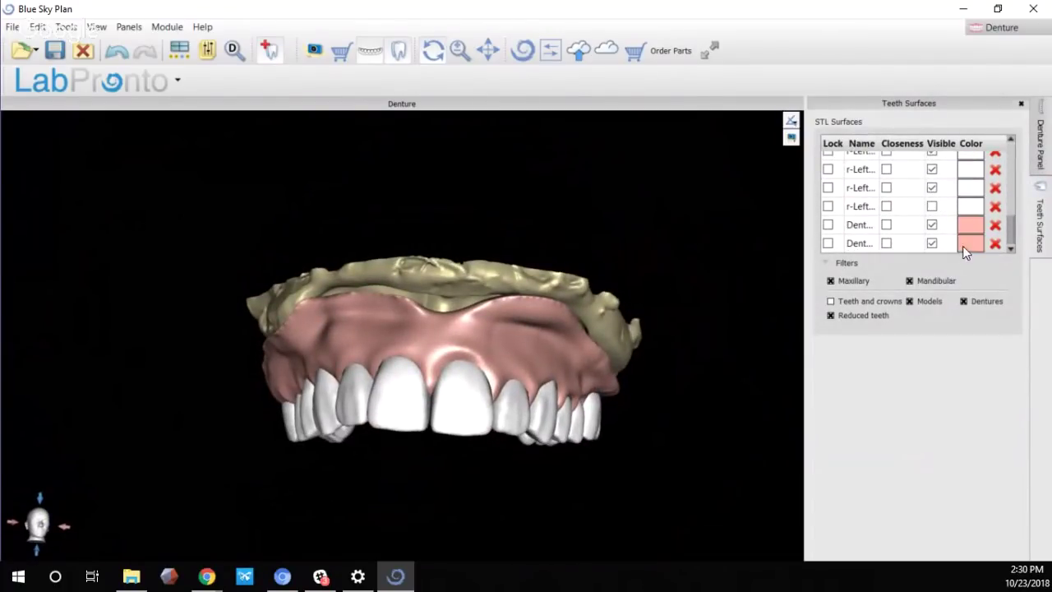
pyautogui.scroll(4, 934, 230)
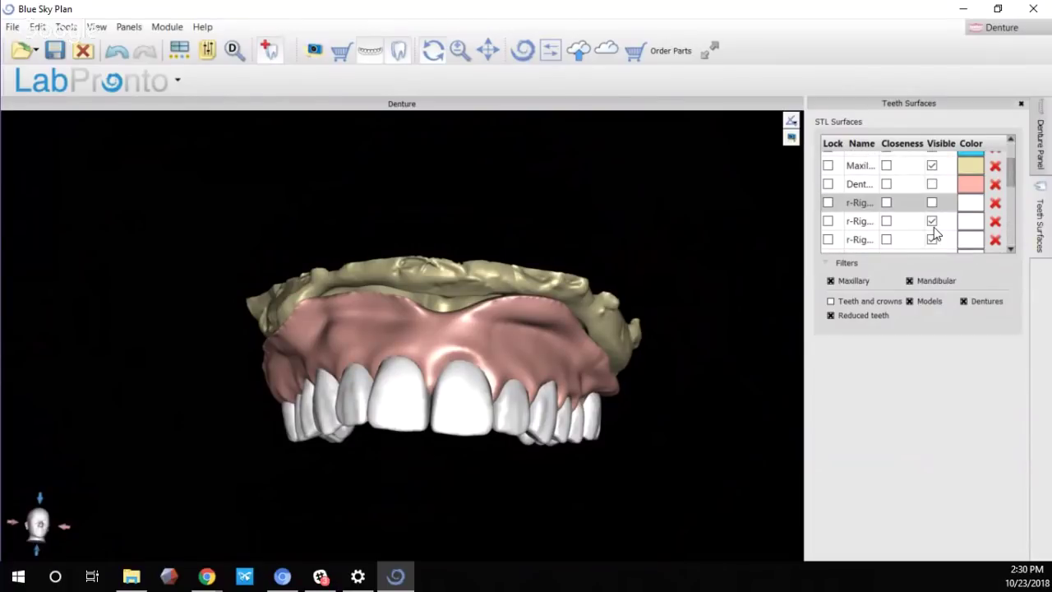
pyautogui.scroll(2, 934, 234)
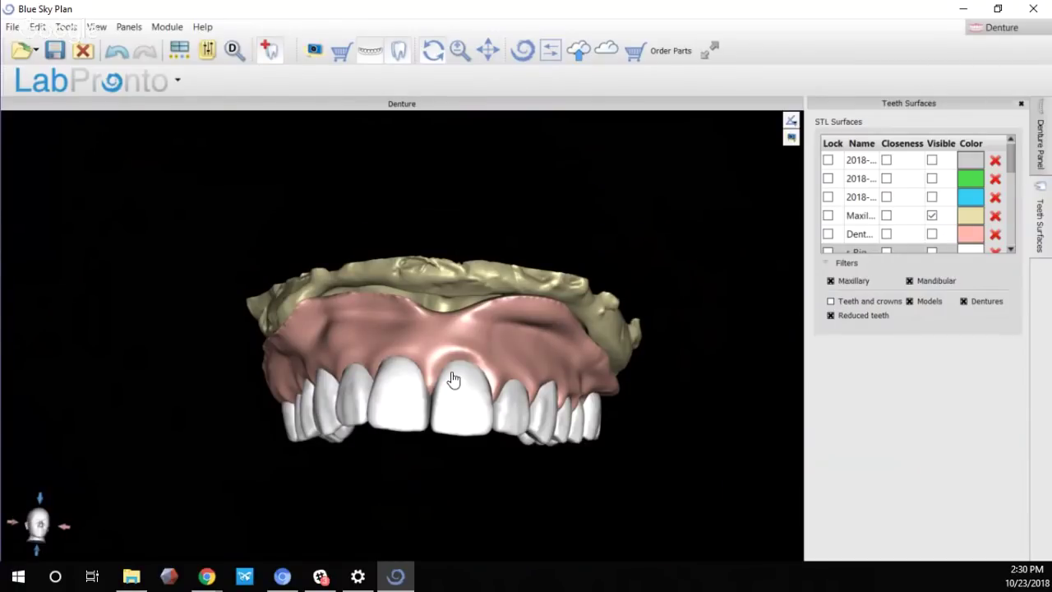
pyautogui.moveTo(453, 379); pyautogui.dragTo(490, 383)
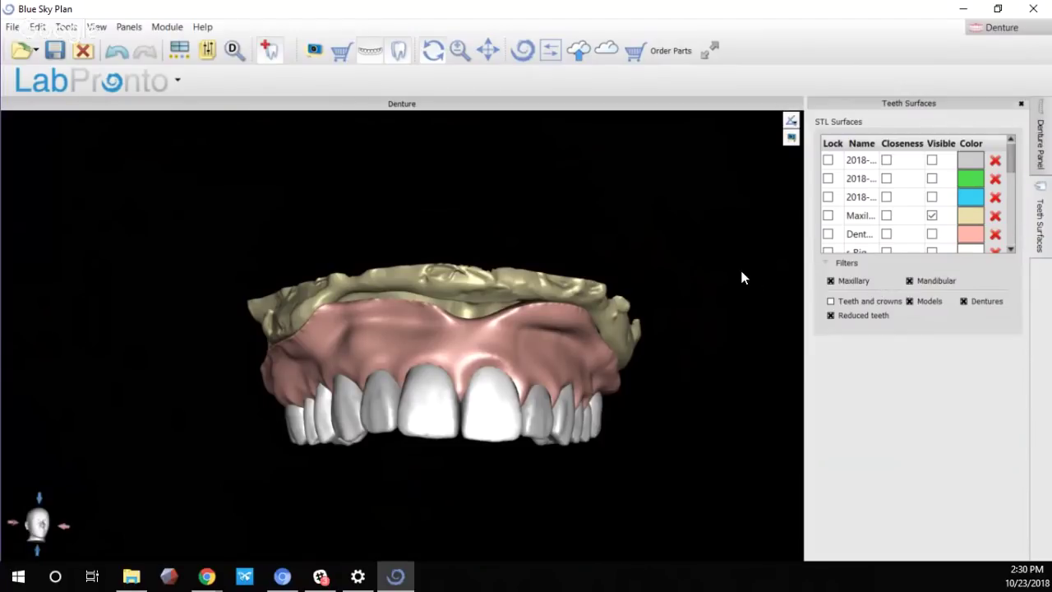
pyautogui.click(910, 281)
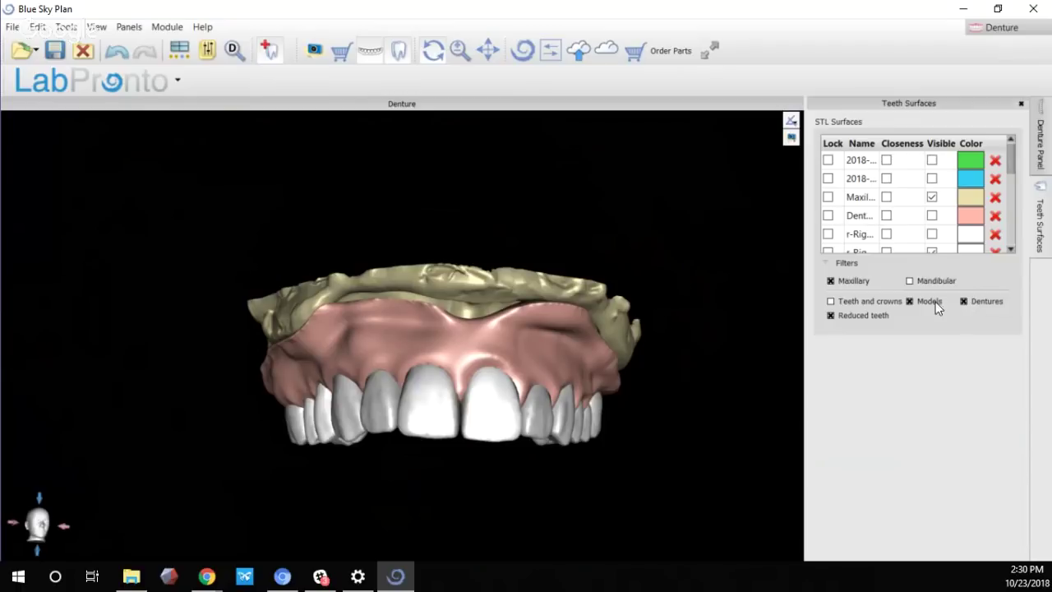
# Filter the maxillary surface list to models only, switch it to teeth and crowns only, and review the listed teeth
pyautogui.click(964, 301)
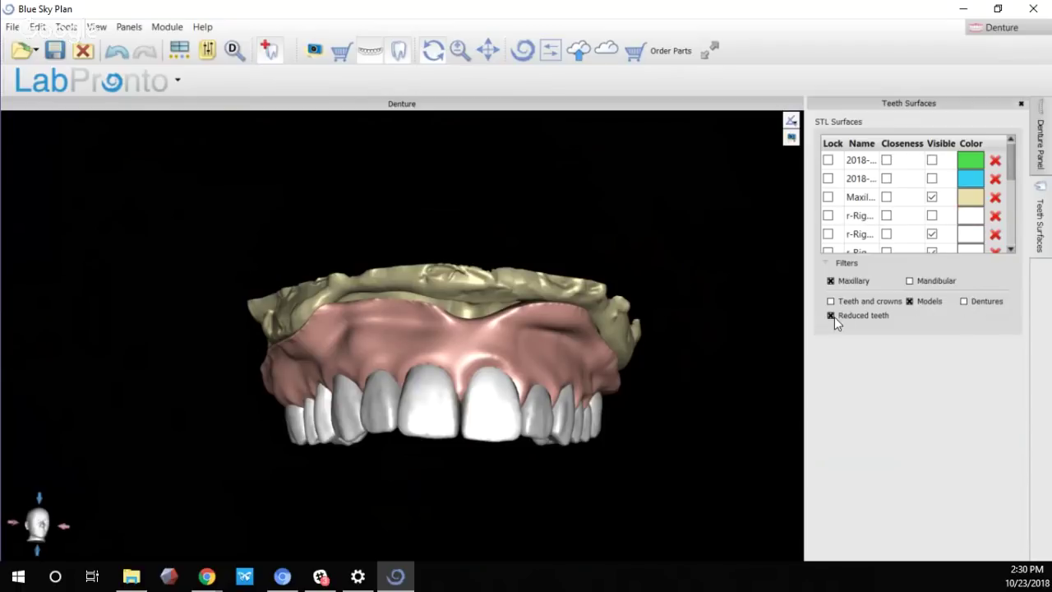
pyautogui.click(831, 316)
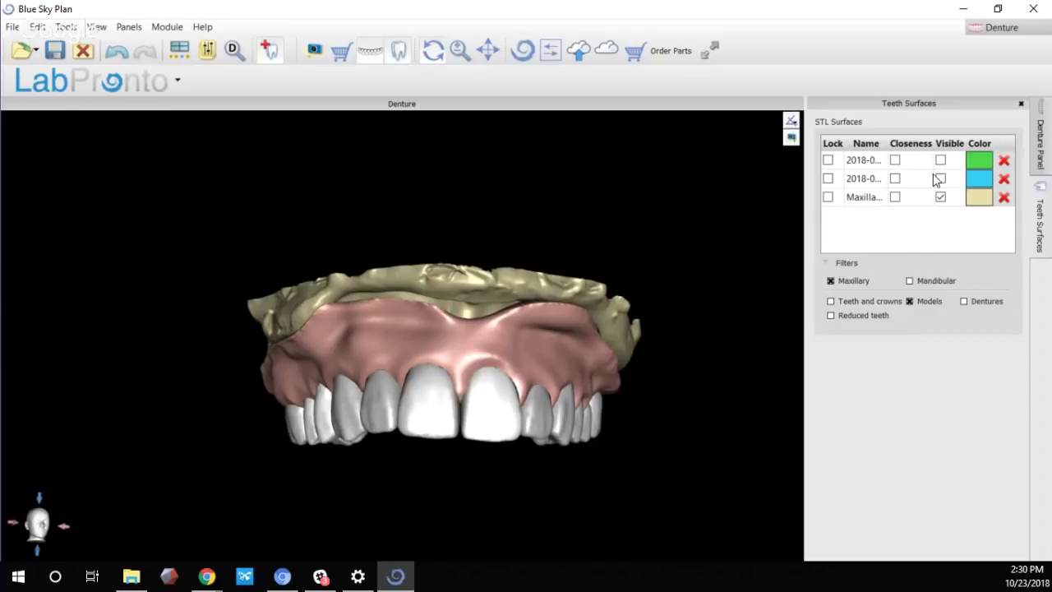
pyautogui.click(910, 301)
pyautogui.click(830, 301)
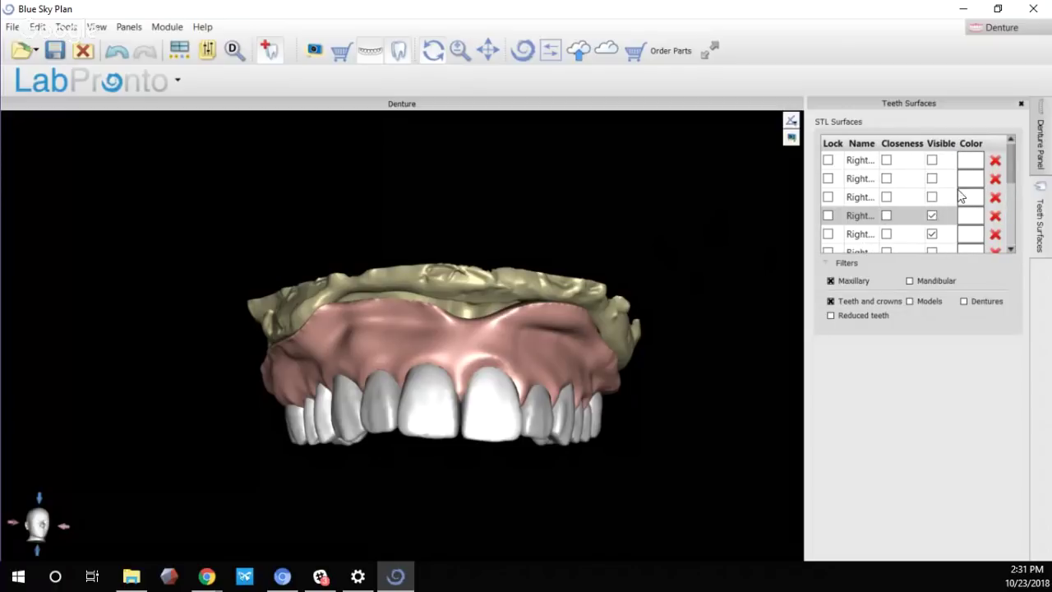
pyautogui.scroll(-3, 958, 189)
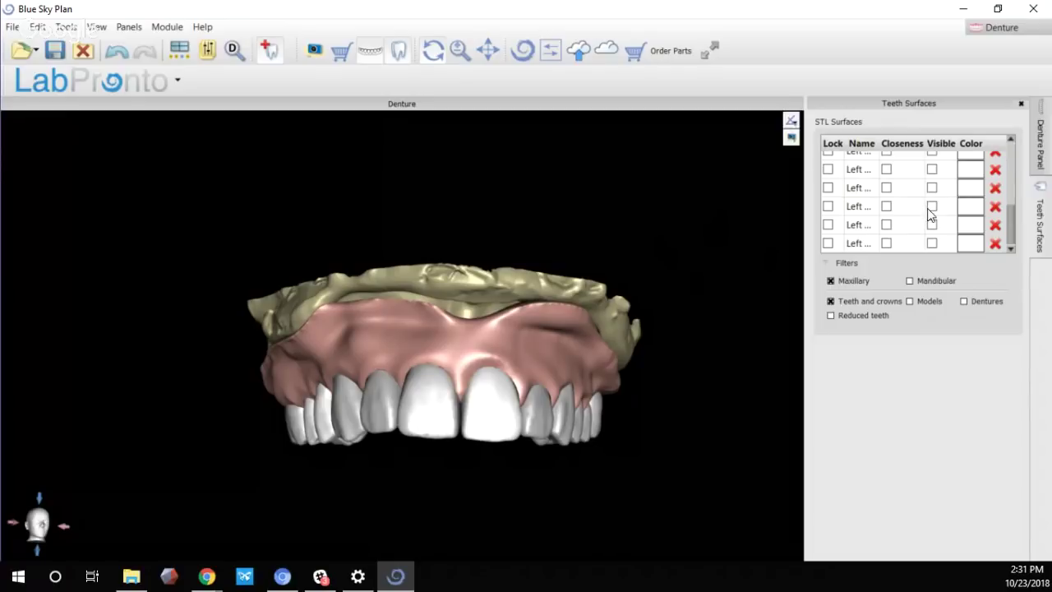
pyautogui.click(931, 207)
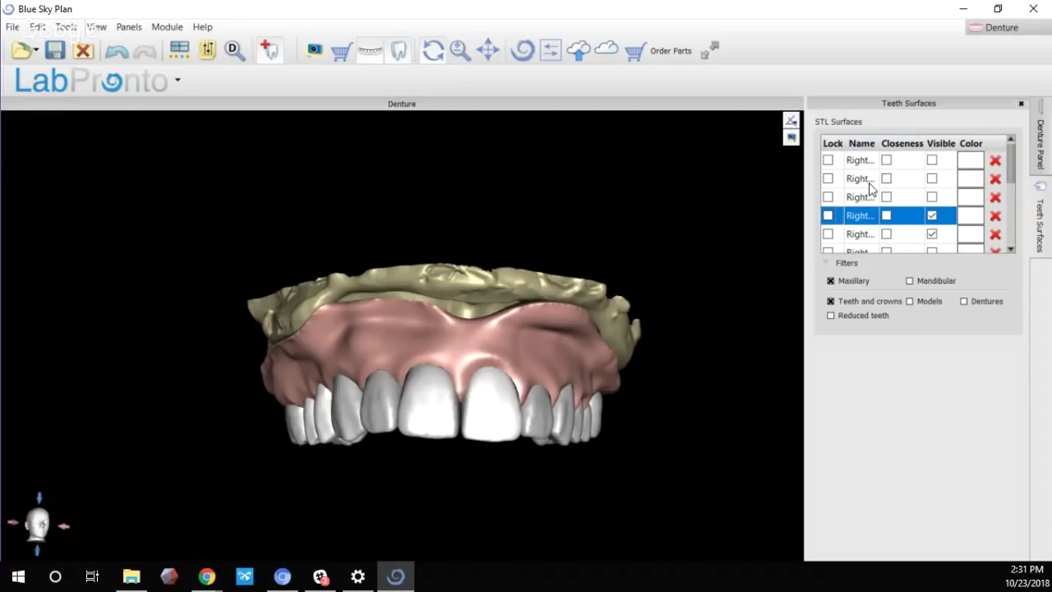
pyautogui.scroll(-3, 869, 190)
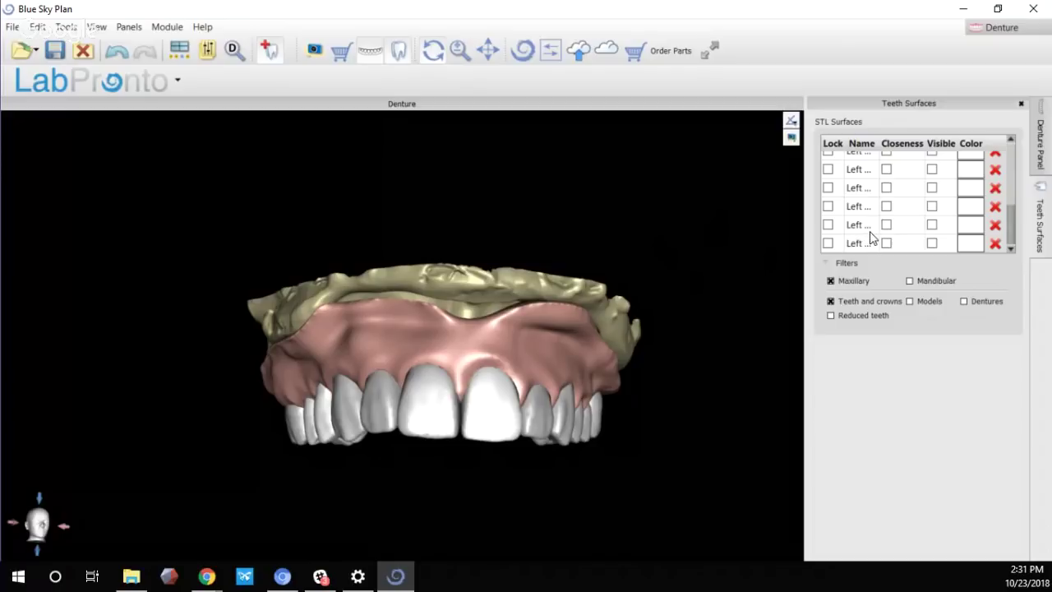
pyautogui.scroll(3, 871, 237)
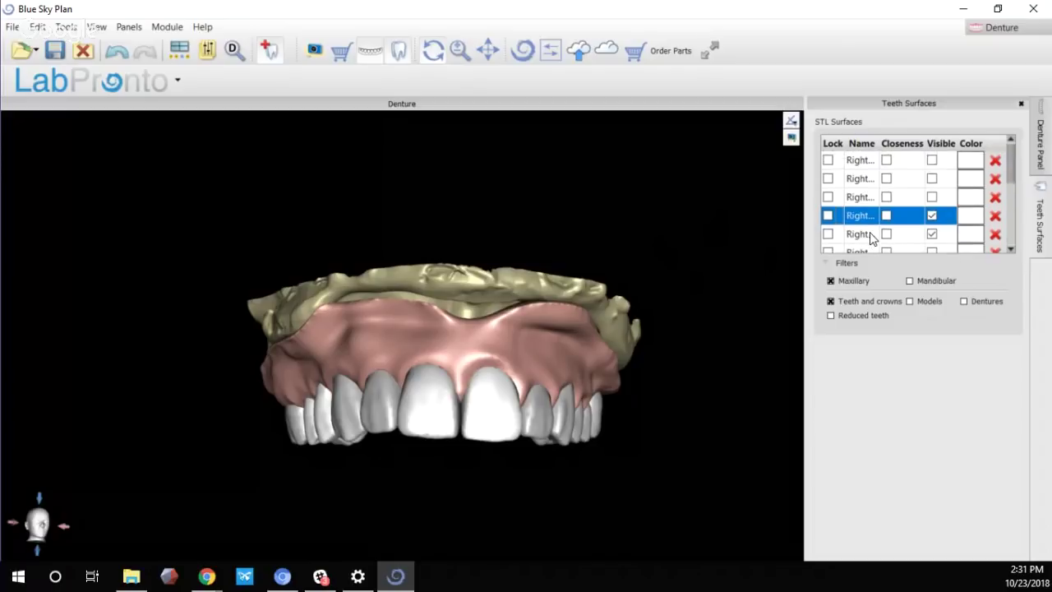
pyautogui.scroll(-3, 927, 216)
pyautogui.scroll(3, 922, 219)
pyautogui.click(929, 216)
# List only the reduced teeth, review their entries, and inspect the denture from the front and the jaw scan from its palatal side
pyautogui.click(832, 302)
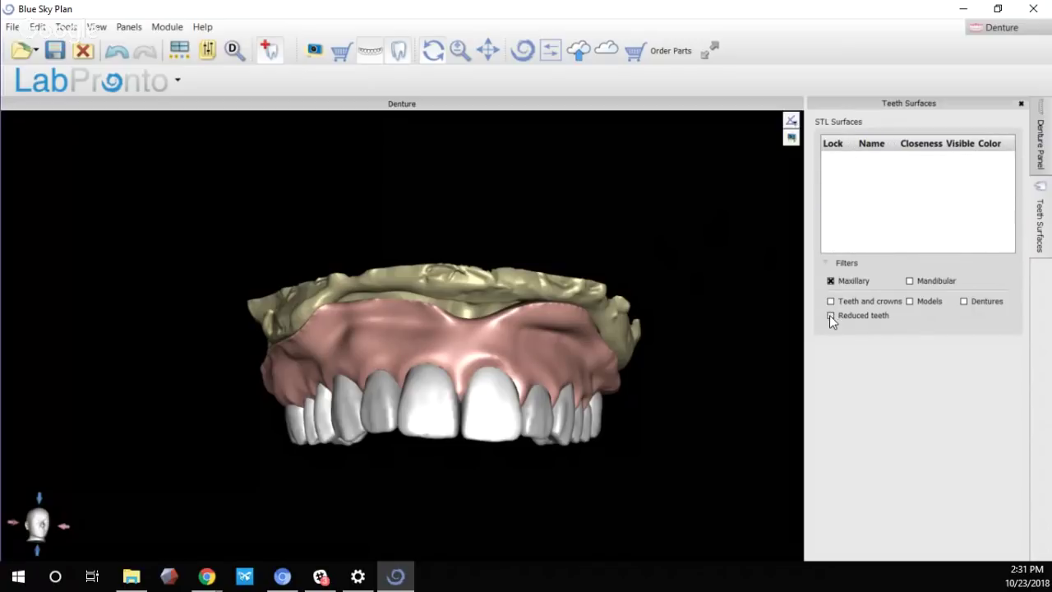
pyautogui.click(831, 316)
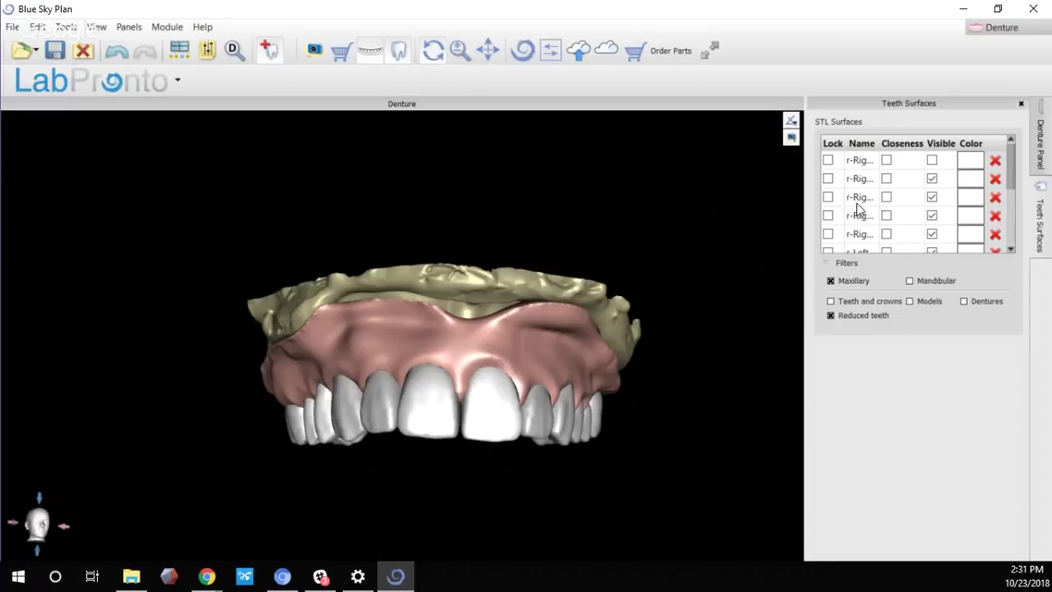
pyautogui.scroll(-4, 857, 203)
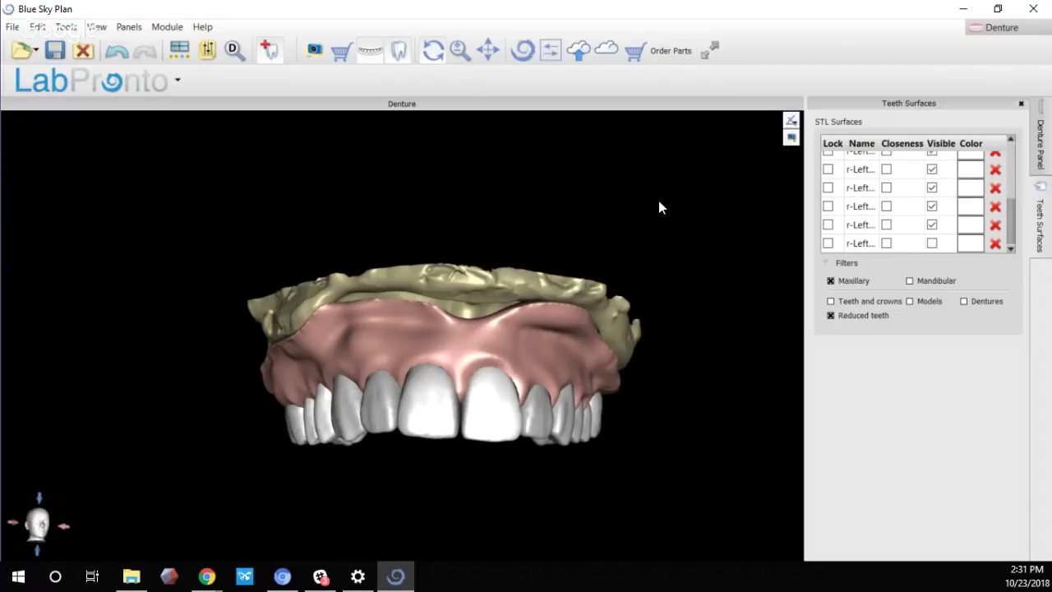
pyautogui.moveTo(658, 207); pyautogui.dragTo(529, 324)
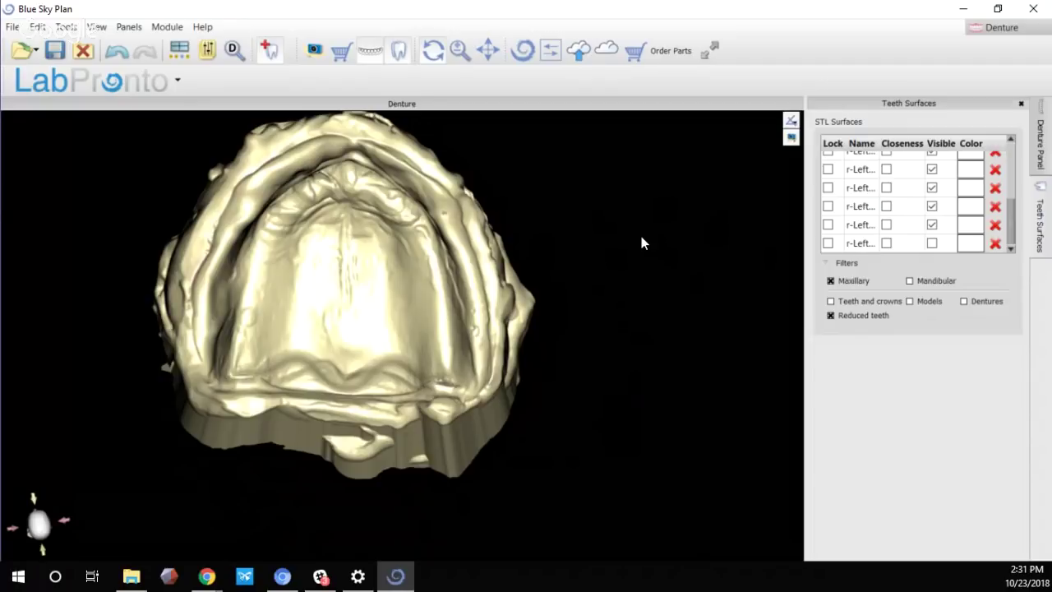
pyautogui.moveTo(642, 239); pyautogui.dragTo(588, 337)
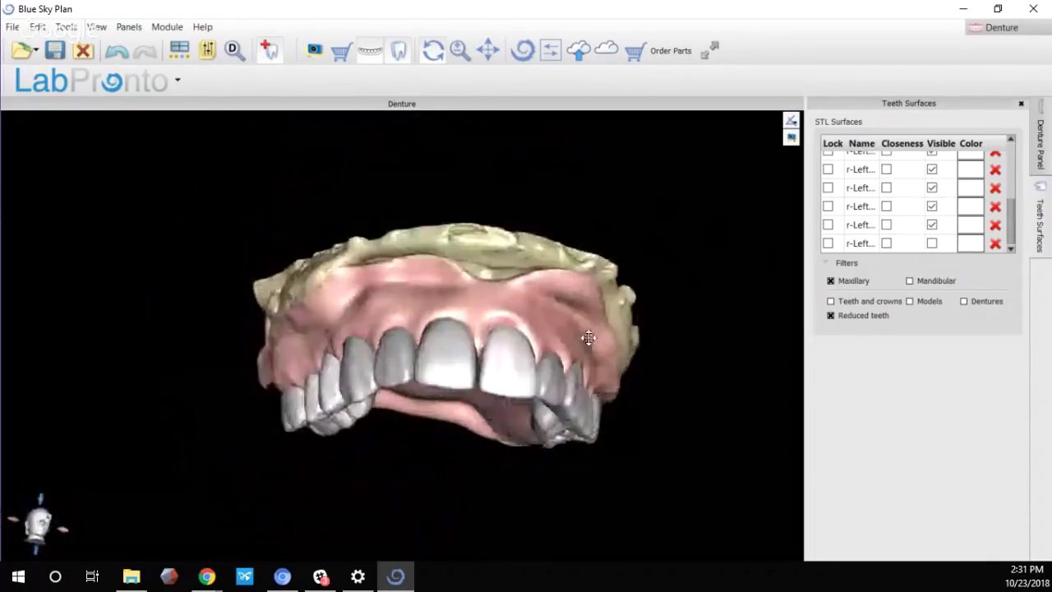
pyautogui.moveTo(356, 319); pyautogui.dragTo(437, 329)
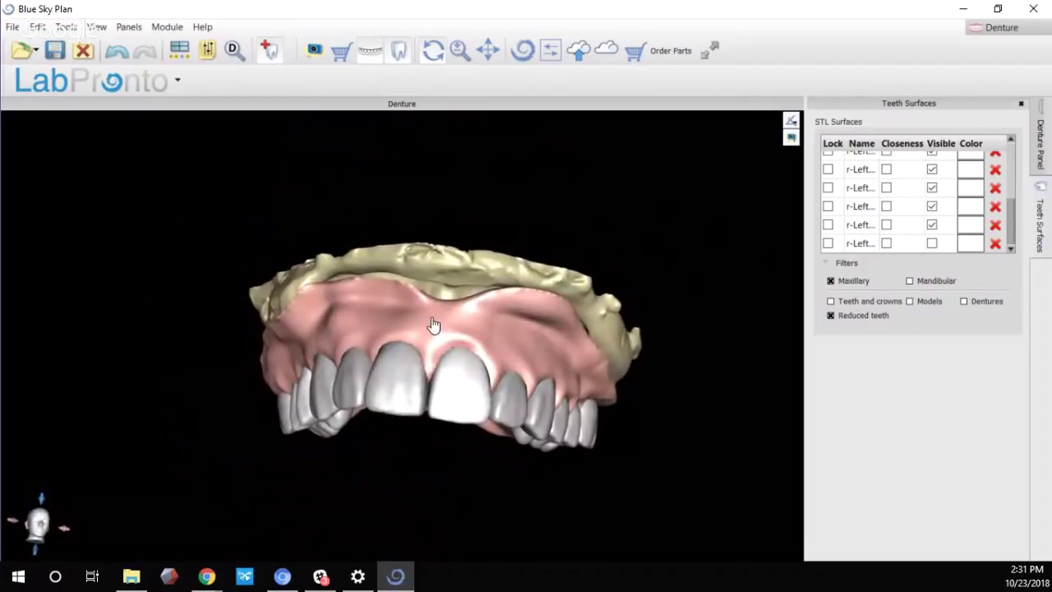
pyautogui.moveTo(616, 316); pyautogui.dragTo(625, 280)
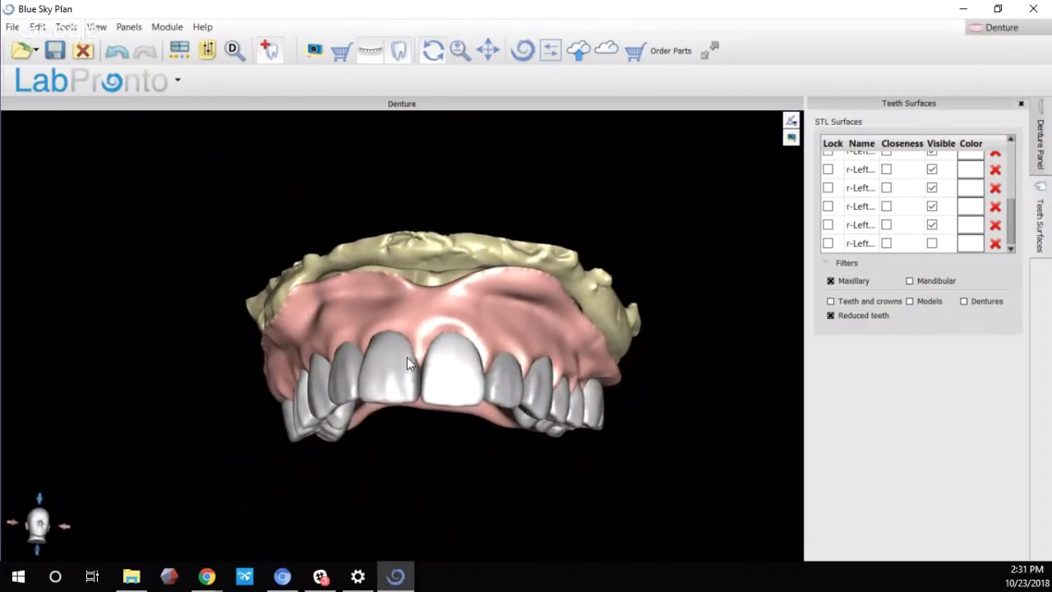
pyautogui.moveTo(407, 363); pyautogui.dragTo(427, 369)
pyautogui.moveTo(442, 416); pyautogui.dragTo(472, 409)
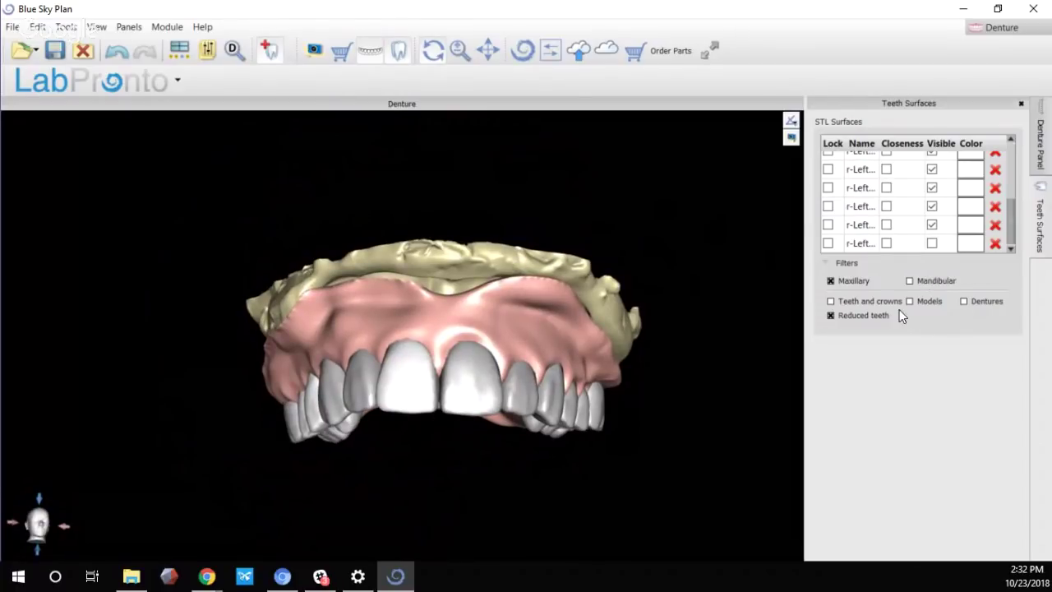
# List only the denture surfaces, display just the Denture base, and inspect it from the occlusal side
pyautogui.click(830, 314)
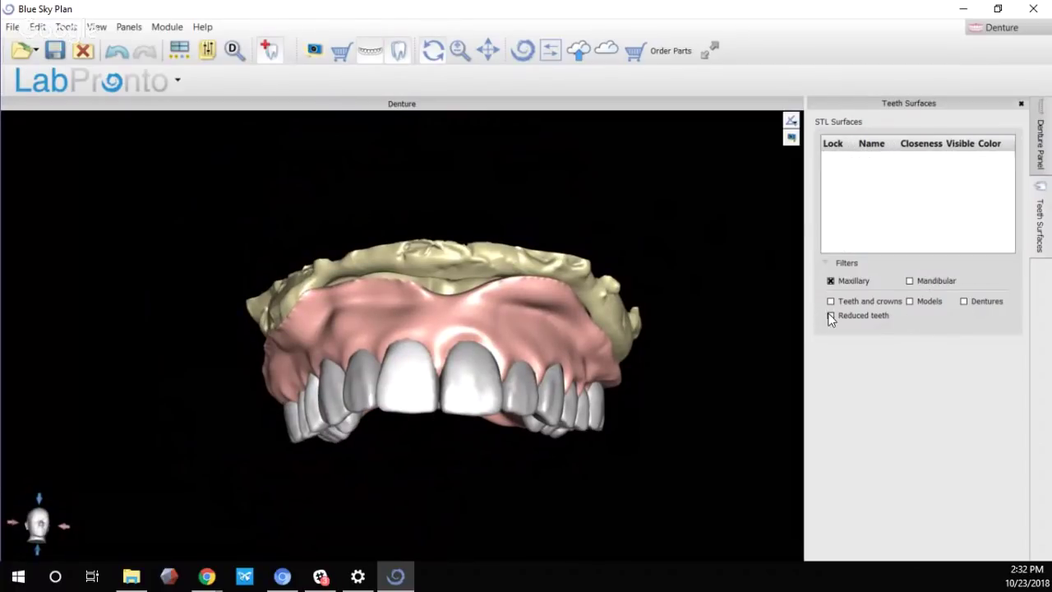
pyautogui.click(965, 303)
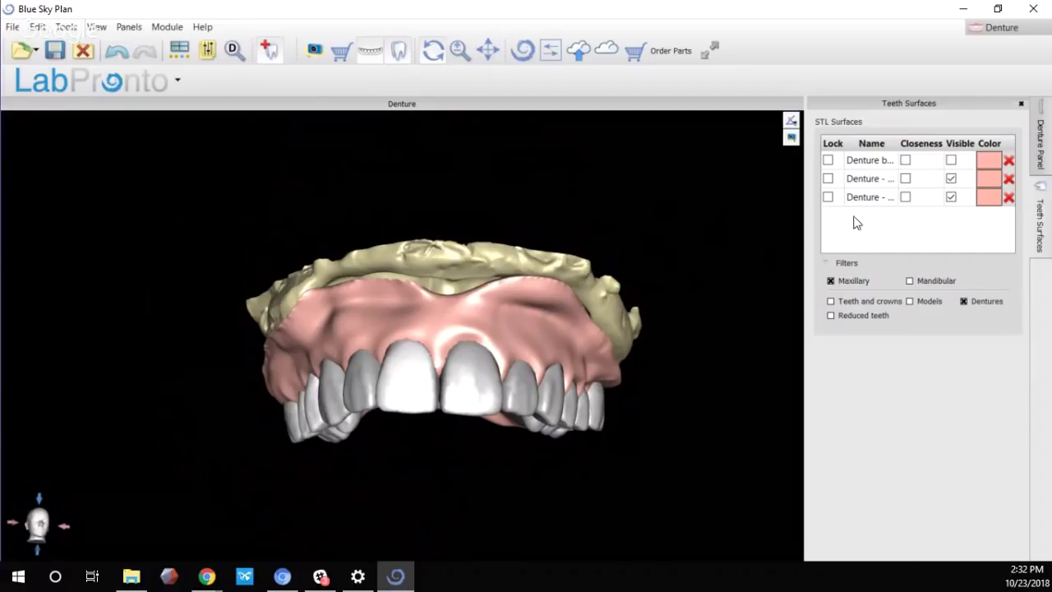
pyautogui.click(951, 161)
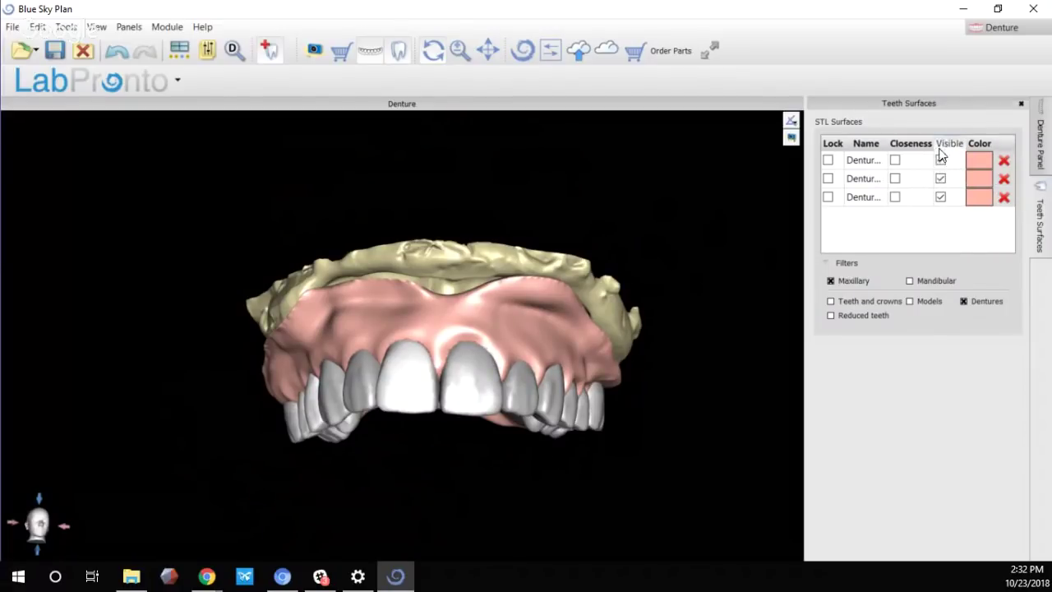
pyautogui.click(941, 150)
pyautogui.click(942, 161)
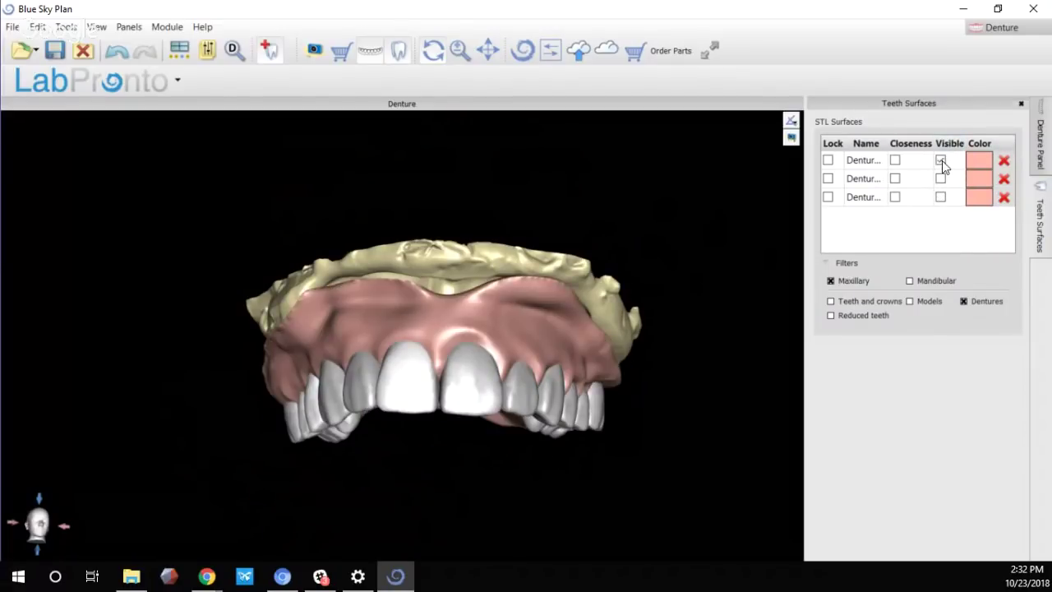
pyautogui.moveTo(412, 467); pyautogui.dragTo(411, 301)
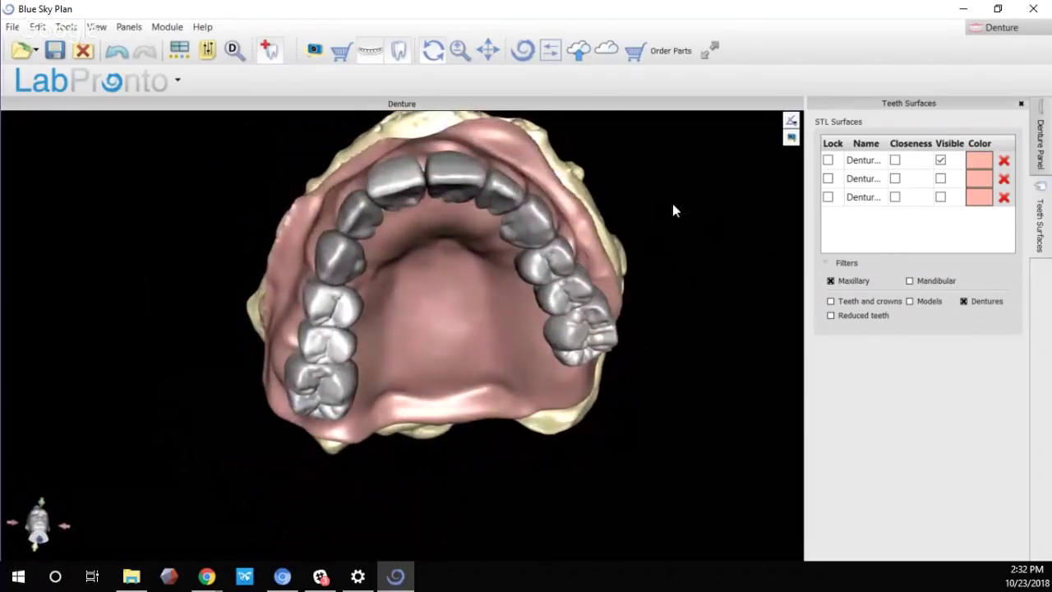
# Hide the Denture base, inspect the teeth on the bare jaw scan, and display only the Denture - Fin surface
pyautogui.click(941, 161)
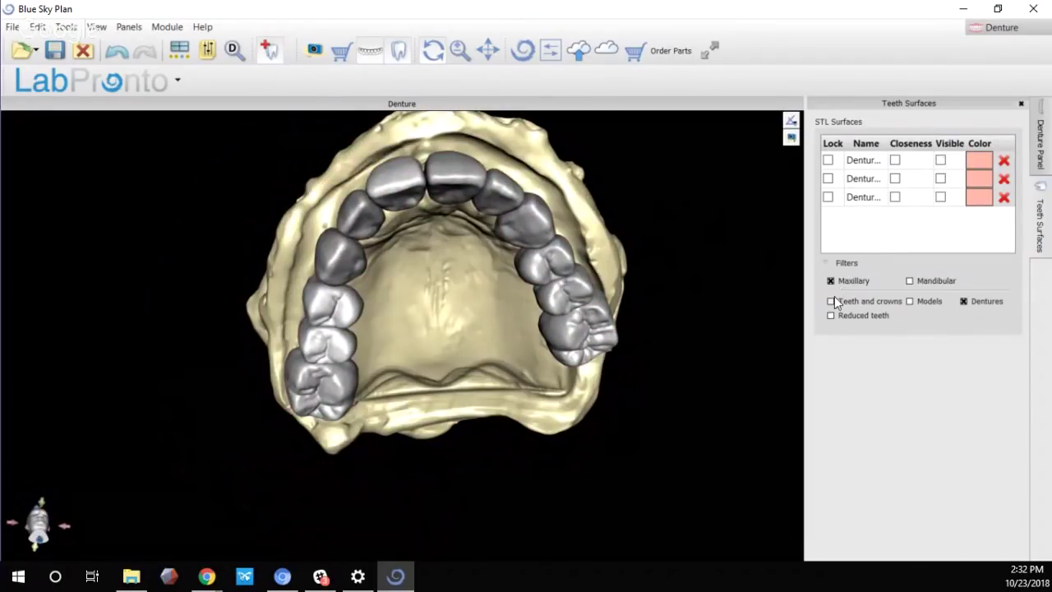
pyautogui.click(944, 179)
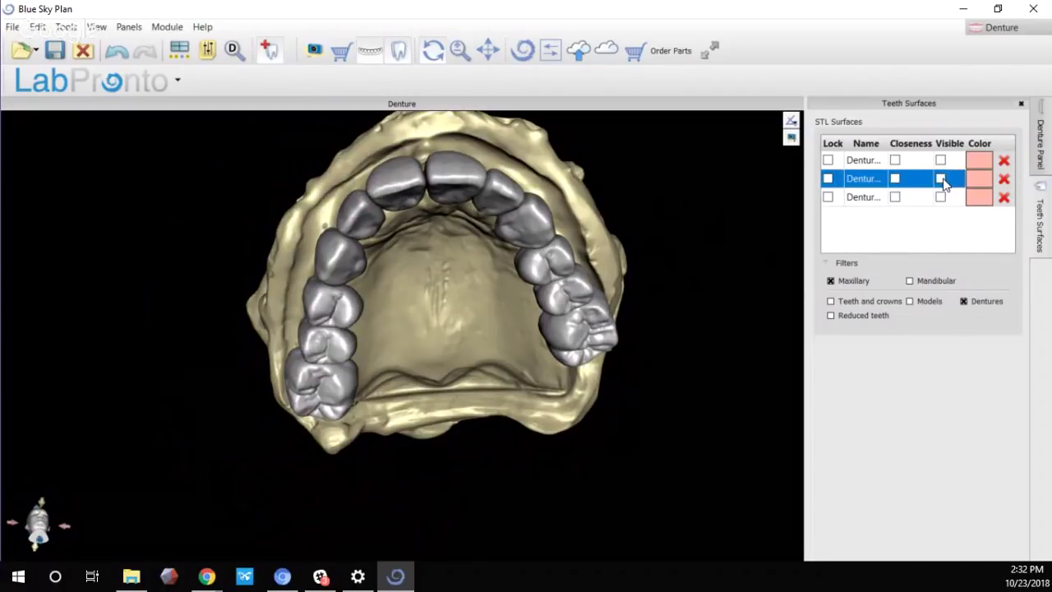
pyautogui.click(648, 153)
pyautogui.moveTo(637, 152); pyautogui.dragTo(352, 301)
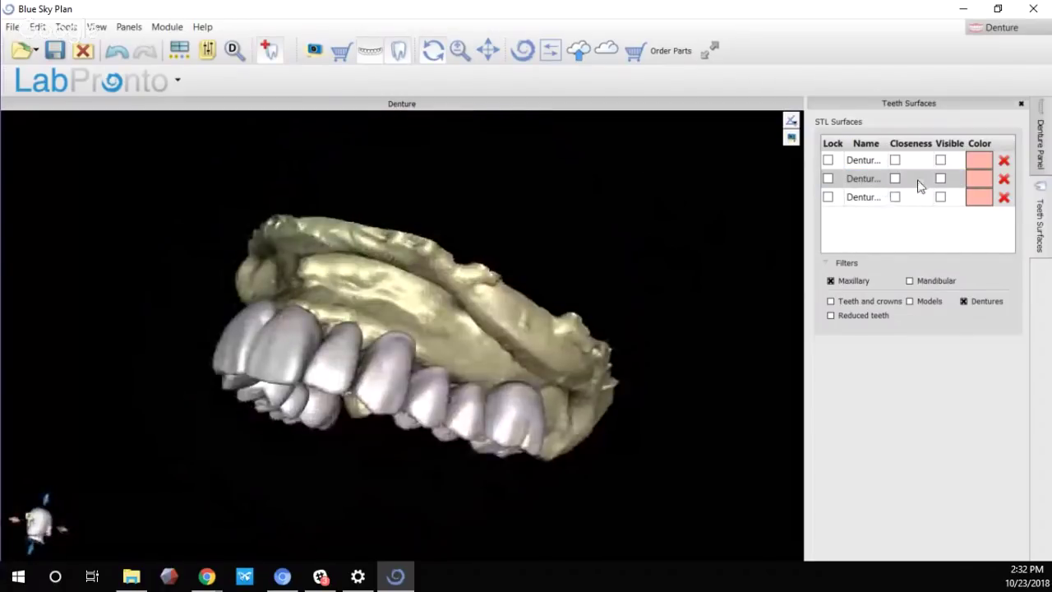
pyautogui.click(940, 178)
pyautogui.moveTo(204, 460); pyautogui.dragTo(371, 489)
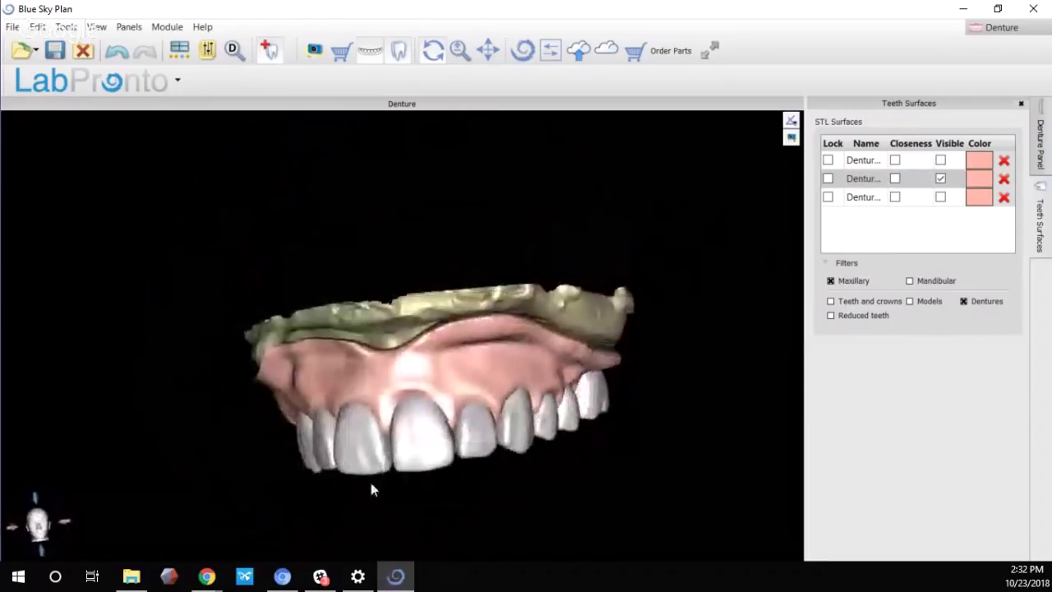
# Show all three denture surfaces together and include teeth and crowns and reduced teeth in the surface list
pyautogui.click(941, 197)
pyautogui.click(942, 161)
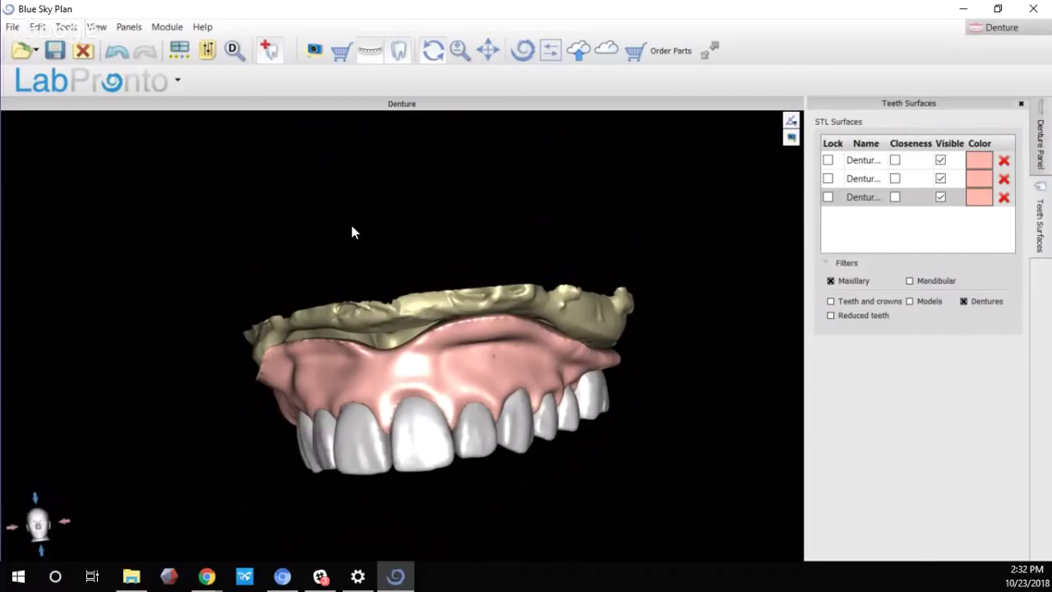
pyautogui.moveTo(265, 264); pyautogui.dragTo(711, 320)
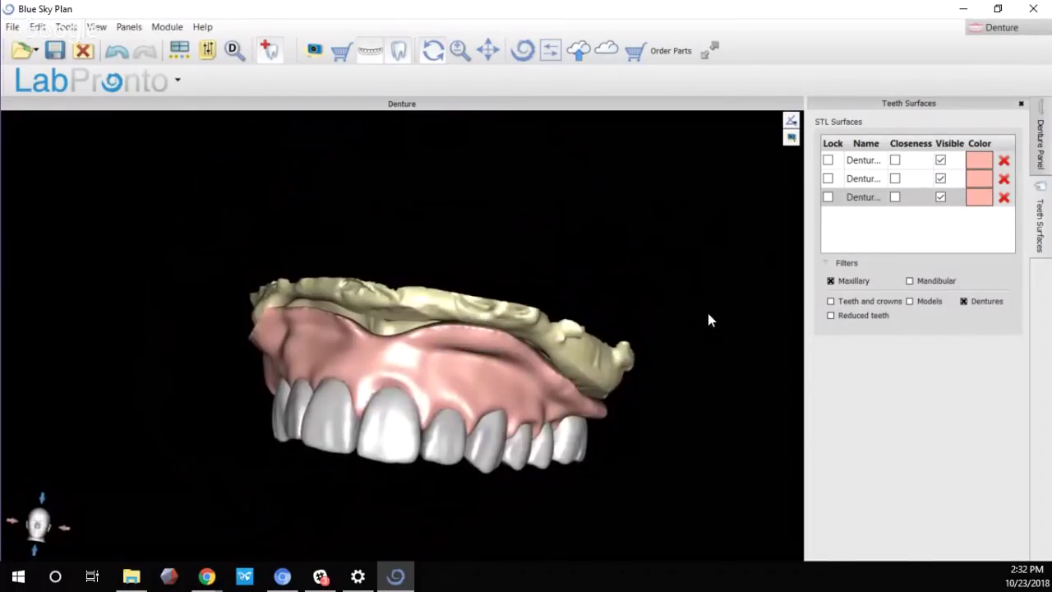
pyautogui.click(831, 301)
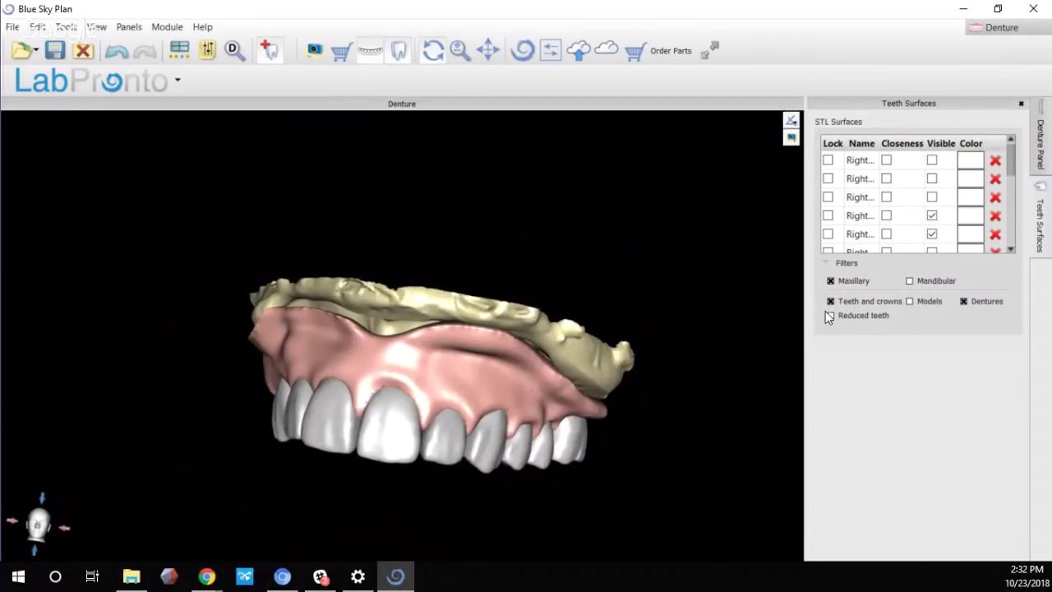
pyautogui.click(829, 315)
pyautogui.moveTo(228, 341); pyautogui.dragTo(282, 354)
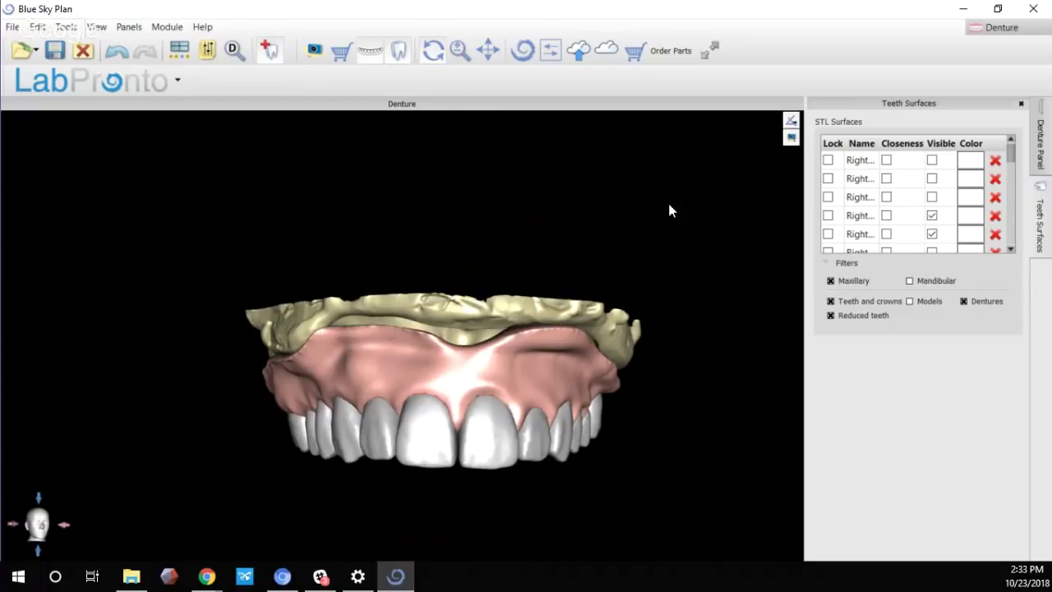
# Open the data export settings and exclude the Maxillary_Undercut and Denture base surfaces from the export
pyautogui.click(13, 27)
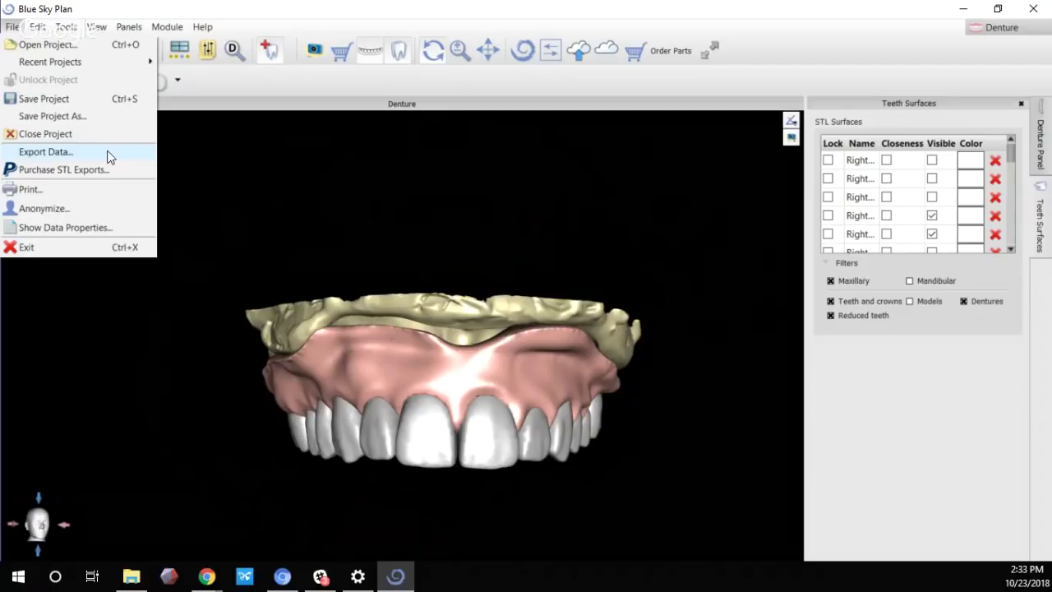
pyautogui.press('Escape')
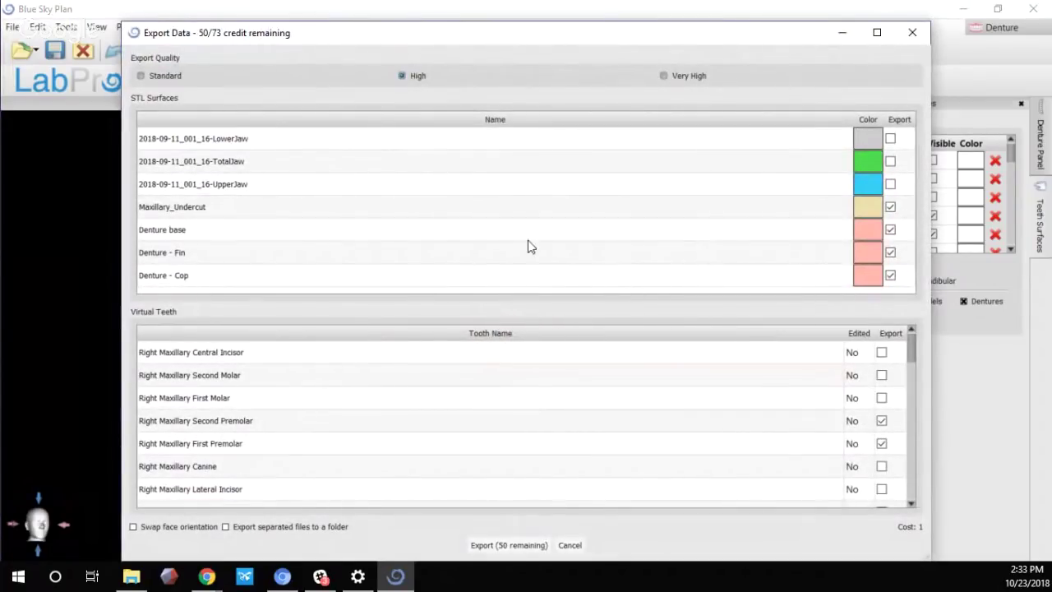
pyautogui.moveTo(633, 42); pyautogui.dragTo(562, 45)
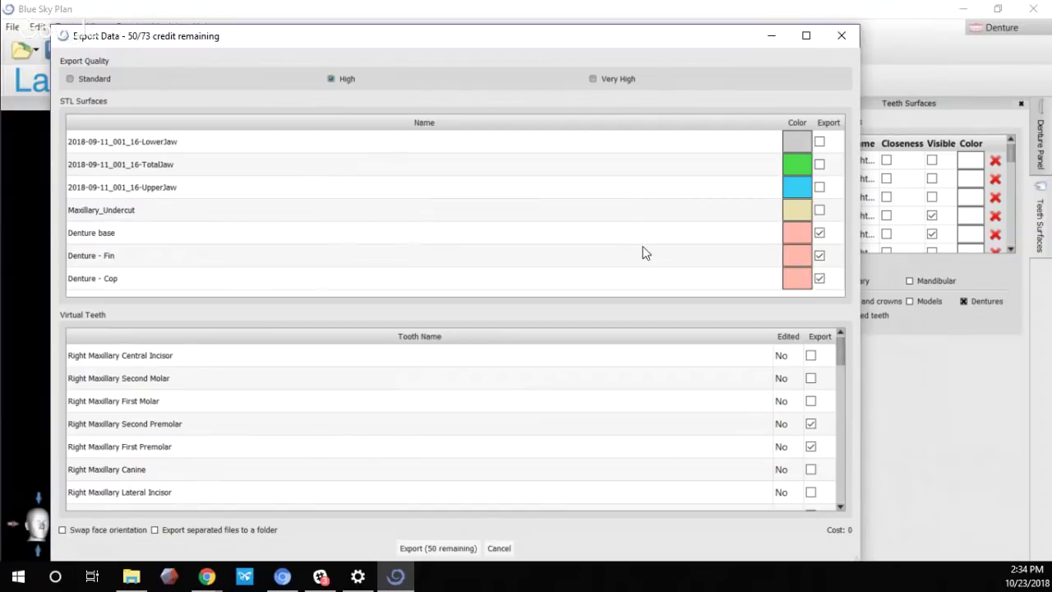
pyautogui.click(820, 234)
# Check which original and reduced maxillary teeth are selected for export in the Virtual Teeth list
pyautogui.moveTo(841, 344); pyautogui.dragTo(840, 351)
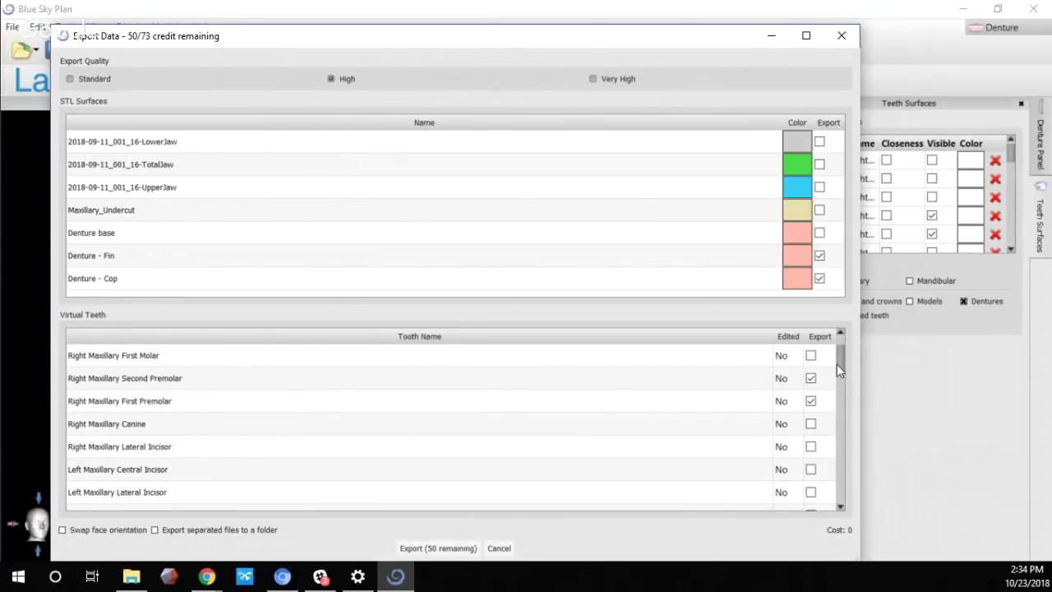
pyautogui.moveTo(839, 366); pyautogui.dragTo(857, 353)
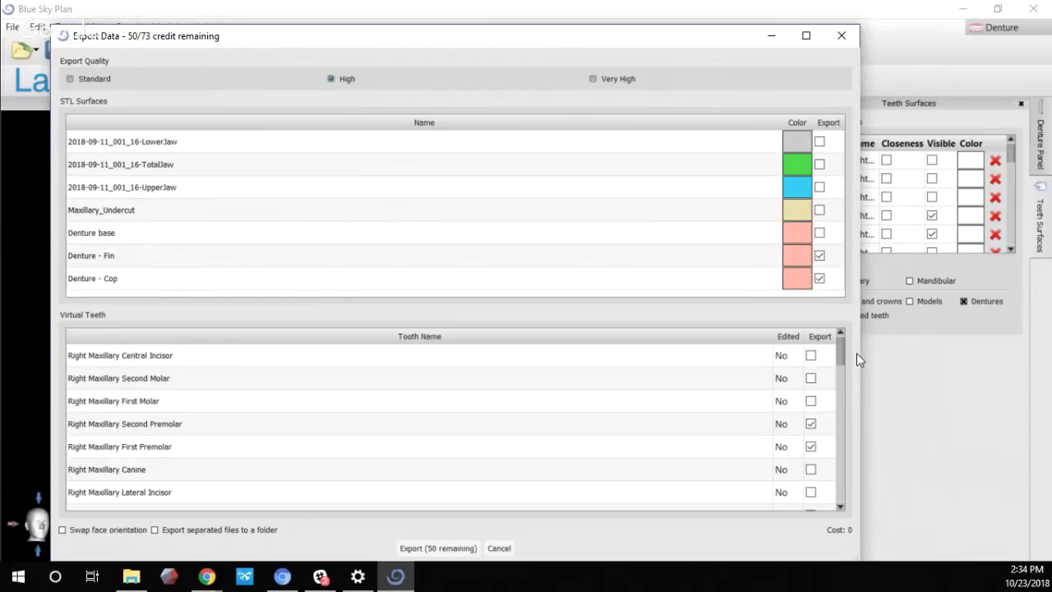
pyautogui.moveTo(857, 352); pyautogui.dragTo(852, 475)
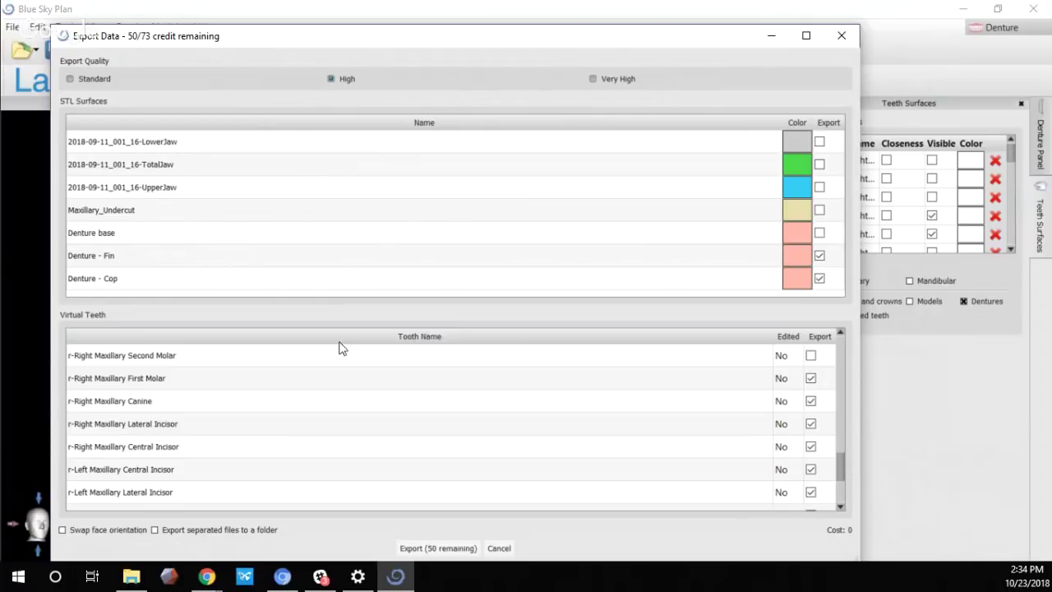
pyautogui.moveTo(842, 470); pyautogui.dragTo(839, 497)
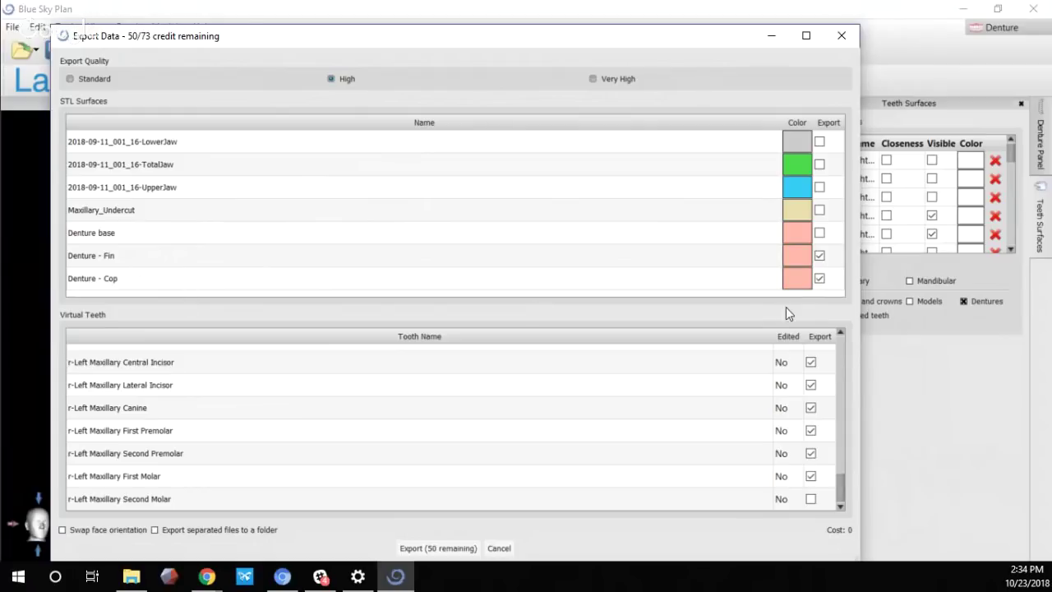
# Exclude Denture - Cop and export the Denture base and selected teeth as separate STL files to the Full Case with bite rims folder
pyautogui.click(820, 279)
pyautogui.click(451, 551)
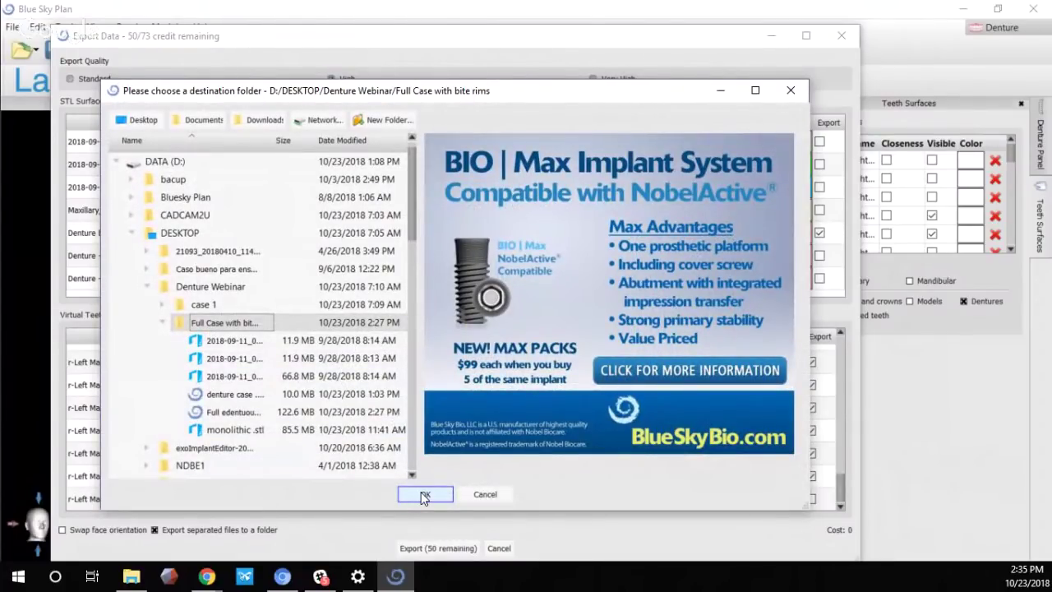
pyautogui.click(423, 496)
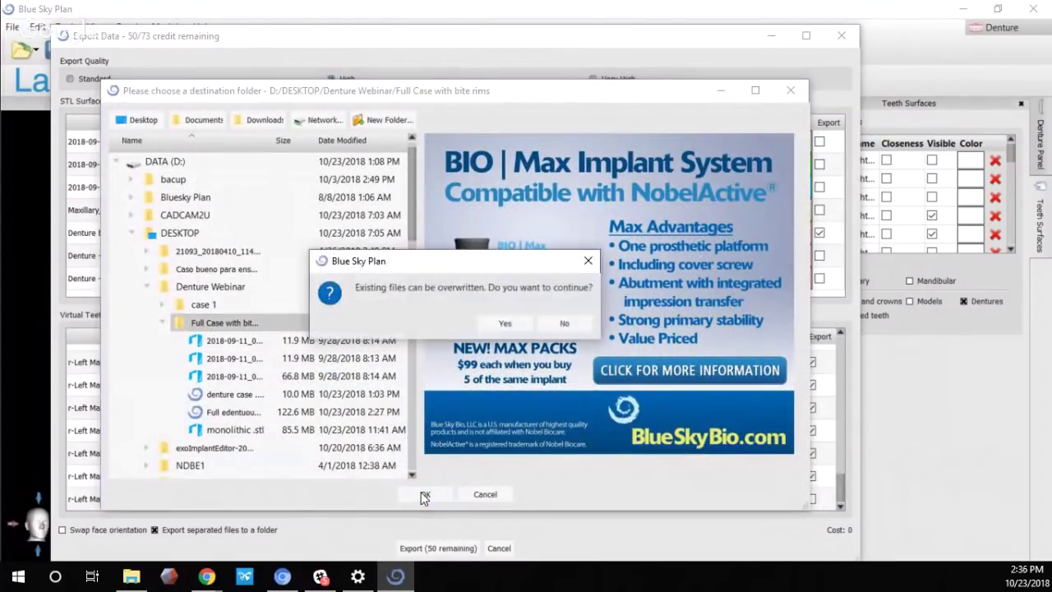
pyautogui.click(505, 323)
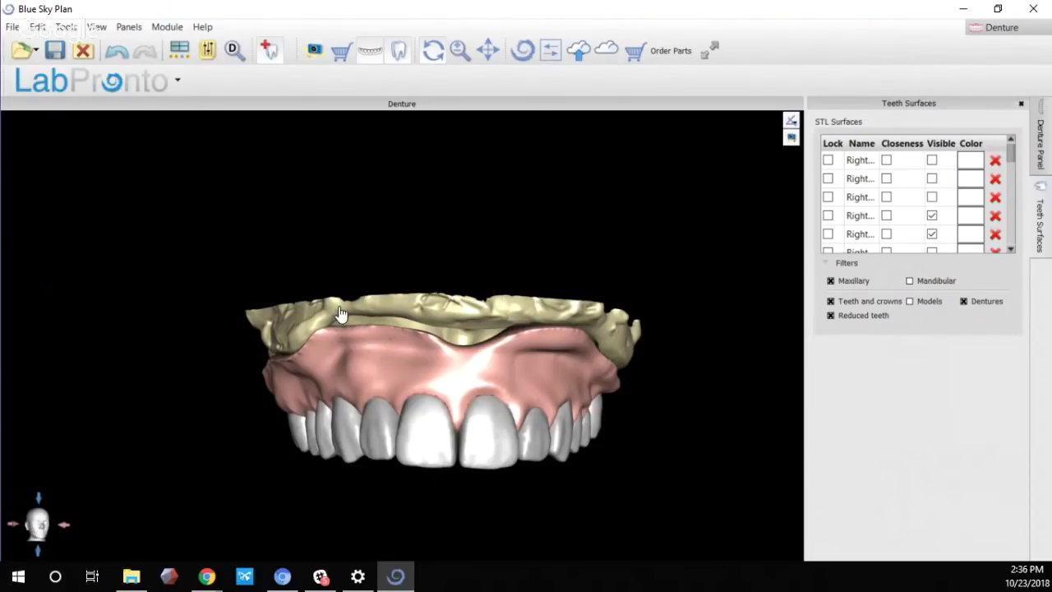
# Set up another data export with Denture base as the only STL surface, keeping the selected teeth and disabling separate files
pyautogui.click(12, 26)
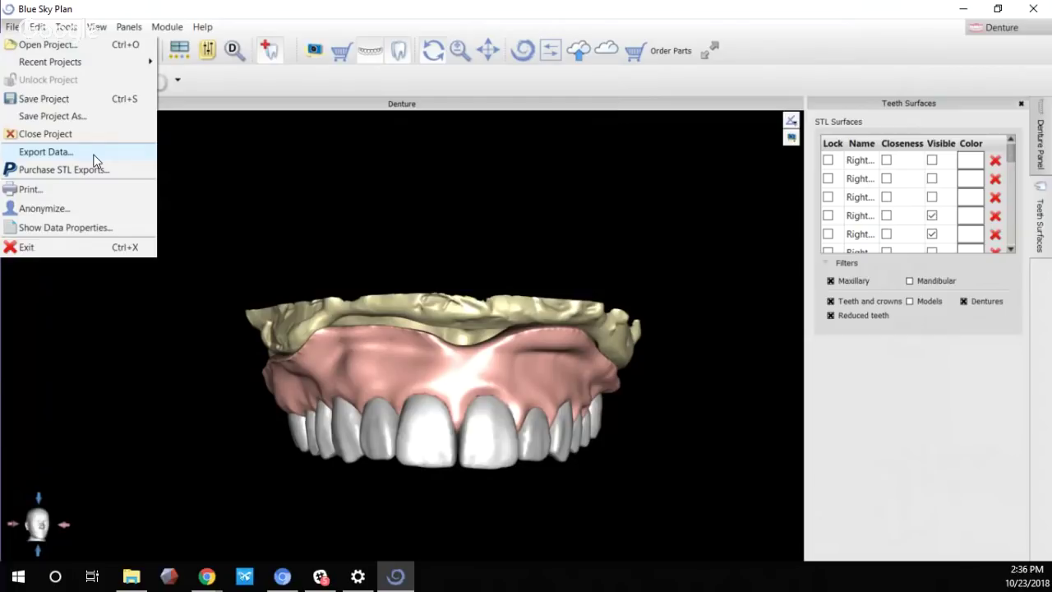
pyautogui.click(95, 157)
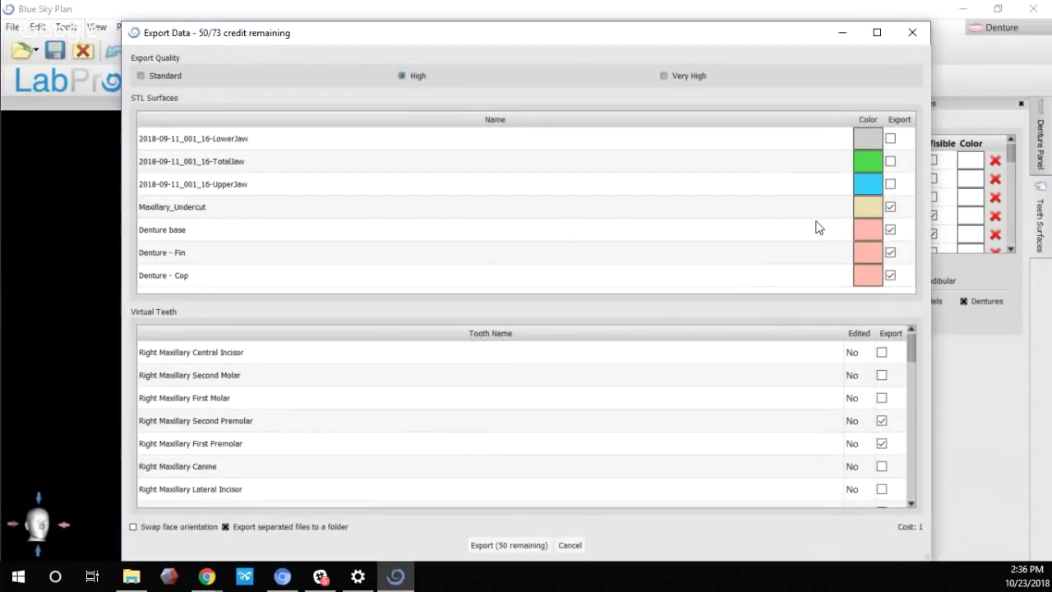
pyautogui.click(892, 206)
pyautogui.click(890, 275)
pyautogui.click(890, 231)
pyautogui.scroll(-10, 879, 423)
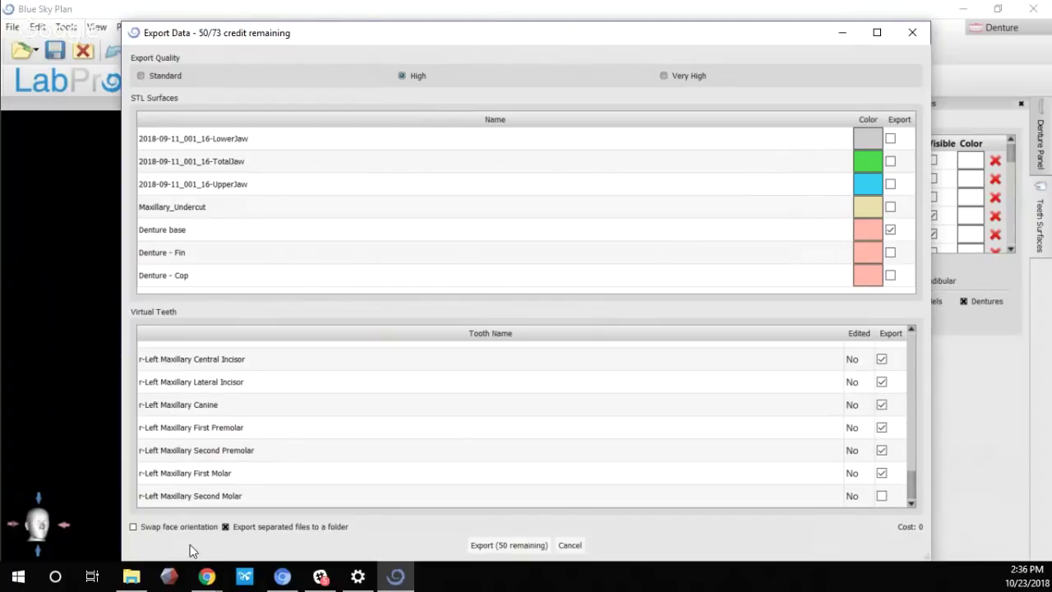
pyautogui.click(225, 527)
# Export the combined denture as "monolithic denture" in STL format to the Full Case with bite rims folder
pyautogui.click(509, 545)
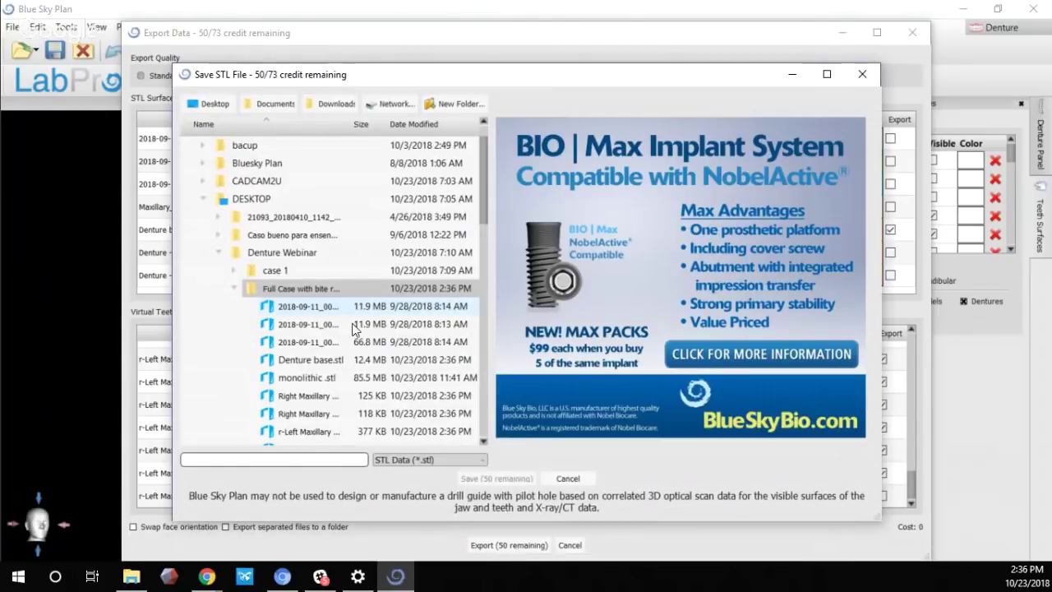
pyautogui.click(254, 460)
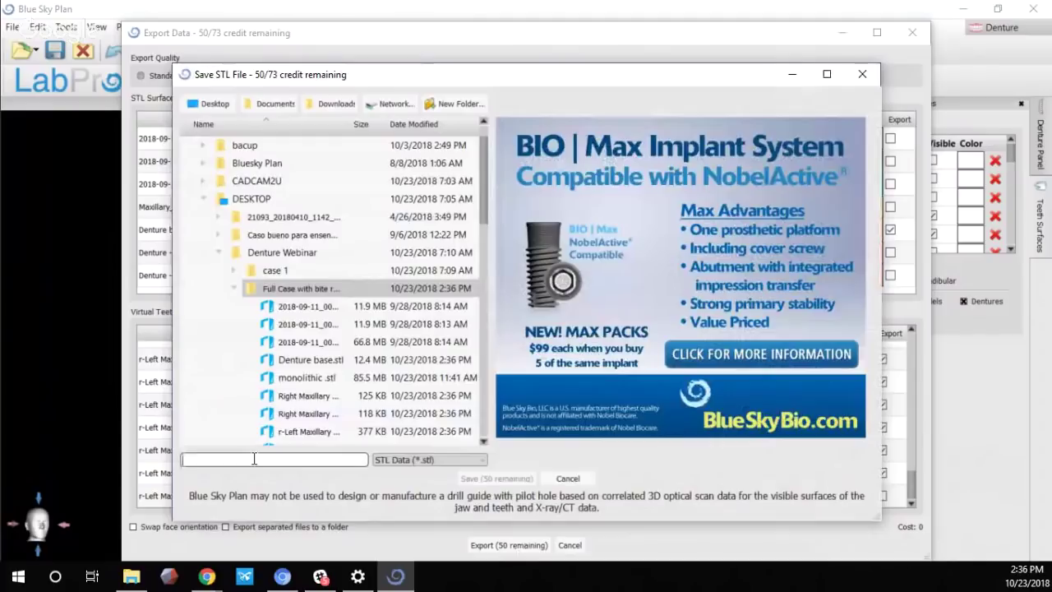
pyautogui.write('mono')
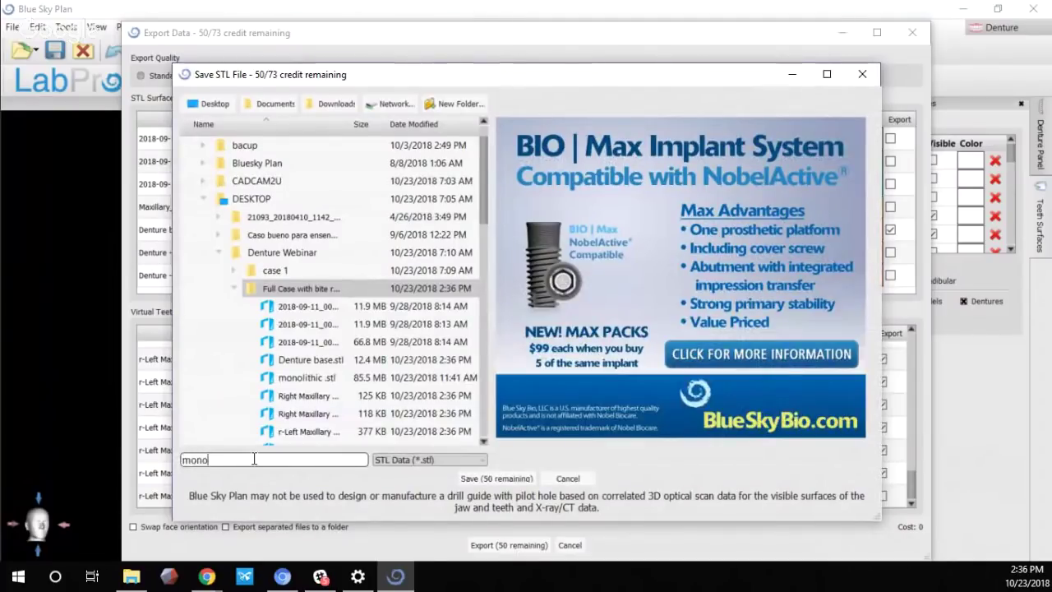
pyautogui.write('lithic denture')
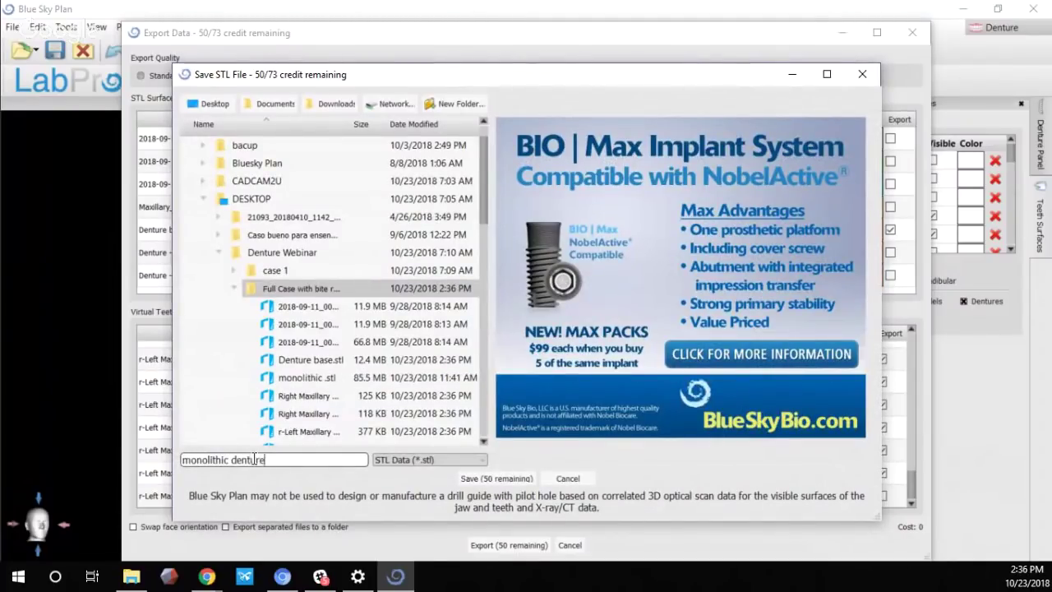
pyautogui.click(497, 478)
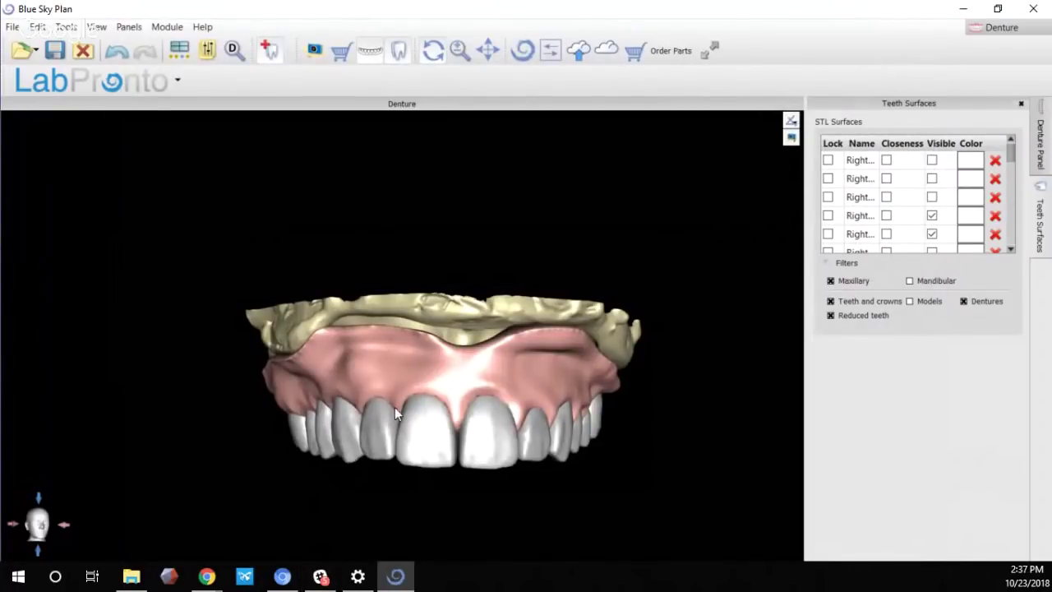
# Minimize Blue Sky Plan and launch RayWare from the desktop
pyautogui.moveTo(642, 423); pyautogui.dragTo(487, 333)
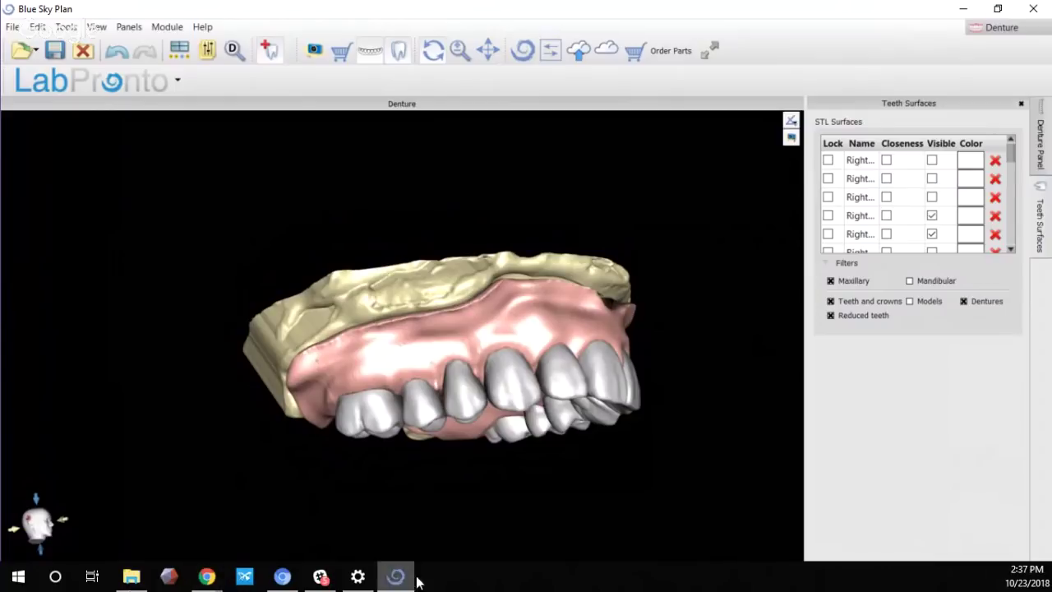
pyautogui.click(1027, 576)
pyautogui.click(1028, 575)
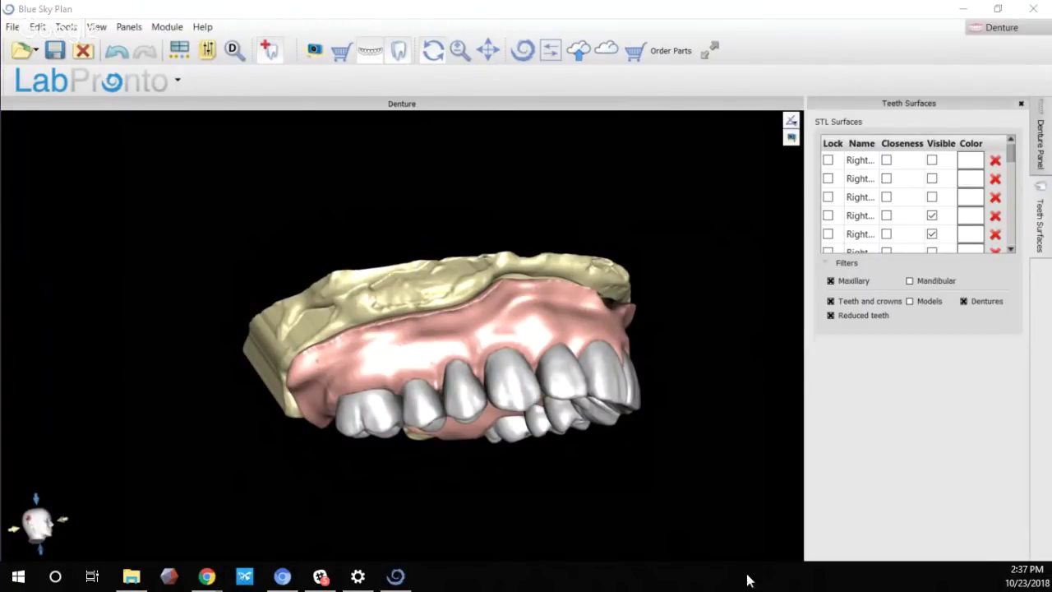
pyautogui.click(966, 11)
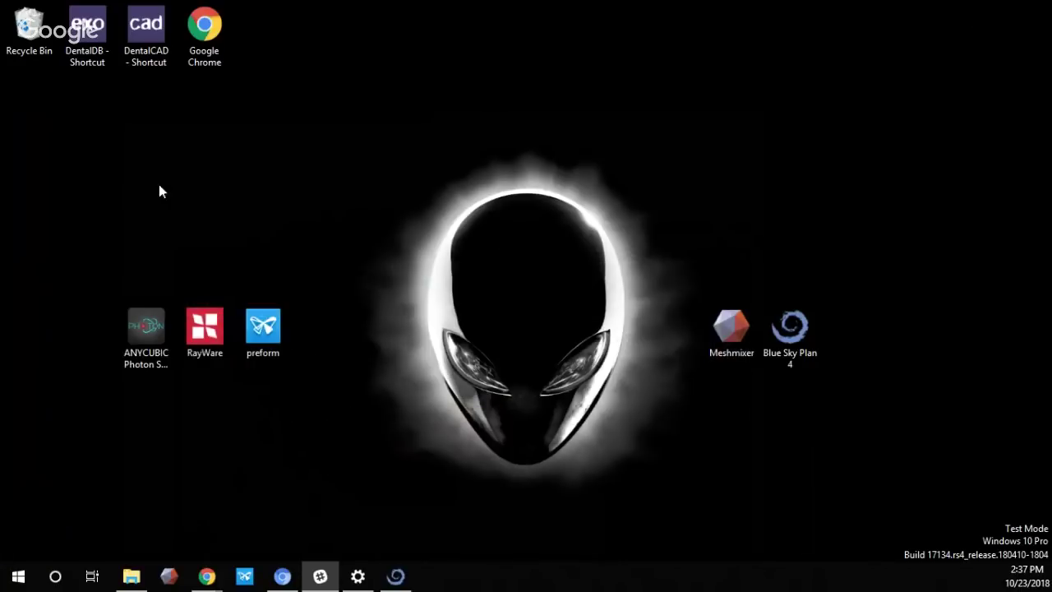
pyautogui.click(205, 327)
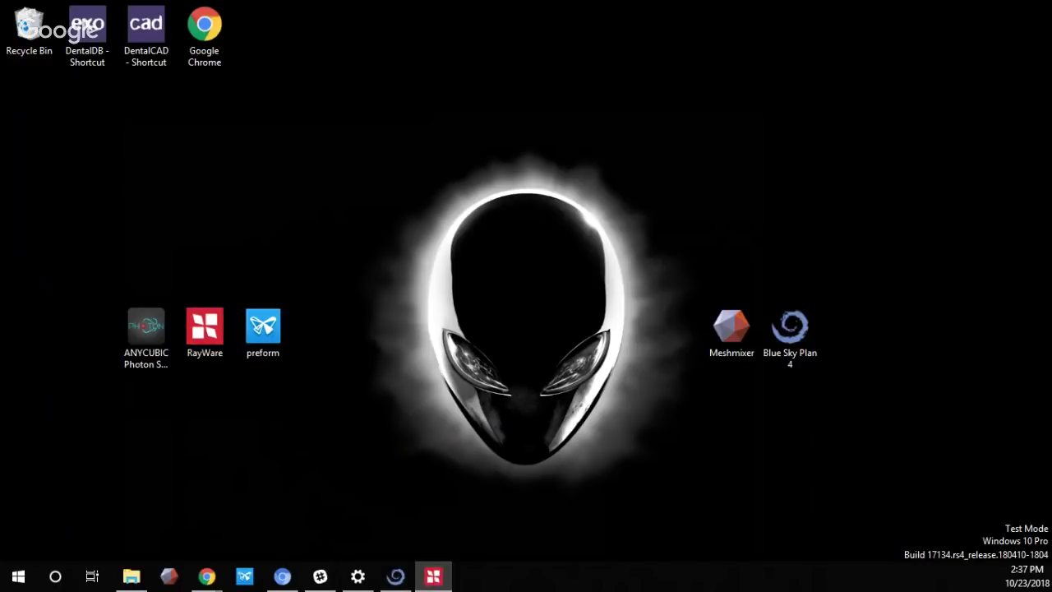
pyautogui.moveTo(4, 8); pyautogui.dragTo(744, 37)
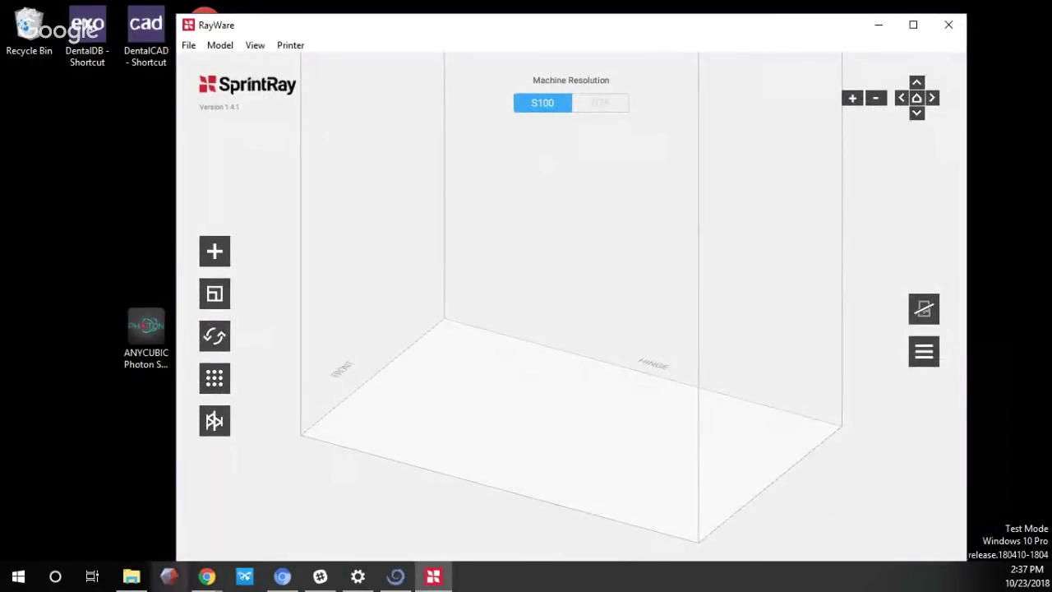
# Load the monolithic denture file from the Full Case with bite rims folder into the RayWare build area and maximize RayWare
pyautogui.click(134, 576)
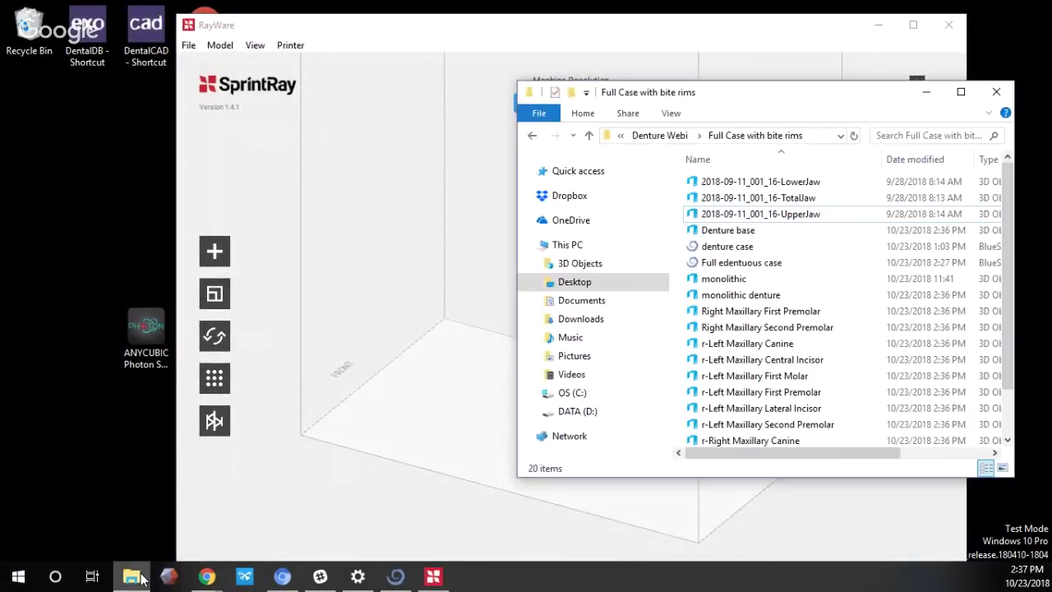
pyautogui.click(787, 248)
pyautogui.press('Down')
pyautogui.press('Down')
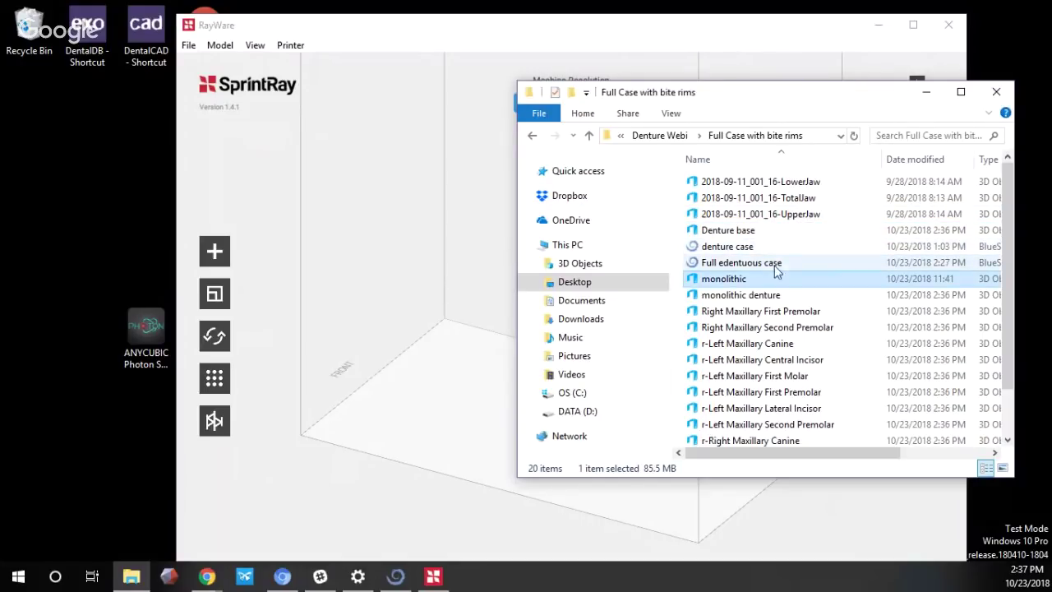
pyautogui.moveTo(787, 301); pyautogui.dragTo(444, 366)
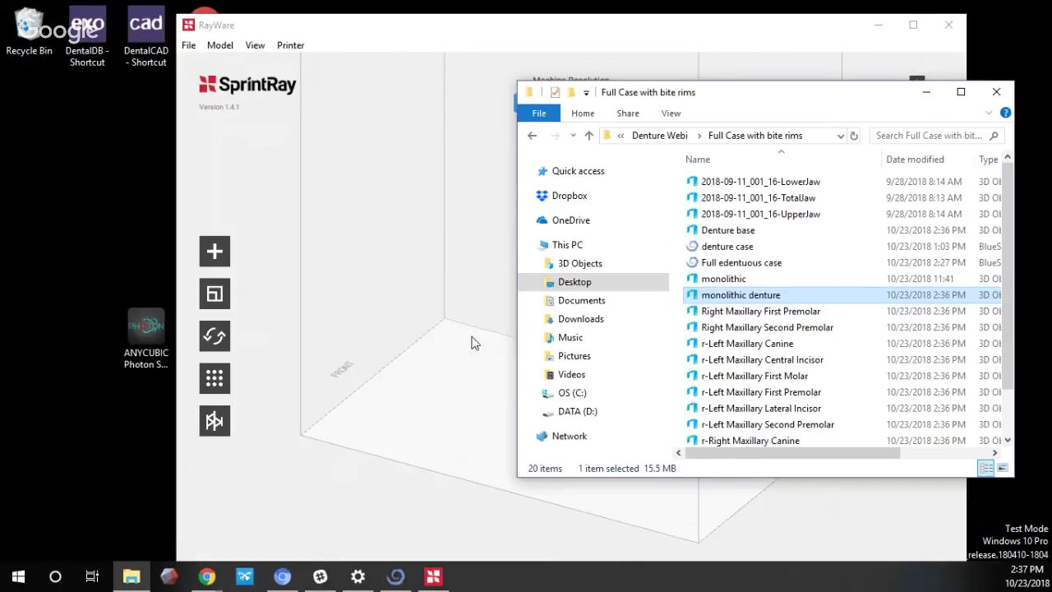
pyautogui.click(927, 91)
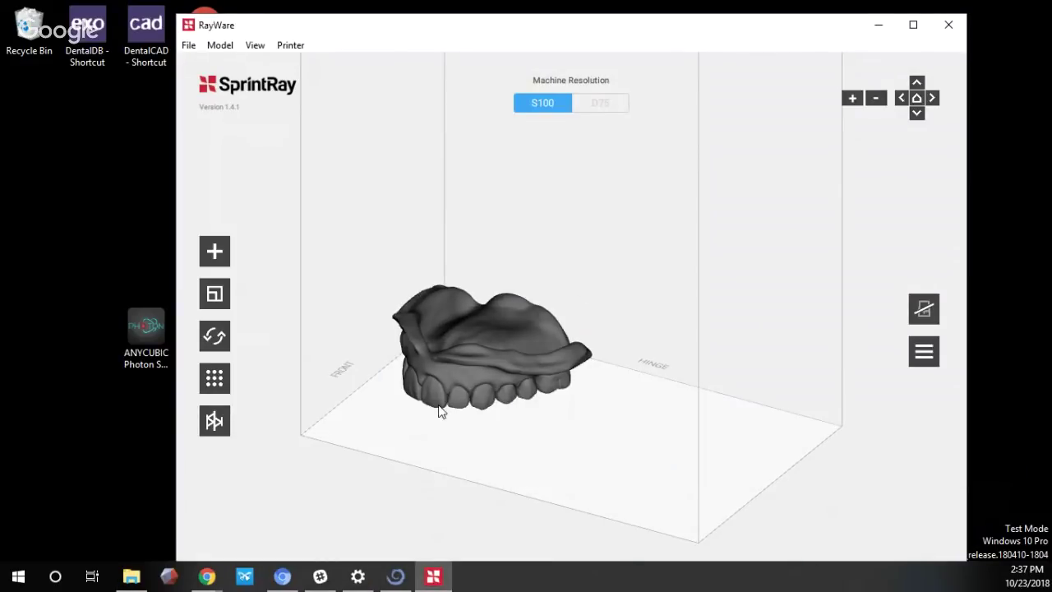
pyautogui.doubleClick(734, 27)
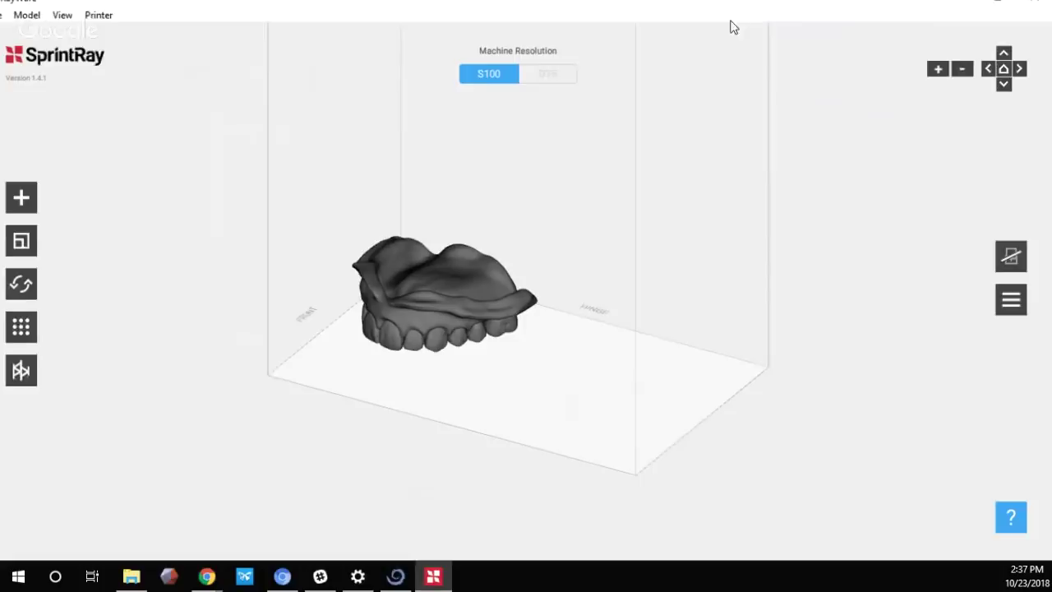
# Examine the imported denture's teeth, palate and borders from the front, side and above on the build platform
pyautogui.click(433, 311)
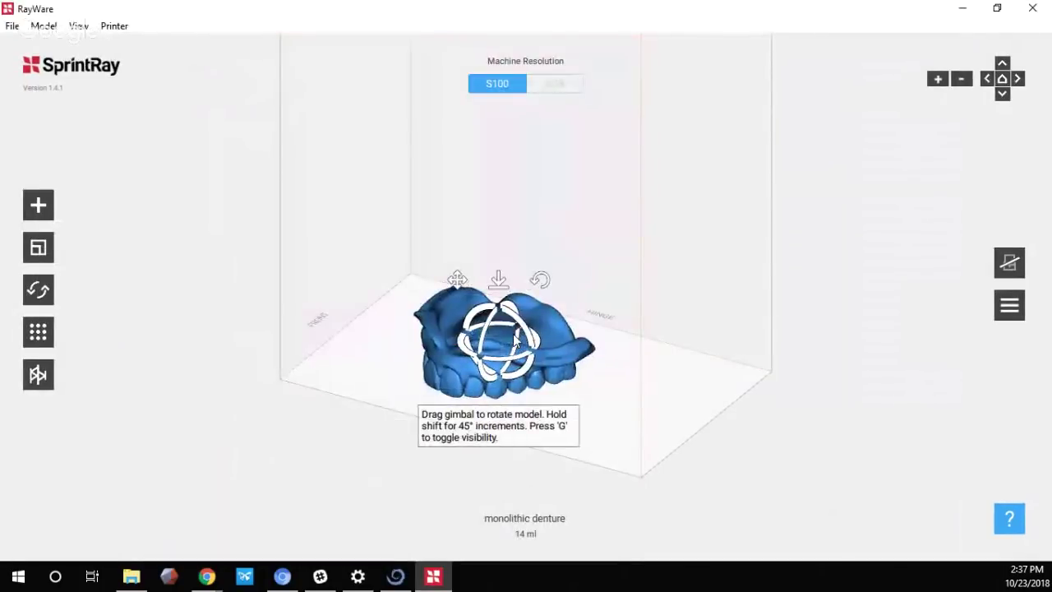
pyautogui.moveTo(455, 372); pyautogui.dragTo(580, 346)
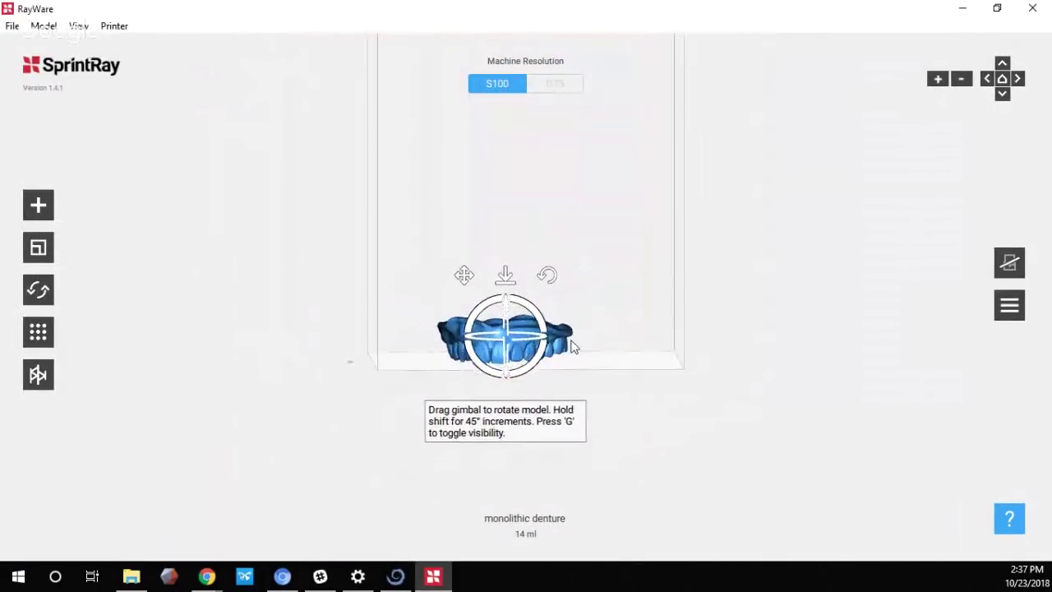
pyautogui.scroll(5, 575, 345)
pyautogui.moveTo(461, 249); pyautogui.dragTo(453, 300)
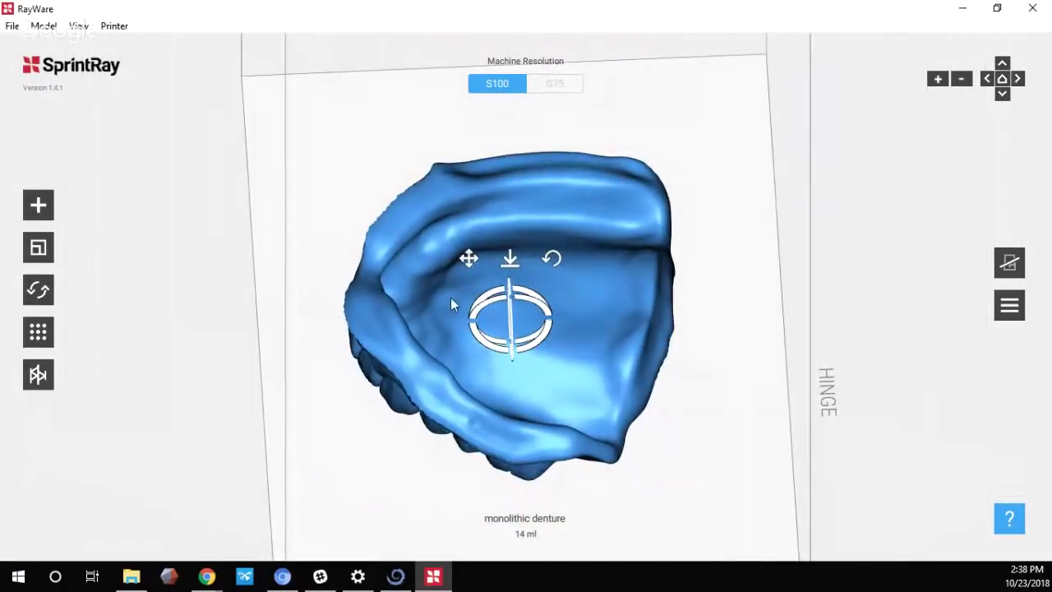
pyautogui.scroll(5, 446, 357)
pyautogui.scroll(-5, 462, 361)
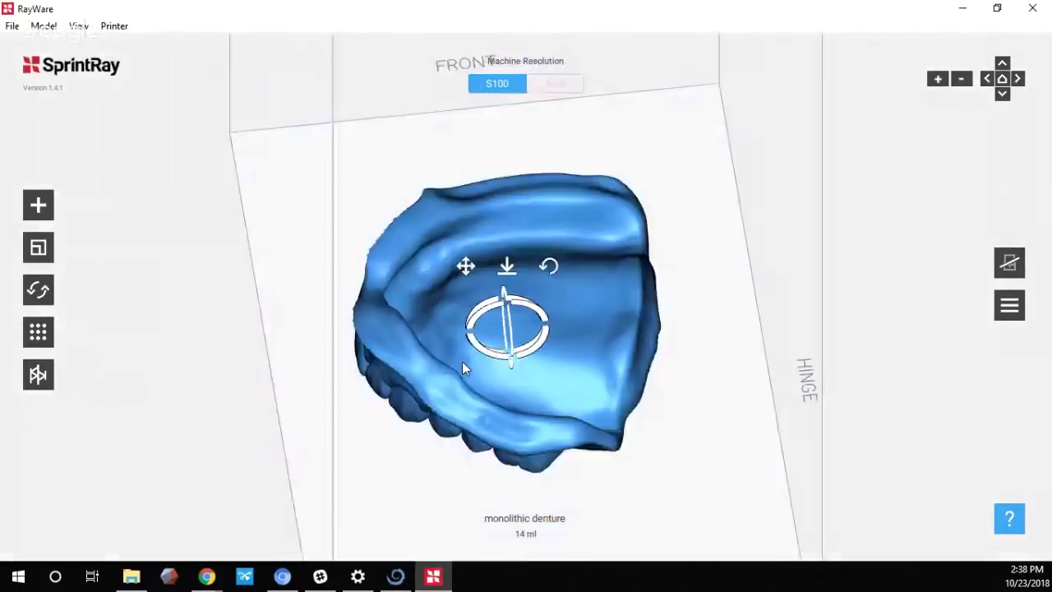
pyautogui.moveTo(466, 369); pyautogui.dragTo(527, 355)
pyautogui.click(305, 333)
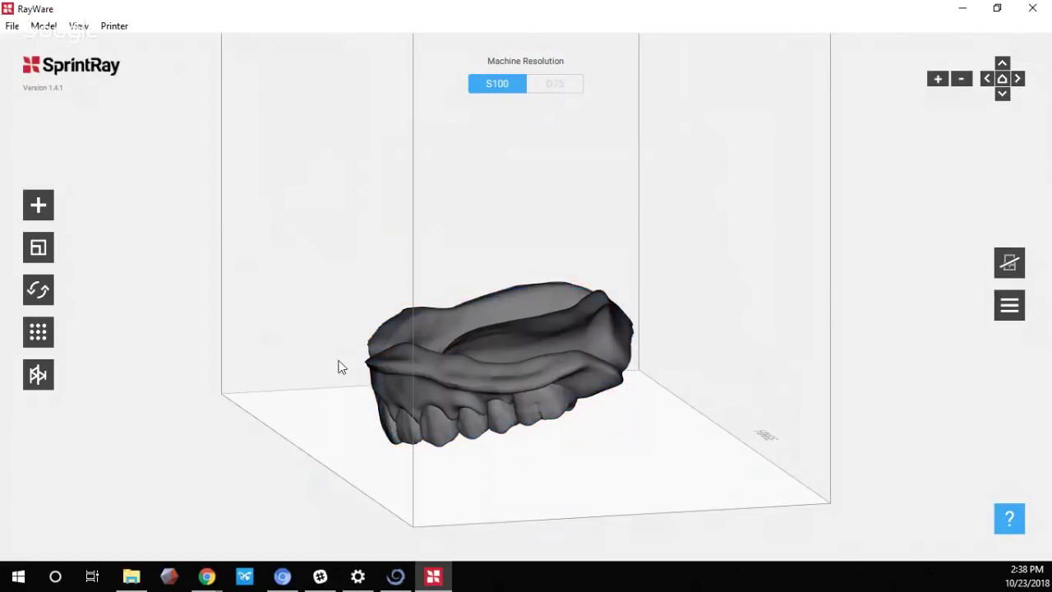
pyautogui.moveTo(341, 366); pyautogui.dragTo(506, 371)
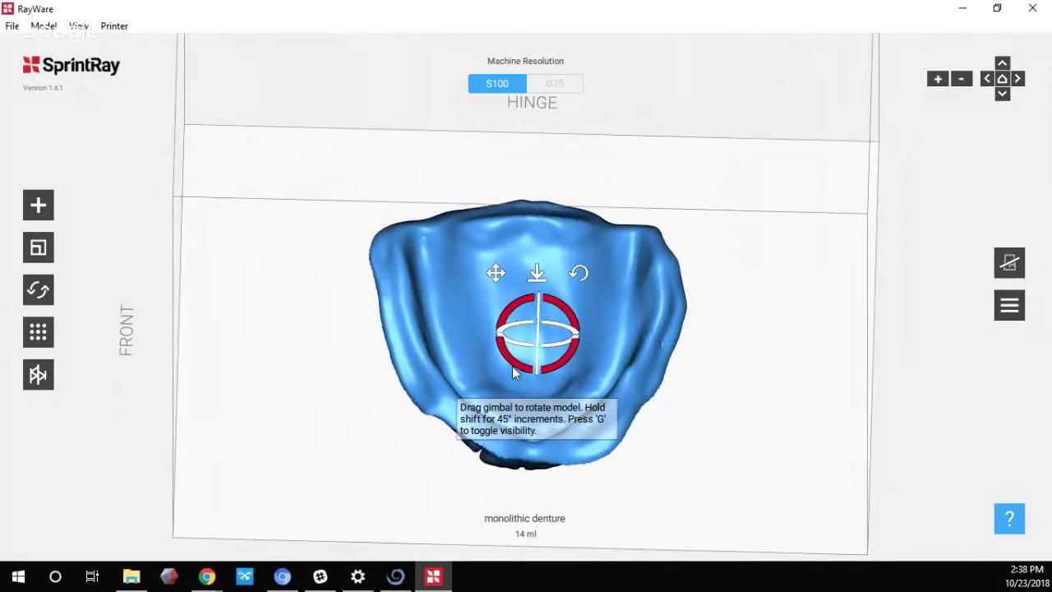
pyautogui.scroll(3, 542, 378)
pyautogui.scroll(-4, 573, 389)
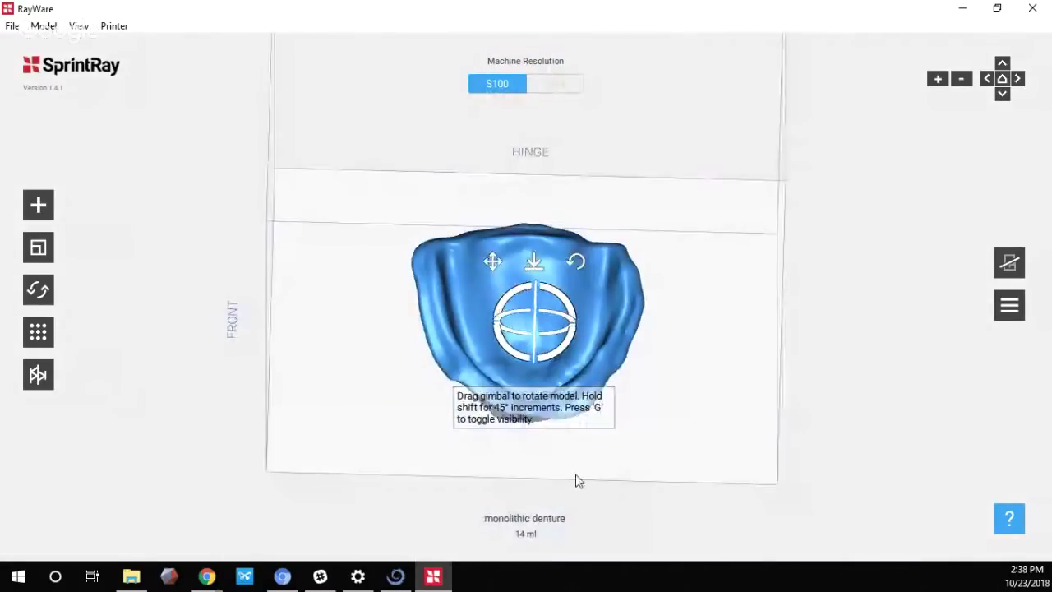
pyautogui.moveTo(576, 479); pyautogui.dragTo(578, 364)
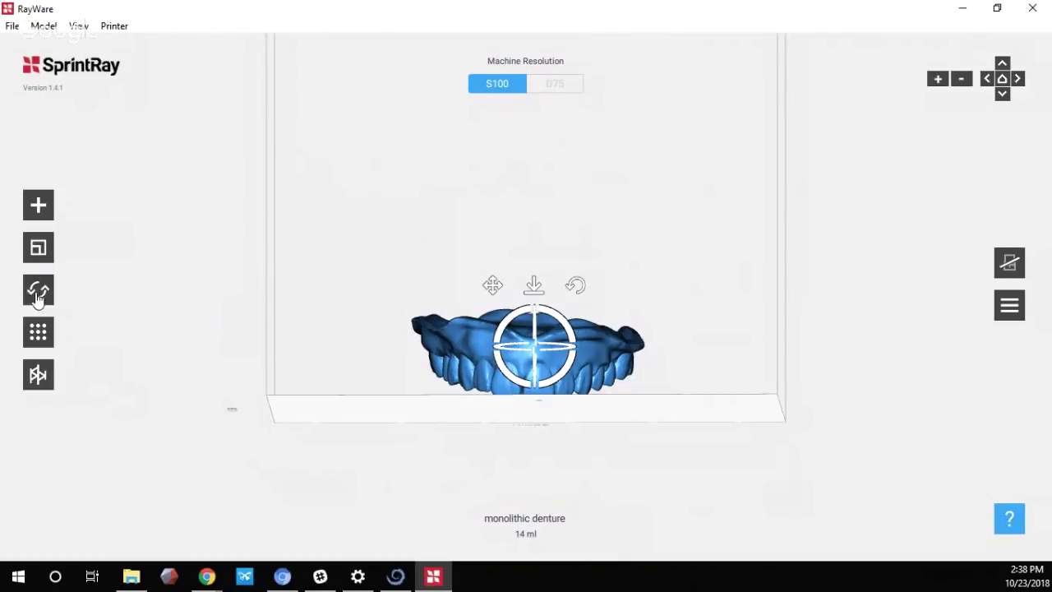
# Generate low-density supports for the denture in its teeth-down orientation and check them around the model
pyautogui.click(37, 375)
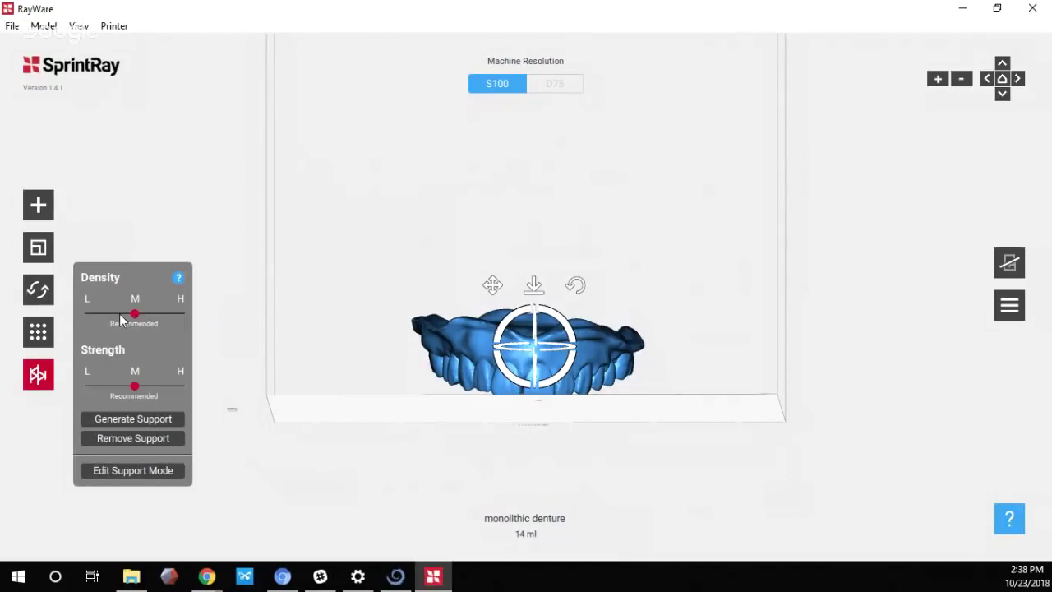
pyautogui.click(89, 314)
pyautogui.click(153, 421)
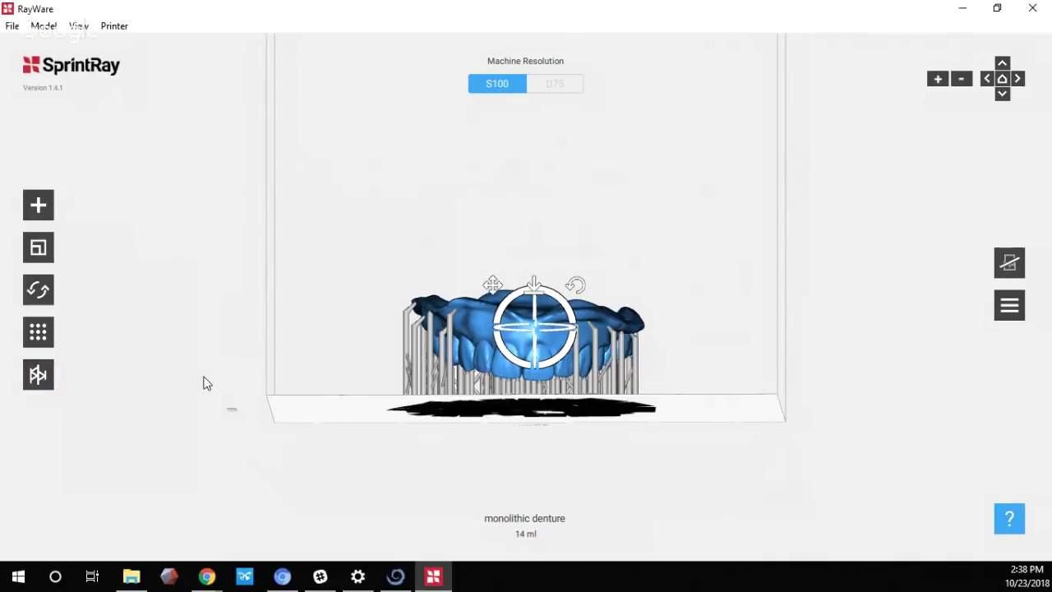
pyautogui.click(638, 363)
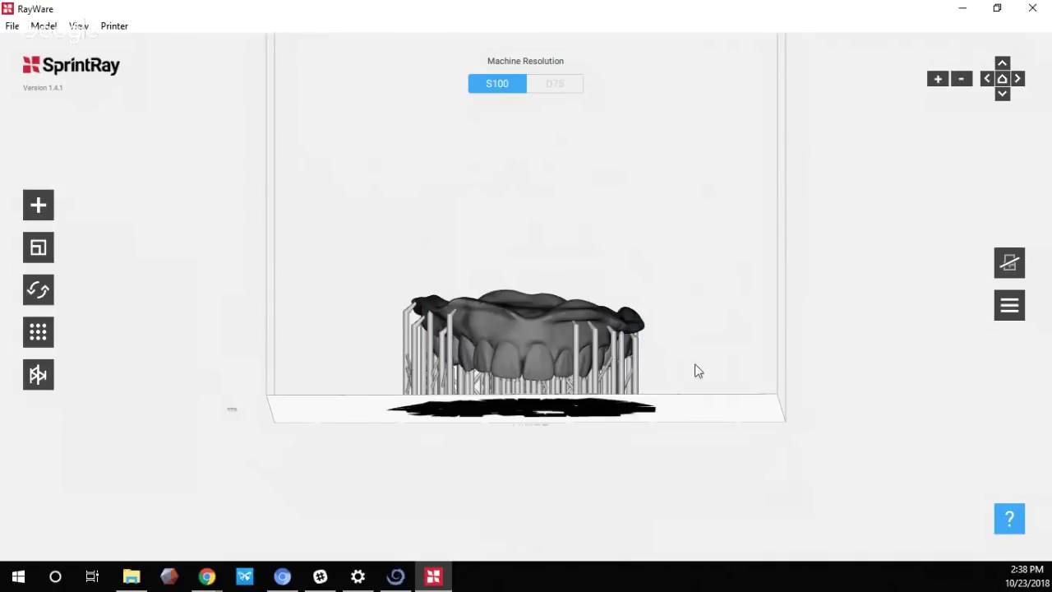
pyautogui.moveTo(696, 371); pyautogui.dragTo(490, 375)
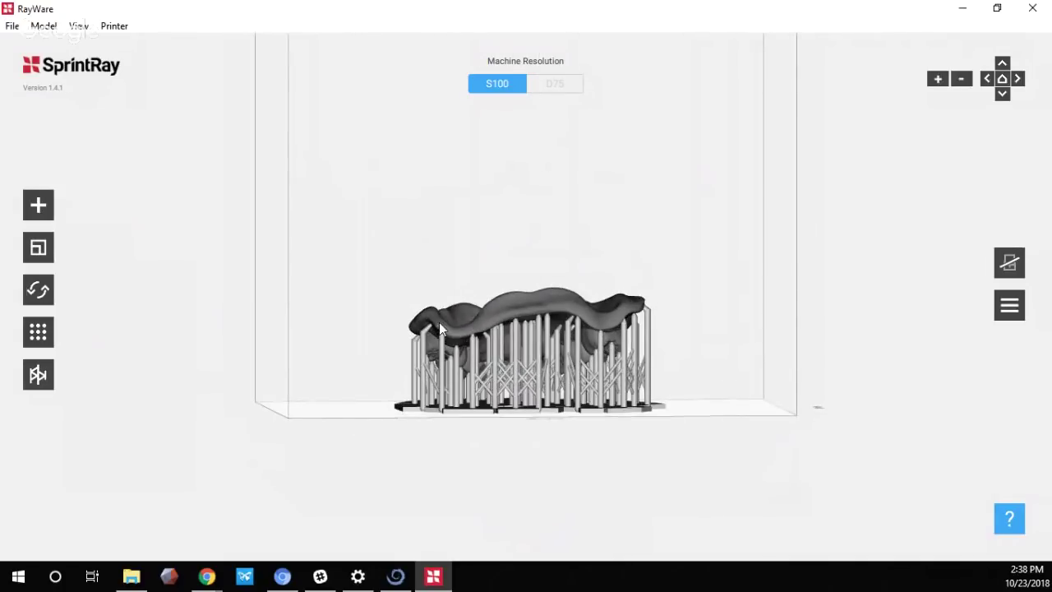
# Rotate the denture on the build platform so its teeth face up and its fitting surface faces down
pyautogui.click(514, 310)
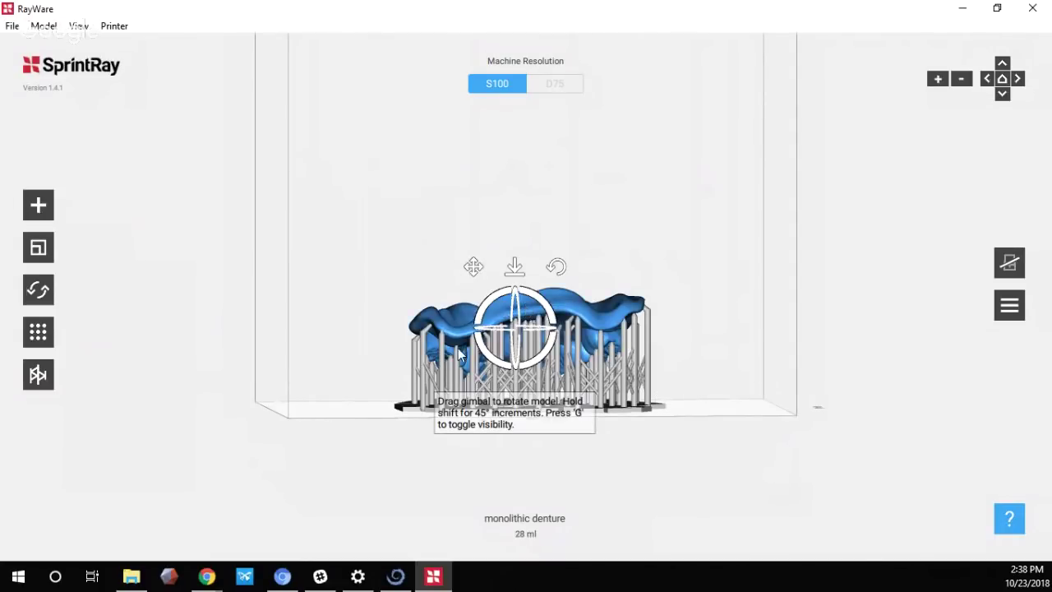
pyautogui.moveTo(501, 322); pyautogui.dragTo(519, 371)
pyautogui.click(306, 314)
pyautogui.click(476, 380)
pyautogui.moveTo(386, 337); pyautogui.dragTo(437, 301)
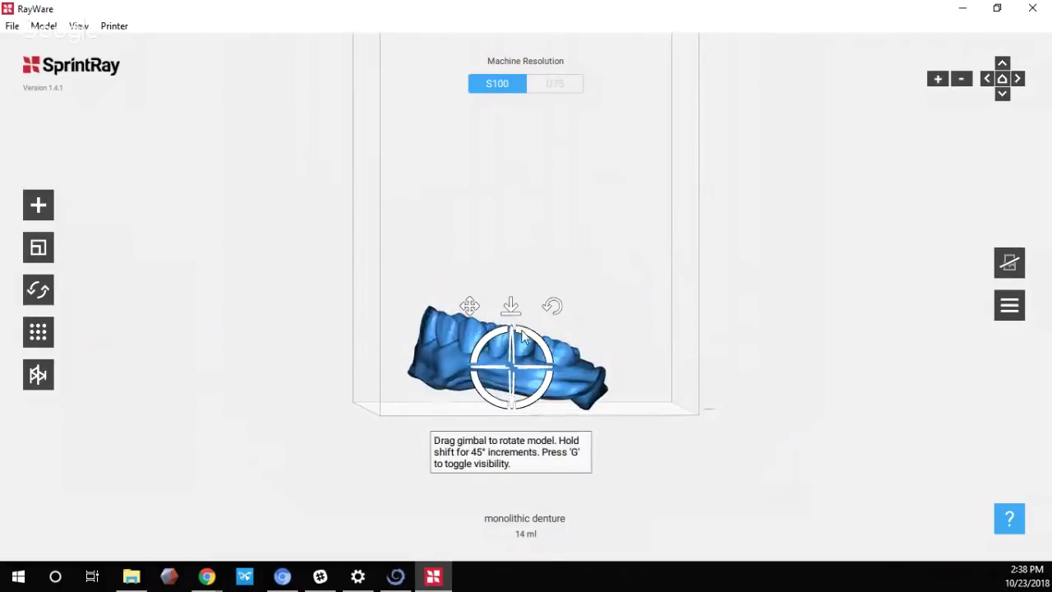
# Tilt the teeth-up denture further off the platform, generate low-density supports for it, and check the supports from around the model
pyautogui.moveTo(522, 333)
pyautogui.mouseDown()
pyautogui.moveTo(531, 347)
pyautogui.moveTo(505, 345)
pyautogui.mouseUp()
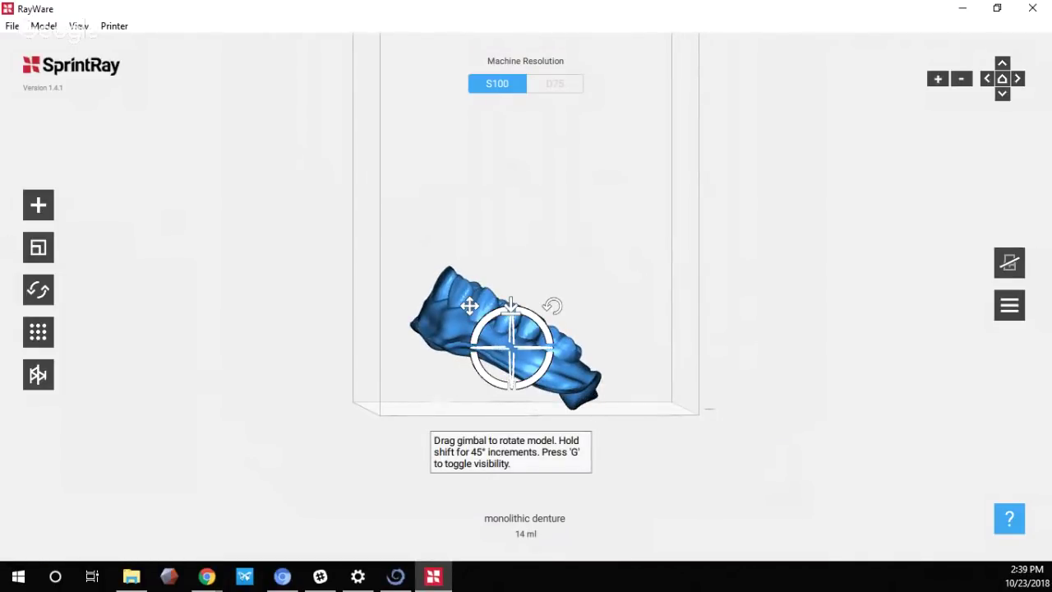
pyautogui.click(39, 377)
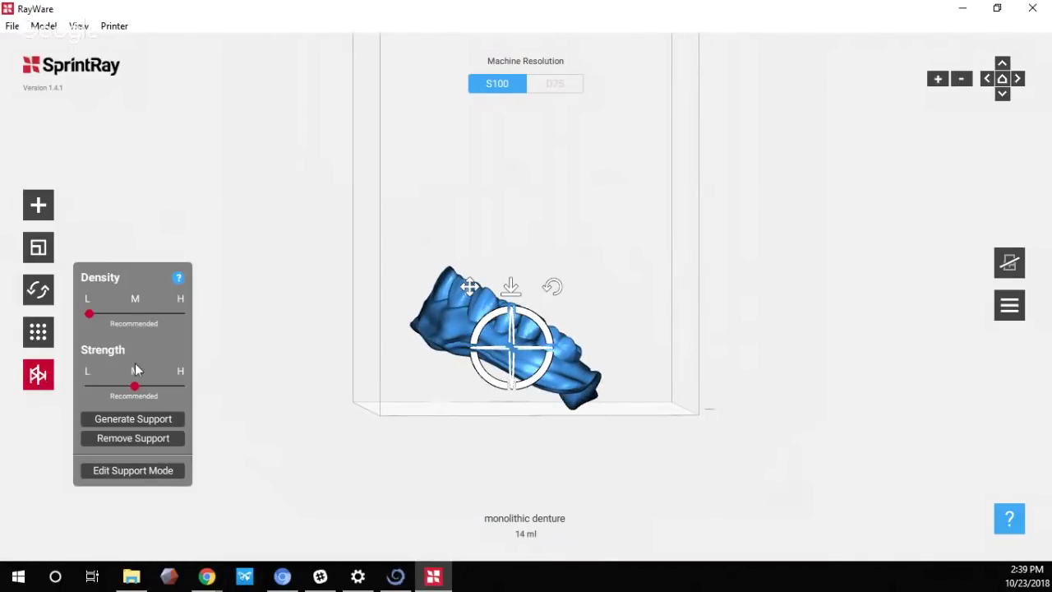
pyautogui.click(136, 419)
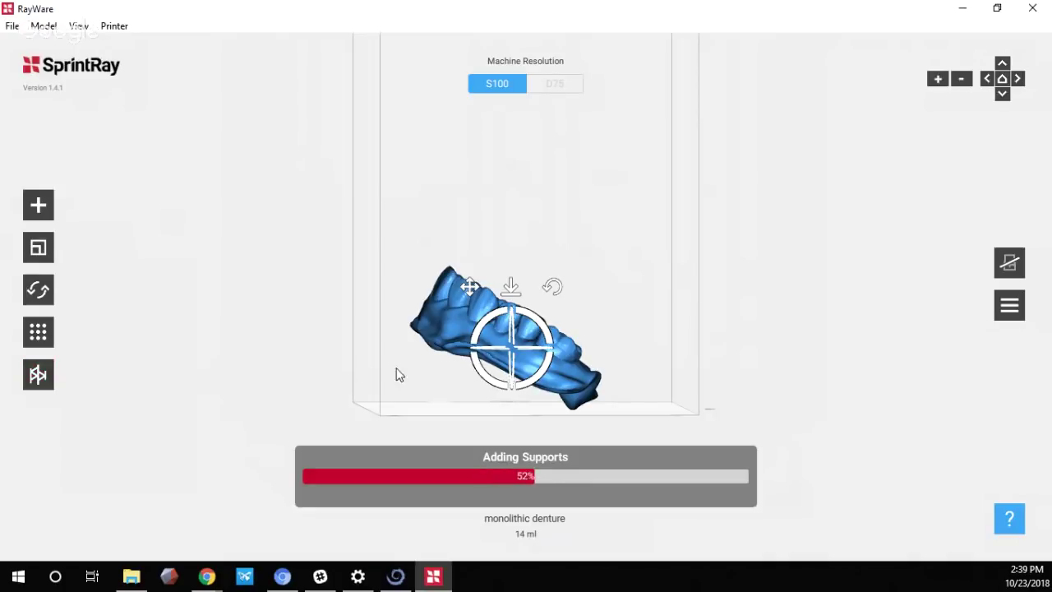
pyautogui.click(616, 261)
pyautogui.moveTo(568, 307)
pyautogui.mouseDown()
pyautogui.moveTo(551, 341)
pyautogui.moveTo(570, 311)
pyautogui.mouseUp()
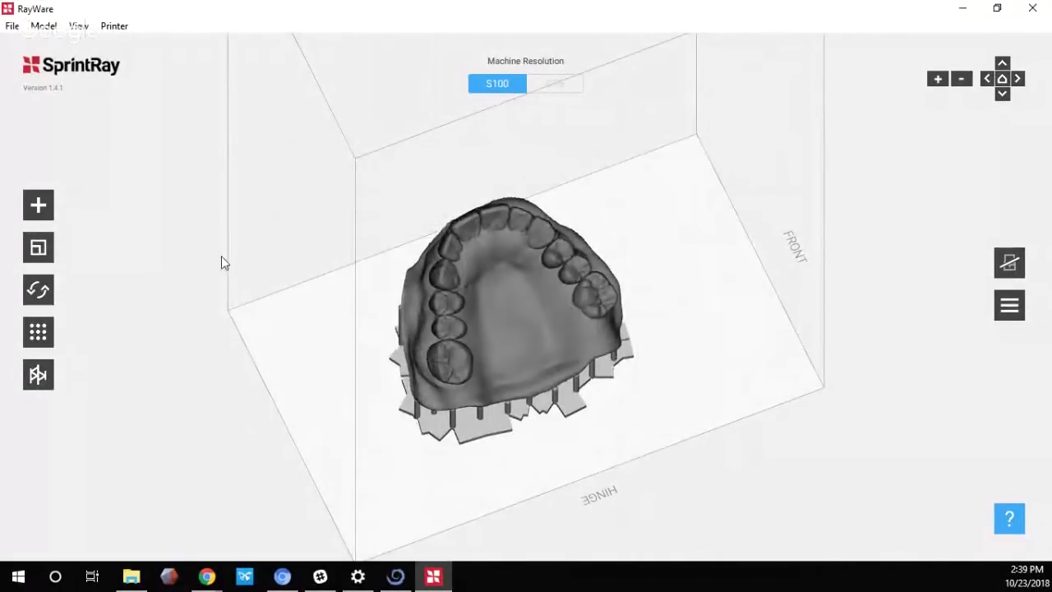
pyautogui.moveTo(263, 361); pyautogui.dragTo(491, 346)
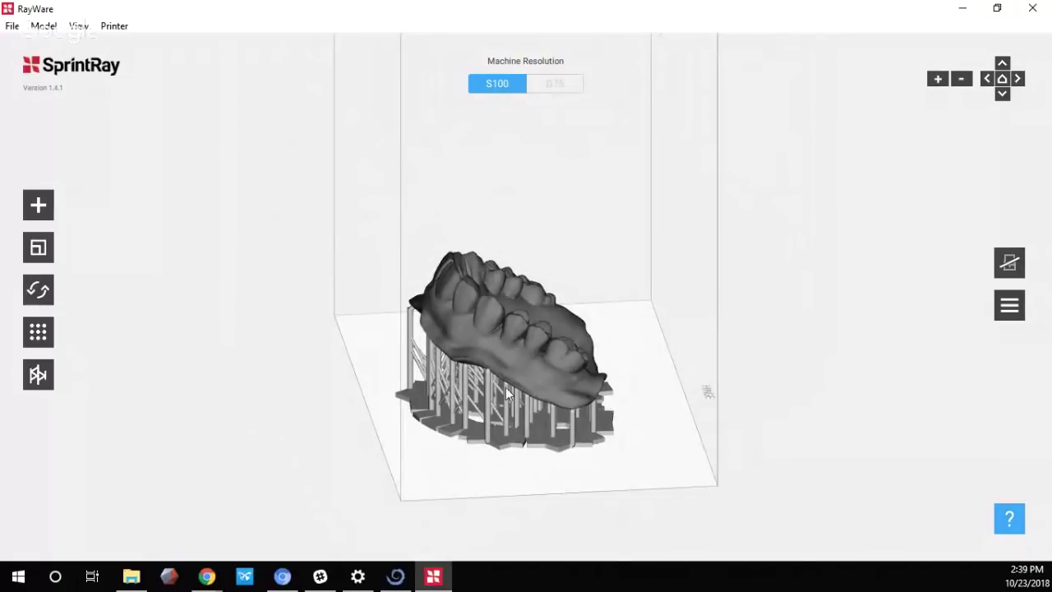
# Rotate the denture so its teeth face down and its fitting surface faces up, and generate low-density supports
pyautogui.click(511, 342)
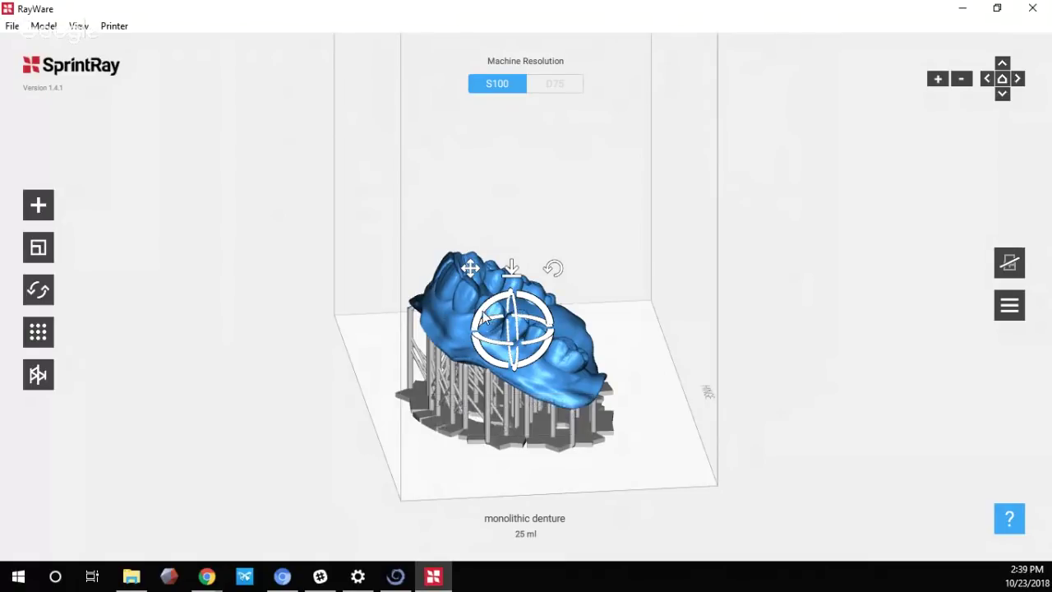
pyautogui.moveTo(485, 314); pyautogui.dragTo(569, 392)
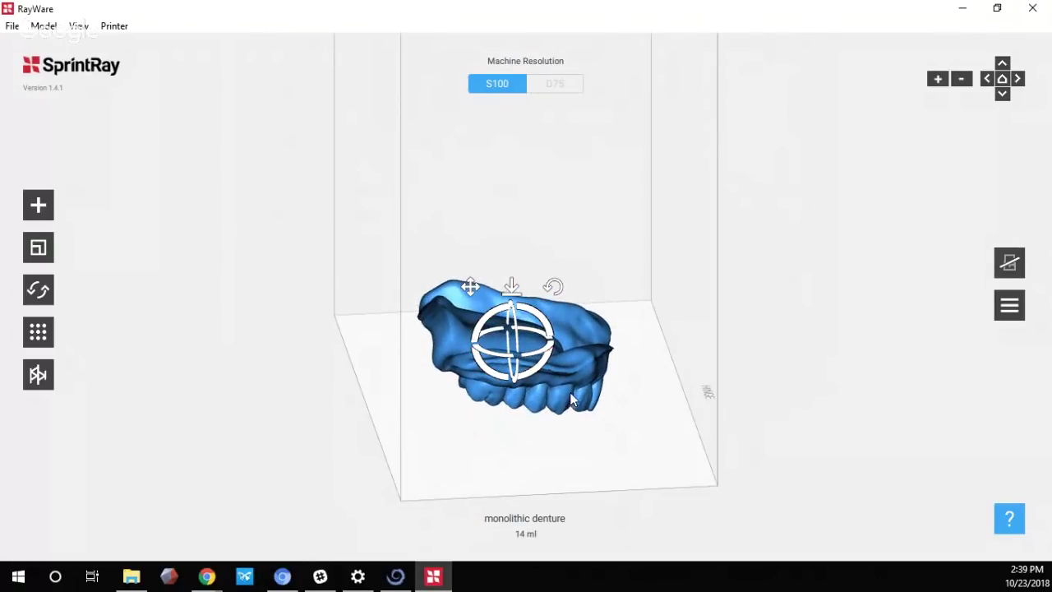
pyautogui.click(31, 381)
pyautogui.click(38, 375)
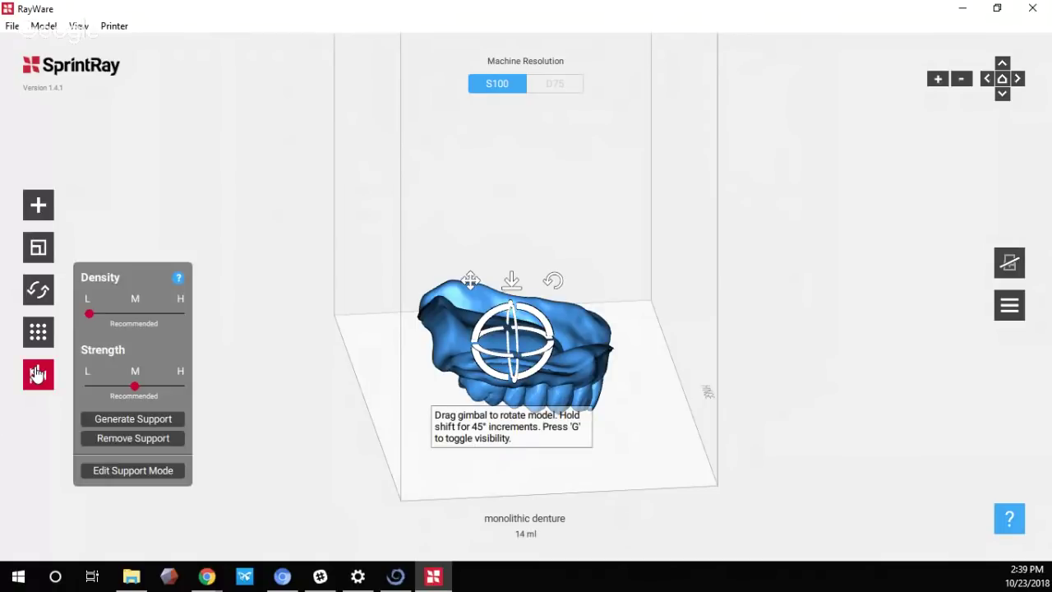
pyautogui.click(129, 421)
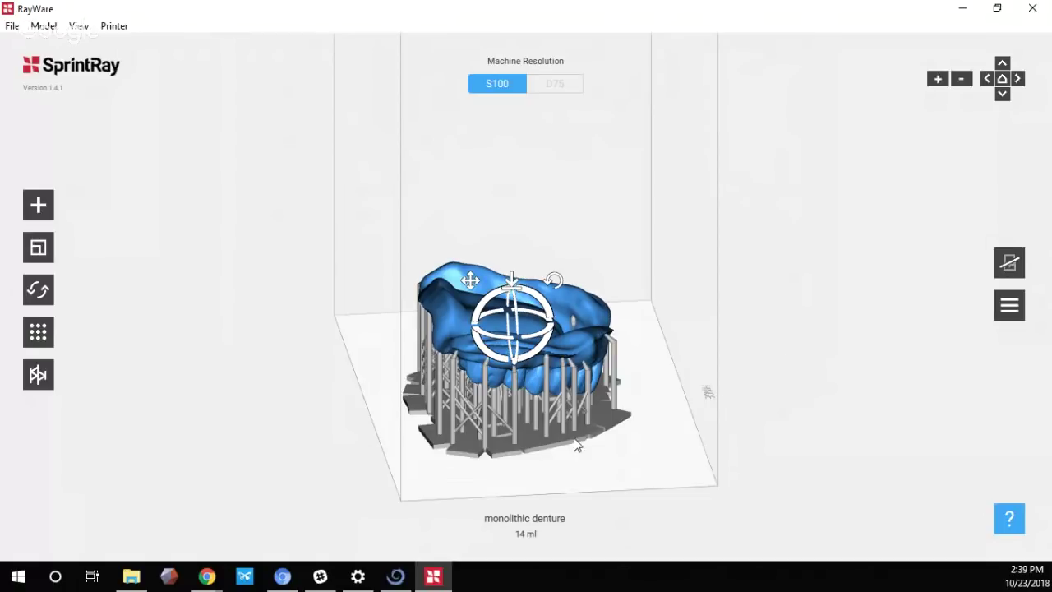
# Set the print material to NextDent C and B and enable Enhance Surfaces
pyautogui.click(1014, 265)
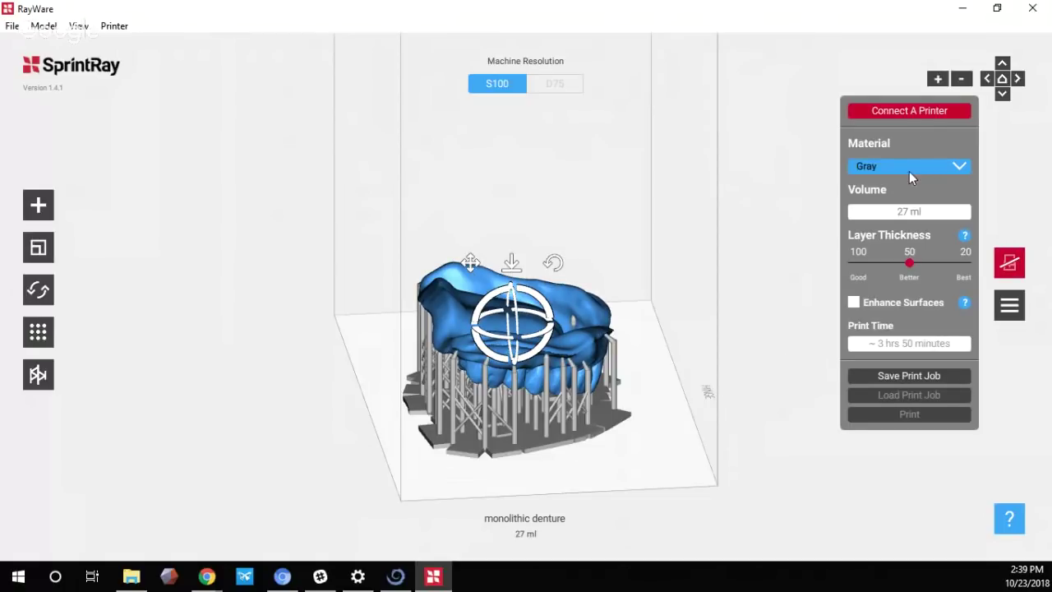
pyautogui.click(924, 170)
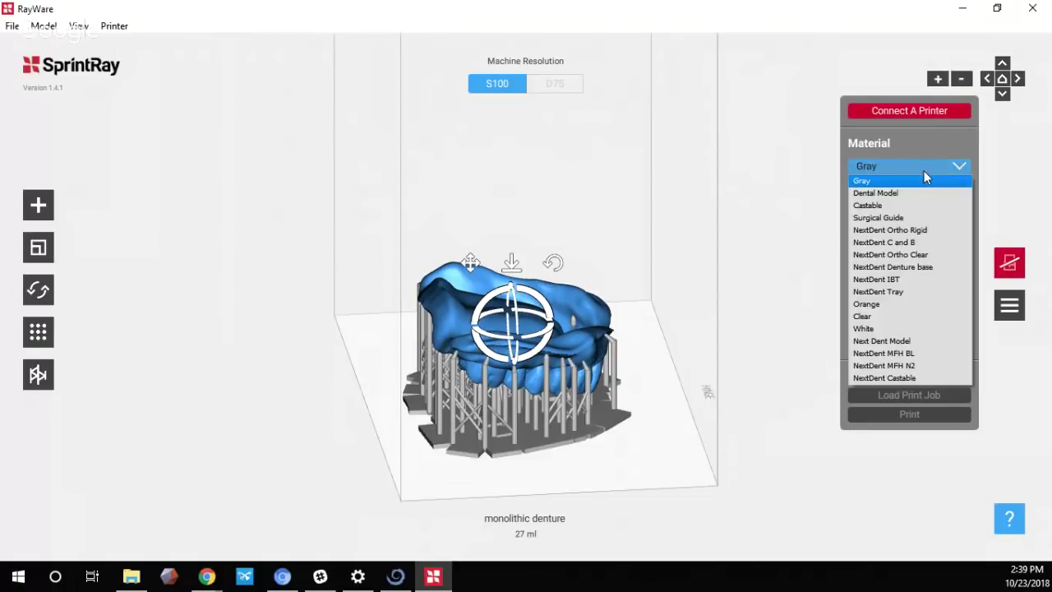
pyautogui.click(929, 241)
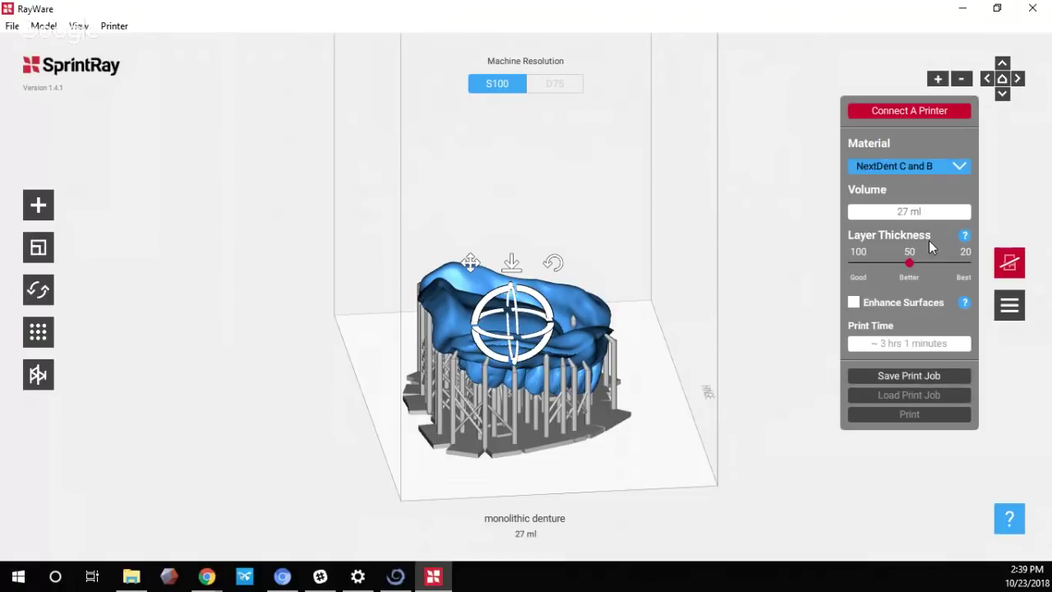
pyautogui.click(855, 303)
pyautogui.click(740, 364)
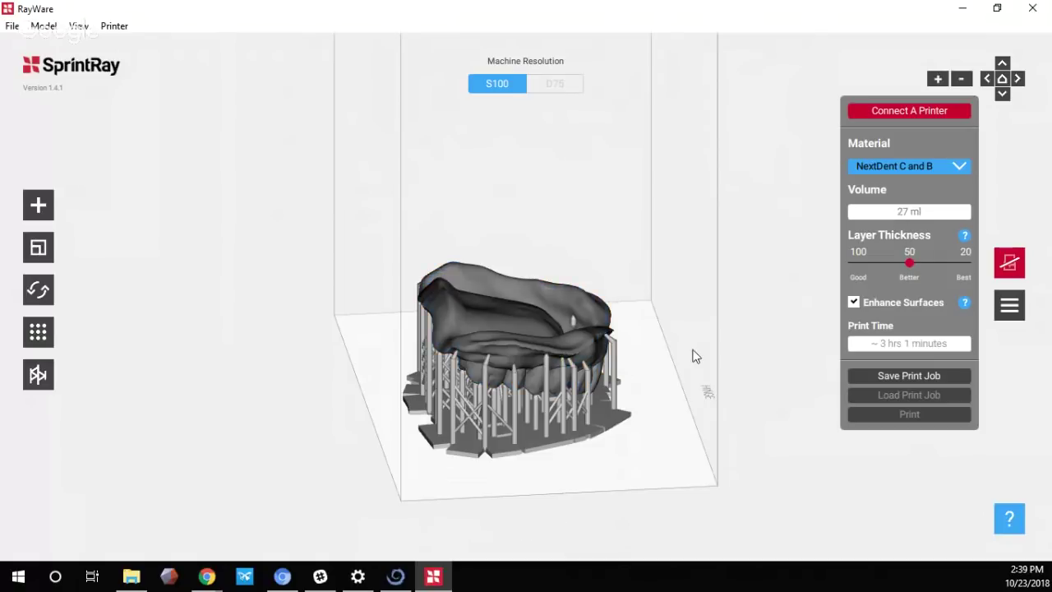
# Inspect the support tips showing in the denture's fitting surface, remove the existing supports, and generate low-density ones again
pyautogui.moveTo(693, 356); pyautogui.dragTo(743, 284)
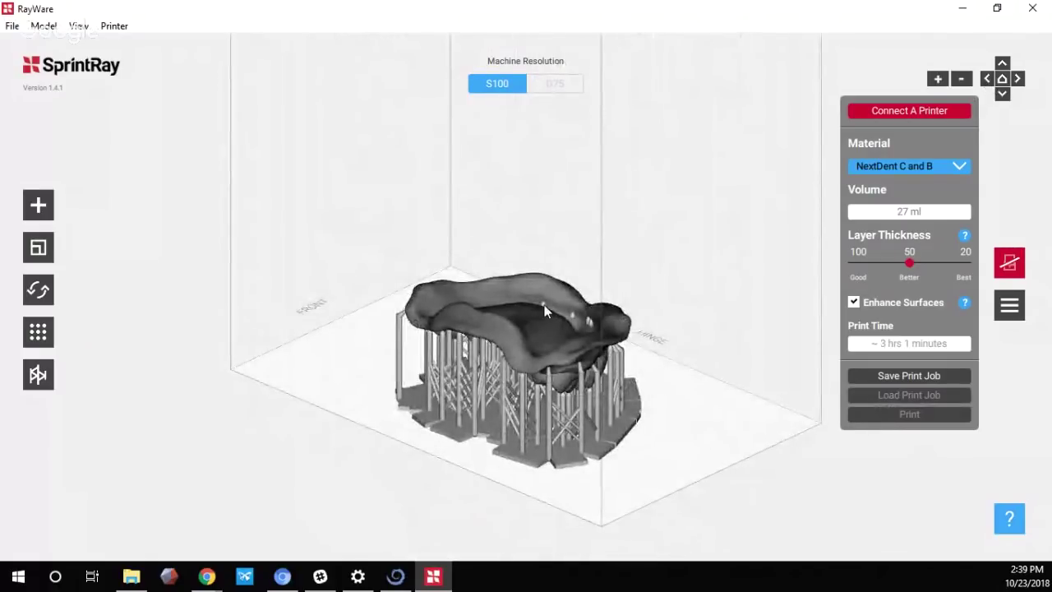
pyautogui.scroll(10, 550, 312)
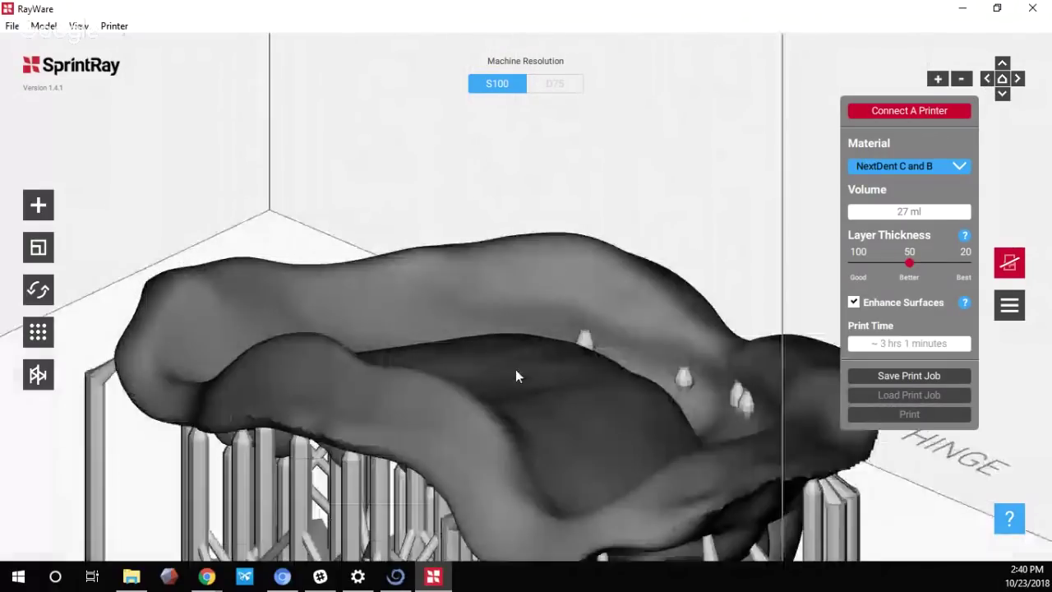
pyautogui.click(587, 348)
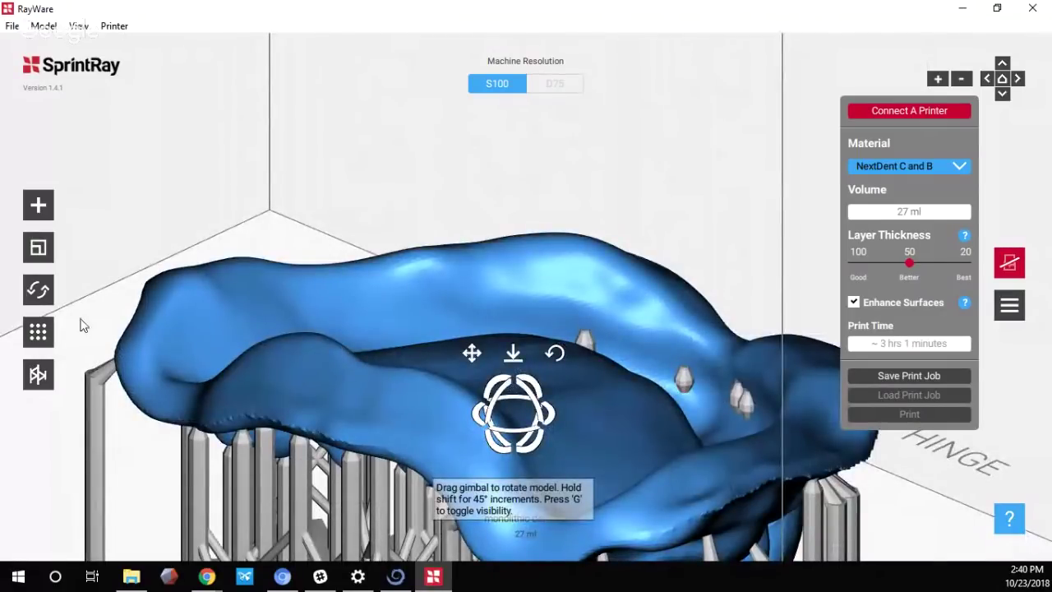
pyautogui.click(36, 380)
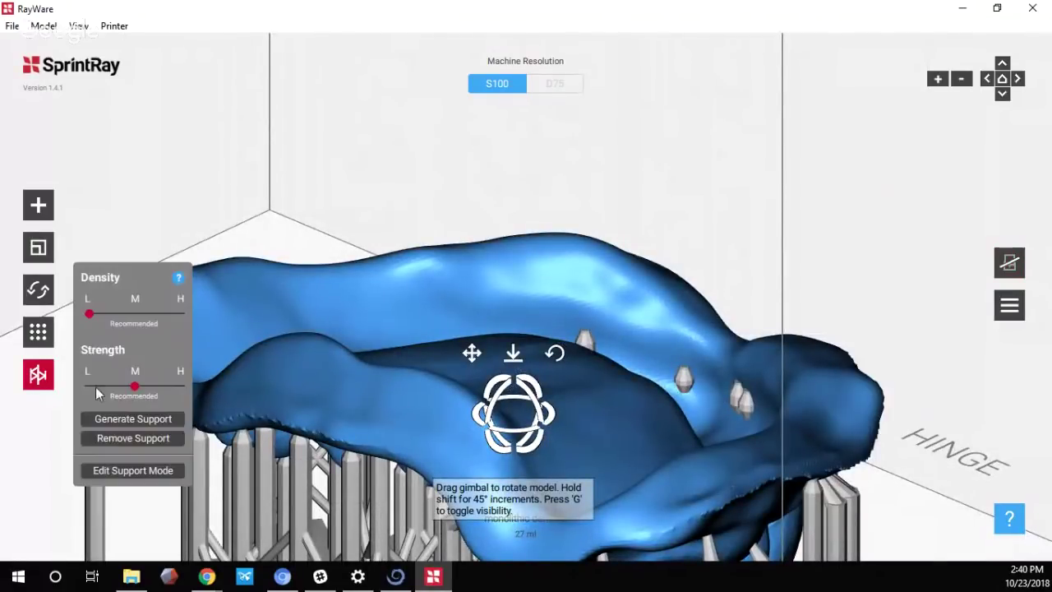
pyautogui.click(160, 440)
pyautogui.click(145, 421)
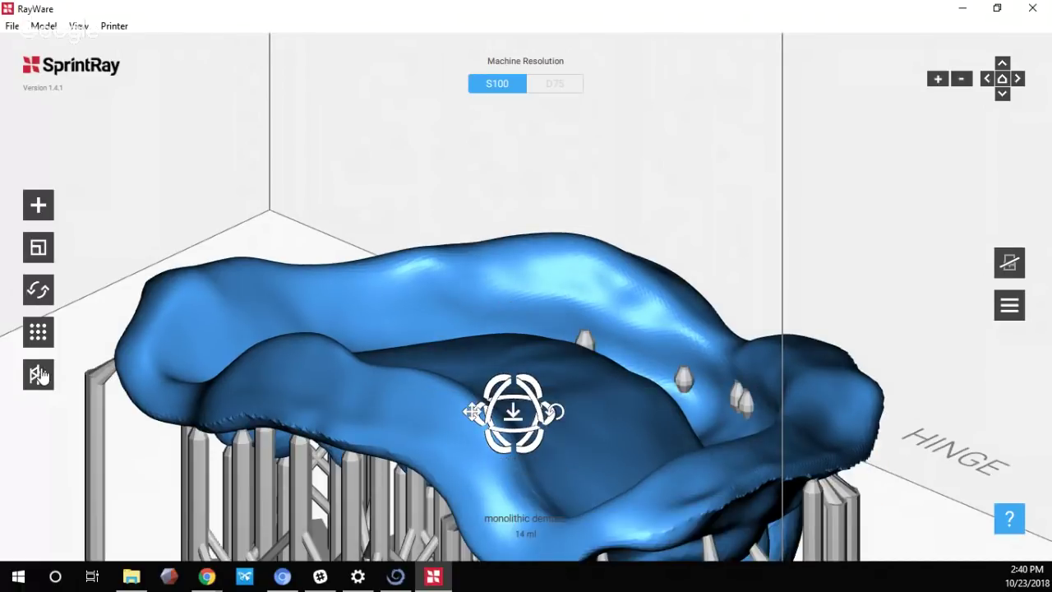
# Delete the individual support tips poking through the denture's fitting surface in Edit Support Mode, check the surface, and leave the mode
pyautogui.click(38, 374)
pyautogui.click(116, 471)
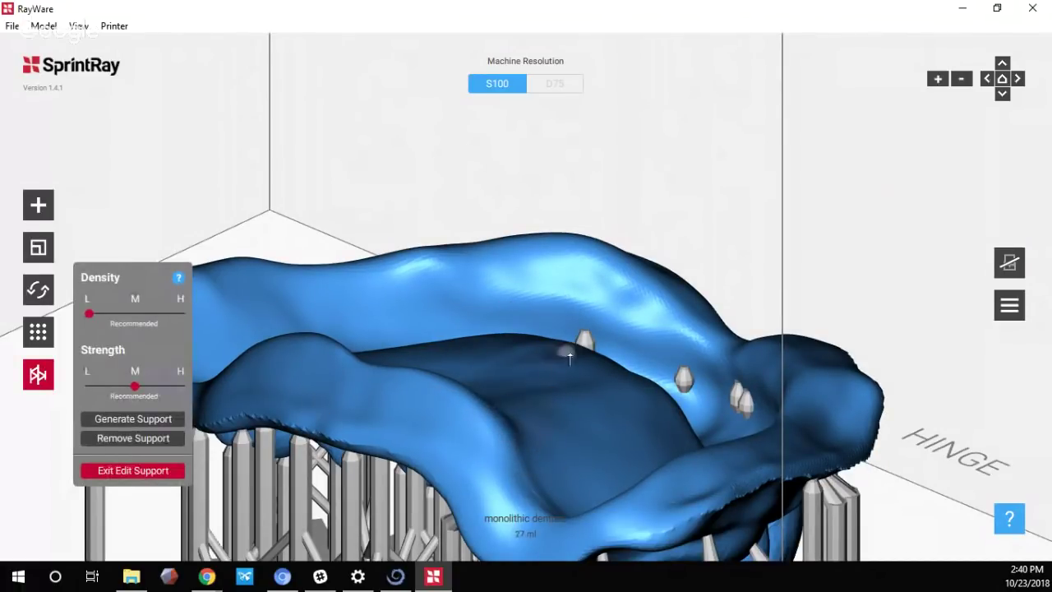
pyautogui.click(584, 340)
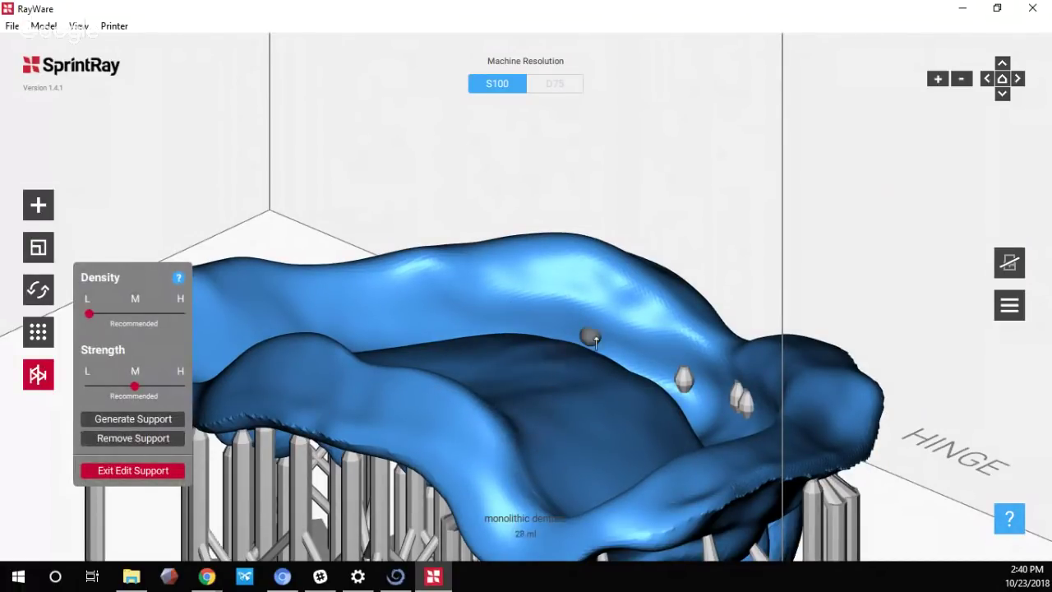
pyautogui.click(683, 376)
pyautogui.click(745, 403)
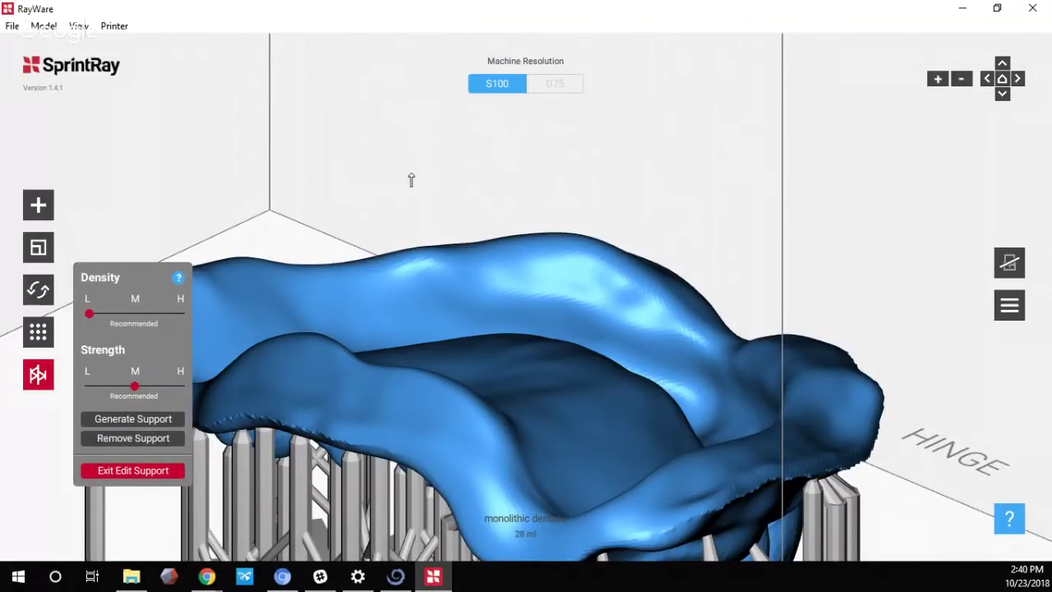
pyautogui.moveTo(411, 176); pyautogui.dragTo(568, 308, button='right')
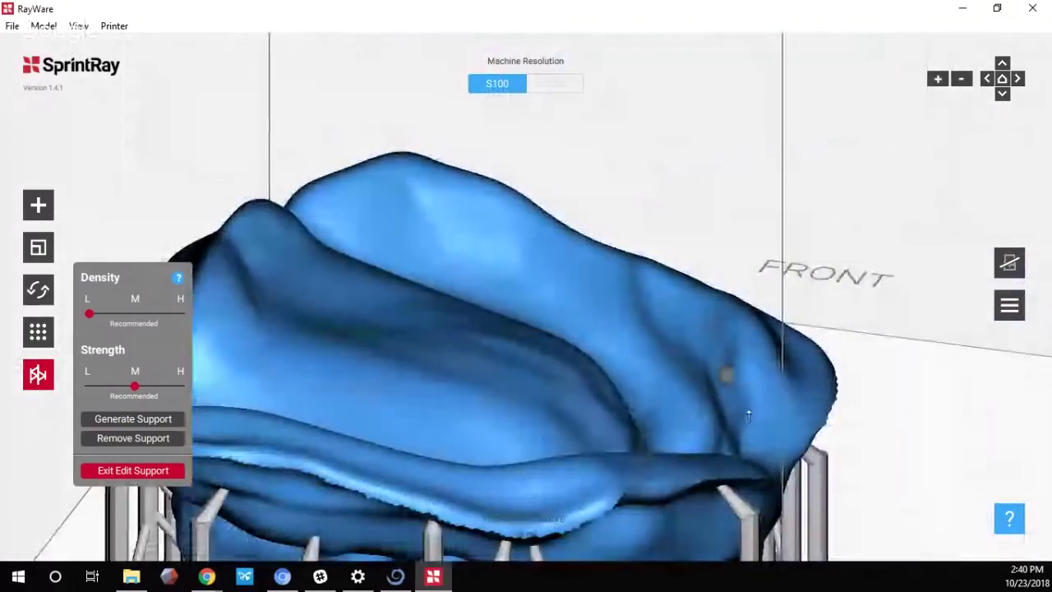
pyautogui.click(136, 473)
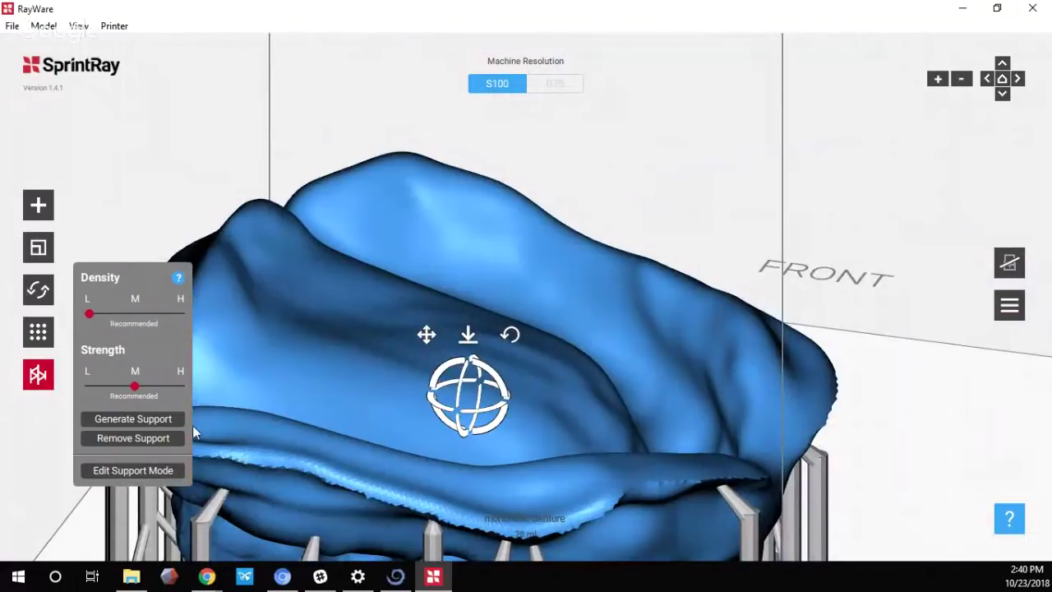
# Review the denture's print settings, minimize RayWare, and switch to Blue Sky Plan with the upper denture viewed from the front
pyautogui.click(1009, 263)
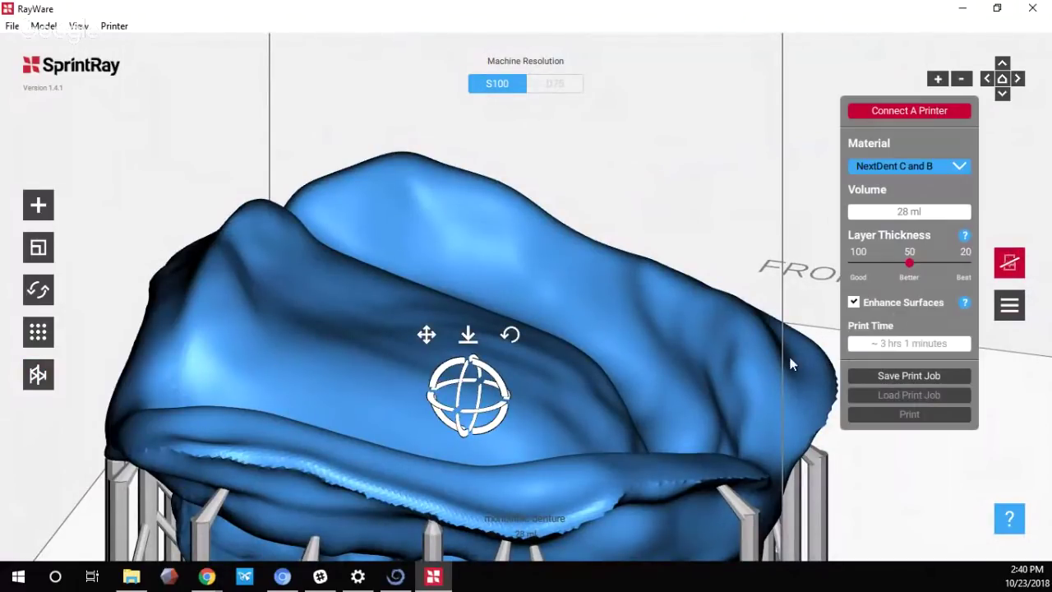
pyautogui.click(667, 284)
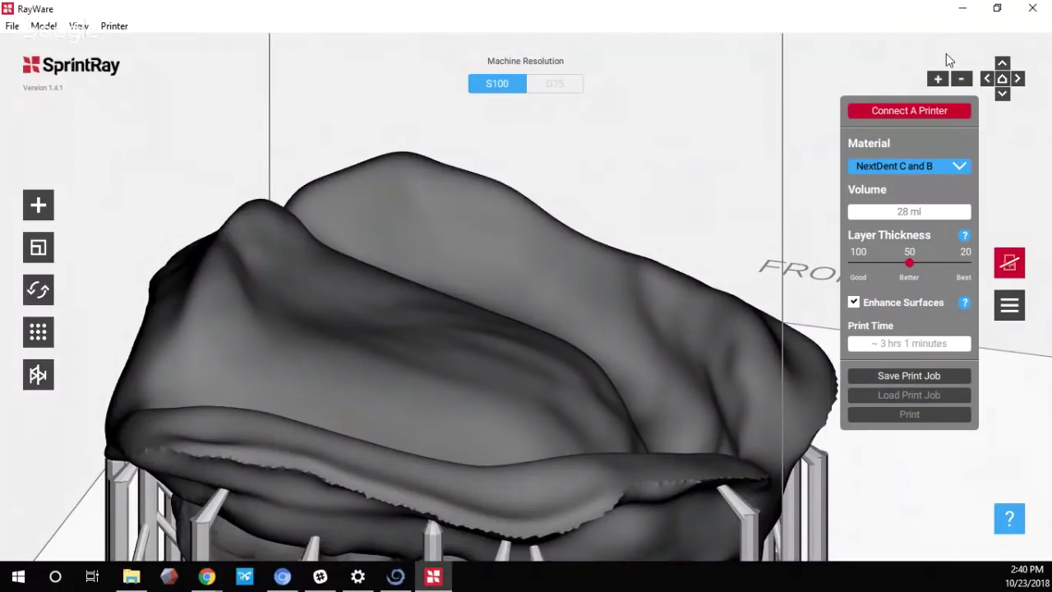
pyautogui.click(964, 12)
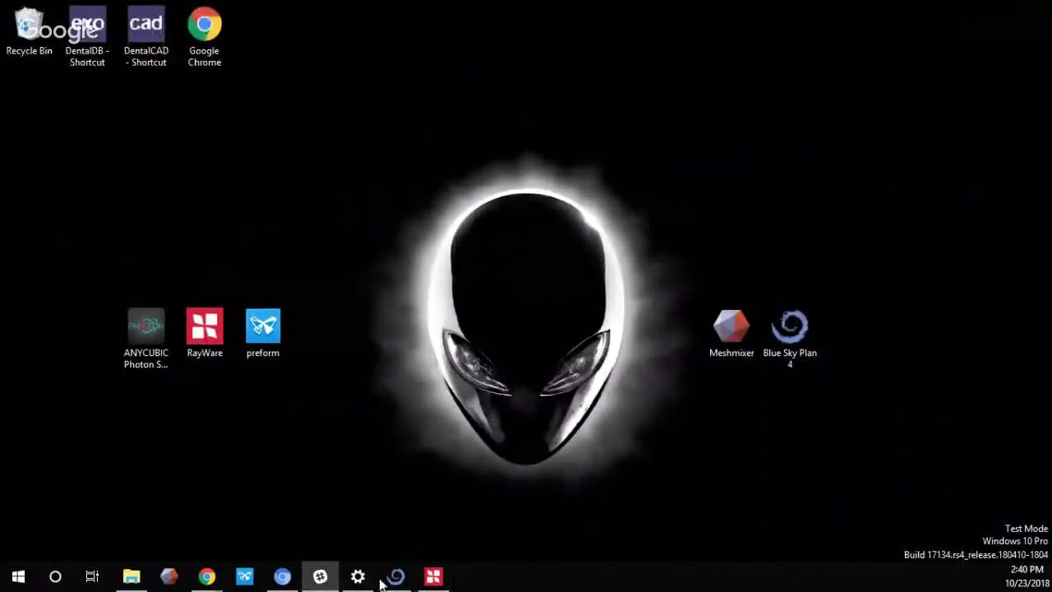
pyautogui.click(397, 576)
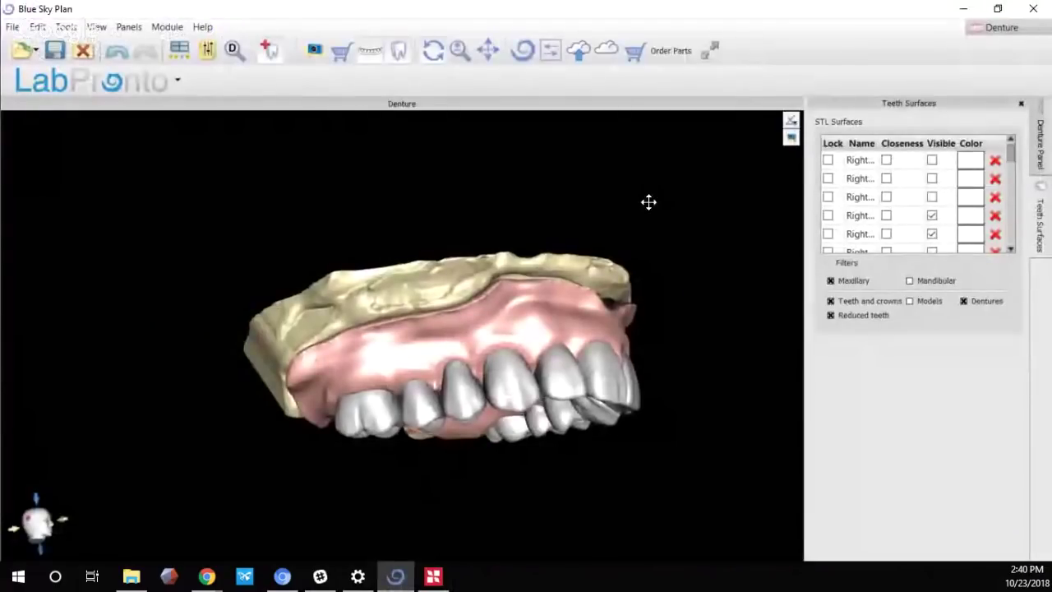
pyautogui.moveTo(649, 202); pyautogui.dragTo(580, 305)
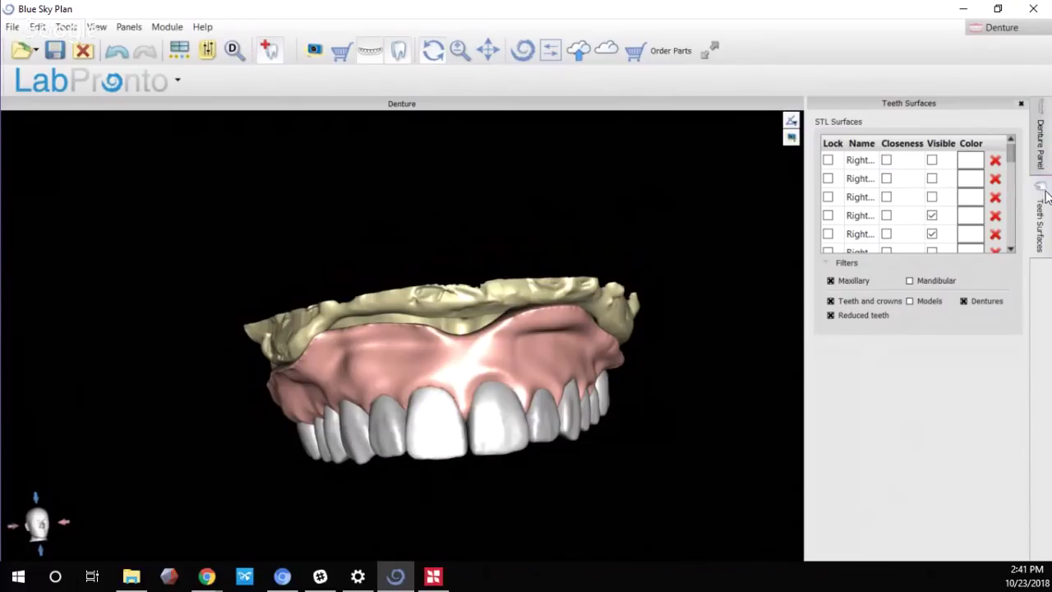
# Start a Mandible denture on the 2018-09-11_001_16-LowerJaw model as the planned opposing arch, and check the lower teeth from both sides
pyautogui.click(1040, 148)
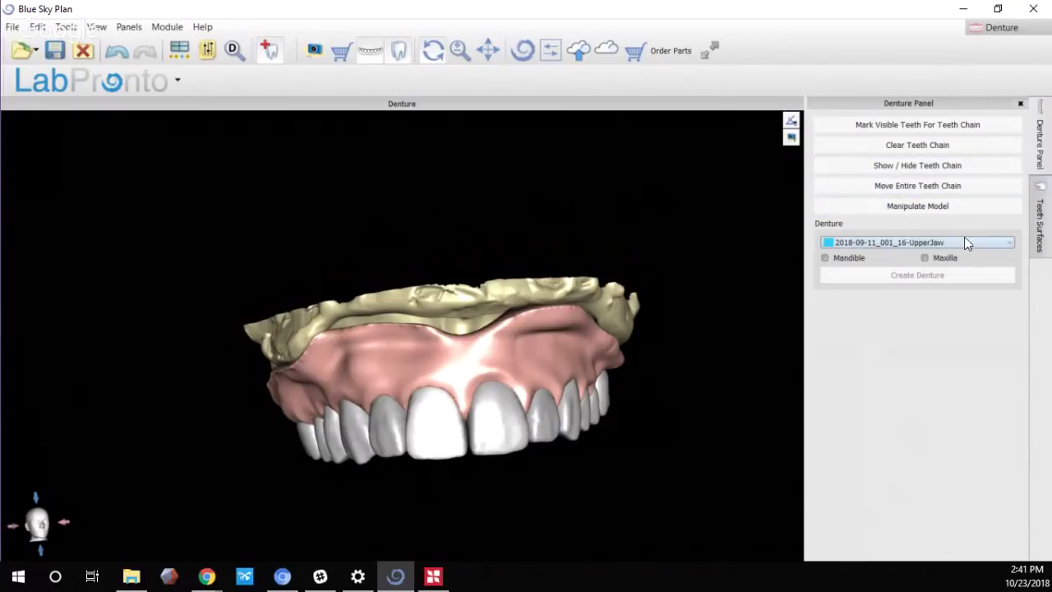
pyautogui.click(964, 239)
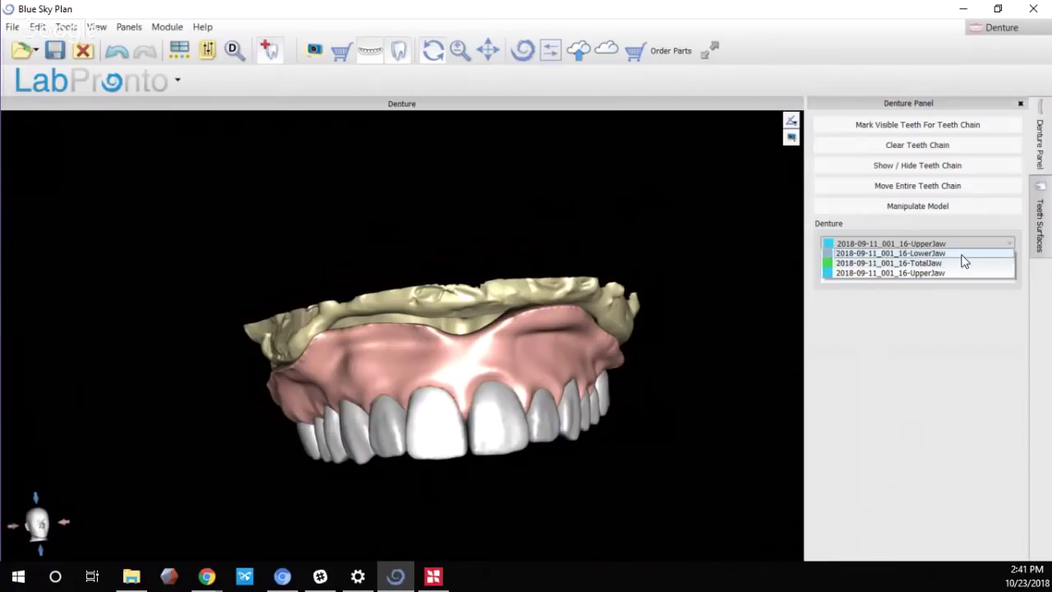
pyautogui.click(960, 253)
pyautogui.click(843, 258)
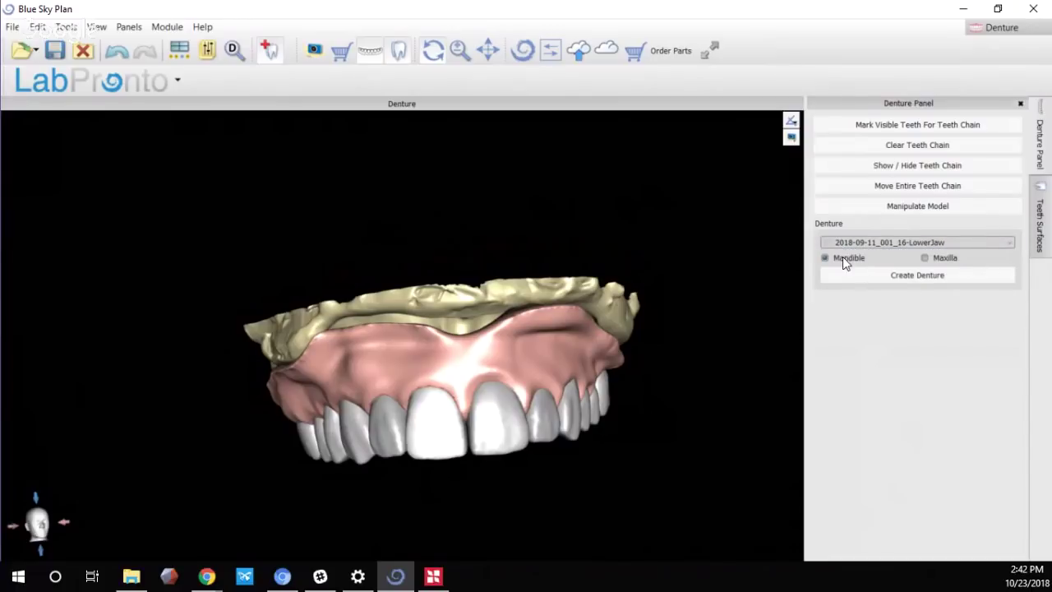
pyautogui.click(897, 277)
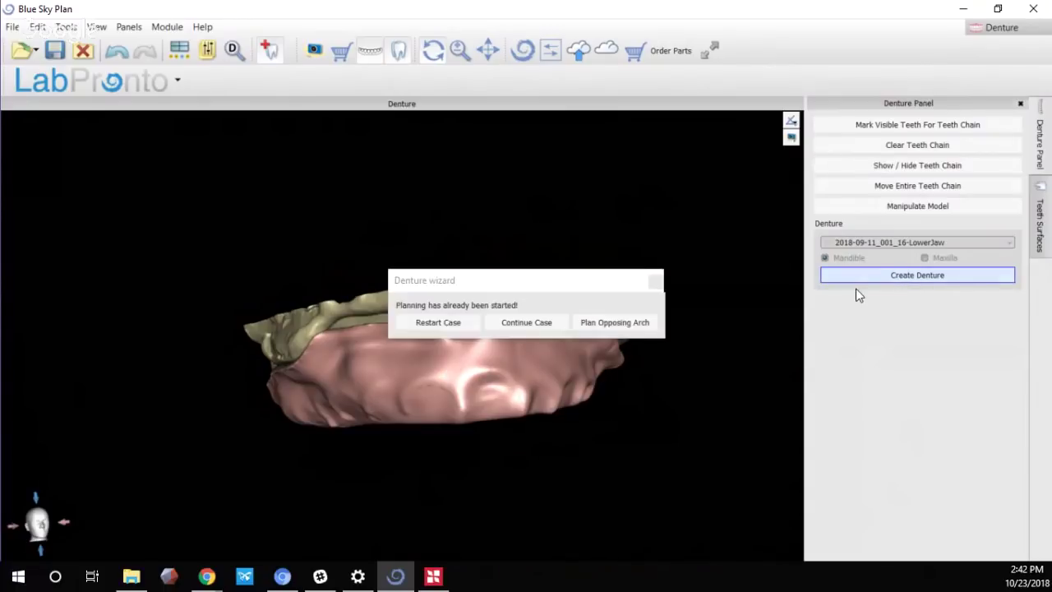
pyautogui.click(613, 323)
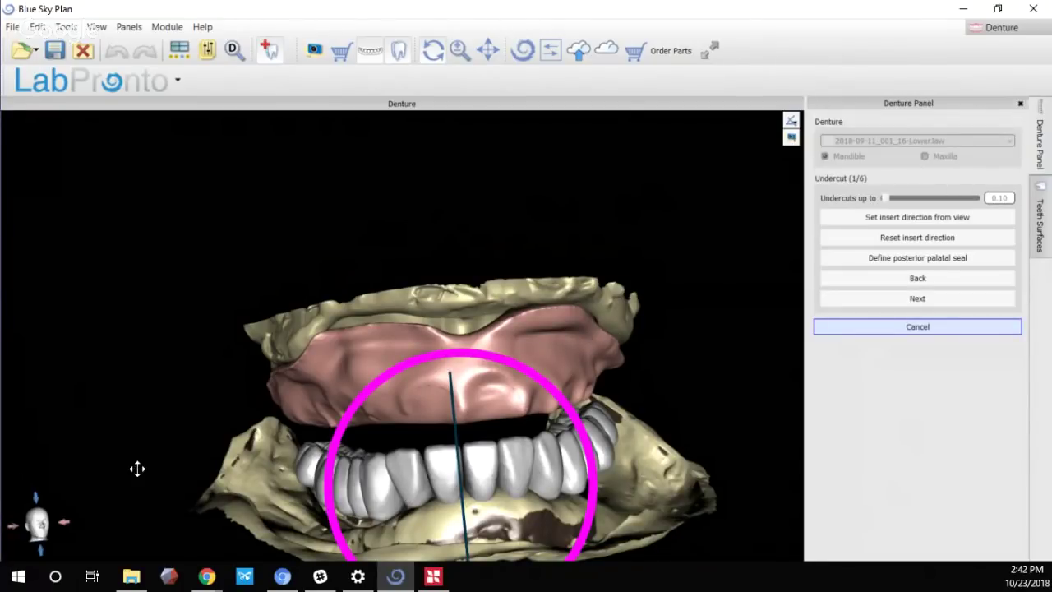
pyautogui.moveTo(137, 468); pyautogui.dragTo(461, 376)
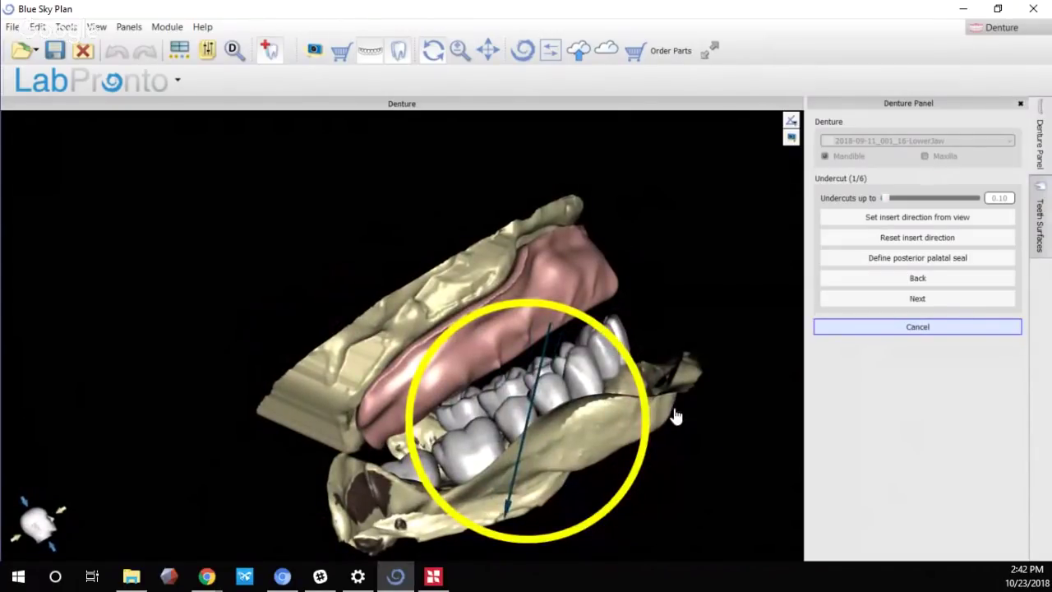
pyautogui.moveTo(733, 266); pyautogui.dragTo(446, 386)
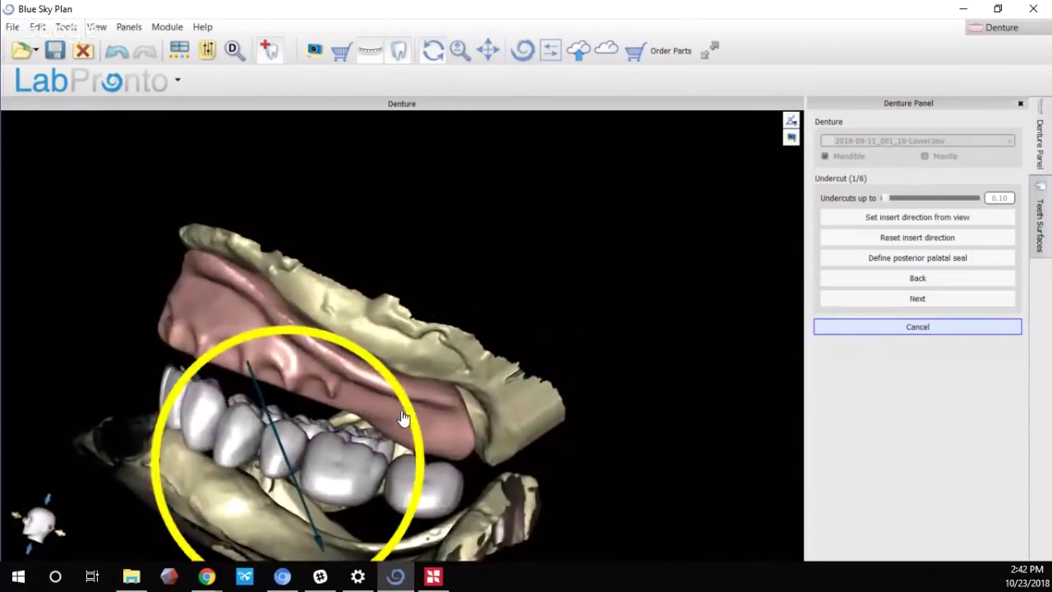
# Check the lower arch and insertion direction from both sides, and continue past the denture's Undercut stage
pyautogui.moveTo(589, 348); pyautogui.dragTo(342, 354)
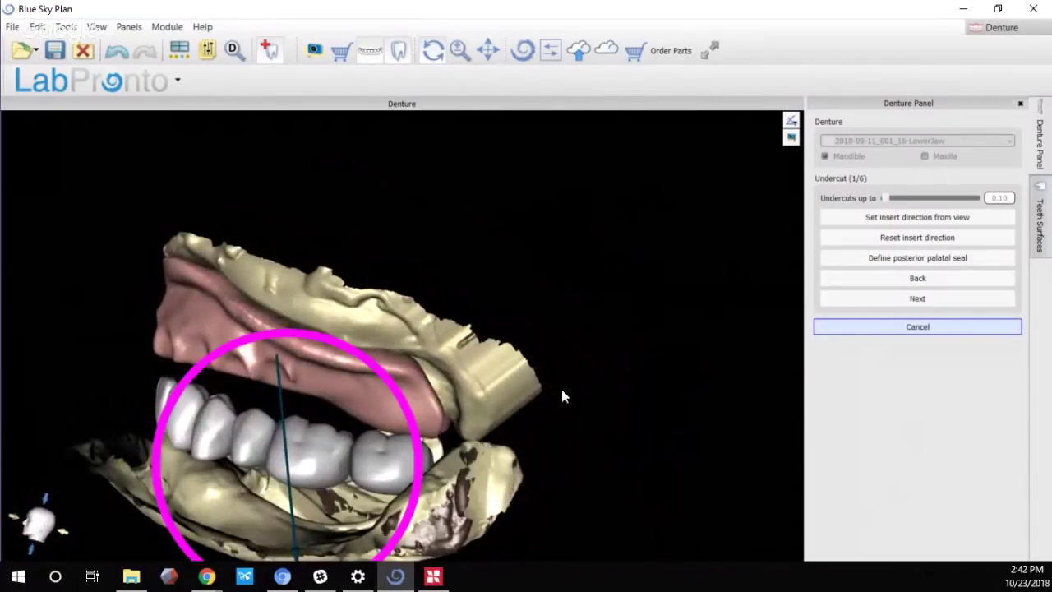
pyautogui.moveTo(562, 397); pyautogui.dragTo(857, 324)
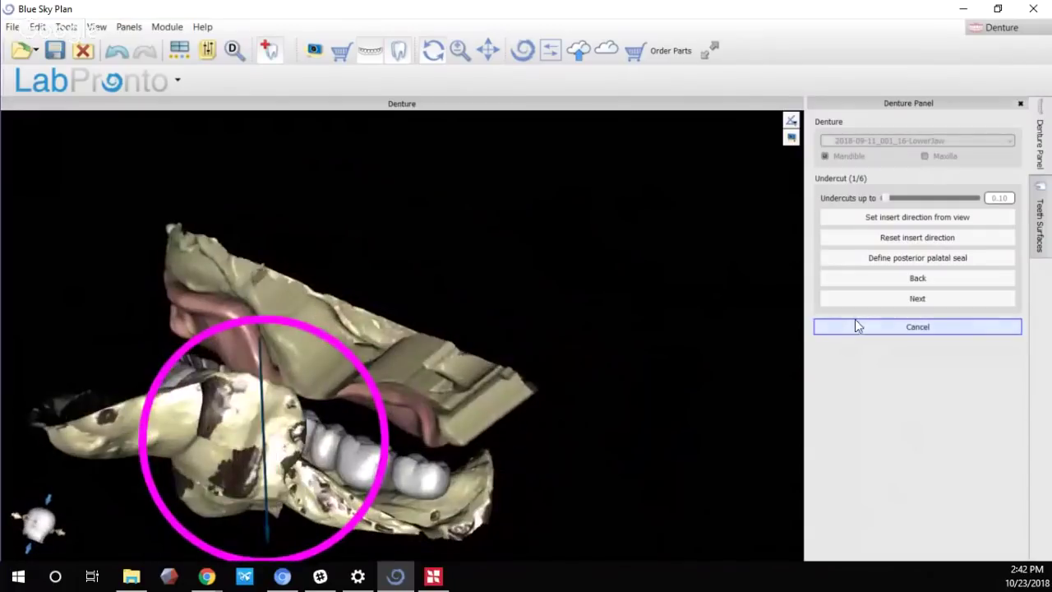
pyautogui.click(949, 303)
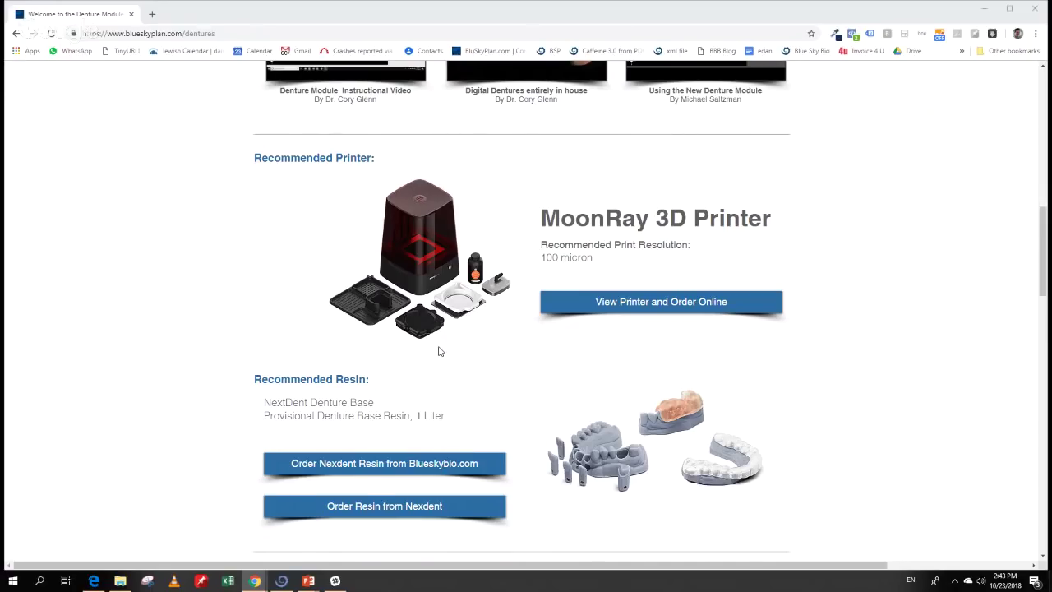
pyautogui.scroll(2, 438, 351)
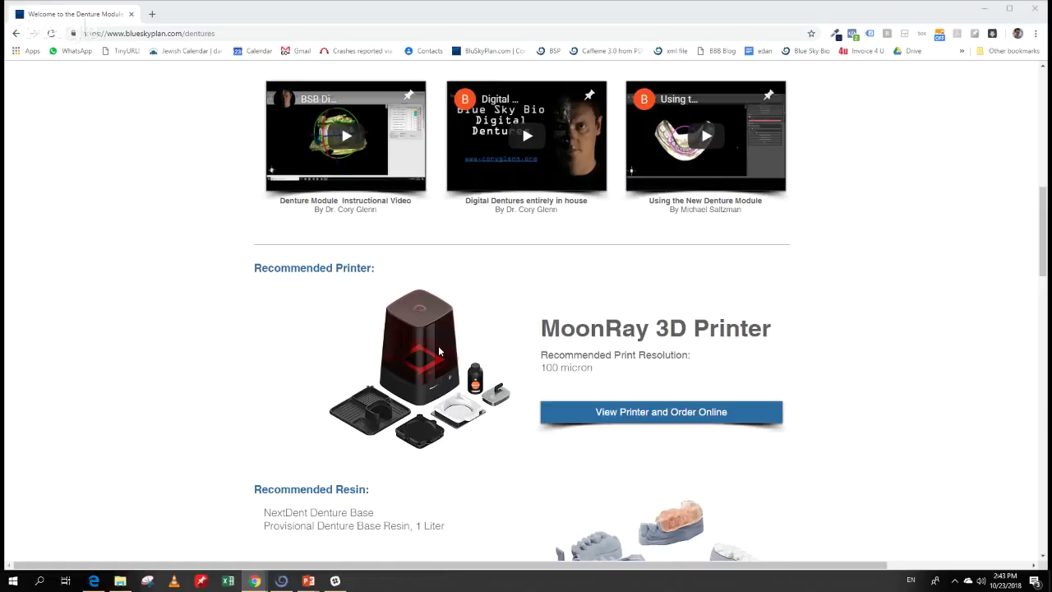
pyautogui.scroll(5, 439, 351)
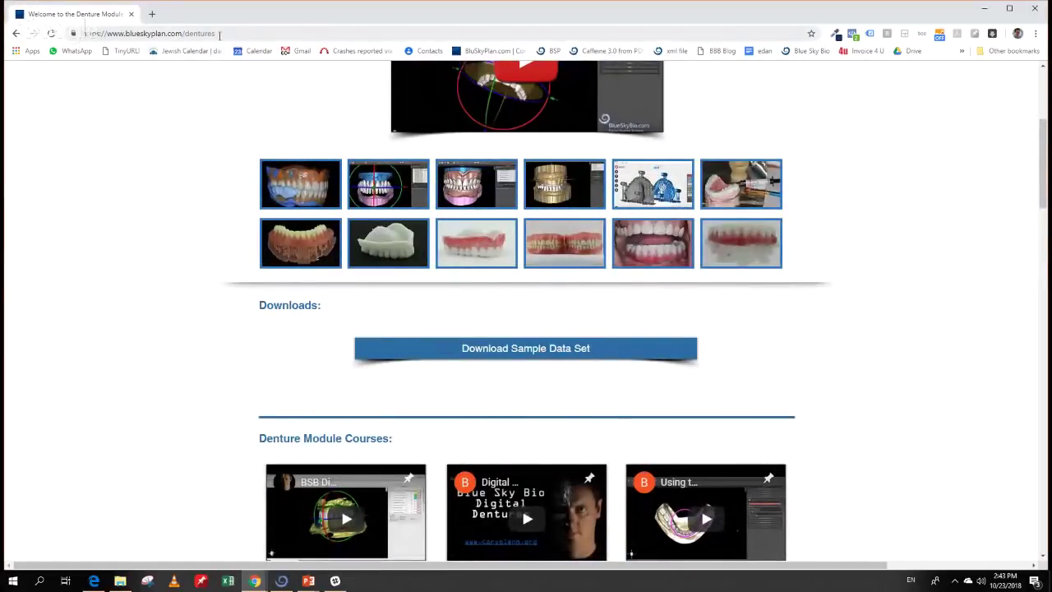
pyautogui.moveTo(220, 35); pyautogui.dragTo(72, 32)
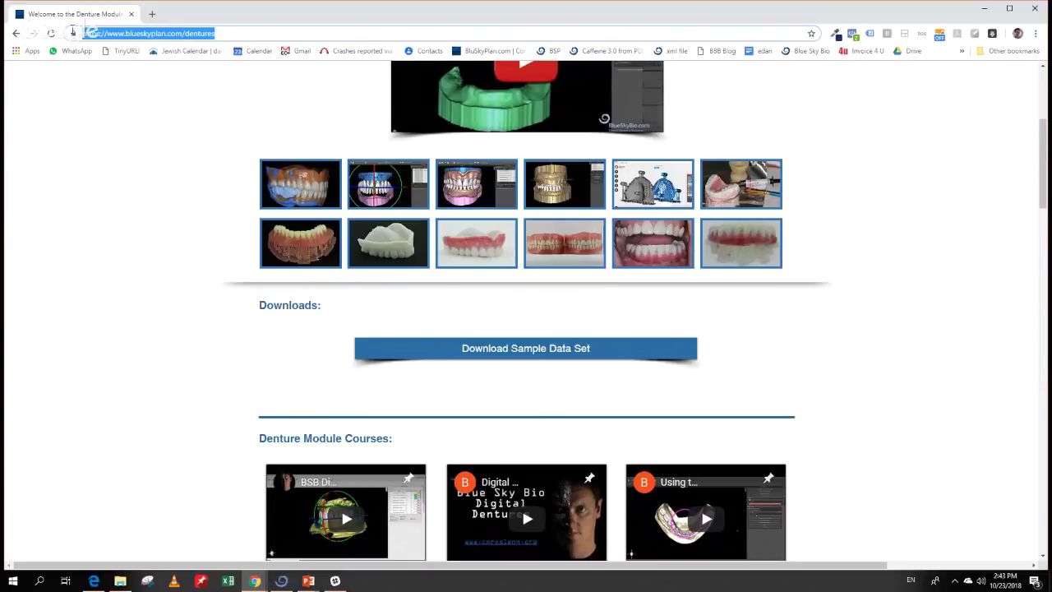
pyautogui.hotkey('ctrl', 'c')
pyautogui.click(156, 15)
pyautogui.hotkey('ctrl', 'v')
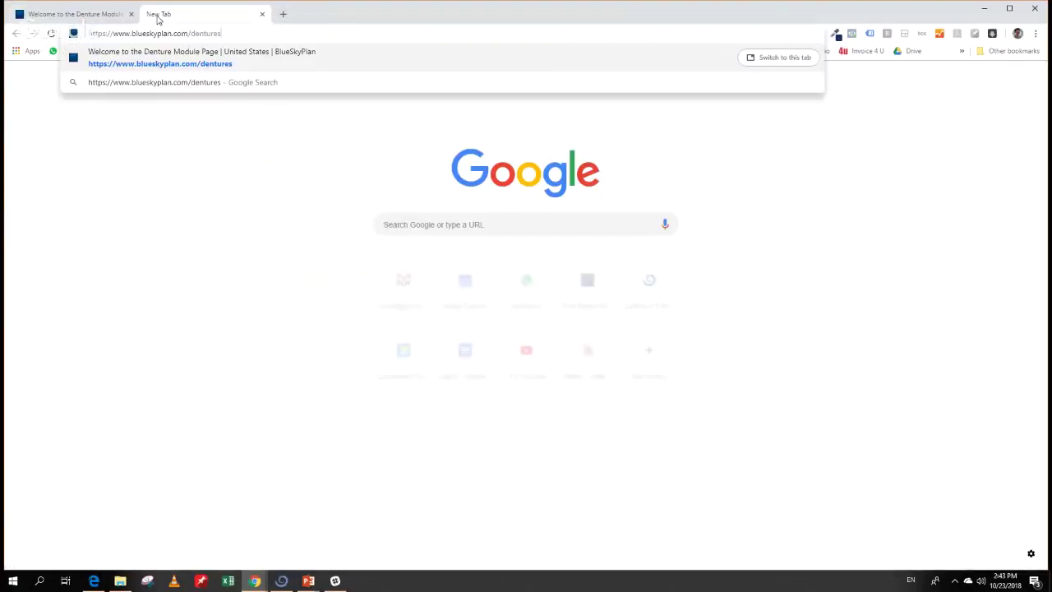
pyautogui.press('Return')
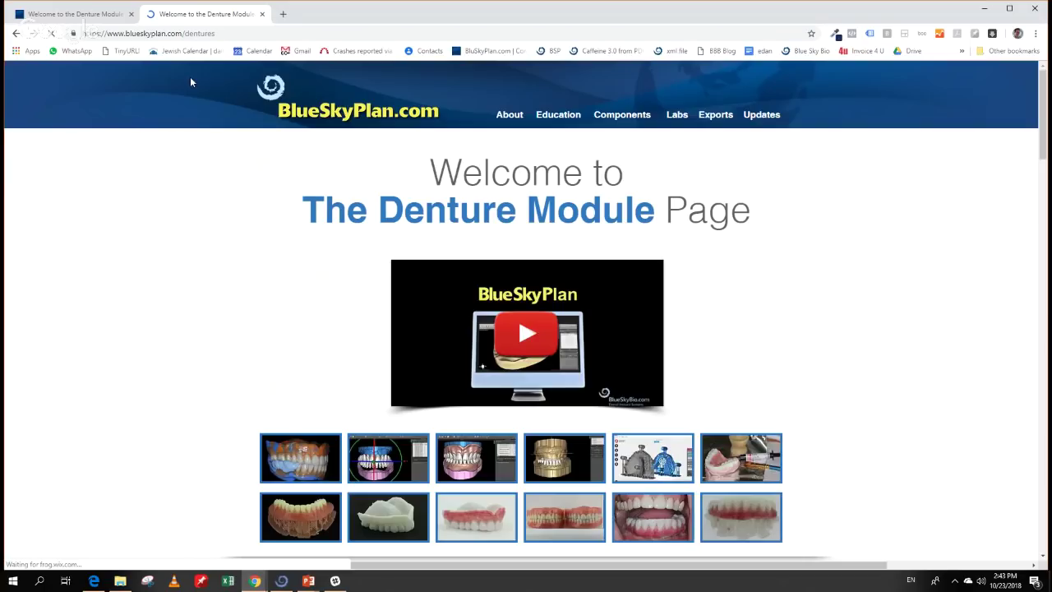
# Review the Denture Module page's courses, recommended printer, resin, denture teeth and desktop scanner sections
pyautogui.scroll(-6, 208, 241)
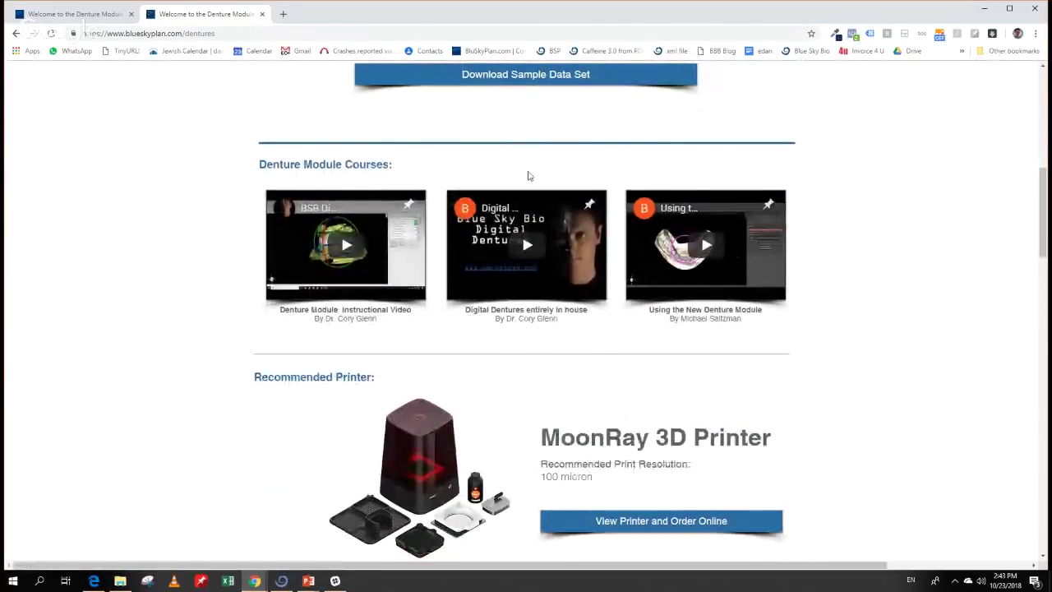
pyautogui.scroll(-1, 334, 214)
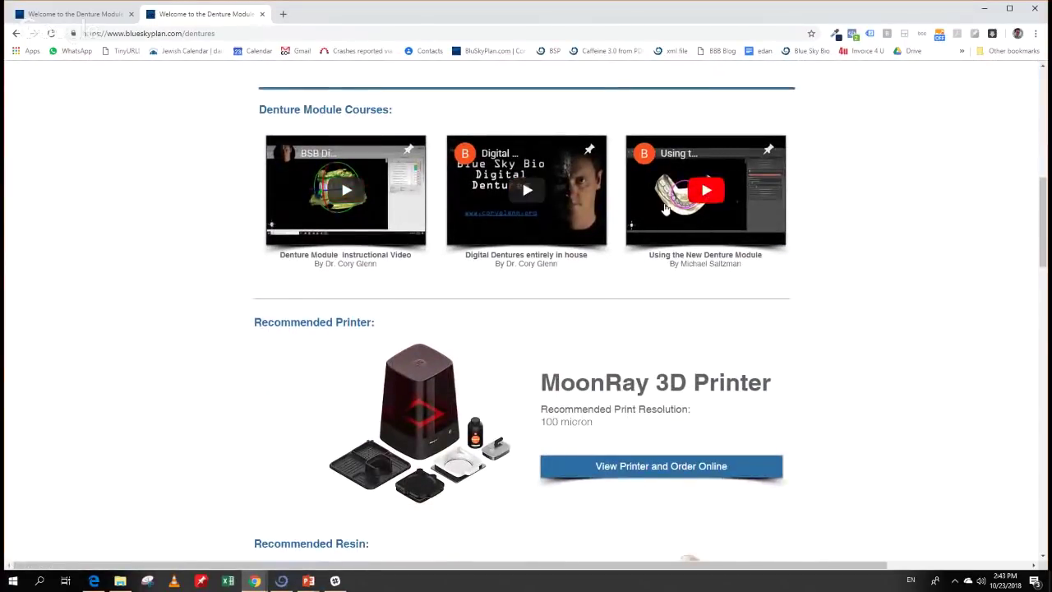
pyautogui.scroll(-2, 666, 209)
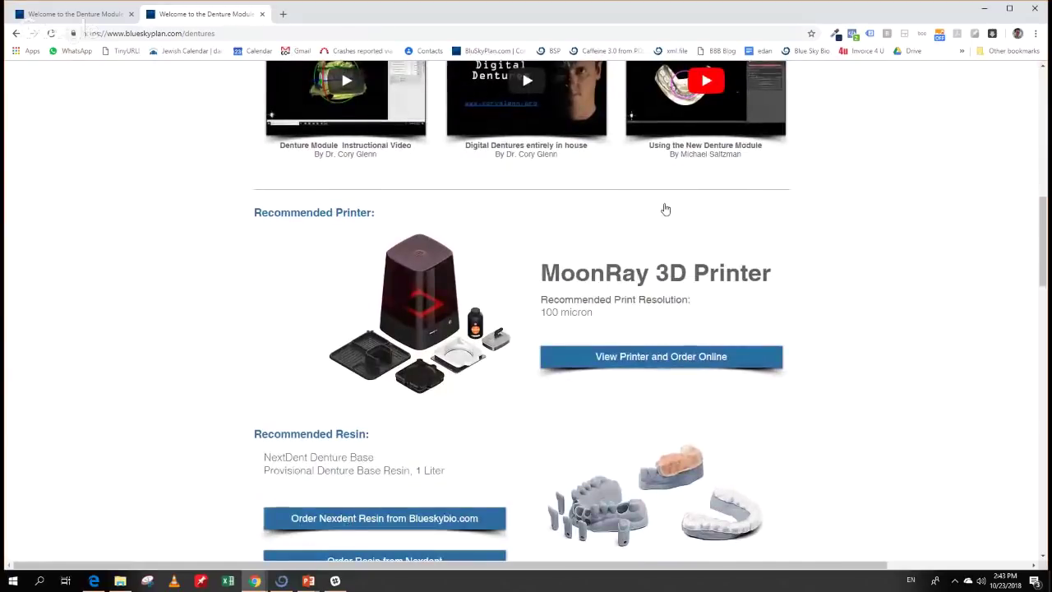
pyautogui.scroll(-2, 666, 210)
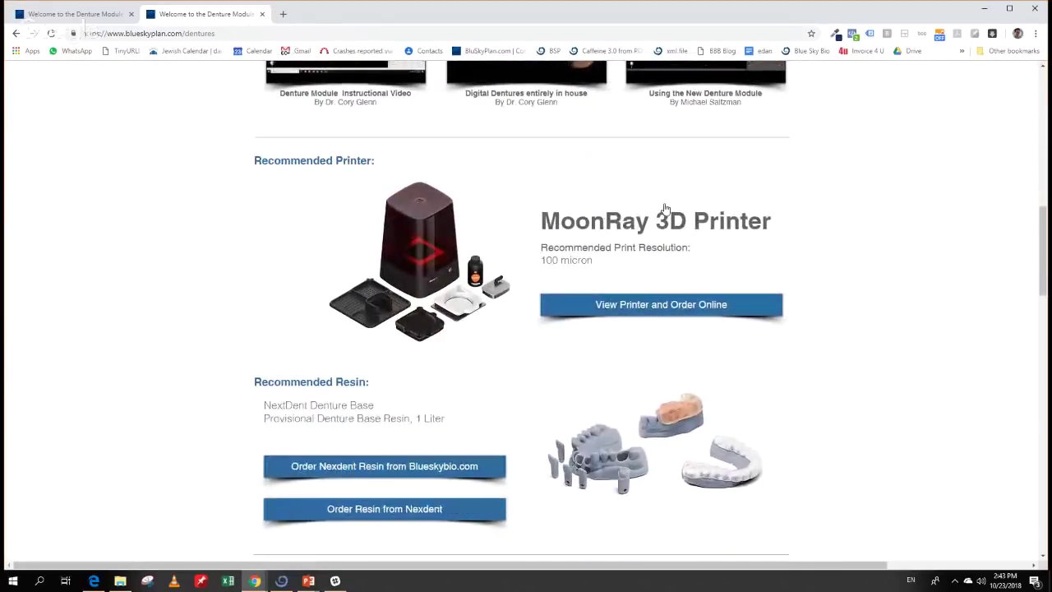
pyautogui.scroll(-2, 665, 209)
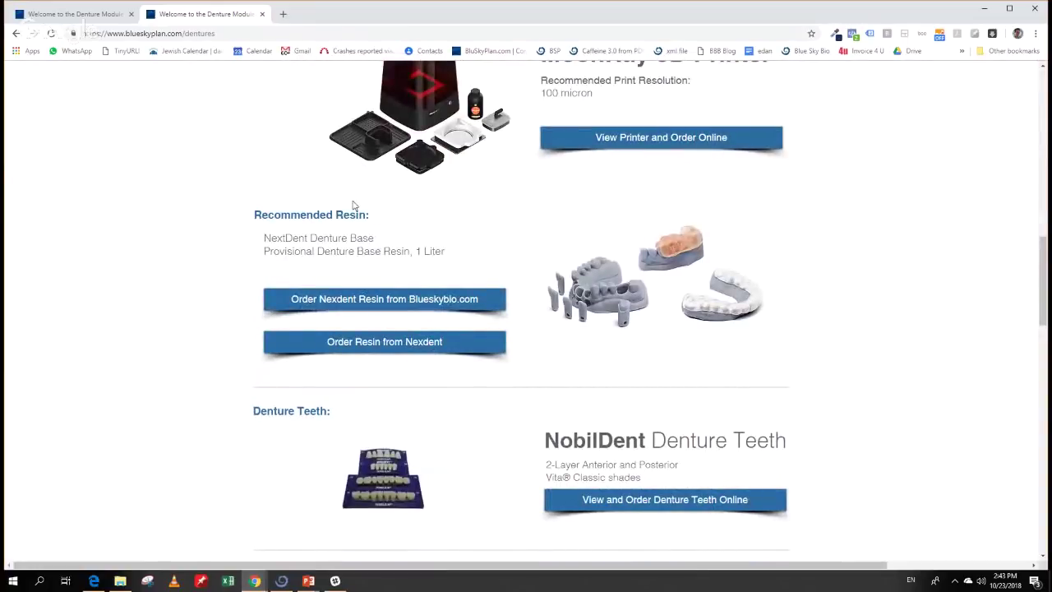
pyautogui.scroll(1, 357, 237)
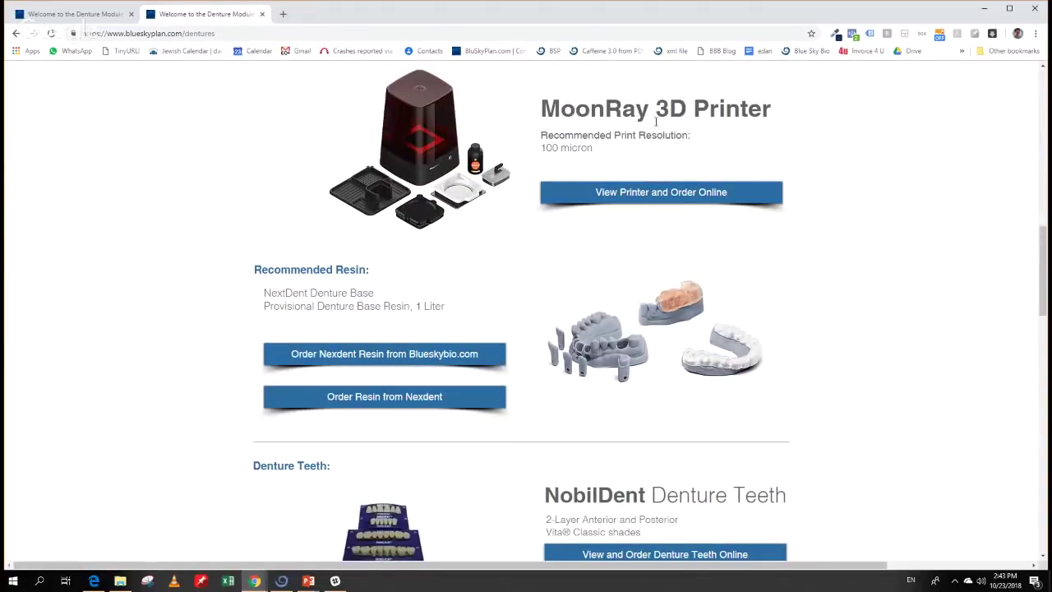
pyautogui.scroll(-3, 325, 216)
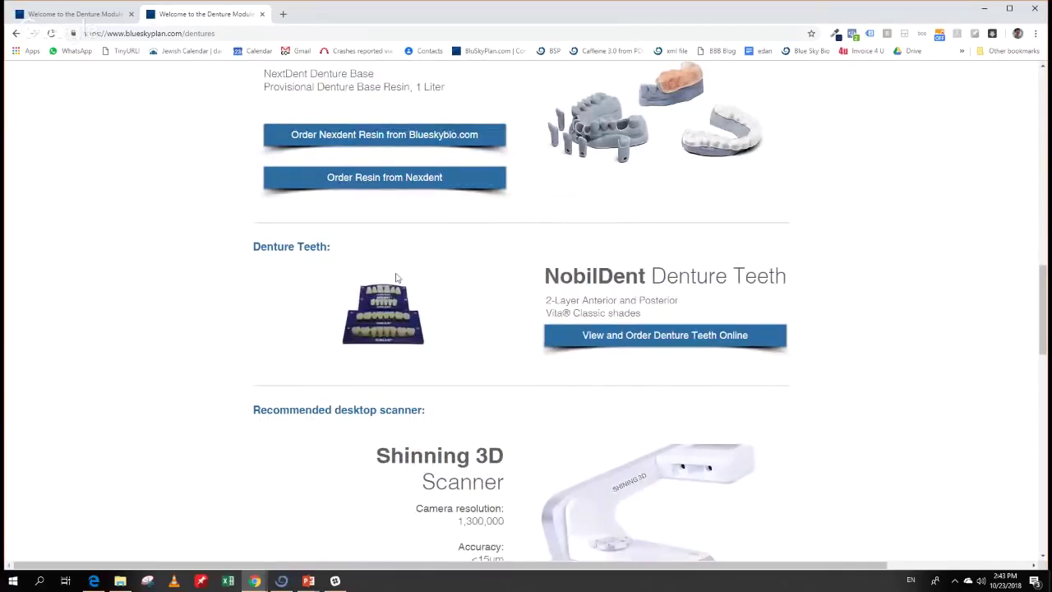
pyautogui.scroll(-2, 530, 305)
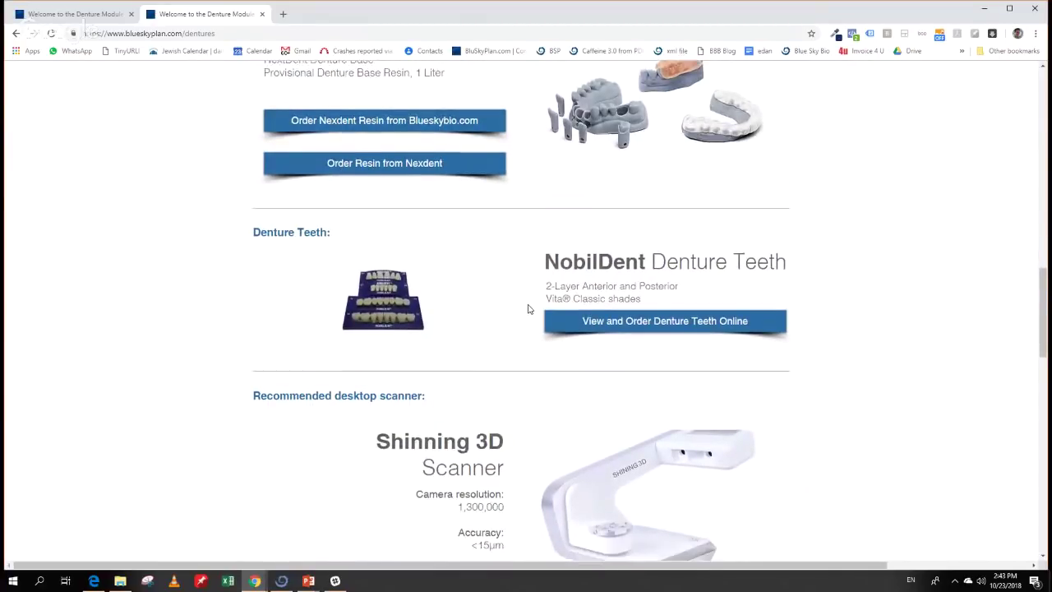
pyautogui.scroll(-5, 412, 352)
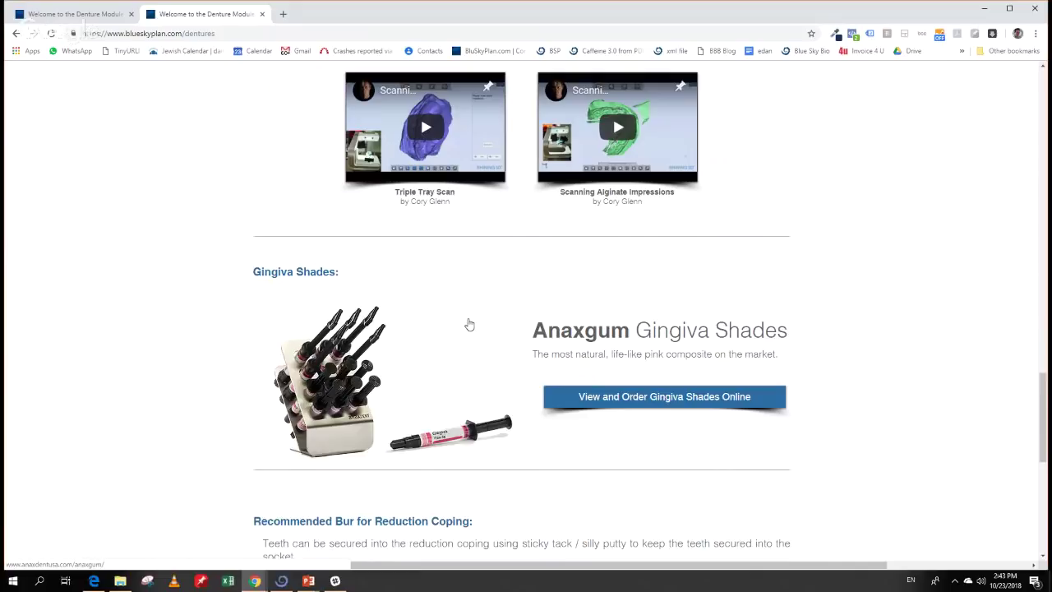
# Review the gingiva shades and the recommended bur for reduction coping, and return to the Recommended Resin section
pyautogui.scroll(-1, 469, 325)
pyautogui.scroll(-1, 469, 325)
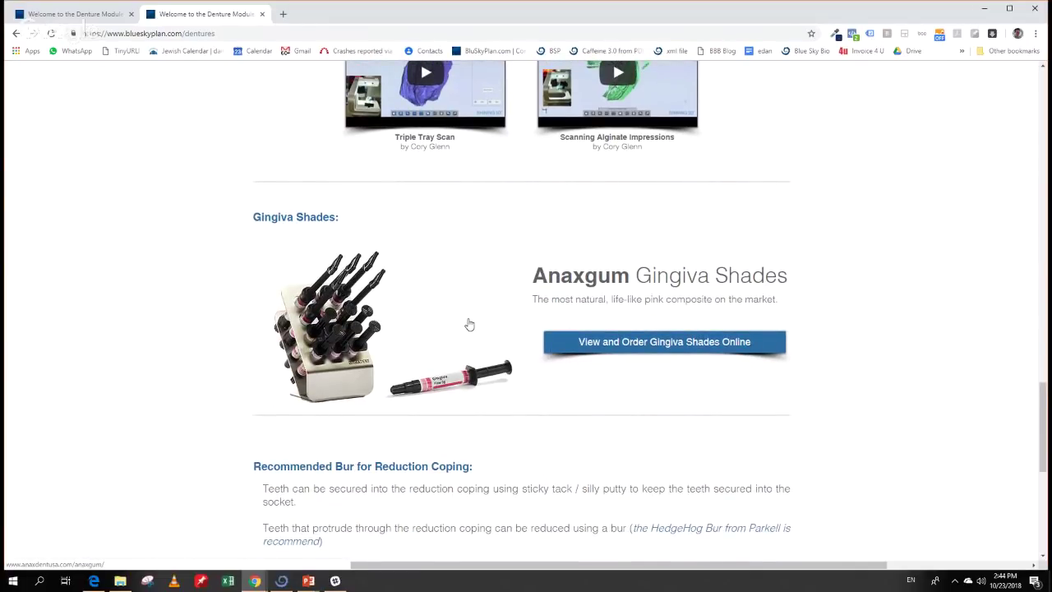
pyautogui.scroll(-3, 469, 325)
pyautogui.scroll(-2, 469, 325)
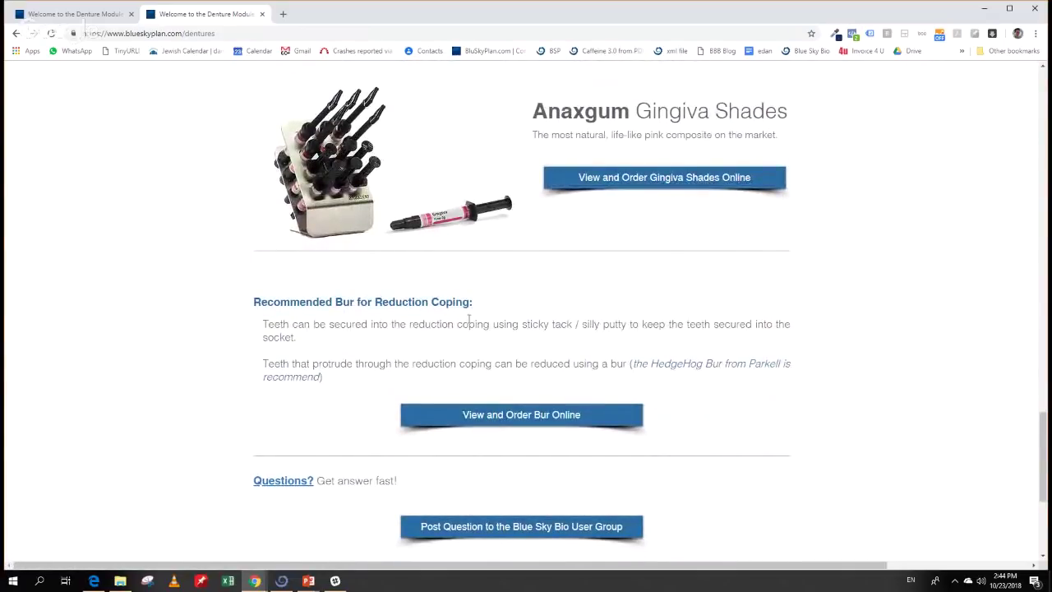
pyautogui.scroll(-2, 468, 323)
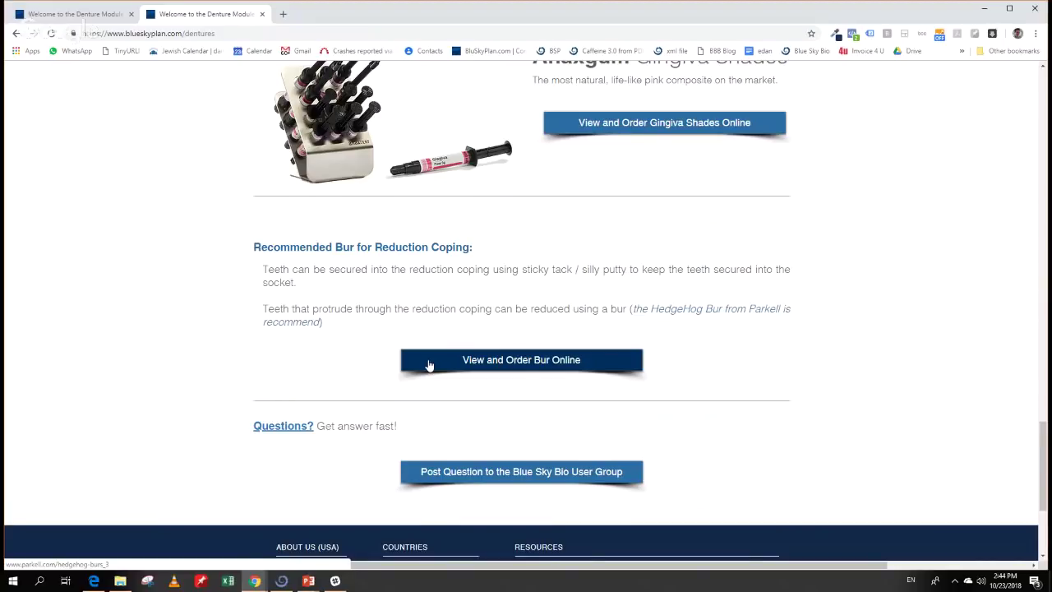
pyautogui.scroll(1, 428, 365)
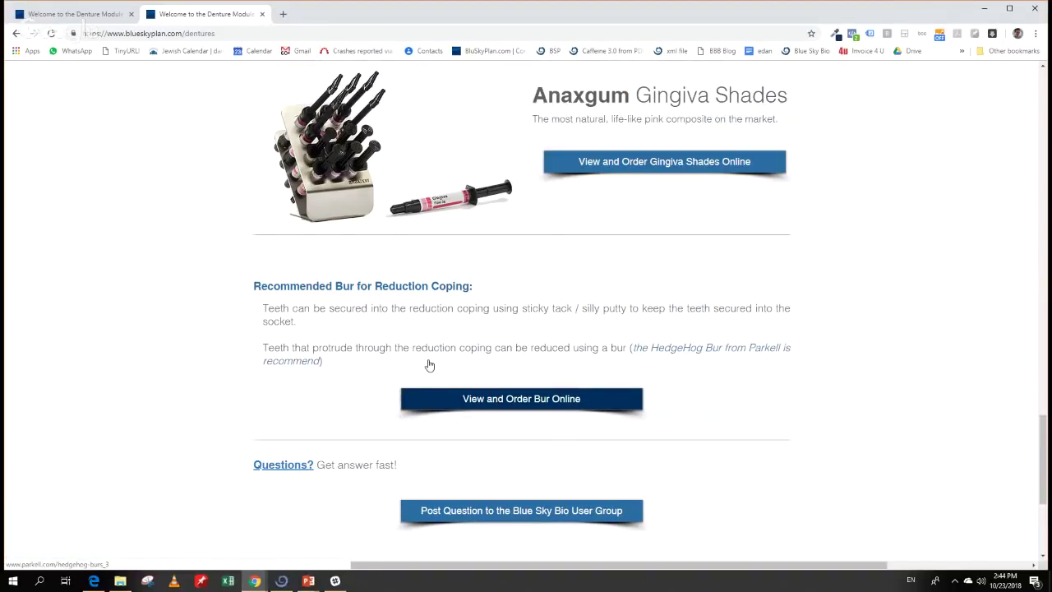
pyautogui.scroll(20, 428, 365)
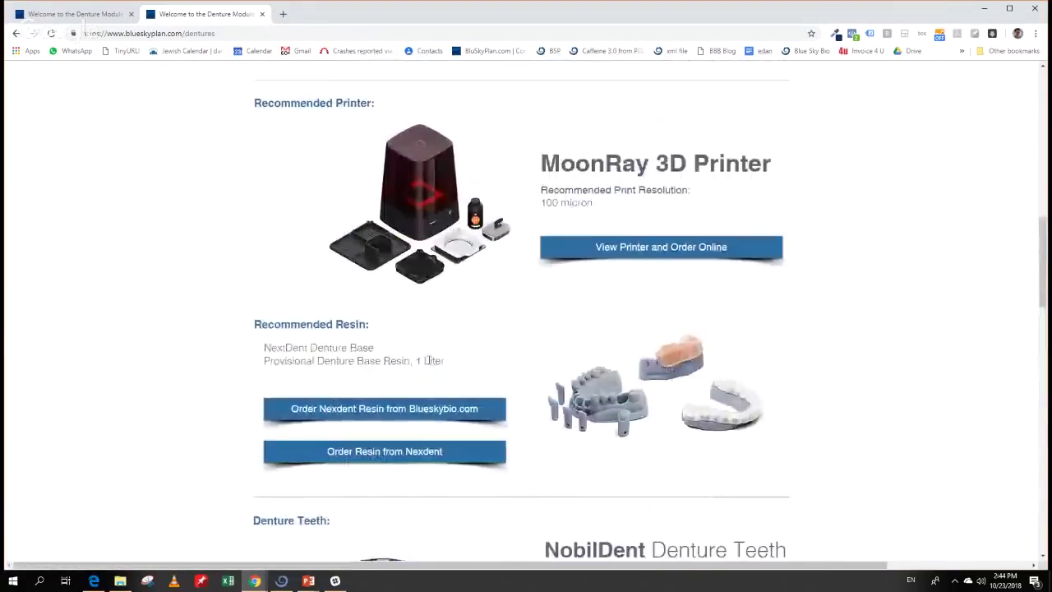
pyautogui.scroll(-2, 427, 360)
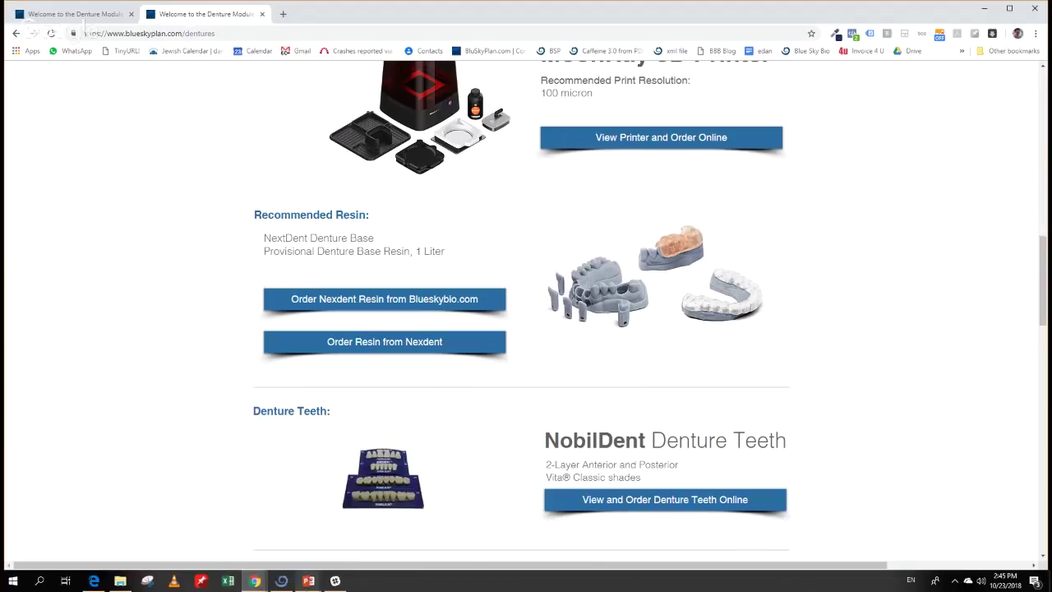
# Switch to the running PowerPoint slide show and advance to the "Where Can I Learn More?" slide
pyautogui.click(308, 580)
pyautogui.moveTo(319, 546)
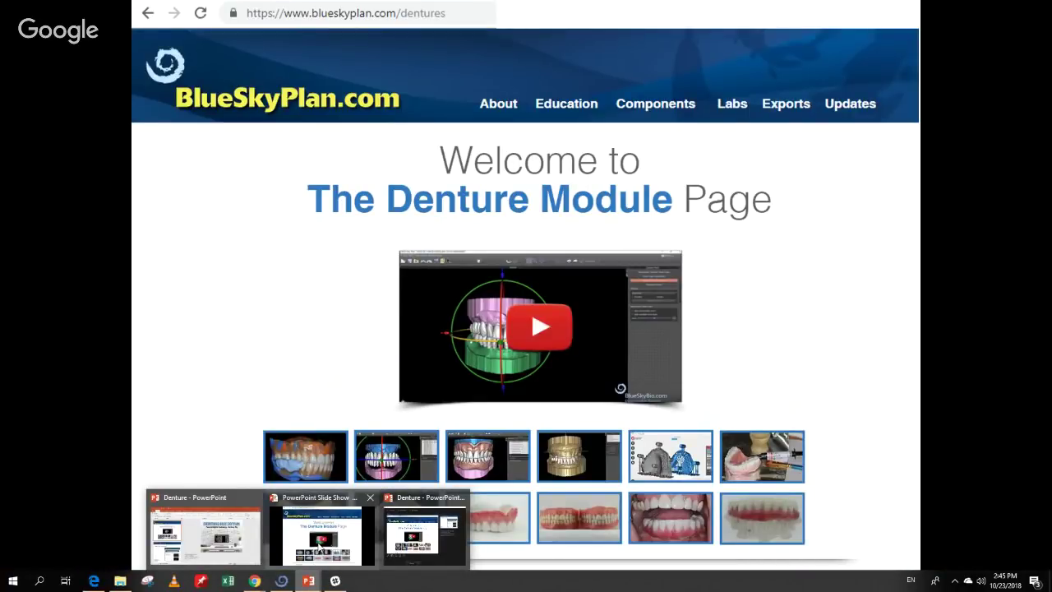
pyautogui.click(319, 546)
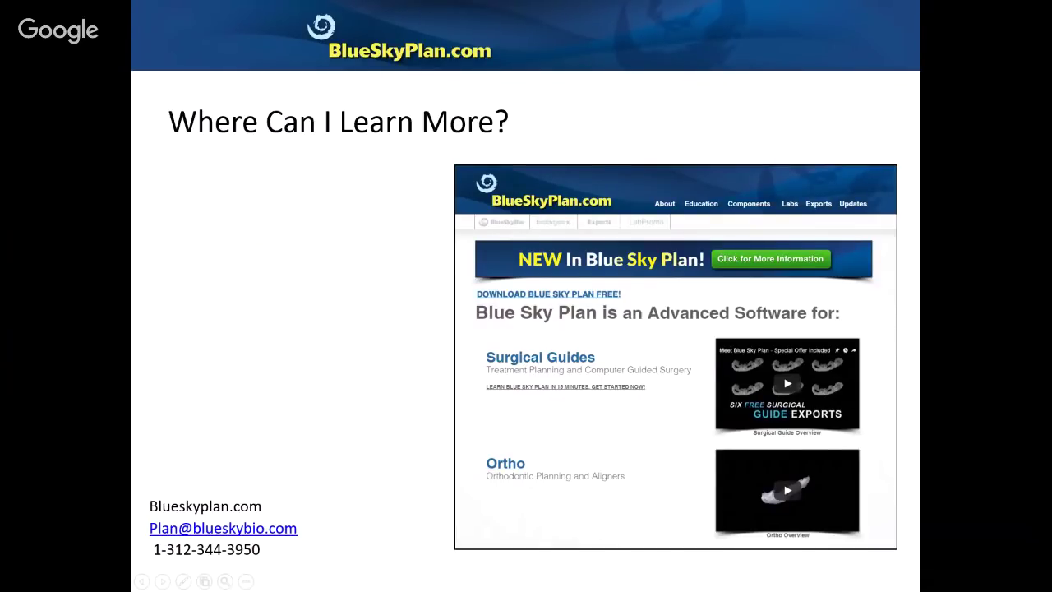
# Switch back to Chrome, open the site's Education training courses, jump to the Orthodontics section, and return to the page top
pyautogui.hotkey('alt', 'Tab')
pyautogui.scroll(15, 841, 327)
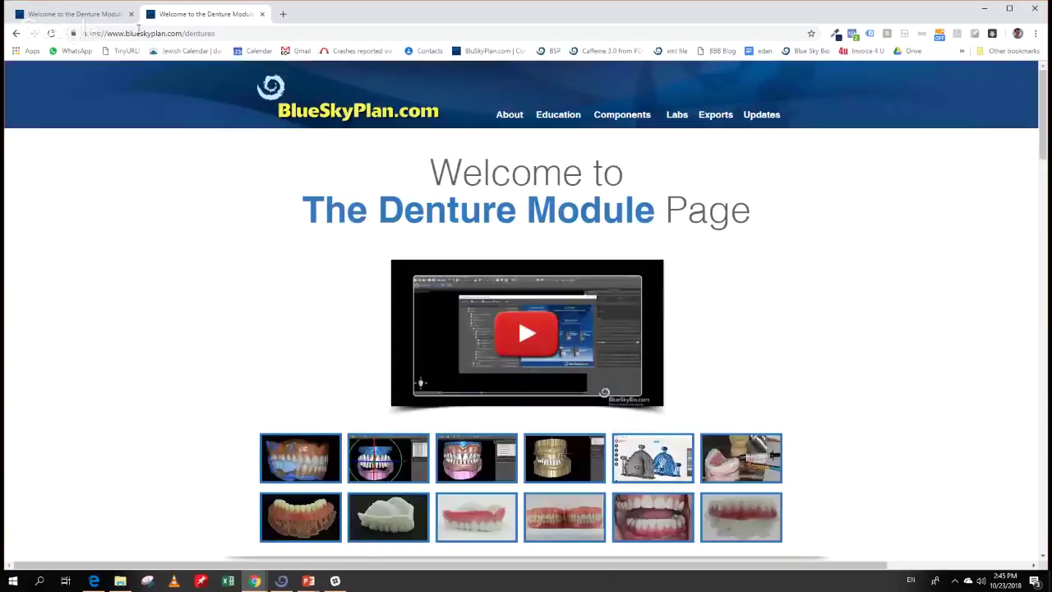
pyautogui.click(553, 119)
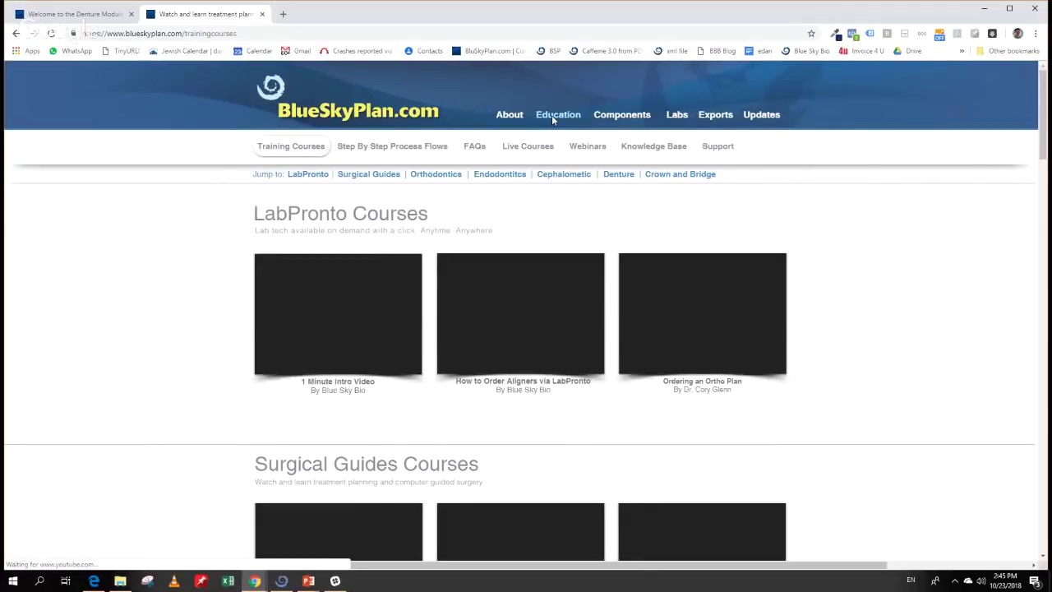
pyautogui.scroll(-3, 553, 119)
pyautogui.scroll(3, 433, 125)
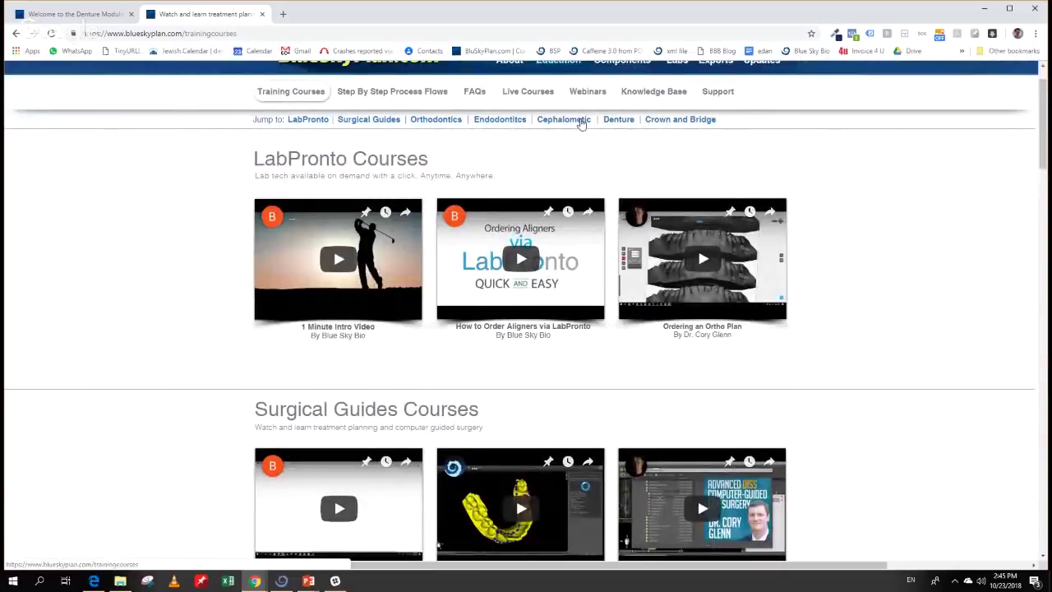
pyautogui.click(438, 120)
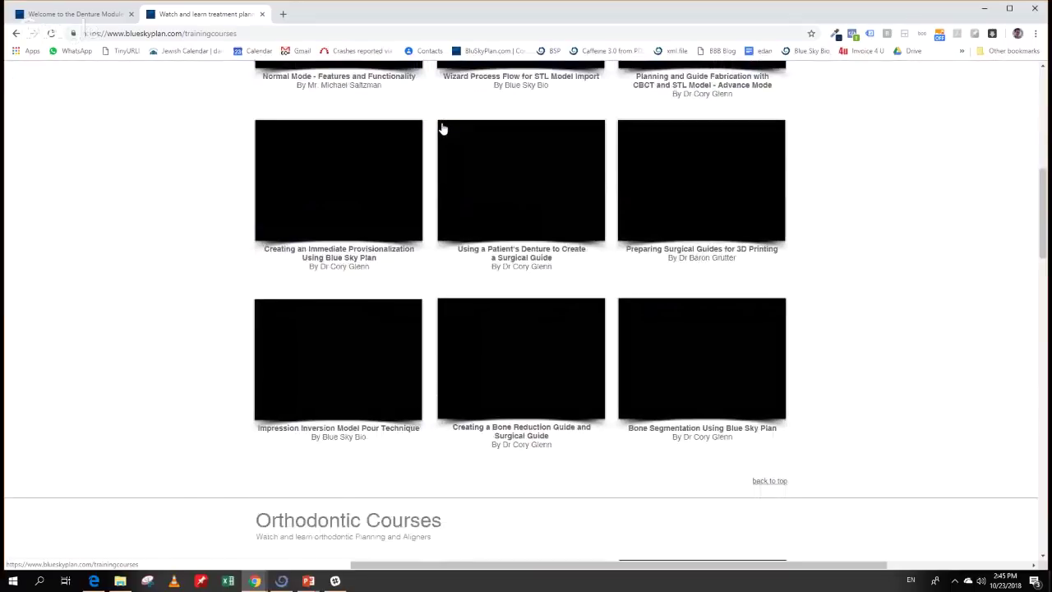
pyautogui.click(751, 466)
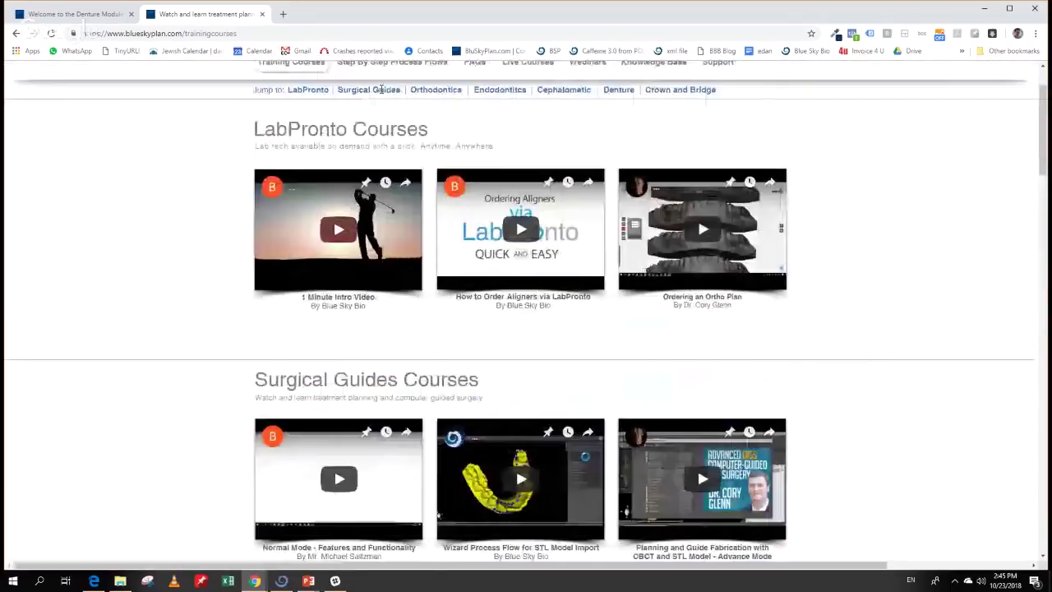
pyautogui.scroll(1, 377, 123)
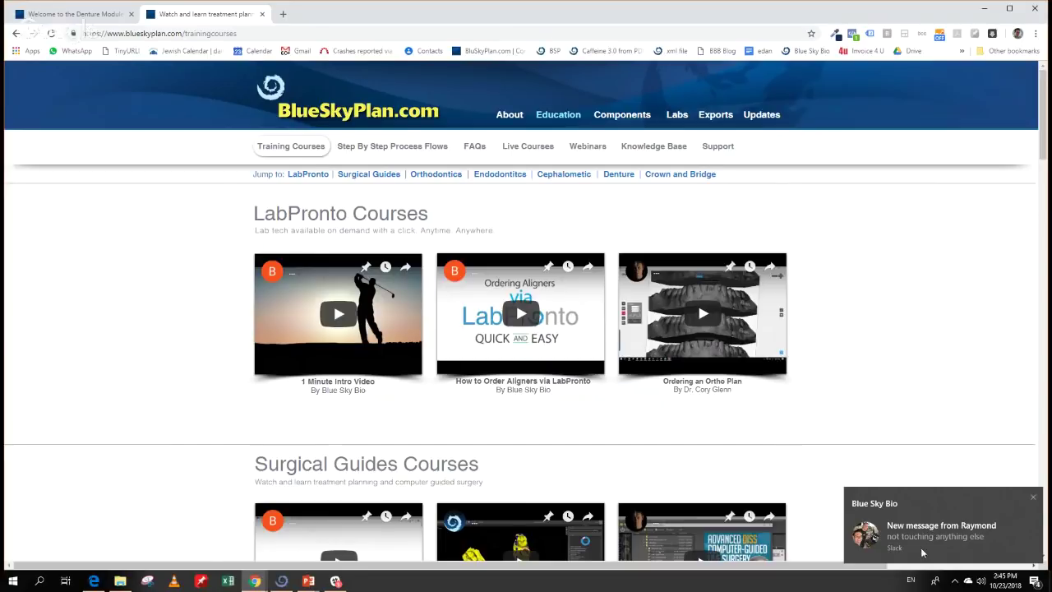
# Dismiss the message notification, read the new direct message in Slack, and hide the Slack window again
pyautogui.click(1037, 501)
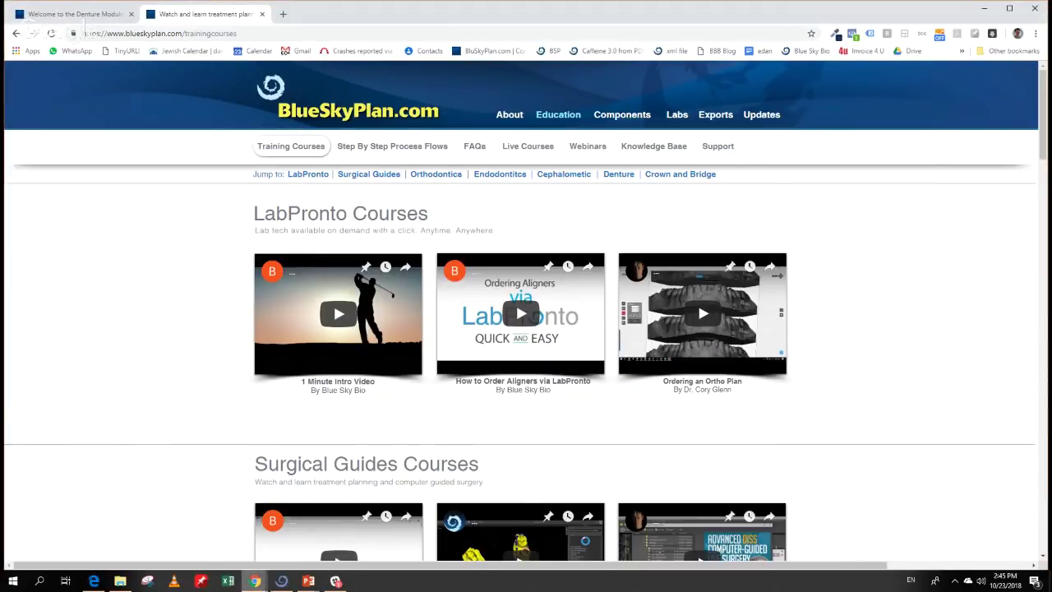
pyautogui.click(343, 585)
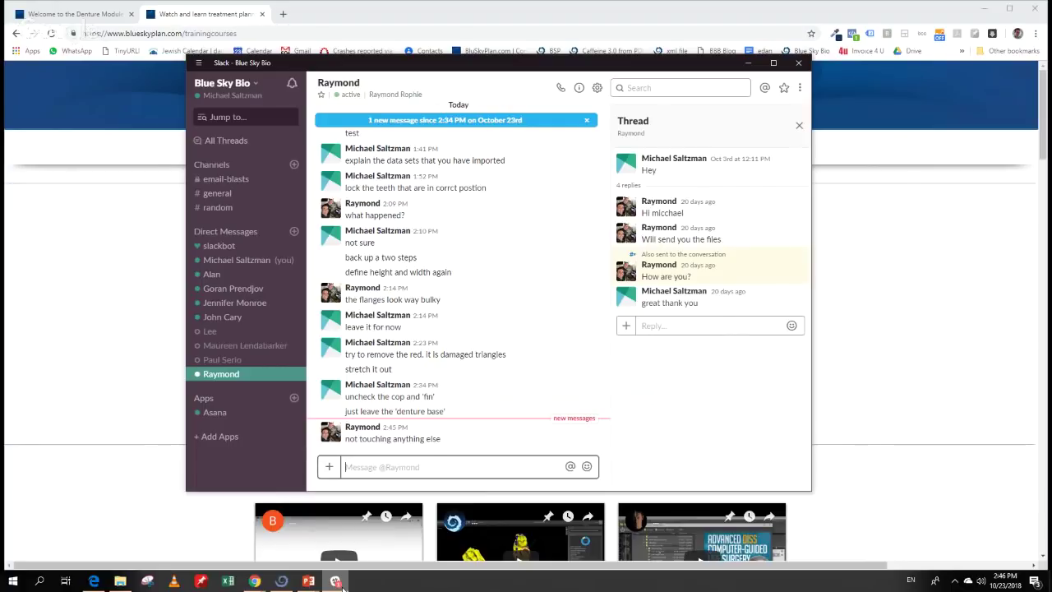
pyautogui.click(343, 585)
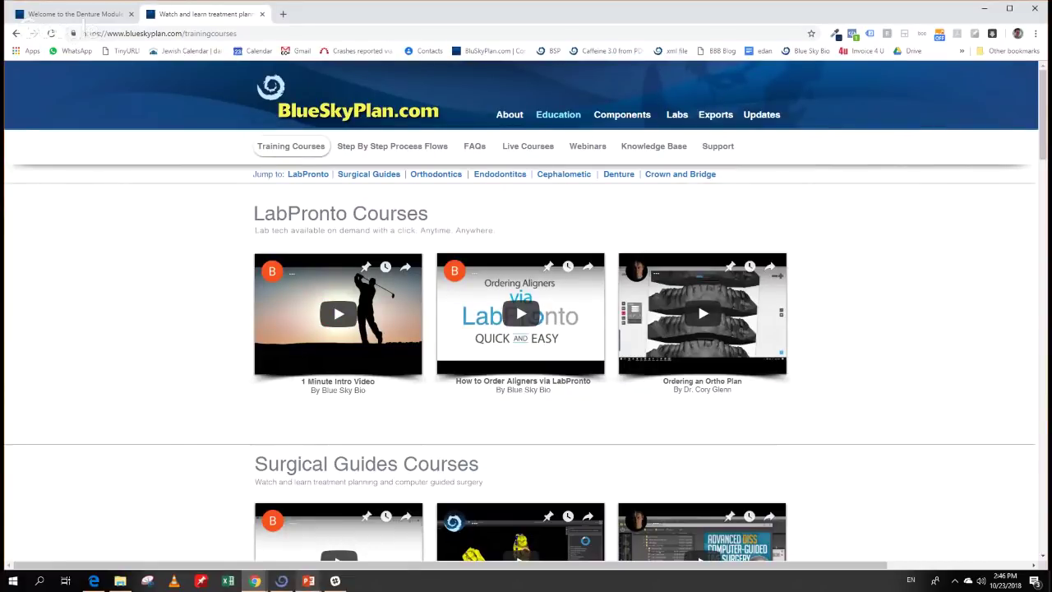
# Return to the PowerPoint slide show and advance to the slide showing the BlueSkyBio.com User Group on Facebook
pyautogui.click(309, 582)
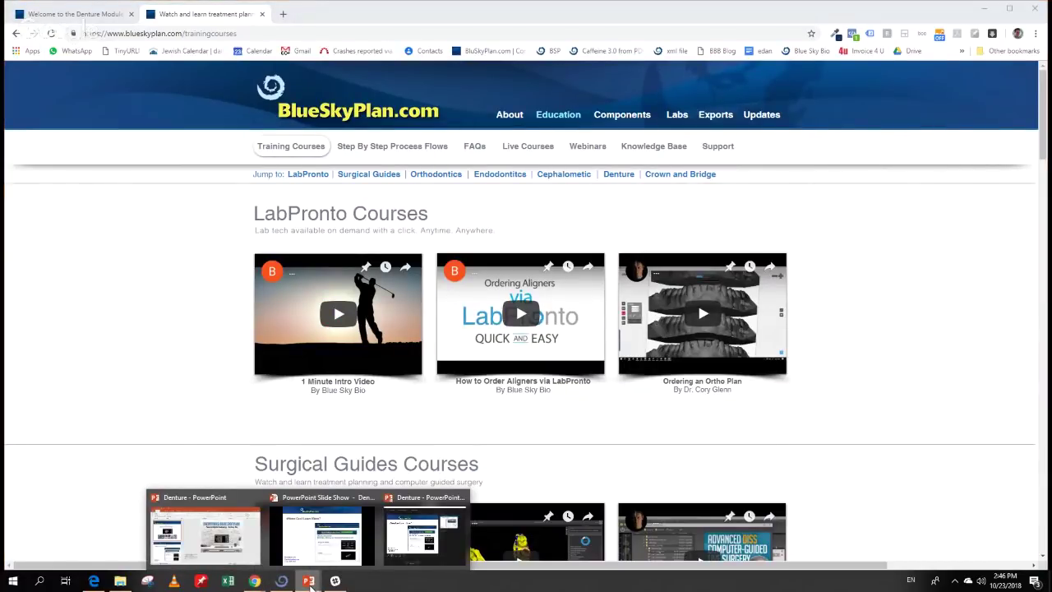
pyautogui.click(320, 543)
pyautogui.click(301, 435)
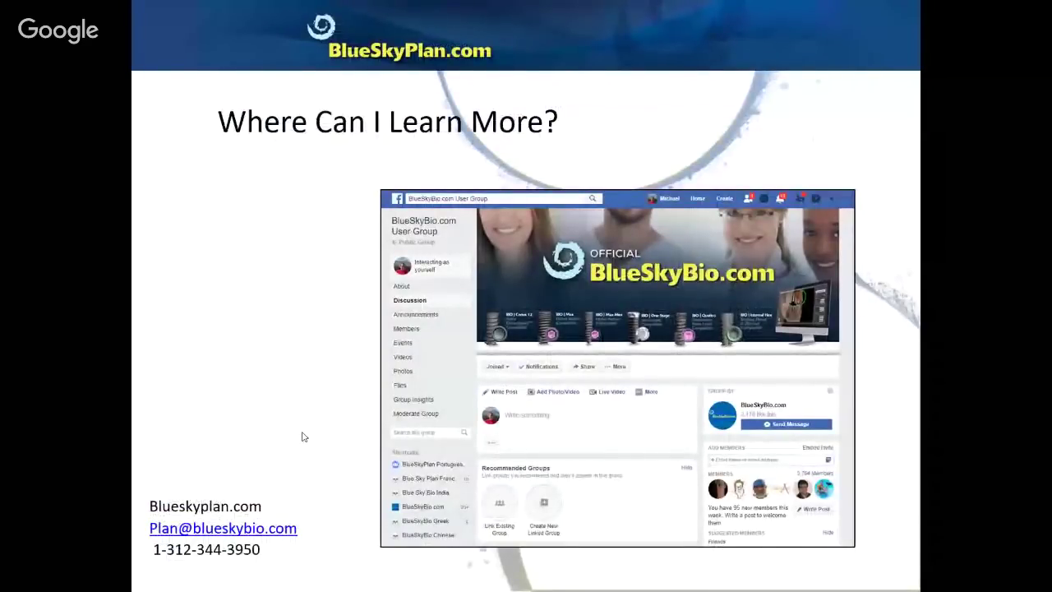